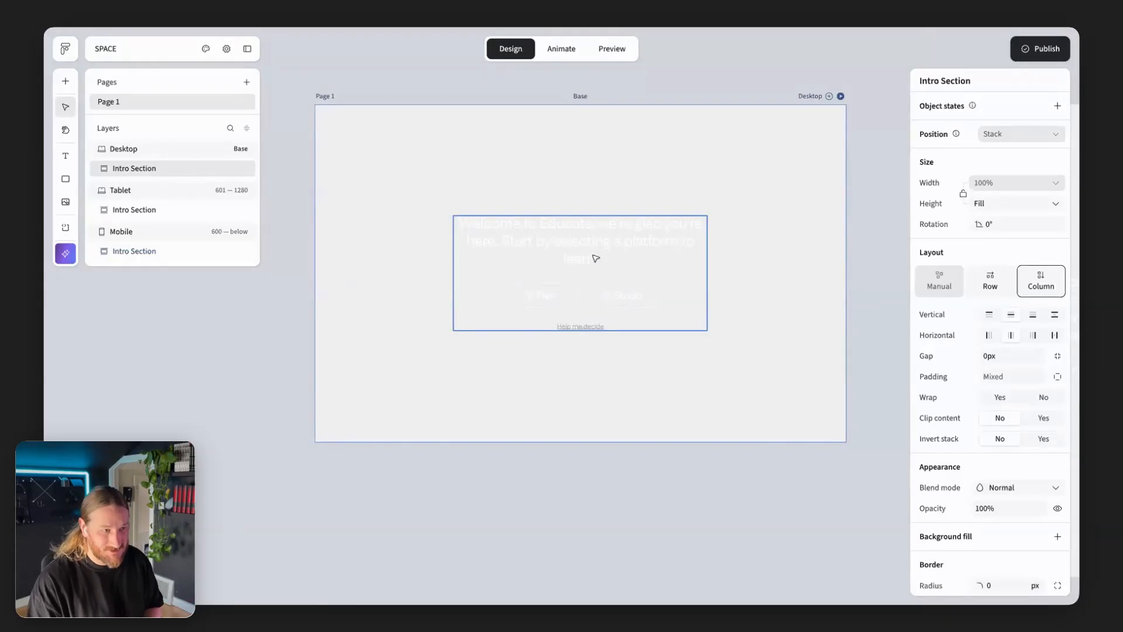
Examine the Intro Section's Hero Content, including its heading, Product Buttons row and help link
scroll(597, 256, up, 3)
click(582, 228)
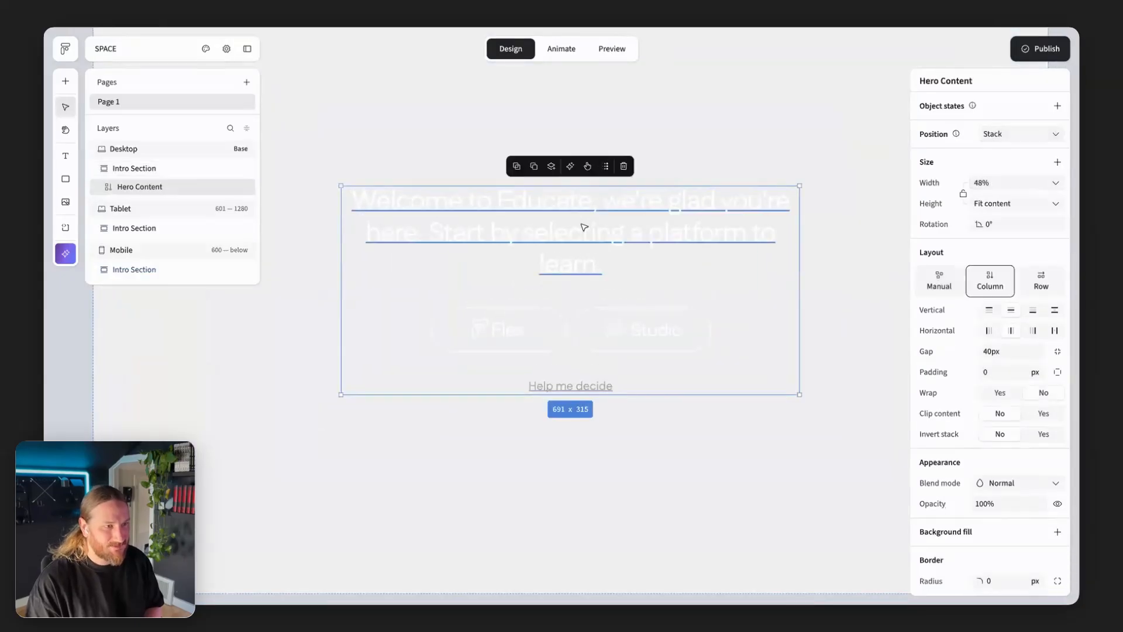
click(589, 326)
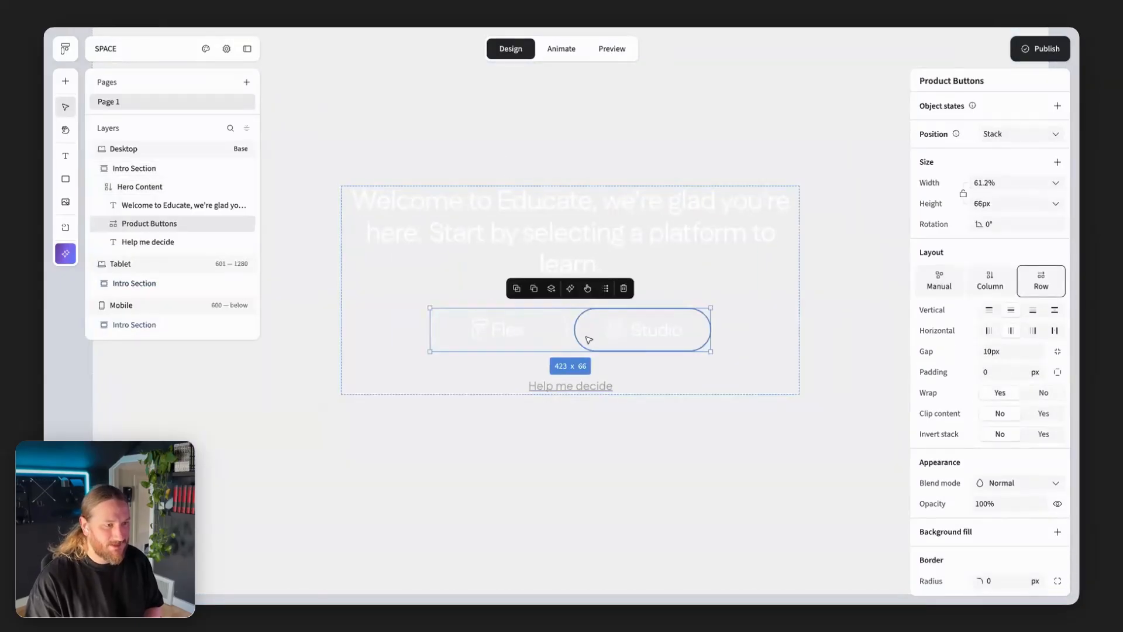
click(622, 391)
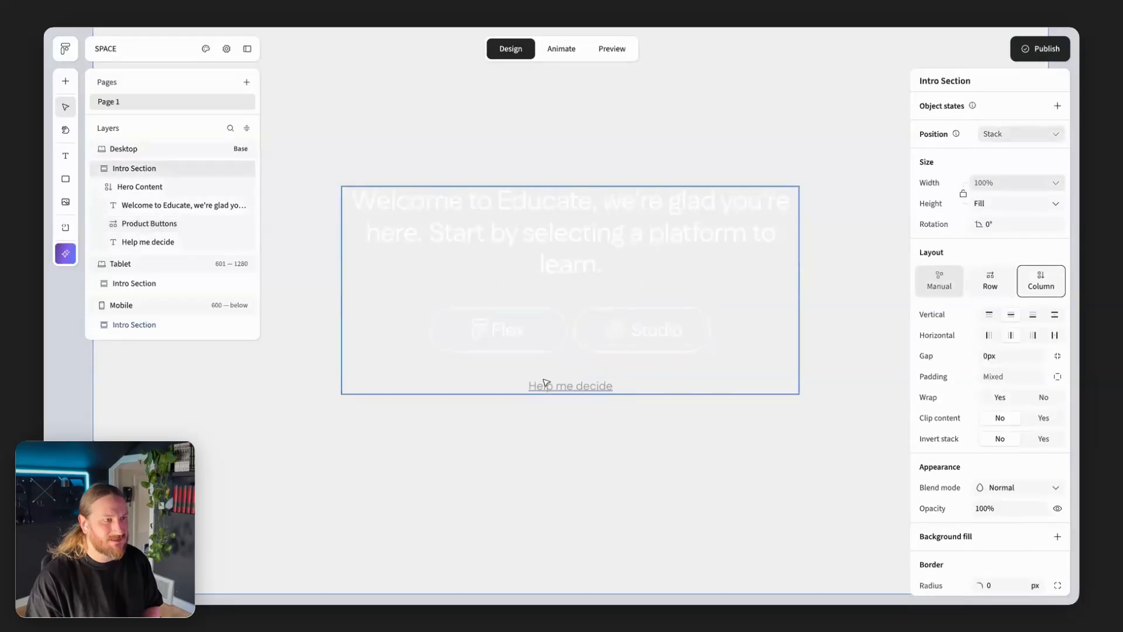
scroll(590, 225, down, 2)
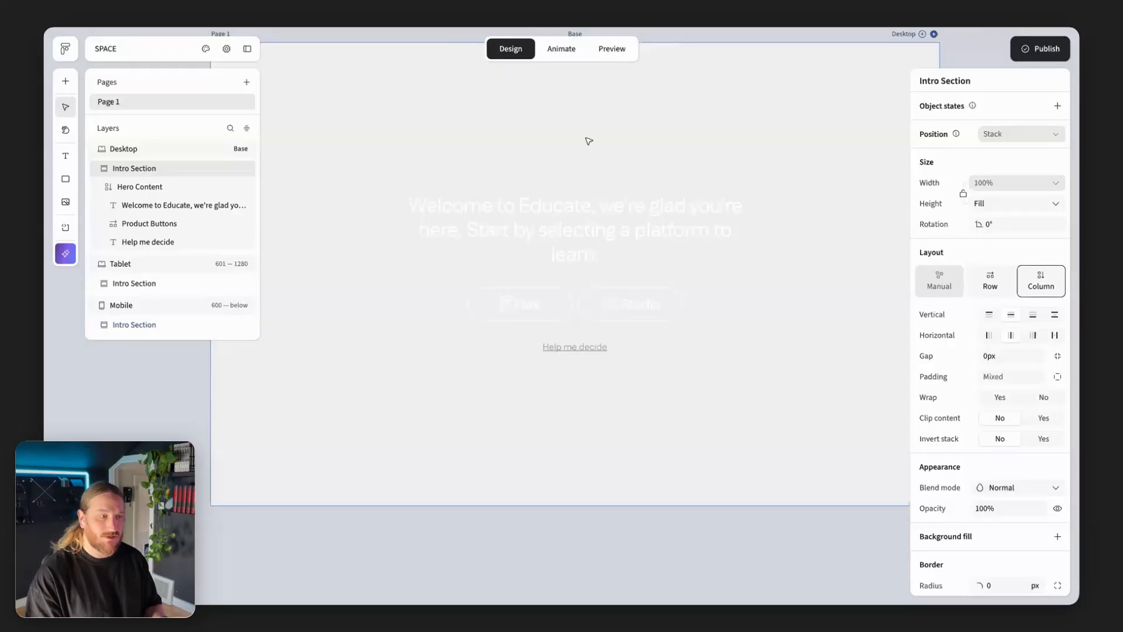
scroll(589, 141, down, 4)
scroll(589, 141, up, 1)
scroll(589, 141, up, 2)
scroll(589, 141, down, 1)
scroll(590, 141, left, 1)
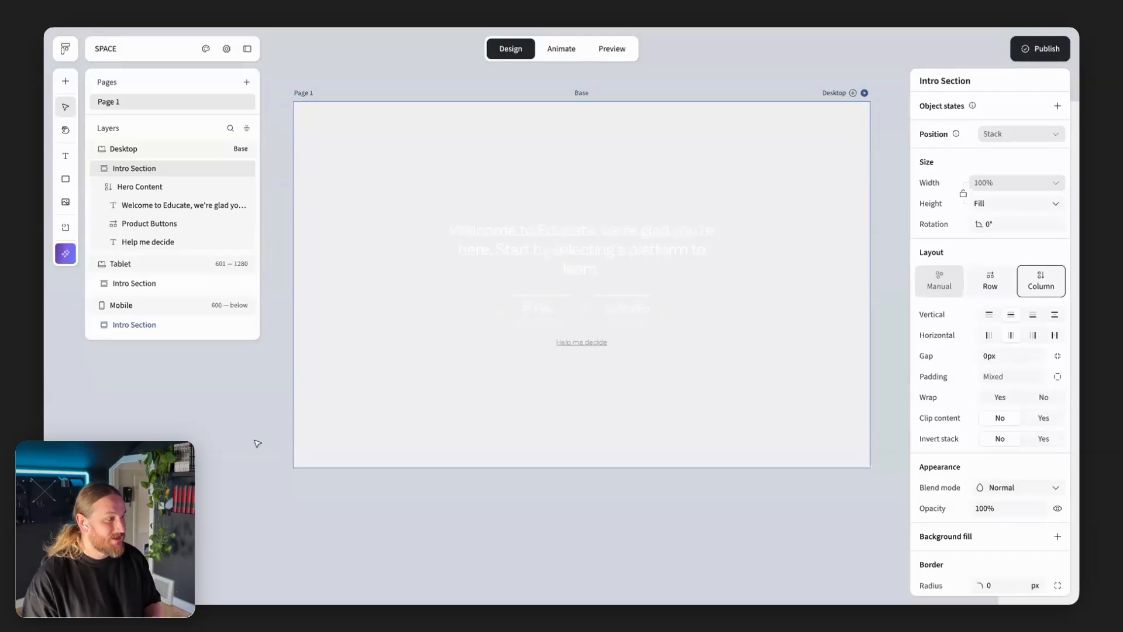
Apply the Cosmic Orange theme color to the welcome heading text in the Hero Content
click(397, 153)
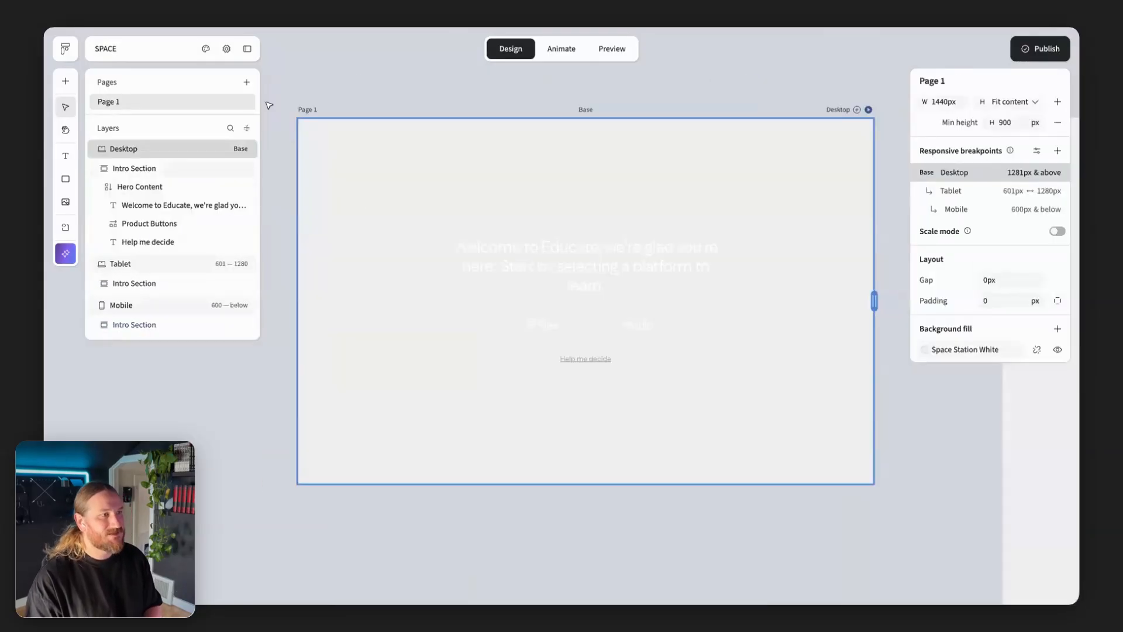
click(206, 49)
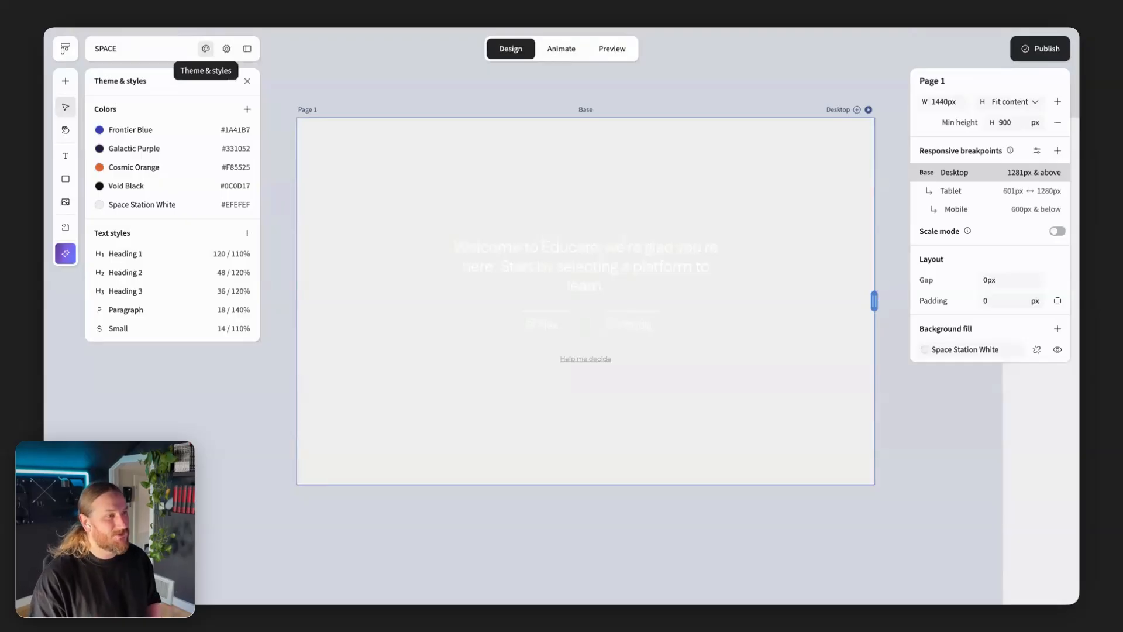
click(530, 245)
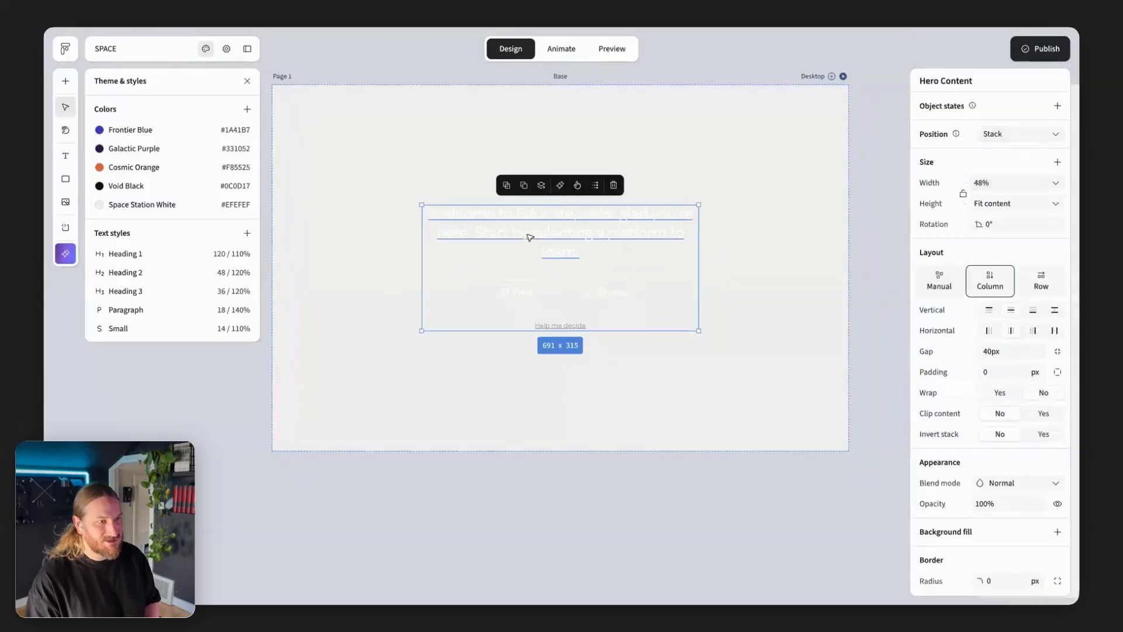
click(531, 237)
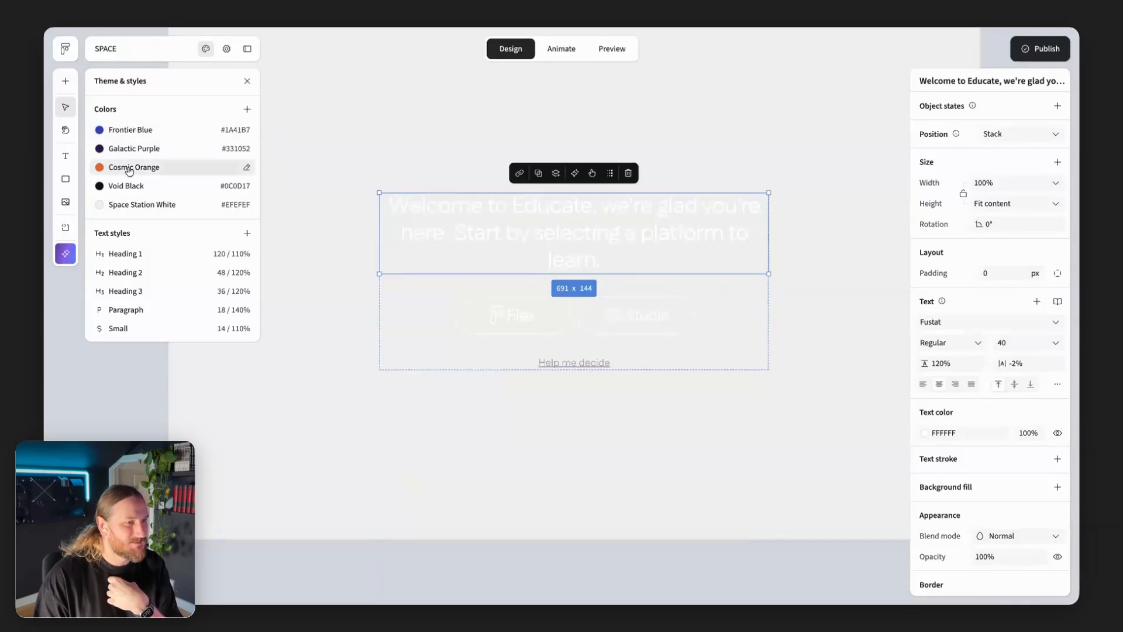
click(128, 169)
Replace the welcome heading's text with "Into the Void"
double_click(562, 236)
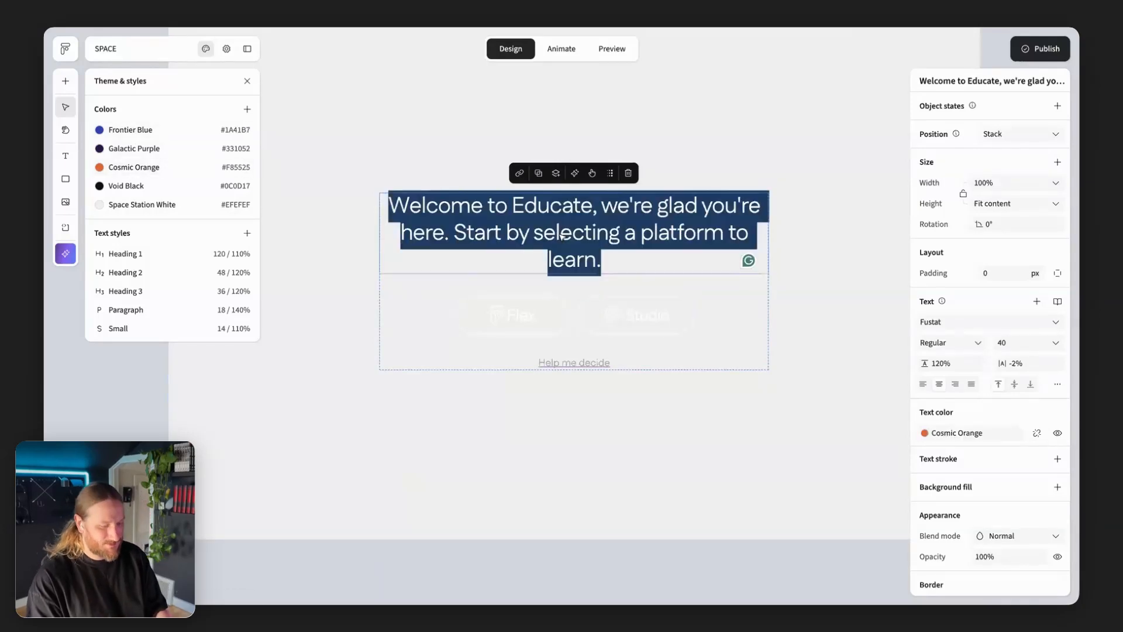
text(Into the Void)
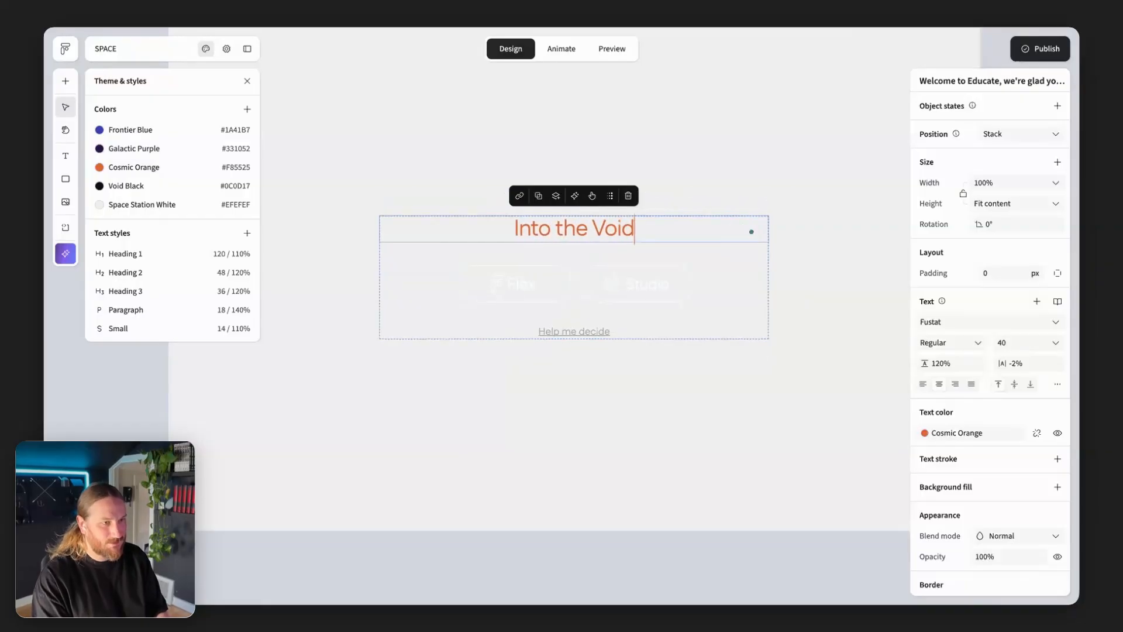
click(351, 411)
Apply the Heading 1 text style to the "Into the Void" text and review that style's settings
click(587, 233)
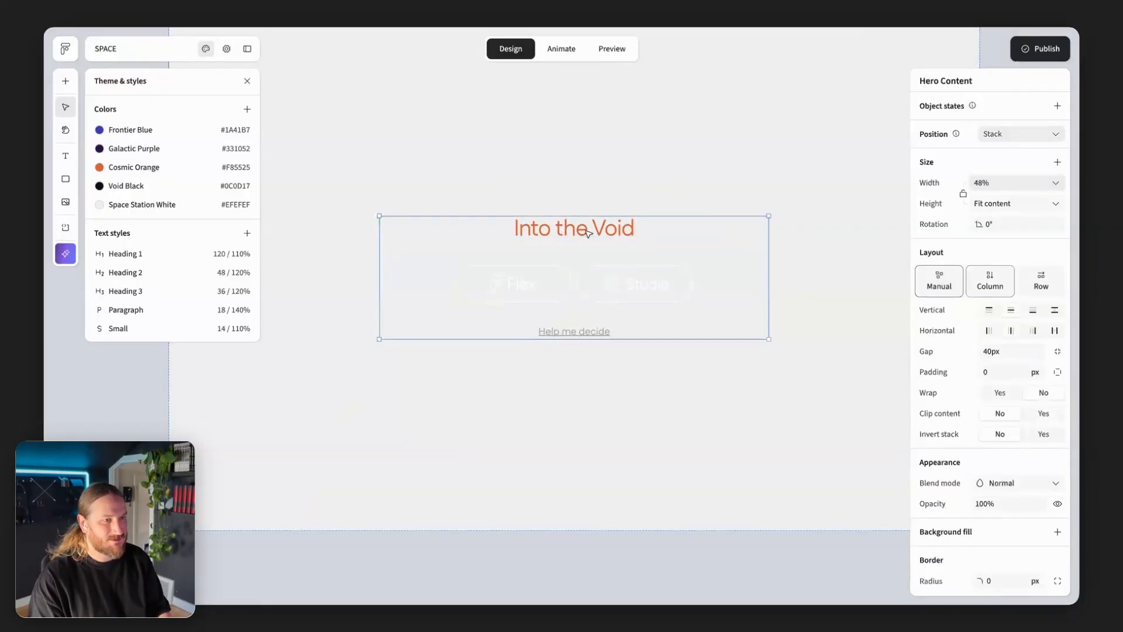
click(587, 233)
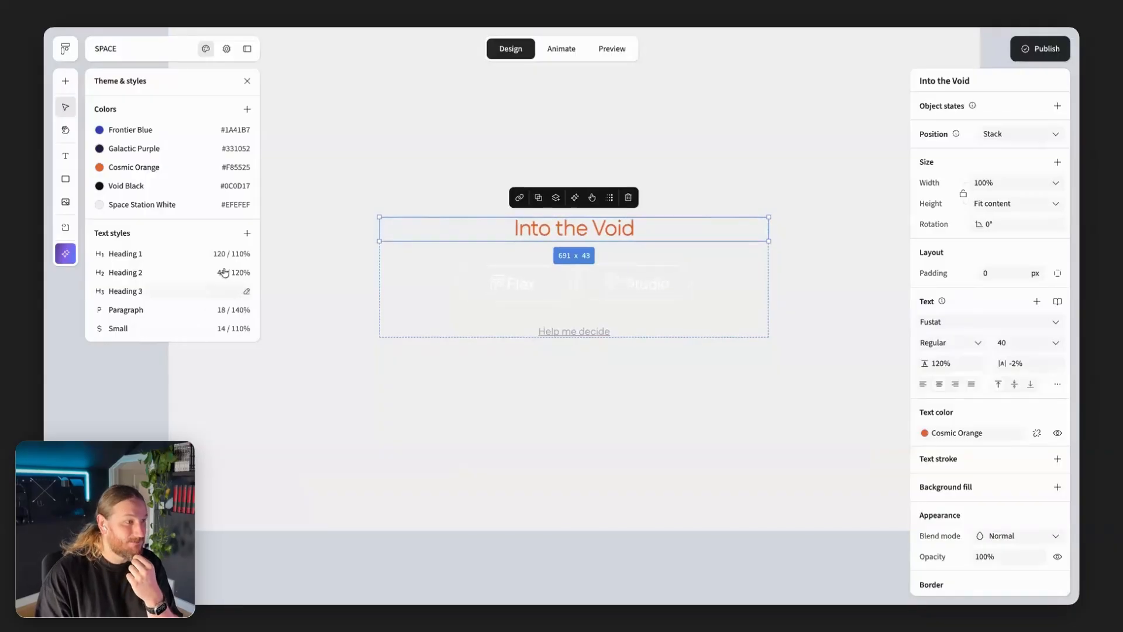
click(185, 255)
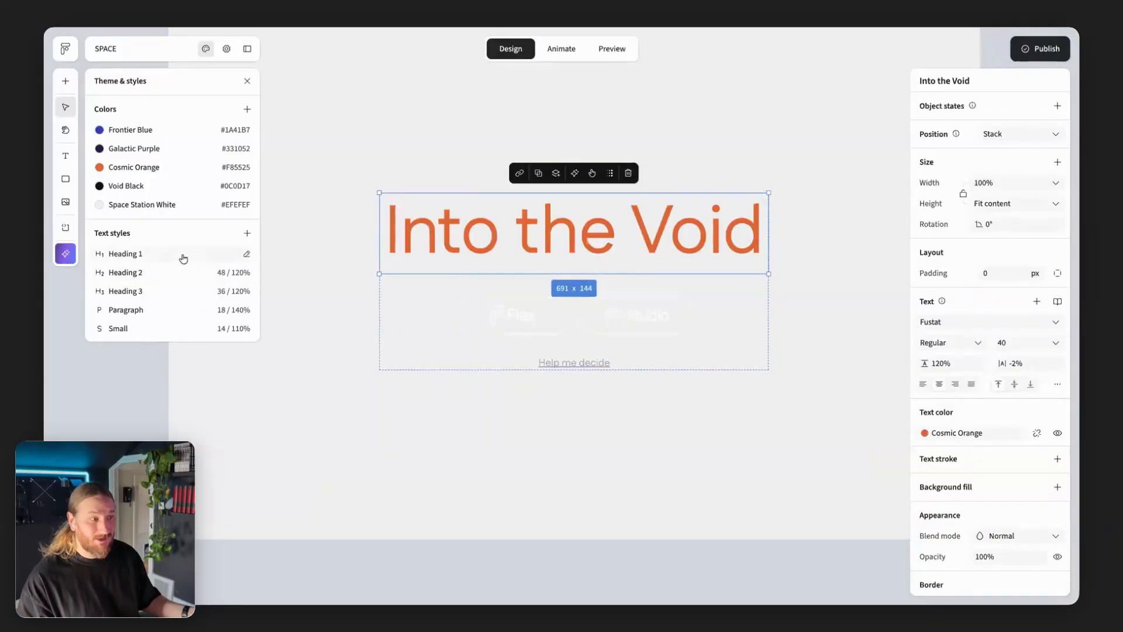
click(183, 258)
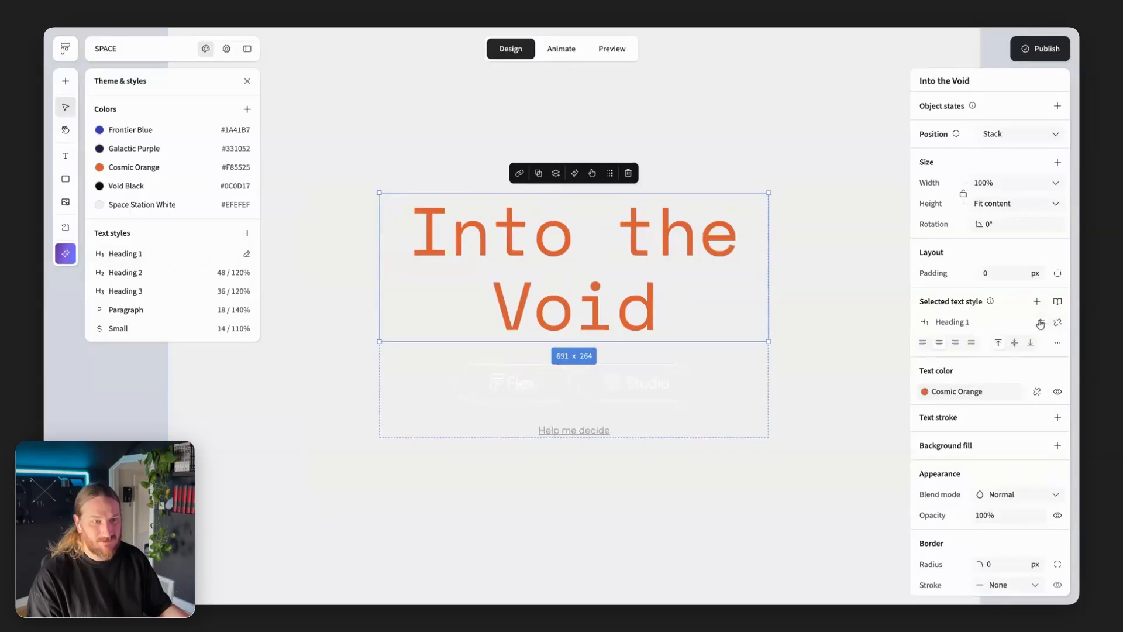
click(1042, 322)
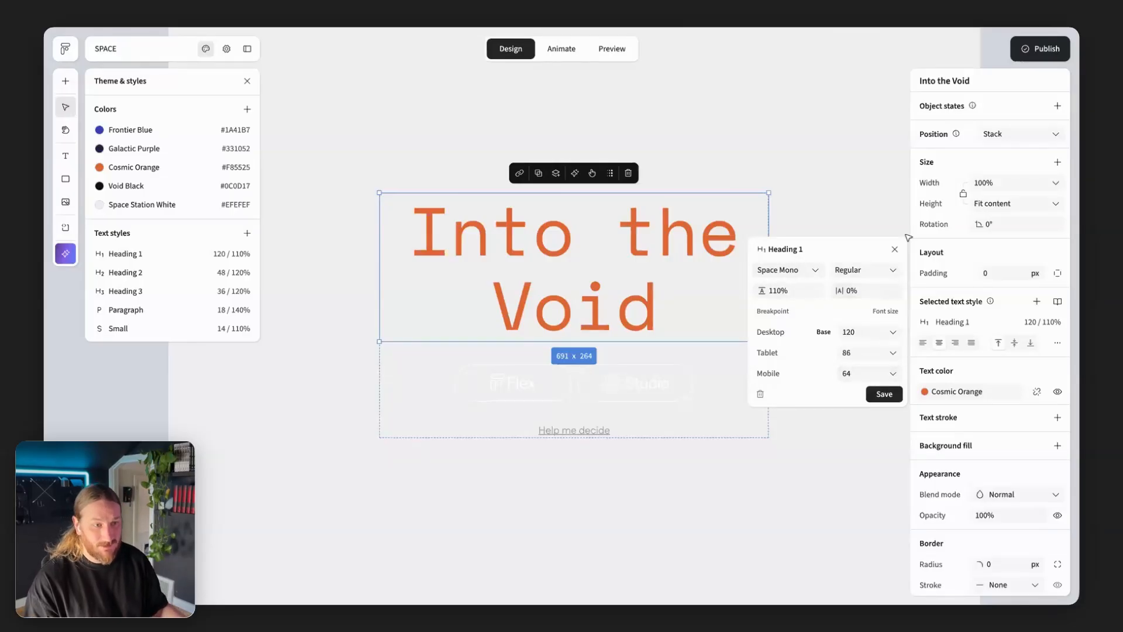
click(896, 249)
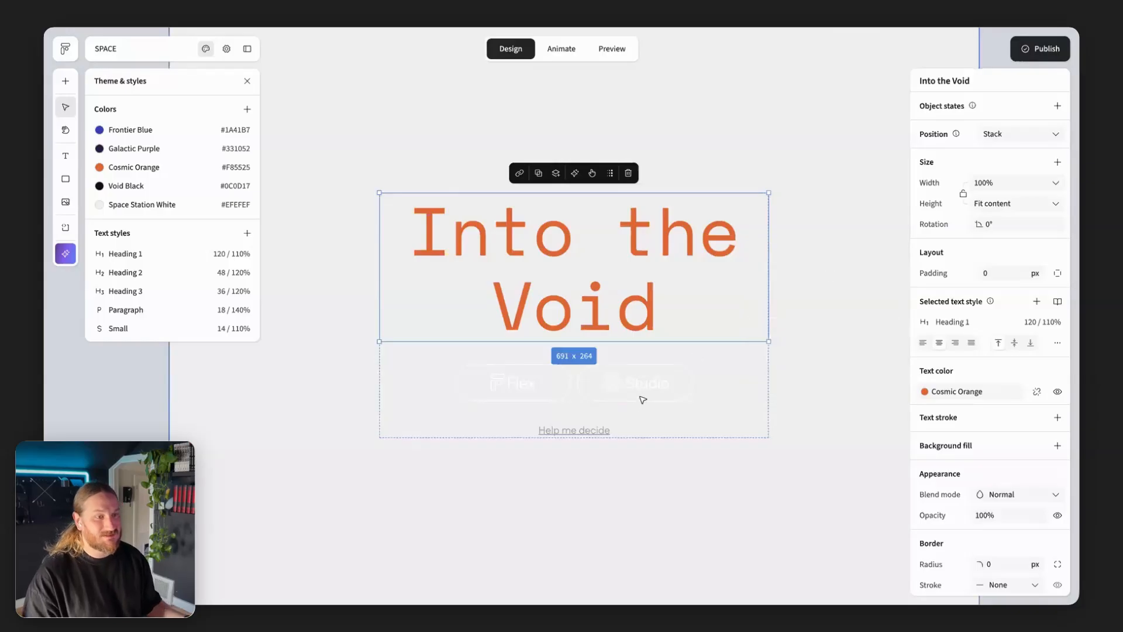
Move the Flex Button out of Product Buttons so it sits directly below the "Into the Void" heading in Hero Content
click(645, 392)
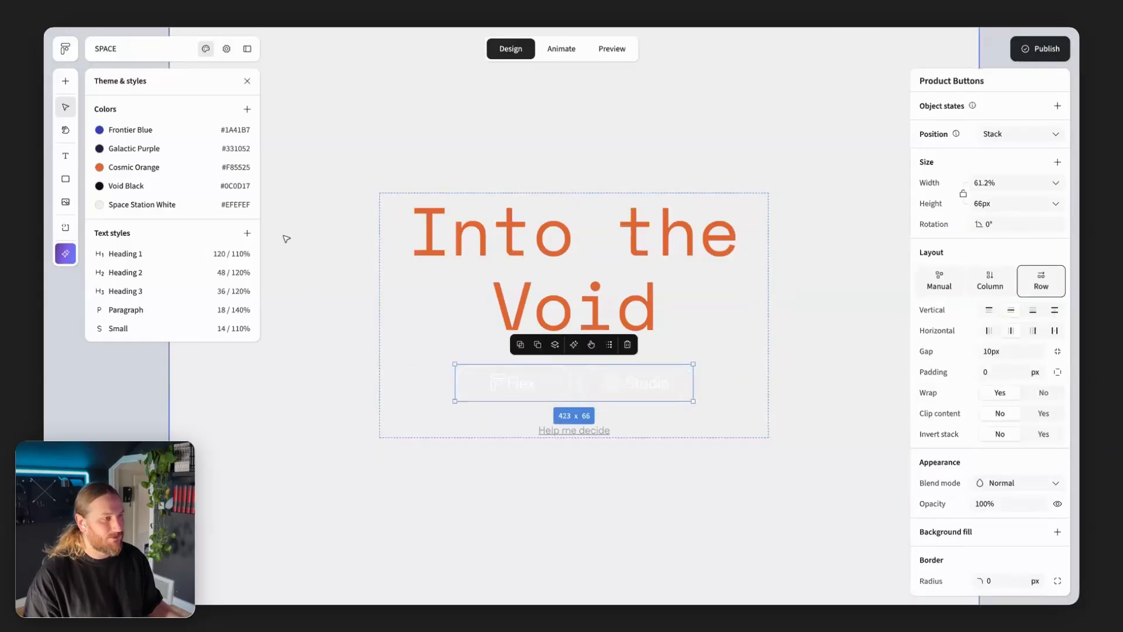
key(Escape)
click(248, 49)
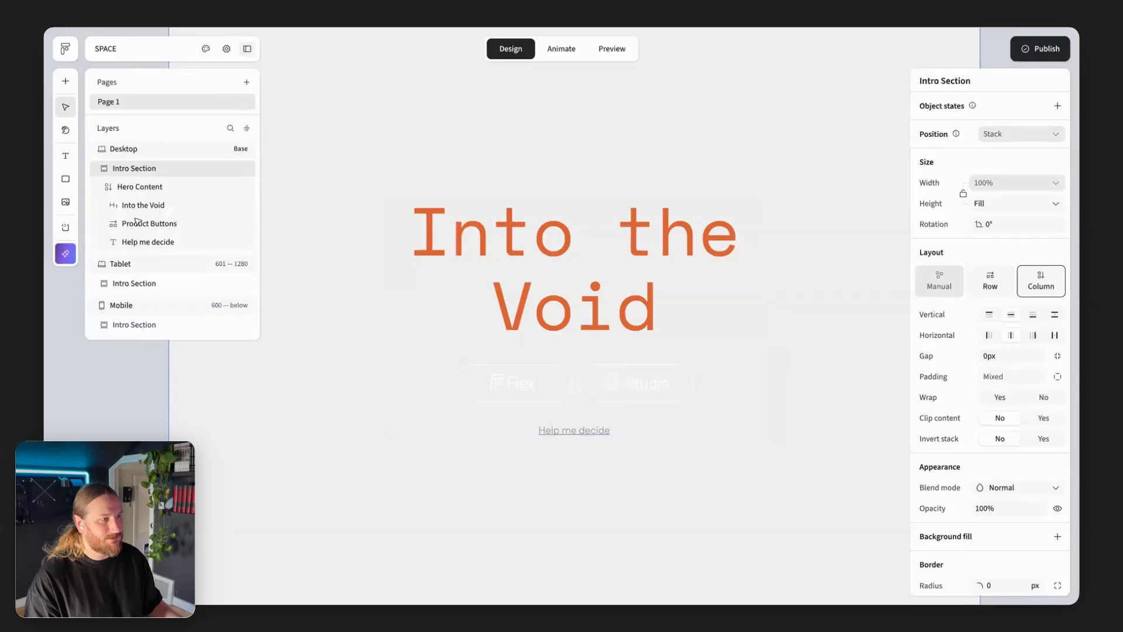
click(105, 226)
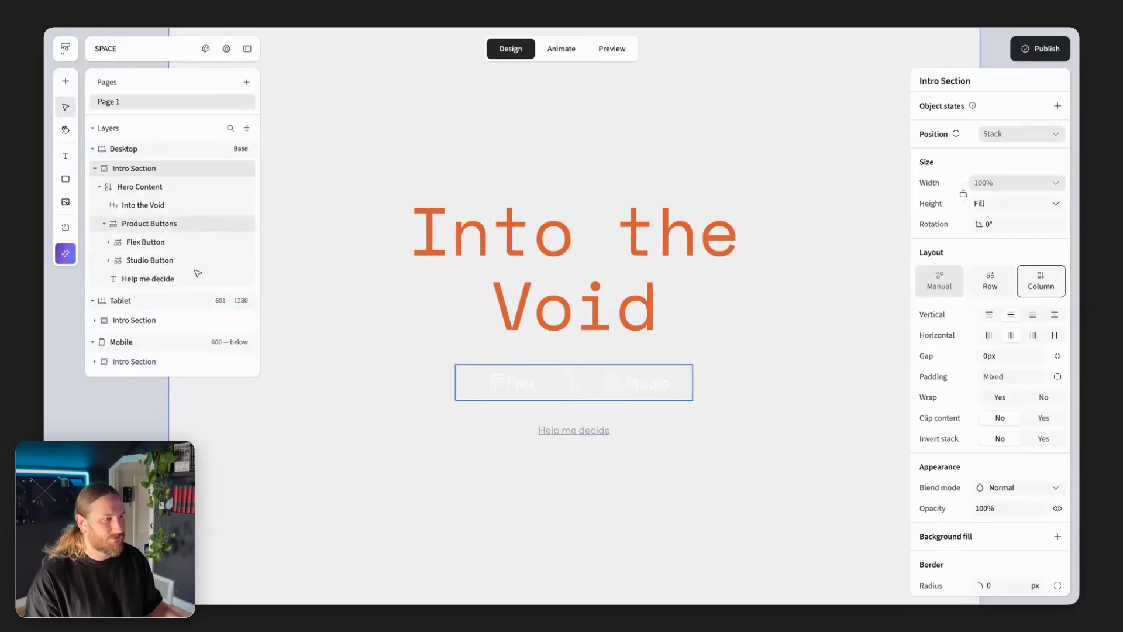
click(148, 240)
drag(148, 237, 147, 220)
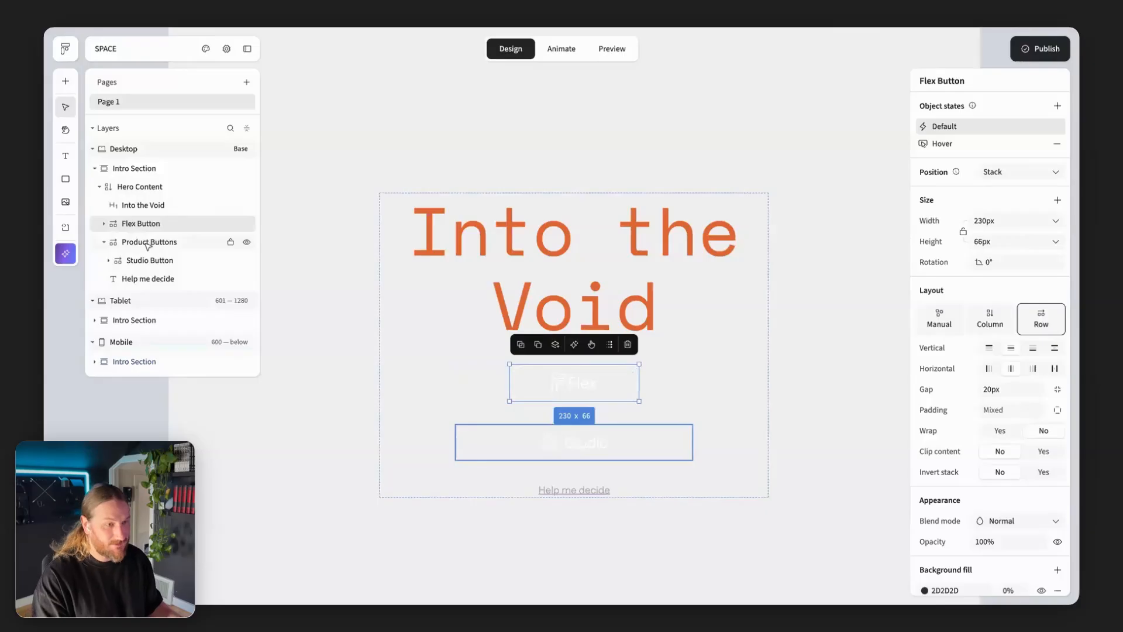
key(Delete)
click(157, 261)
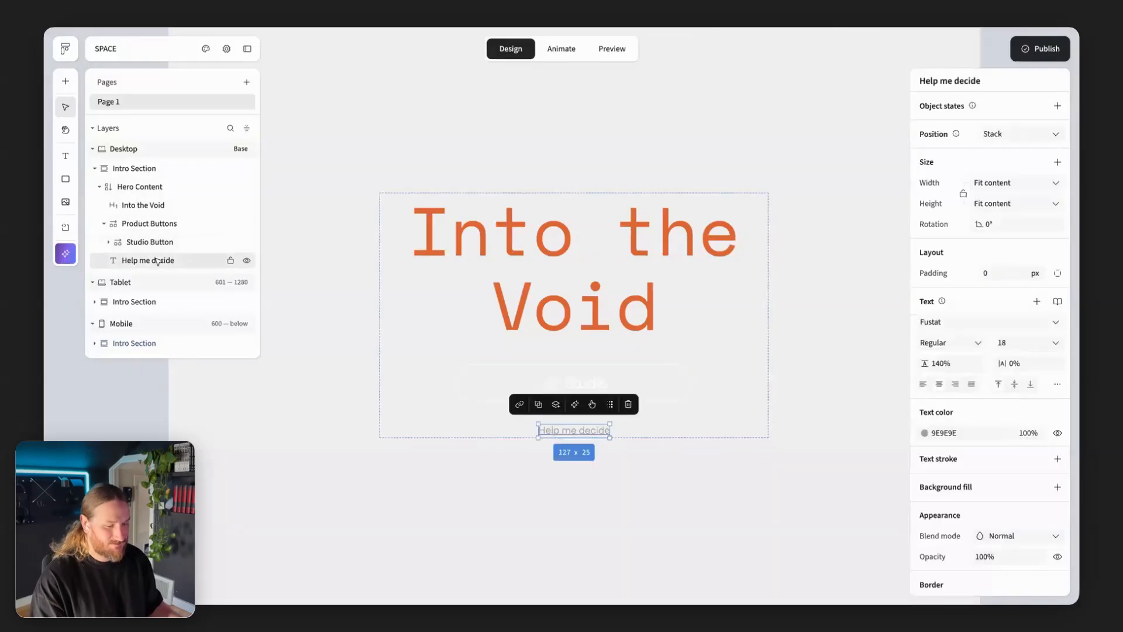
key(Delete)
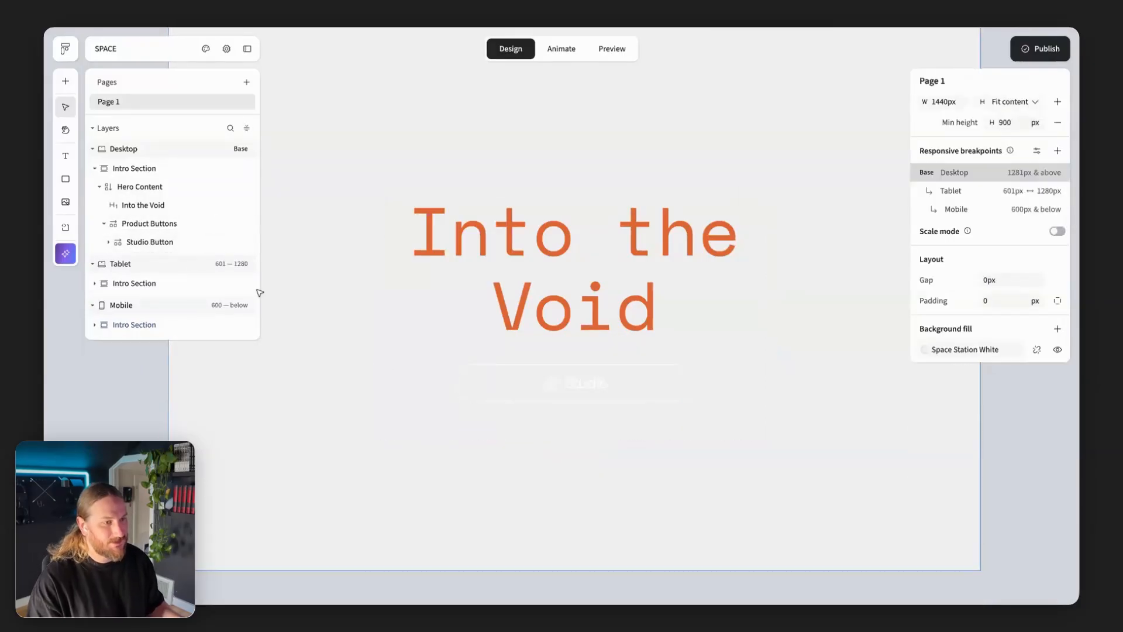
key(ctrl+z)
key(ctrl+z)
Delete the Product Buttons group and the "Help me decide" text from the desktop Hero Content
click(158, 243)
key(Delete)
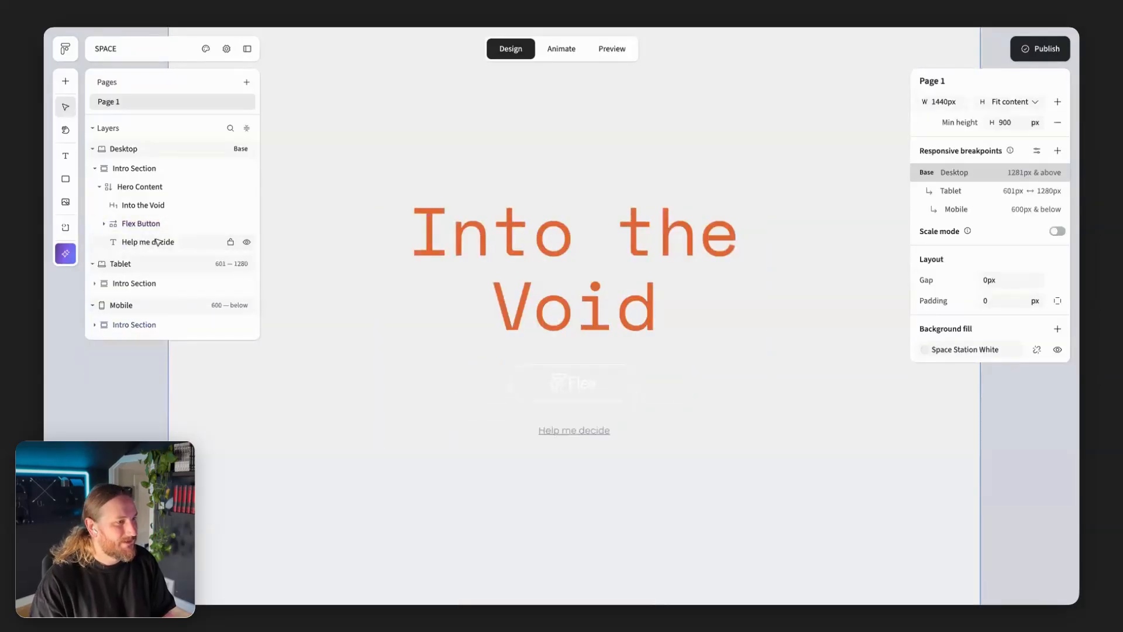
click(157, 241)
key(Delete)
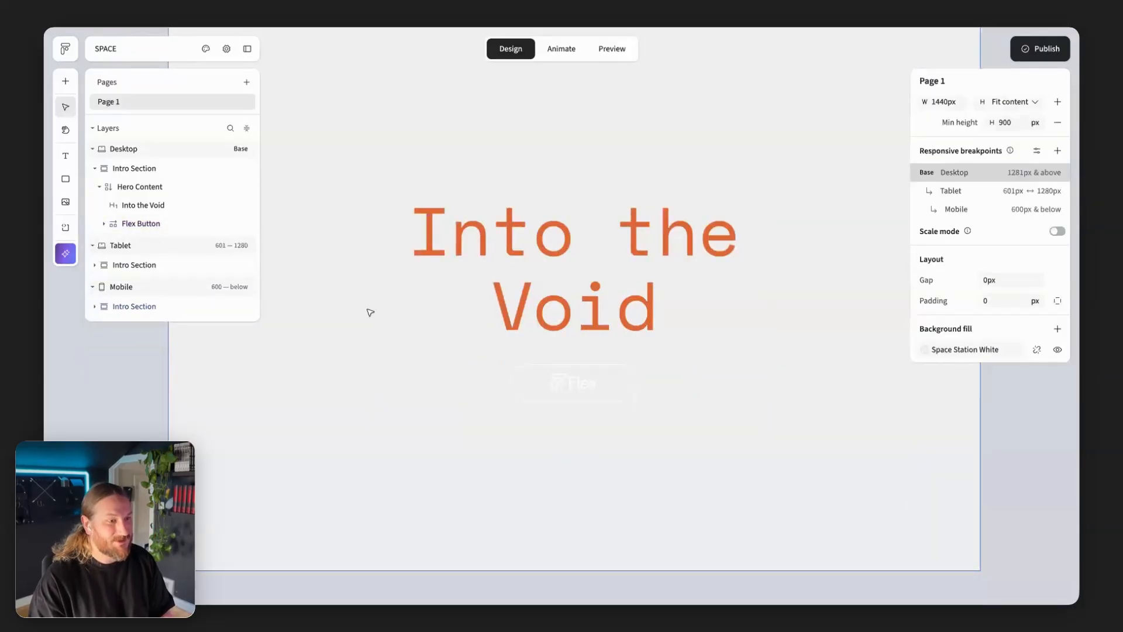
Add a Paragraph-style text box of about 172 × 107 px reading "Explore" below the Flex Button in Hero Content
click(535, 379)
scroll(539, 379, up, 2)
click(140, 224)
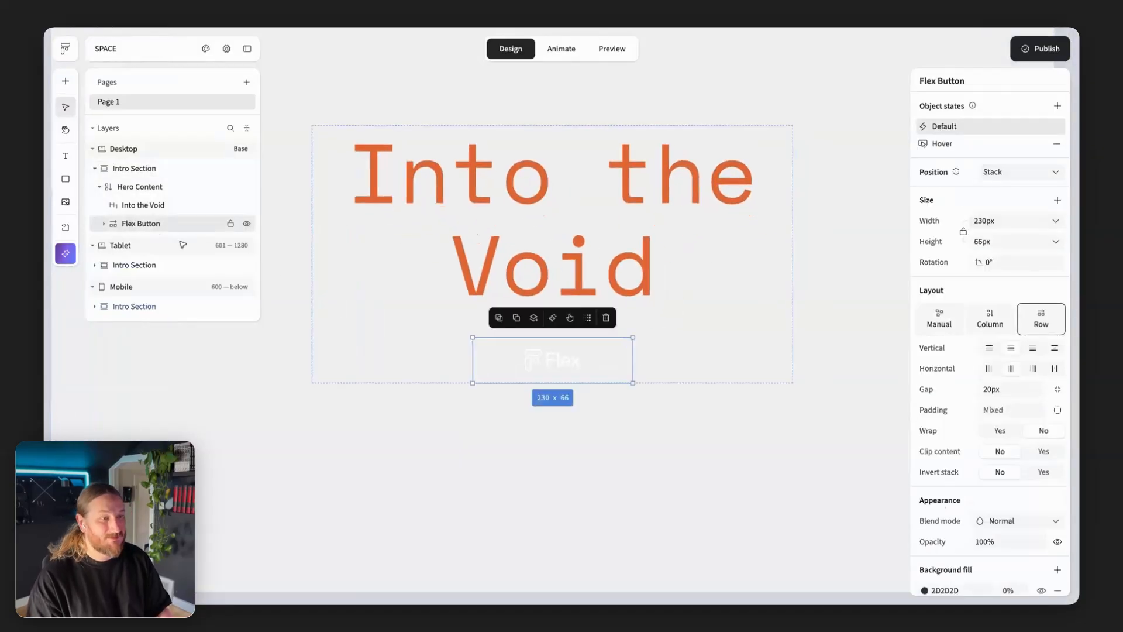
click(103, 223)
click(66, 158)
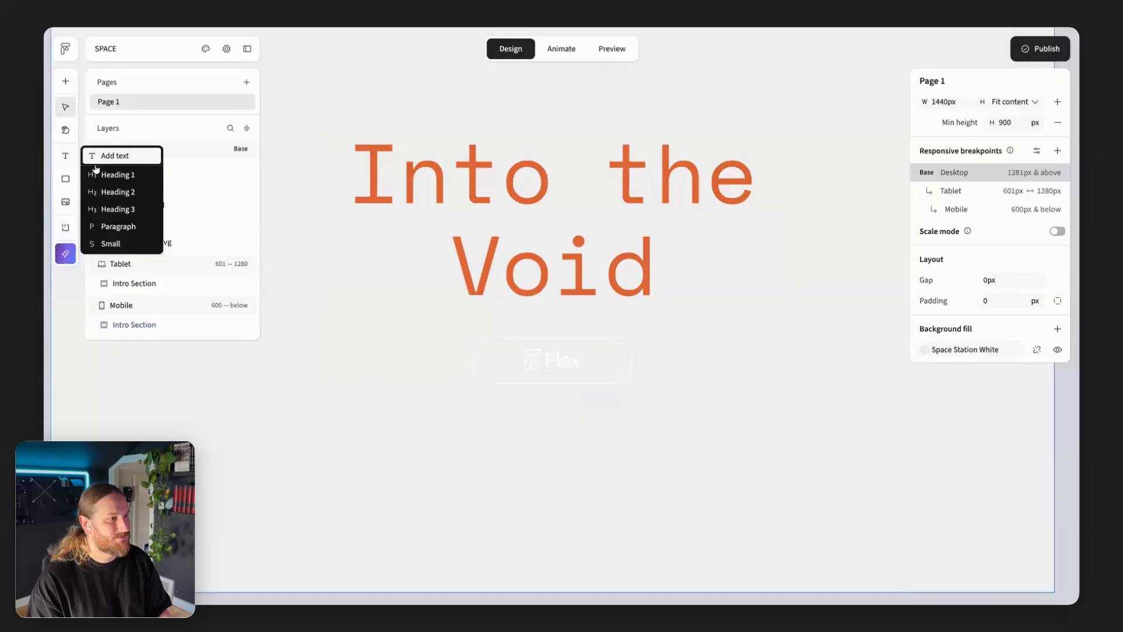
click(125, 227)
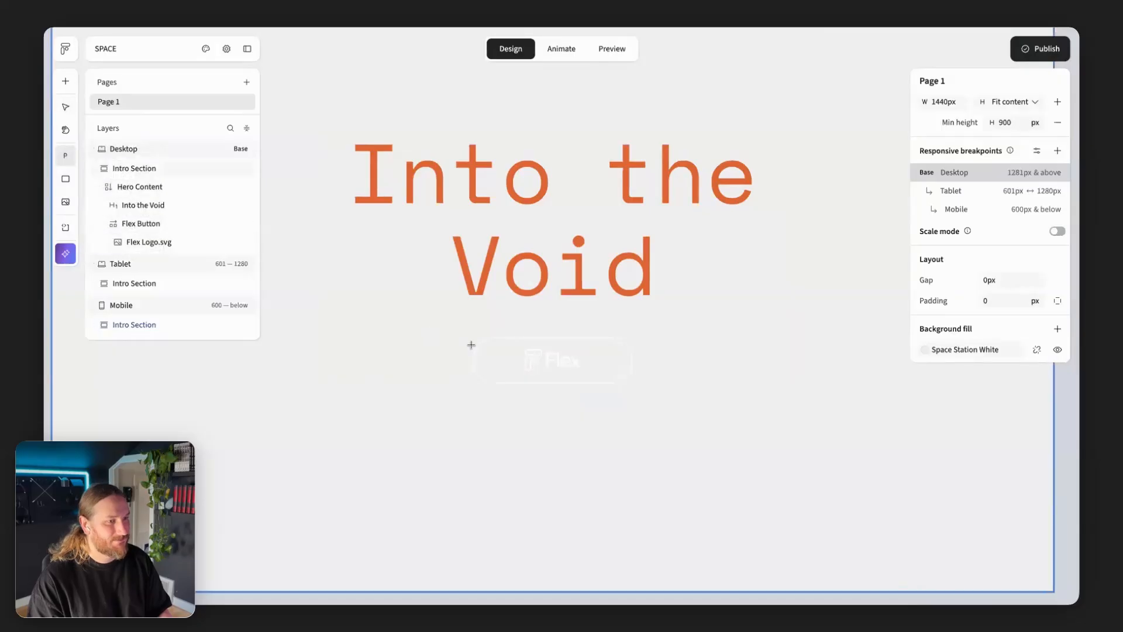
mouse_move(547, 373)
mouse_down()
mouse_move(587, 396)
mouse_move(575, 419)
mouse_up()
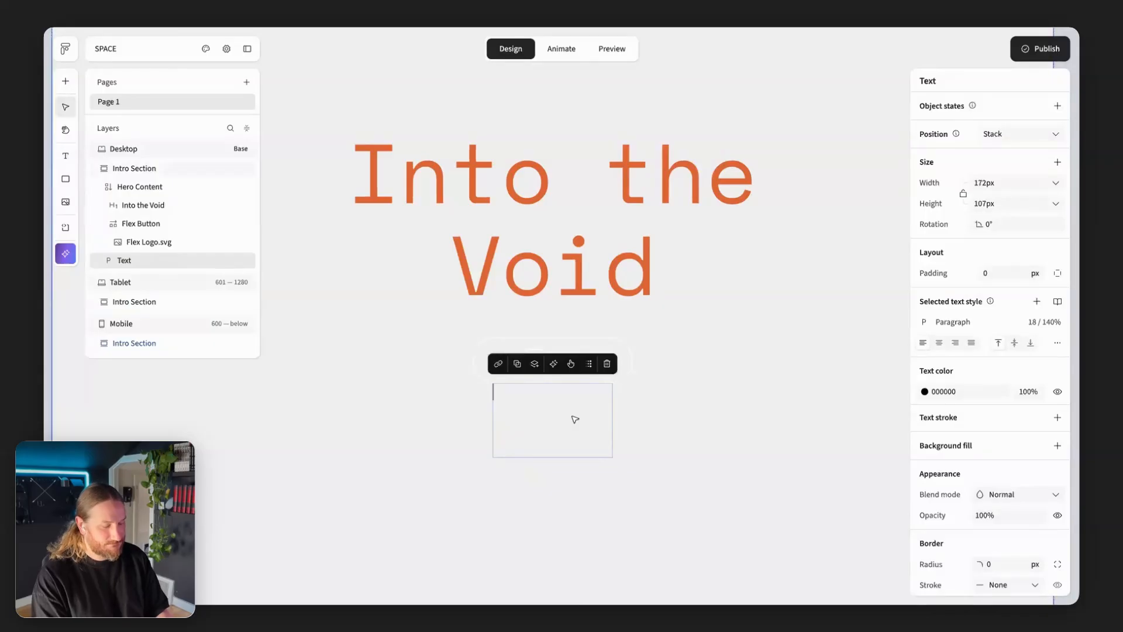
text(Eplo)
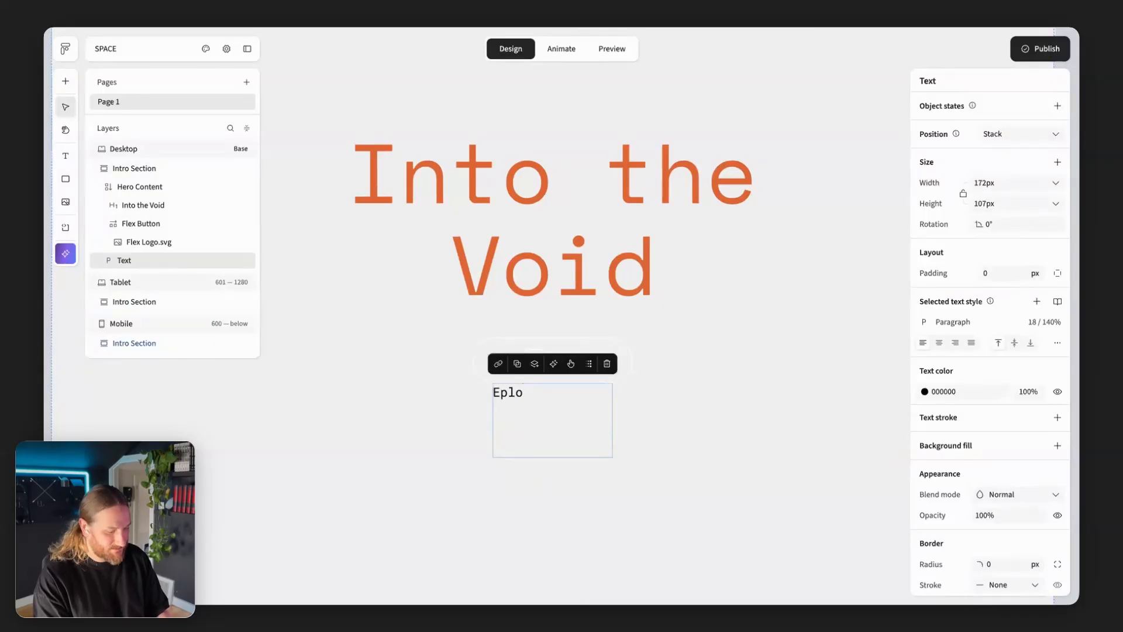
key(BackSpace)
key(BackSpace)
text(xplore)
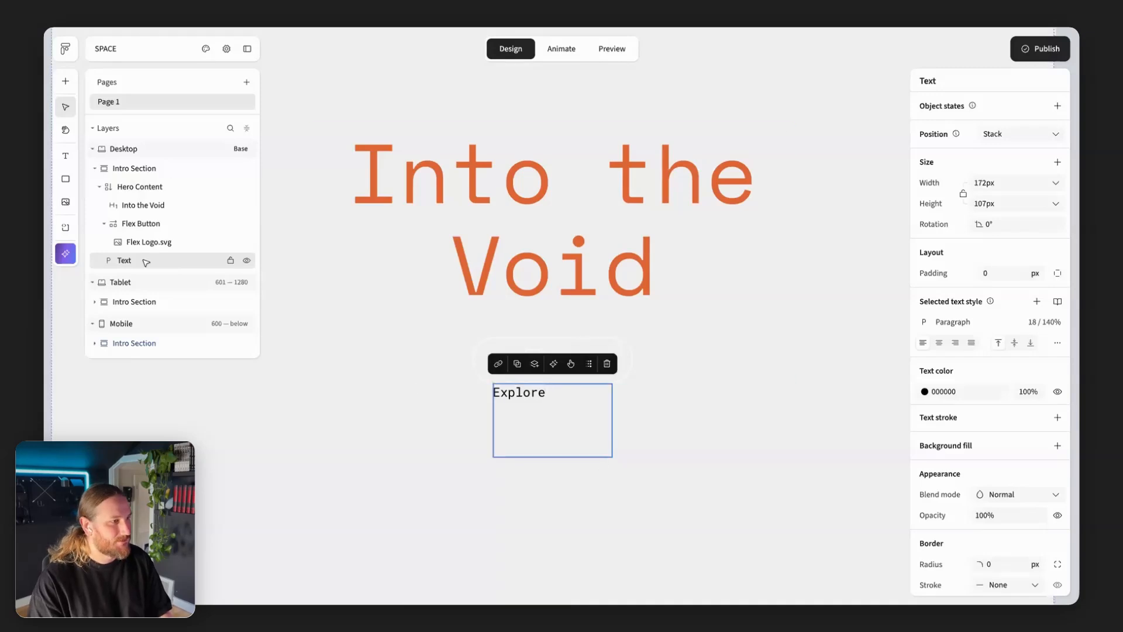
Set the Explore text's width and height to Fit content, and move it inside the Flex Button ahead of the Flex logo
click(1056, 182)
click(1024, 256)
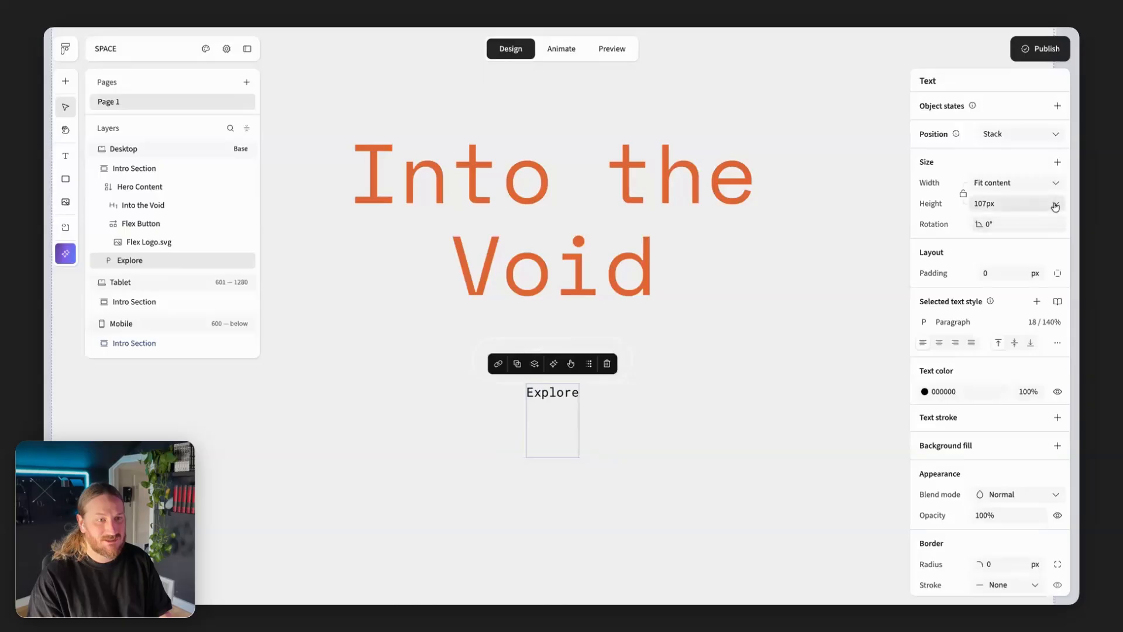
click(1055, 203)
click(1024, 279)
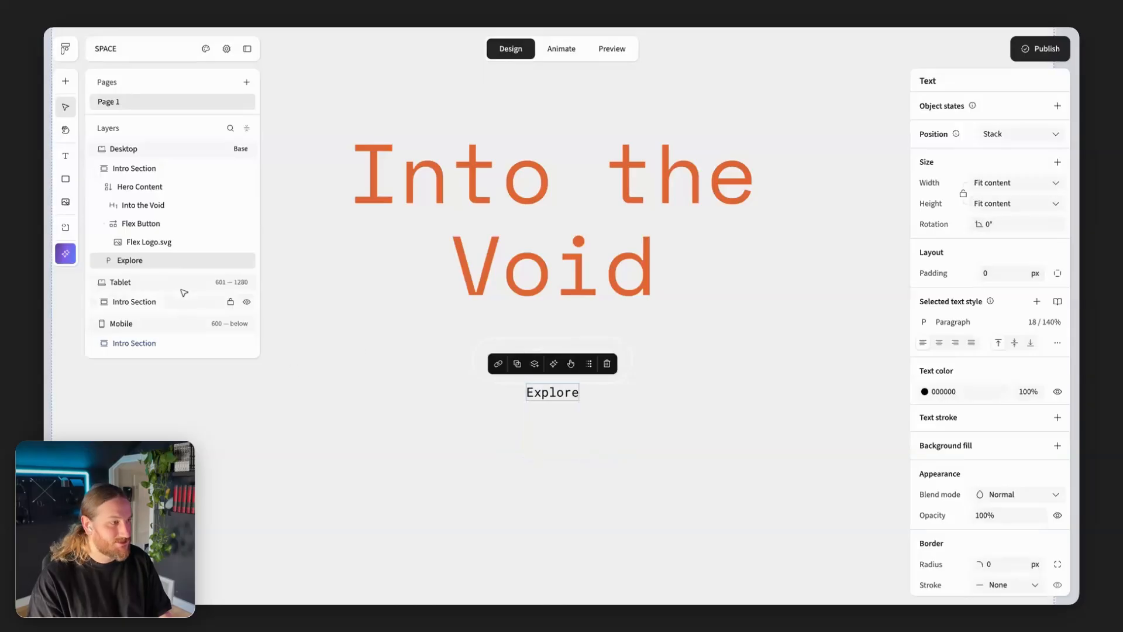
drag(147, 261, 146, 237)
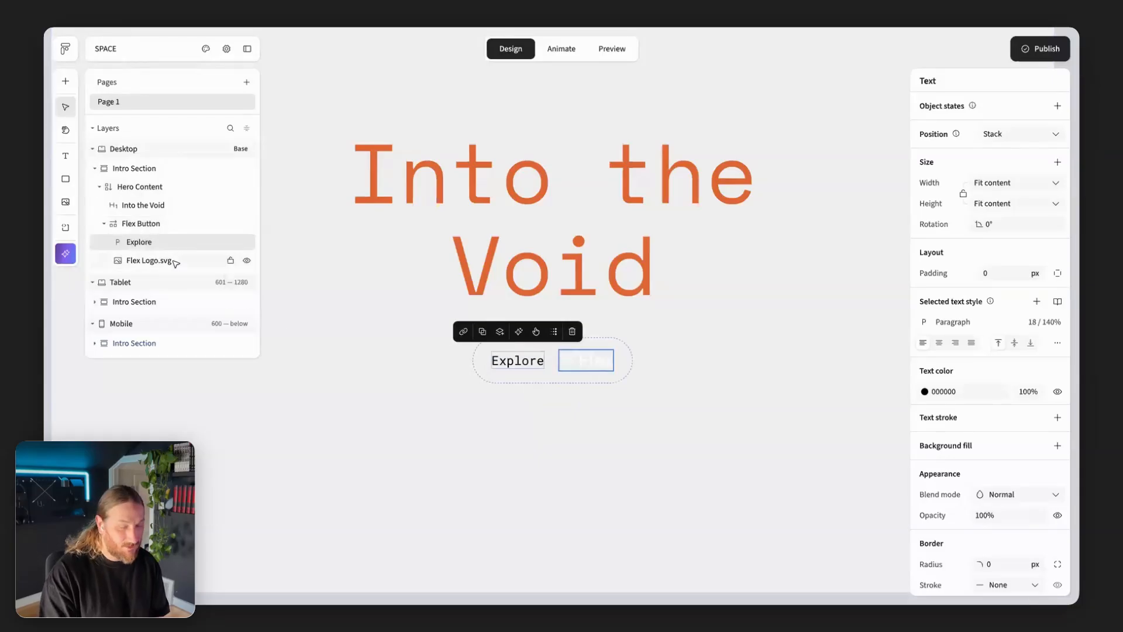
key(Escape)
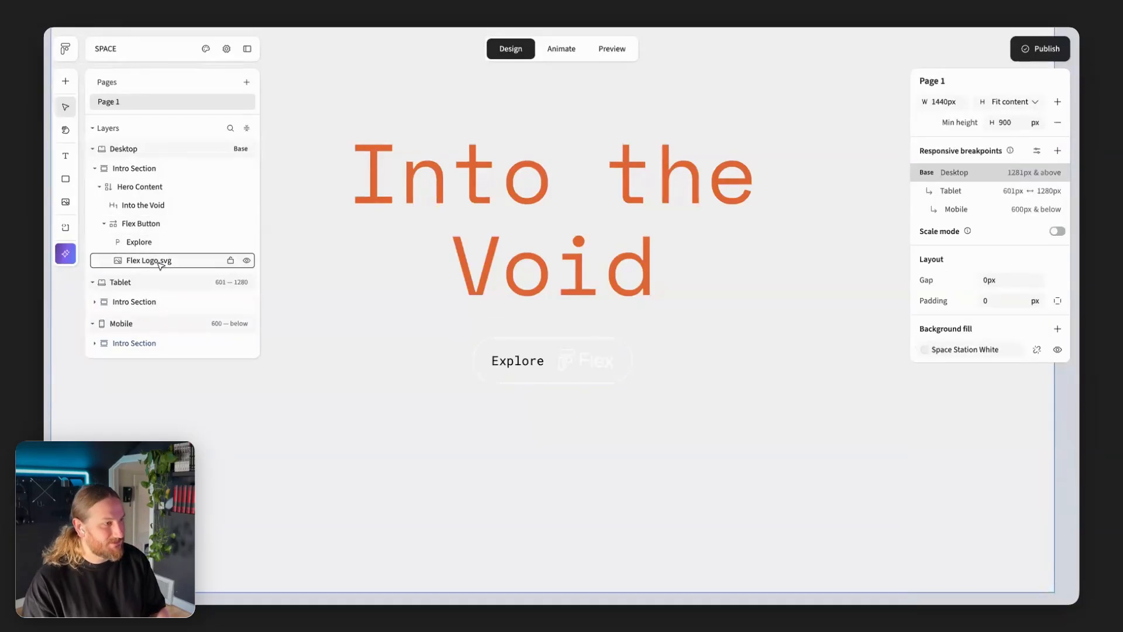
Delete the Flex logo from the Flex Button and set the button's background fill to Space Station White
click(160, 261)
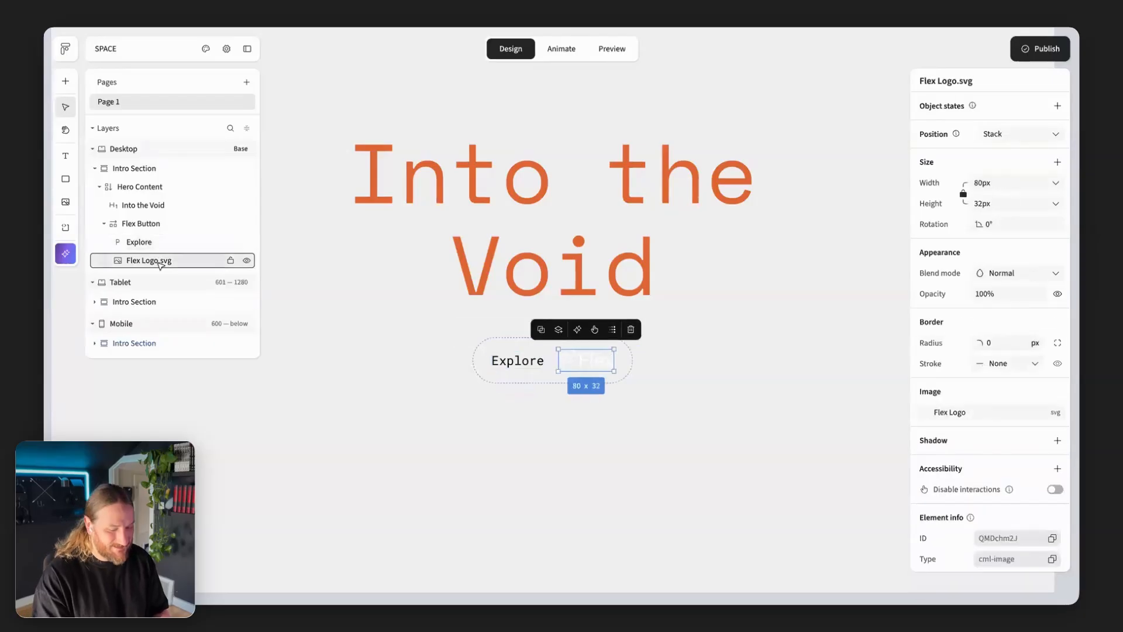
key(Delete)
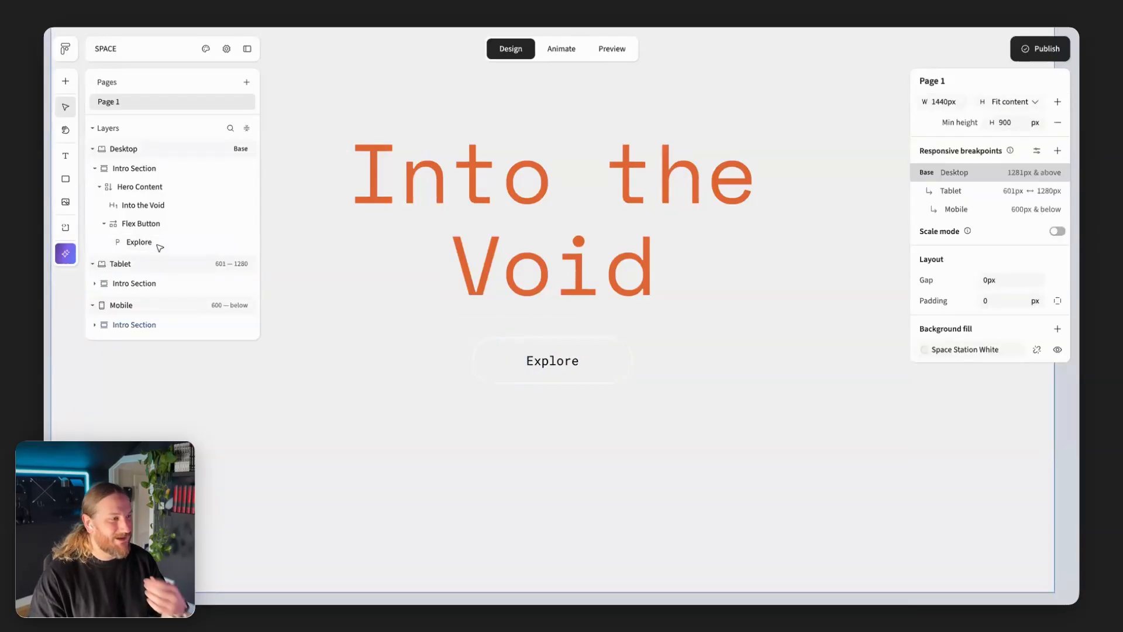
click(167, 224)
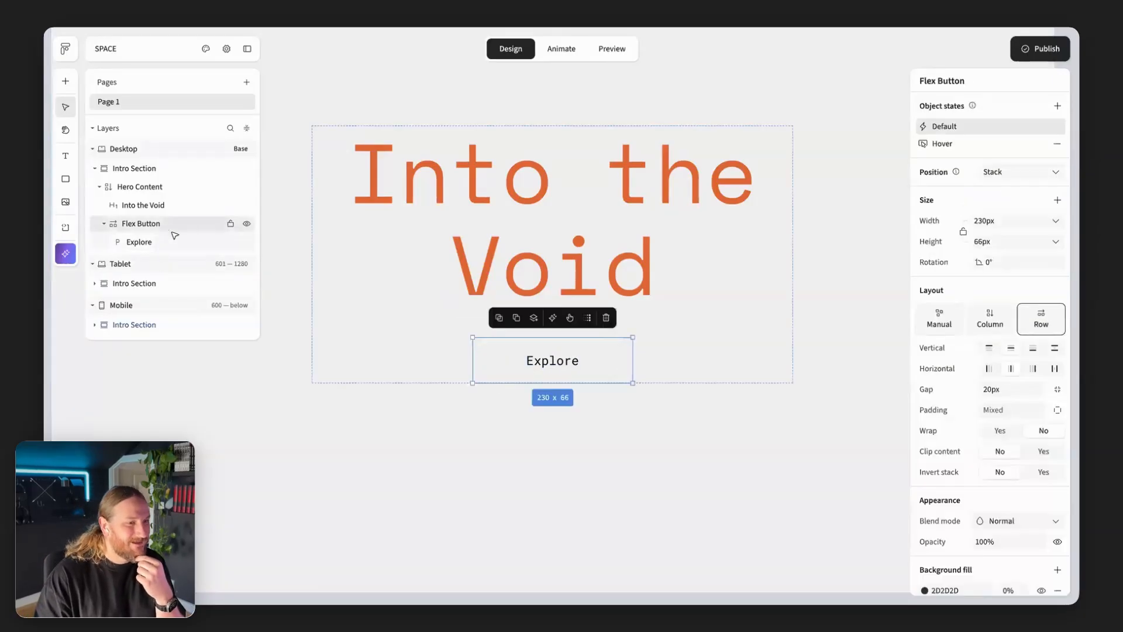
click(206, 49)
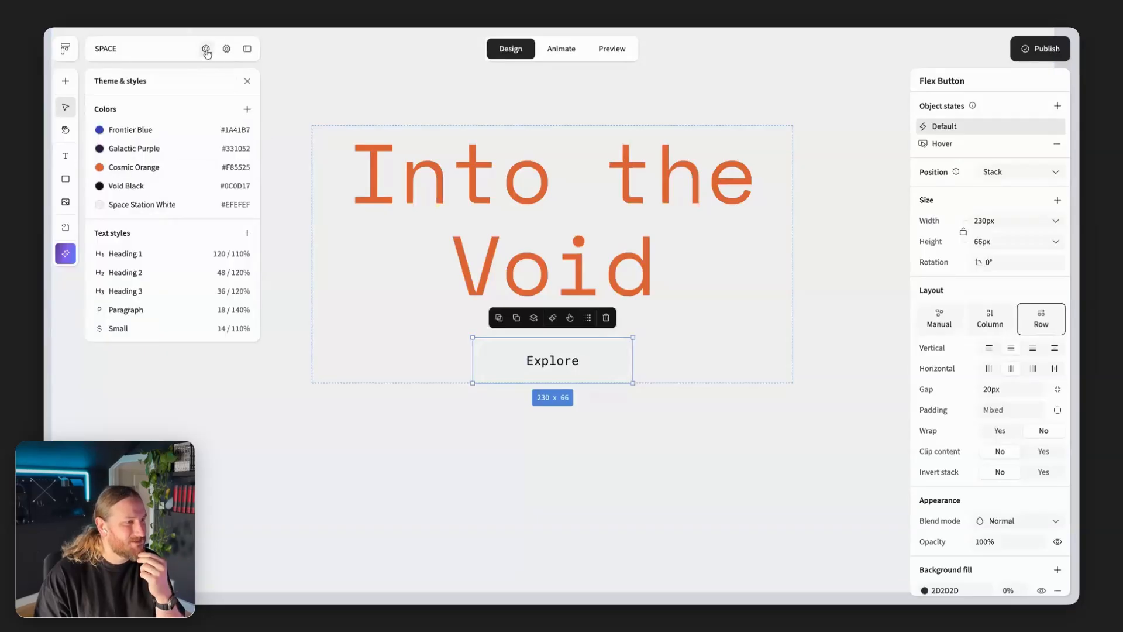
click(186, 209)
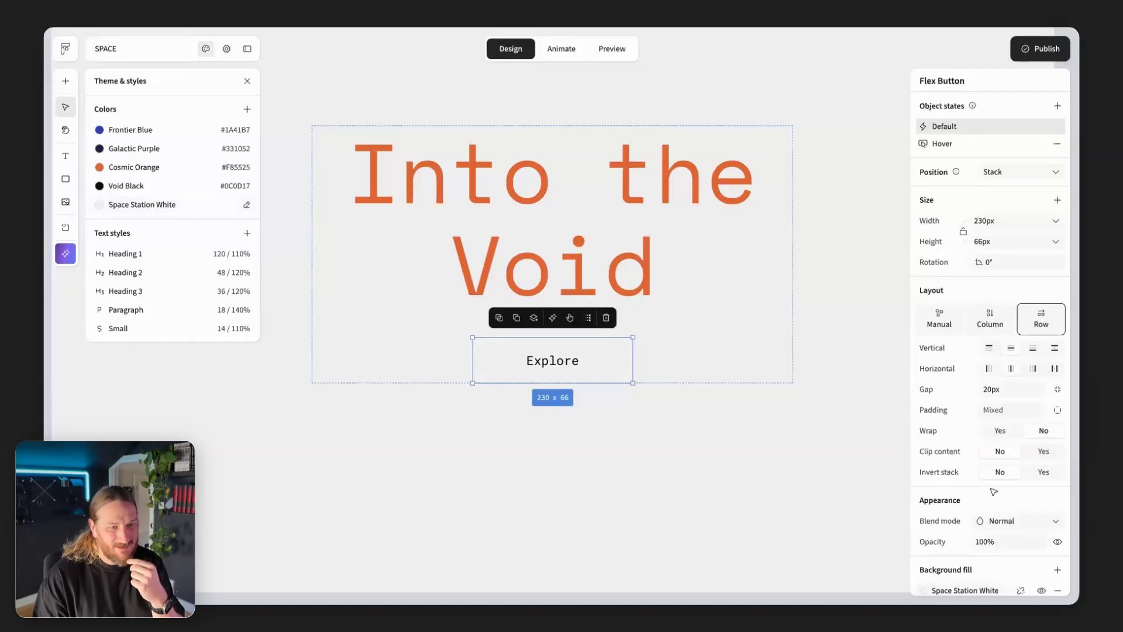
Set the Explore button's border radius to 0 px
scroll(993, 492, down, 1)
scroll(993, 492, down, 4)
click(784, 451)
click(597, 353)
double_click(1005, 512)
text(0)
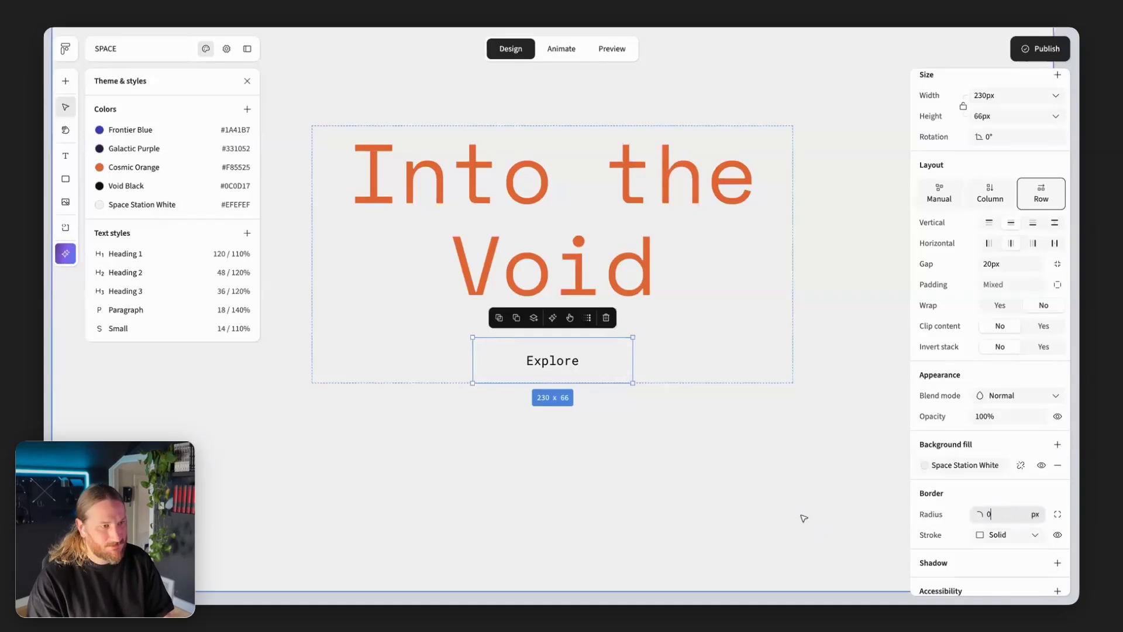
Detach the Explore button's background fill from its theme color and relink it to Space Station White
click(1020, 465)
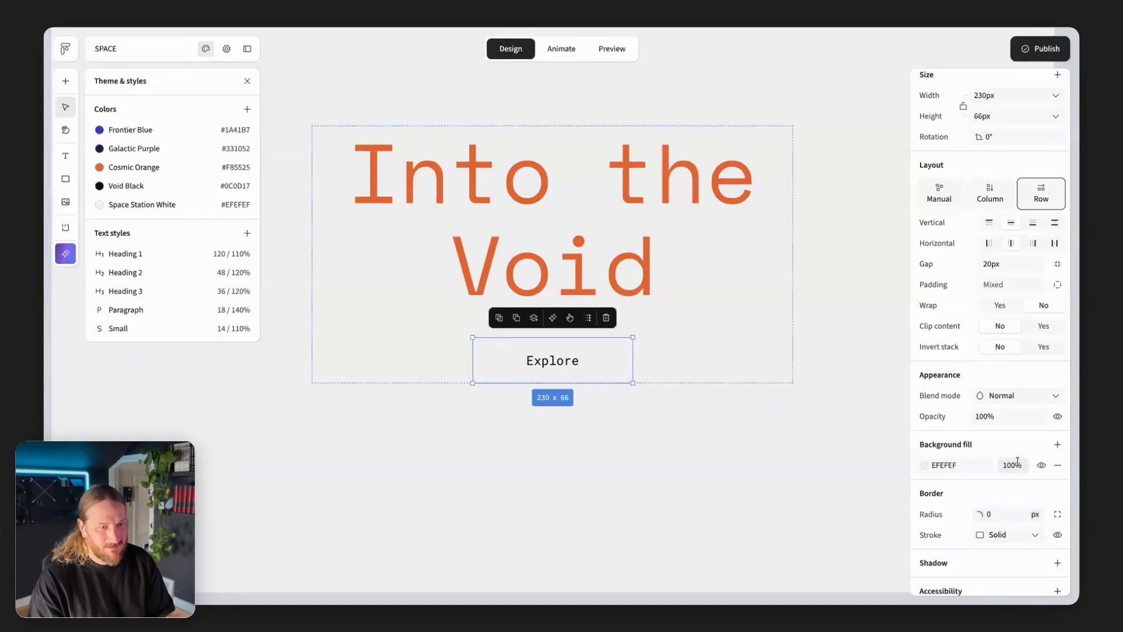
click(924, 465)
click(845, 575)
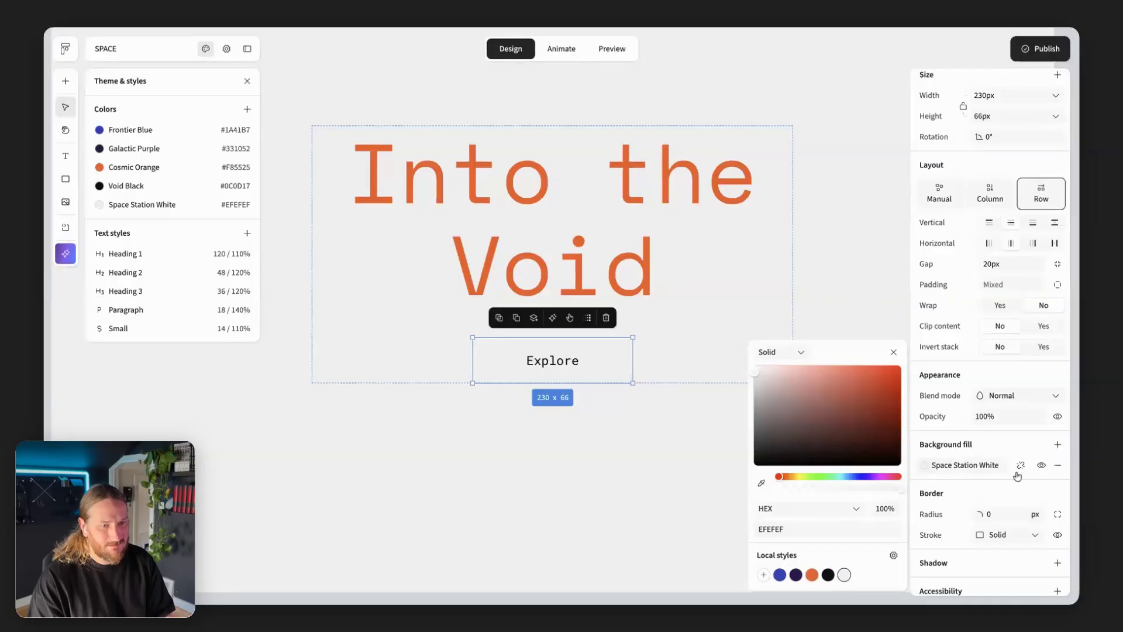
click(1023, 499)
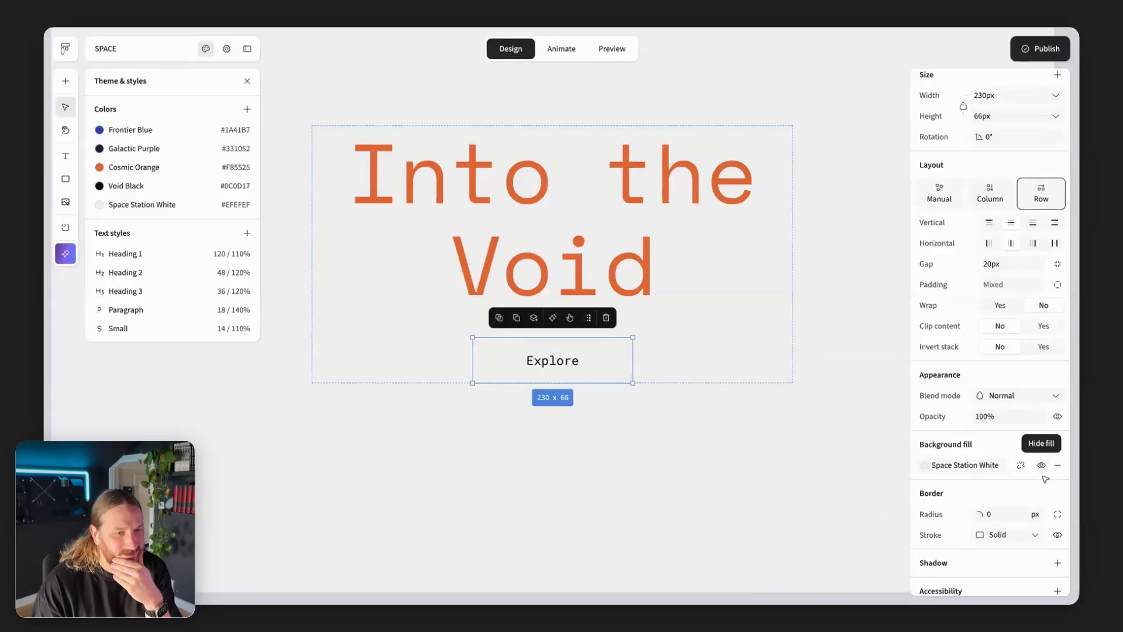
scroll(1046, 480, down, 1)
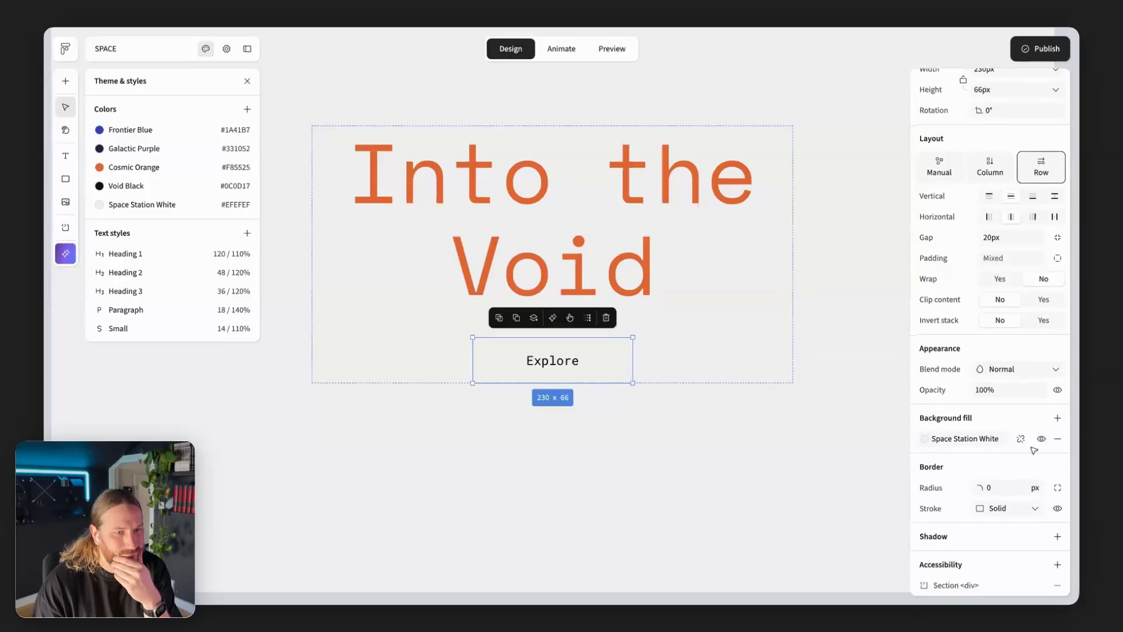
click(629, 421)
click(587, 358)
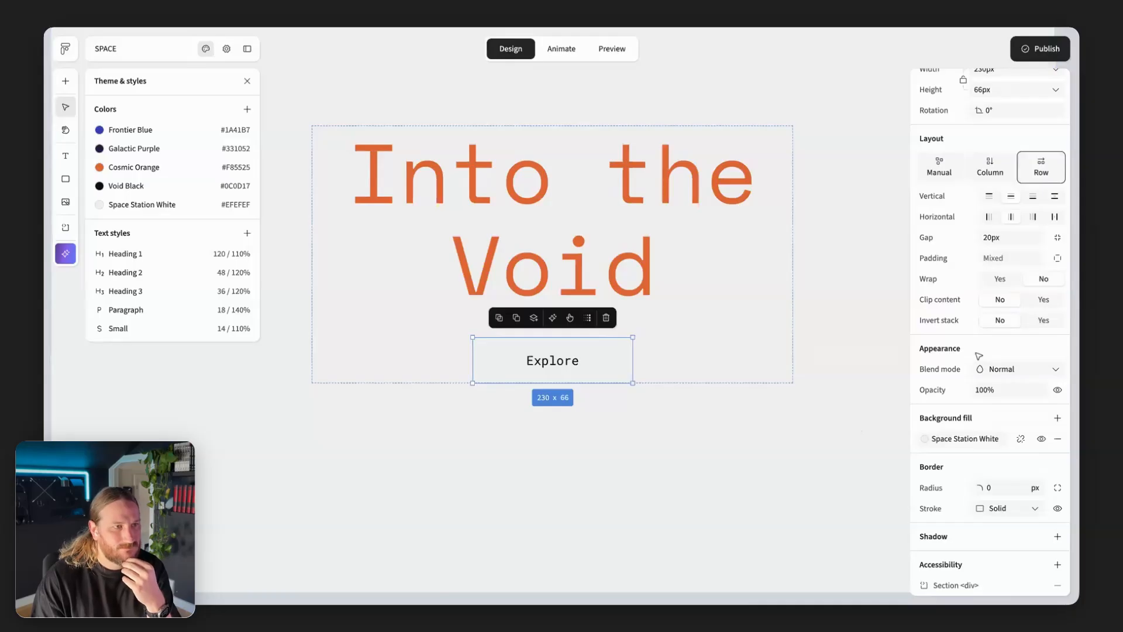
scroll(978, 356, up, 3)
Set the width of the desktop Hero Content to 70%
click(828, 416)
scroll(826, 415, down, 5)
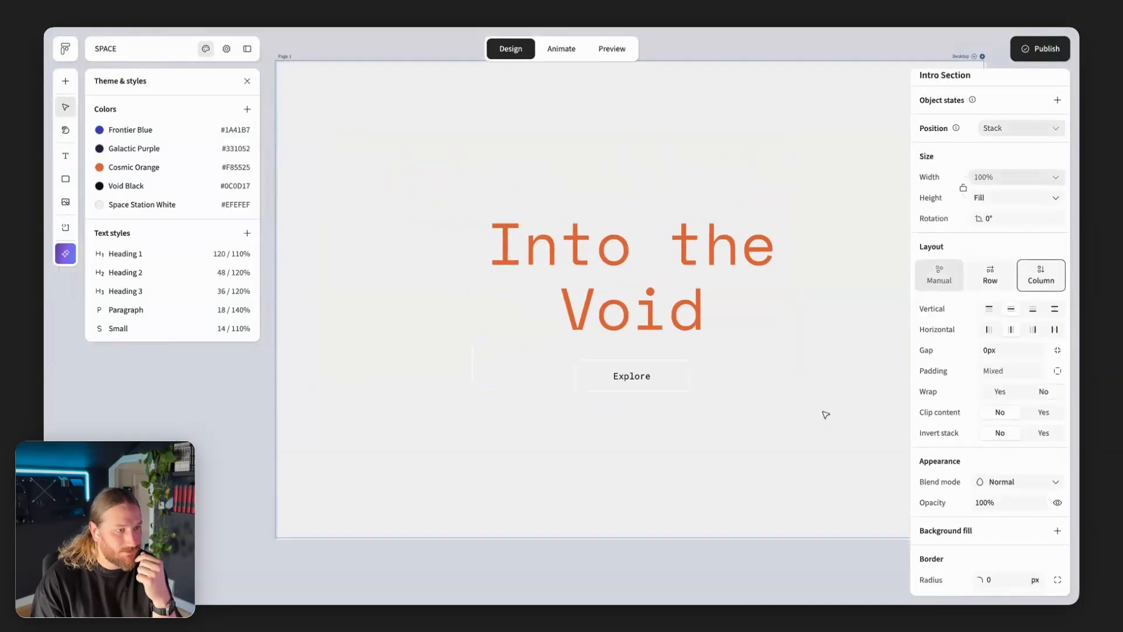
click(602, 313)
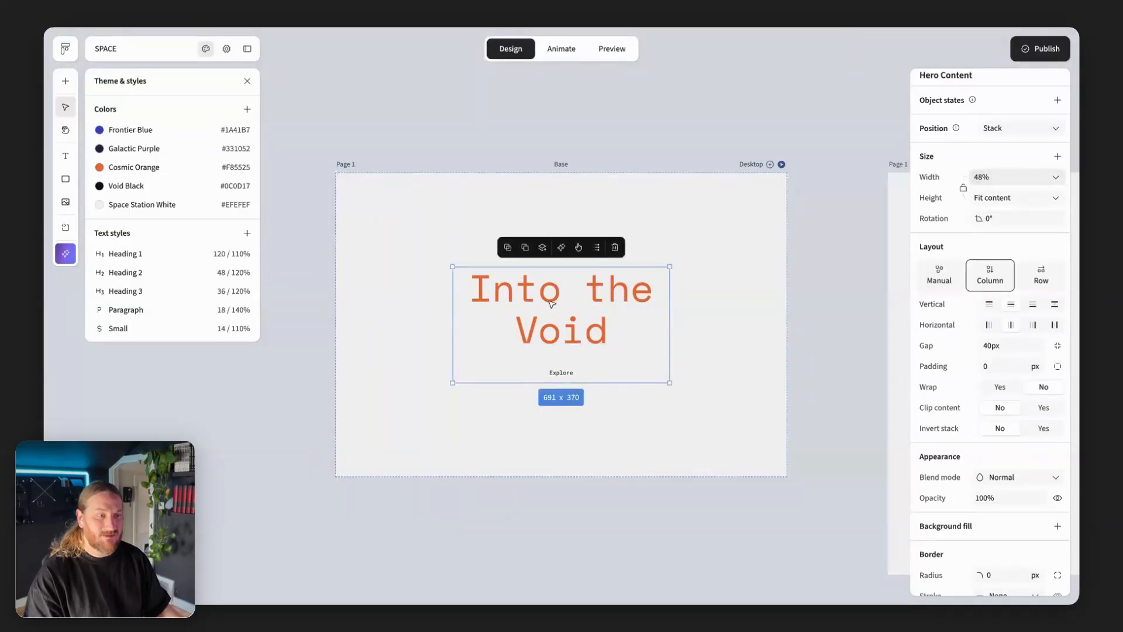
click(980, 177)
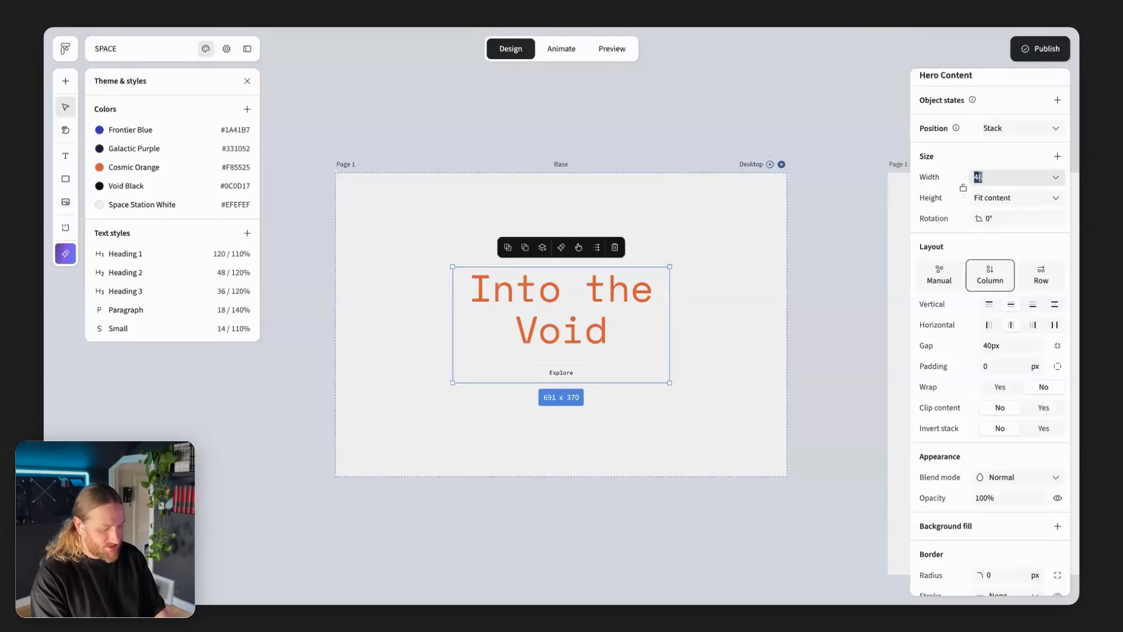
text(70)
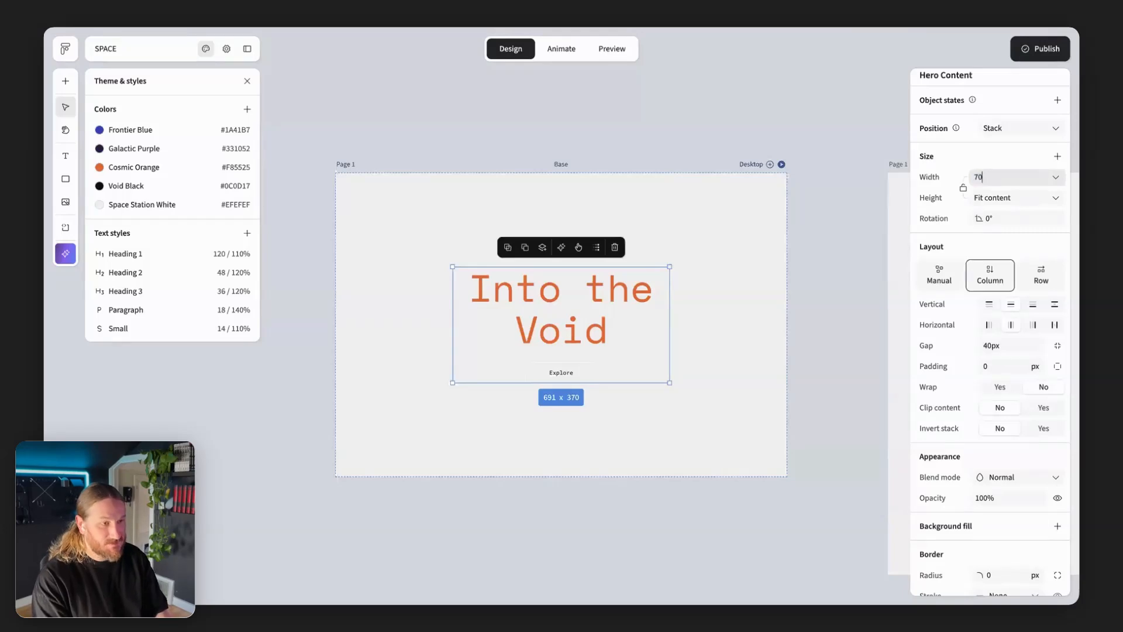
key(Return)
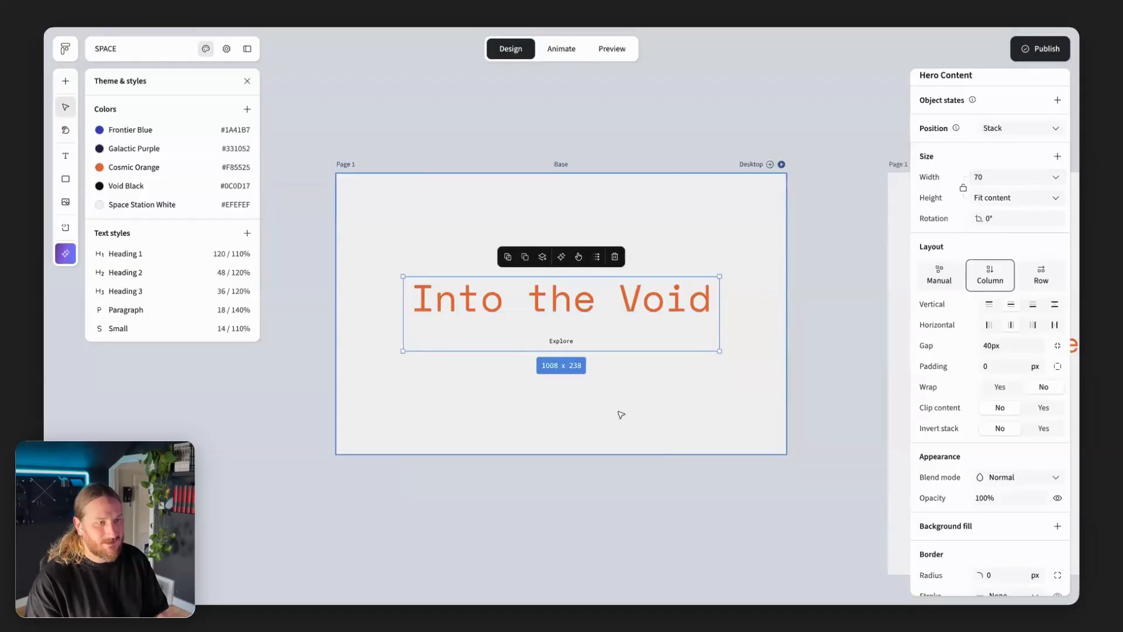
Give the desktop Intro Section an image background fill using the starry nebula picture, fitted as Cover
click(632, 457)
click(660, 375)
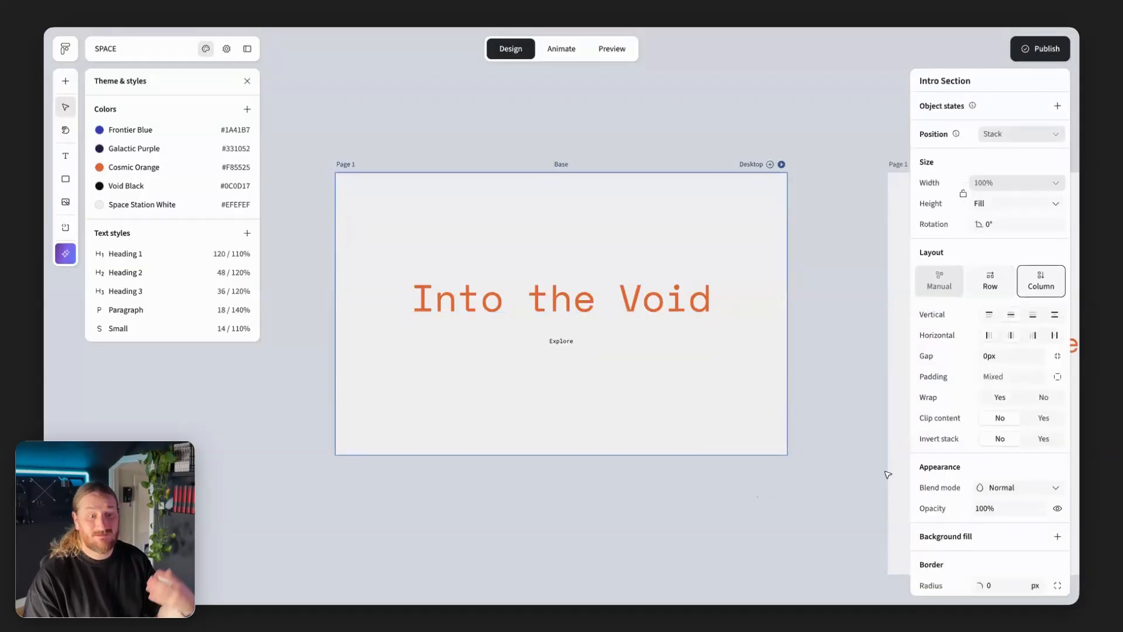
scroll(969, 469, down, 5)
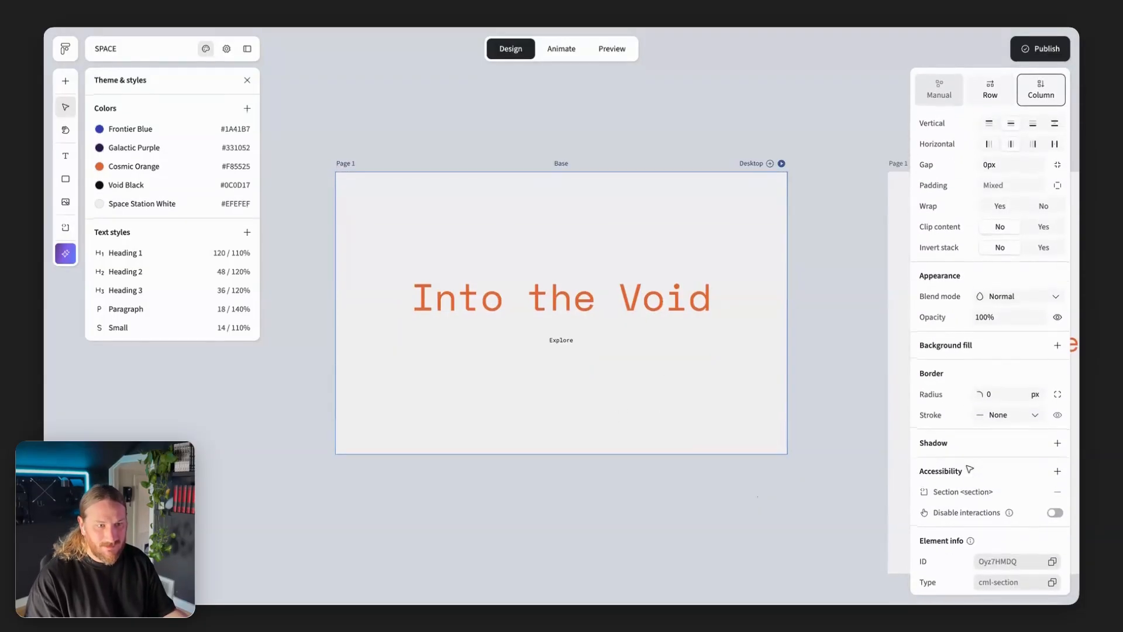
click(1057, 346)
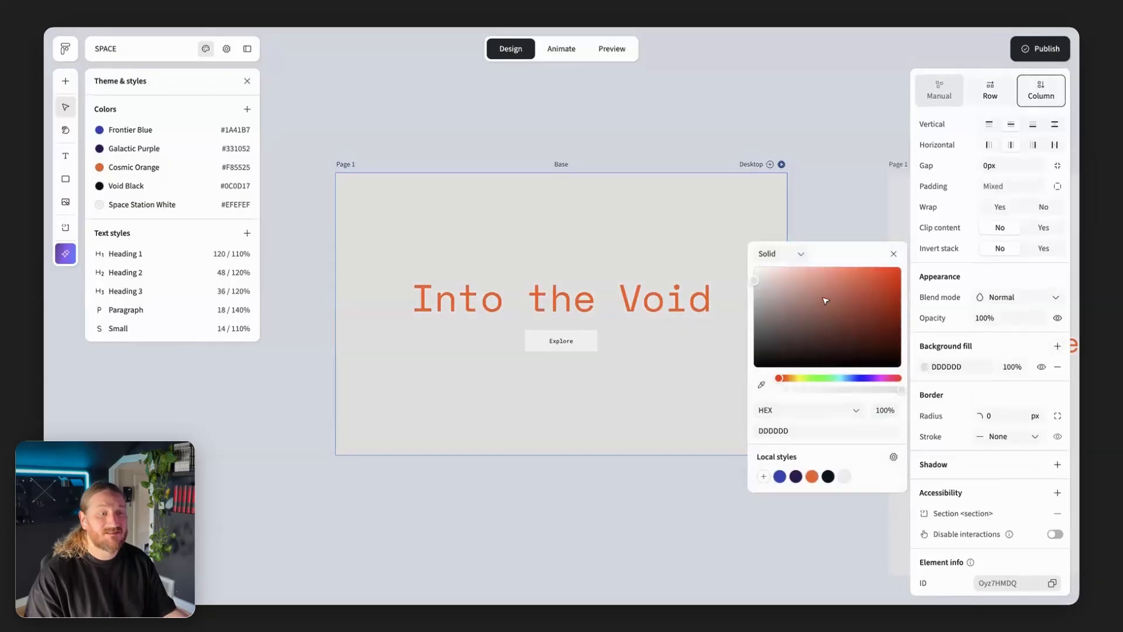
click(799, 255)
click(793, 316)
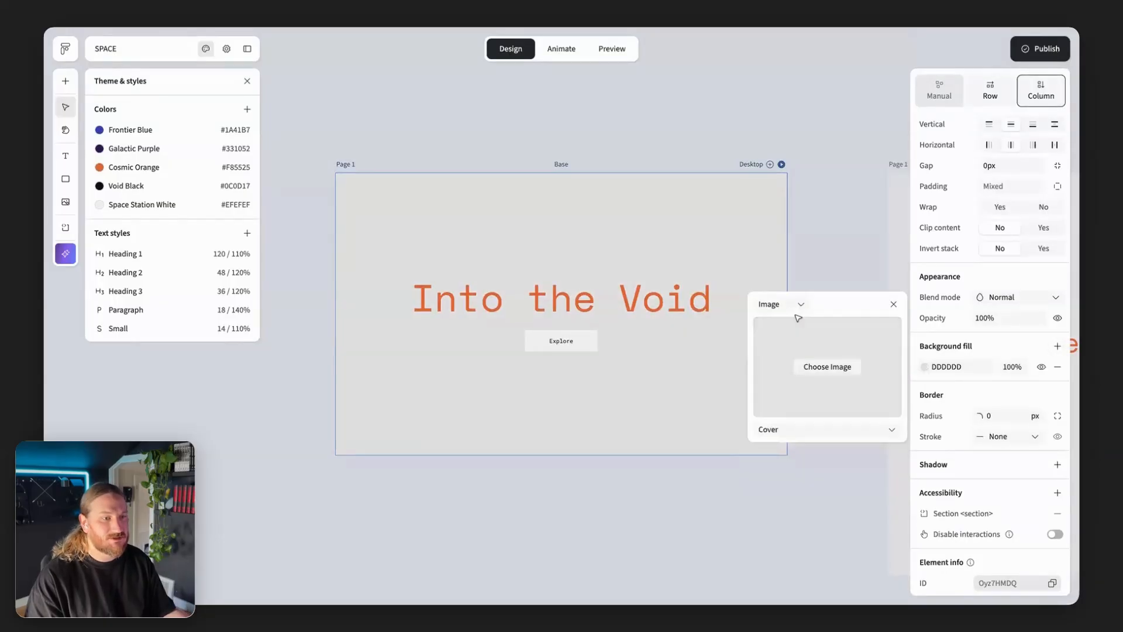
click(802, 367)
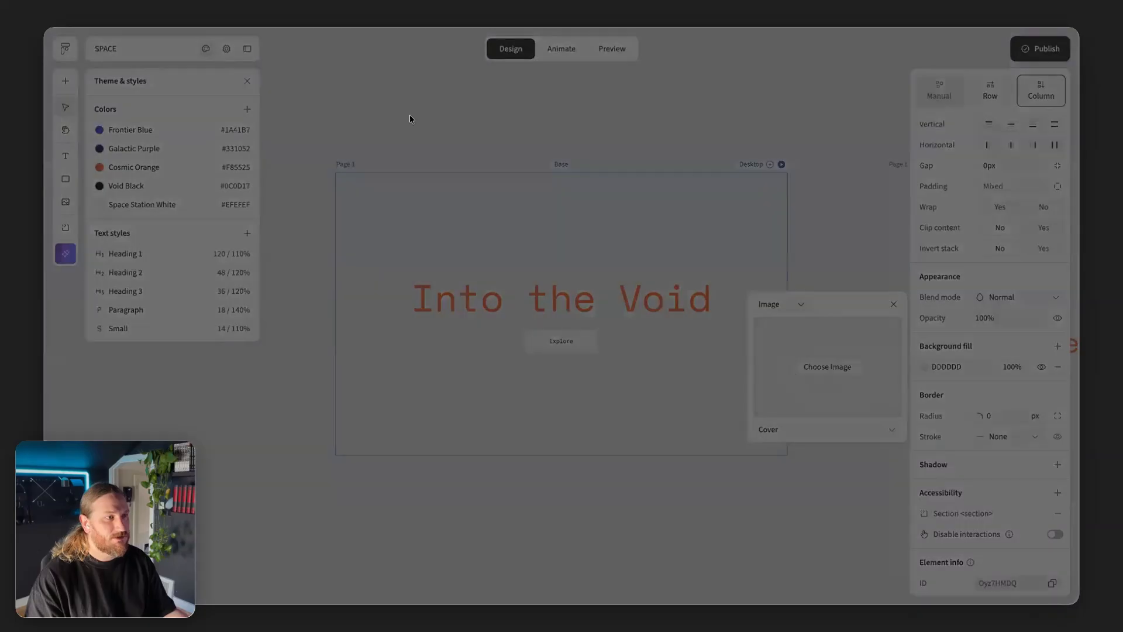
click(917, 585)
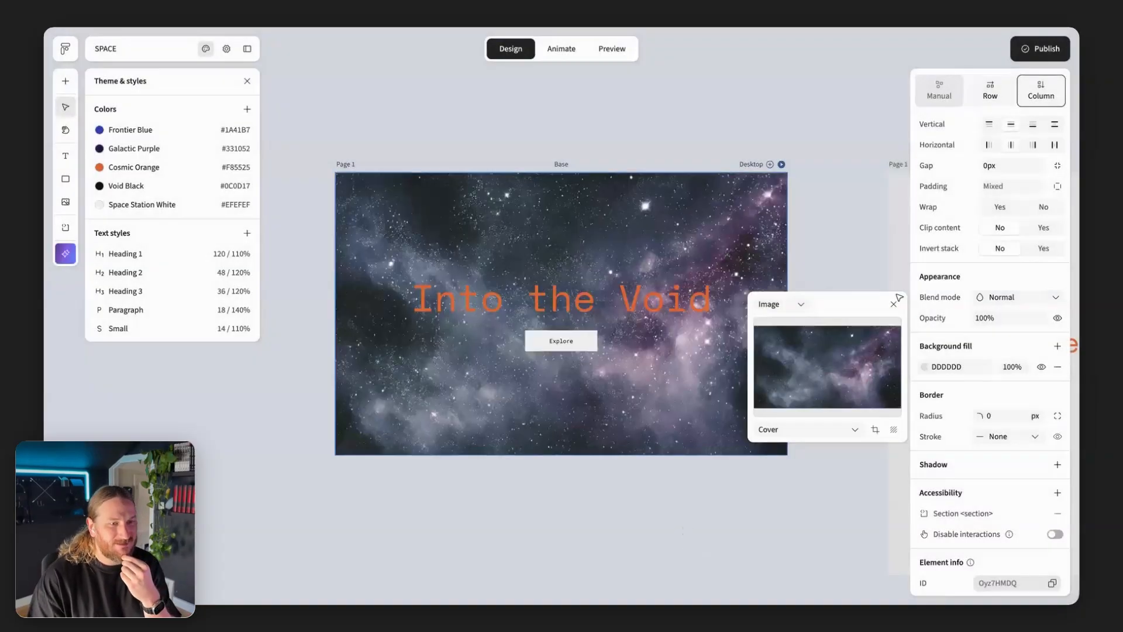
click(798, 522)
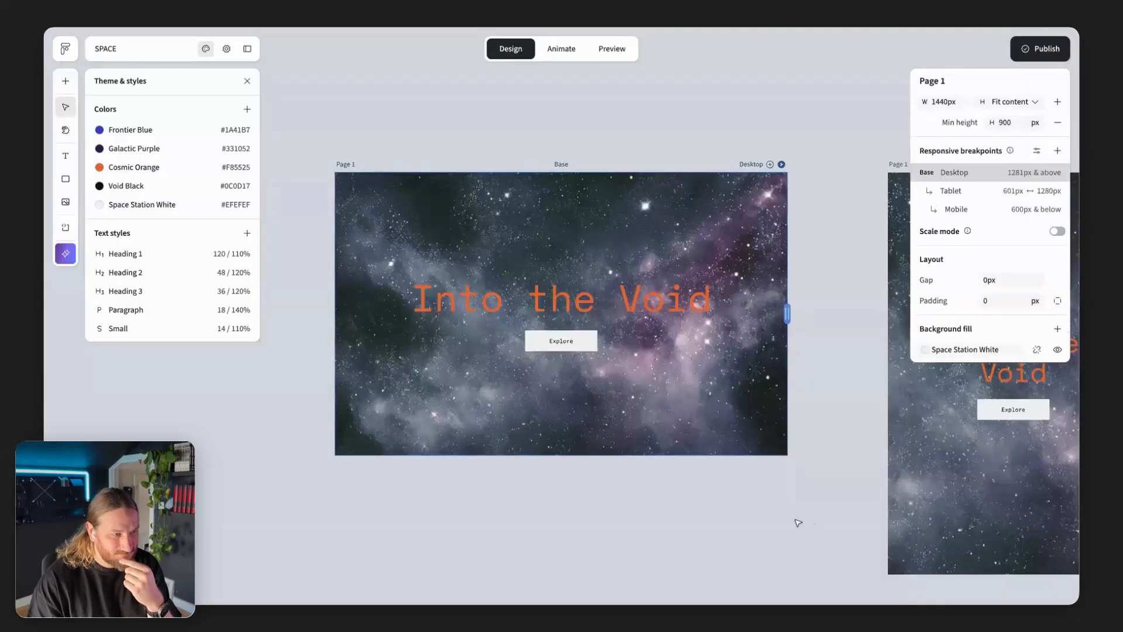
Examine how the intro section with its new background image looks in the tablet and mobile breakpoints
scroll(660, 506, right, 10)
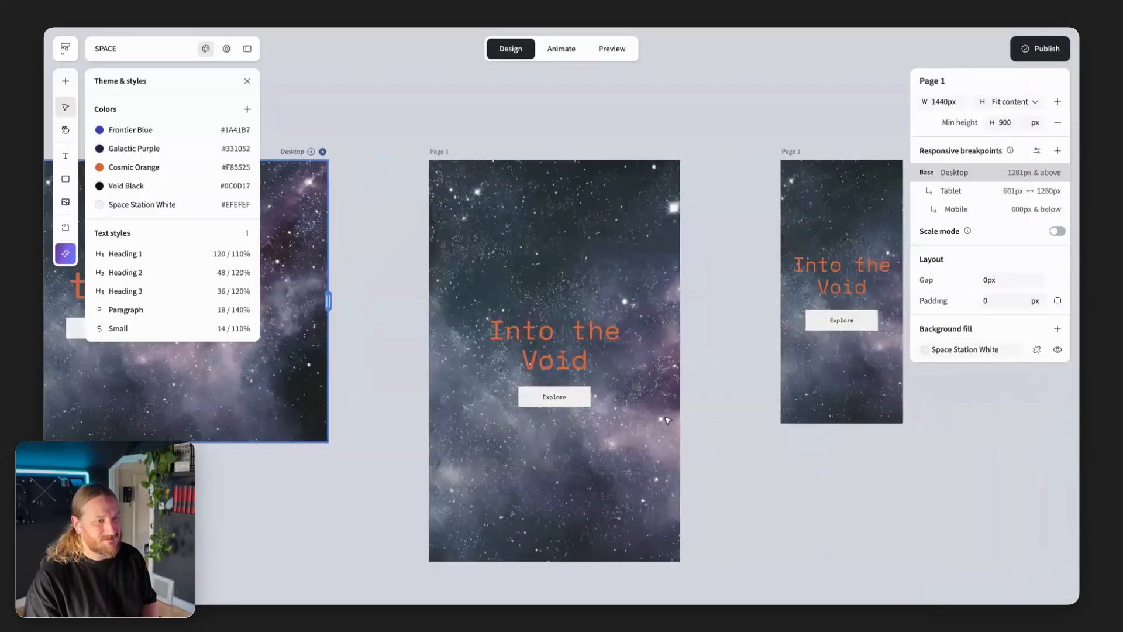
scroll(668, 421, right, 4)
scroll(672, 371, left, 12)
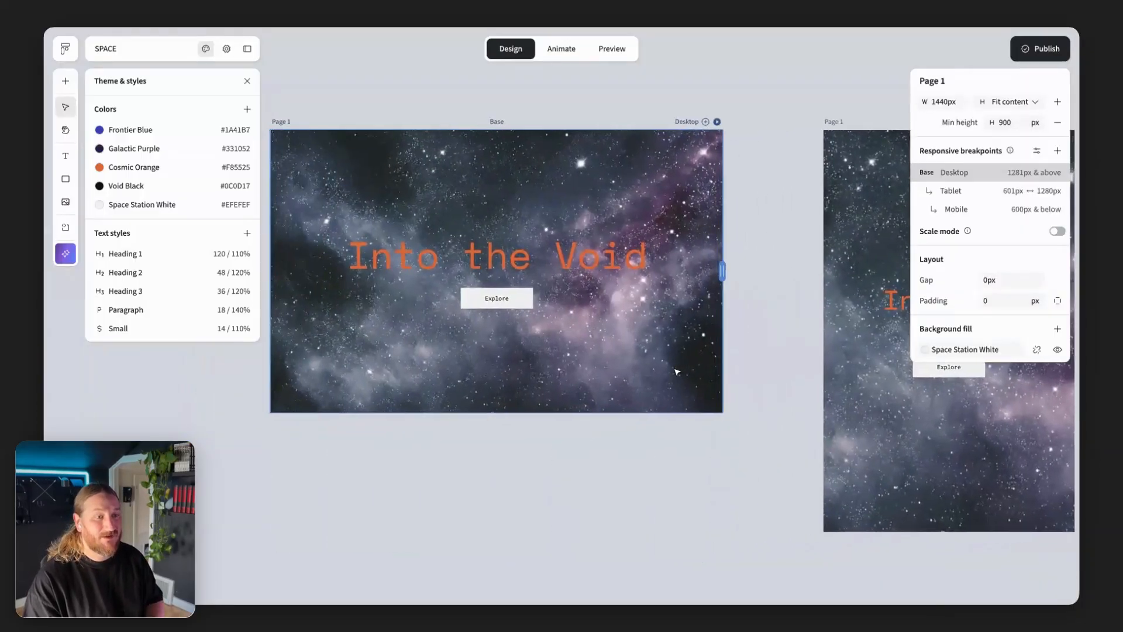
scroll(677, 372, right, 4)
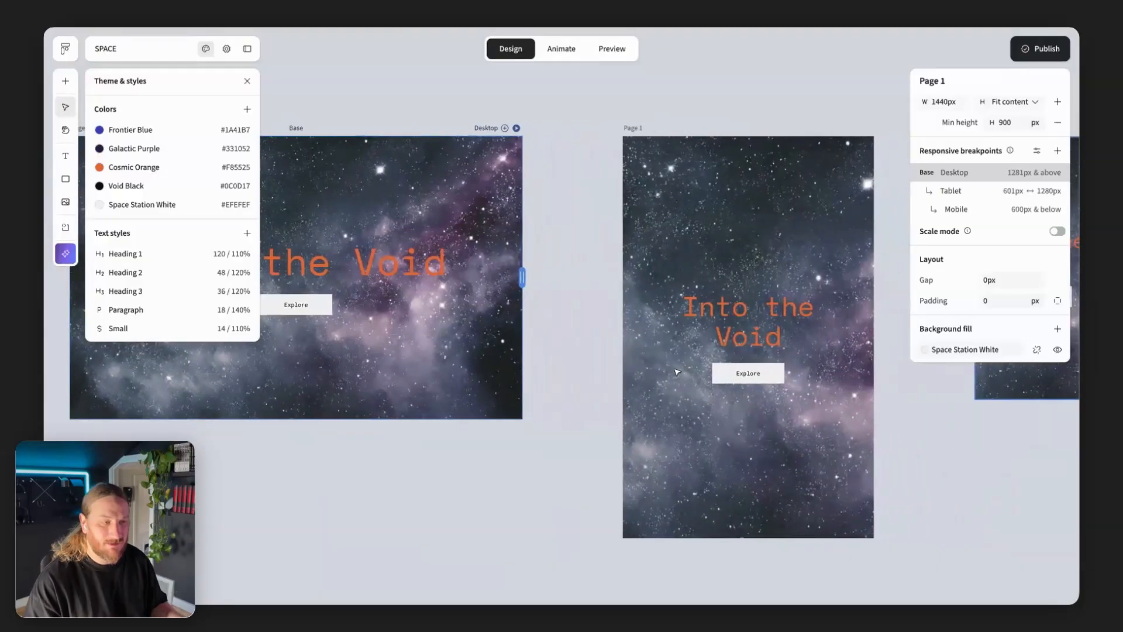
scroll(677, 372, left, 6)
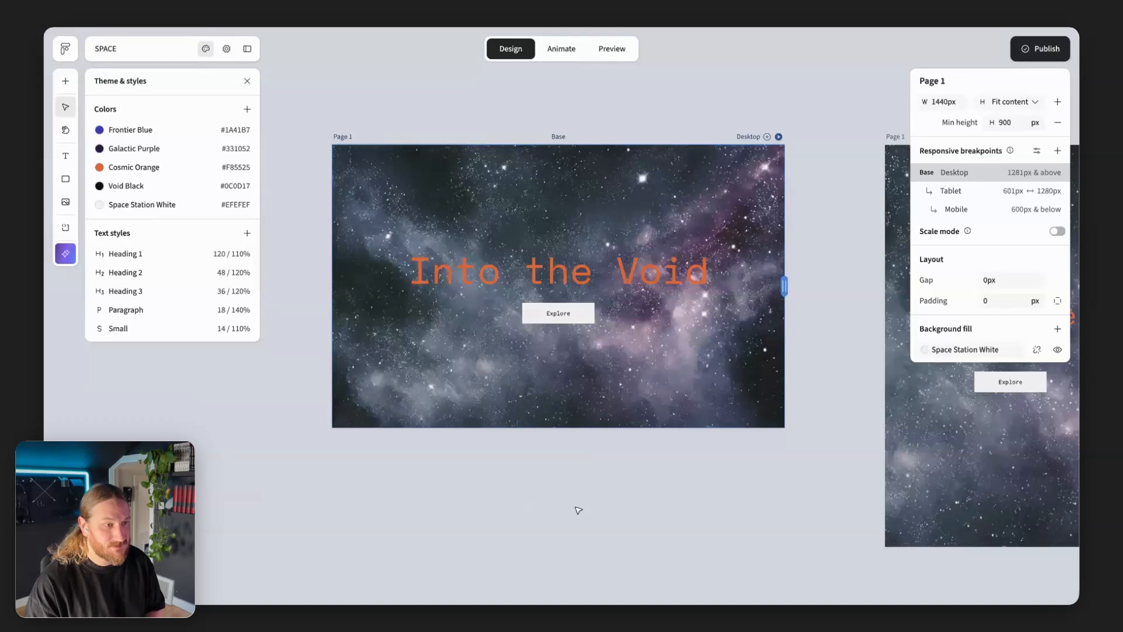
Duplicate the desktop Intro Section below the original and remove the image background fill from the copy
scroll(558, 450, up, 2)
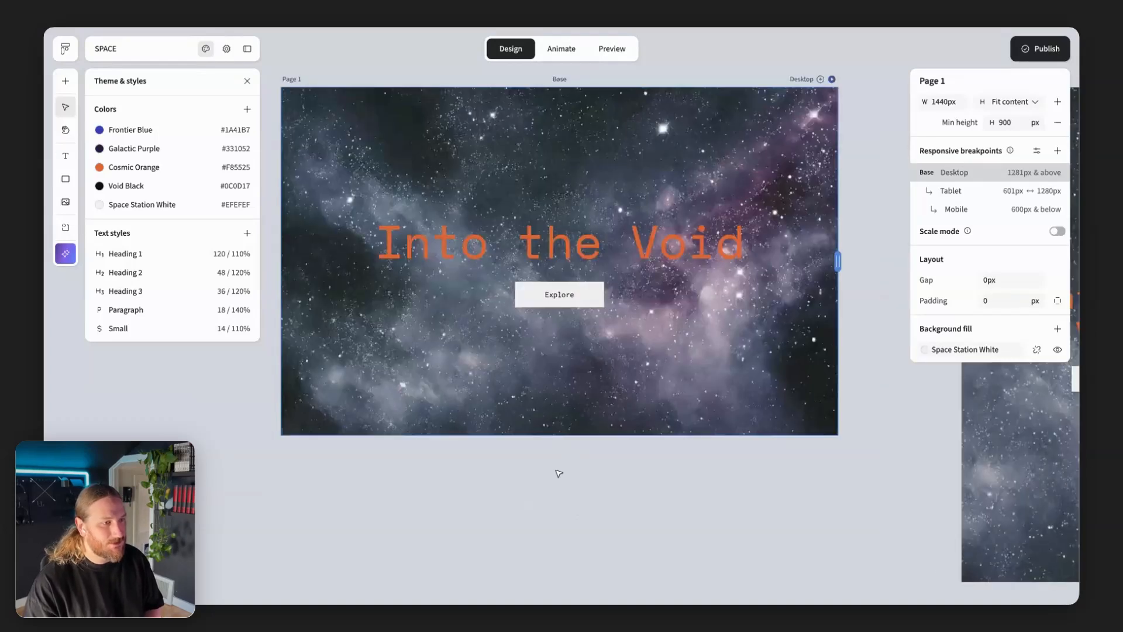
scroll(559, 473, left, 1)
click(525, 450)
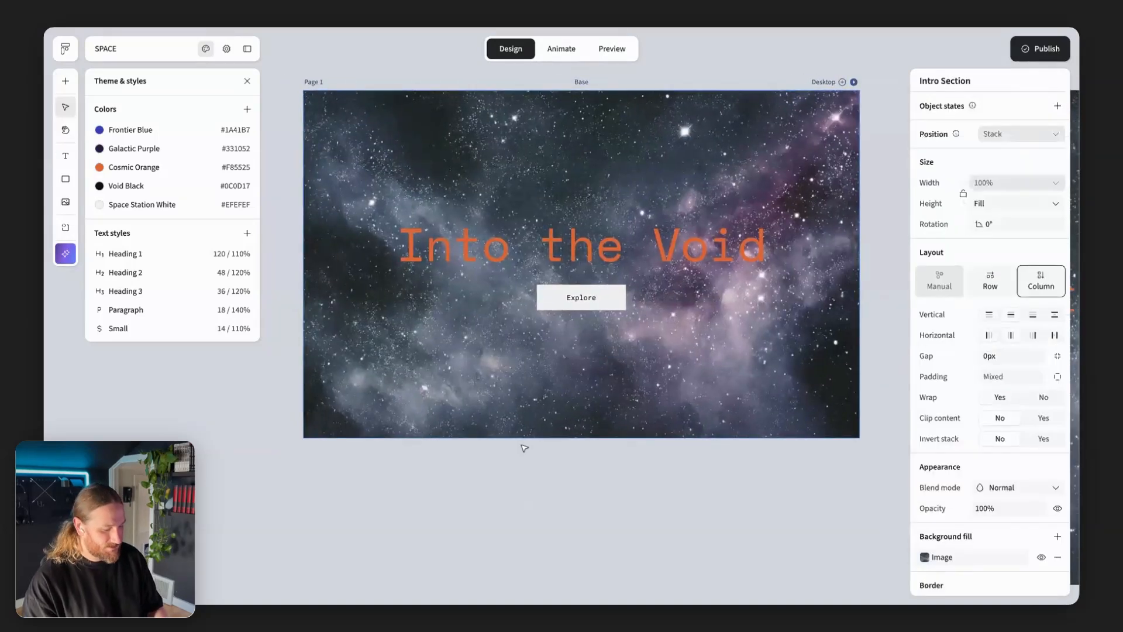
key(ctrl+d)
scroll(270, 444, down, 3)
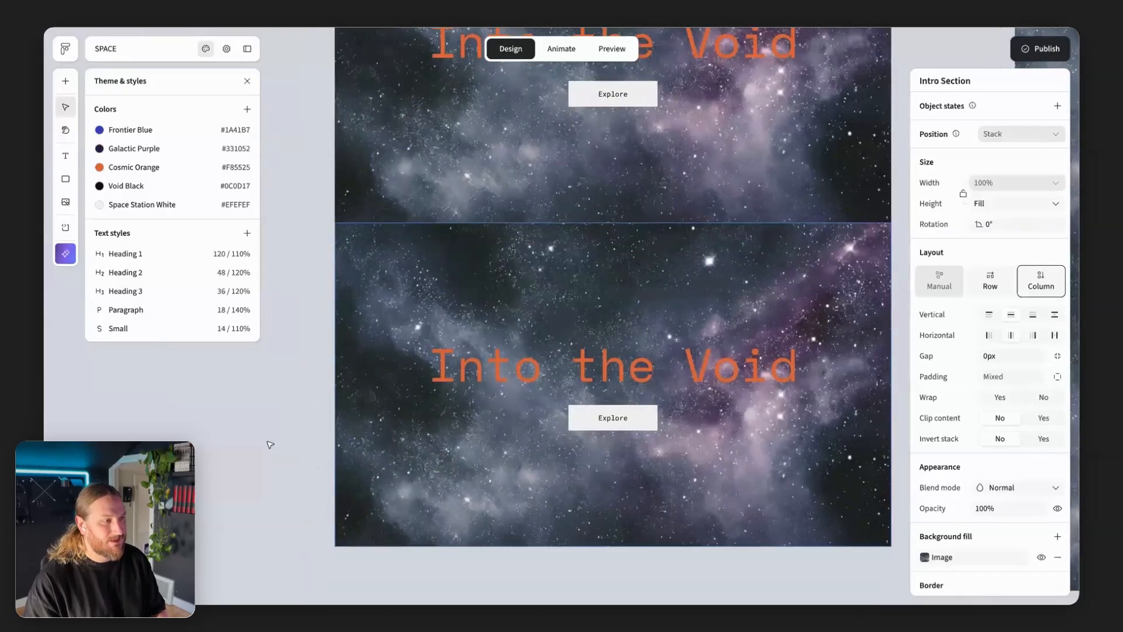
click(1058, 557)
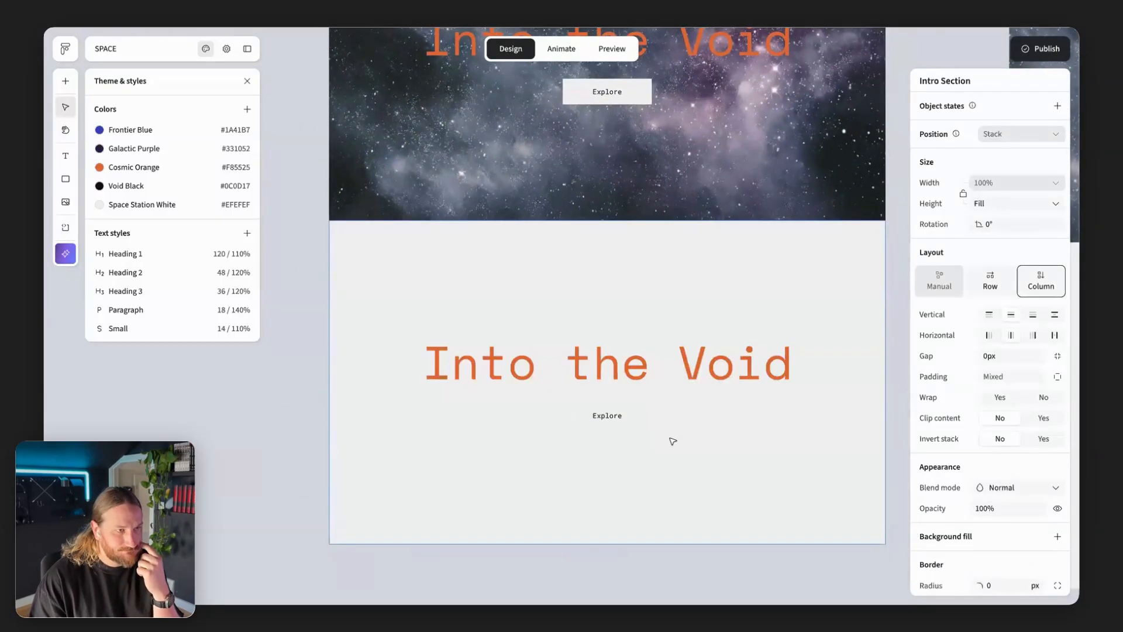
Open the Flex AI assistant for the duplicated section's Hero Content and review its suggested actions
click(599, 362)
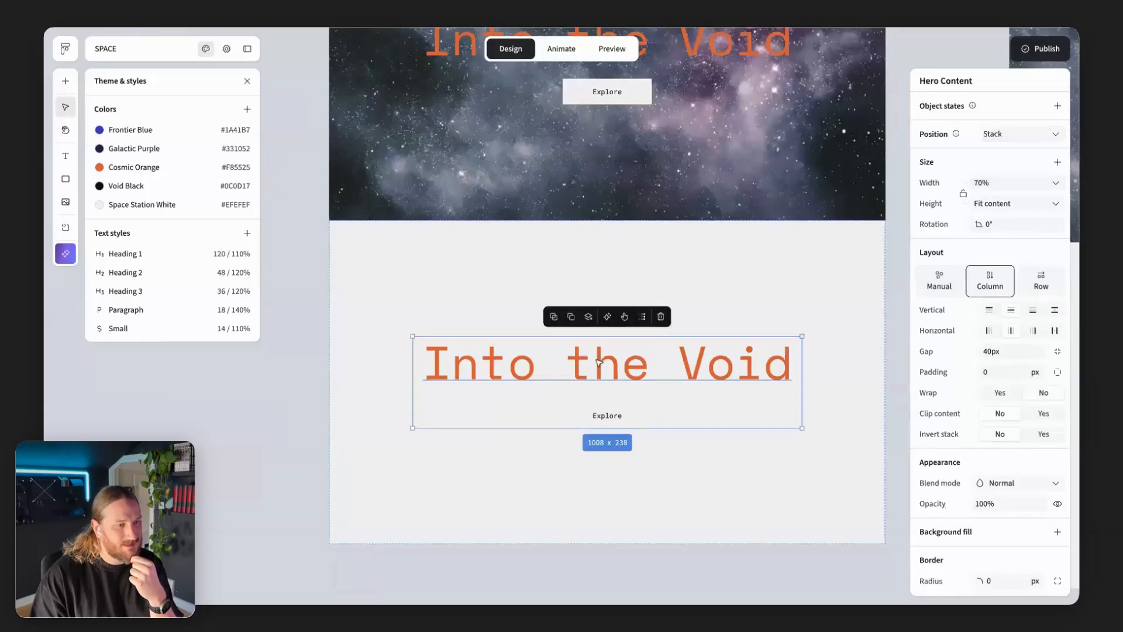
scroll(598, 362, down, 1)
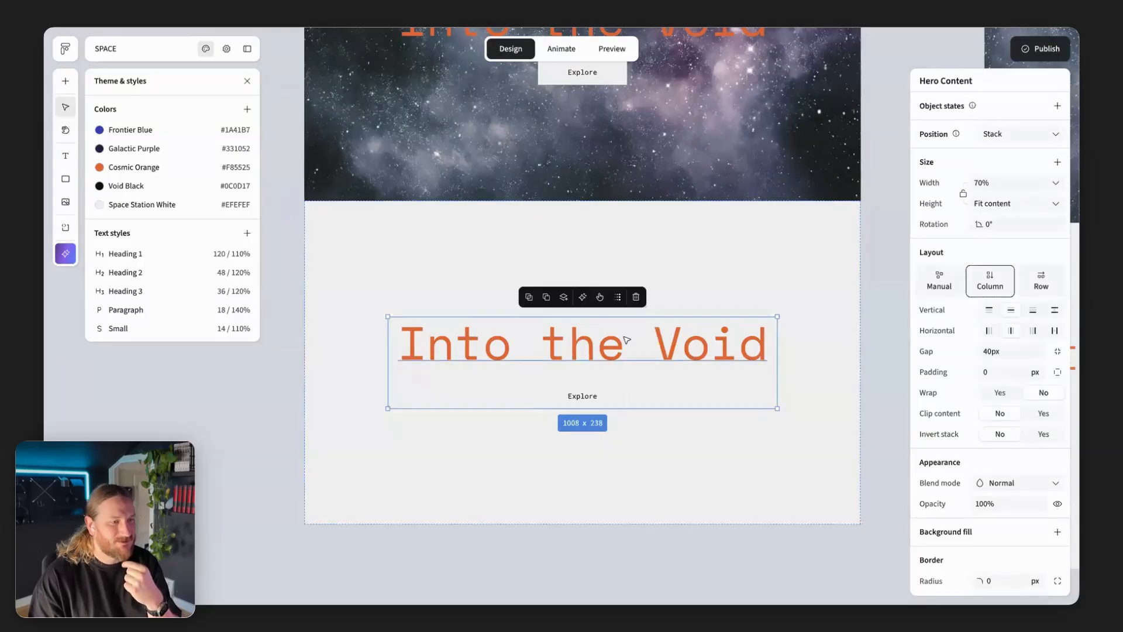
scroll(624, 338, up, 3)
scroll(356, 396, down, 3)
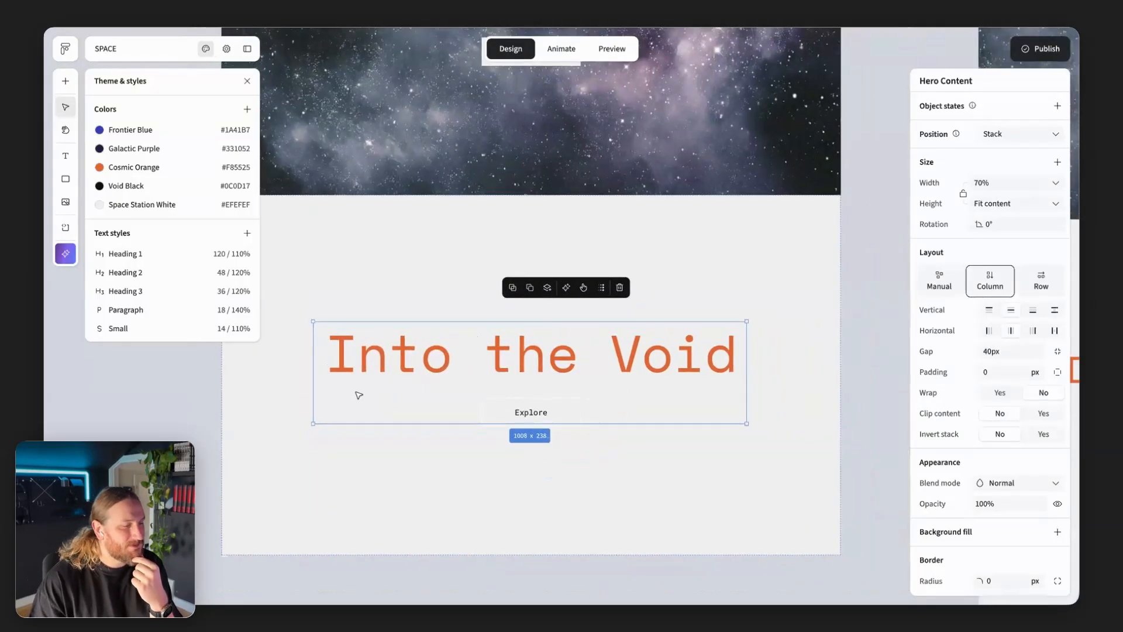
click(66, 253)
drag(285, 114, 217, 182)
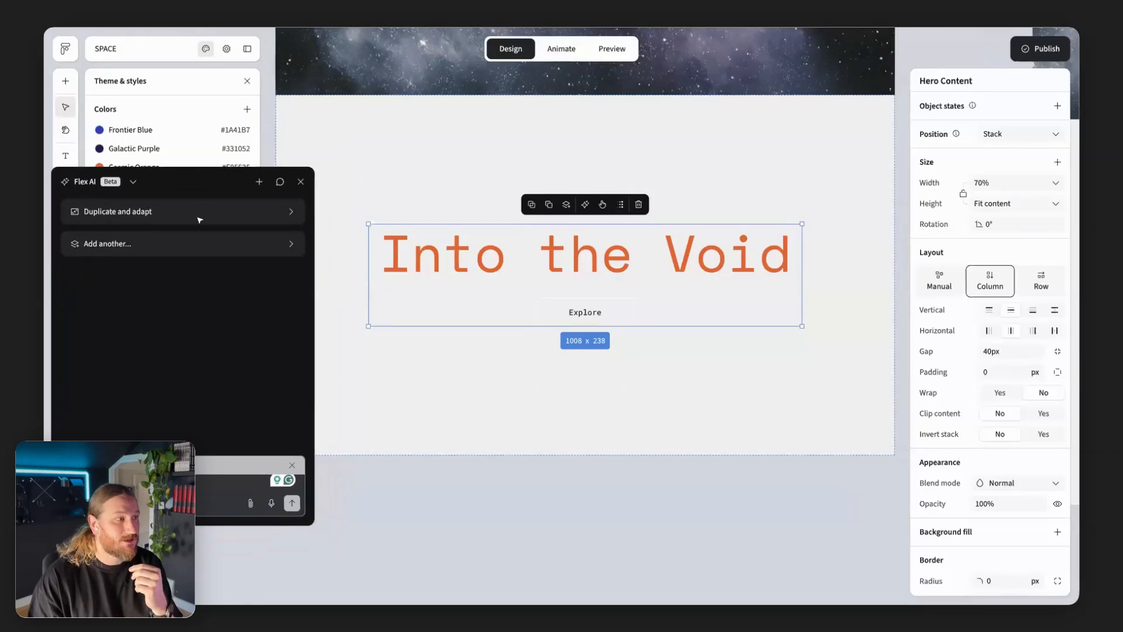
click(135, 188)
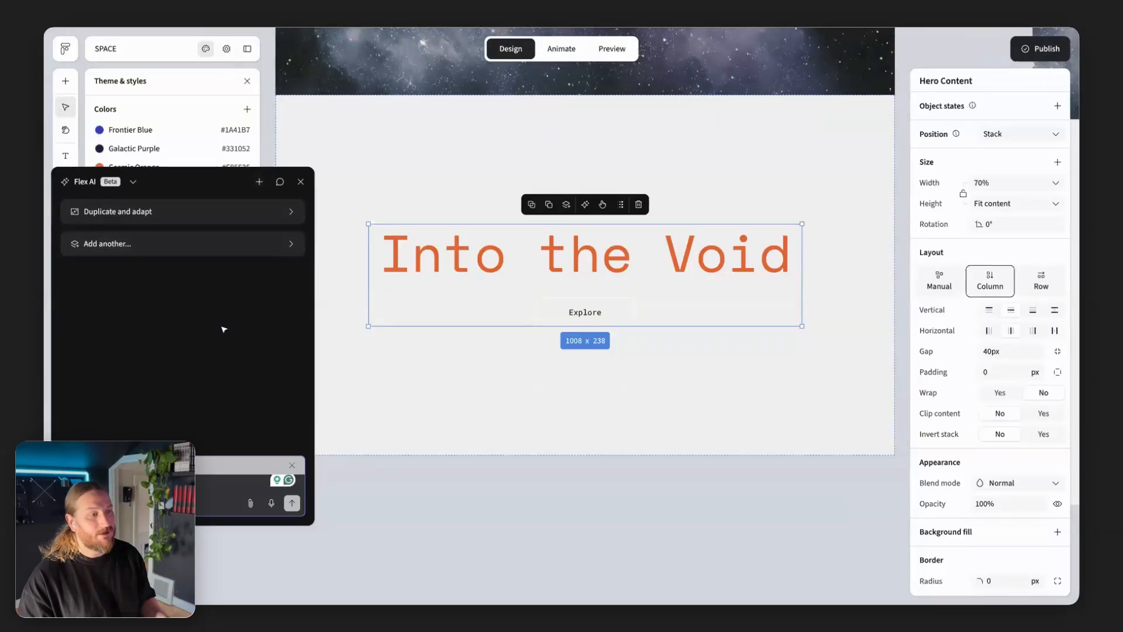
key(Escape)
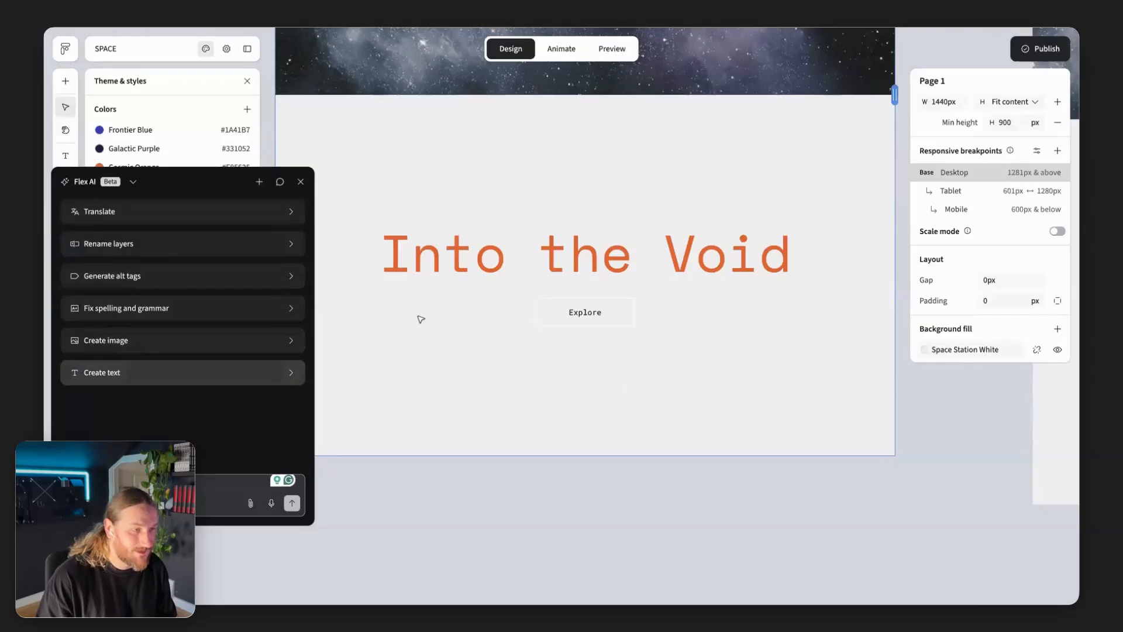
Apply the Heading 3 text style to the duplicated section's "Into the Void" heading and align it left
click(476, 260)
scroll(440, 519, left, 1)
drag(222, 188, 226, 405)
click(575, 273)
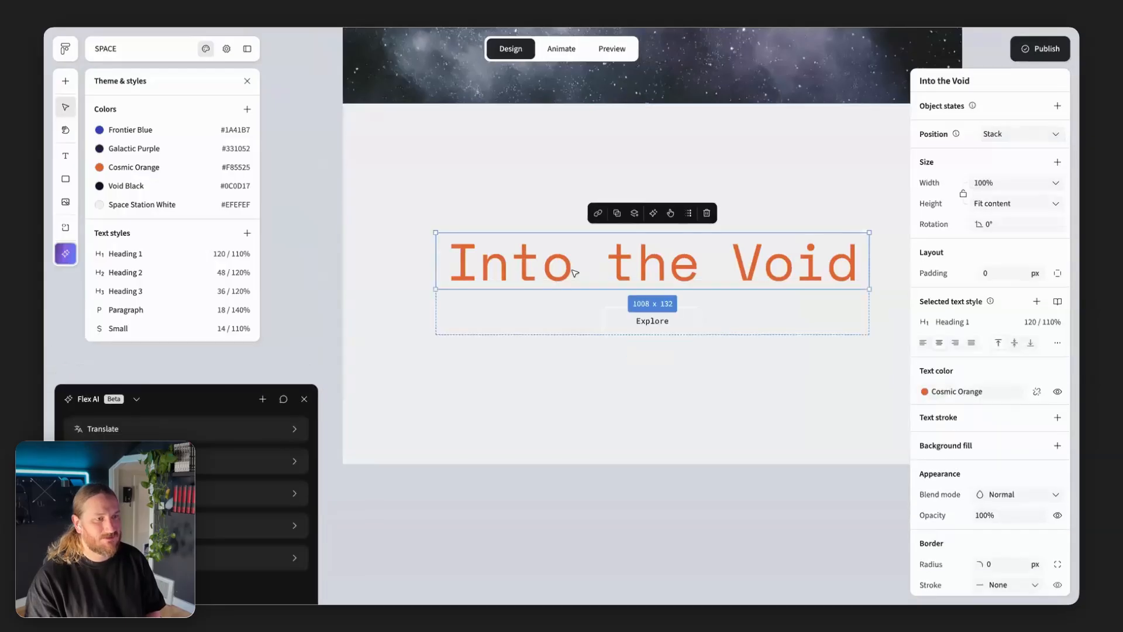
click(142, 293)
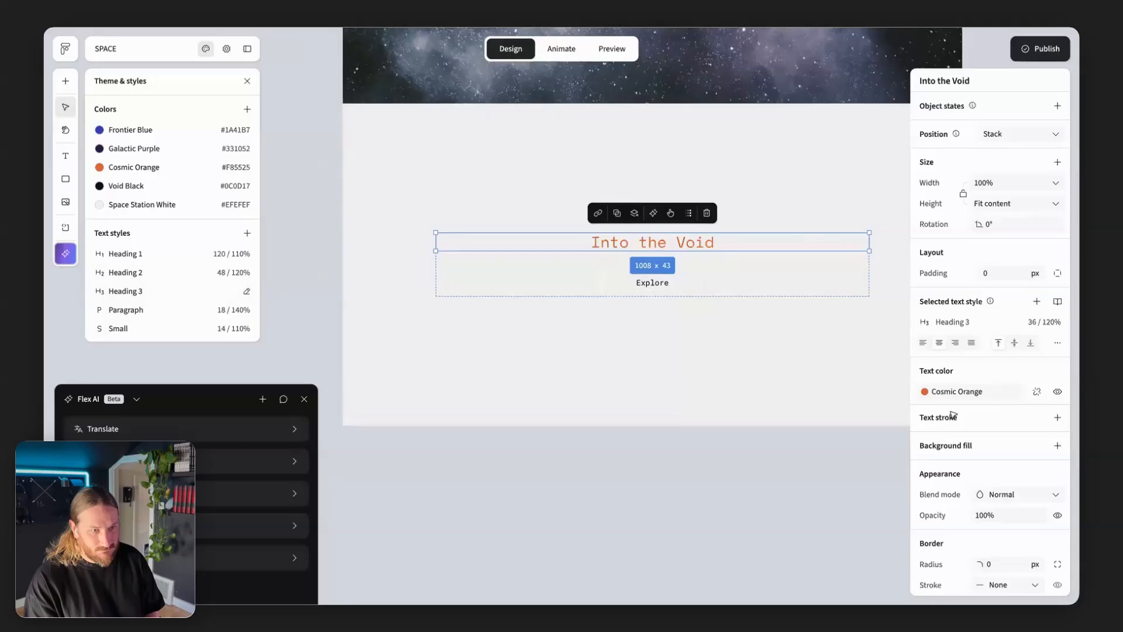
click(923, 343)
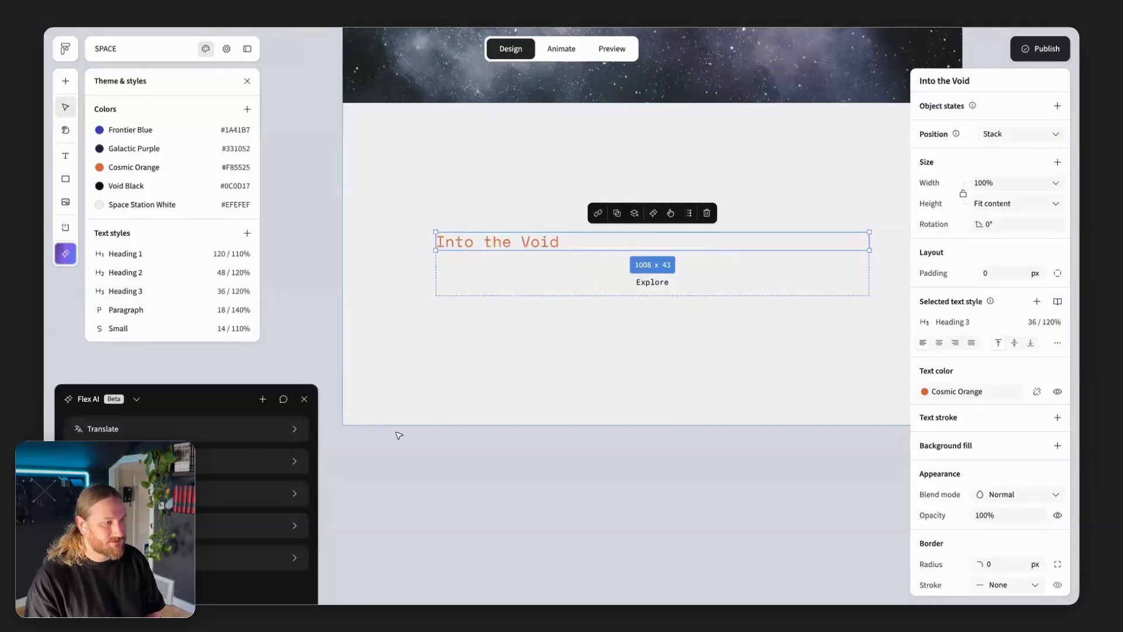
Have Flex AI rewrite the duplicated heading with the prompt "Draft a heading about space. Six words max." and close the assistant
scroll(396, 434, down, 1)
click(261, 400)
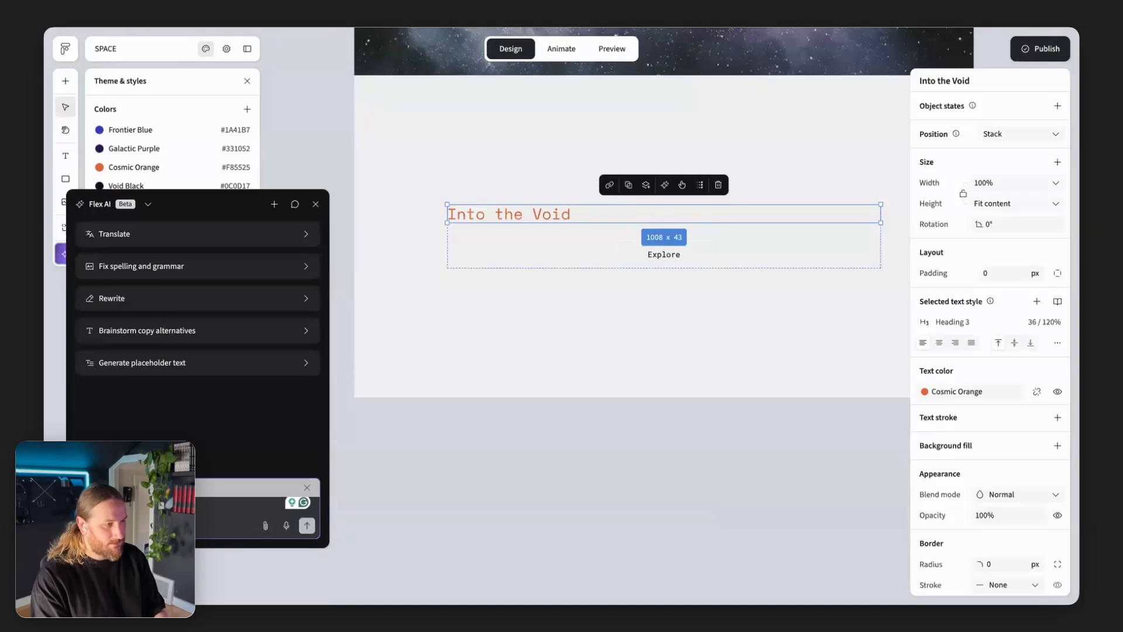
text(m)
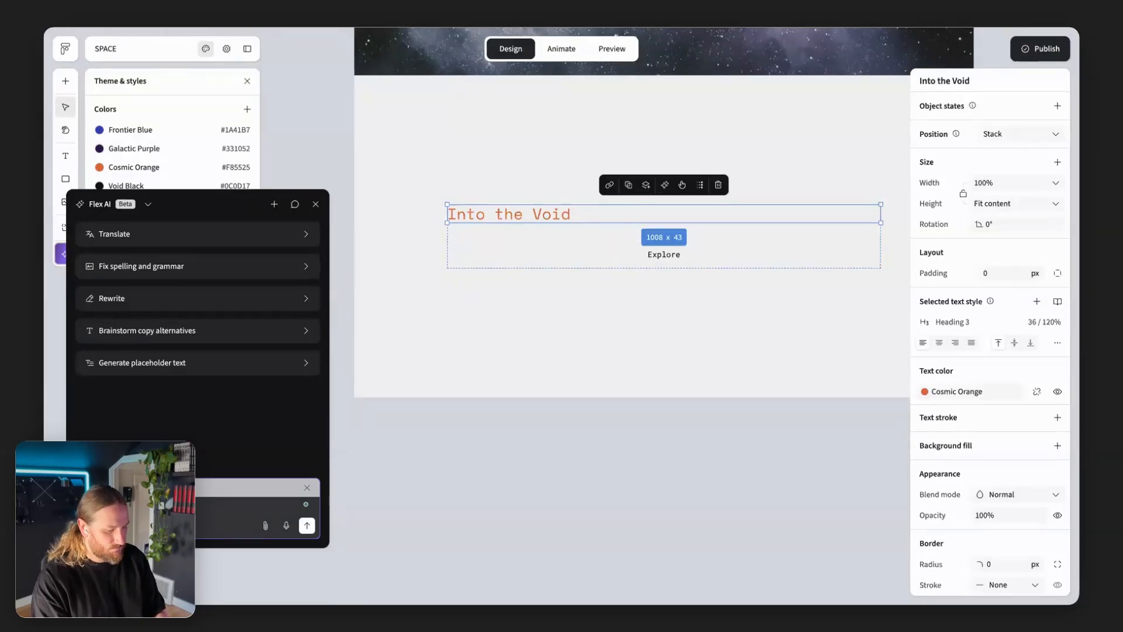
text(rds)
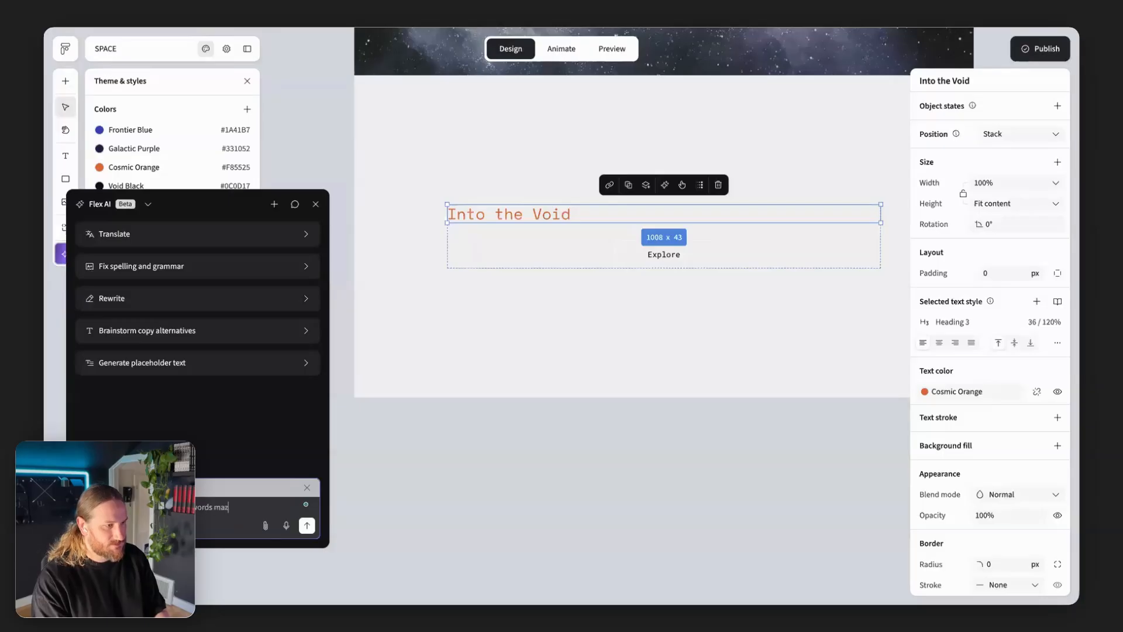
text( max.)
key(Return)
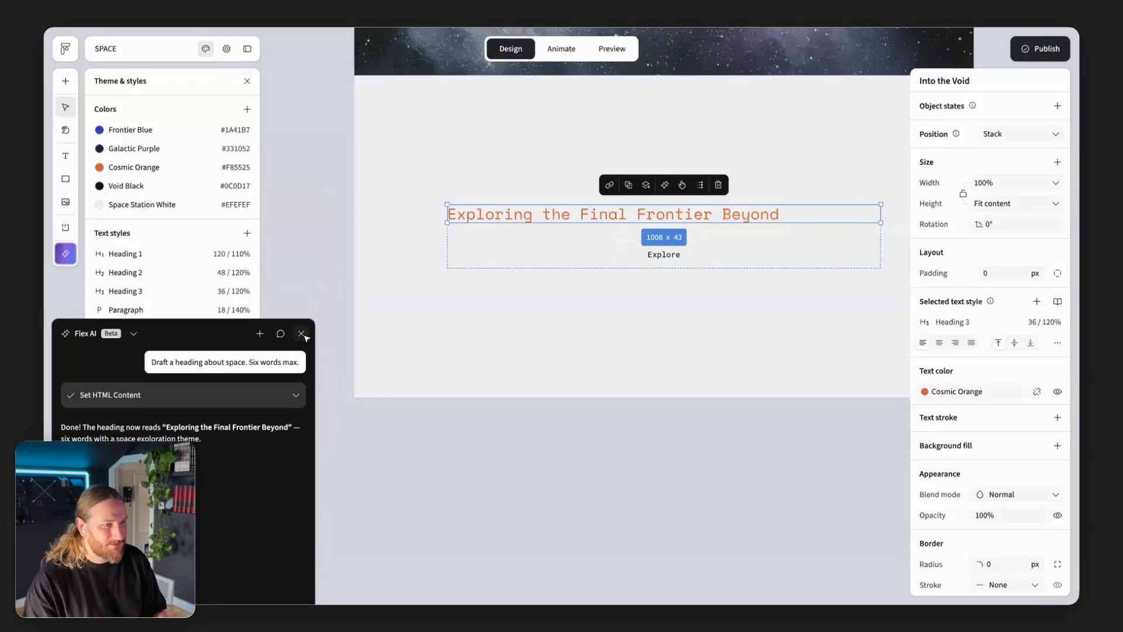
click(302, 329)
click(450, 304)
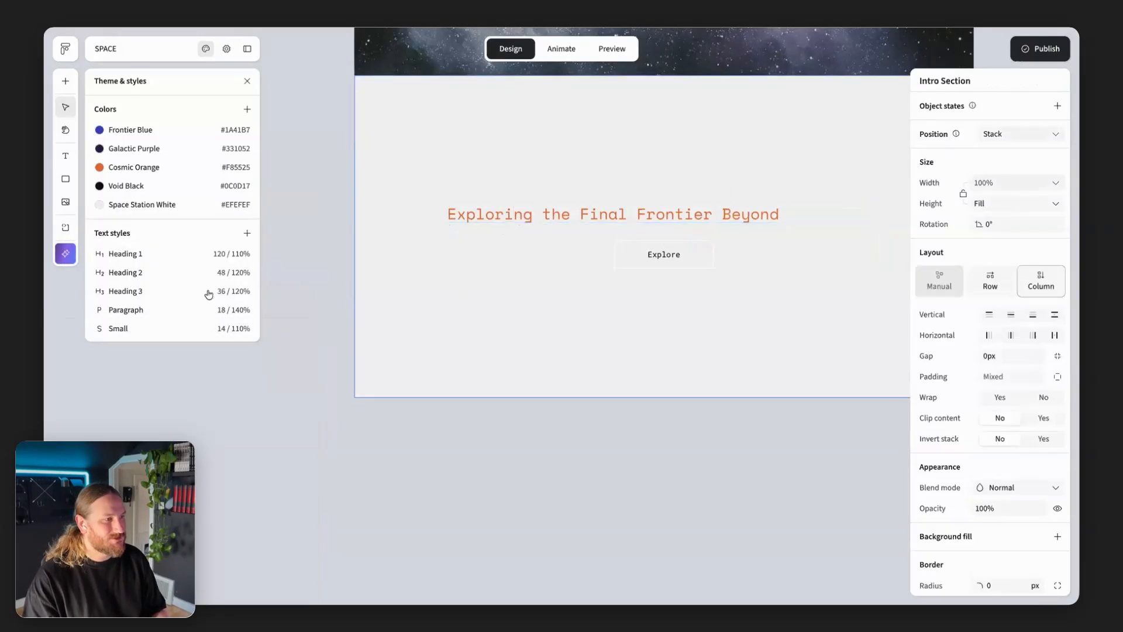
Rename the duplicated desktop Intro Section layer as "Content Section"
click(244, 52)
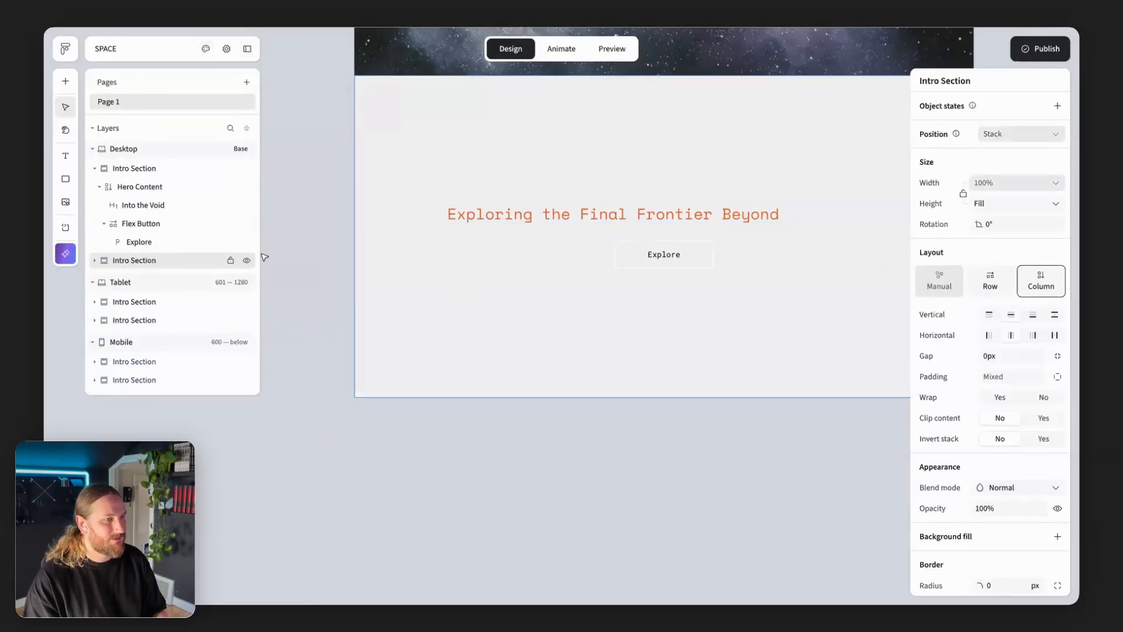
scroll(386, 275, up, 1)
click(95, 169)
click(95, 186)
double_click(121, 186)
text(Content Section)
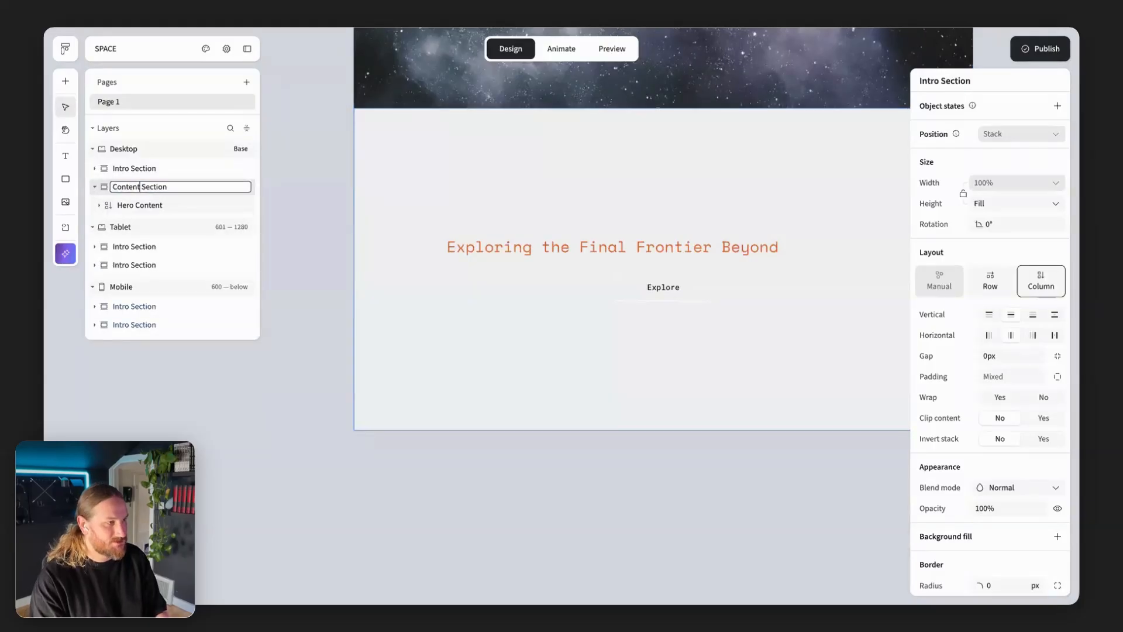
key(Return)
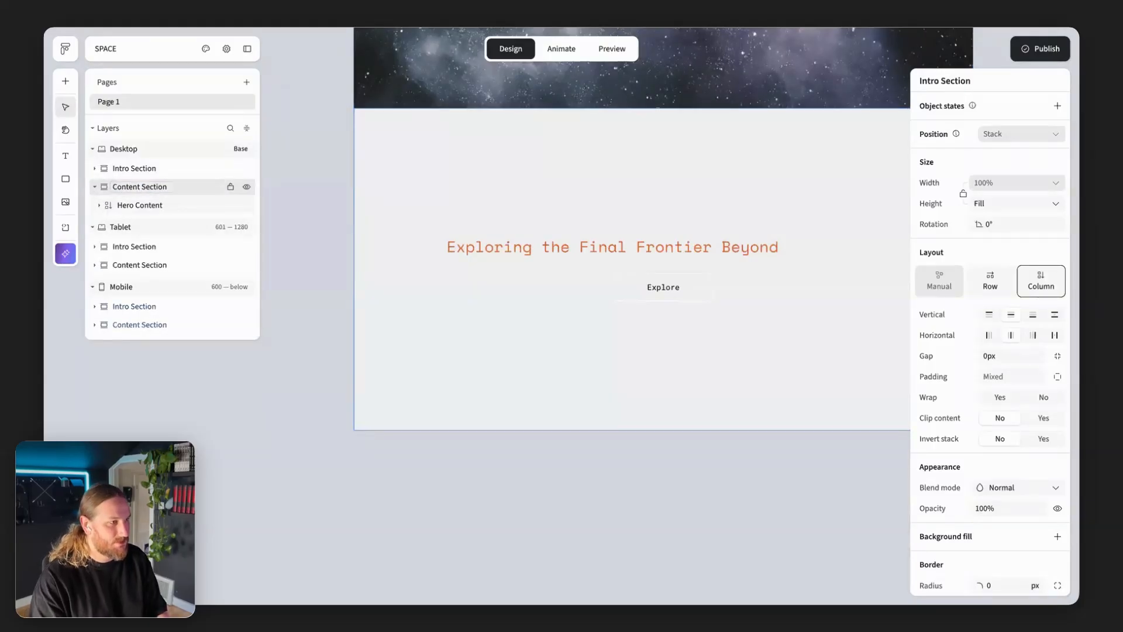
Rename the Hero Content layer inside the Content Section as "Heading Content"
click(132, 204)
double_click(130, 205)
click(130, 205)
double_click(129, 204)
text(Heading)
key(Return)
Duplicate the "Exploring the Final Frontier Beyond" heading within the Heading Content stack
click(99, 205)
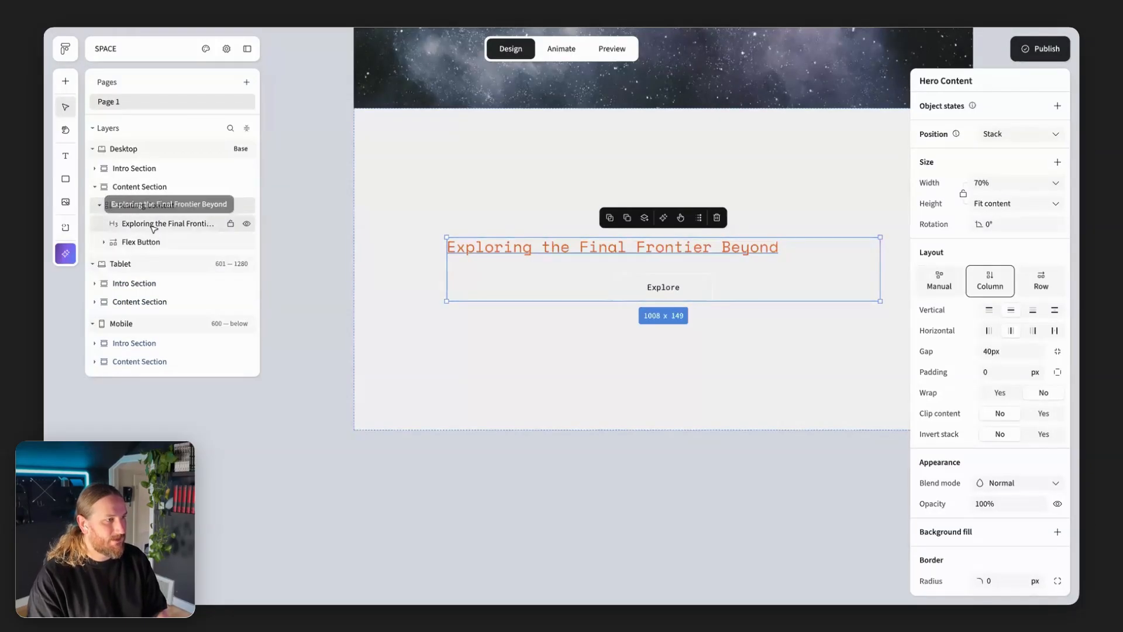
click(154, 225)
key(ctrl+d)
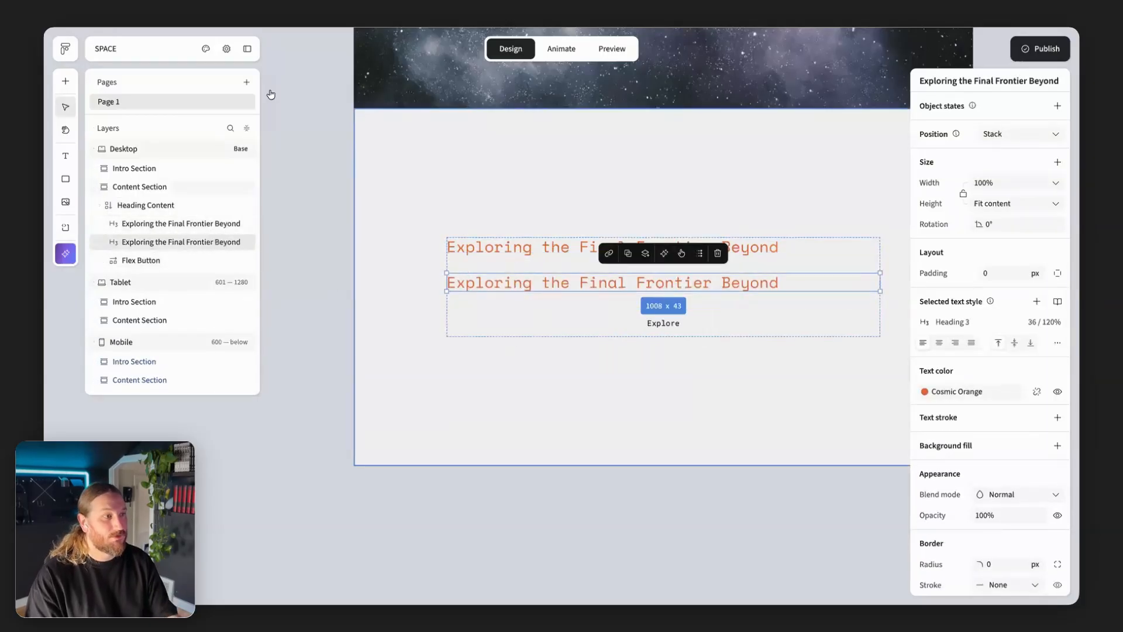
Apply the Paragraph text style to the duplicated heading and set its text color to Void Black
click(205, 49)
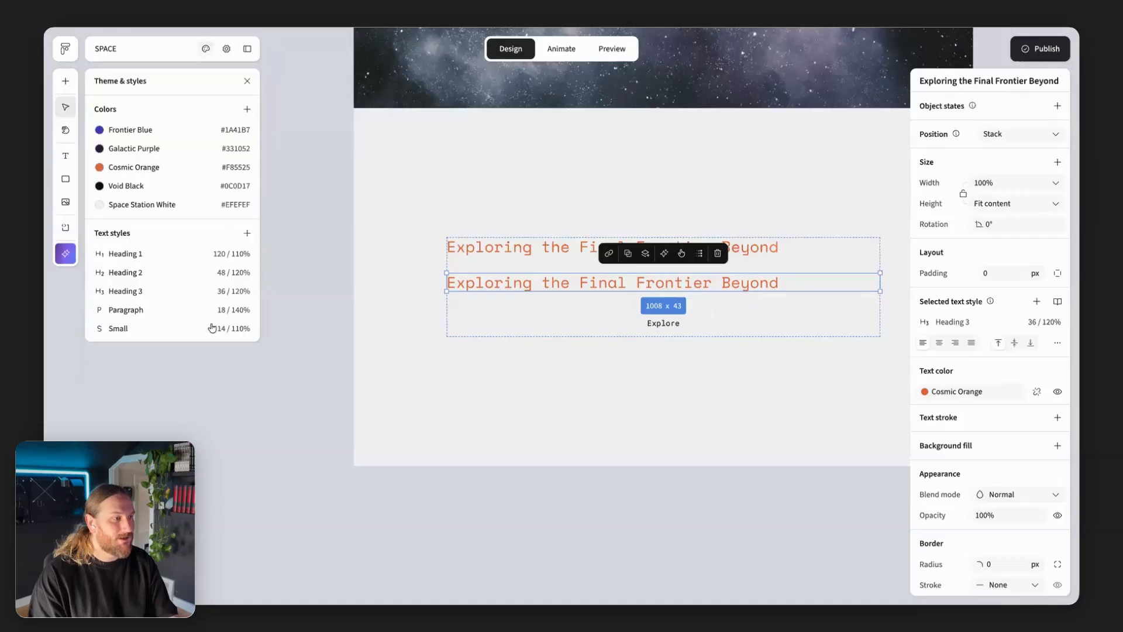
click(165, 315)
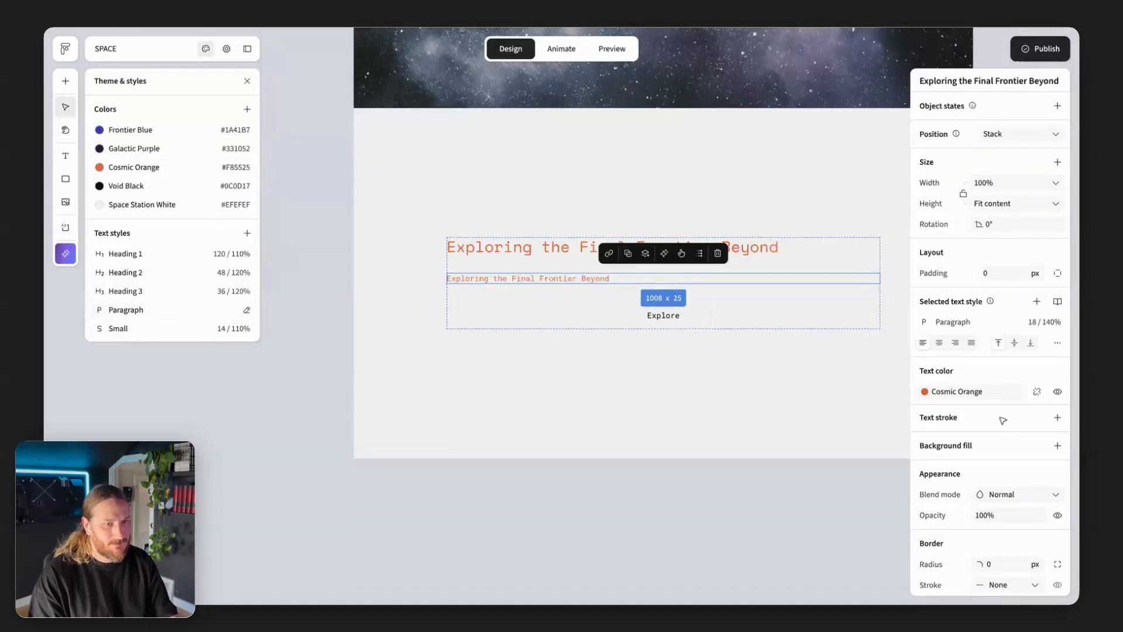
click(922, 392)
click(828, 502)
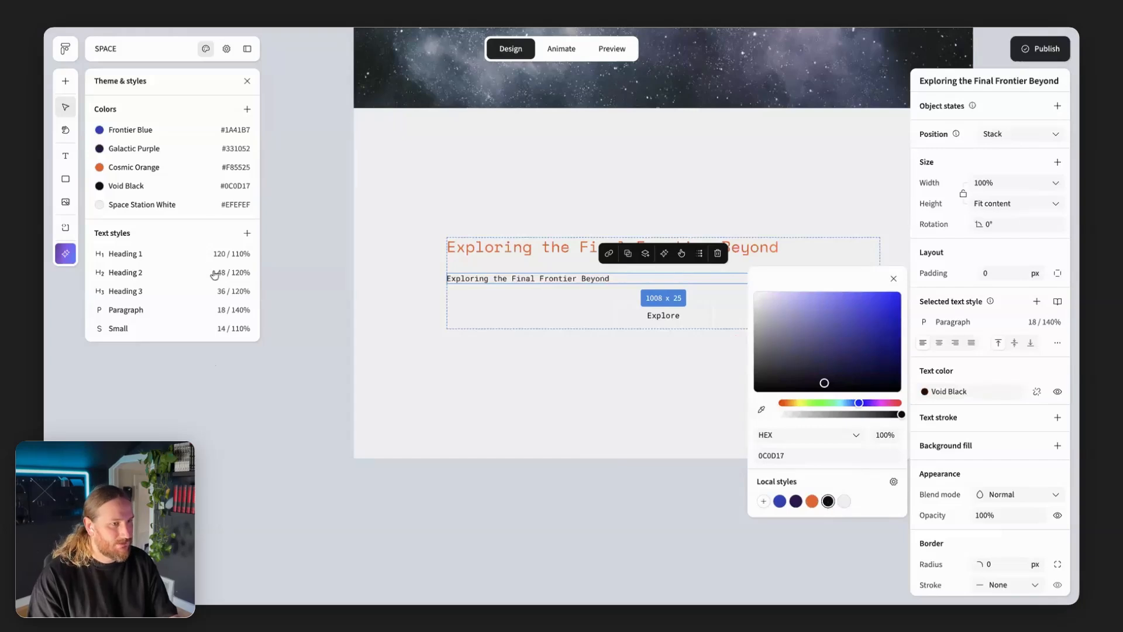
Prompt Flex AI for the paragraph: "Draft 4 sentences that overview the vastness of space with an educational tone. No em dashes."
click(66, 249)
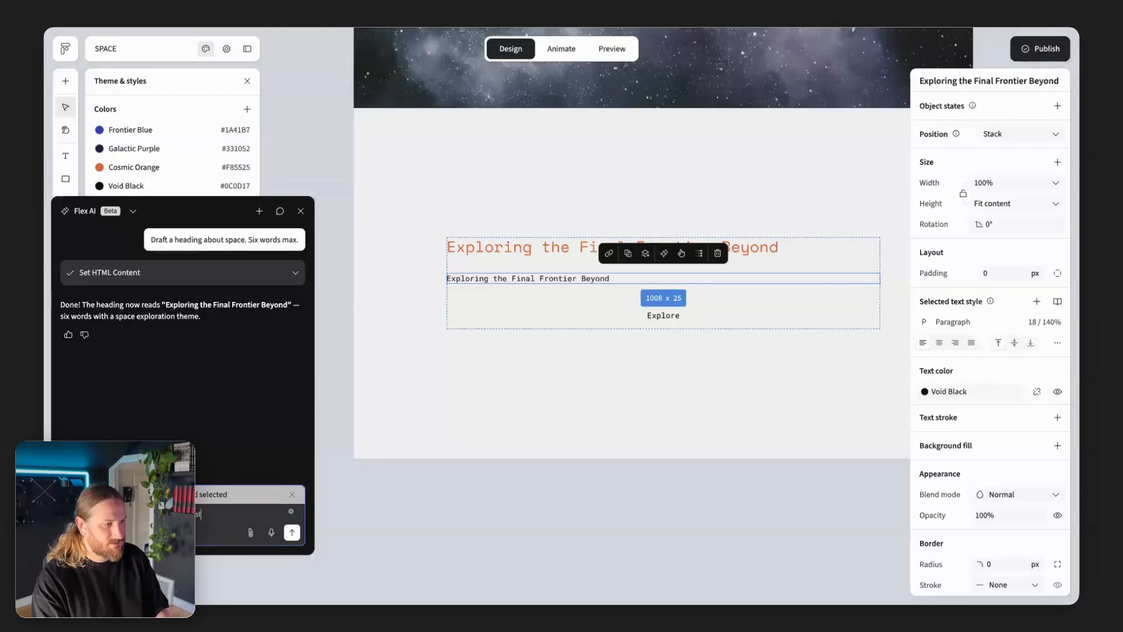
text(ness)
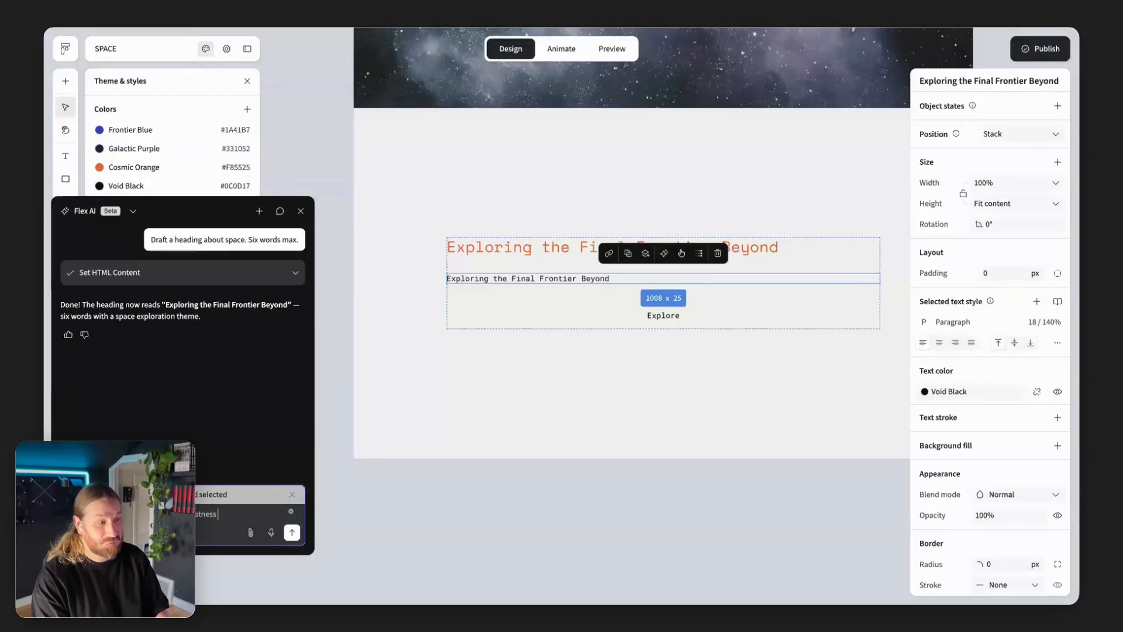
text( of s)
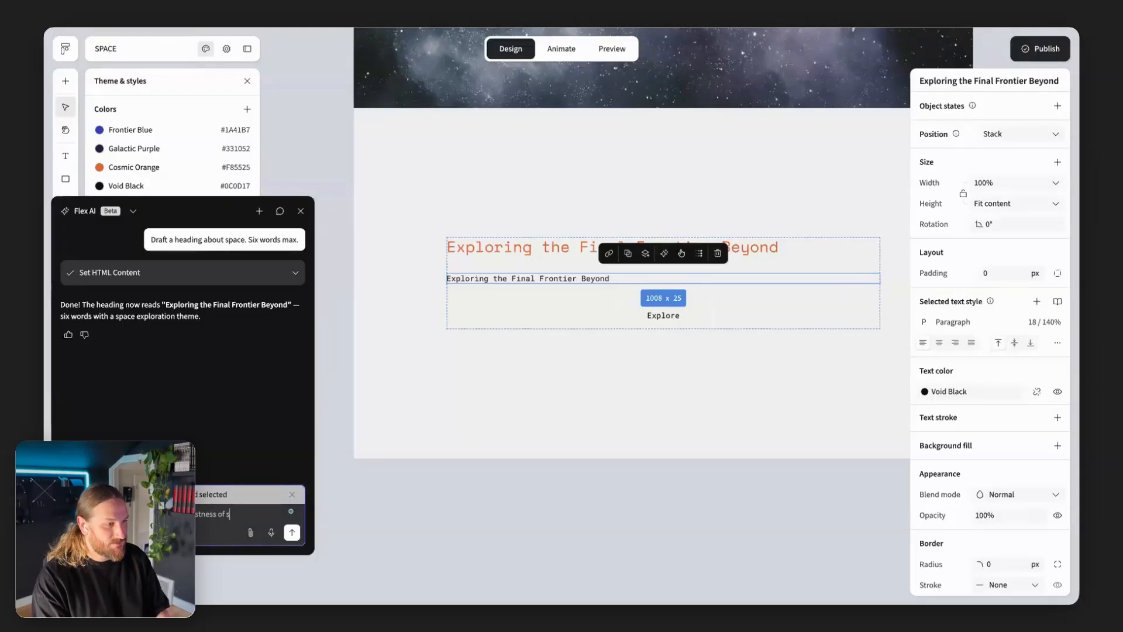
text(pace with an educat)
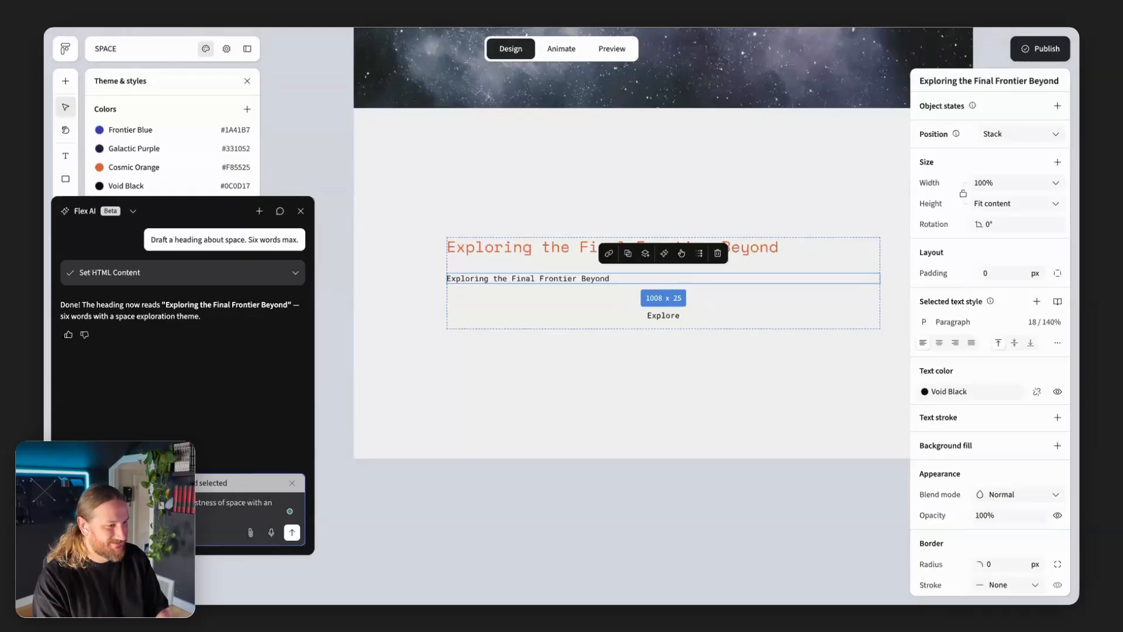
key(Return)
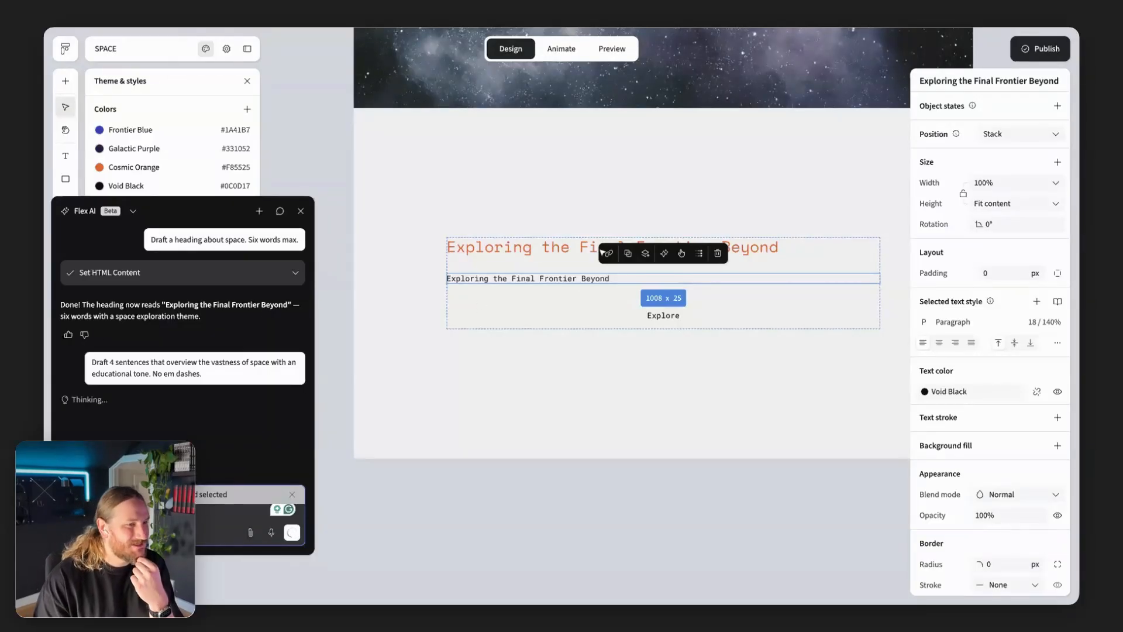
Split the body text into two paragraphs, with a blank line before "The distances between even neighboring star systems"
scroll(576, 283, right, 3)
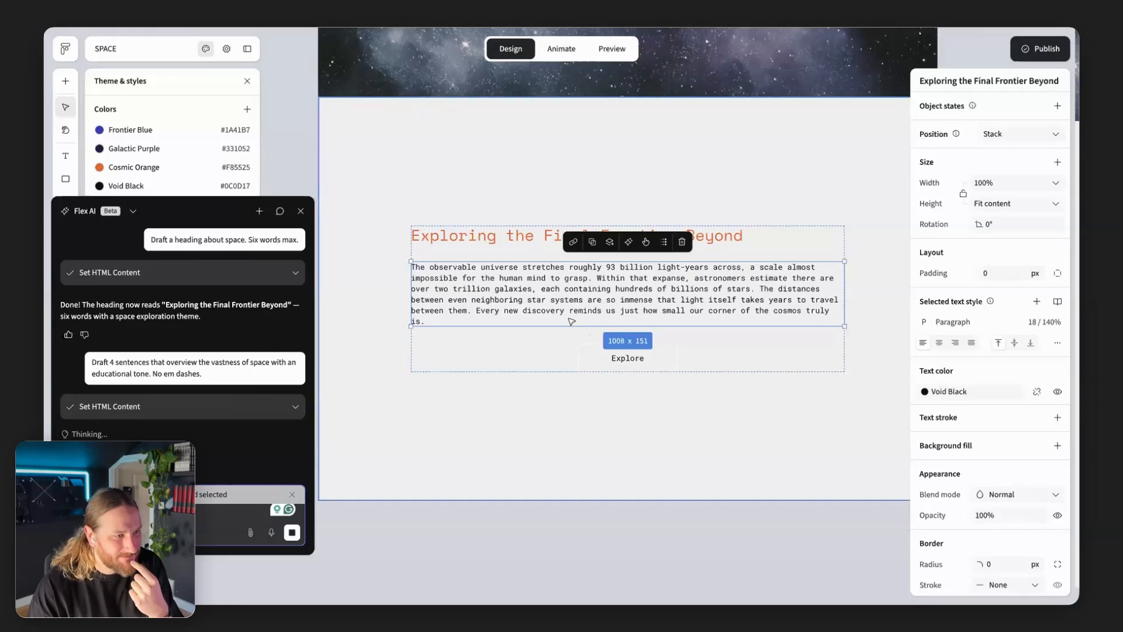
click(759, 290)
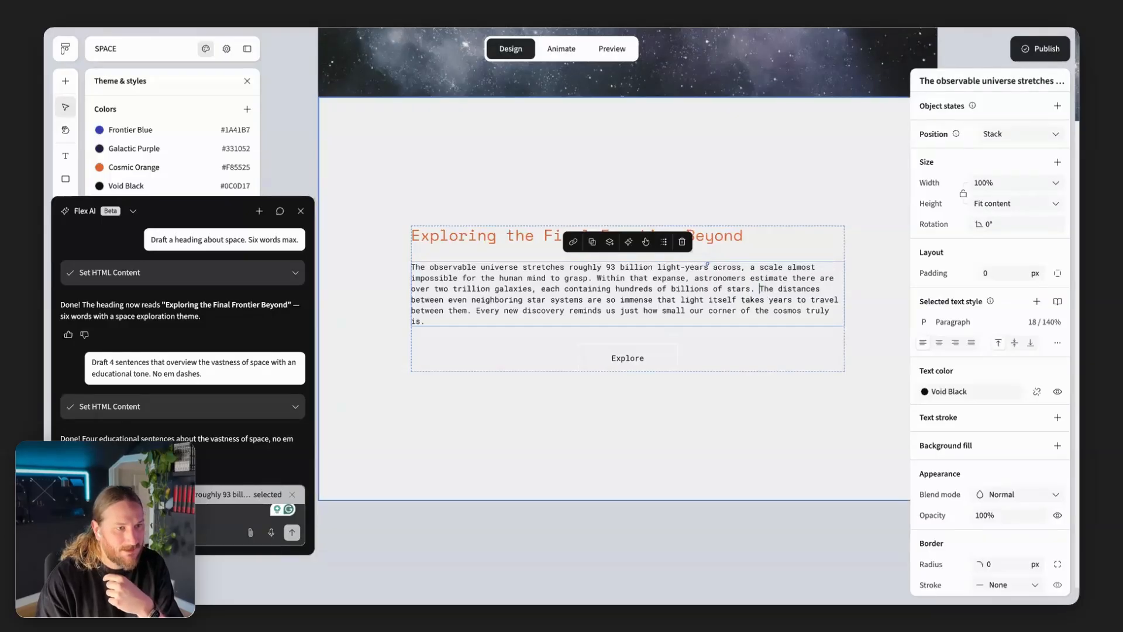
key(Return)
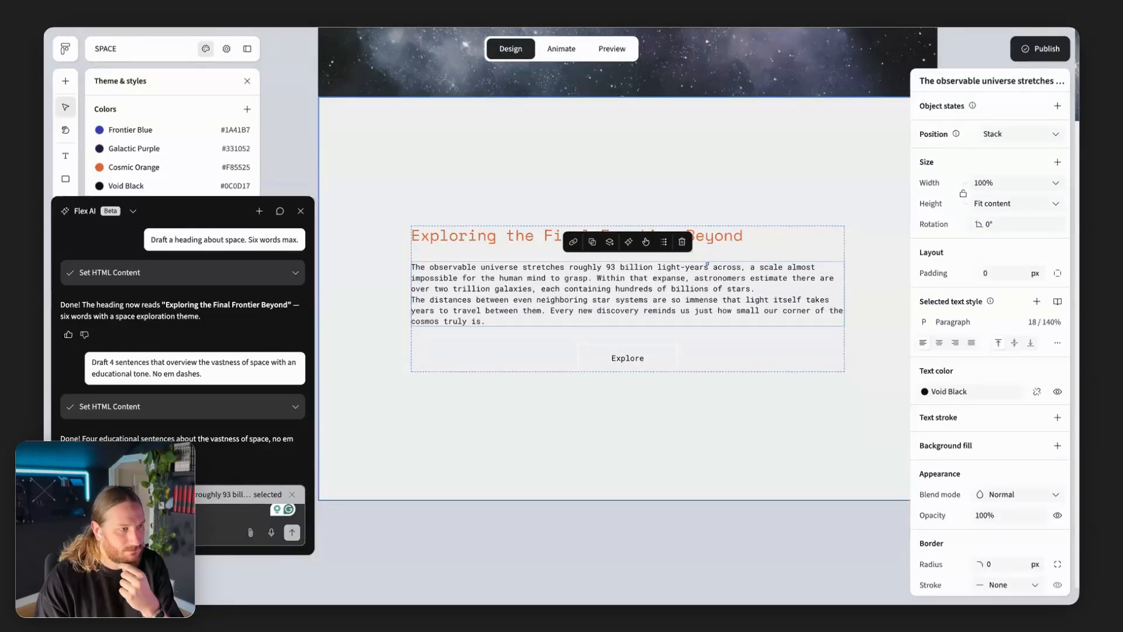
key(Return)
click(672, 482)
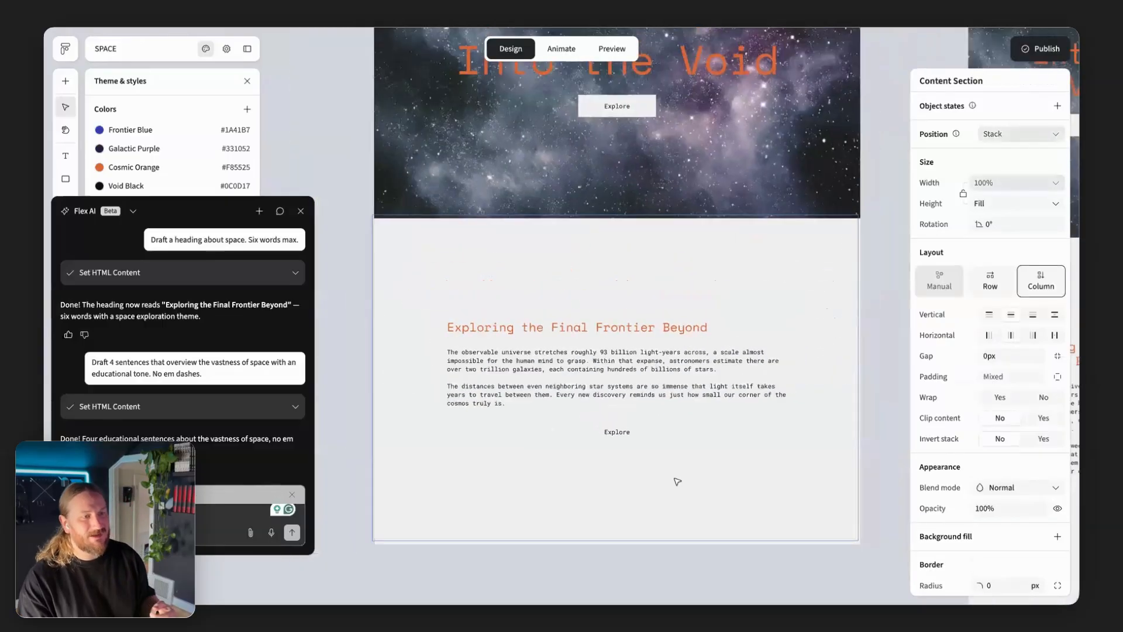
Examine how the Content Section's heading, paragraphs and Explore button look across the desktop, tablet and mobile breakpoints
click(631, 438)
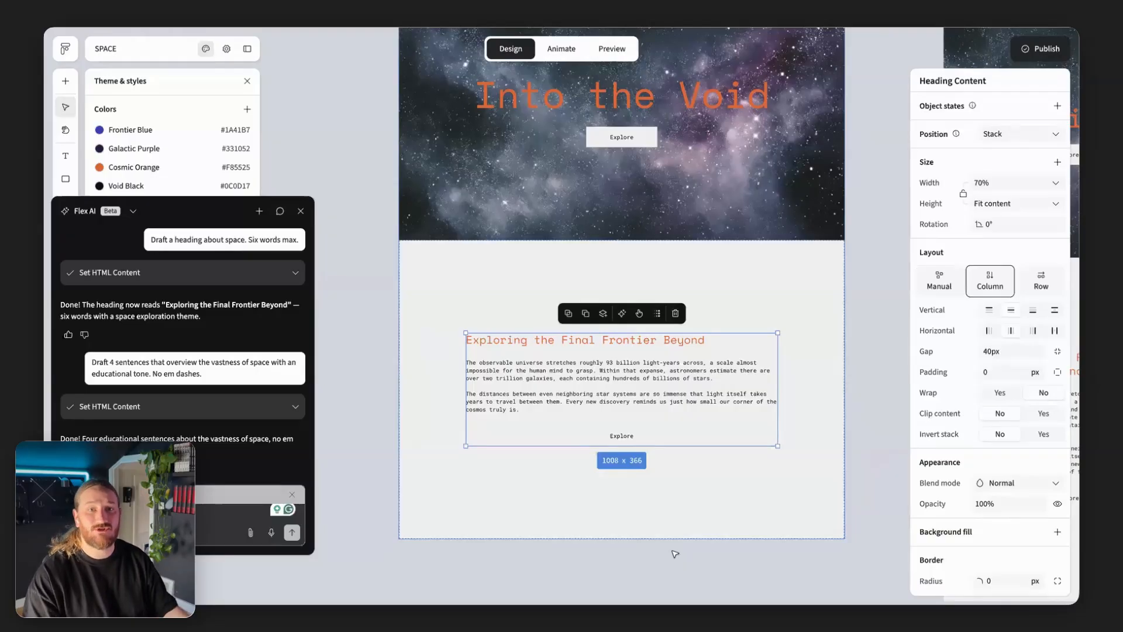
scroll(675, 554, right, 9)
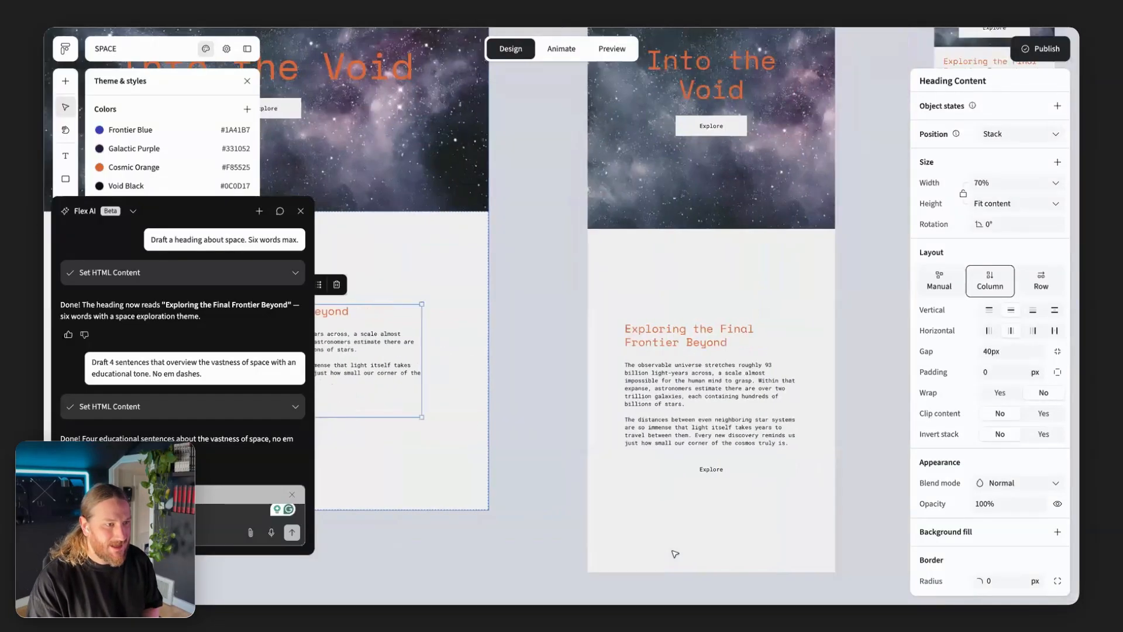
scroll(553, 354, up, 3)
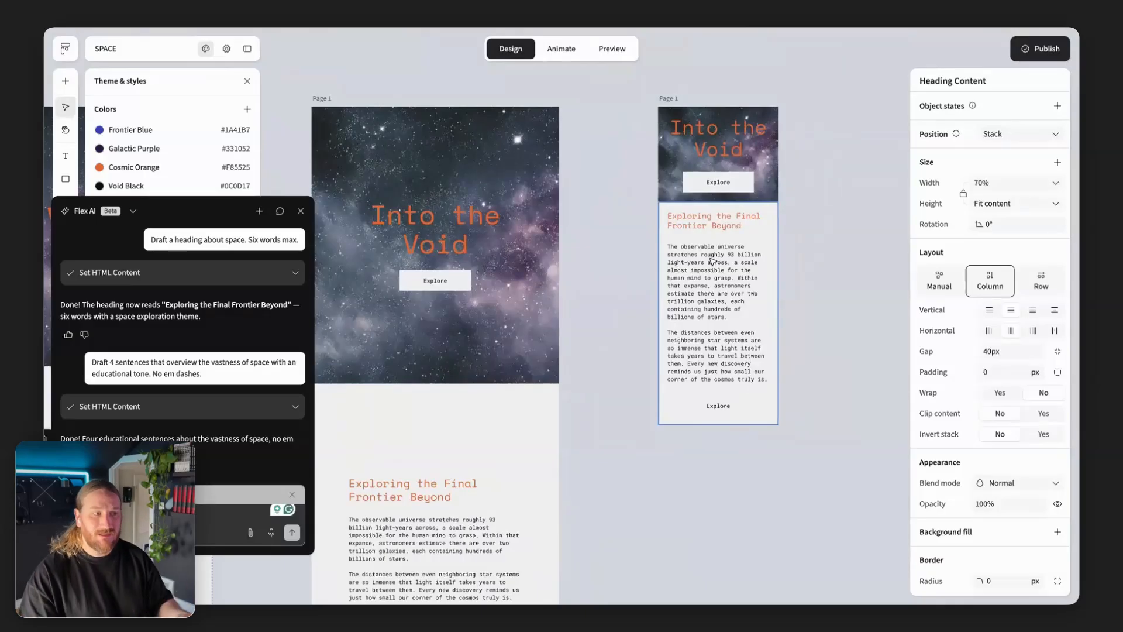
scroll(713, 261, up, 5)
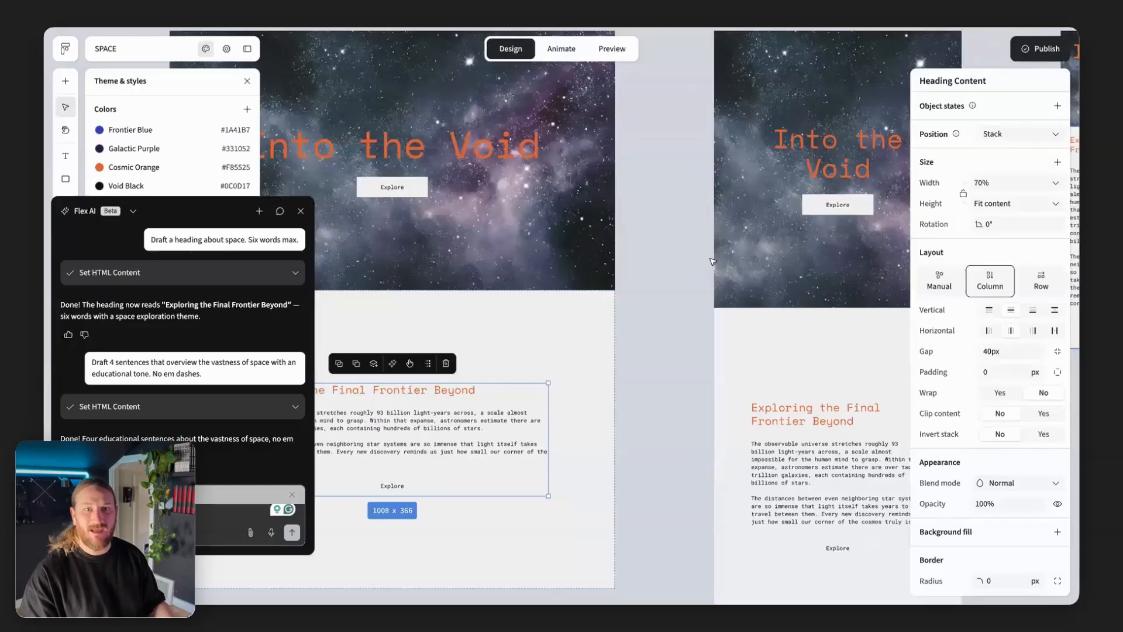
Delete the Explore button beneath the two paragraphs in the desktop Content Section
scroll(713, 262, left, 5)
scroll(713, 261, down, 1)
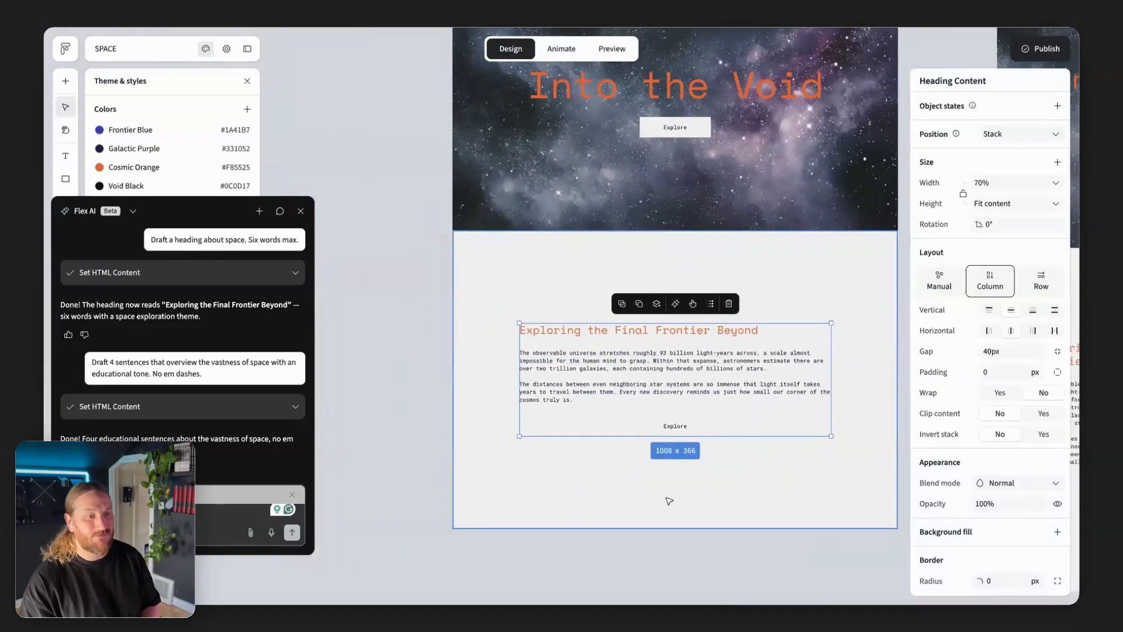
click(667, 498)
scroll(667, 498, up, 3)
click(695, 410)
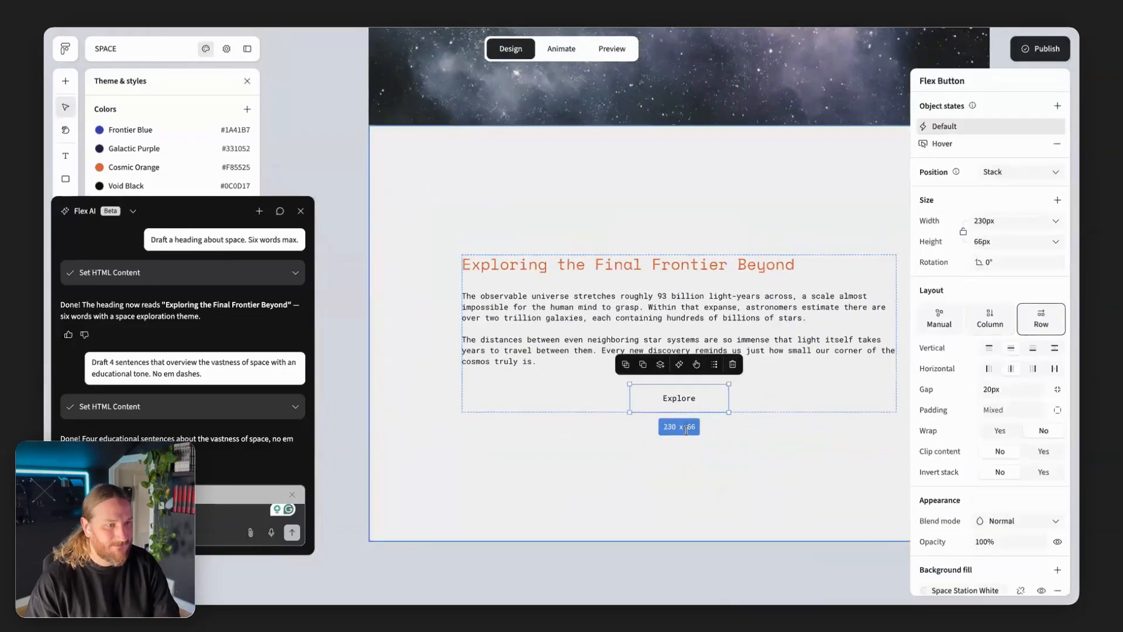
scroll(647, 460, right, 2)
scroll(647, 460, down, 1)
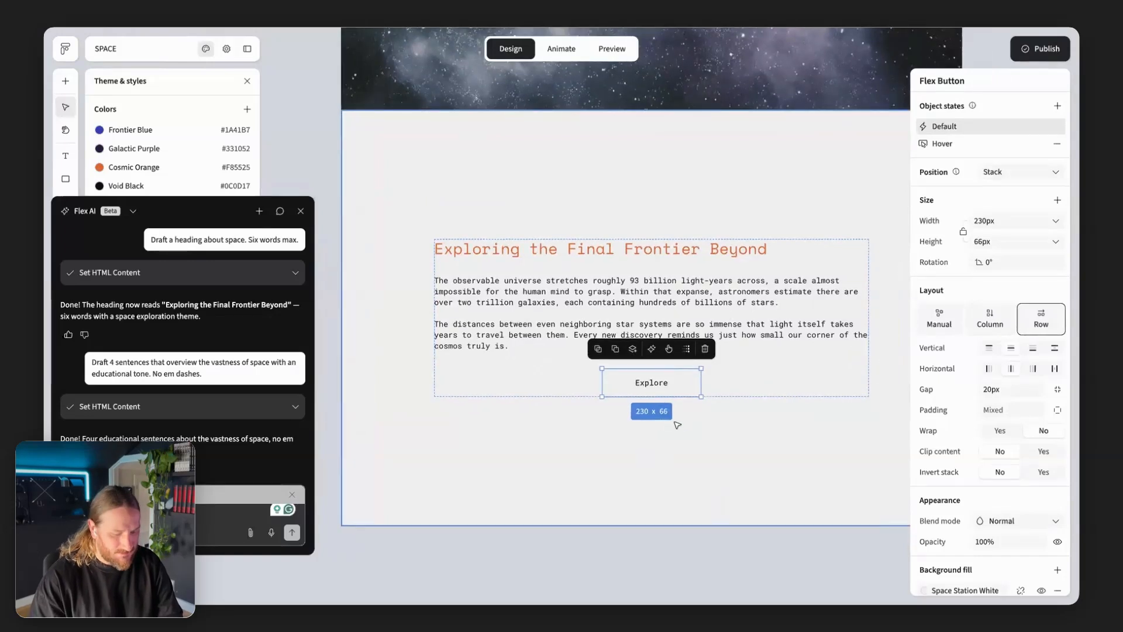
key(Delete)
click(589, 314)
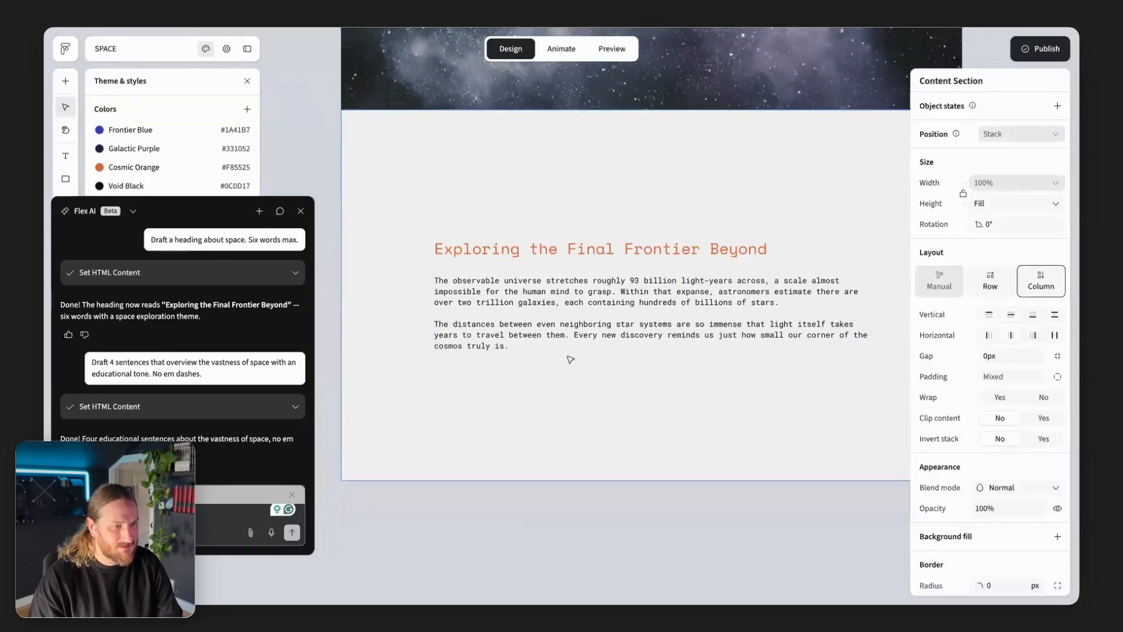
Set the width of the Heading Content stack in the Content Section to 35%
scroll(702, 368, right, 2)
scroll(702, 368, up, 1)
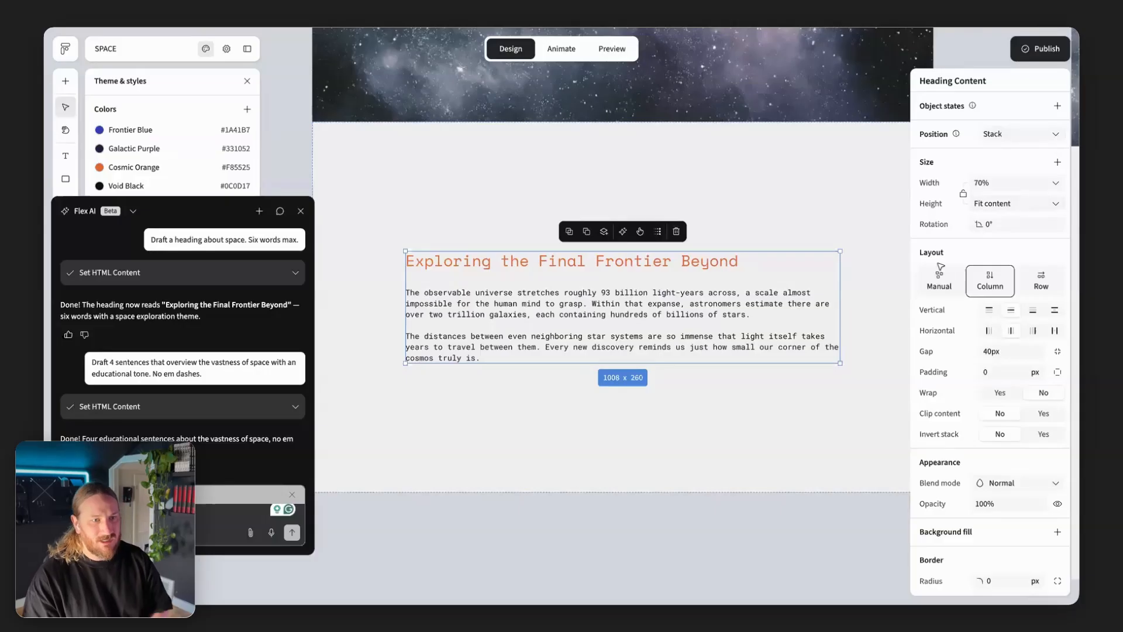
click(989, 310)
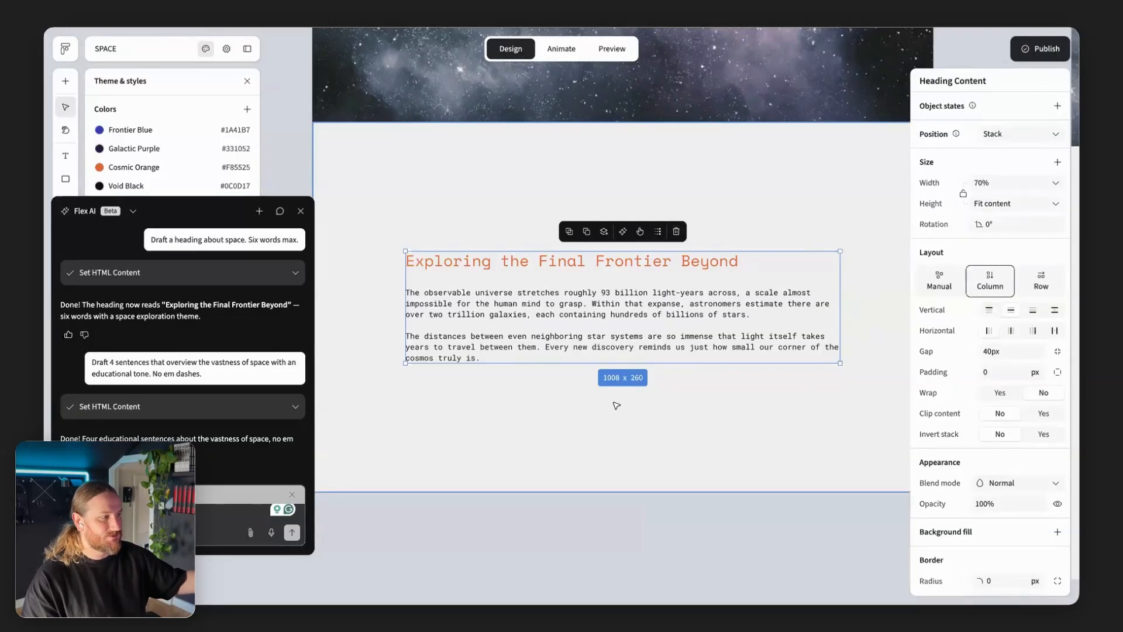
click(978, 182)
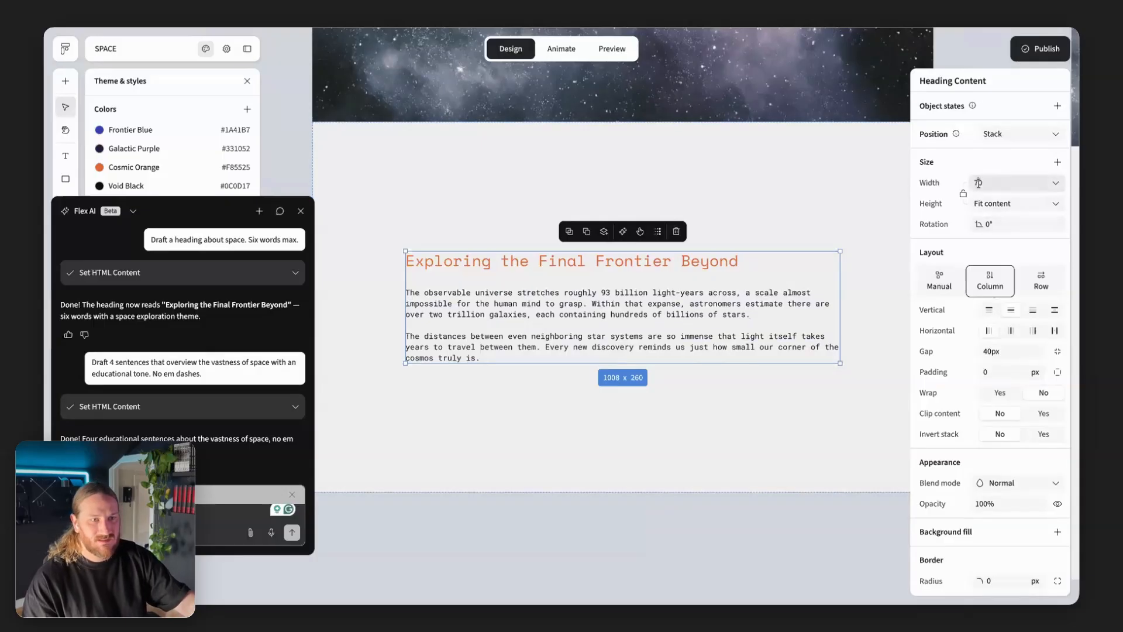
text(35)
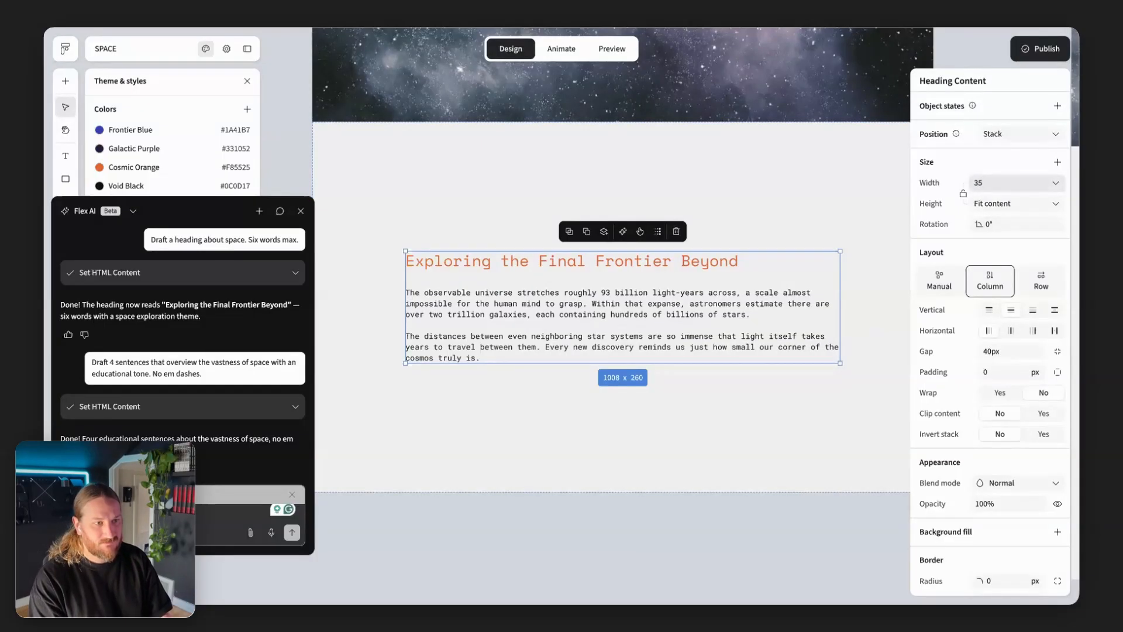
key(Return)
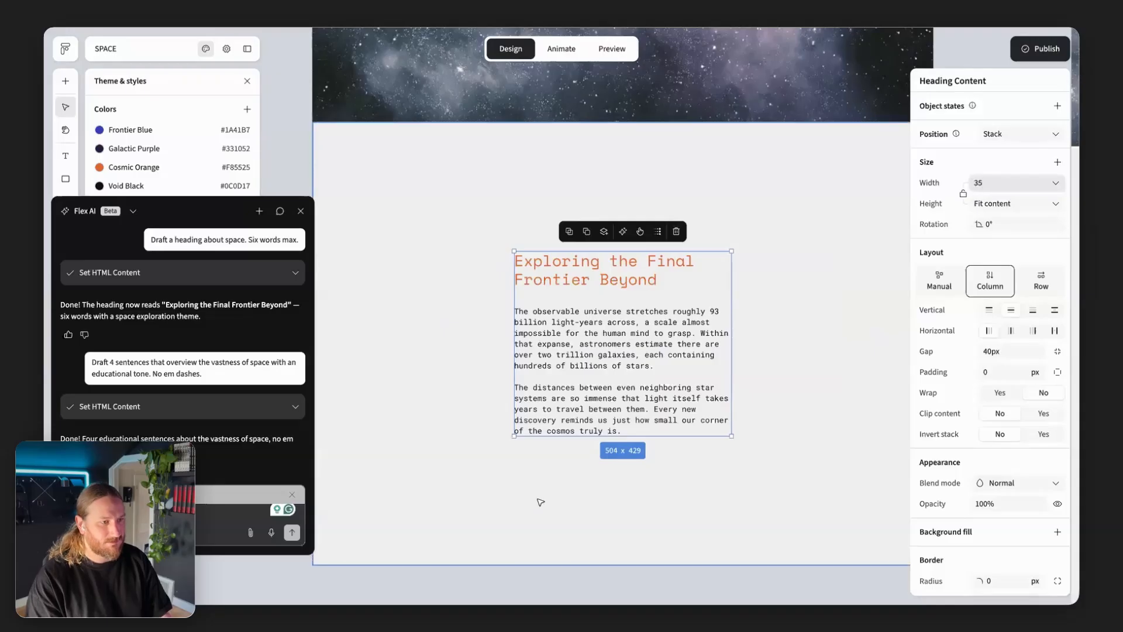
Start a new Flex AI chat with no element attached and choose its Create image task
click(448, 337)
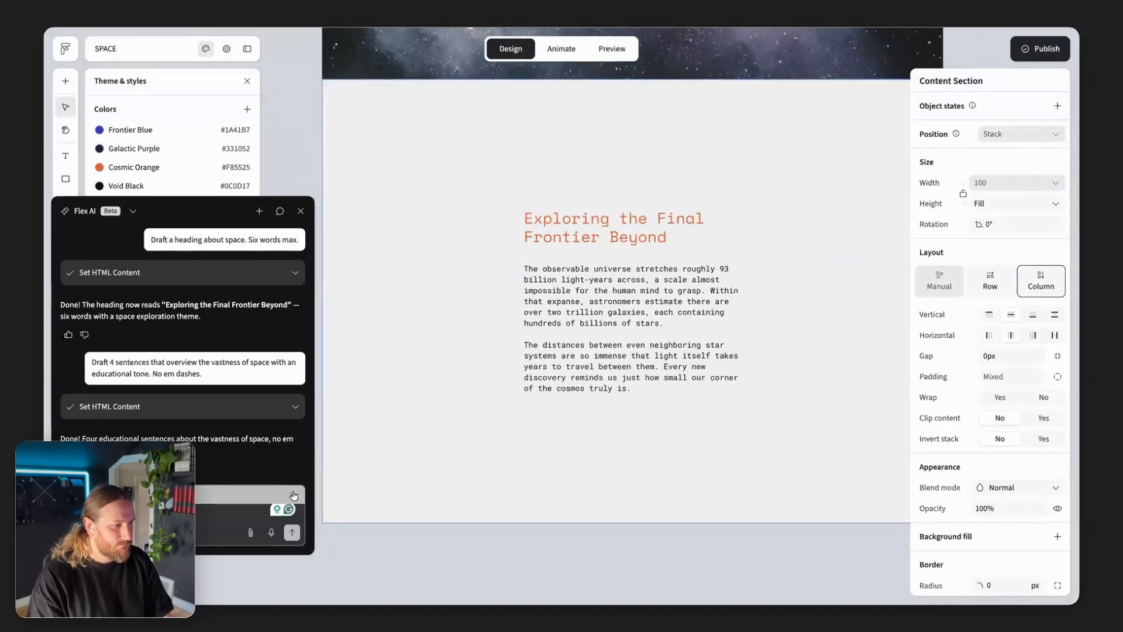
click(292, 494)
click(133, 213)
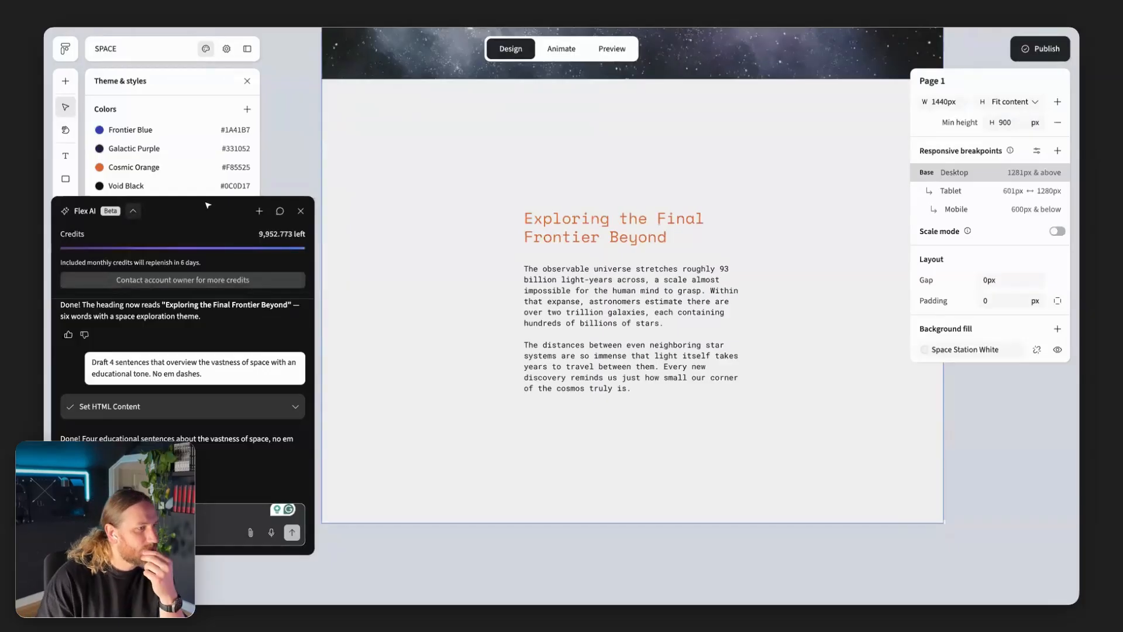
click(258, 213)
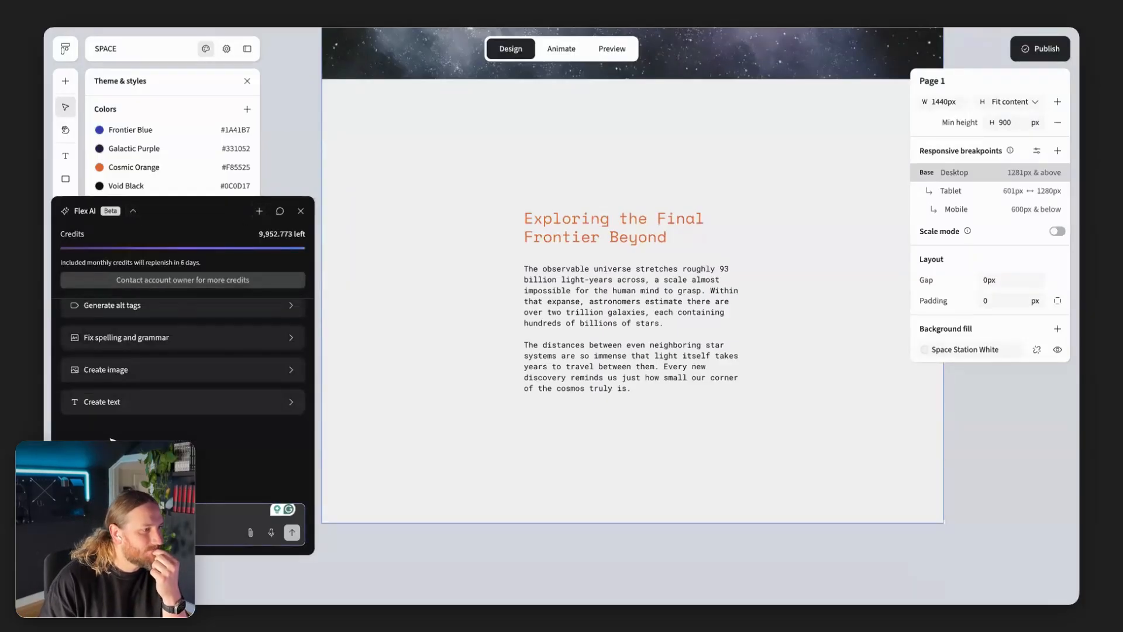
click(216, 370)
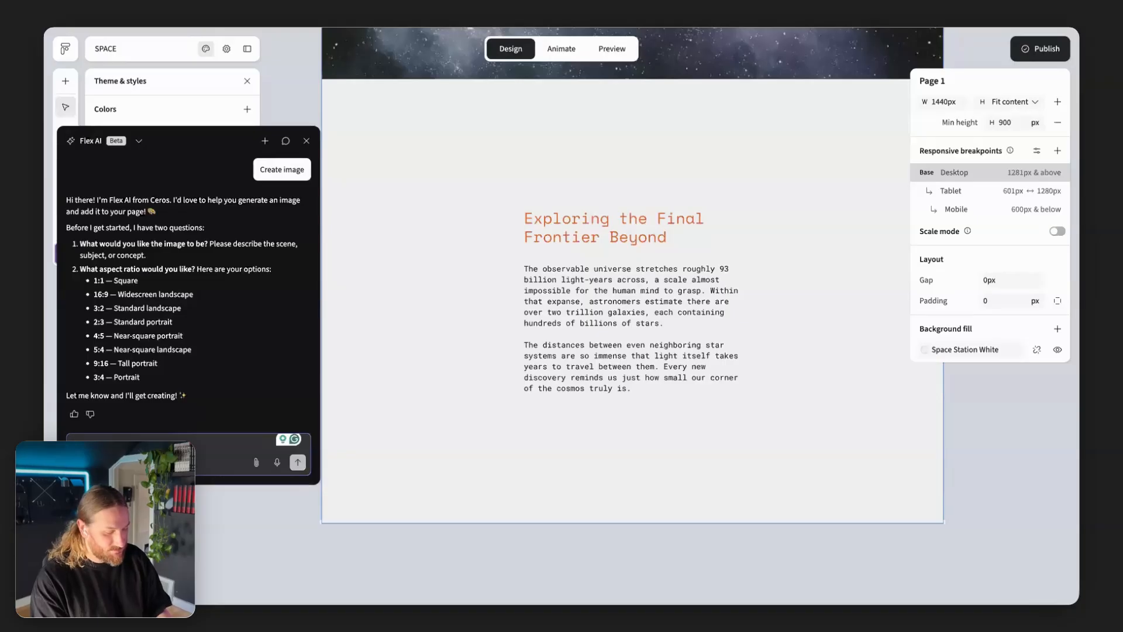
Prompt Flex AI: "Create a 1:1 image of a solar system that is photo realistic as if it were shot with the Hubble Telescope."
text(A )
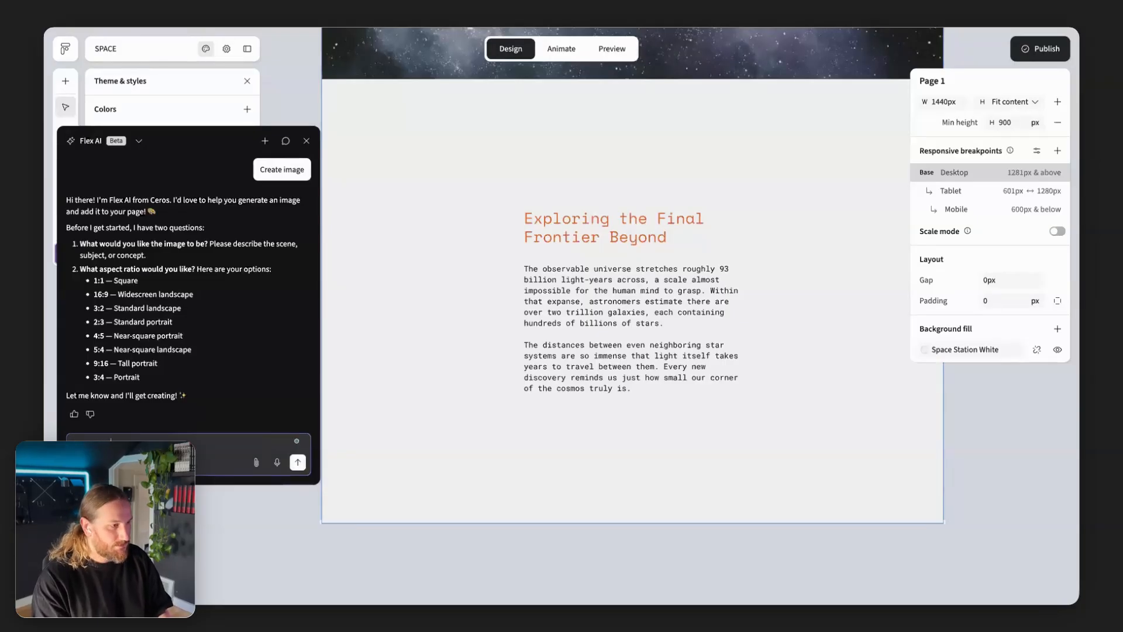
text(a )
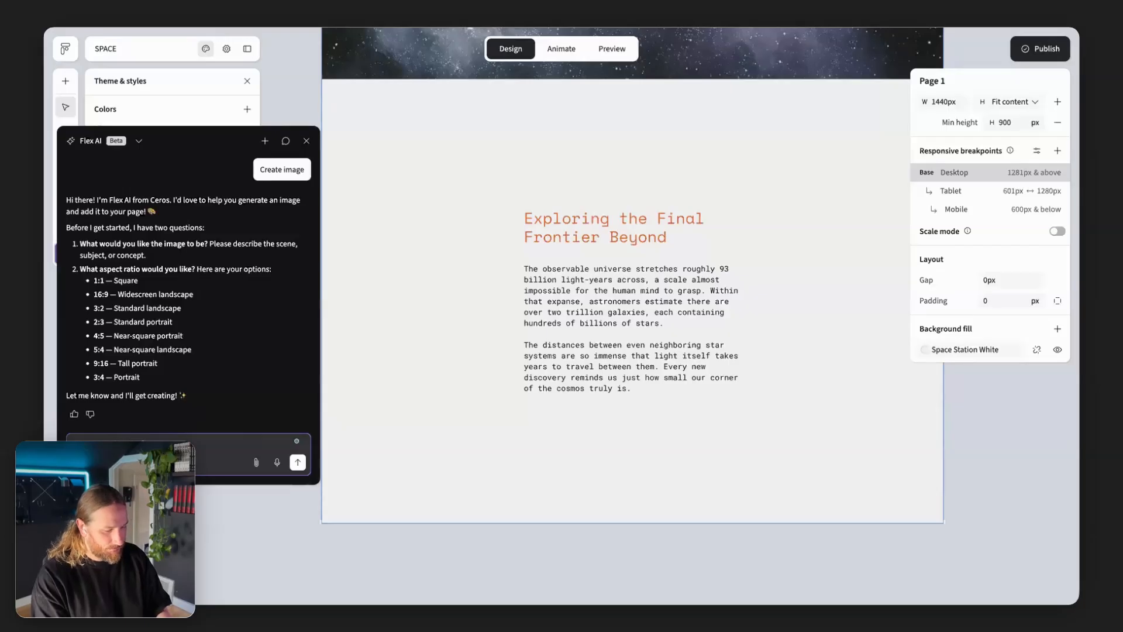
text(a)
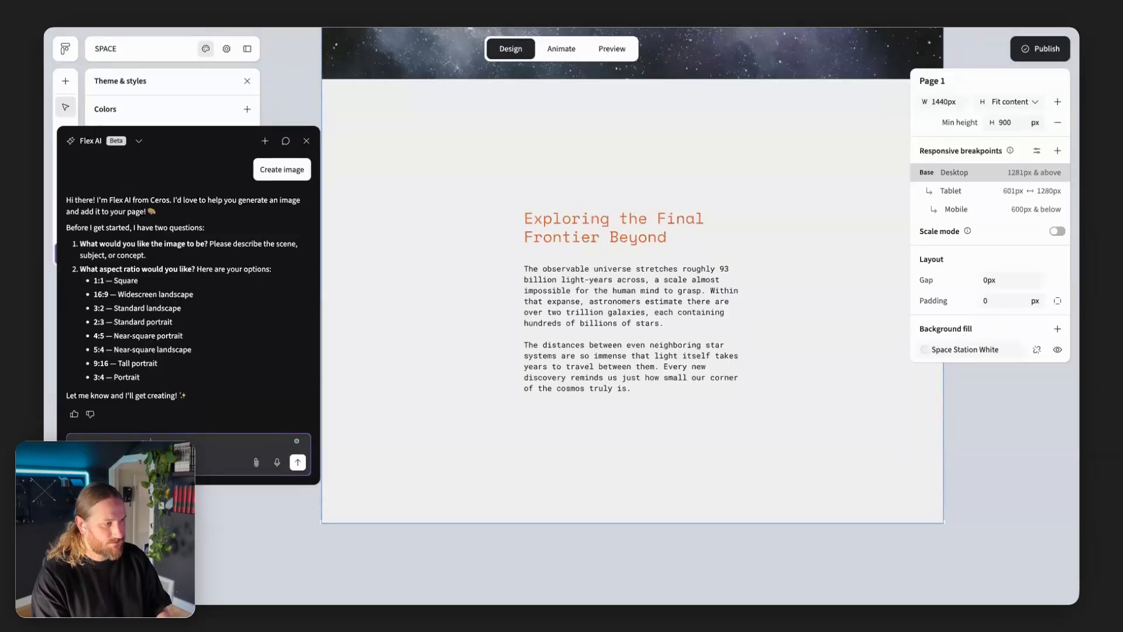
text( that is t)
text(hoto)
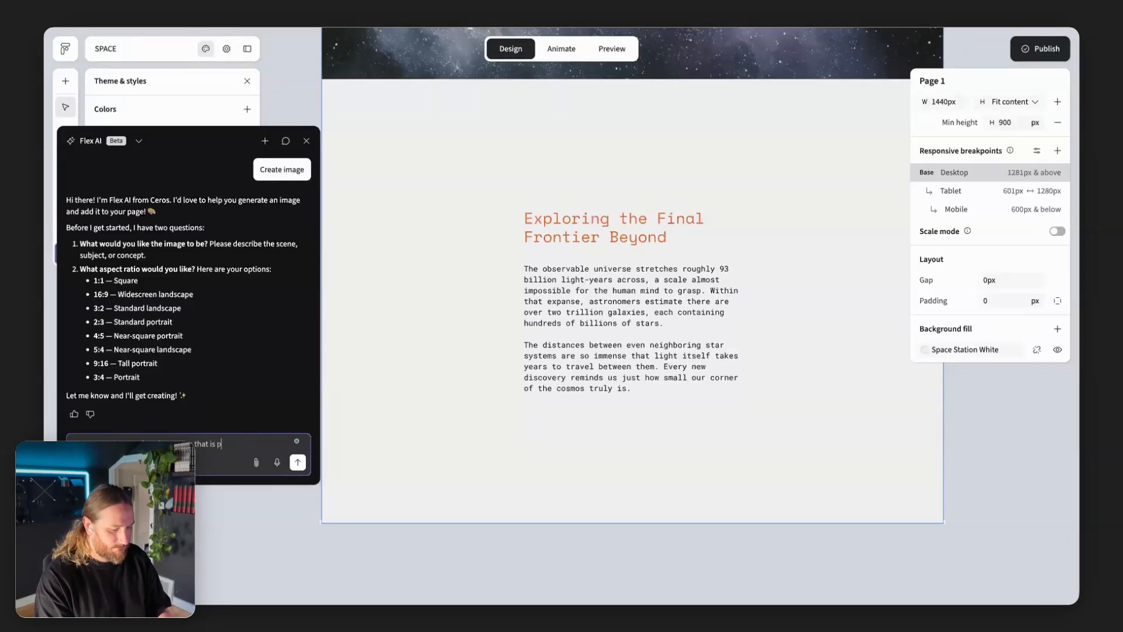
text(ealistic as if it w)
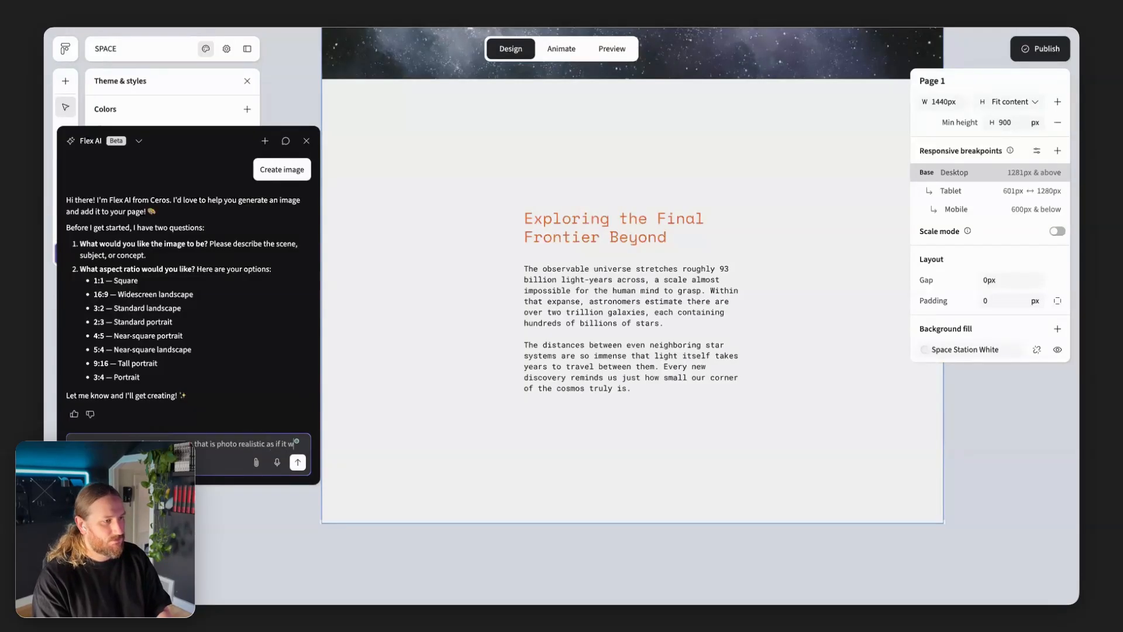
text(ereshot)
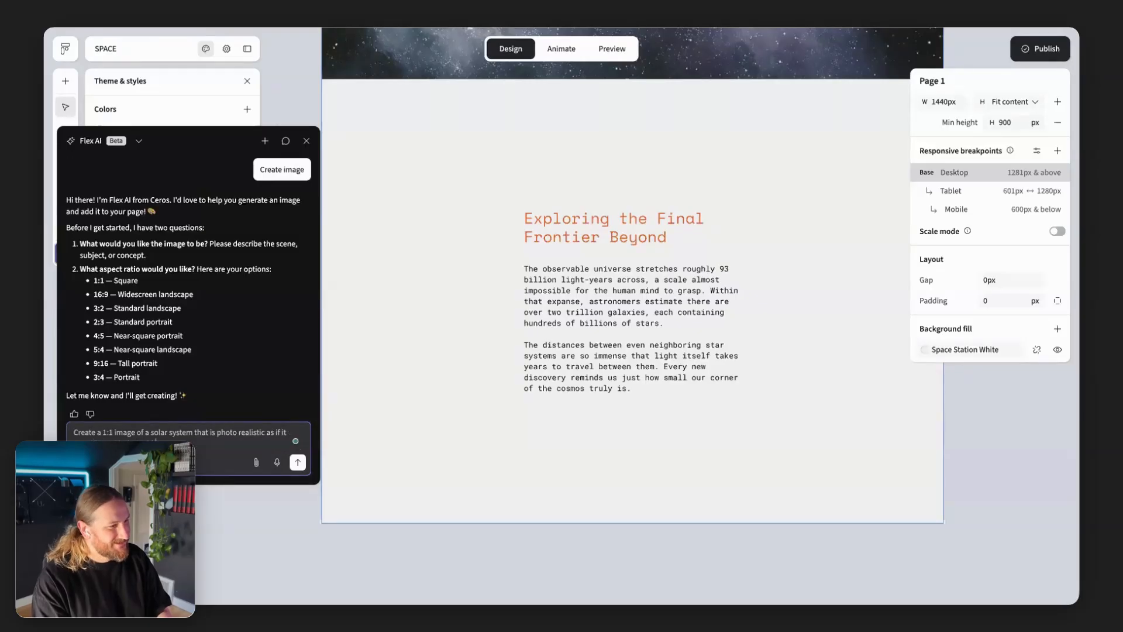
text(e)
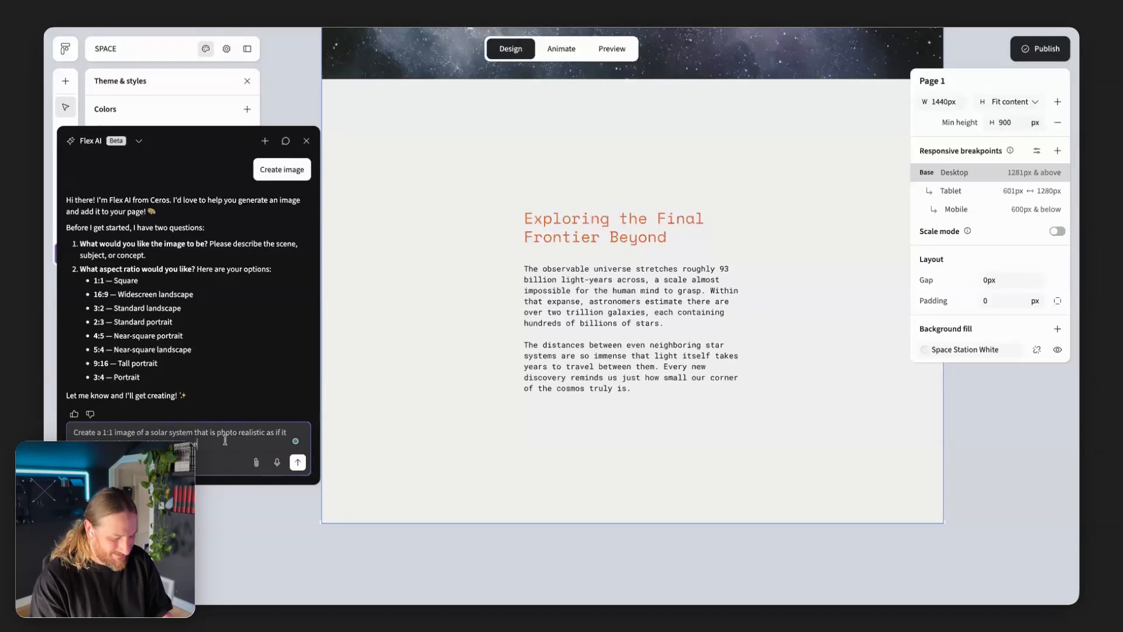
key(Return)
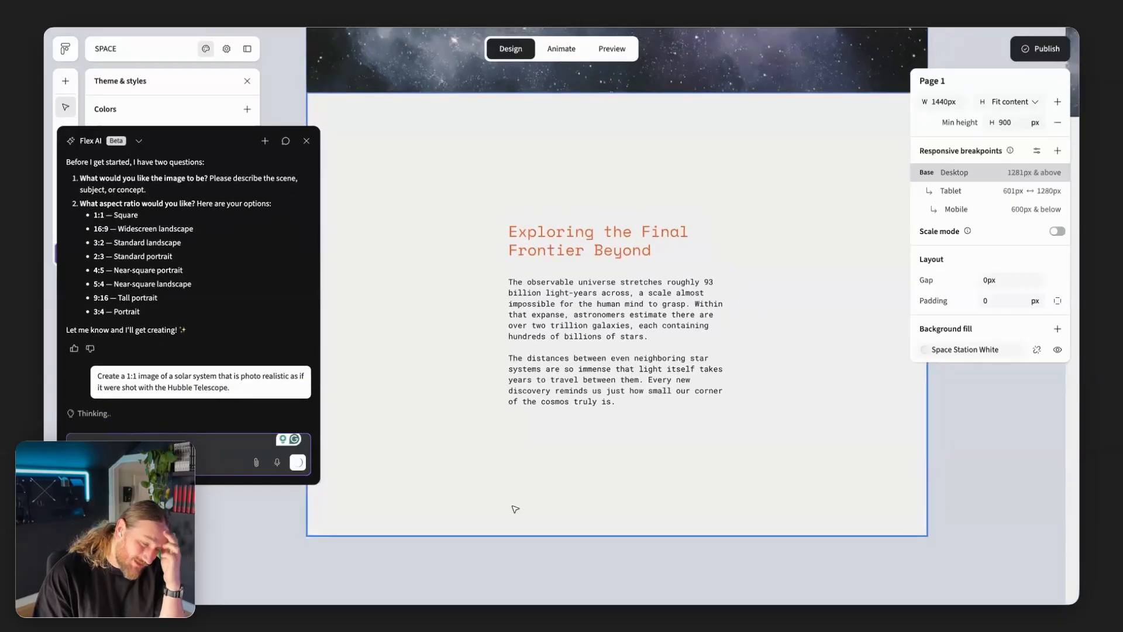
scroll(611, 340, down, 2)
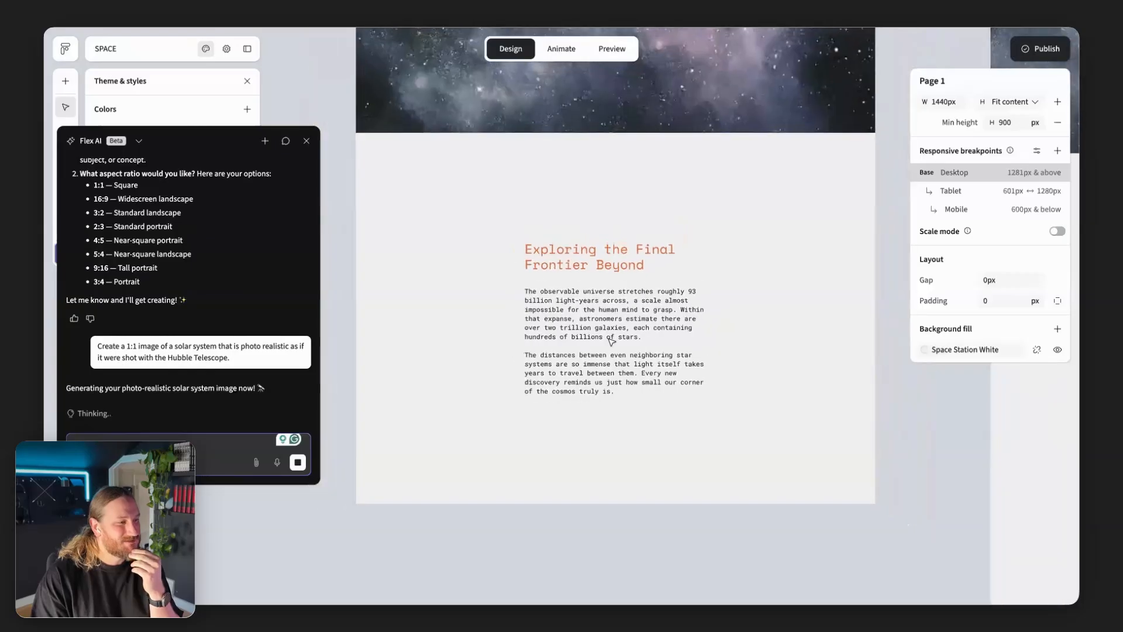
scroll(611, 341, down, 2)
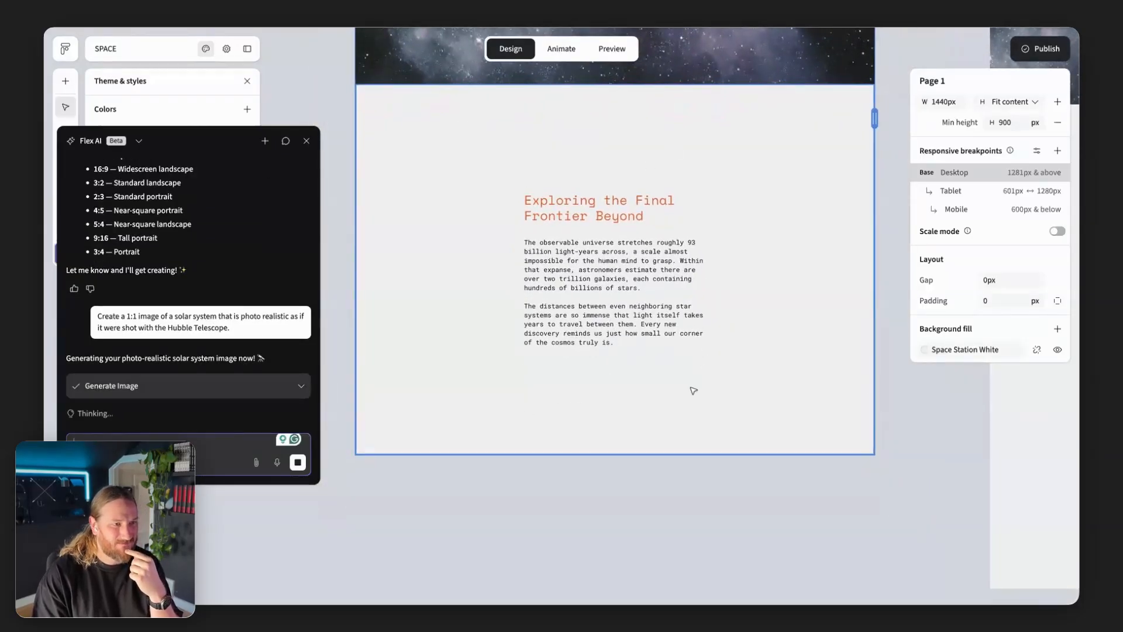
scroll(634, 305, up, 3)
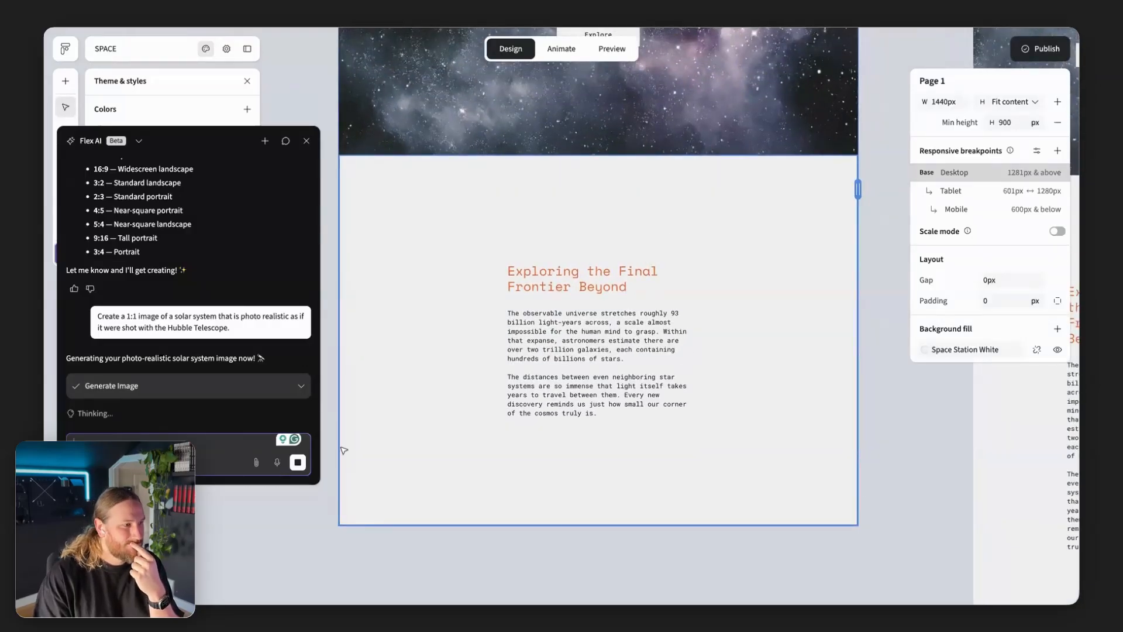
Set the Content Section's padding to 60 px at the top and bottom and 45 px on the left and right
click(441, 358)
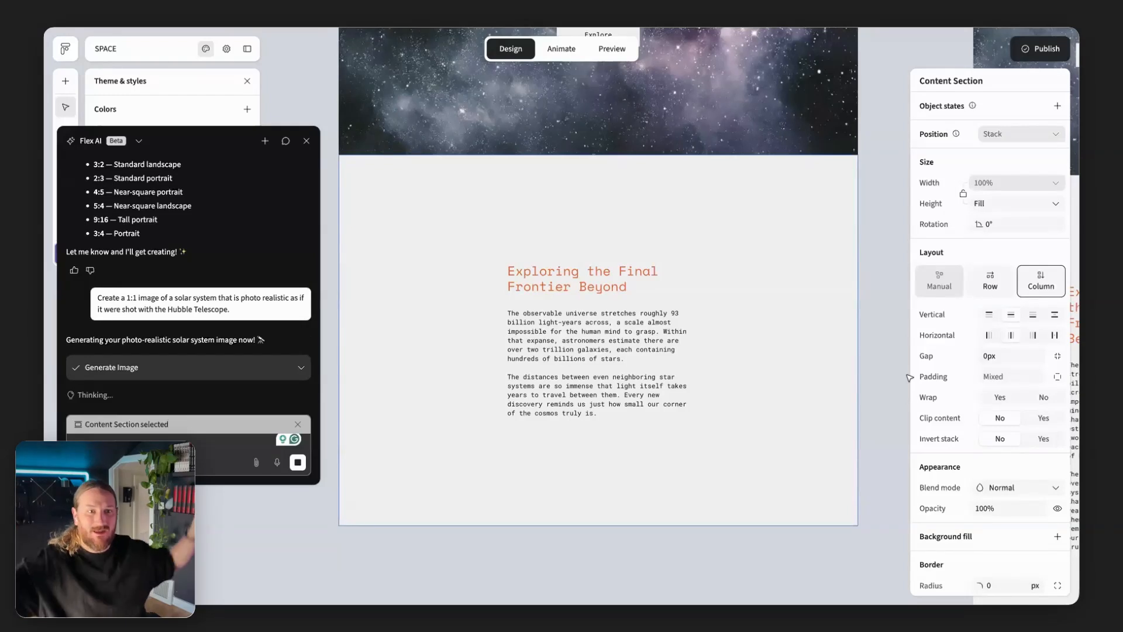
click(1058, 376)
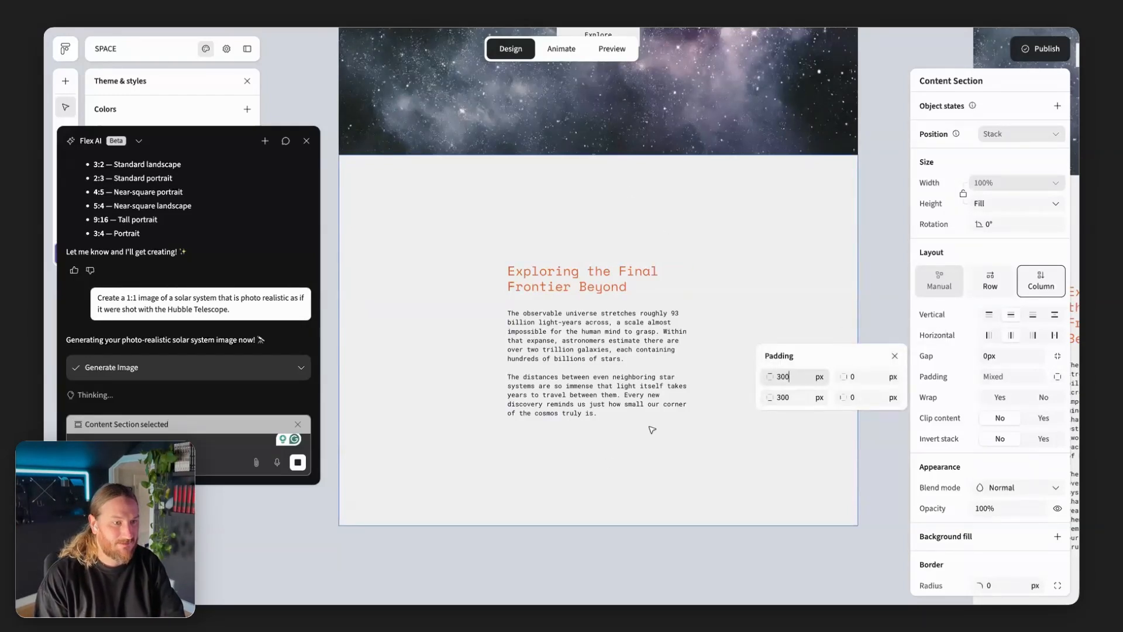
click(783, 376)
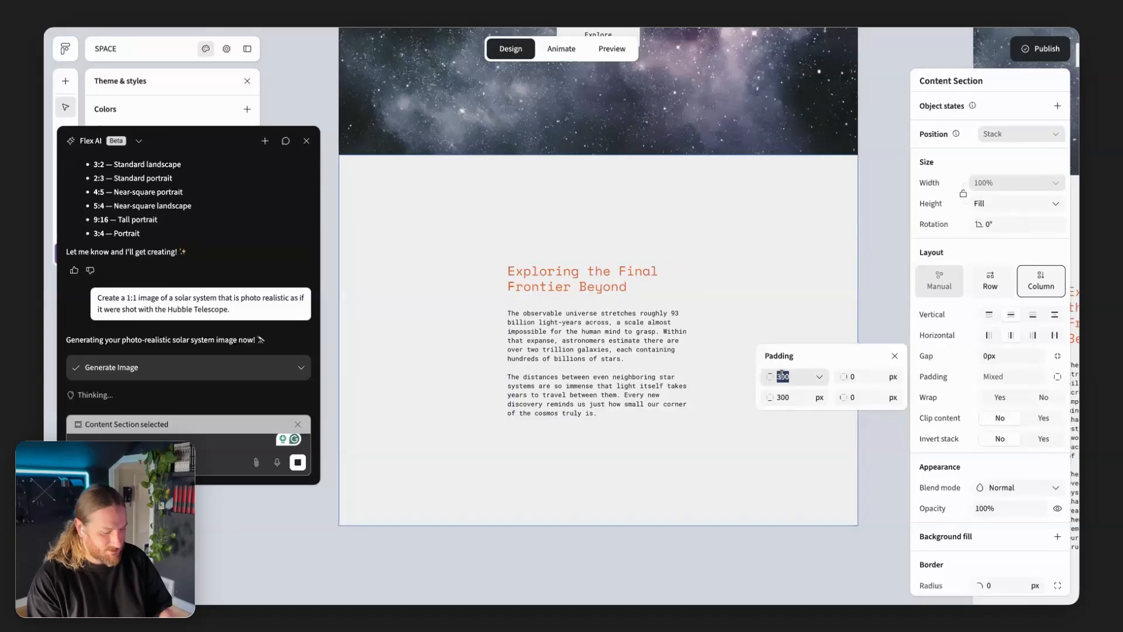
text(60)
key(Tab)
text(6)
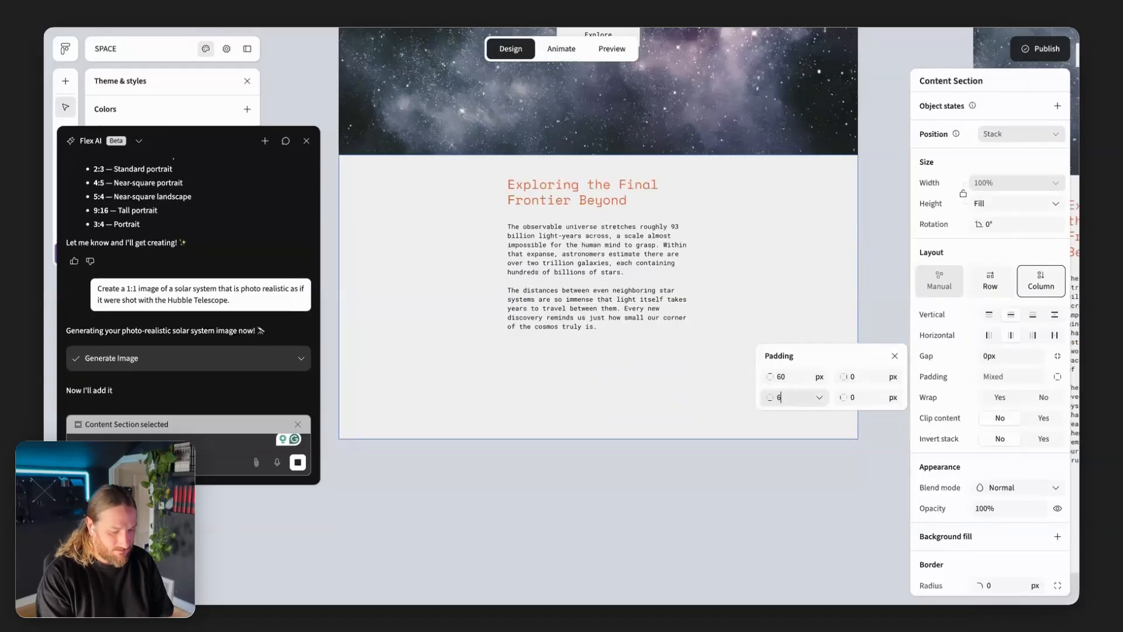
text(0)
click(855, 377)
text(45)
key(Tab)
text(45)
key(Return)
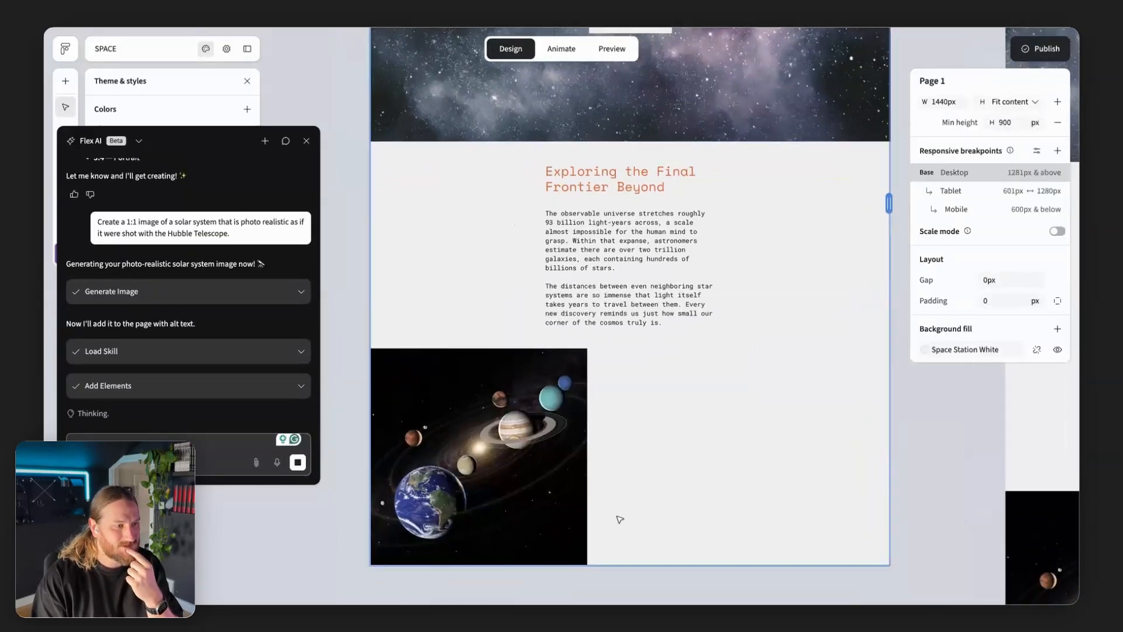
Close the Flex AI chat and move the generated solar system image into the Content Section, above Heading Content in the layer order
click(537, 495)
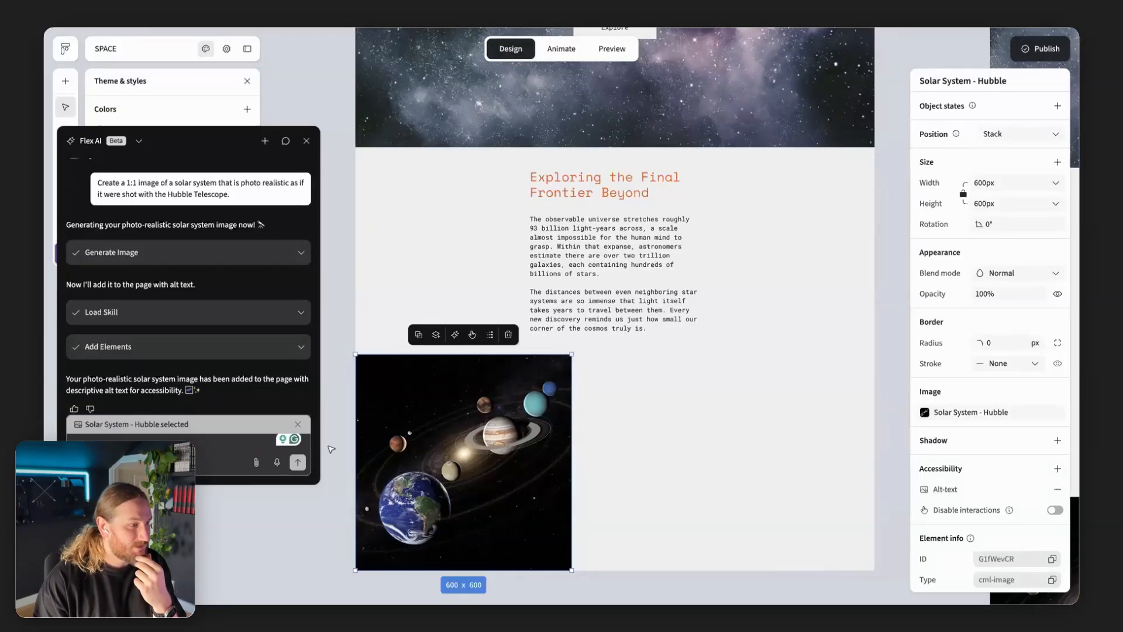
scroll(316, 362, down, 1)
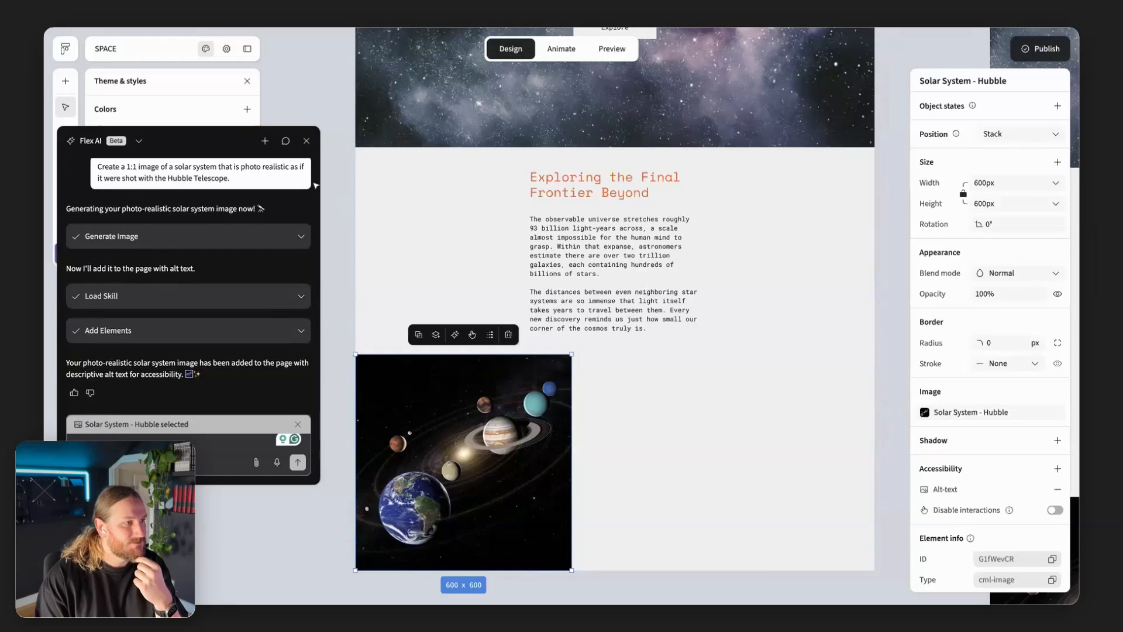
click(306, 142)
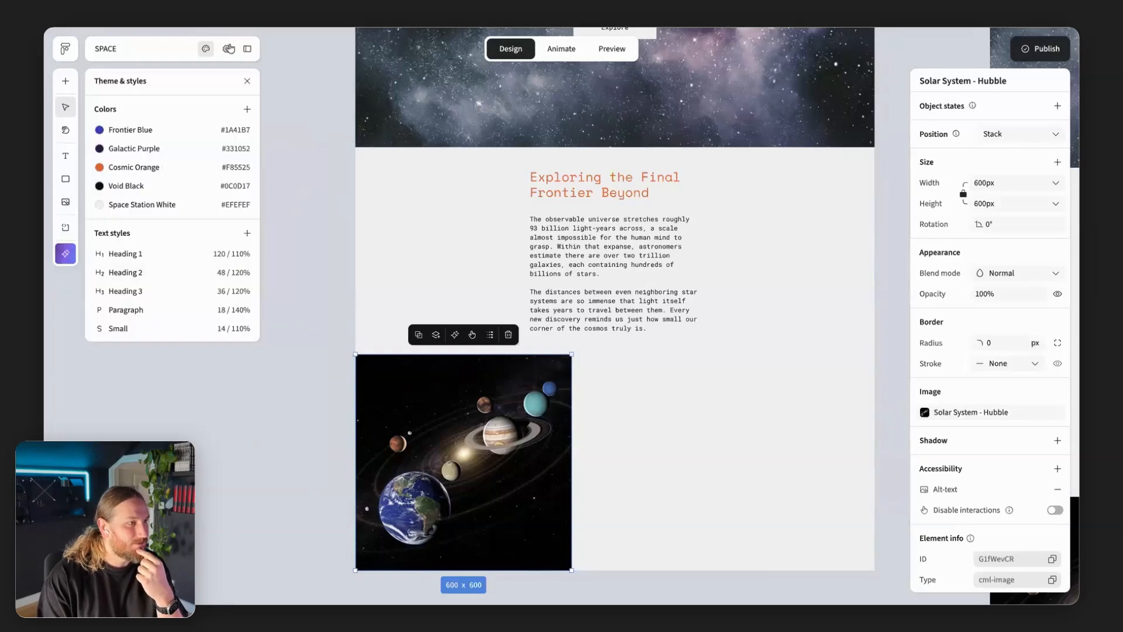
click(248, 49)
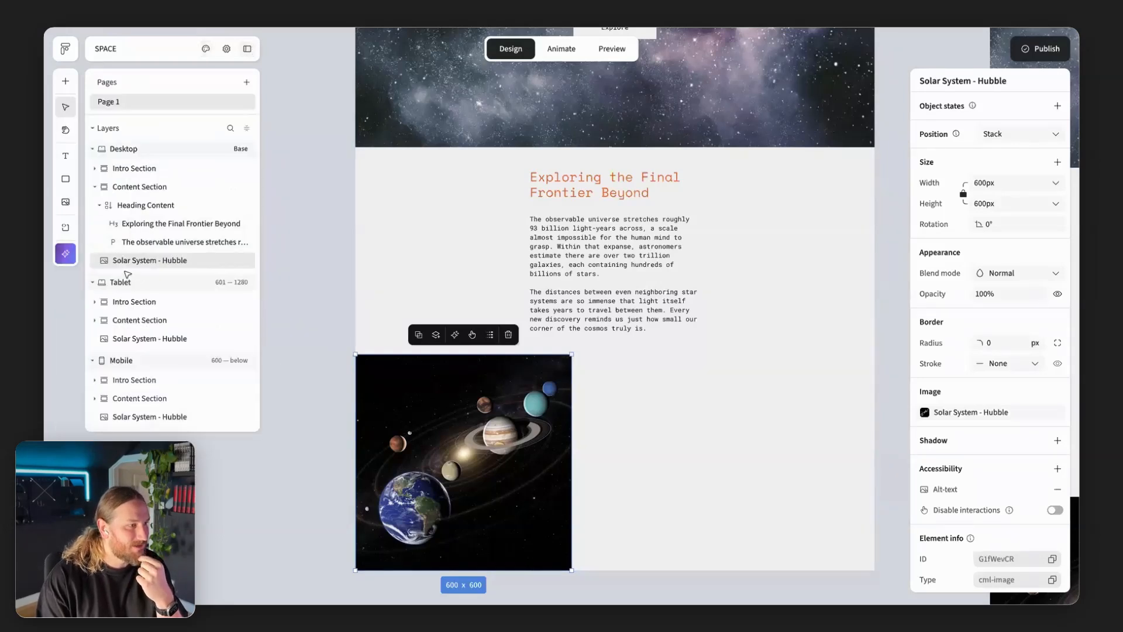
click(97, 210)
click(98, 206)
click(140, 227)
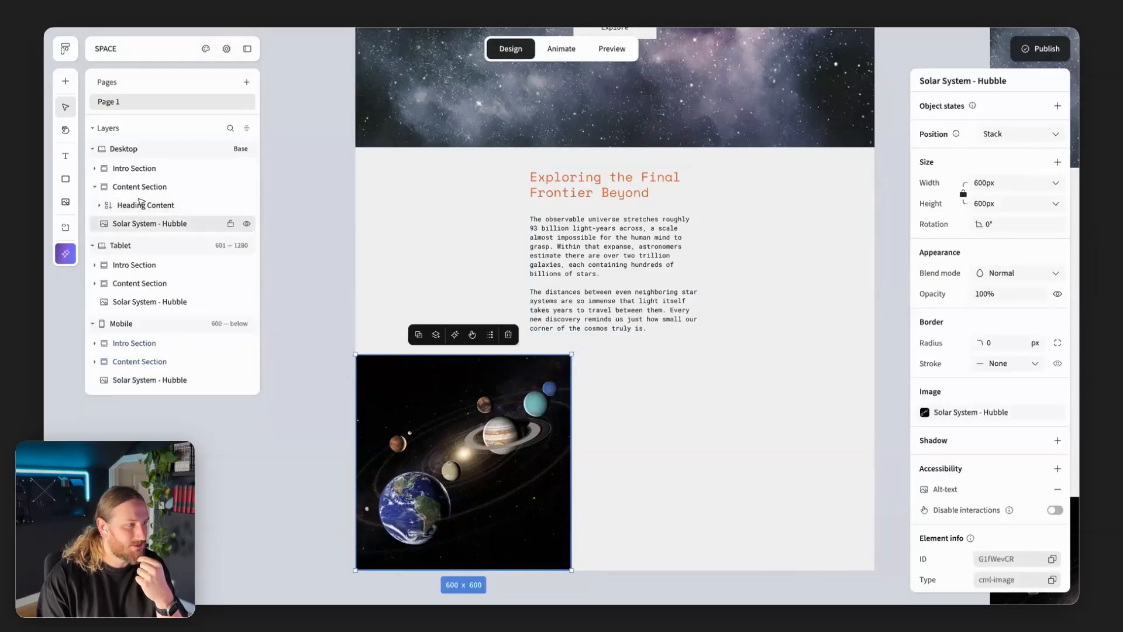
drag(142, 202, 144, 233)
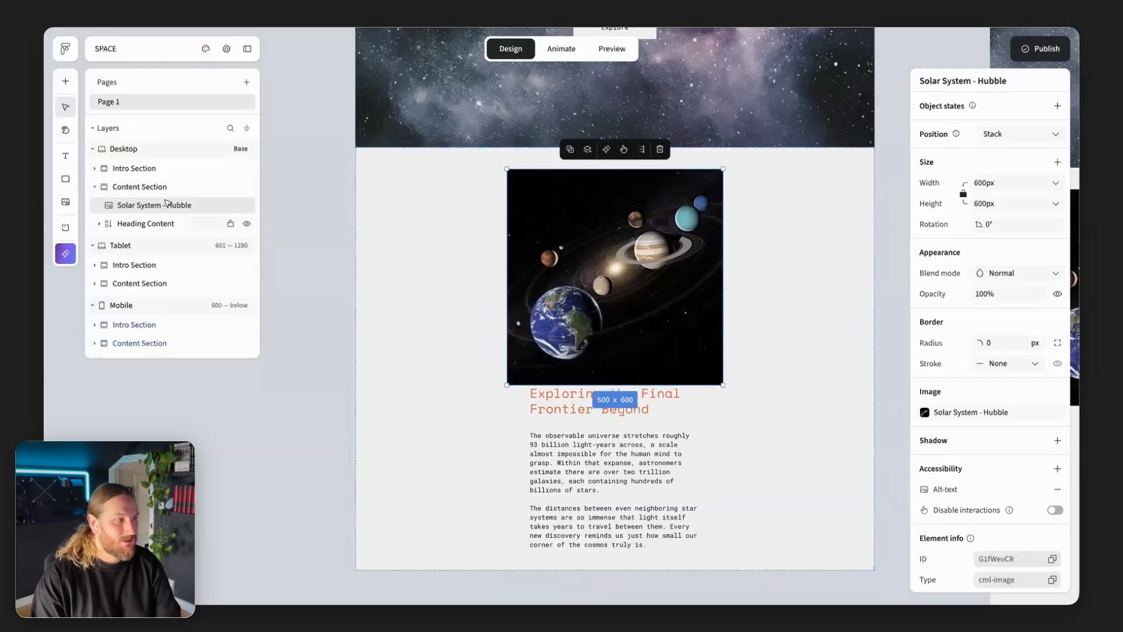
Switch the desktop Content Section's layout to Row and set its gap to 60 px
scroll(614, 287, down, 2)
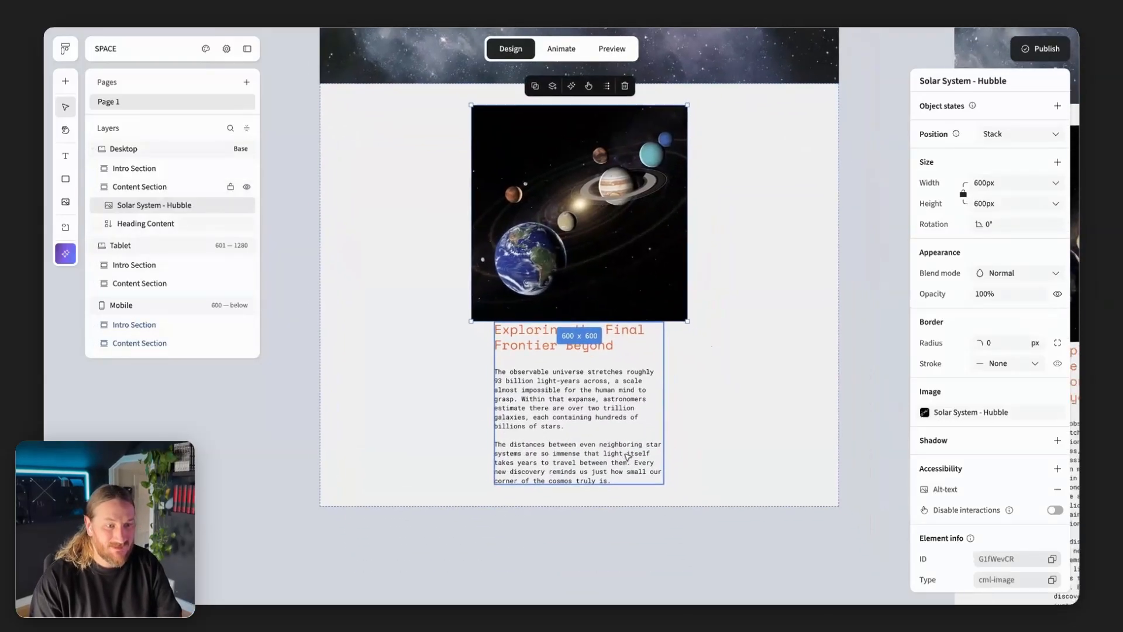
click(174, 186)
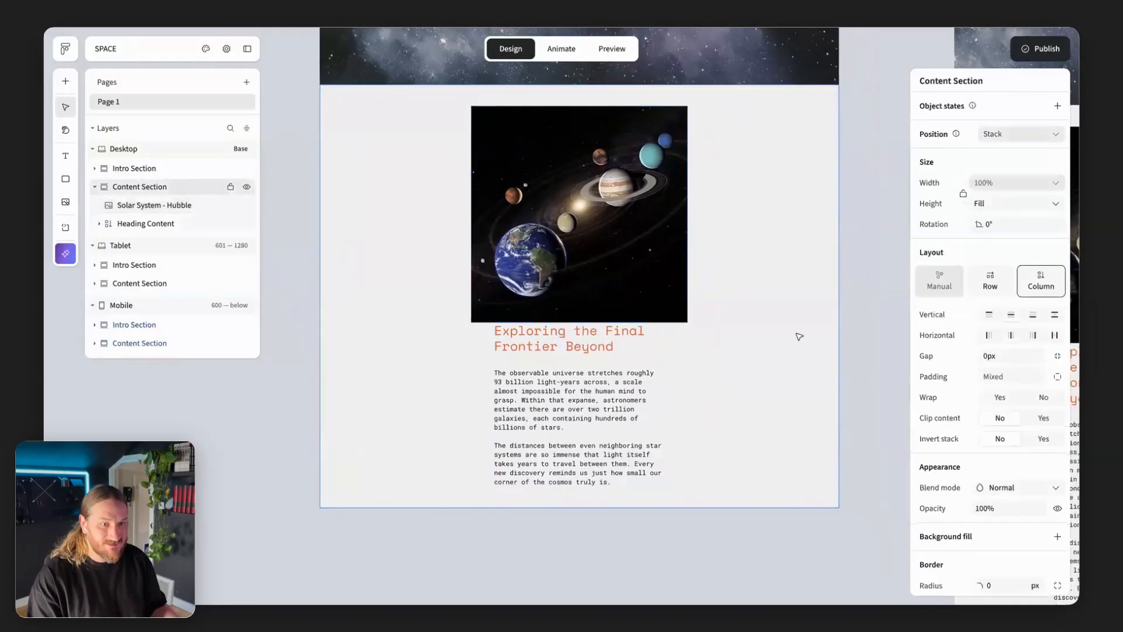
click(989, 283)
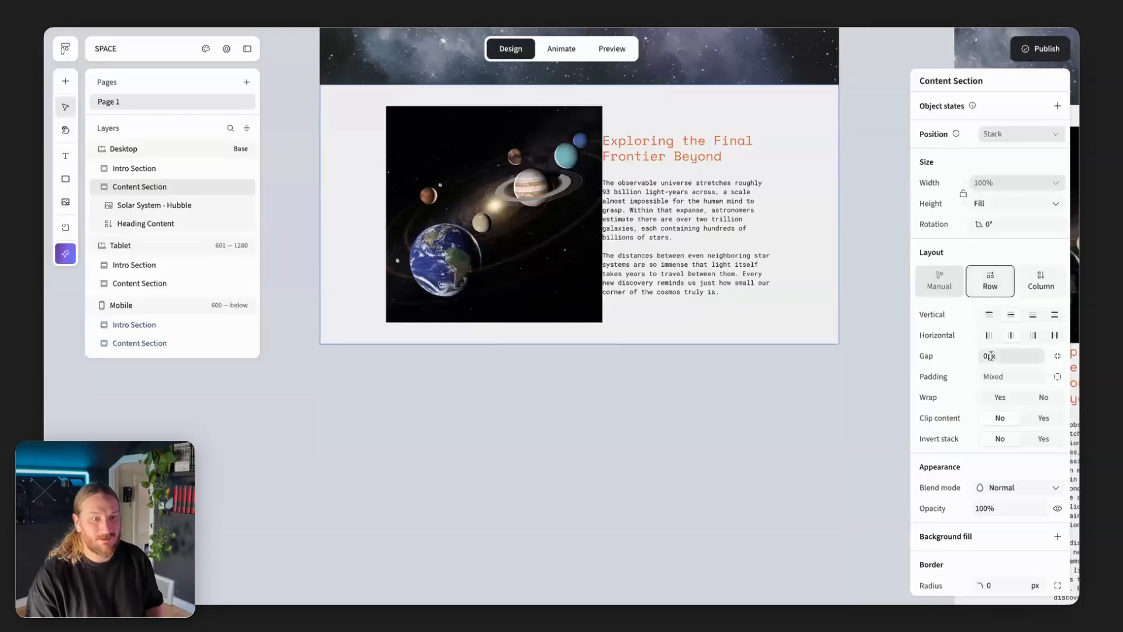
text(35)
key(Return)
text(60)
key(Return)
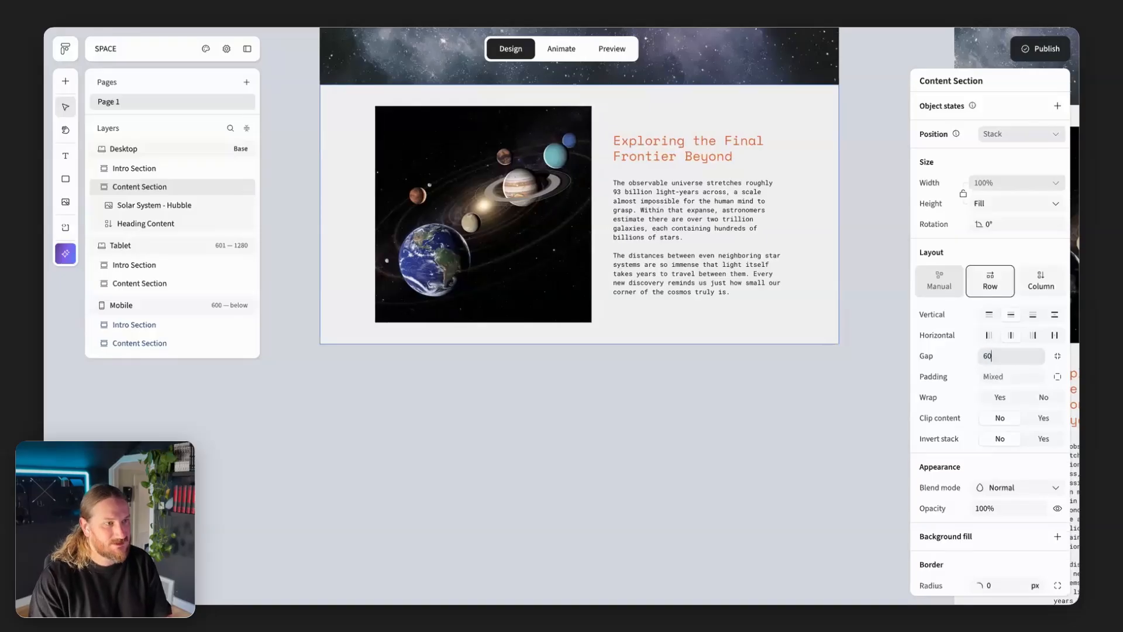
Resize the desktop solar system image to 500 × 500 px and set the Content Section's gap to 75 px
click(557, 282)
drag(593, 325, 574, 287)
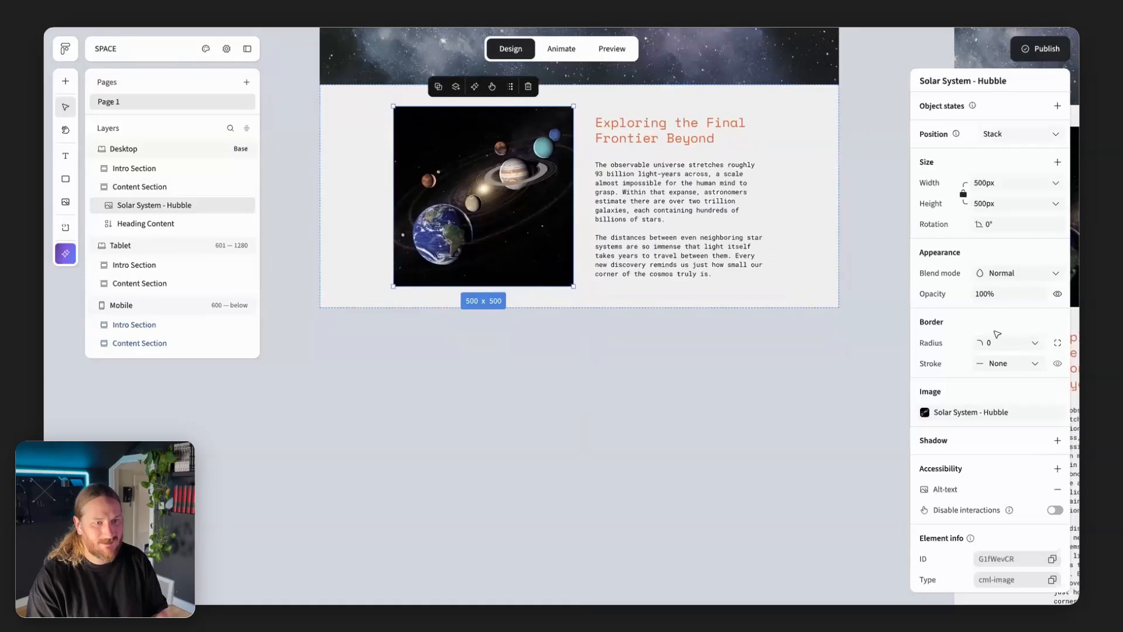
click(751, 403)
click(738, 218)
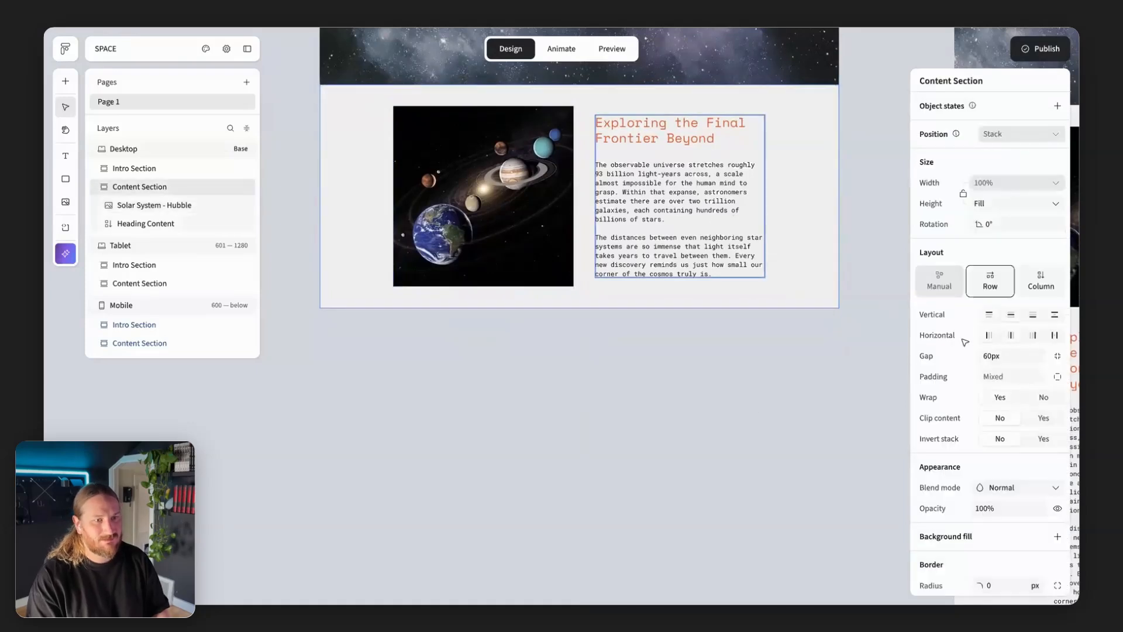
click(988, 355)
text(75)
scroll(708, 435, up, 2)
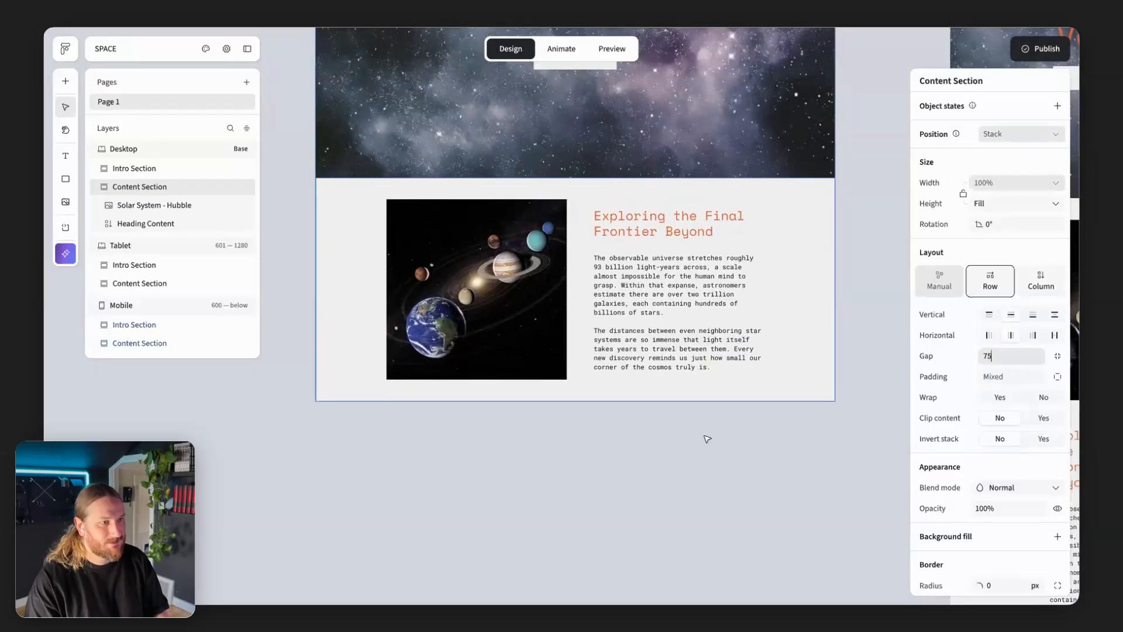
click(710, 477)
click(699, 386)
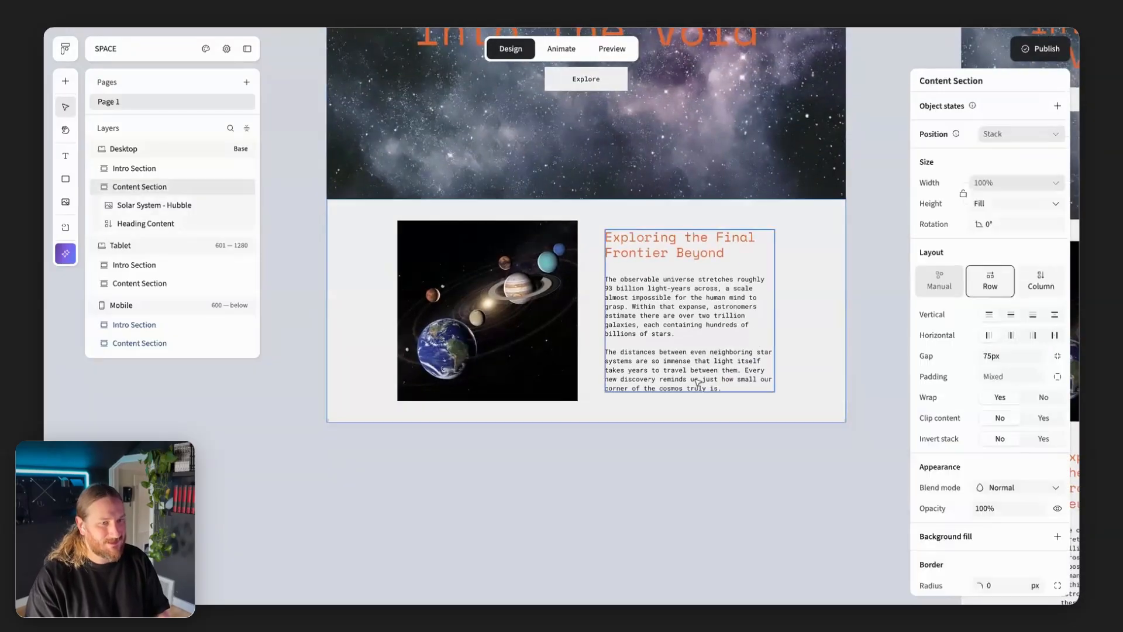
Reset the opacity override on Heading Content in the tablet breakpoint
scroll(673, 375, right, 10)
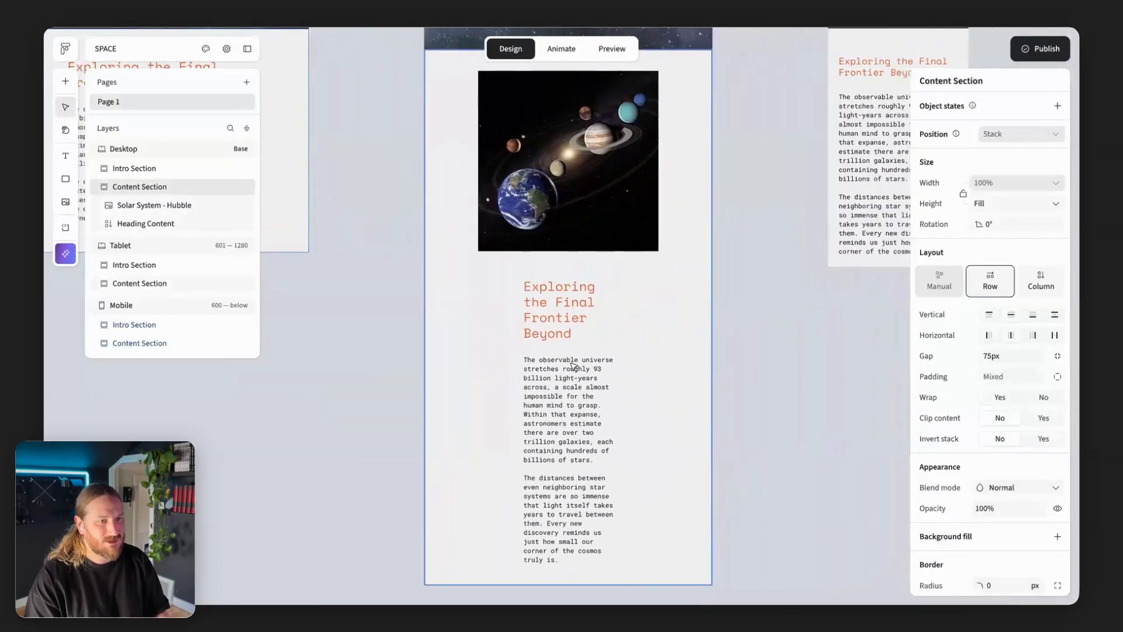
scroll(589, 350, left, 10)
scroll(584, 225, left, 5)
scroll(584, 225, up, 1)
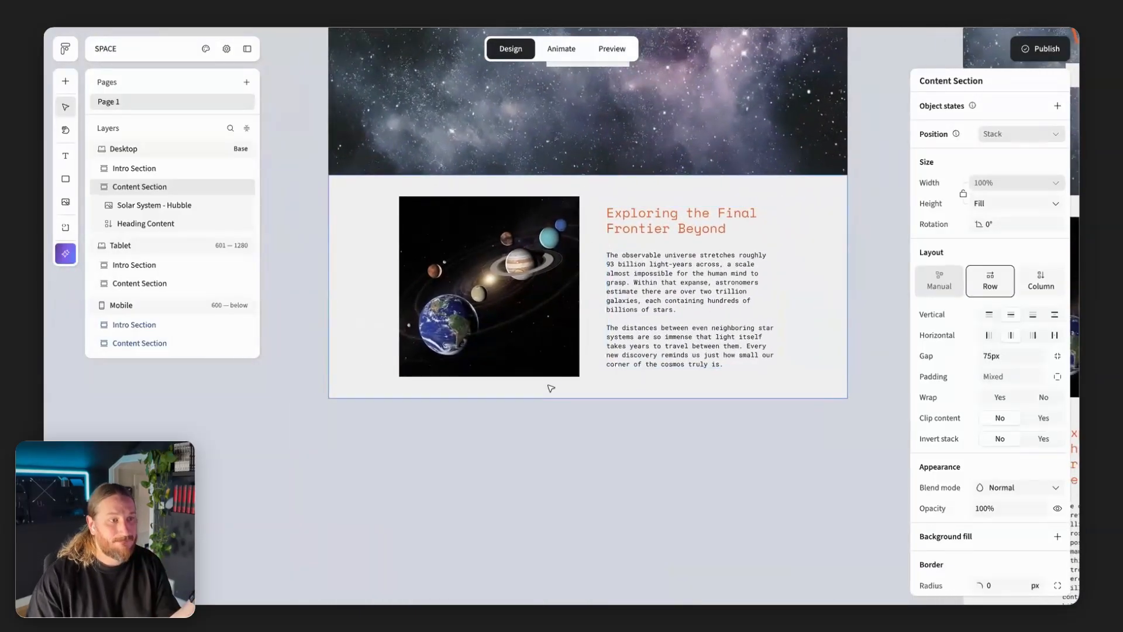
scroll(647, 412, right, 10)
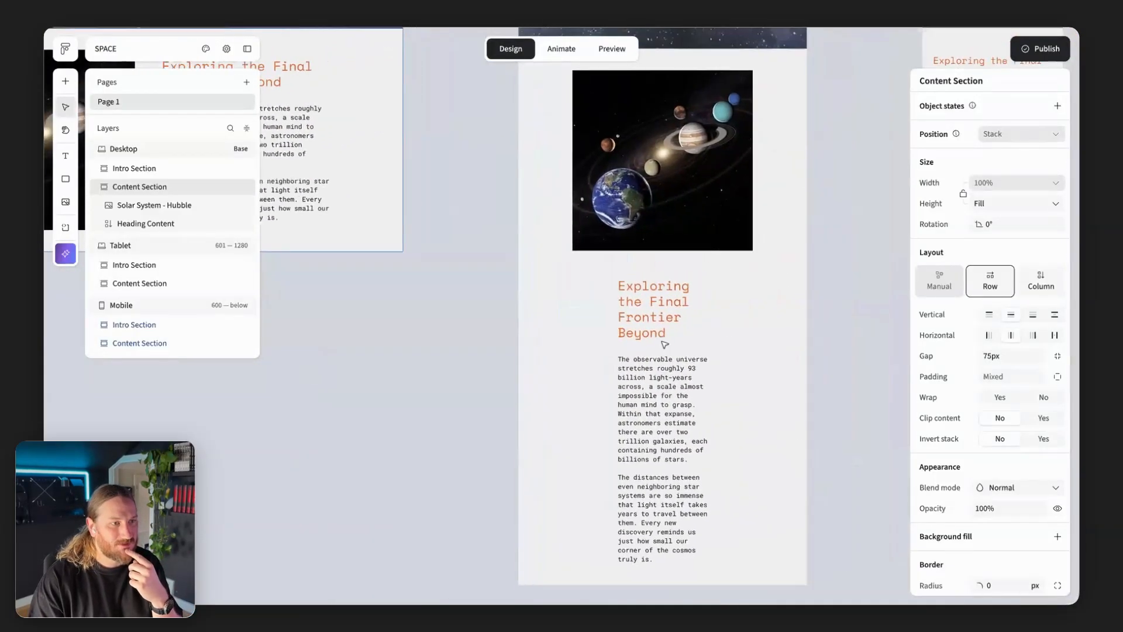
click(651, 383)
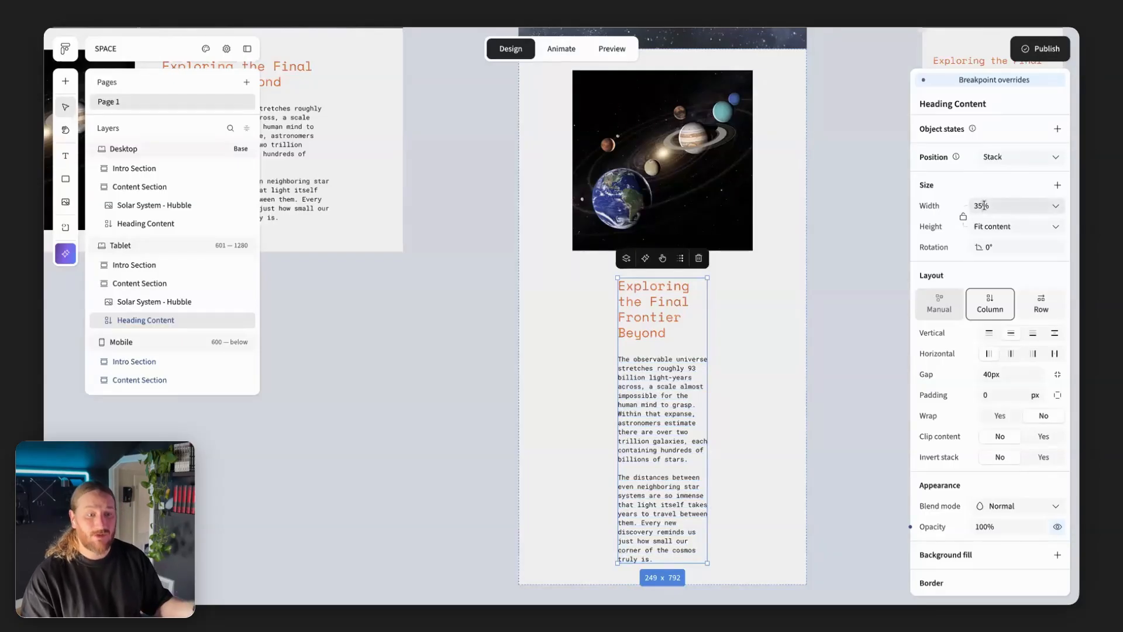
click(910, 526)
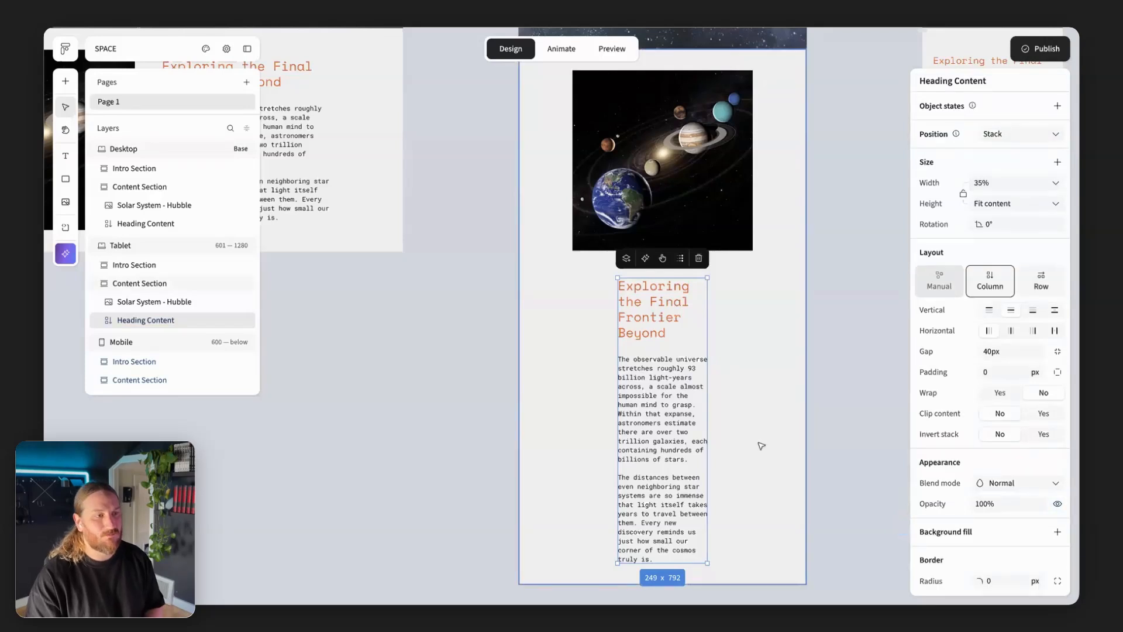
Set the tablet Heading Content's width to 100%
scroll(761, 446, up, 2)
scroll(762, 446, left, 2)
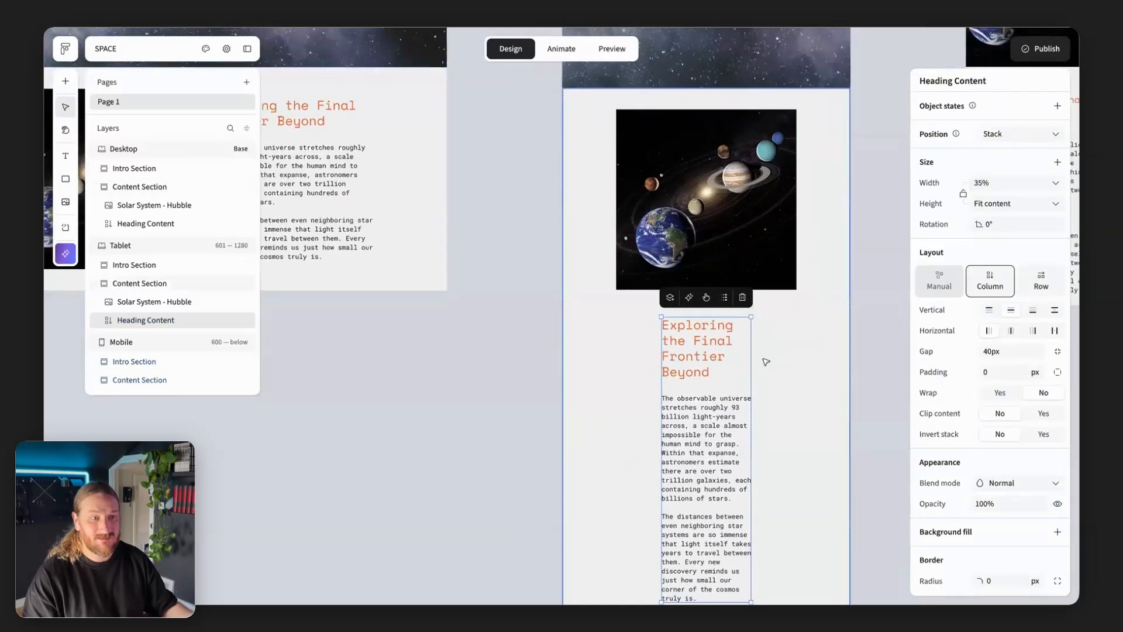
click(982, 184)
text(1)
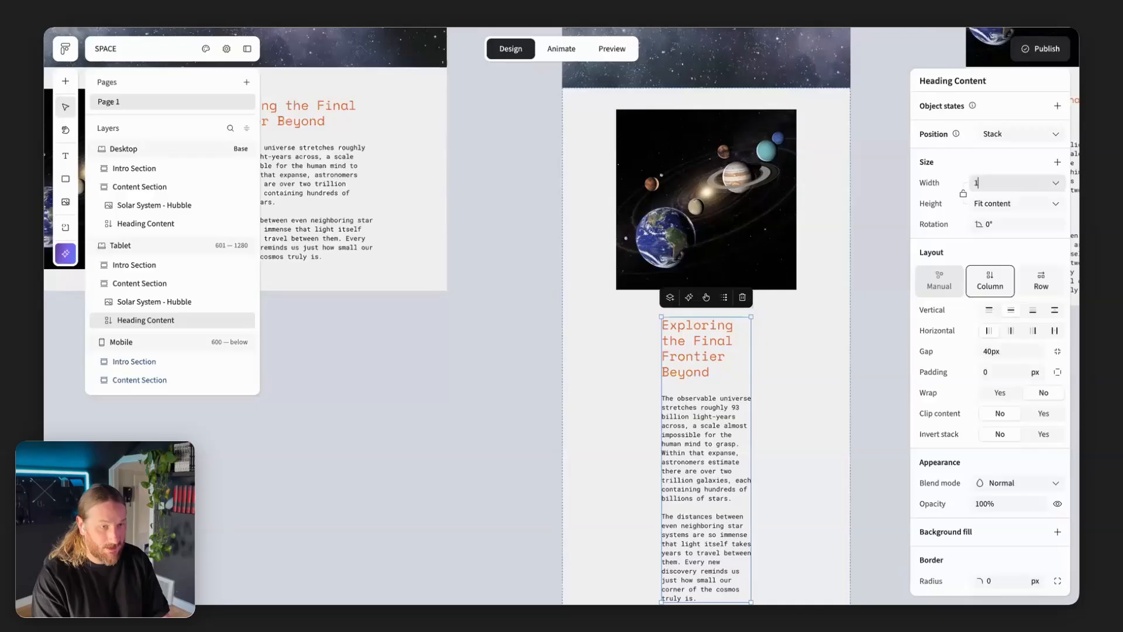
text(00)
key(Return)
click(635, 508)
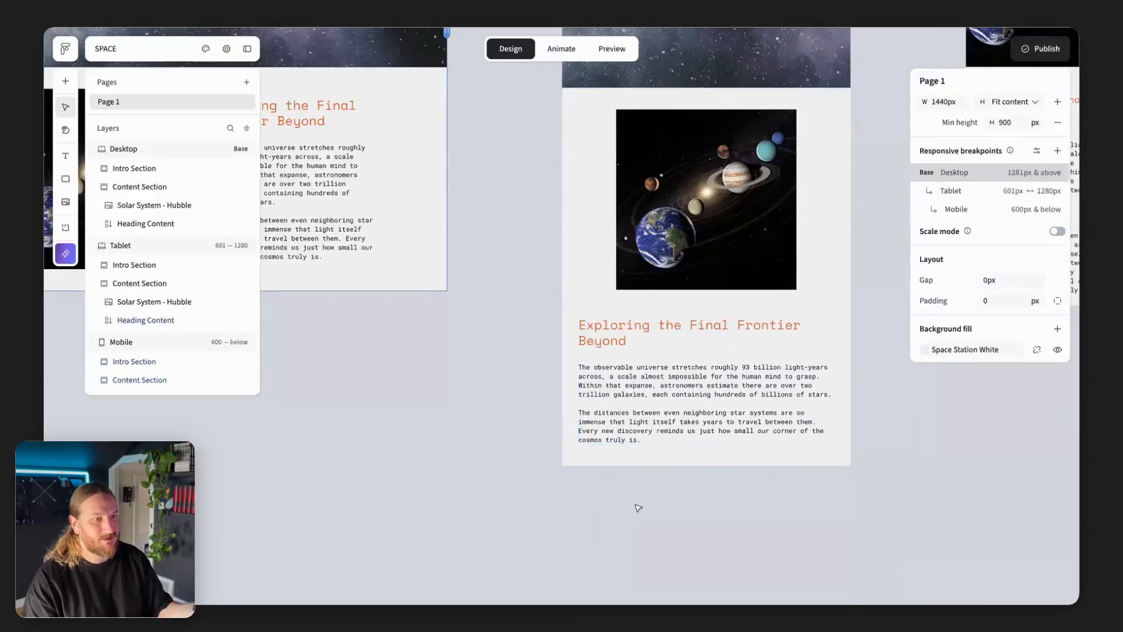
Review how the intro, solar system image and text are arranged in the tablet breakpoint
scroll(638, 508, right, 3)
scroll(639, 508, right, 2)
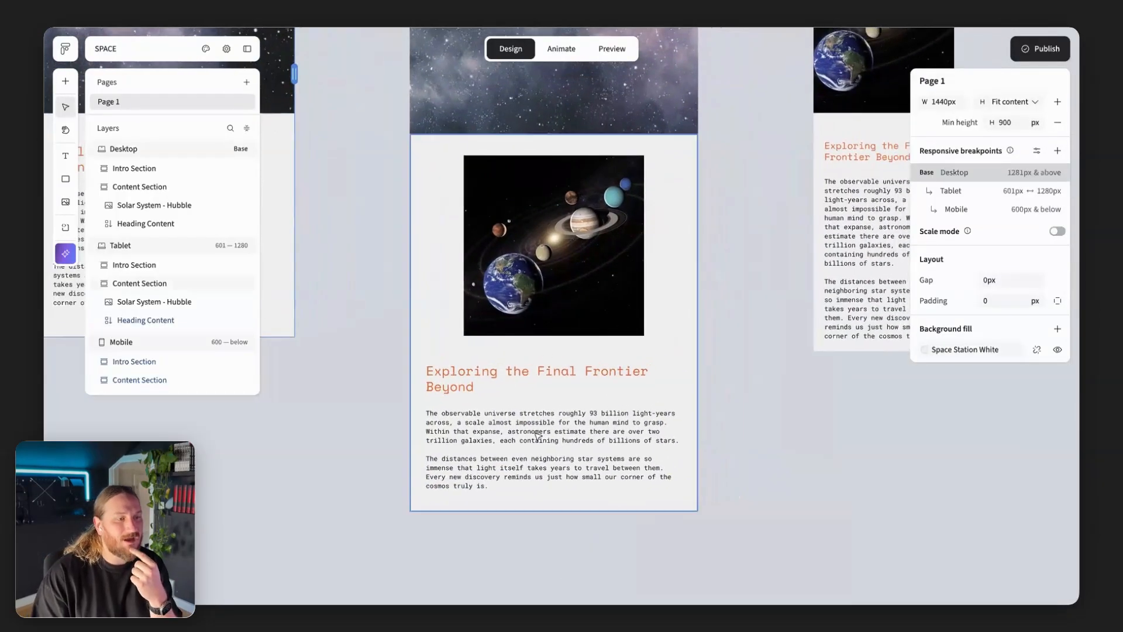
scroll(537, 434, up, 3)
scroll(537, 434, right, 2)
click(539, 451)
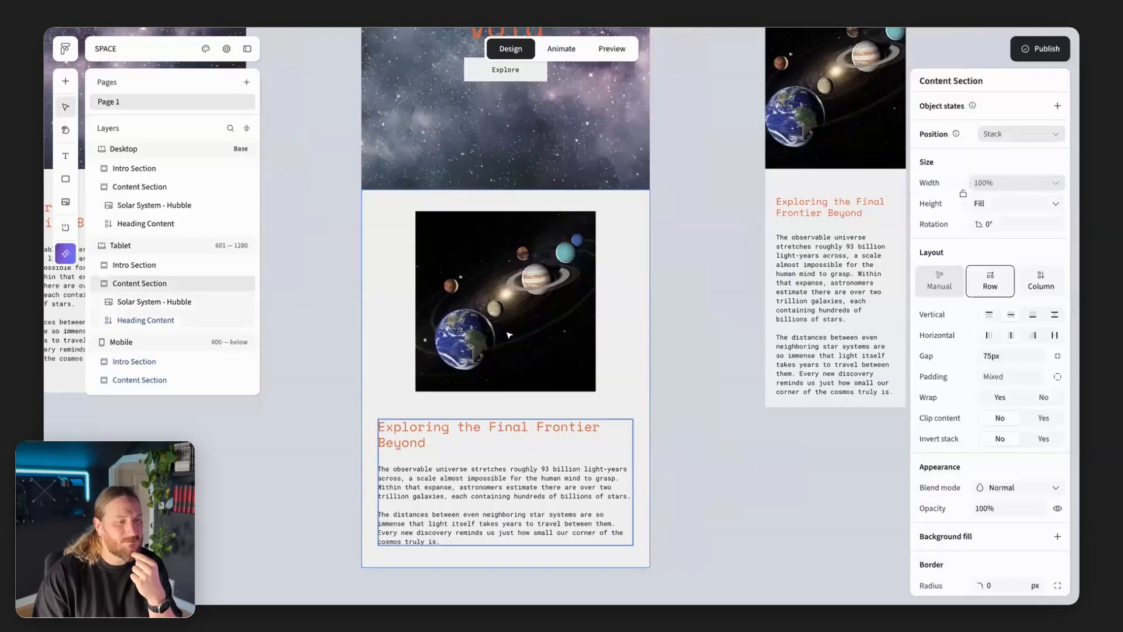
scroll(506, 454, up, 3)
scroll(506, 453, right, 3)
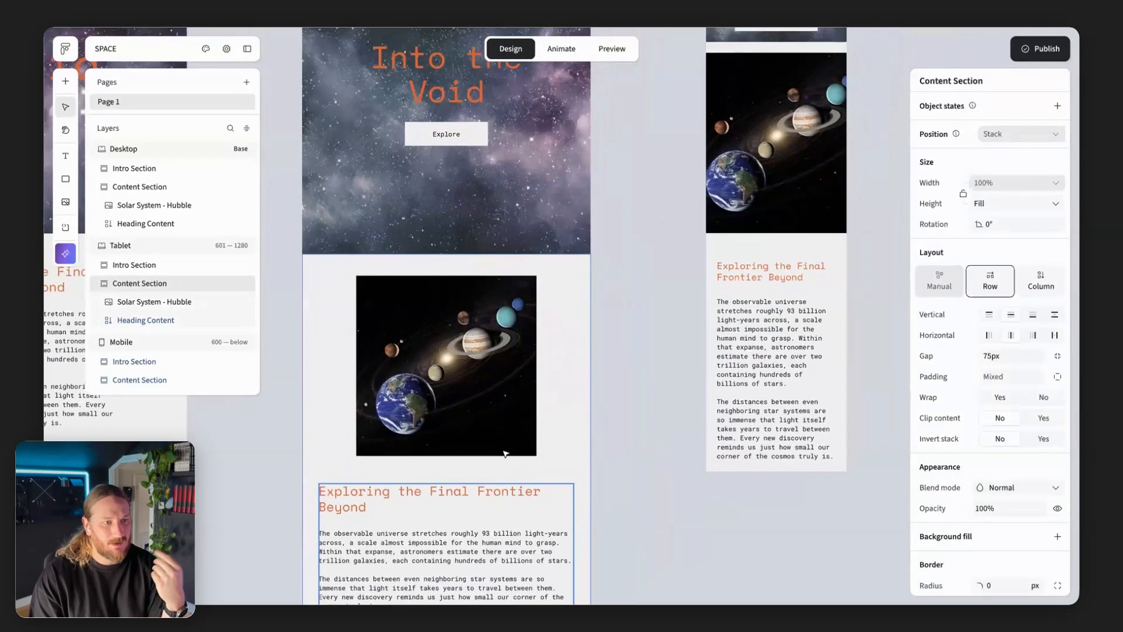
scroll(505, 454, up, 3)
scroll(516, 310, up, 5)
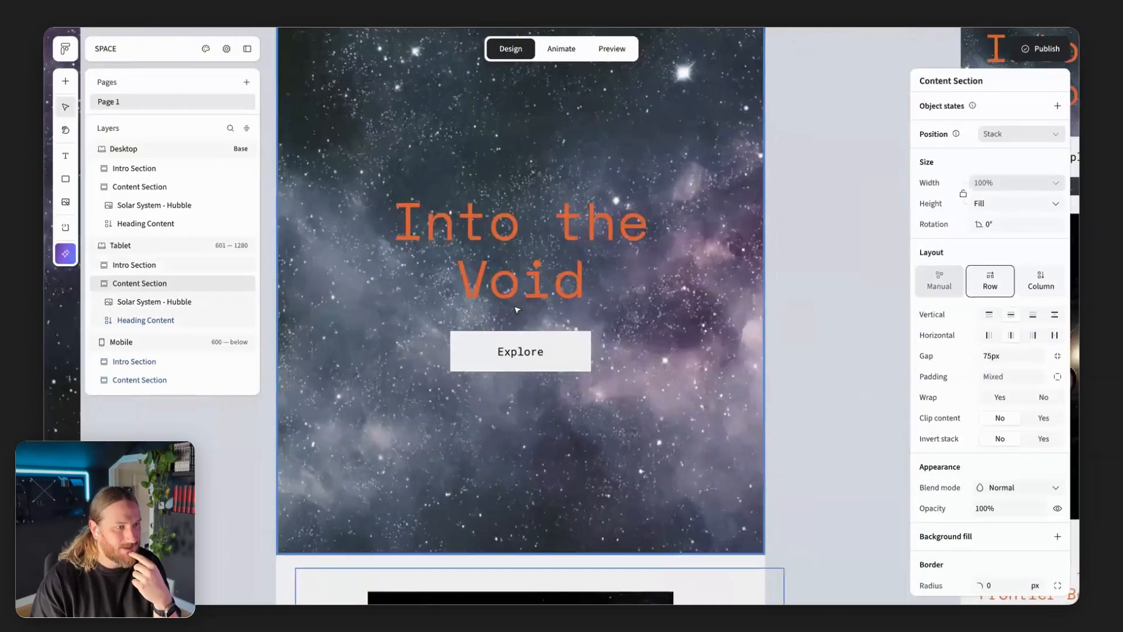
scroll(517, 310, up, 2)
scroll(517, 310, left, 2)
scroll(516, 310, down, 10)
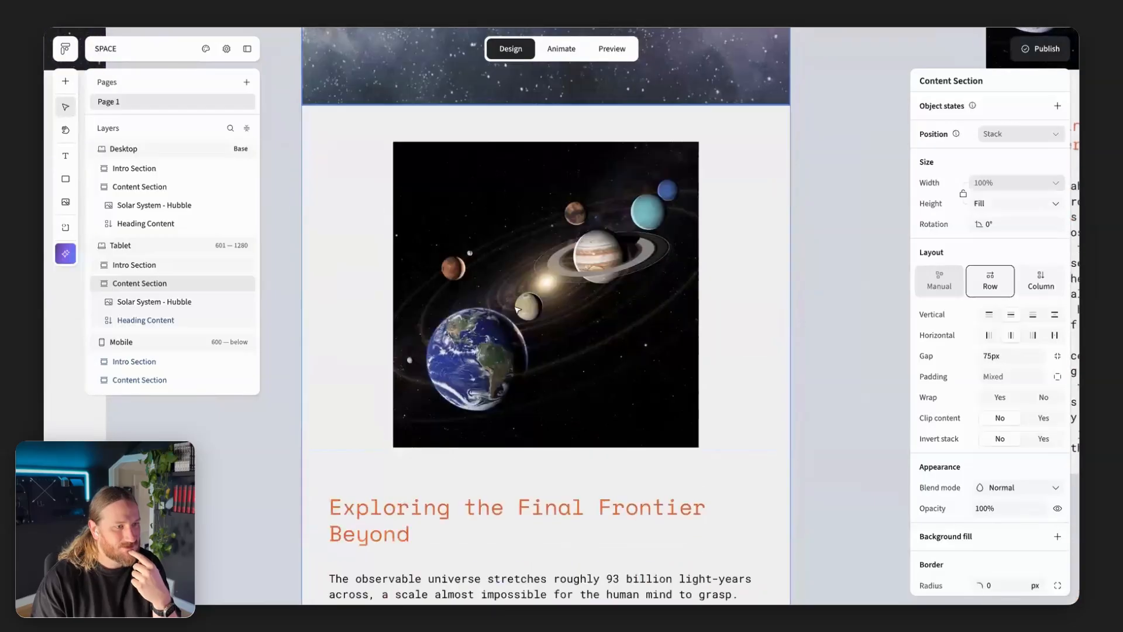
click(516, 311)
scroll(516, 310, down, 2)
scroll(517, 310, up, 2)
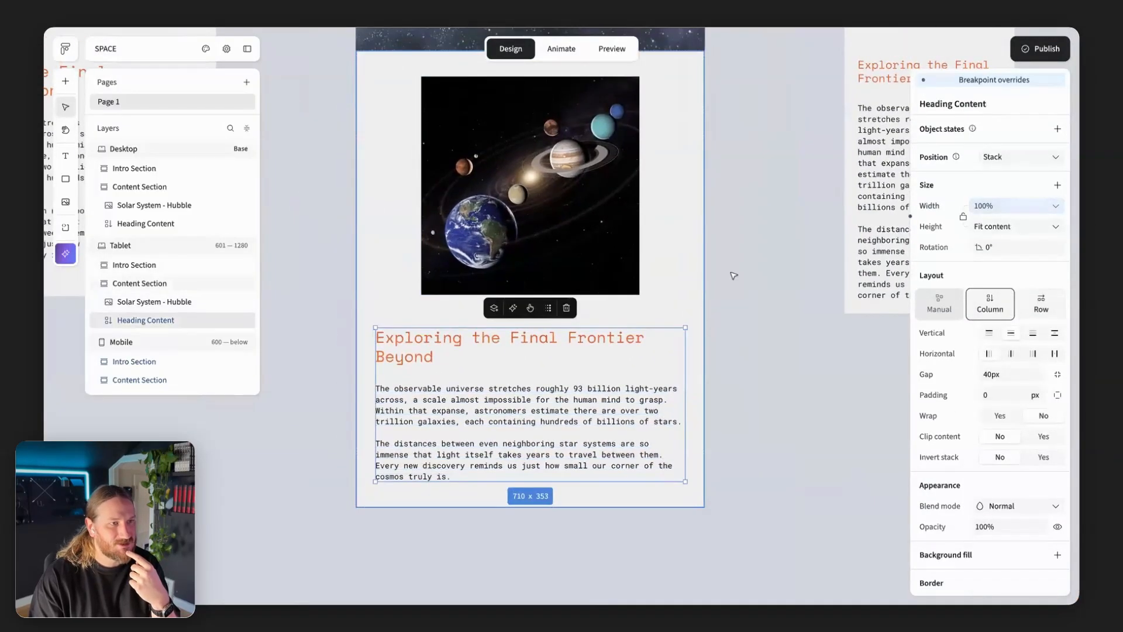
Invert the stack order of the tablet Content Section and compare it with the desktop layout
click(735, 275)
click(692, 276)
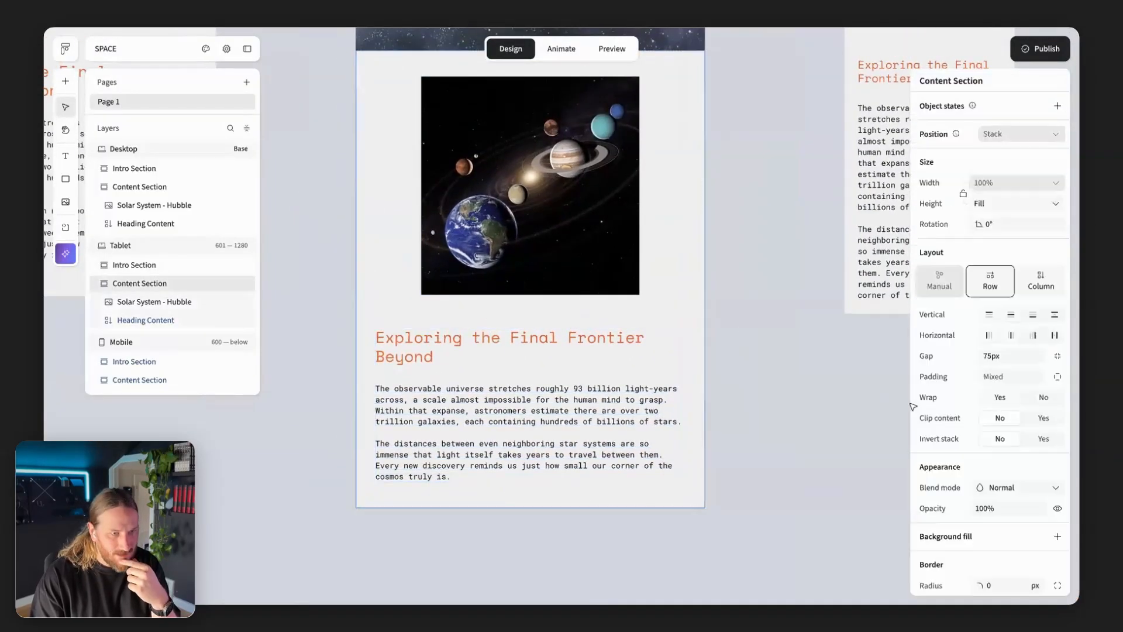
click(1042, 439)
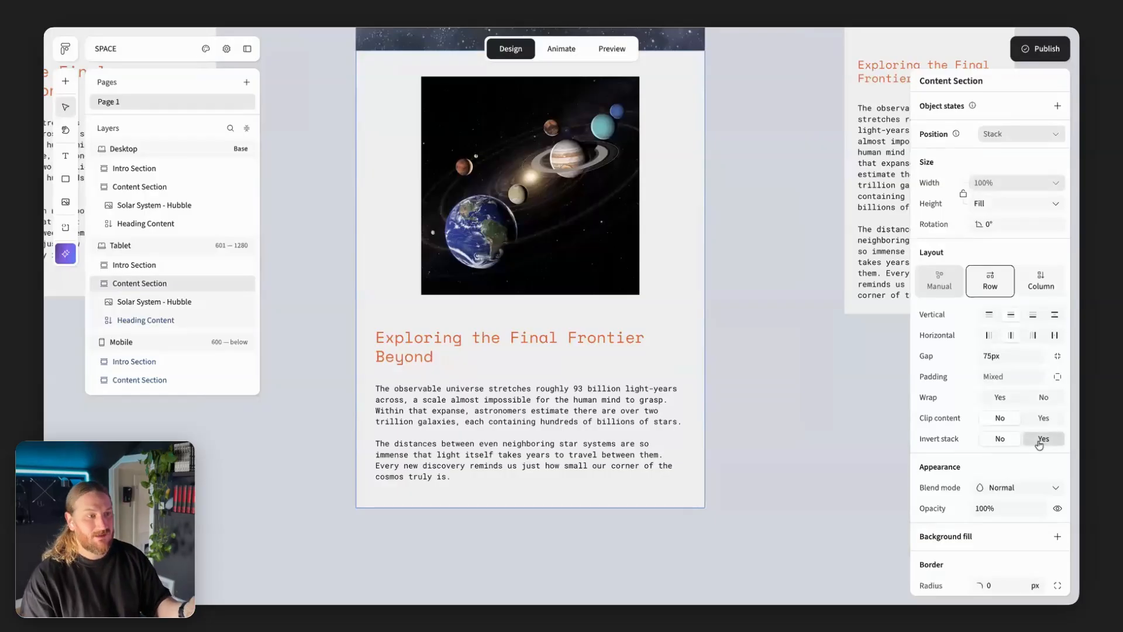
scroll(856, 446, up, 1)
scroll(856, 446, down, 3)
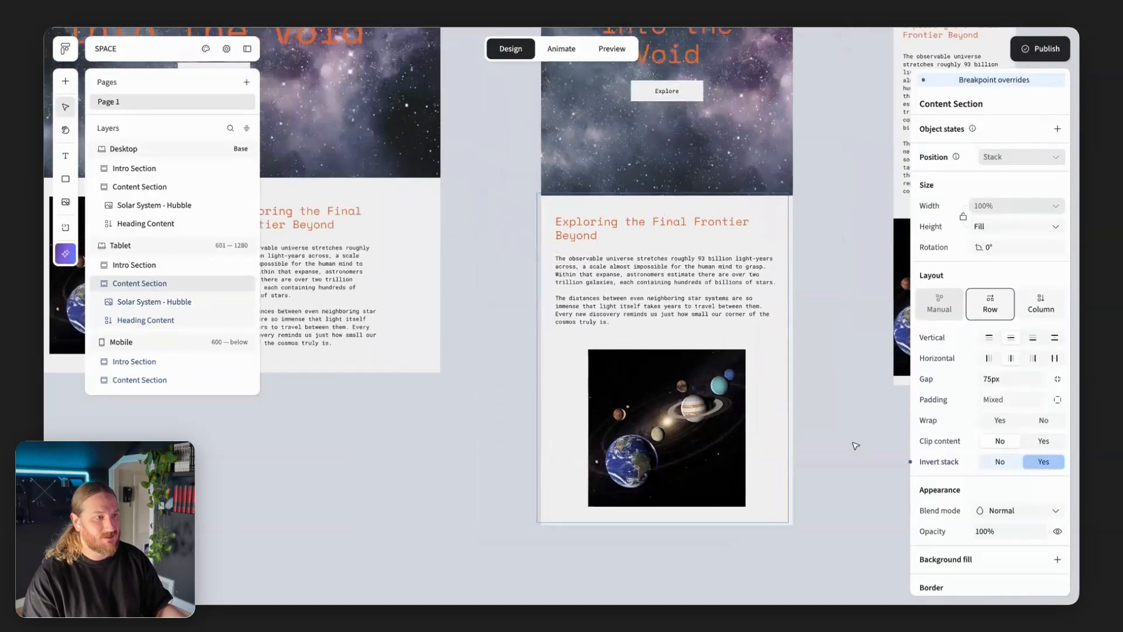
scroll(856, 447, left, 6)
scroll(856, 447, up, 1)
scroll(856, 447, up, 2)
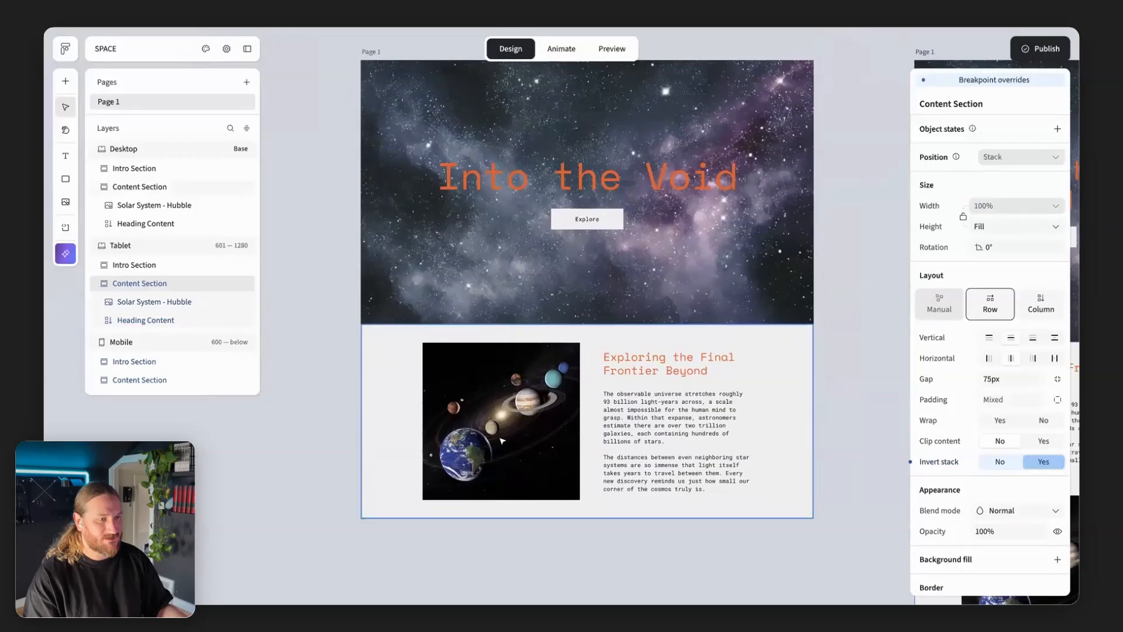
Resize the solar system image in the mobile breakpoint to 330 × 330 px so it fits within the section's padding
scroll(502, 441, right, 10)
scroll(502, 441, down, 2)
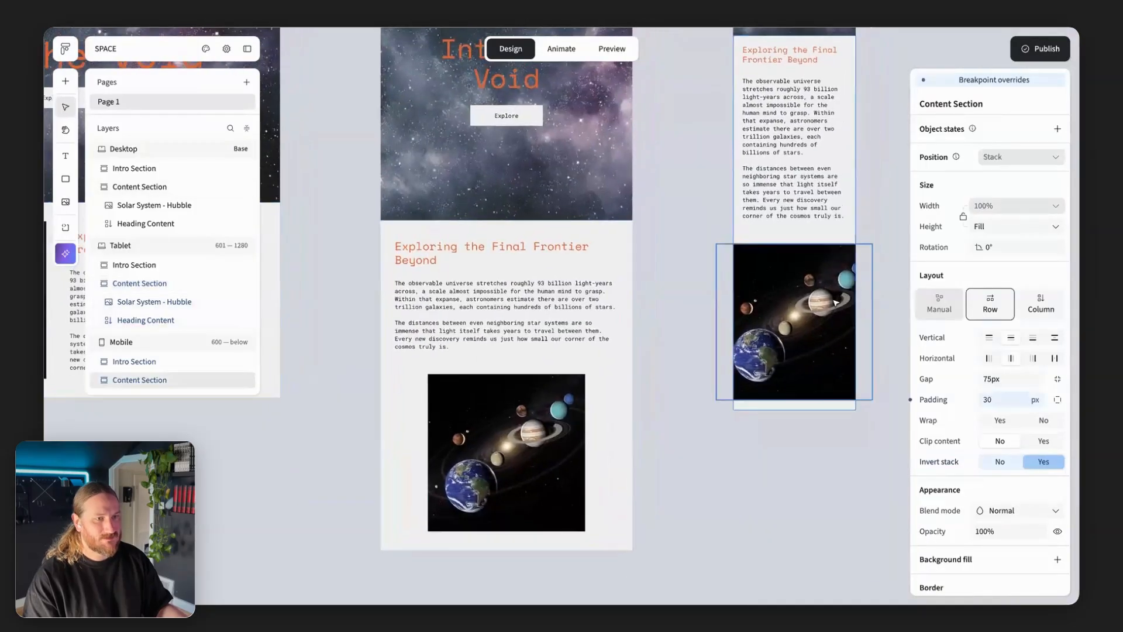
click(835, 302)
scroll(836, 303, up, 3)
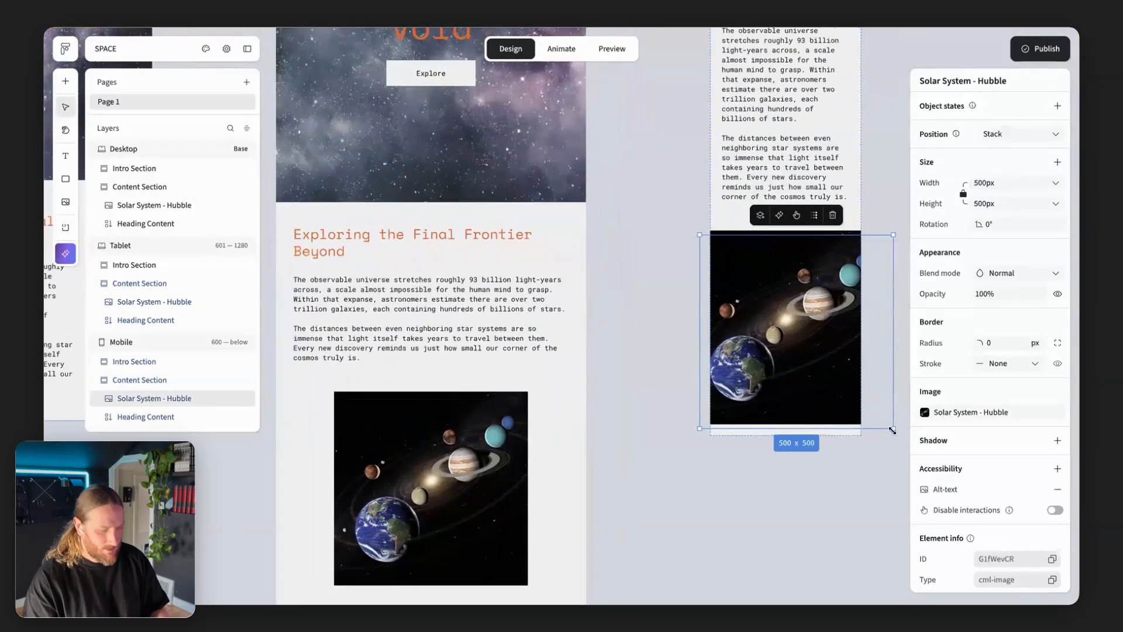
click(849, 506)
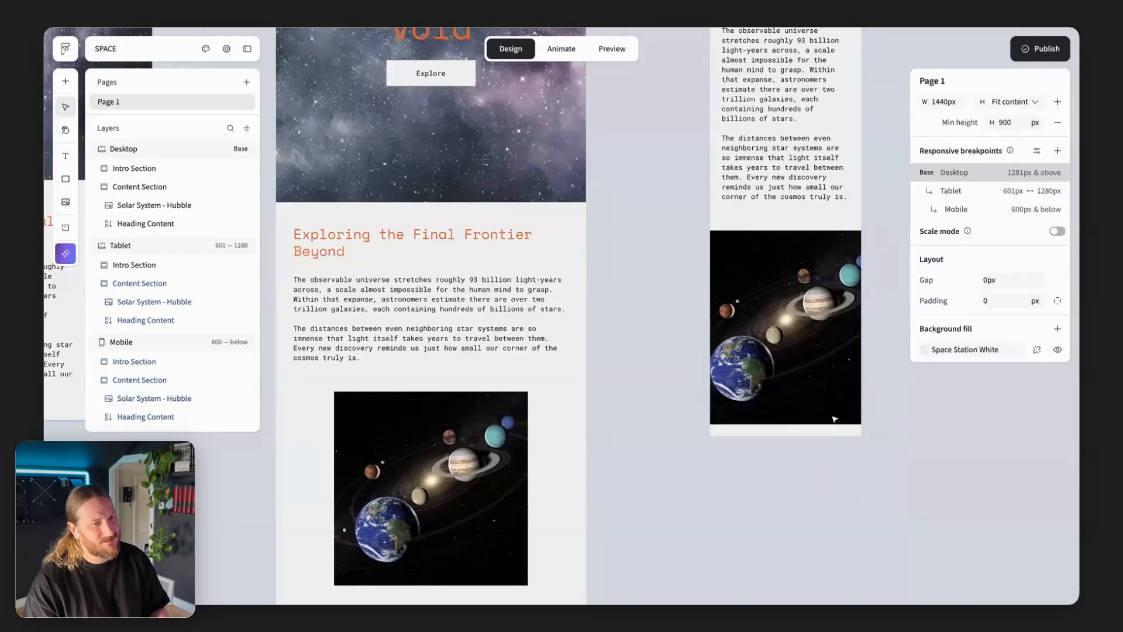
click(831, 404)
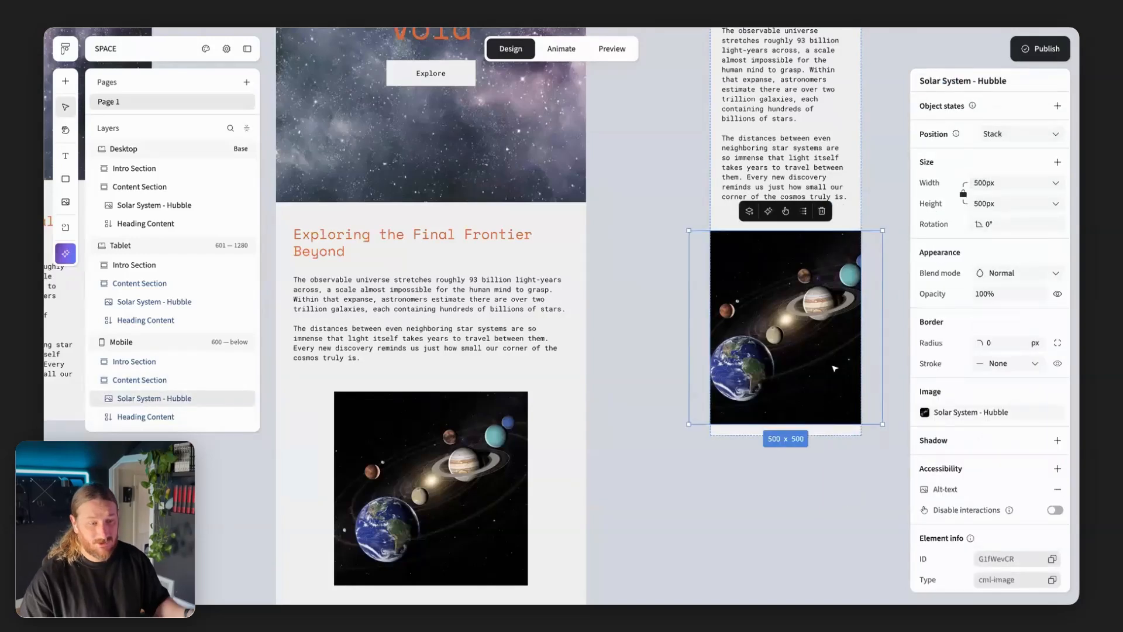
drag(883, 425, 851, 408)
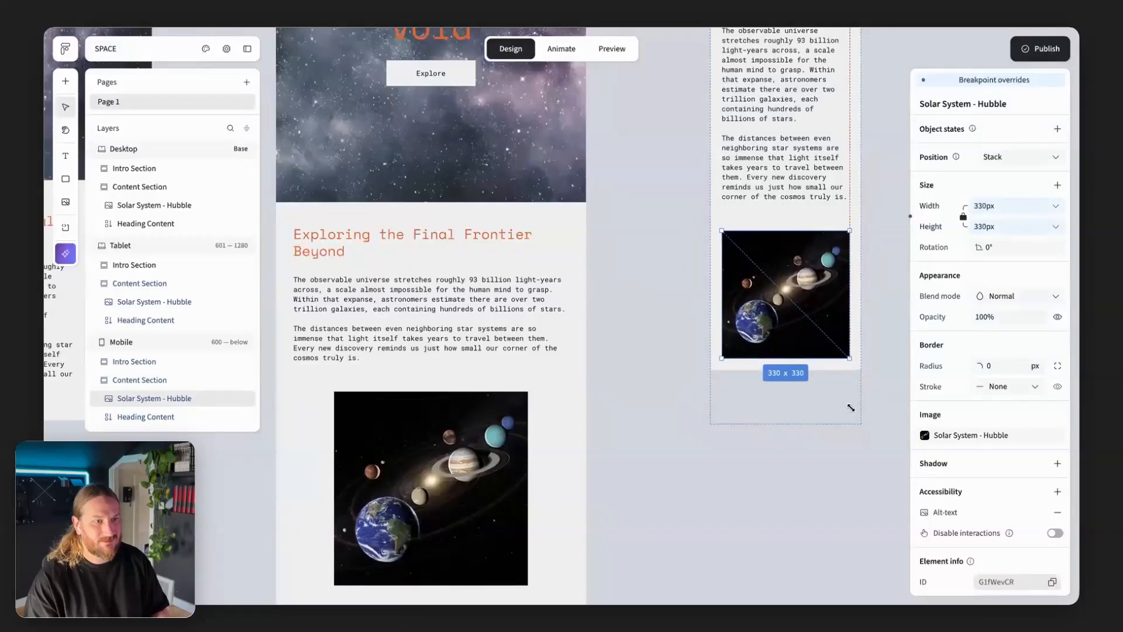
click(820, 471)
Duplicate the desktop Content Section, placing the copy directly below the original
scroll(824, 475, down, 3)
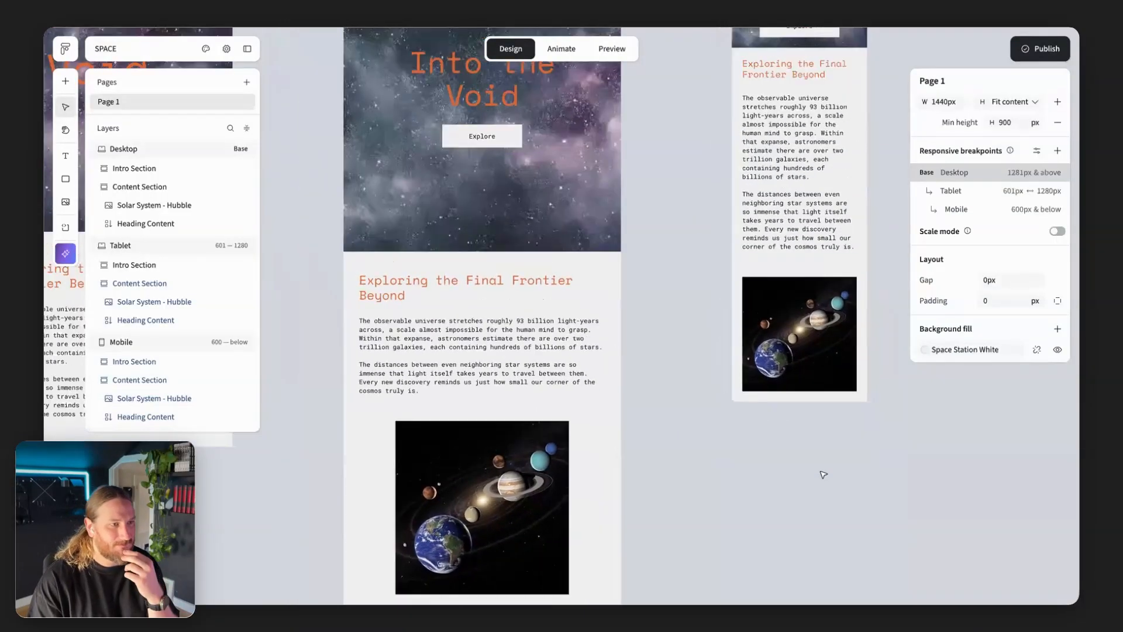
scroll(824, 474, left, 5)
scroll(822, 473, down, 2)
scroll(822, 474, left, 2)
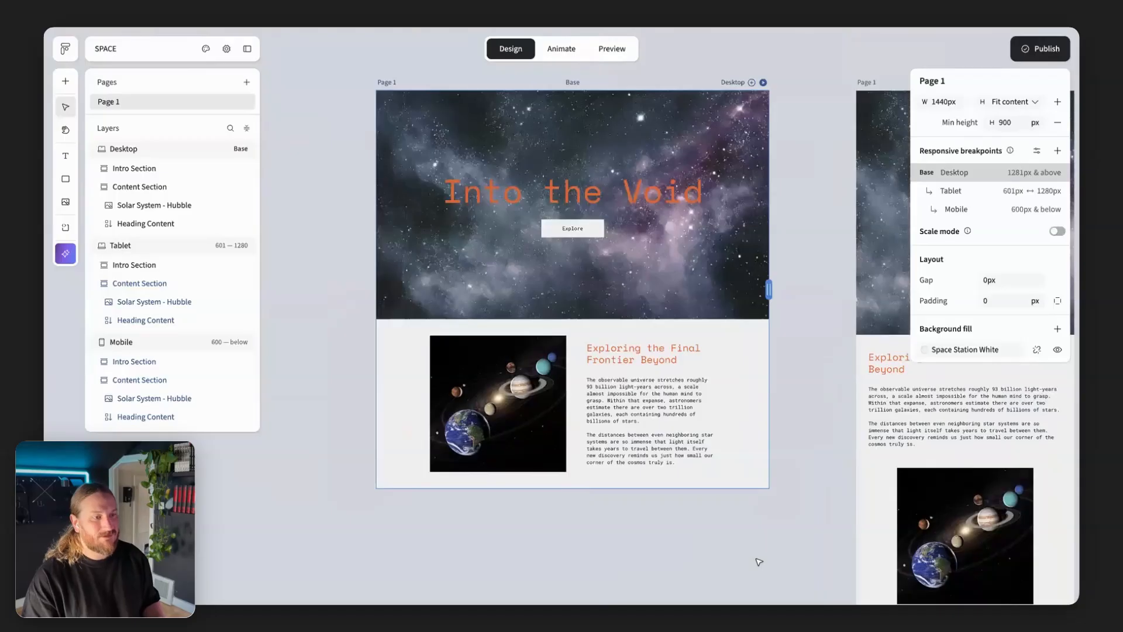
scroll(750, 525, down, 1)
click(743, 374)
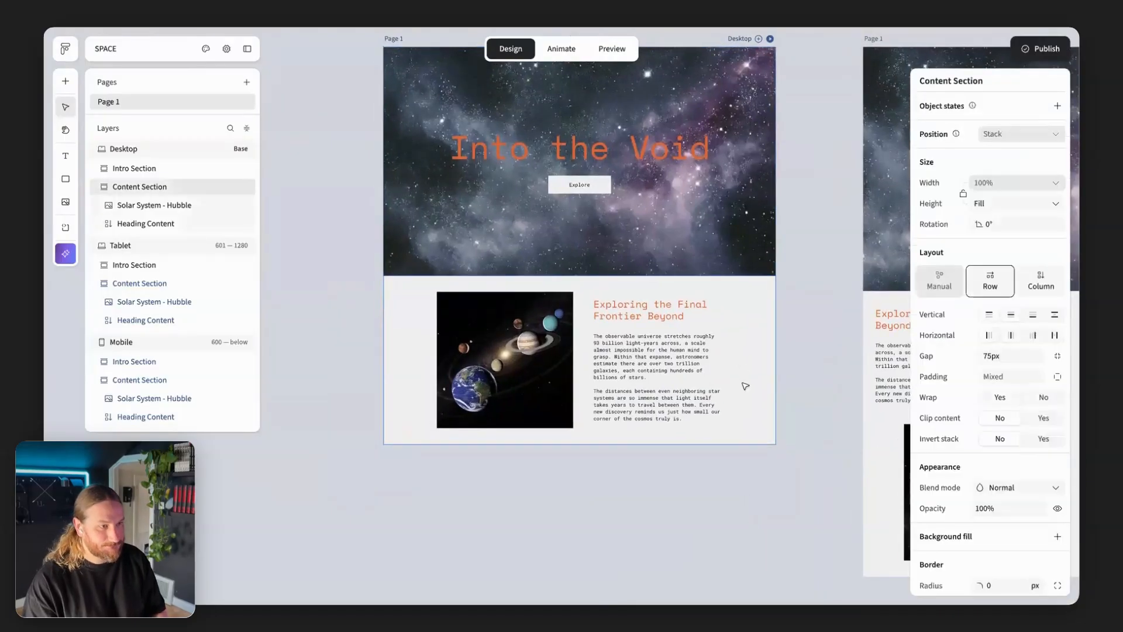
key(ctrl+d)
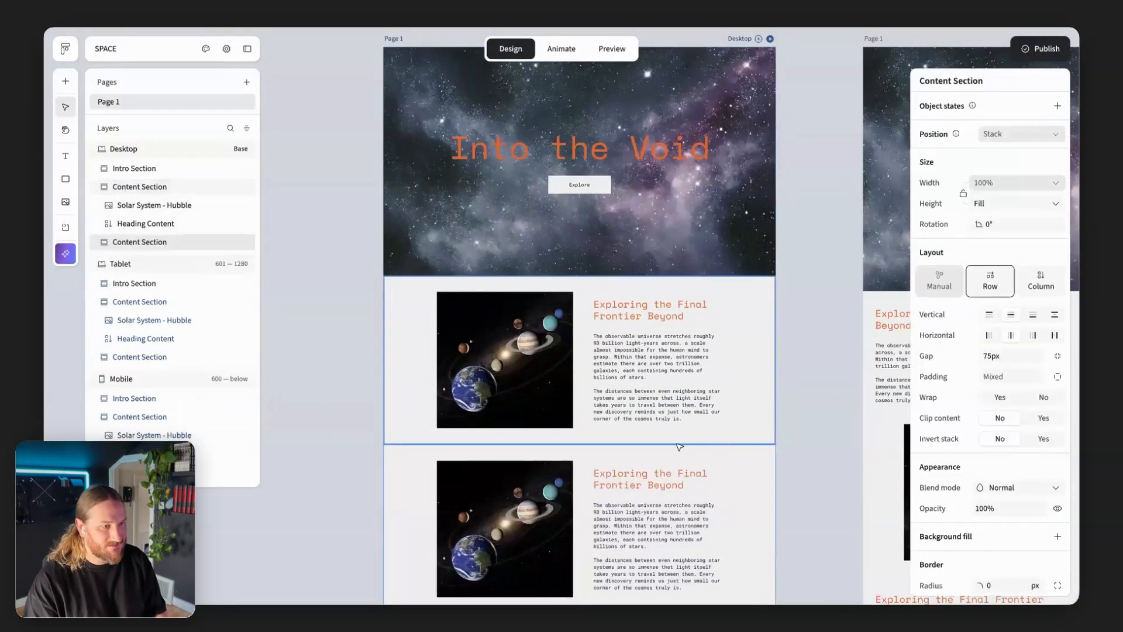
Have Flex AI rewrite the duplicated desktop section's heading with the prompt "Draft a heading about our solar system. 5 words."
scroll(585, 503, down, 2)
scroll(571, 543, down, 1)
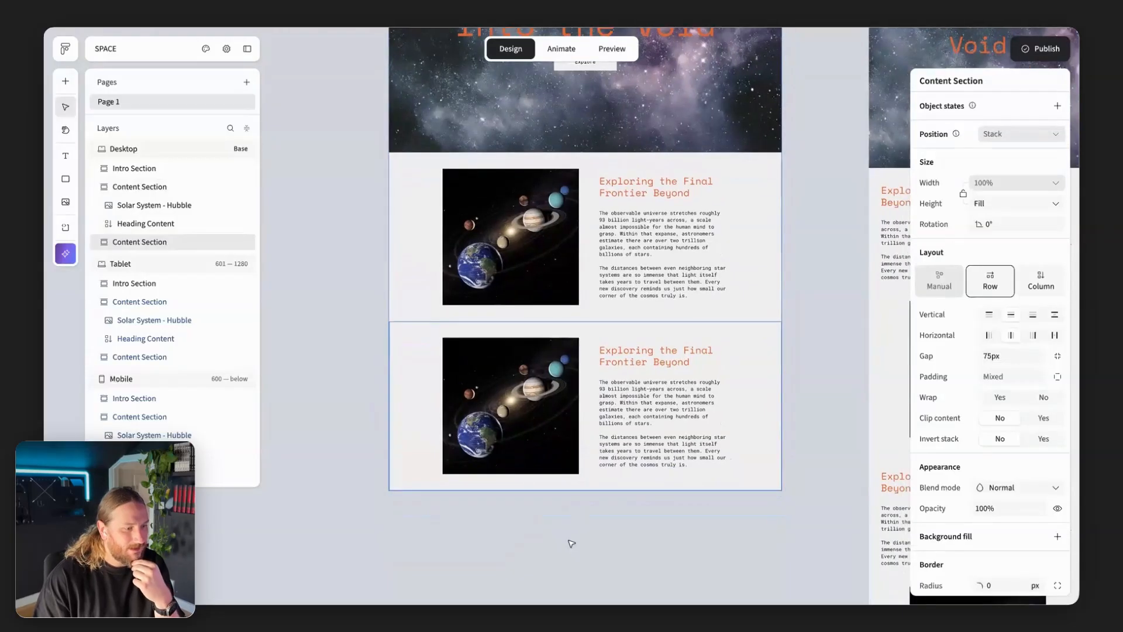
scroll(573, 497, down, 2)
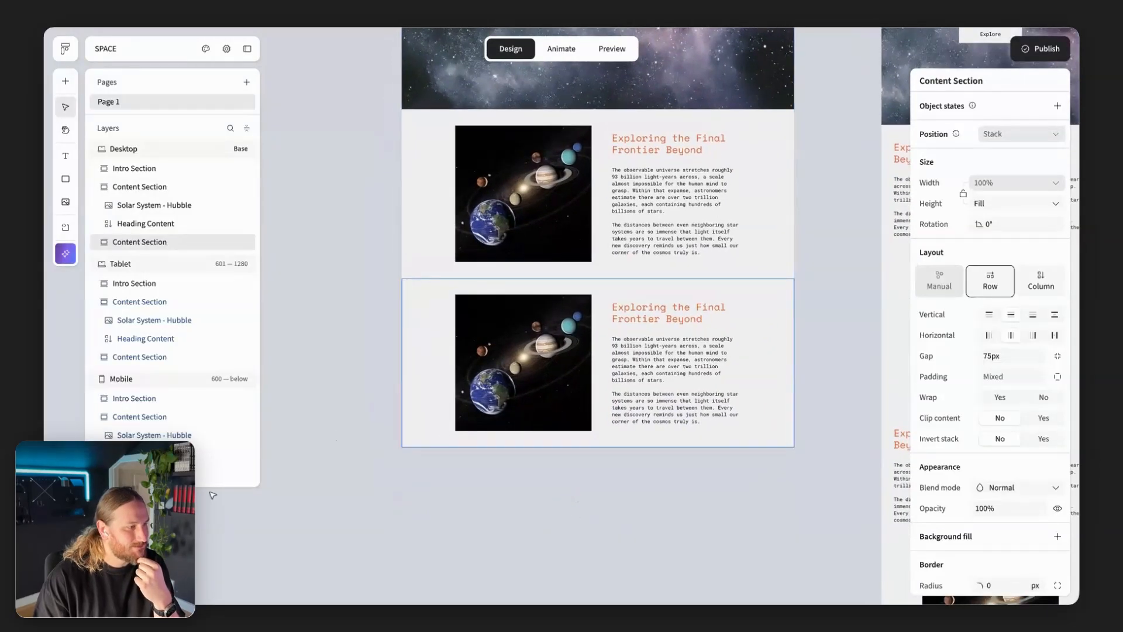
click(73, 253)
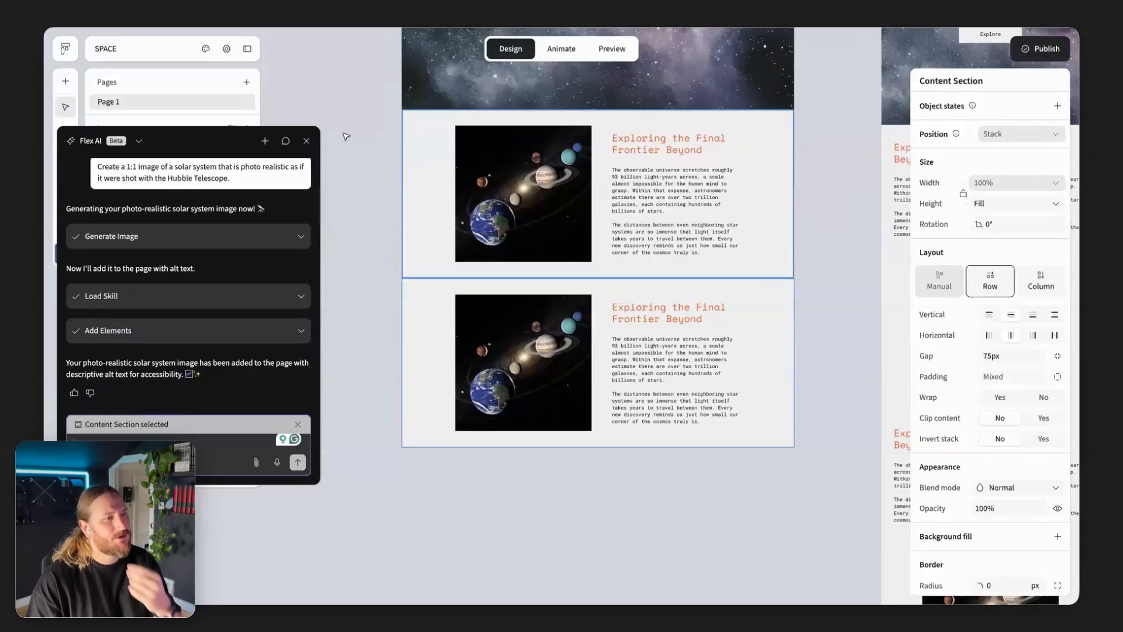
scroll(692, 325, up, 5)
click(691, 319)
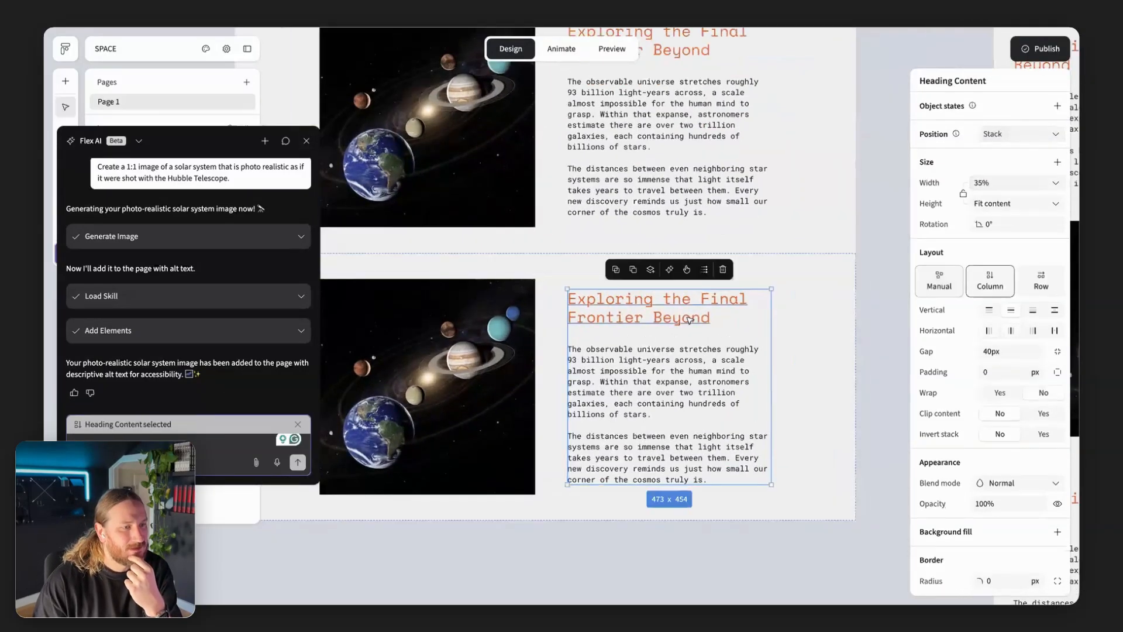
click(690, 319)
click(159, 439)
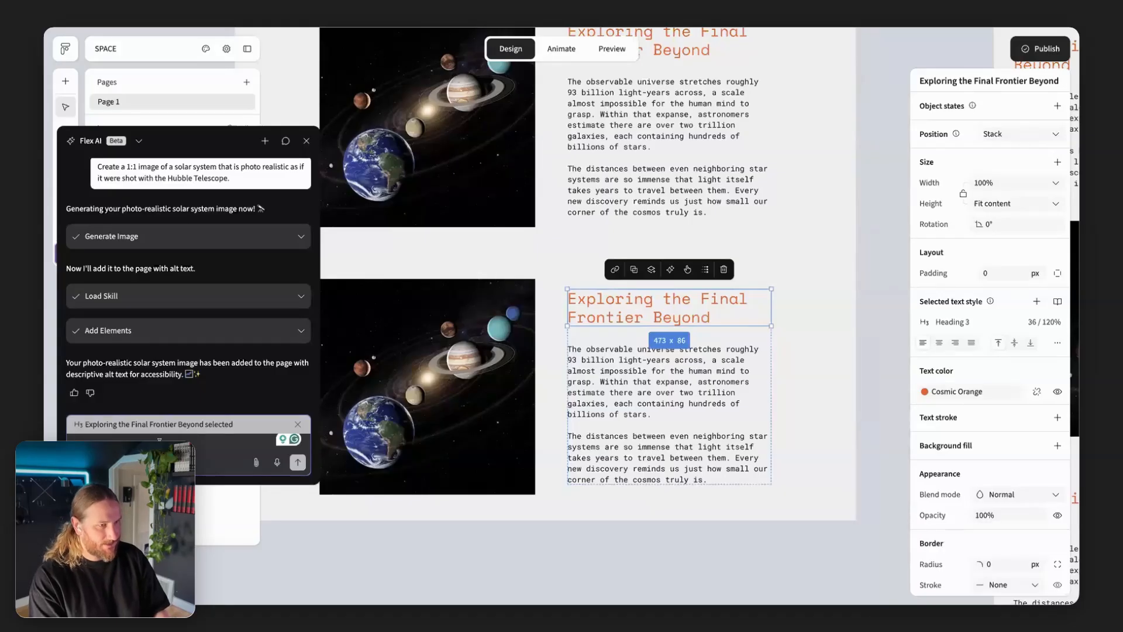
text(Crea)
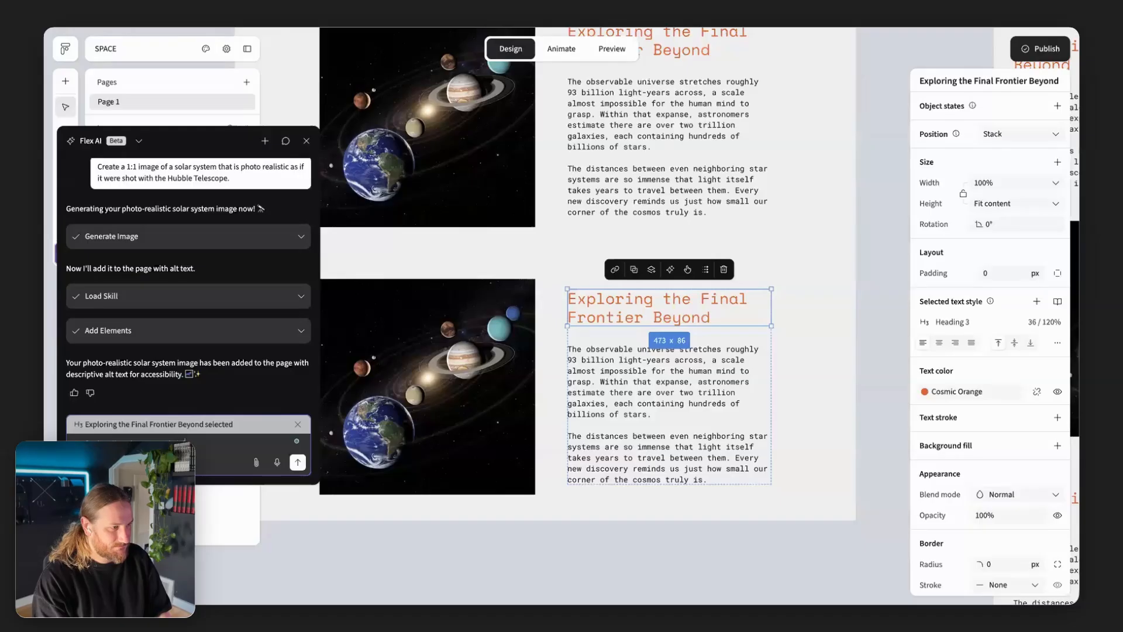
text(em.)
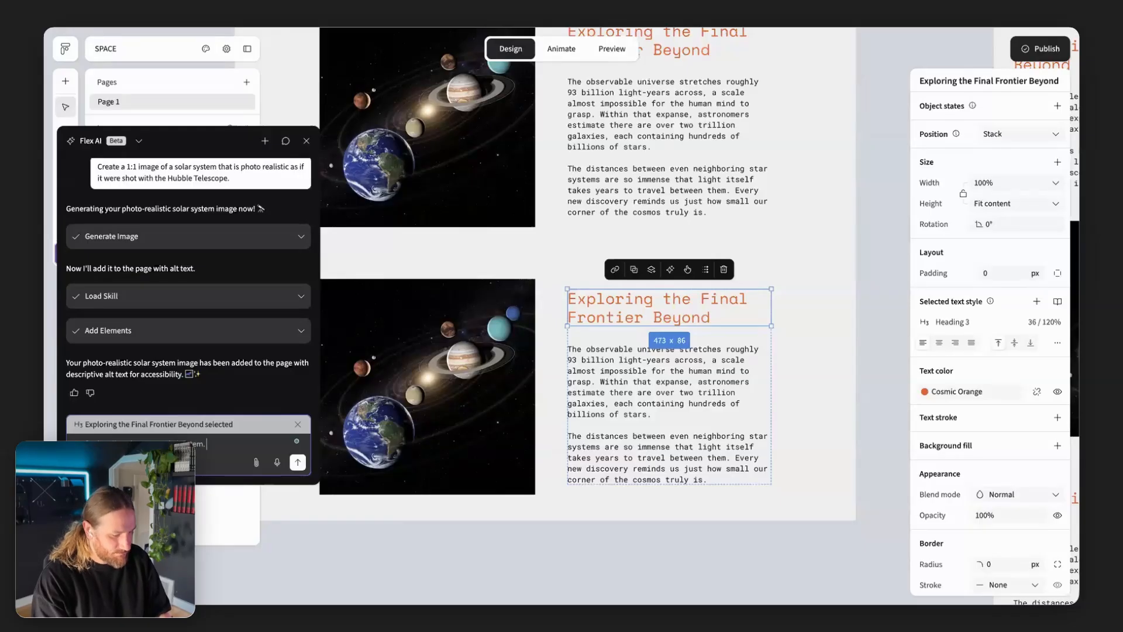
text( 5 words.)
key(Return)
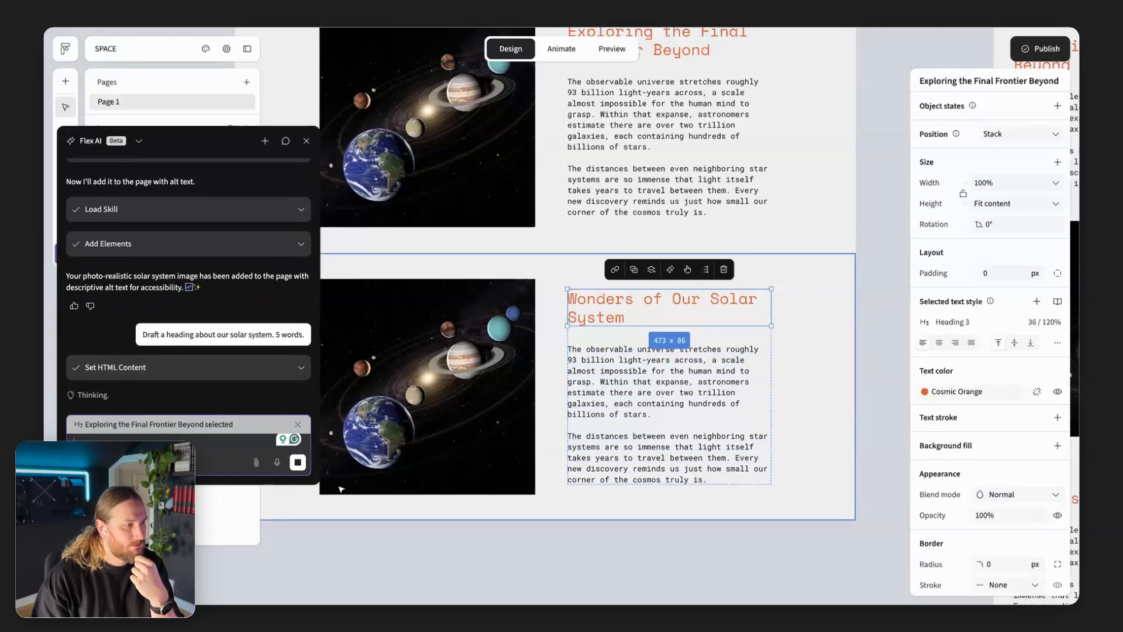
Have Flex AI rewrite the duplicated section's paragraph: "Draft six sentences about our solar system. Use an educational tone and include no em dashes."
scroll(688, 438, down, 2)
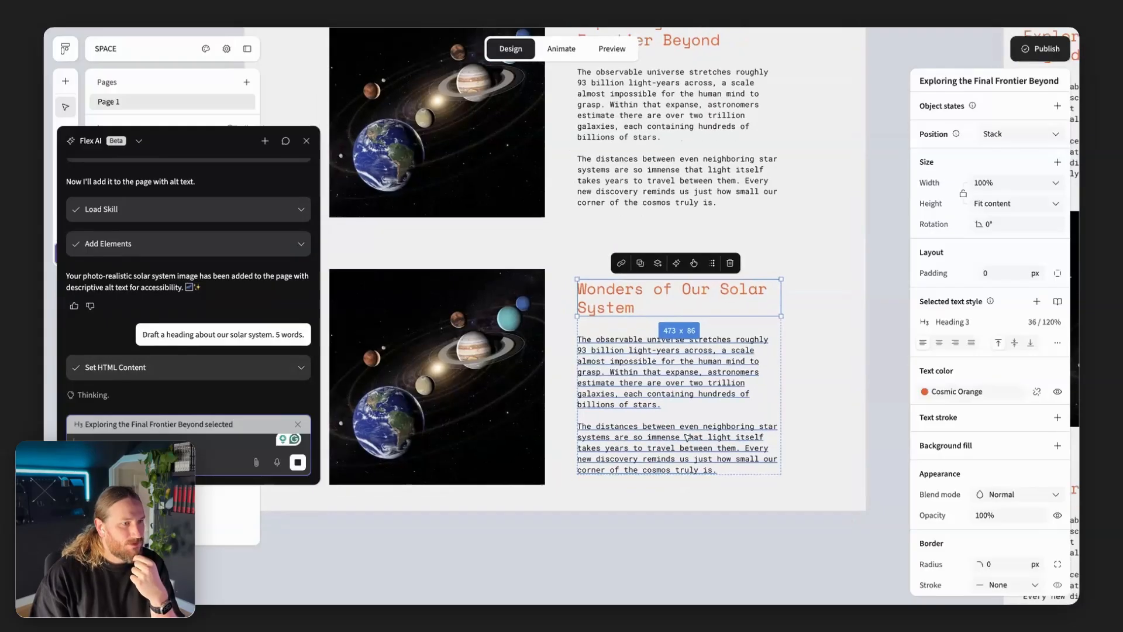
click(701, 329)
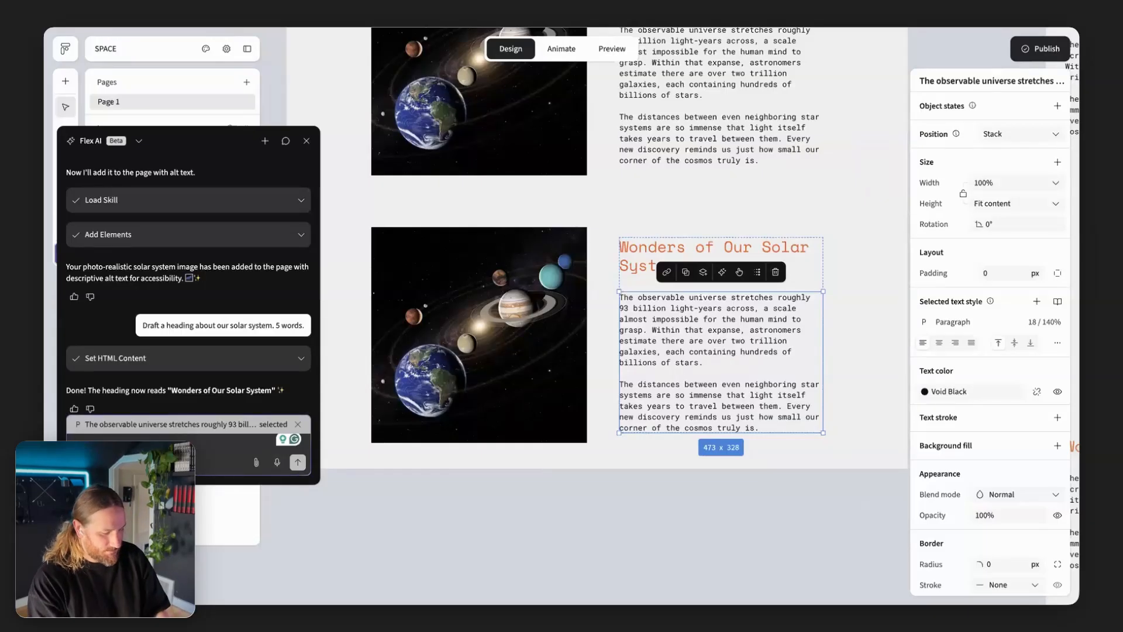
text(Dra)
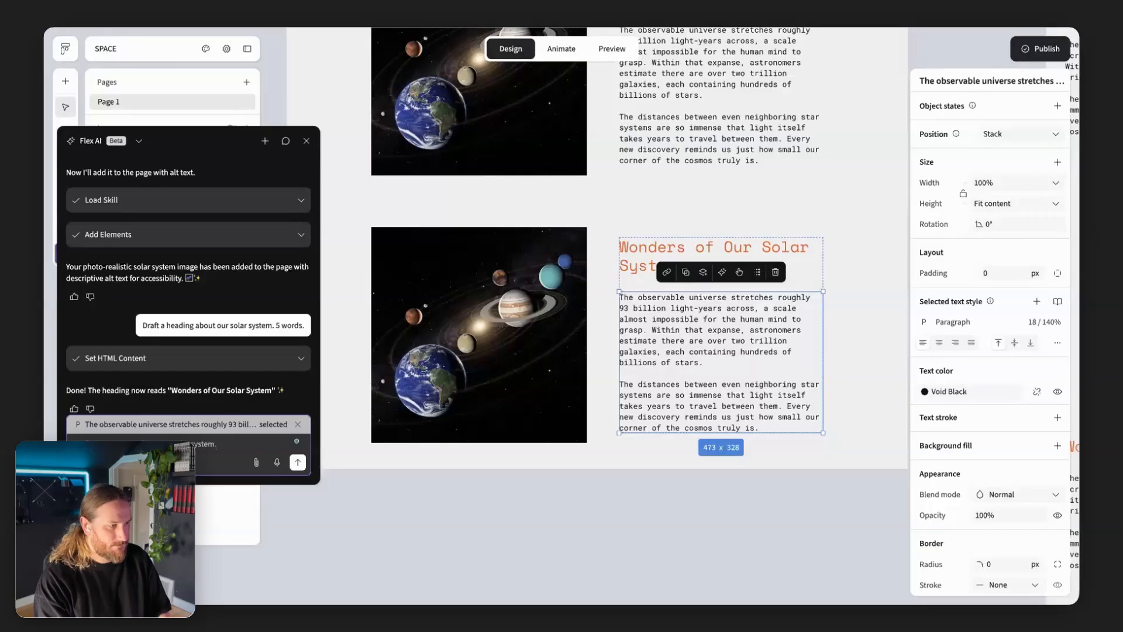
text(duca)
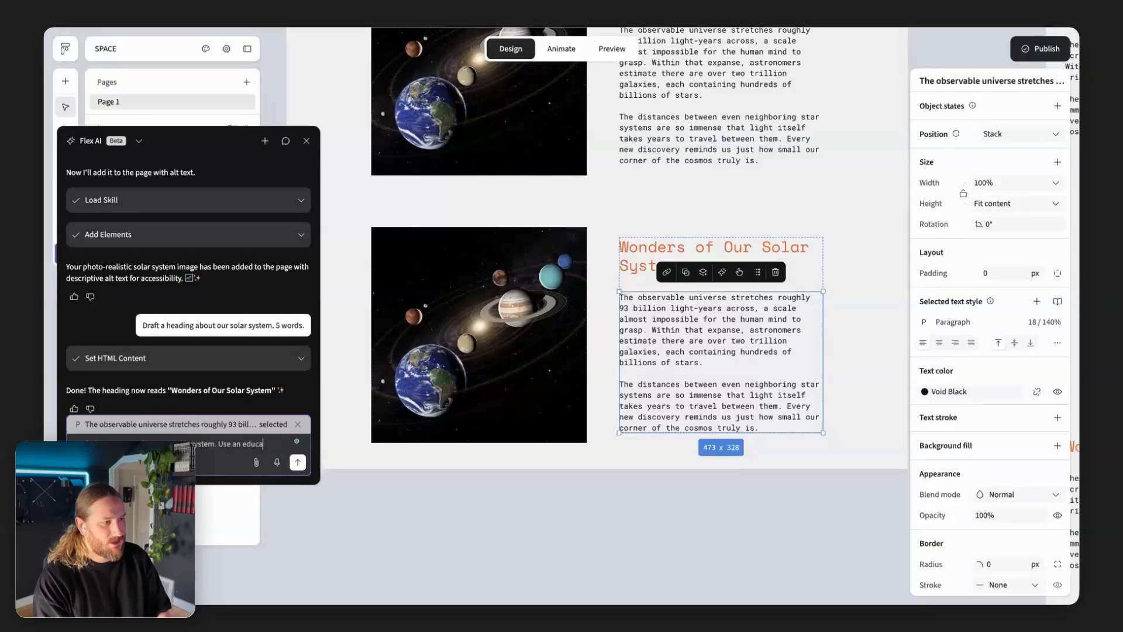
text(tional tone)
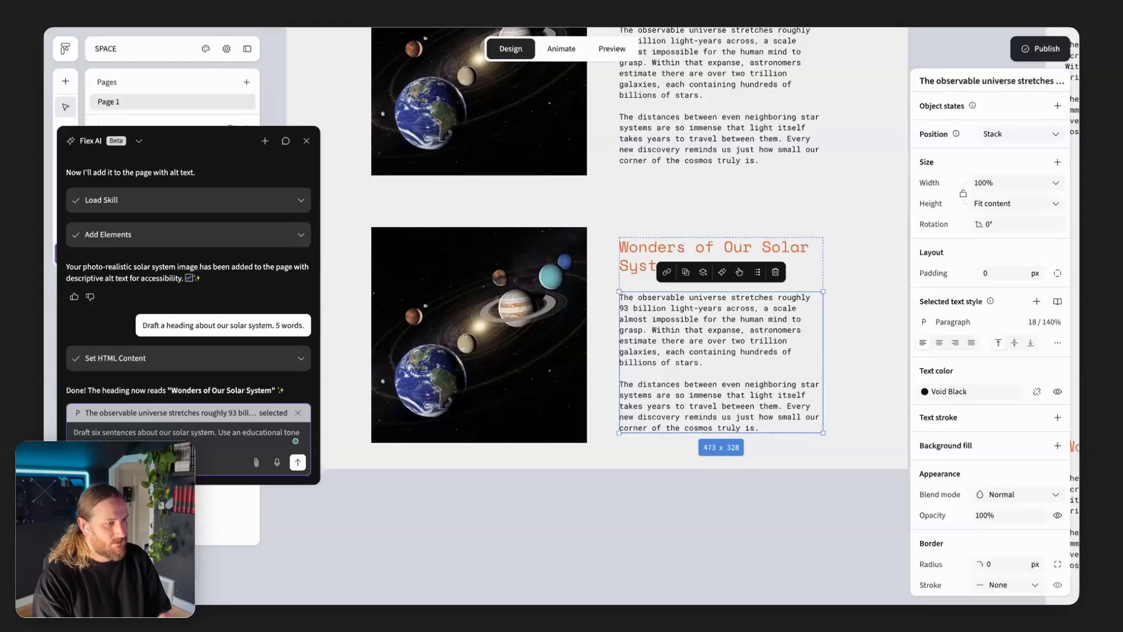
text(and include no em dashes.)
key(Return)
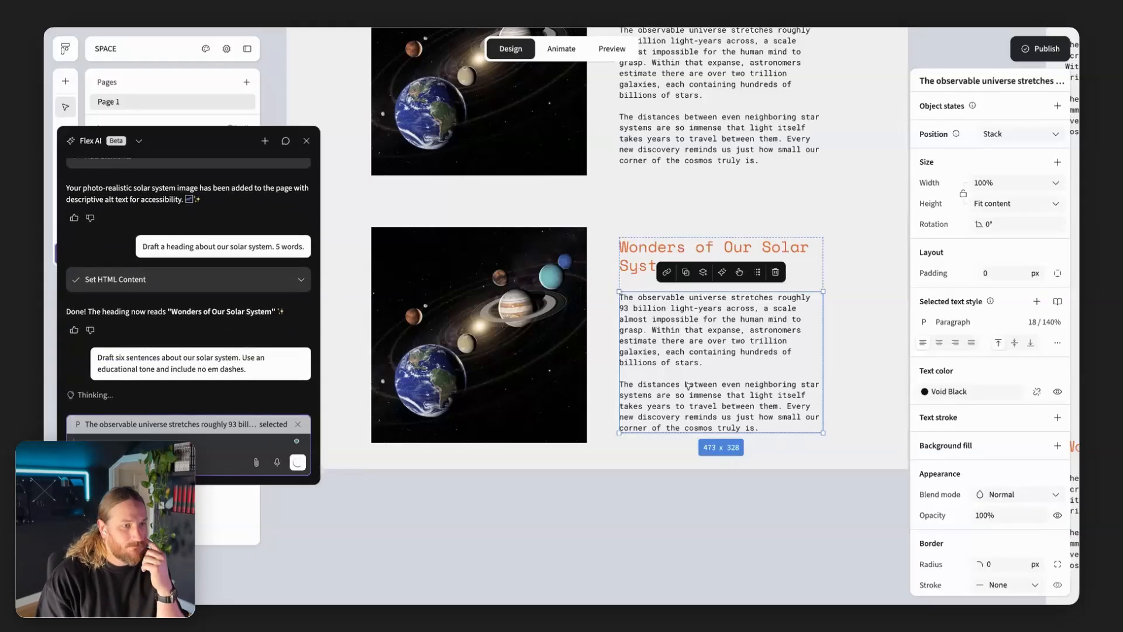
scroll(689, 385, up, 1)
scroll(690, 385, down, 3)
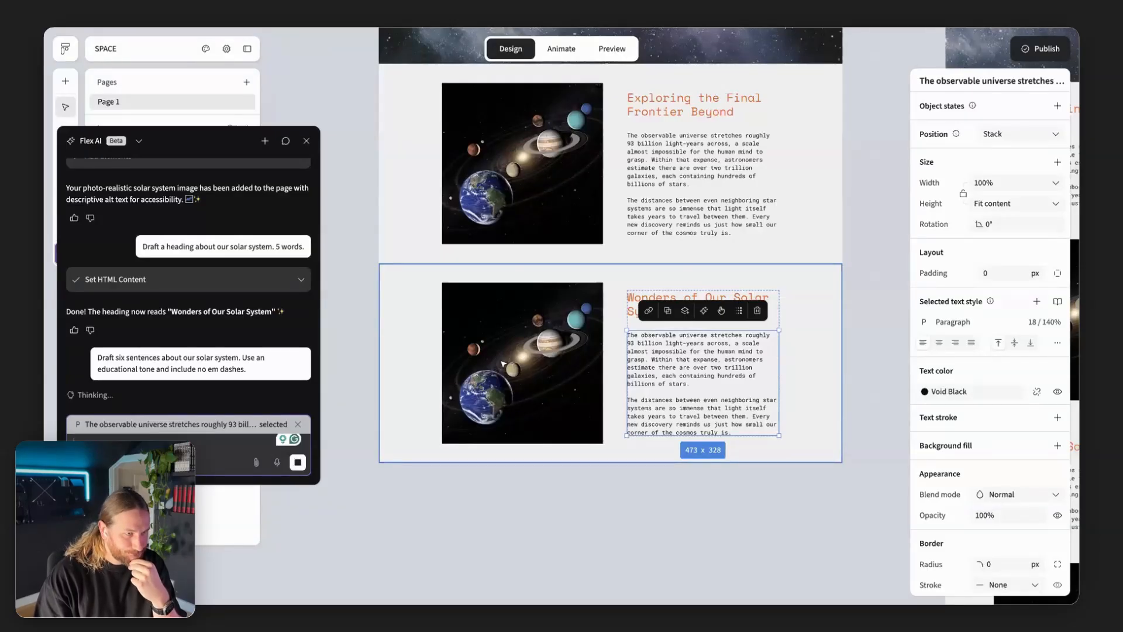
scroll(504, 364, right, 5)
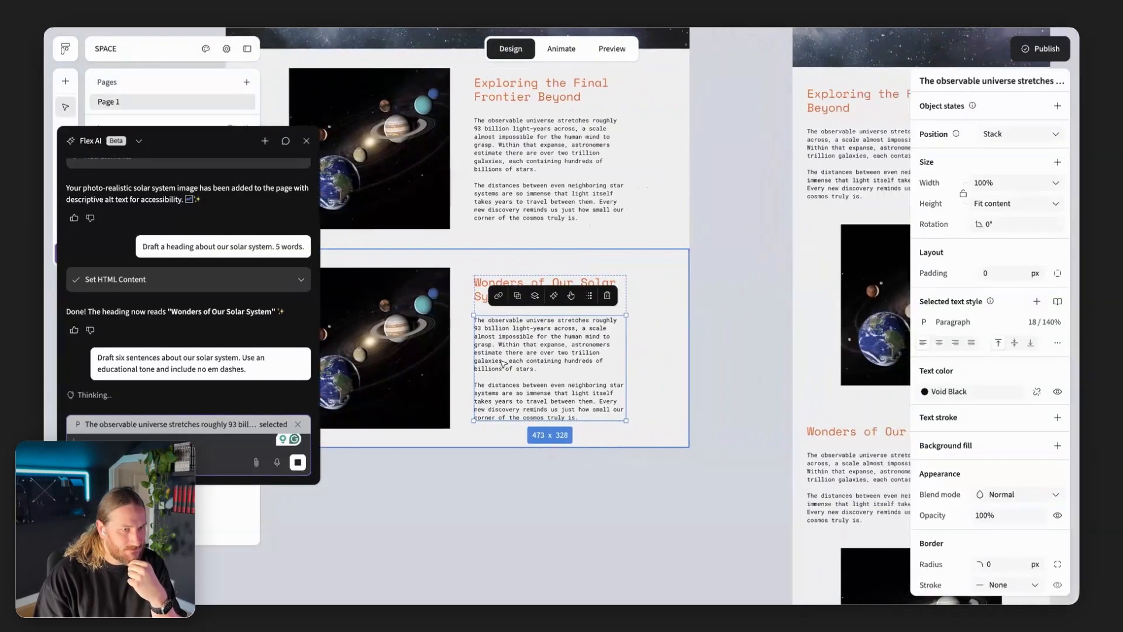
scroll(503, 364, left, 3)
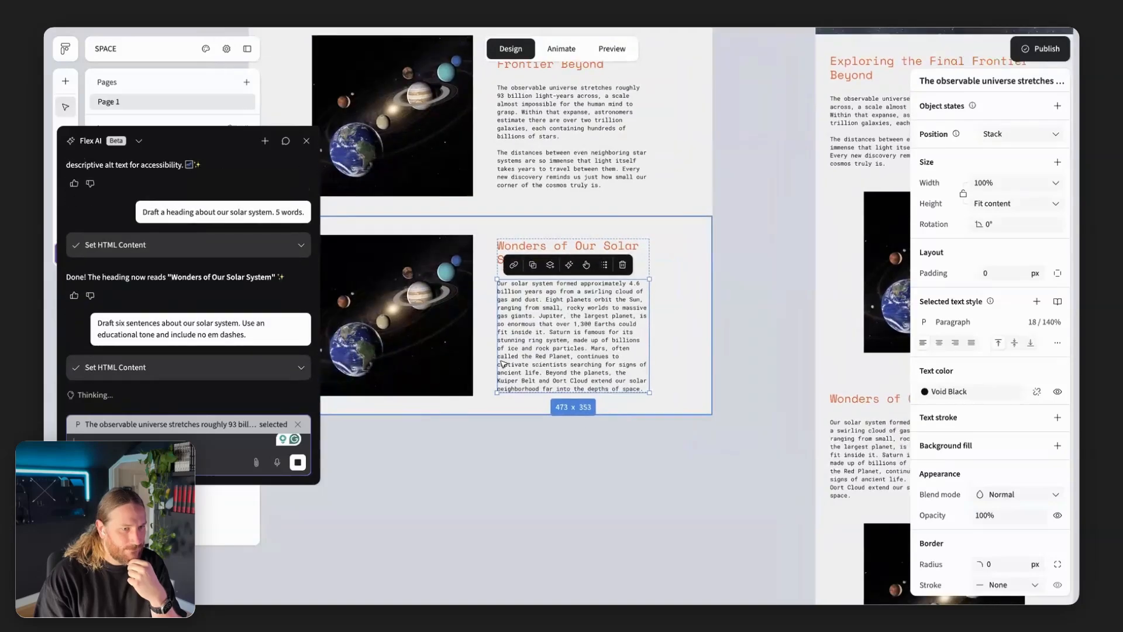
scroll(503, 364, right, 10)
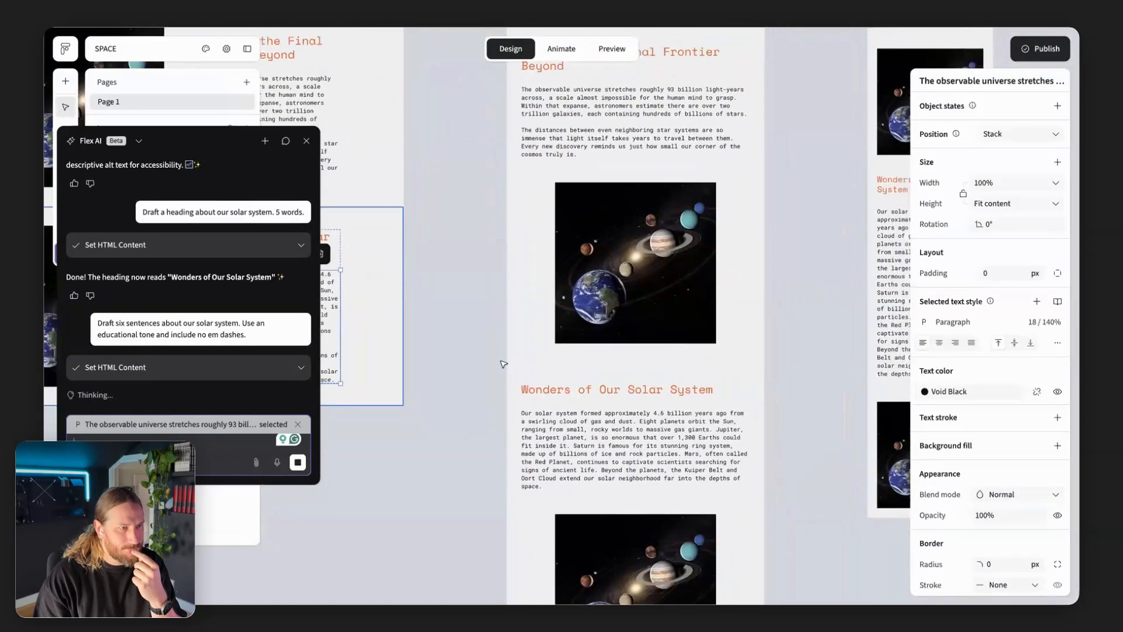
click(545, 302)
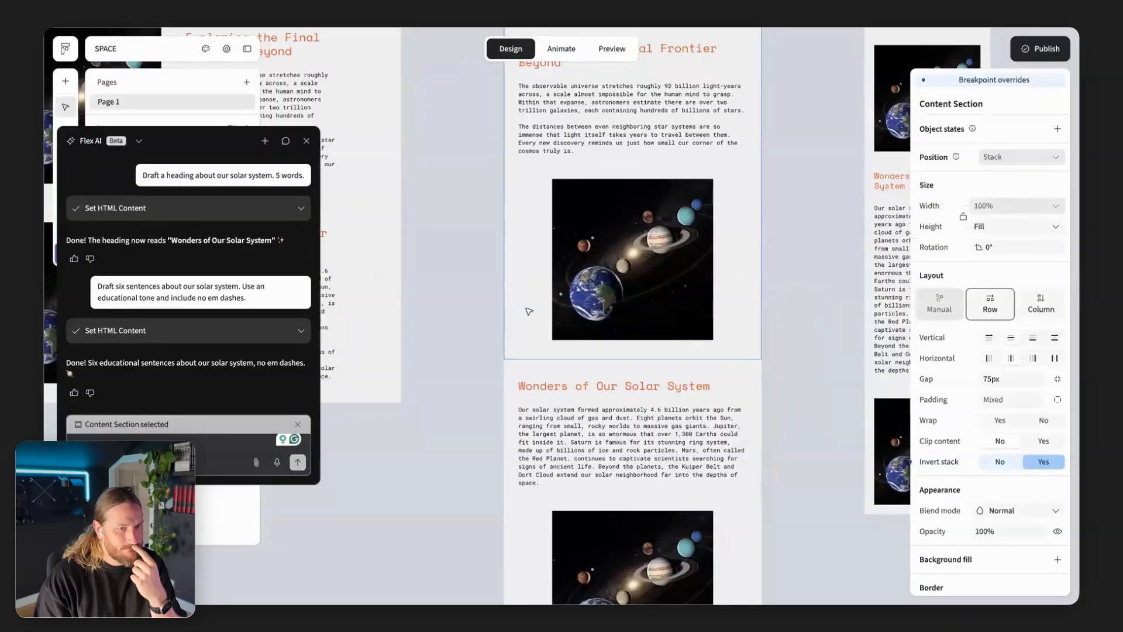
scroll(529, 311, left, 5)
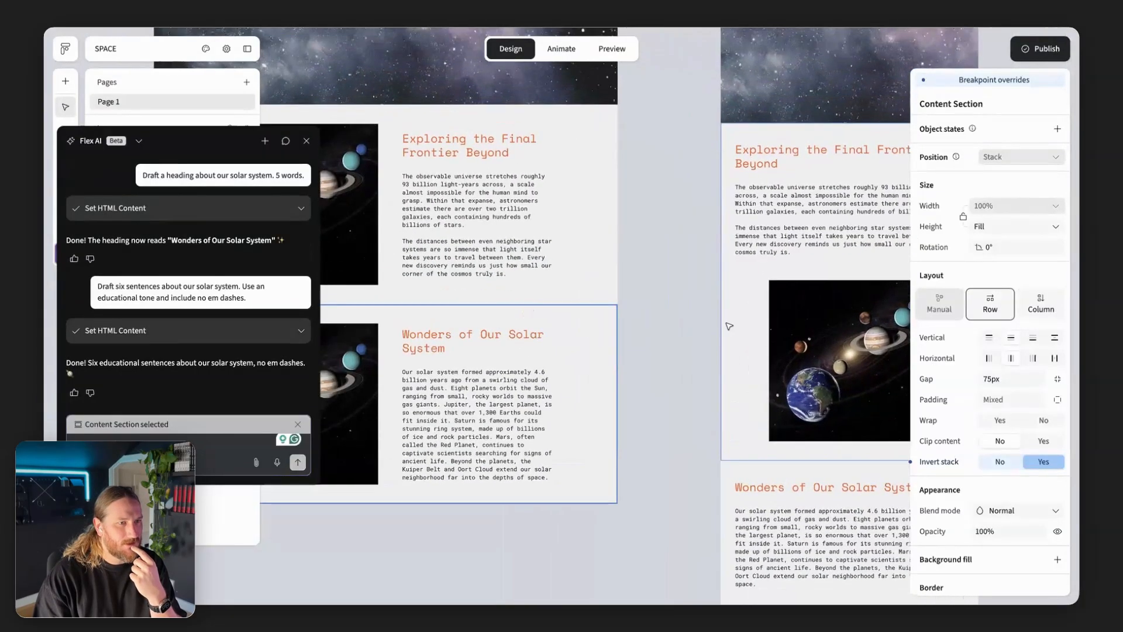
click(1058, 400)
click(652, 366)
scroll(661, 354, right, 2)
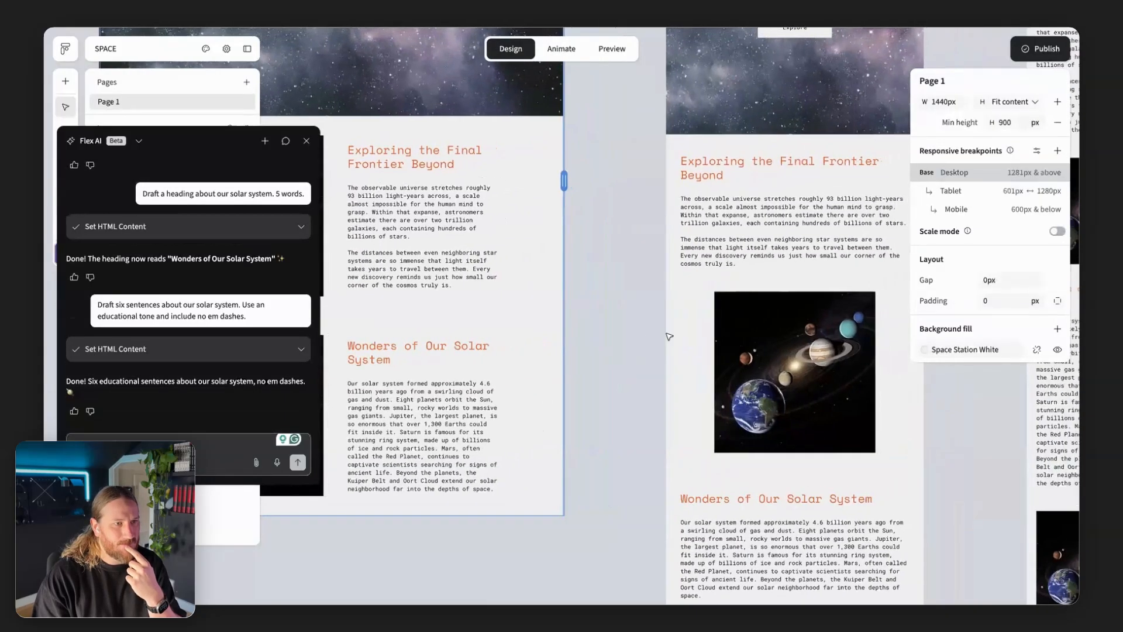
Set the left and right padding of the first tablet Content Section to 30 px
click(670, 335)
scroll(629, 352, right, 2)
scroll(625, 352, down, 1)
scroll(589, 240, up, 1)
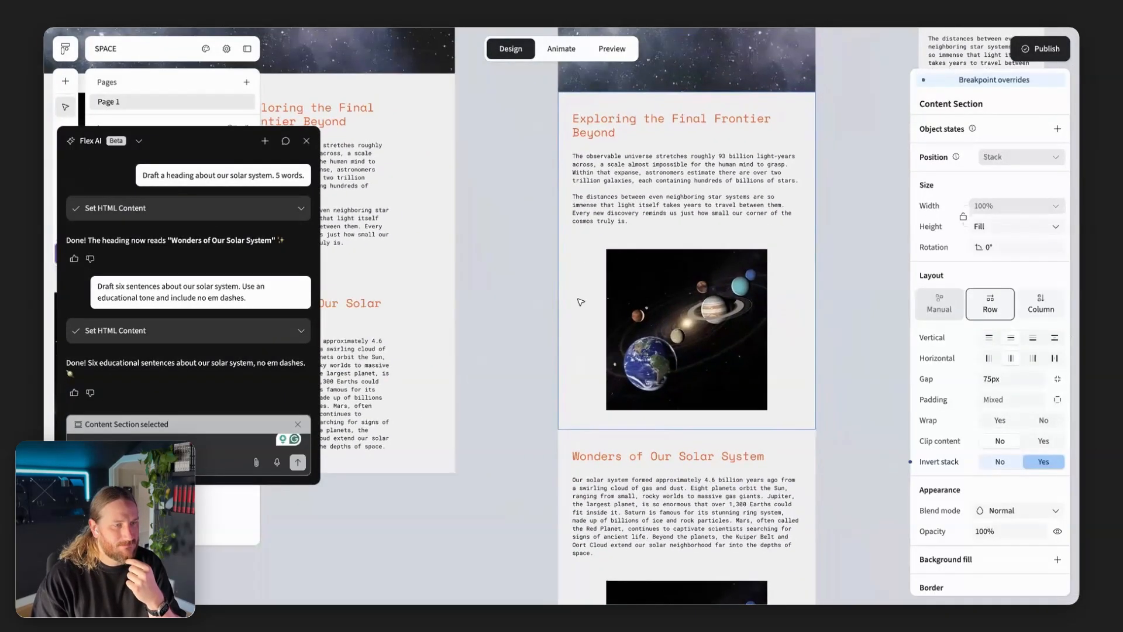
click(1057, 401)
click(858, 400)
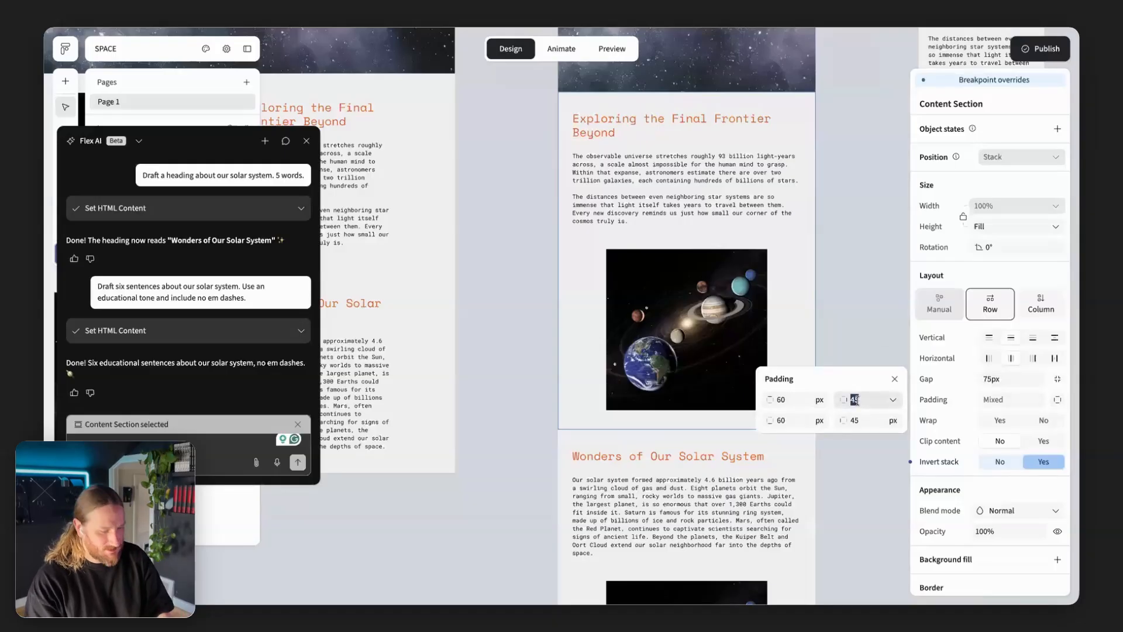
text(30)
click(853, 420)
text(3)
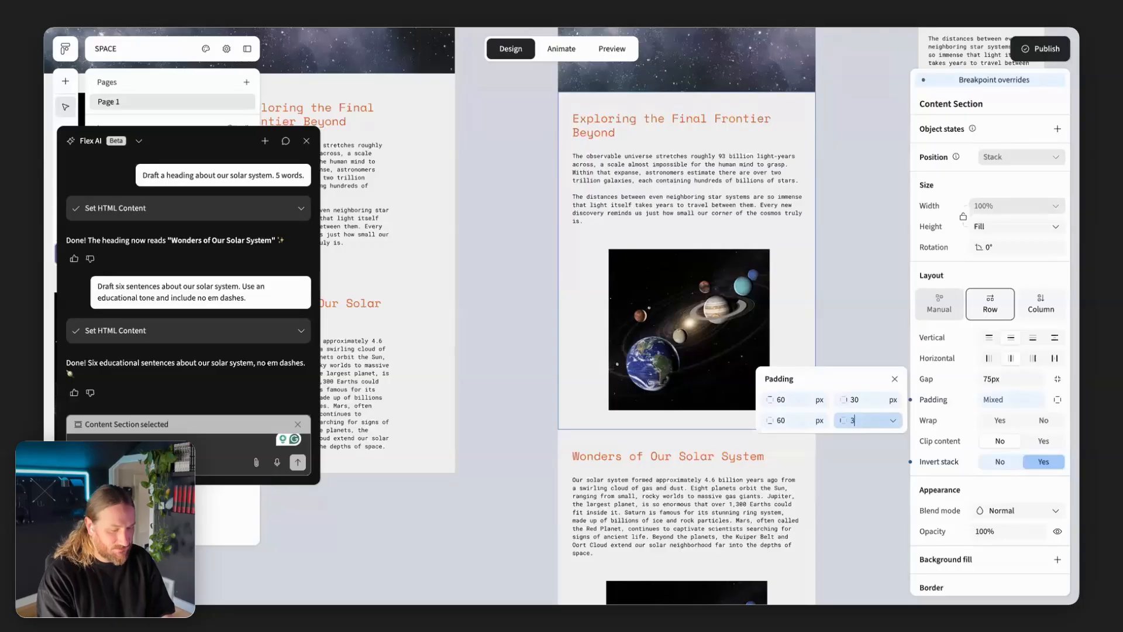
text(0)
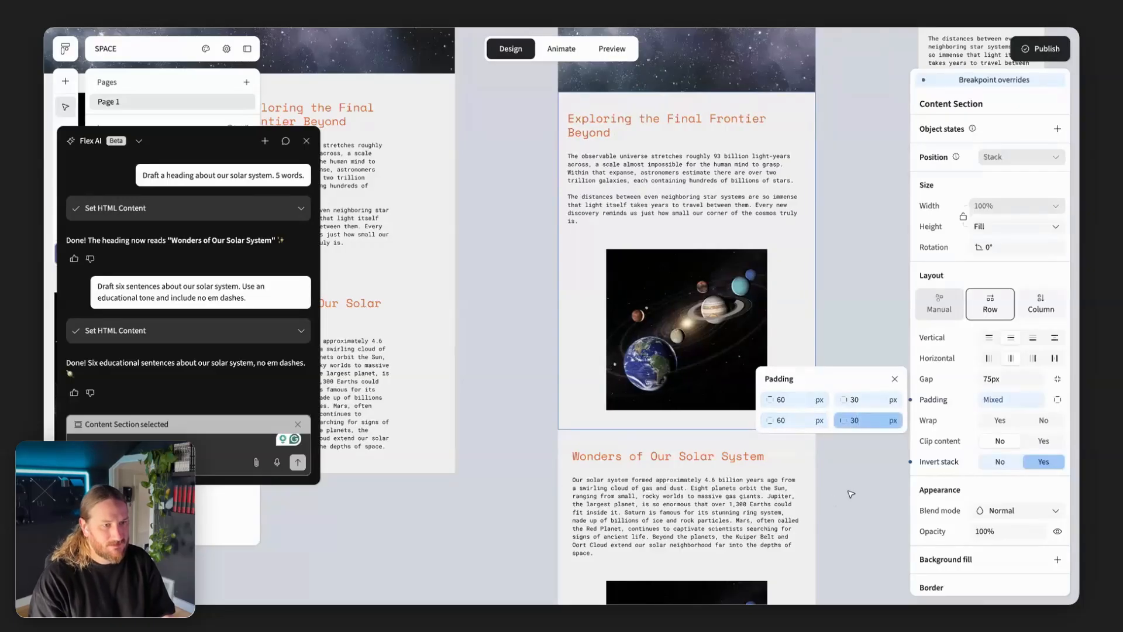
click(855, 493)
Compare the content sections' layout across the tablet, mobile and desktop breakpoints
scroll(855, 493, right, 4)
scroll(776, 297, up, 3)
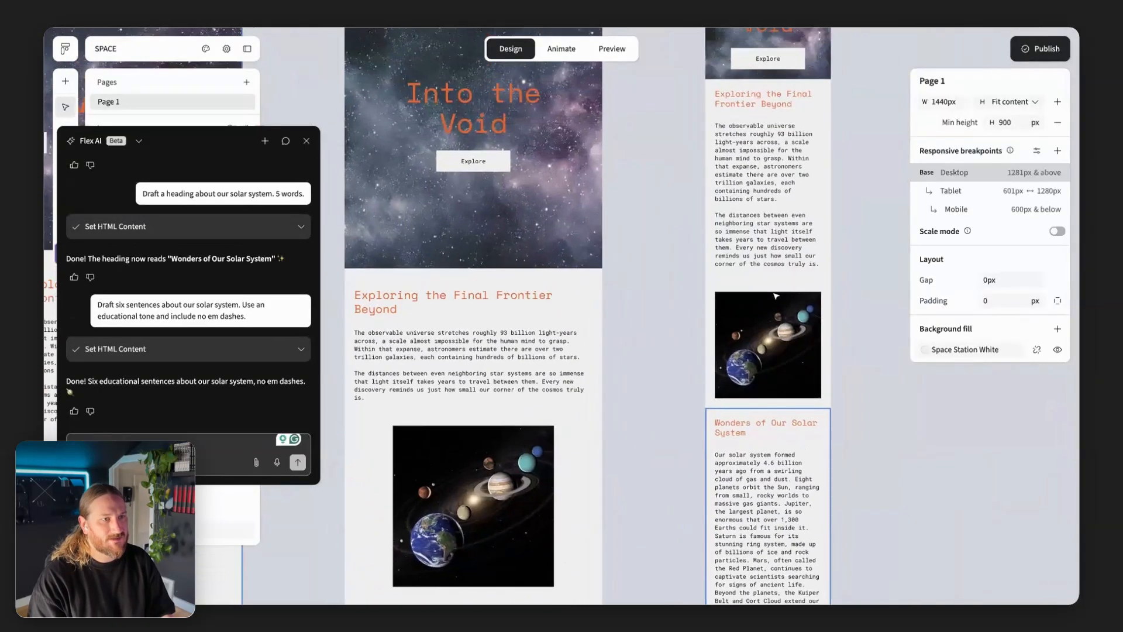
scroll(776, 297, down, 1)
scroll(777, 296, left, 2)
scroll(776, 297, down, 5)
scroll(776, 297, left, 5)
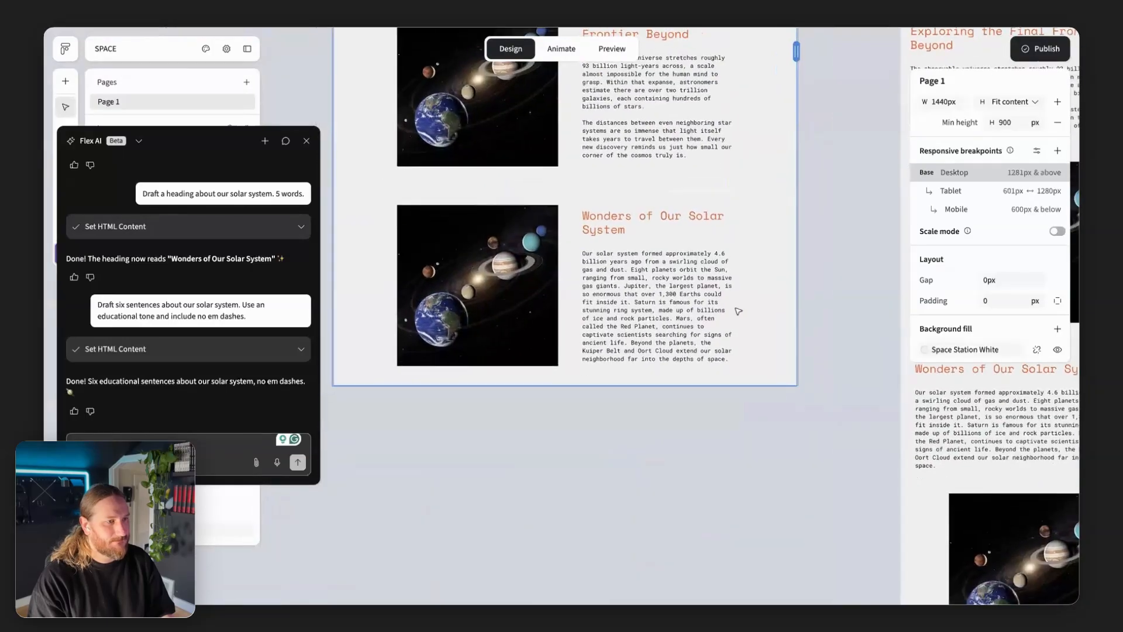
Split the desktop solar system text into three paragraphs, with blank lines before "Saturn is famous" and "Beyond the planets"
scroll(619, 317, up, 3)
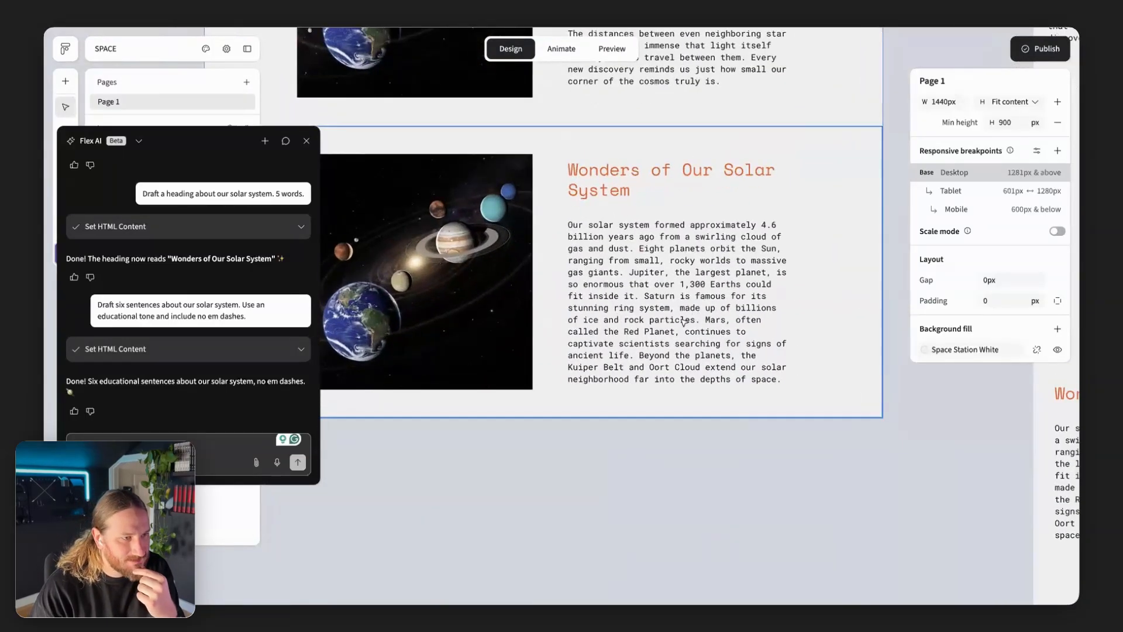
click(647, 299)
click(646, 297)
click(646, 296)
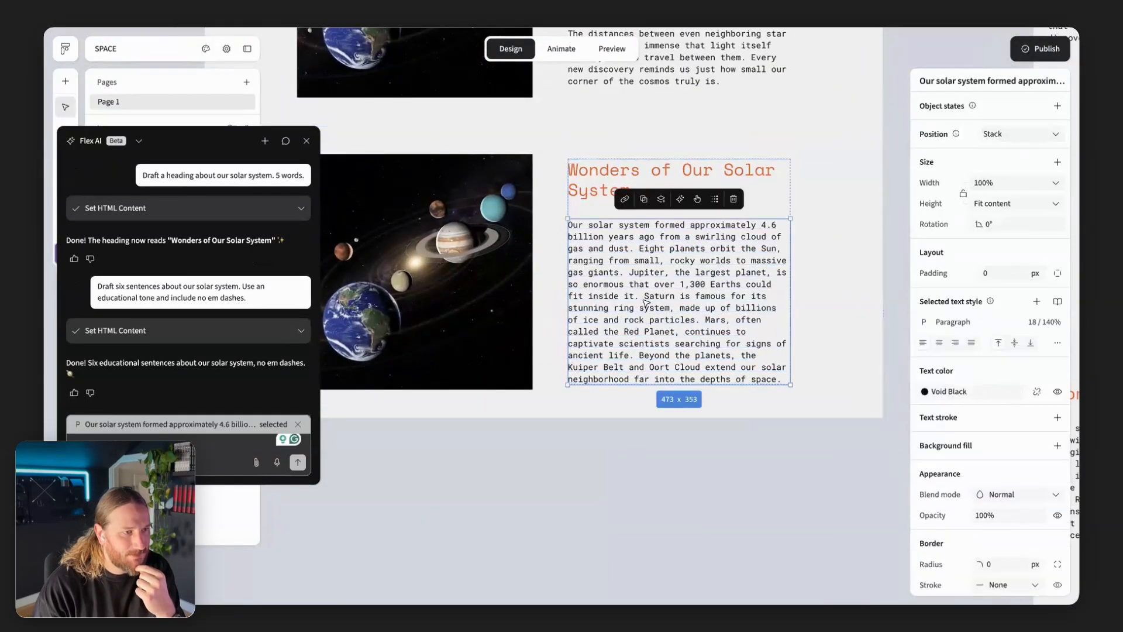
click(645, 297)
key(Return)
key(Return)
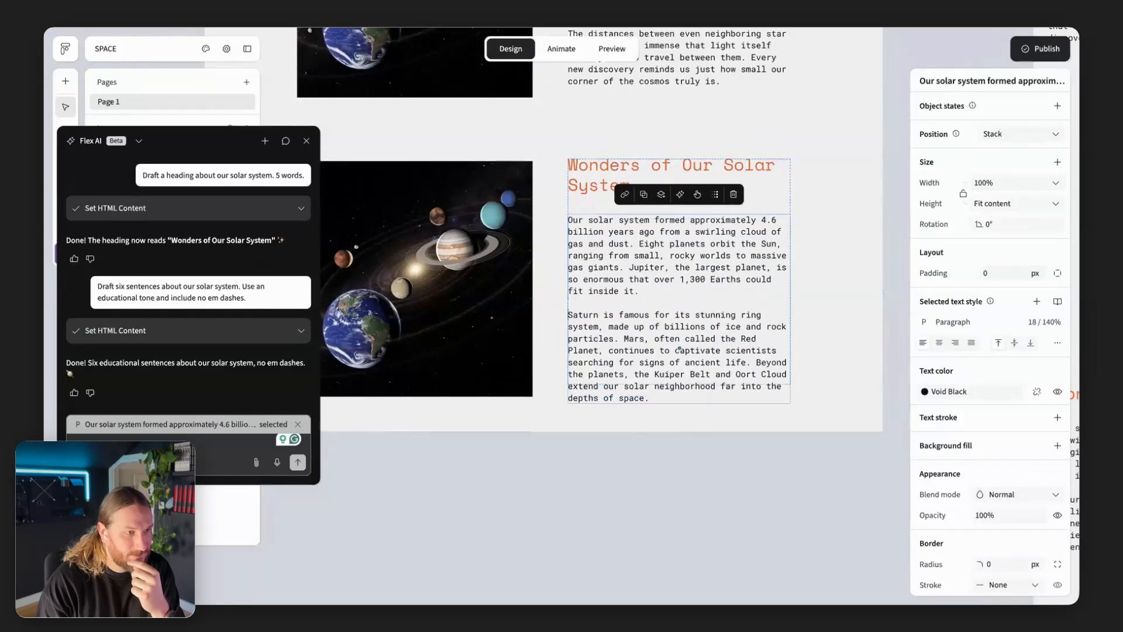
click(757, 363)
key(BackSpace)
key(Return)
key(Return)
click(678, 513)
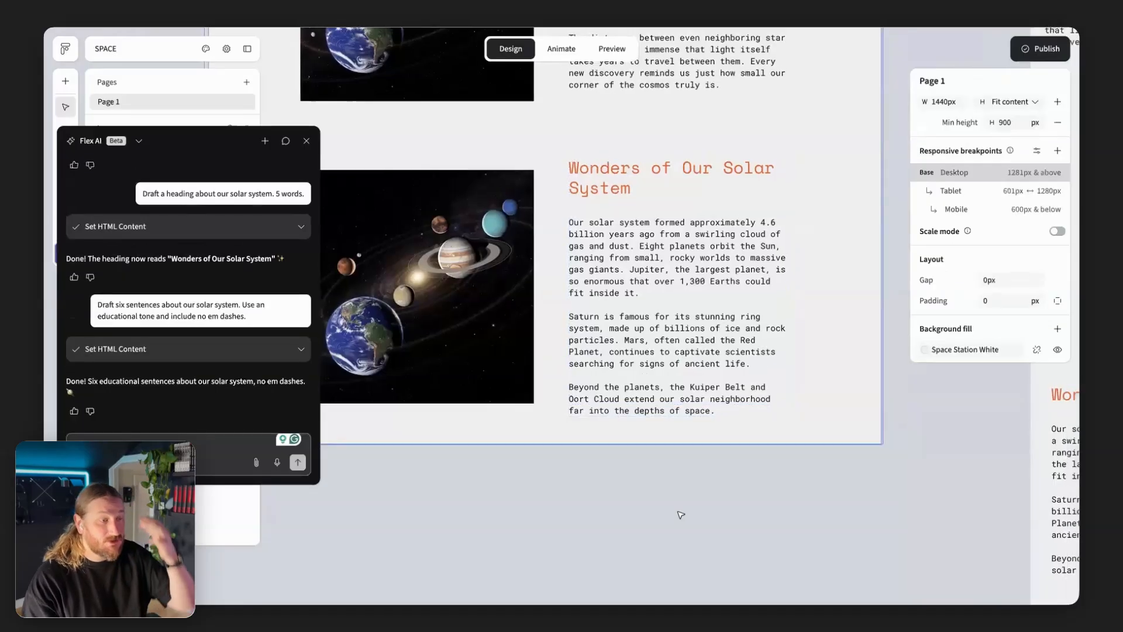
Set the height of the desktop "Wonders of Our Solar System" Content Section to Fit content
scroll(680, 515, down, 2)
scroll(680, 515, left, 2)
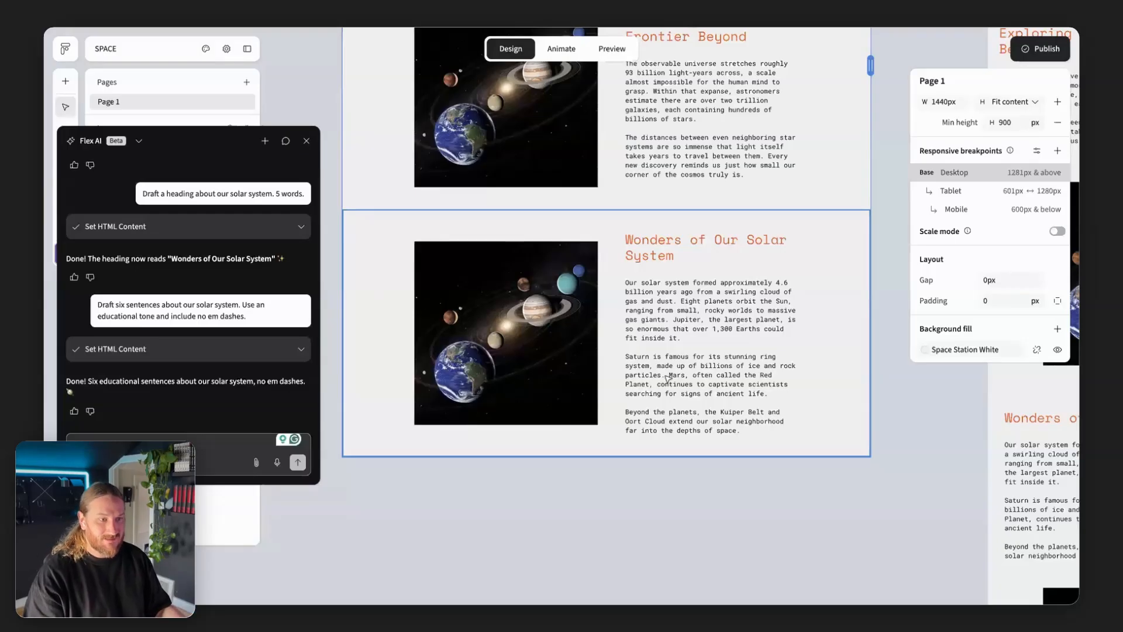
click(696, 379)
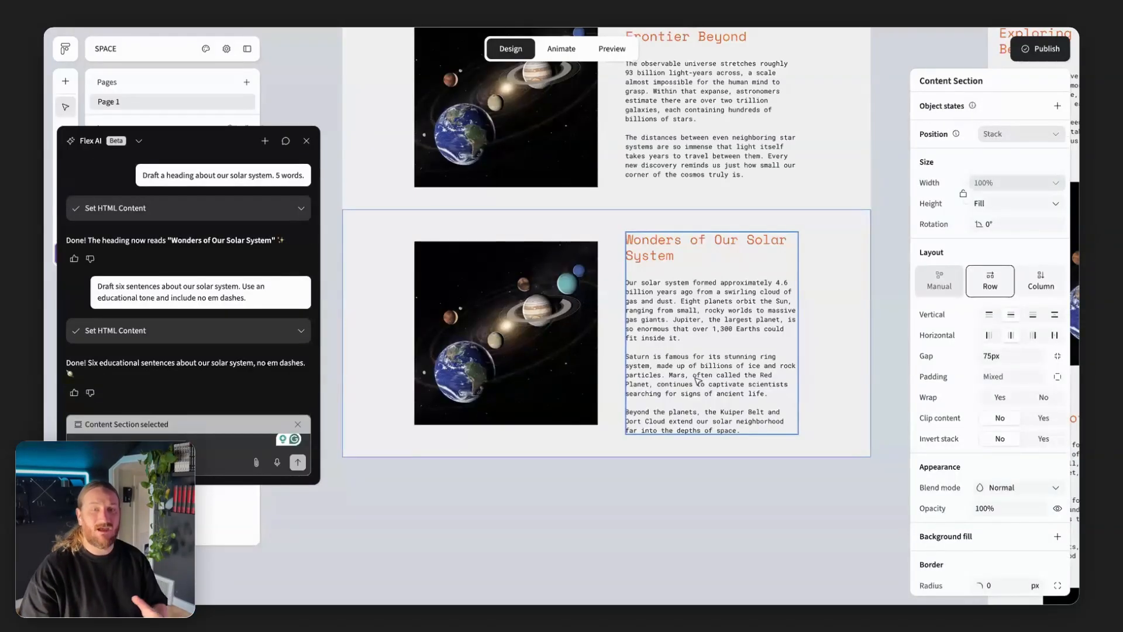
click(698, 381)
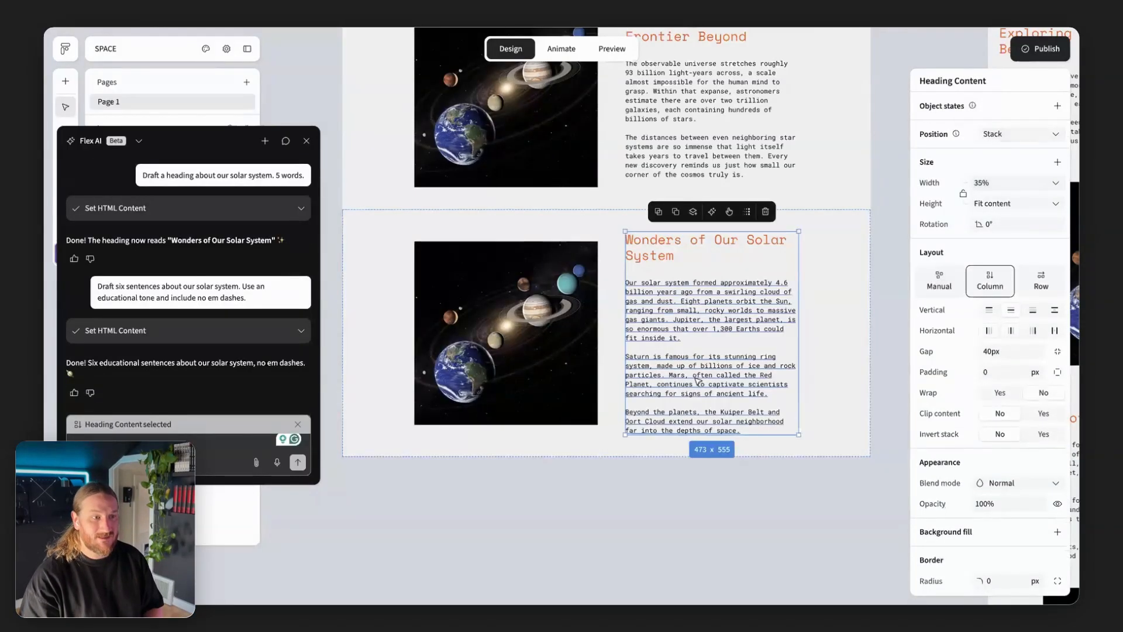
click(698, 380)
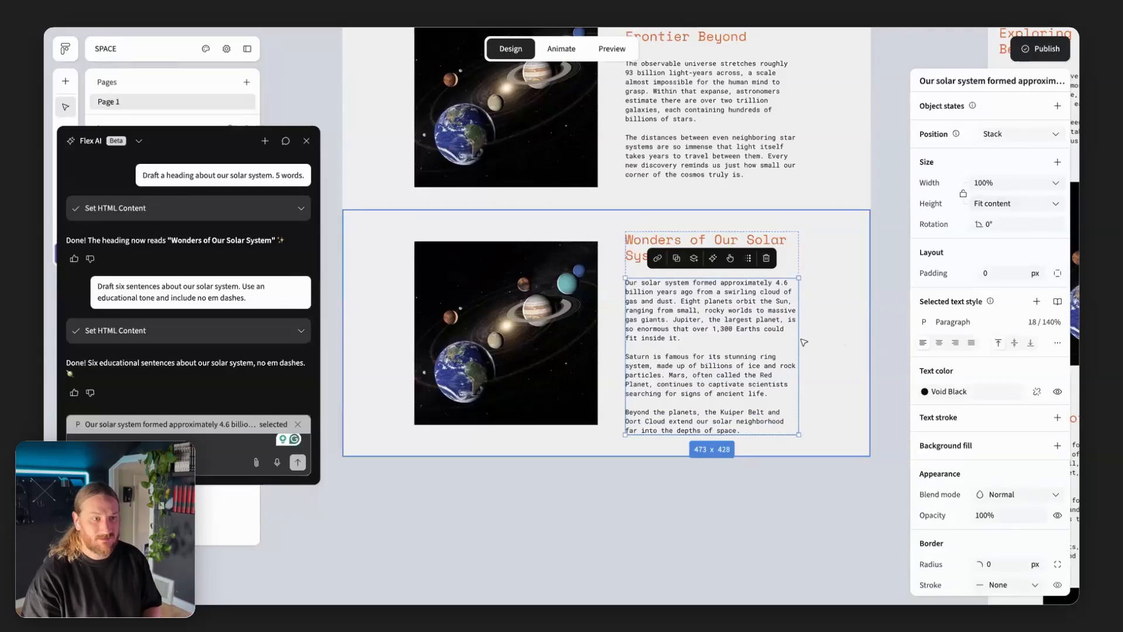
key(Escape)
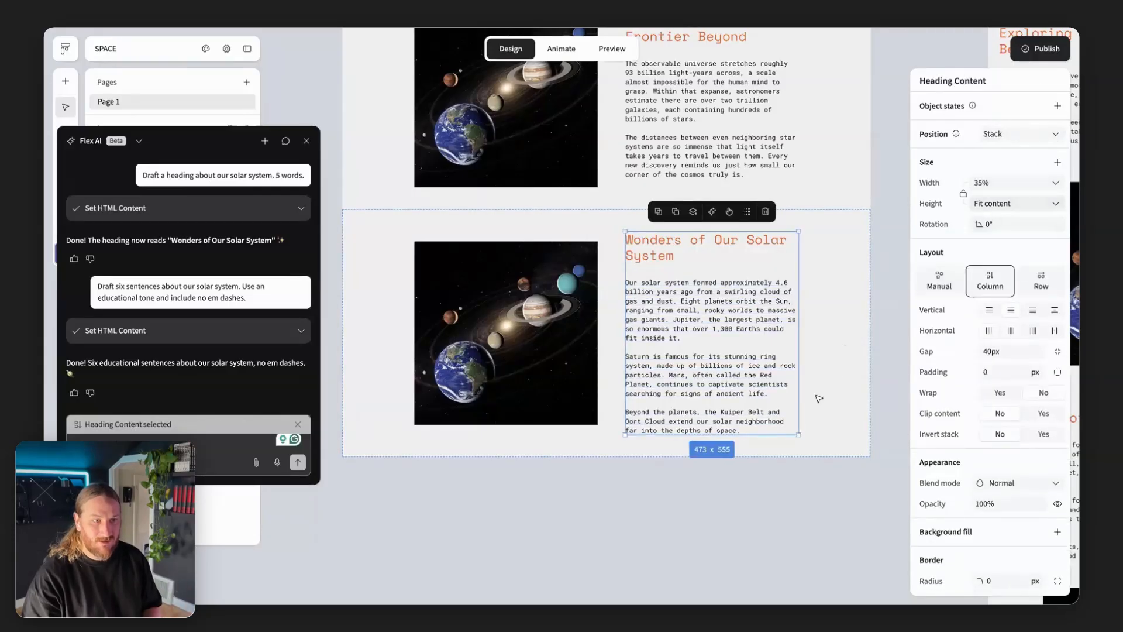
click(819, 399)
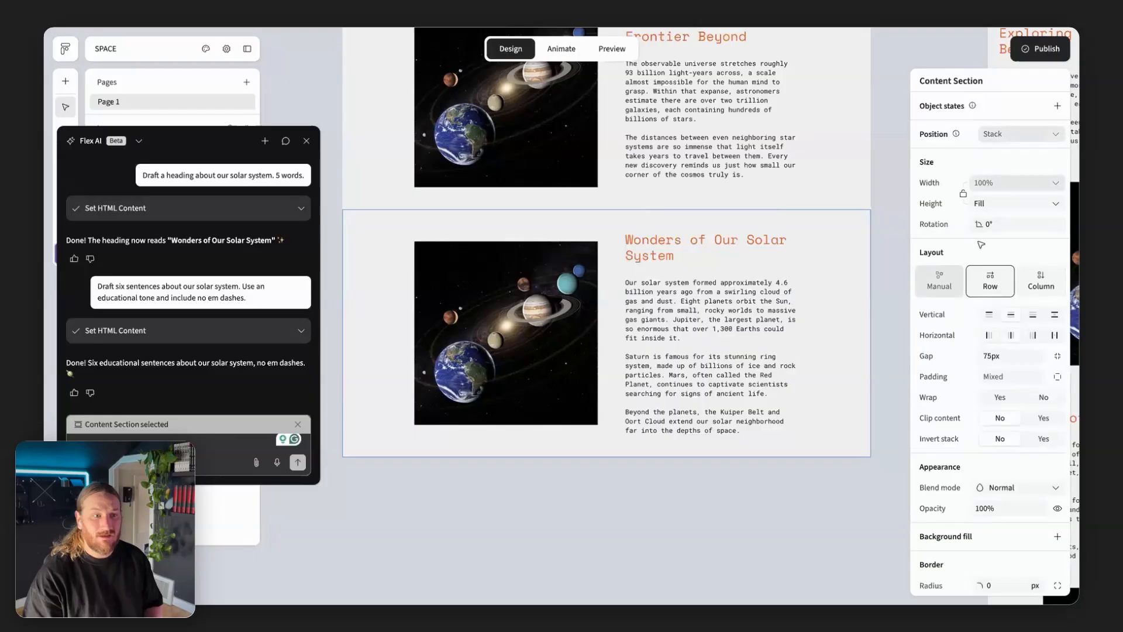
click(987, 206)
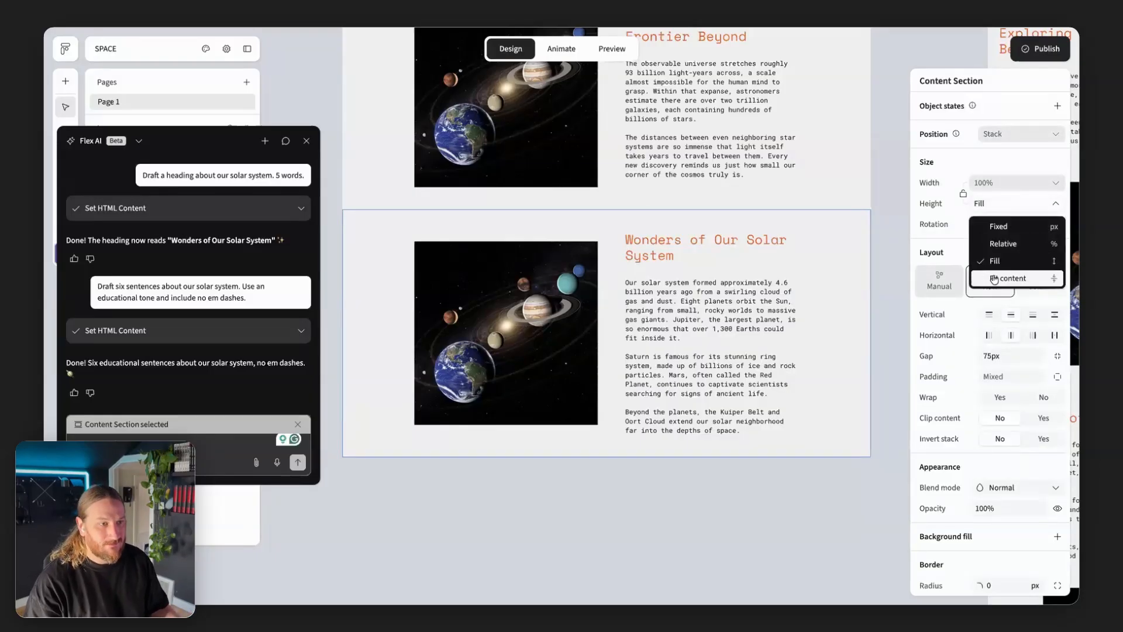
click(995, 279)
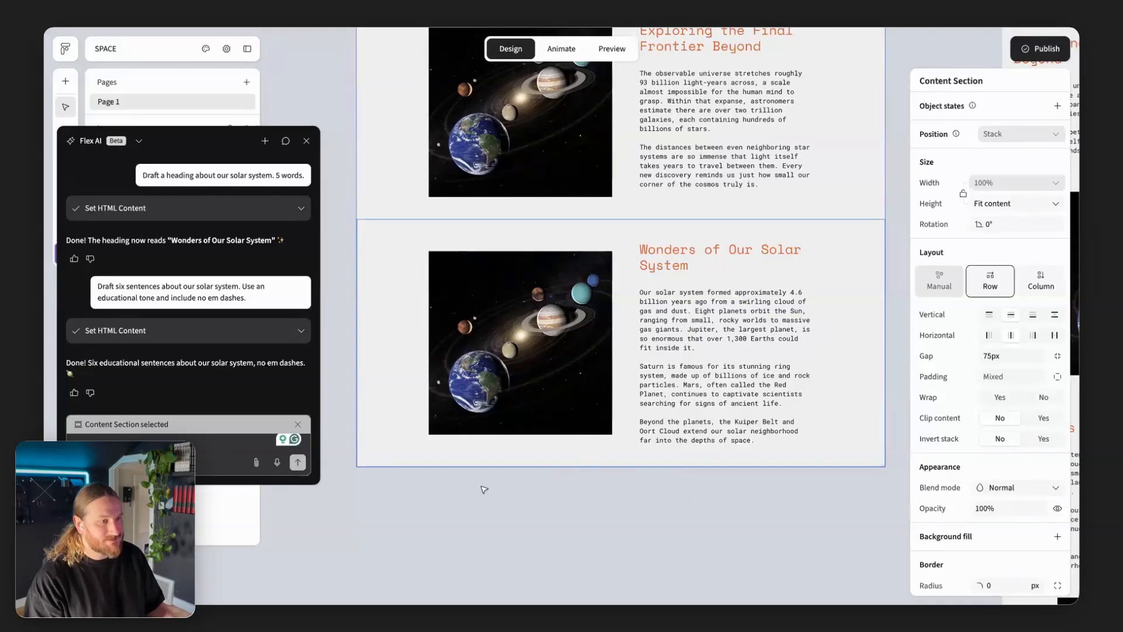
Ask Flex AI: "Can you generate four images. One for Earth, one for Mars, one for Saturn, and one for Neptune. All photo-realistic."
click(298, 424)
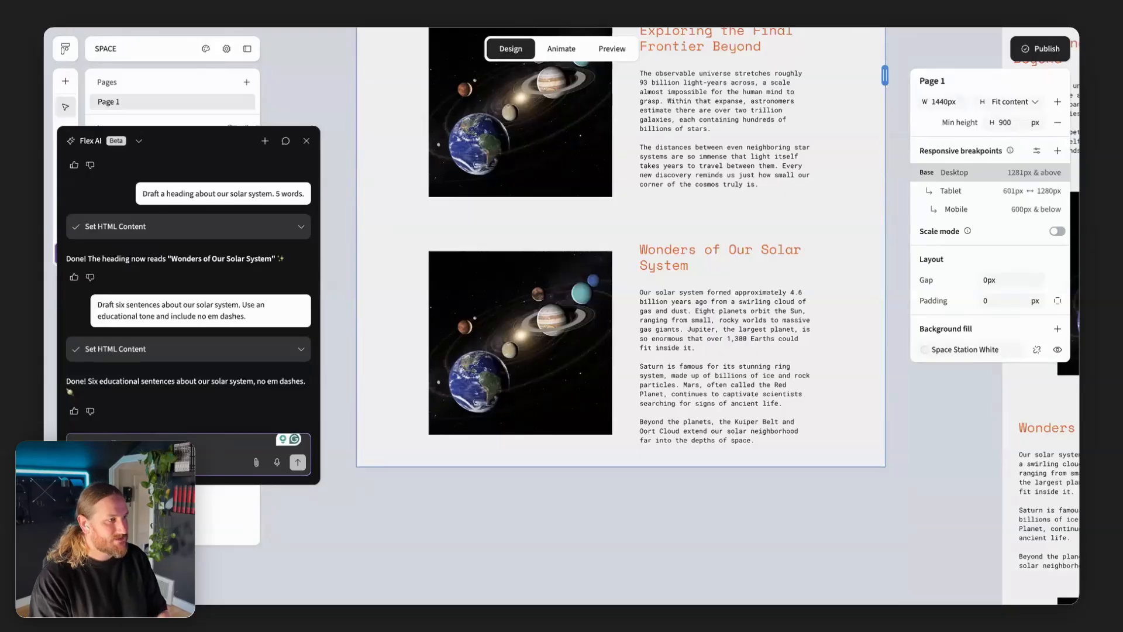
text(Add)
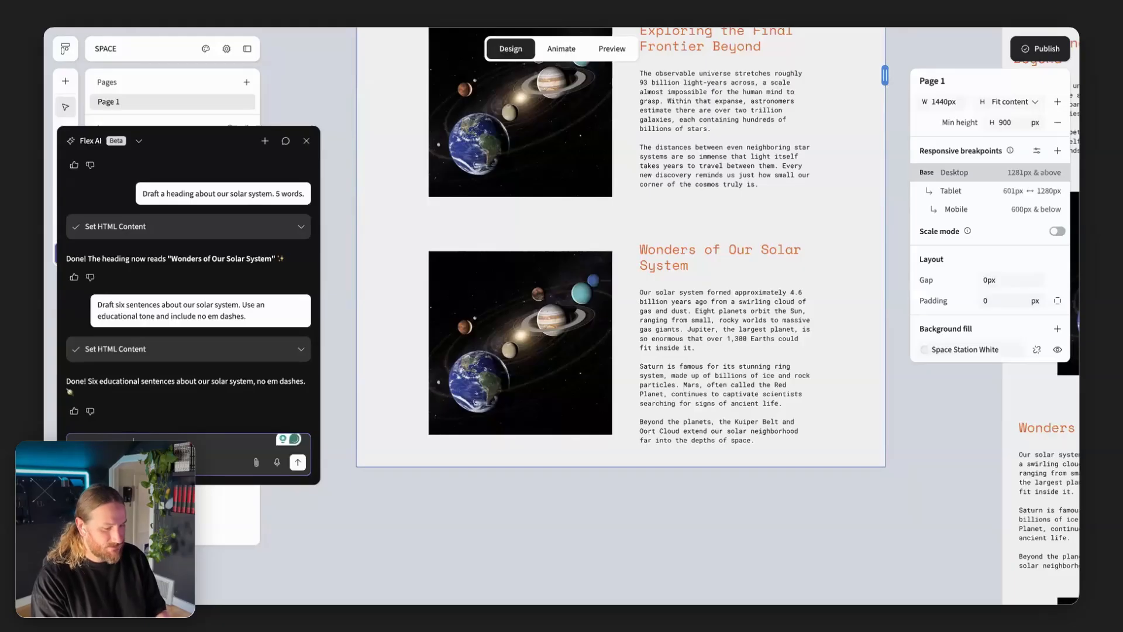
text(or t)
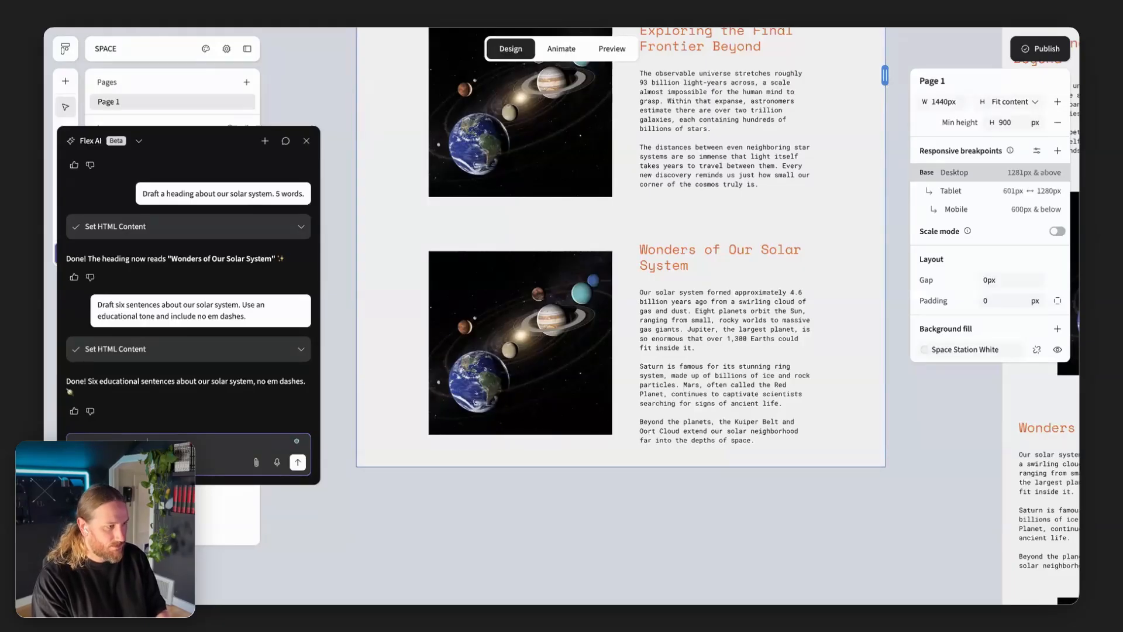
text(h)
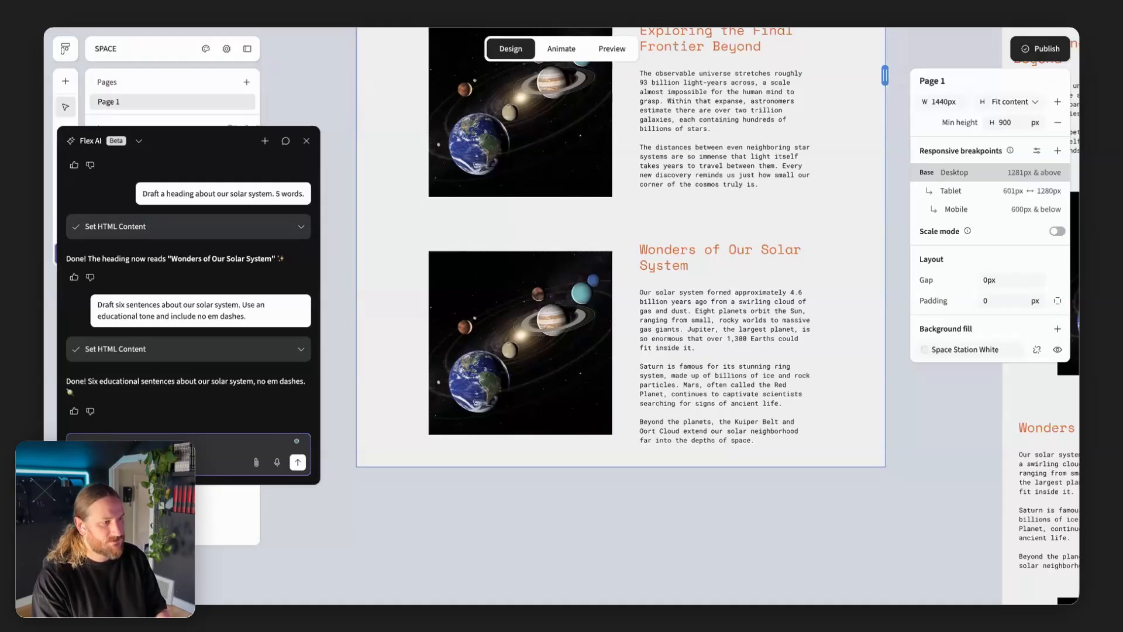
key(BackSpace)
key(BackSpace)
text(r)
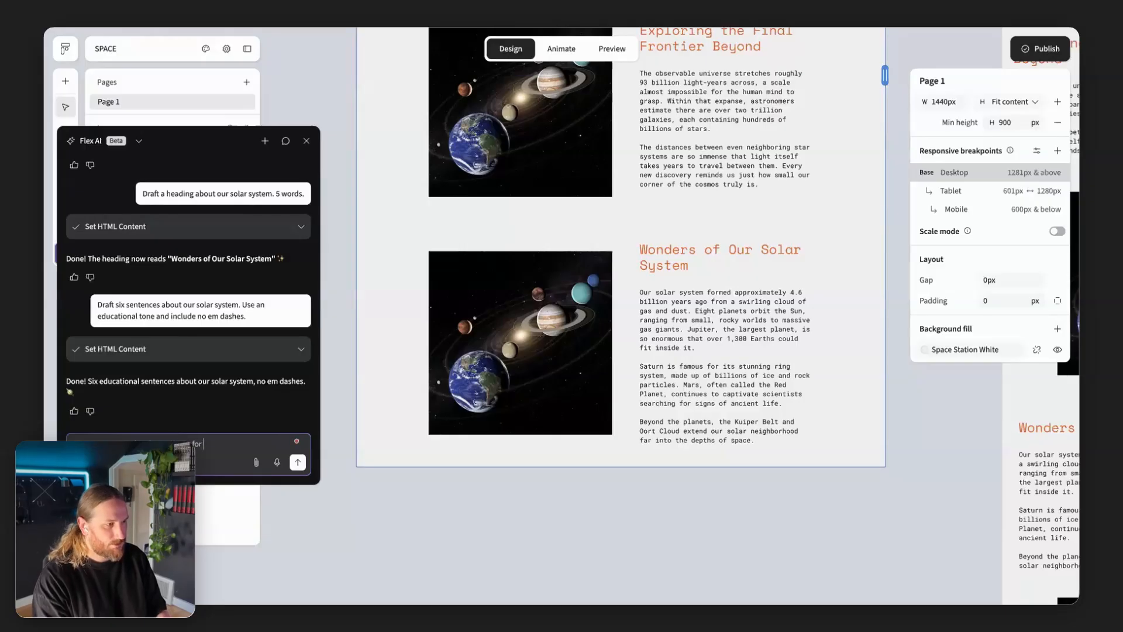
text( Ert)
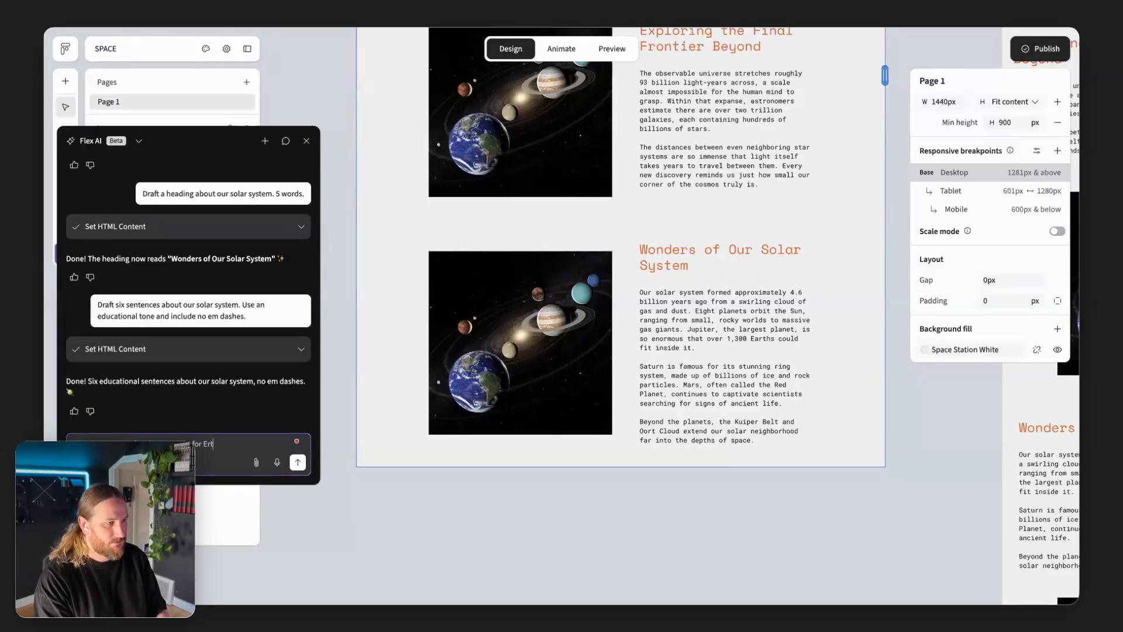
key(BackSpace)
key(BackSpace)
text(arth, one fo)
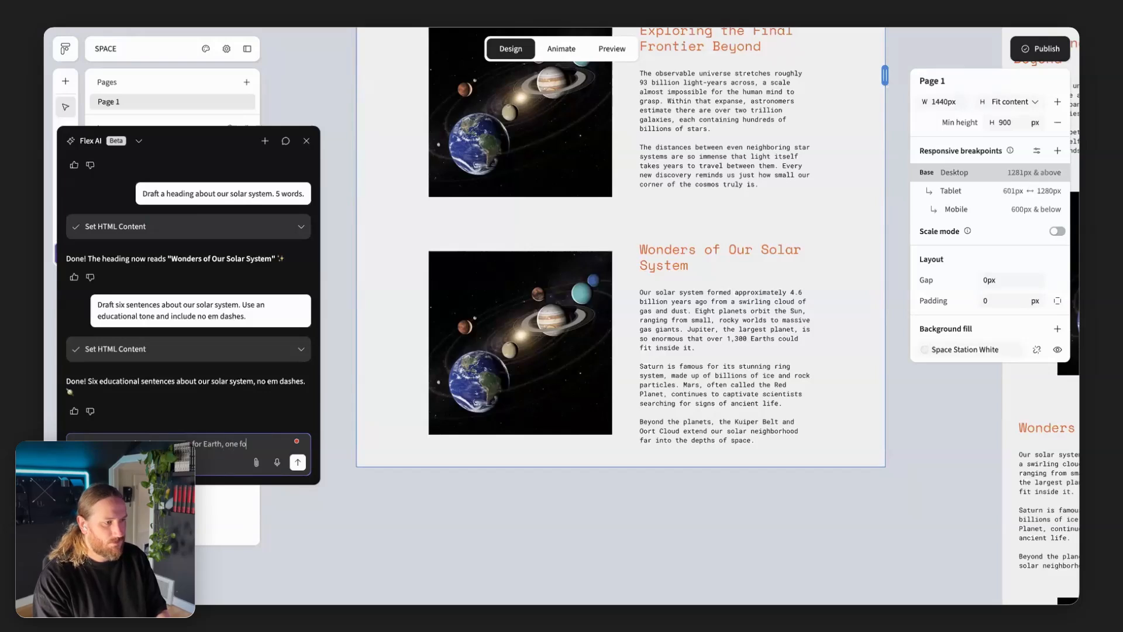
text(r Mars, one for)
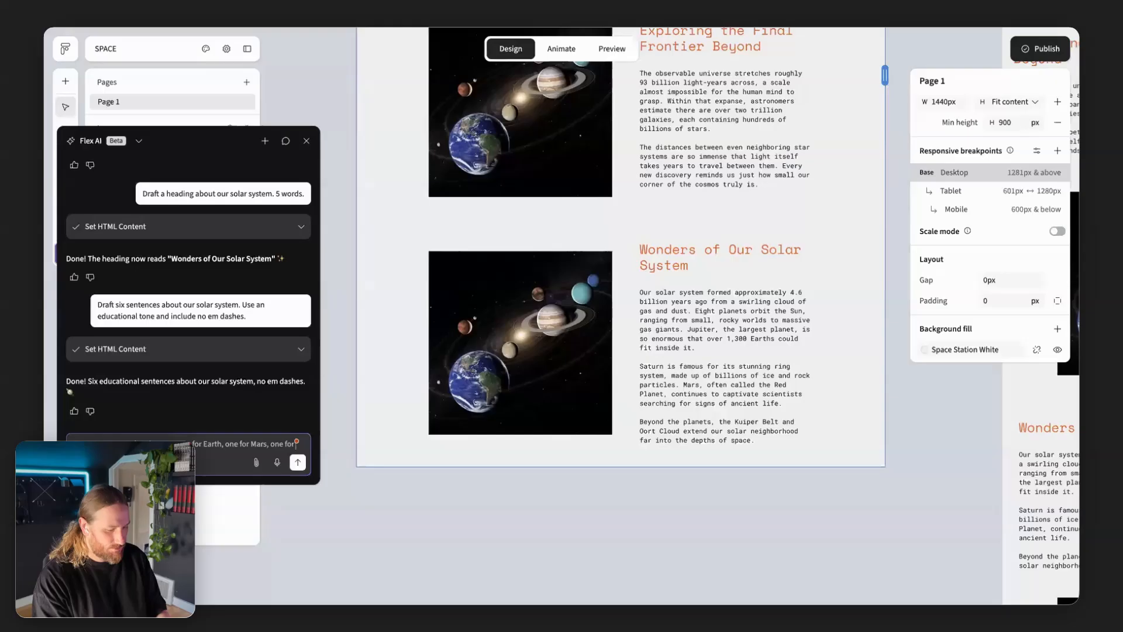
text( Saturn)
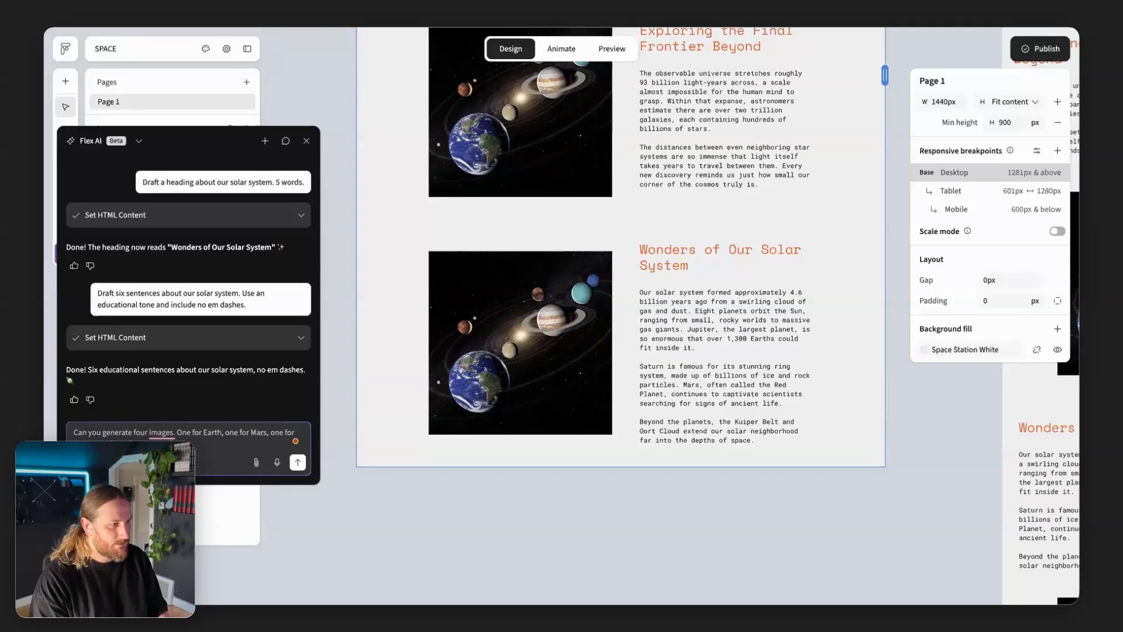
text(oto)
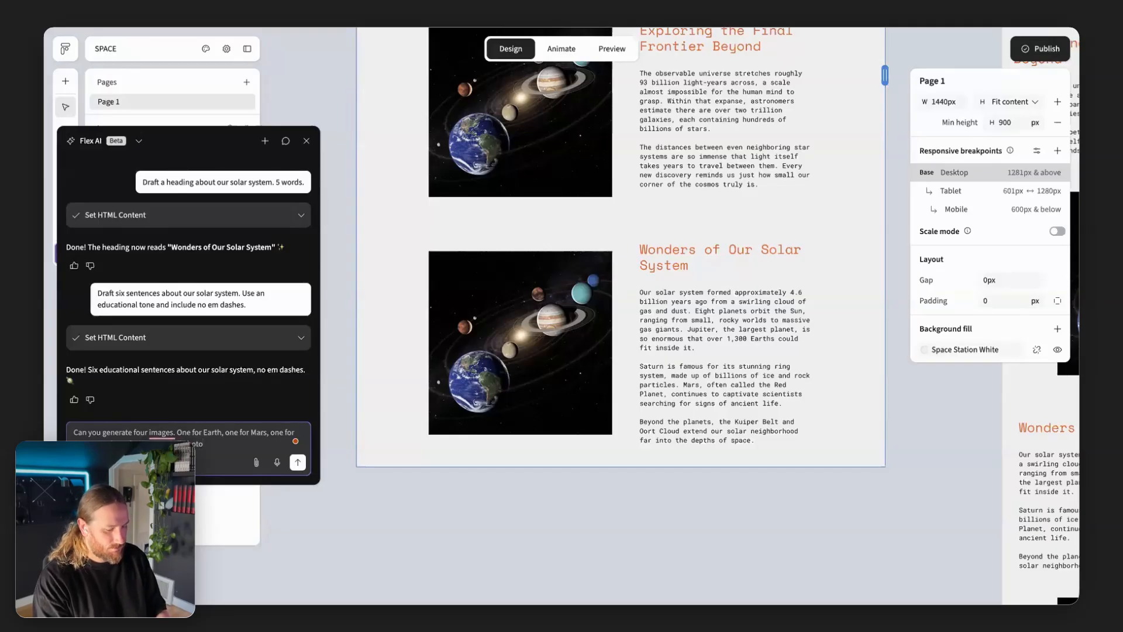
text(-realistic.)
key(Return)
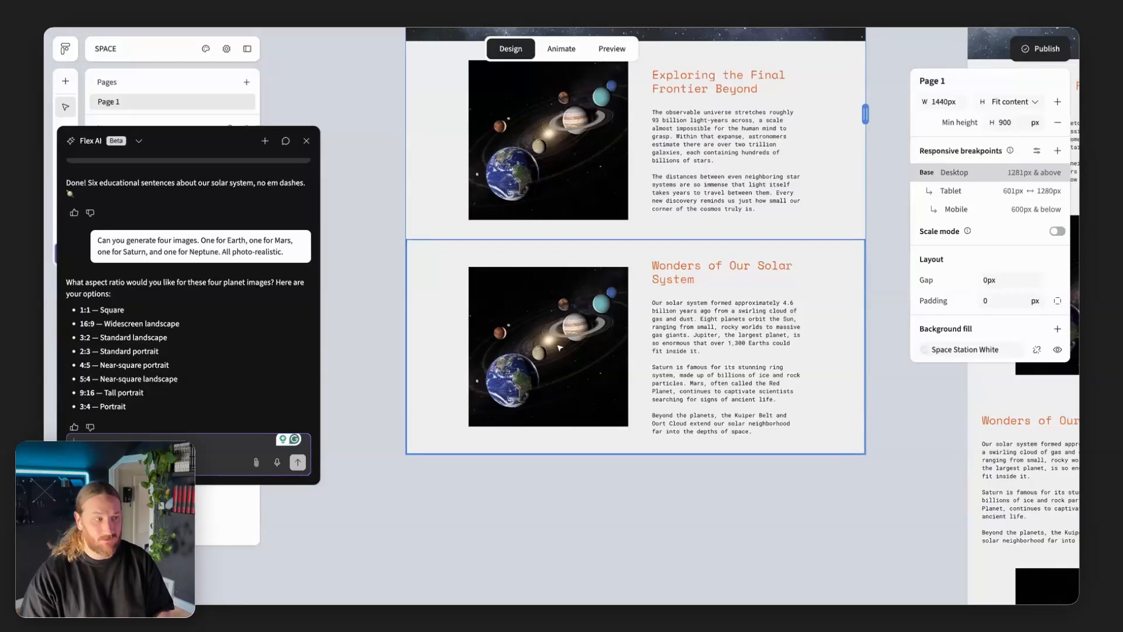
Answer Flex AI's aspect ratio question for the planet images with "1:1 squares"
text(1:1)
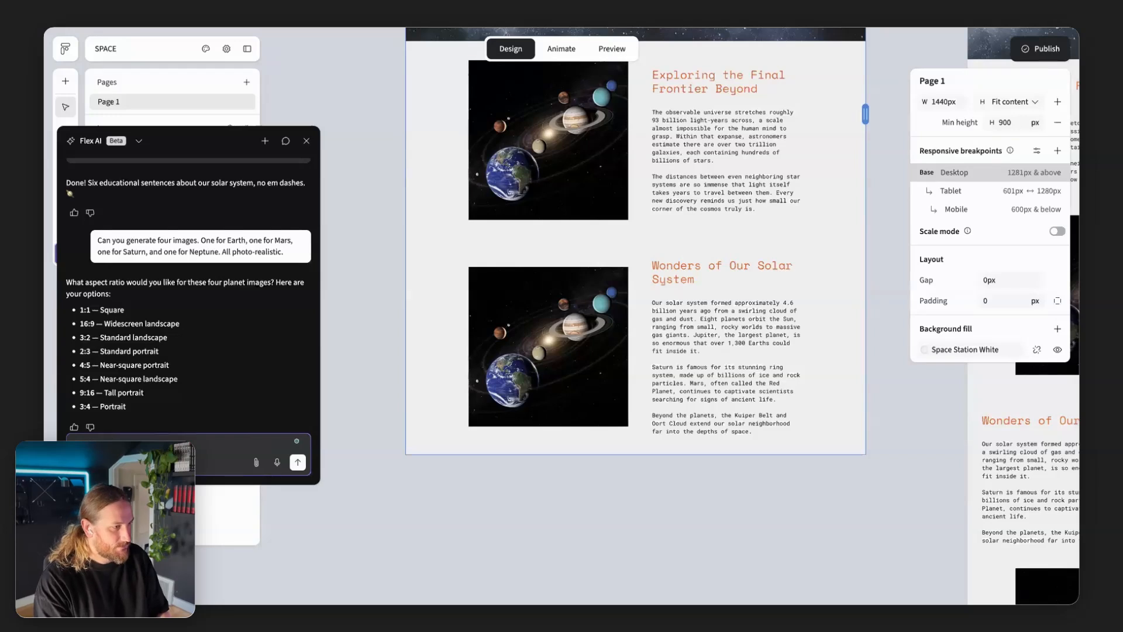
key(Return)
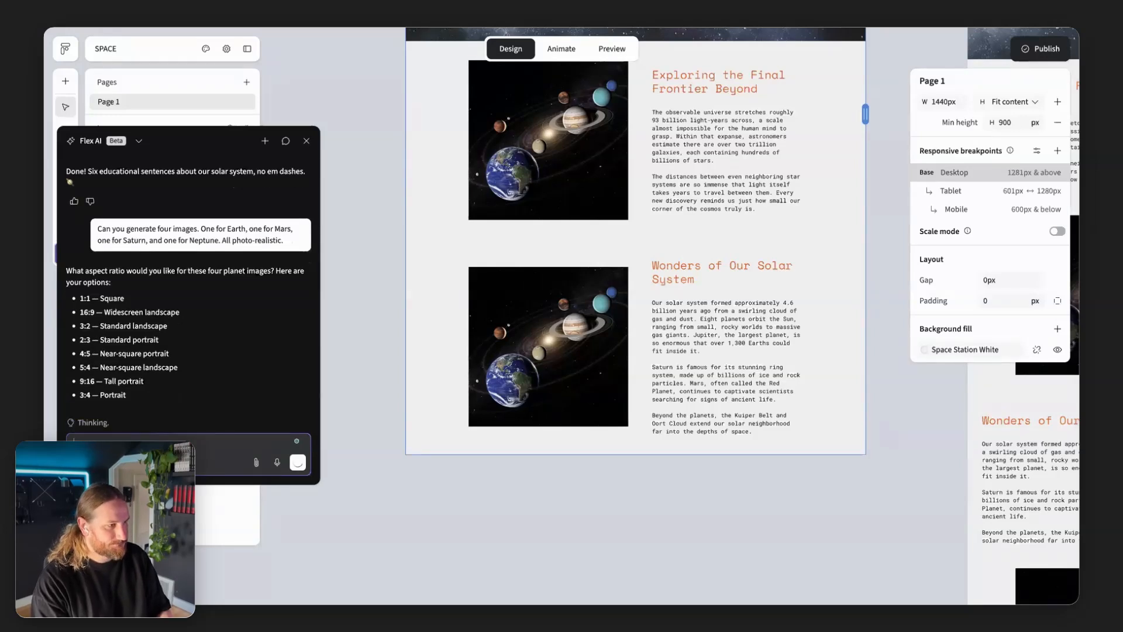
Examine the desktop Content Sections and take a close look at the solar system image
scroll(488, 495, up, 1)
scroll(488, 496, right, 1)
scroll(527, 502, down, 1)
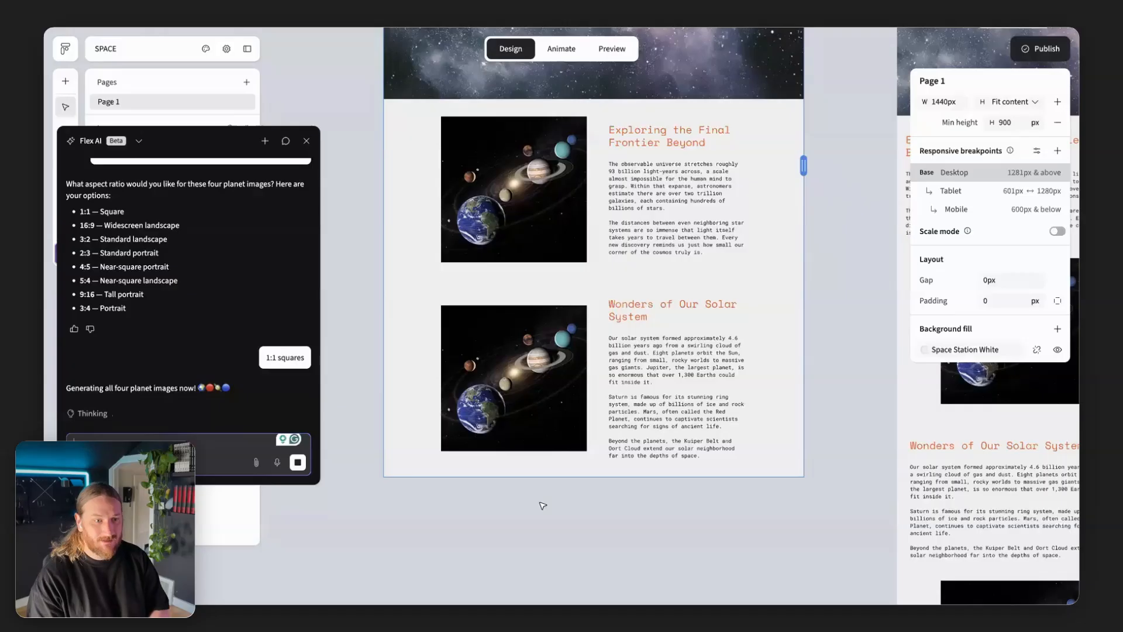
scroll(543, 505, down, 6)
scroll(543, 505, right, 5)
scroll(543, 505, up, 7)
scroll(542, 506, left, 3)
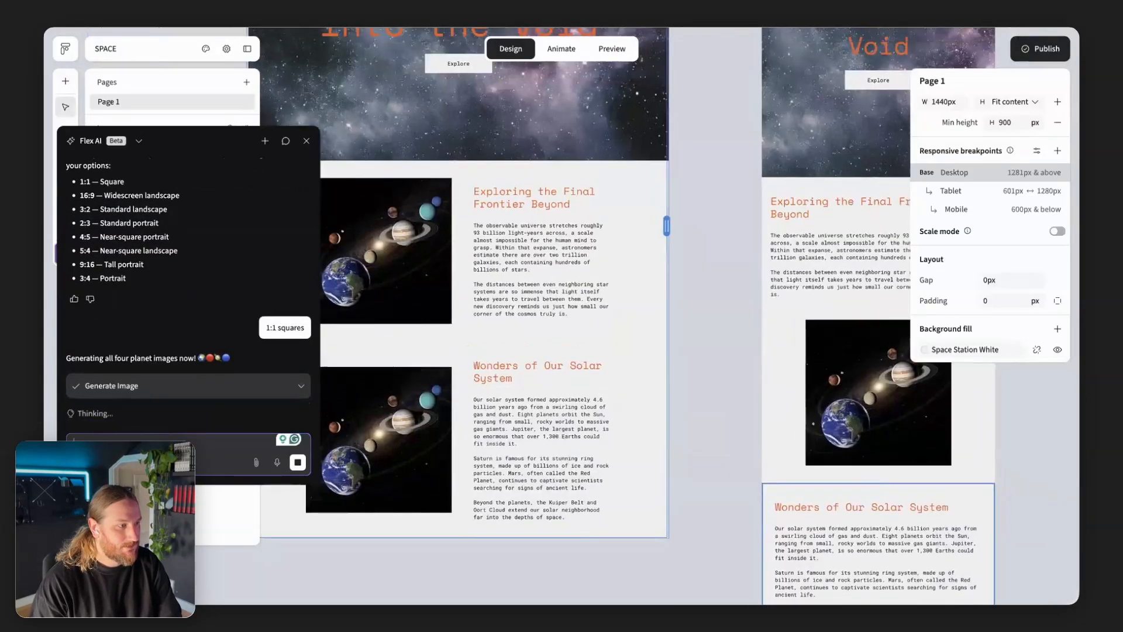
scroll(381, 433, left, 3)
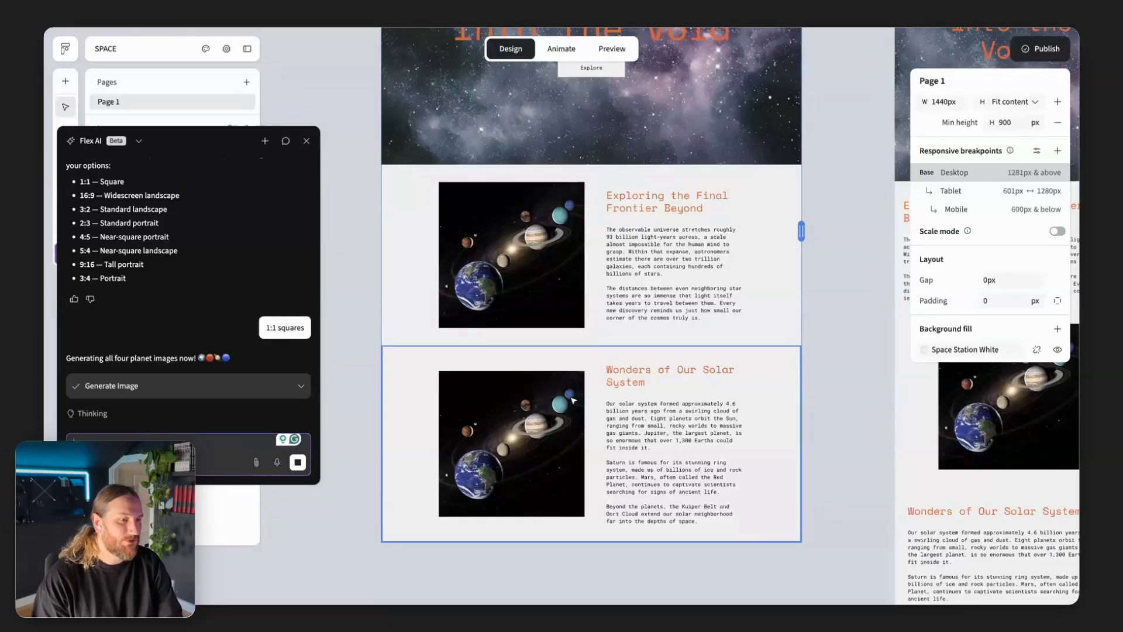
scroll(575, 397, up, 5)
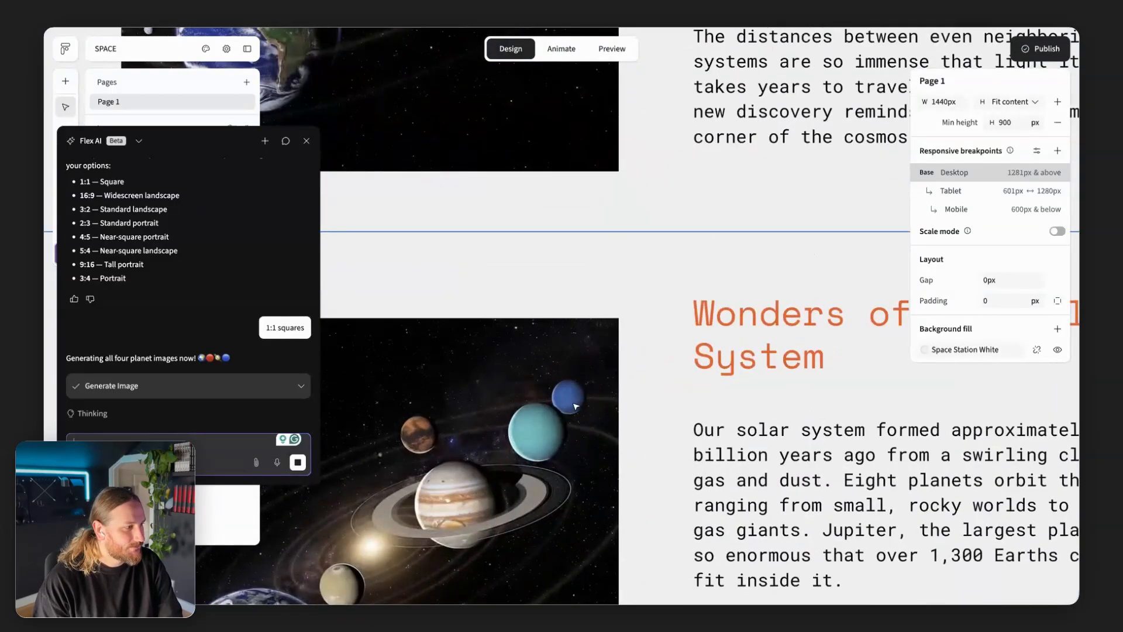
scroll(575, 405, up, 5)
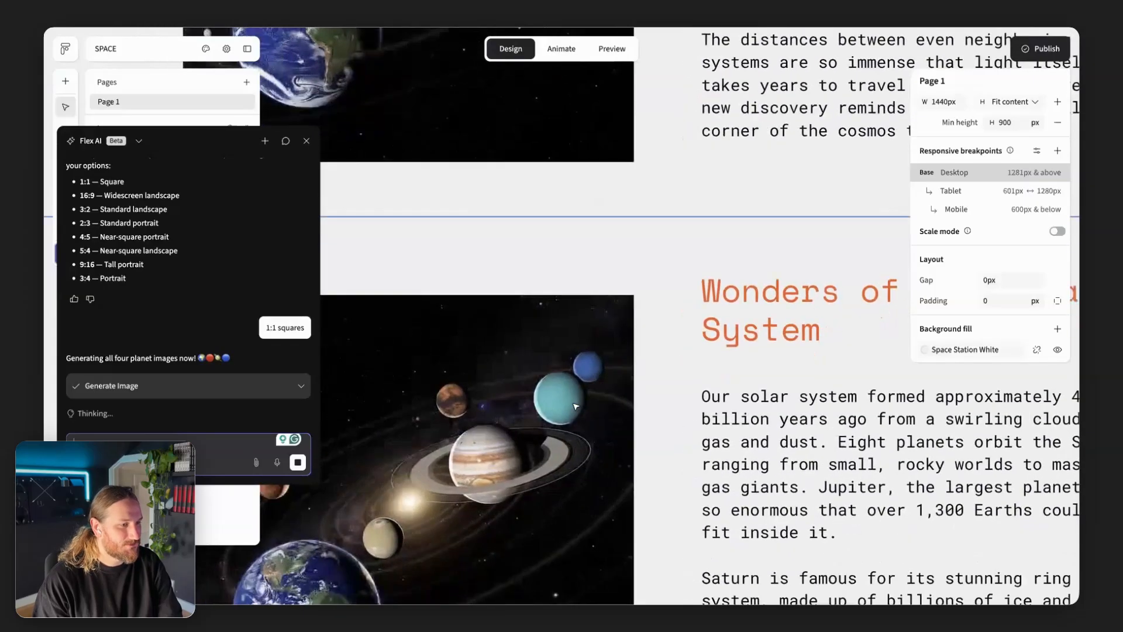
scroll(575, 406, down, 1)
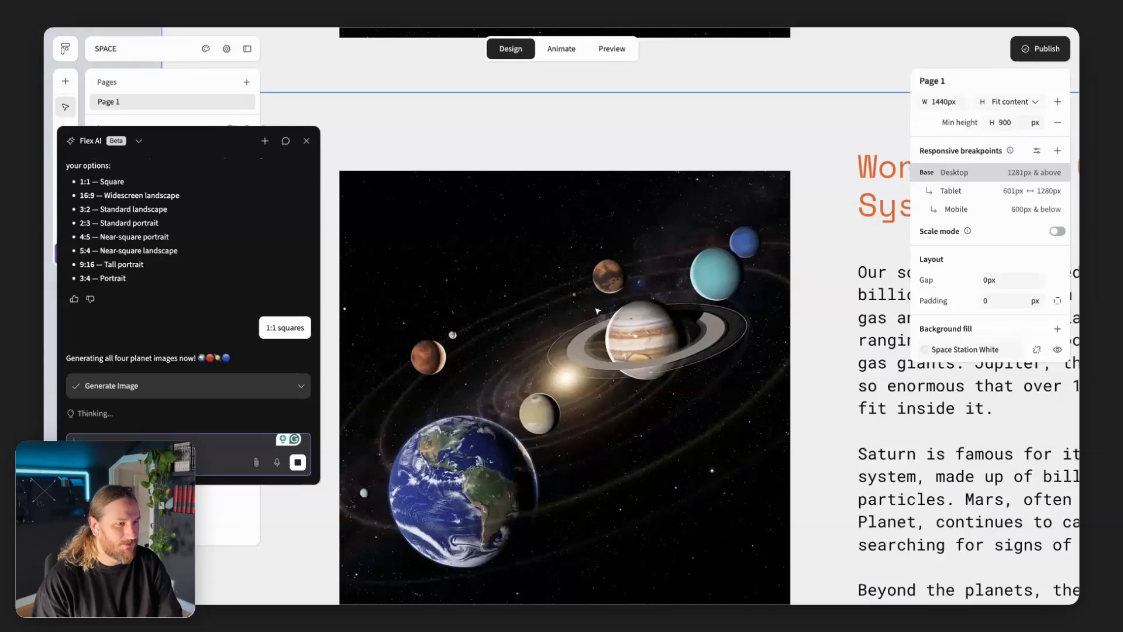
scroll(531, 335, down, 5)
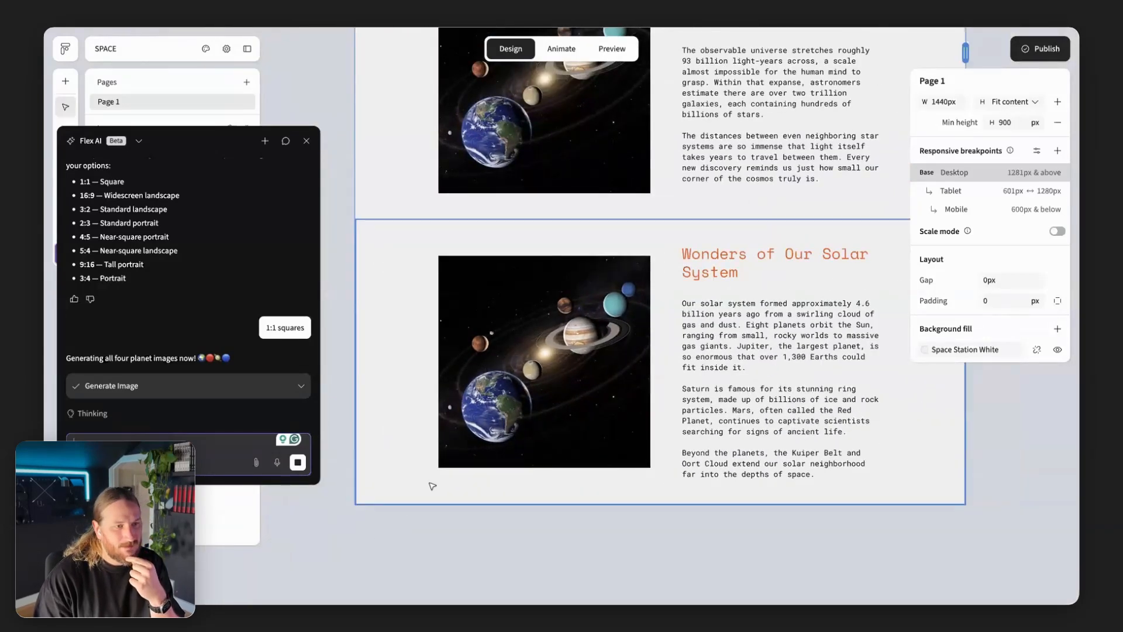
Review the page across the desktop, tablet and mobile breakpoints, including the content sections and the generated planet images
scroll(431, 484, down, 3)
scroll(480, 524, up, 3)
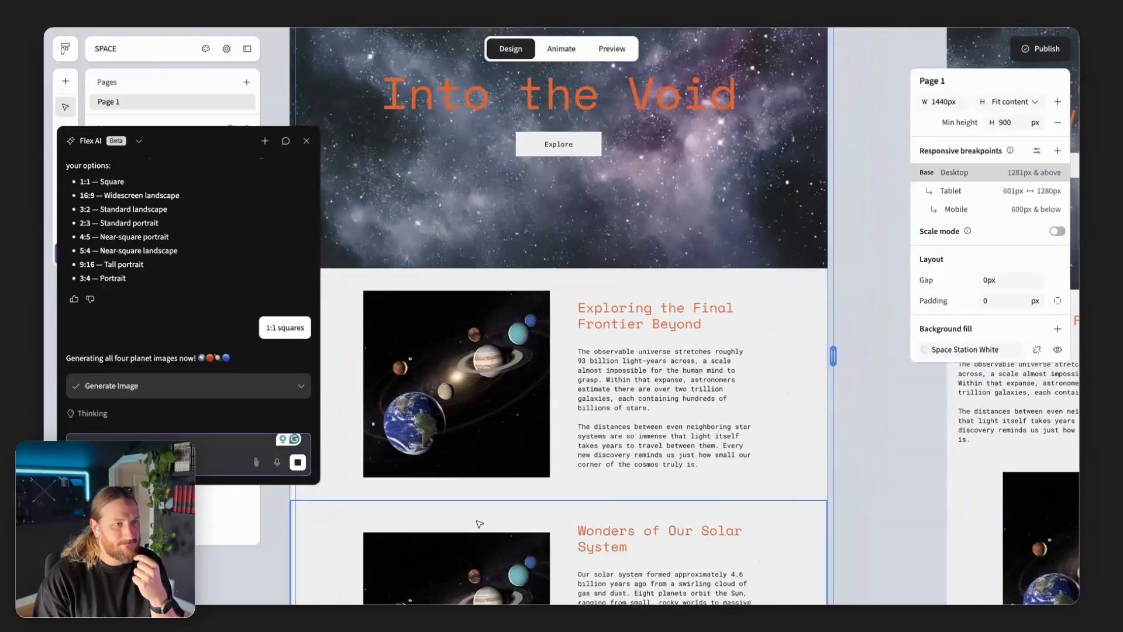
scroll(480, 524, right, 5)
scroll(480, 523, down, 2)
scroll(480, 523, up, 4)
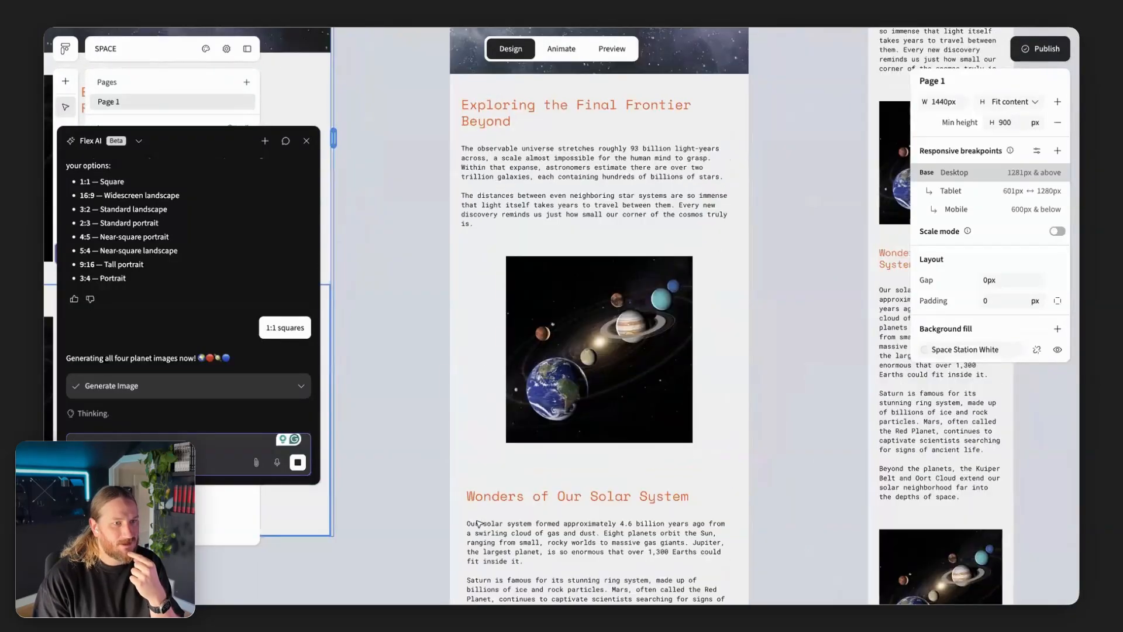
scroll(479, 523, right, 5)
scroll(480, 524, up, 3)
scroll(480, 524, left, 5)
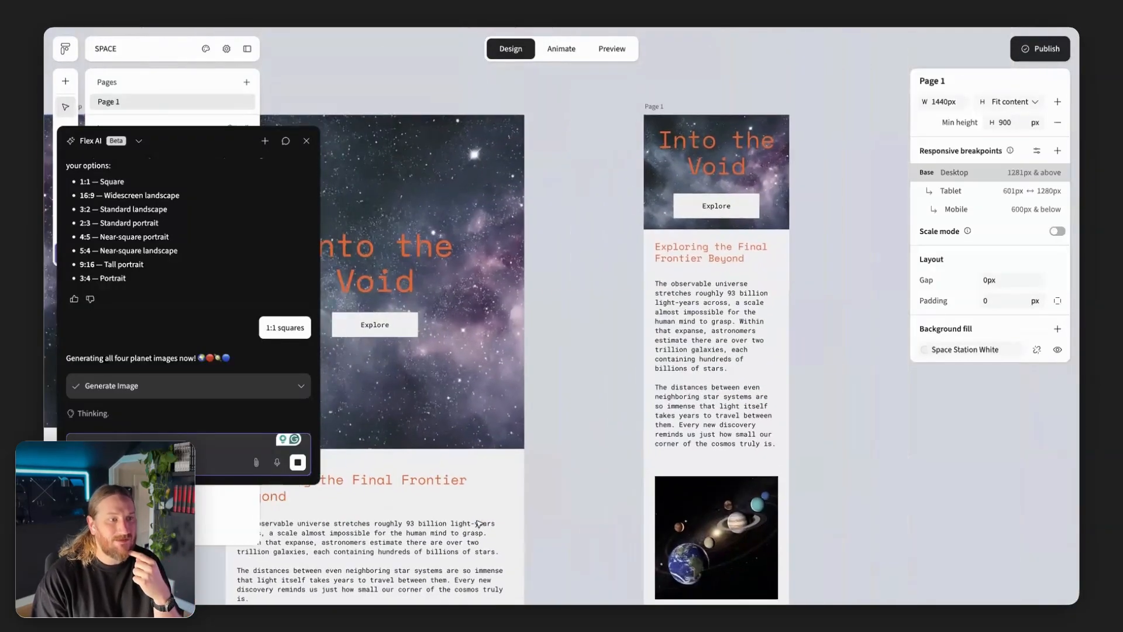
scroll(710, 381, down, 5)
scroll(710, 381, right, 1)
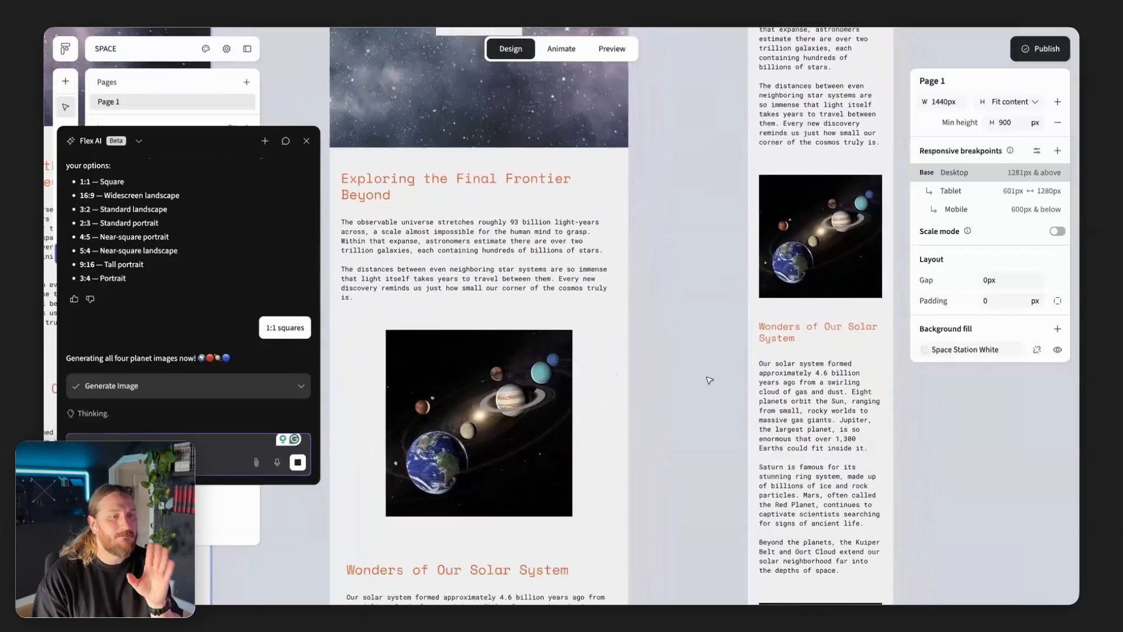
click(587, 402)
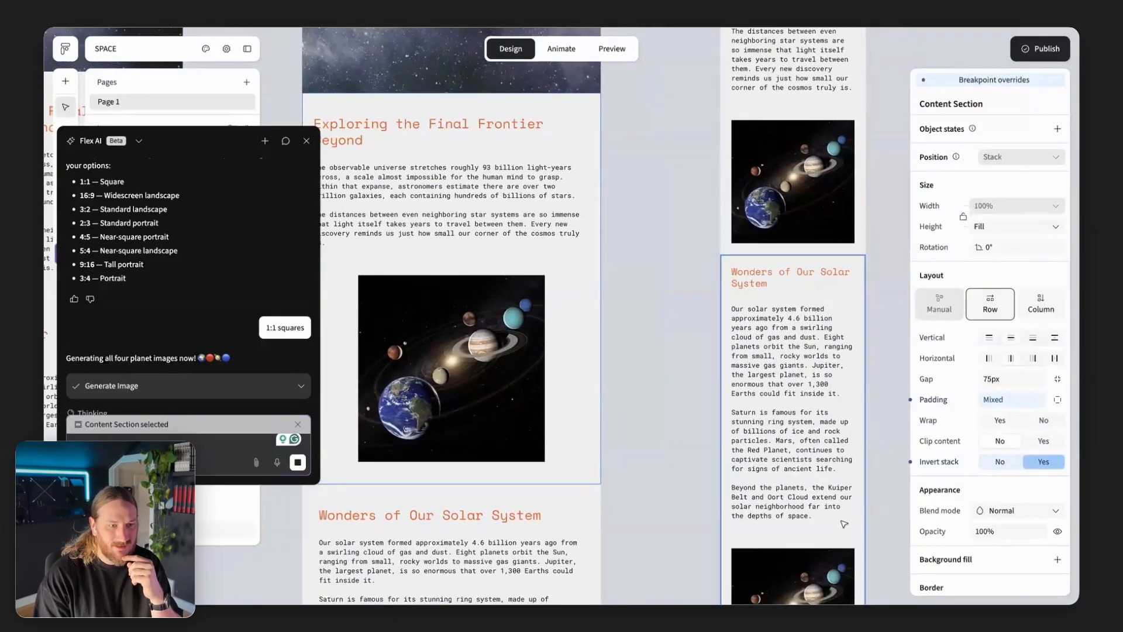
click(671, 406)
scroll(672, 406, left, 4)
scroll(672, 410, left, 8)
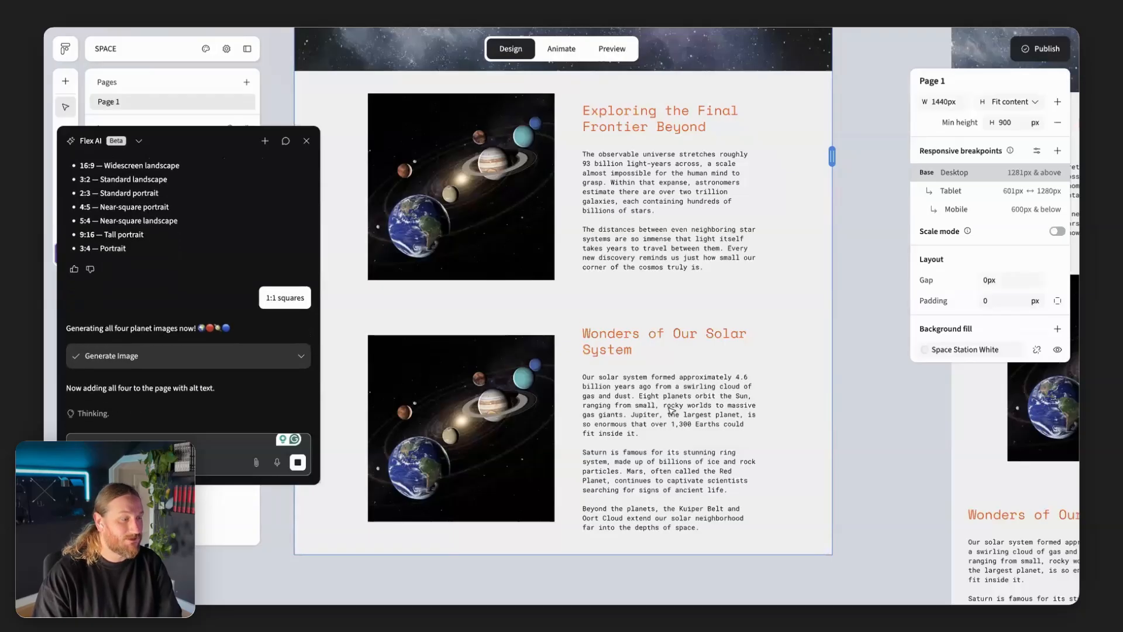
scroll(409, 393, left, 4)
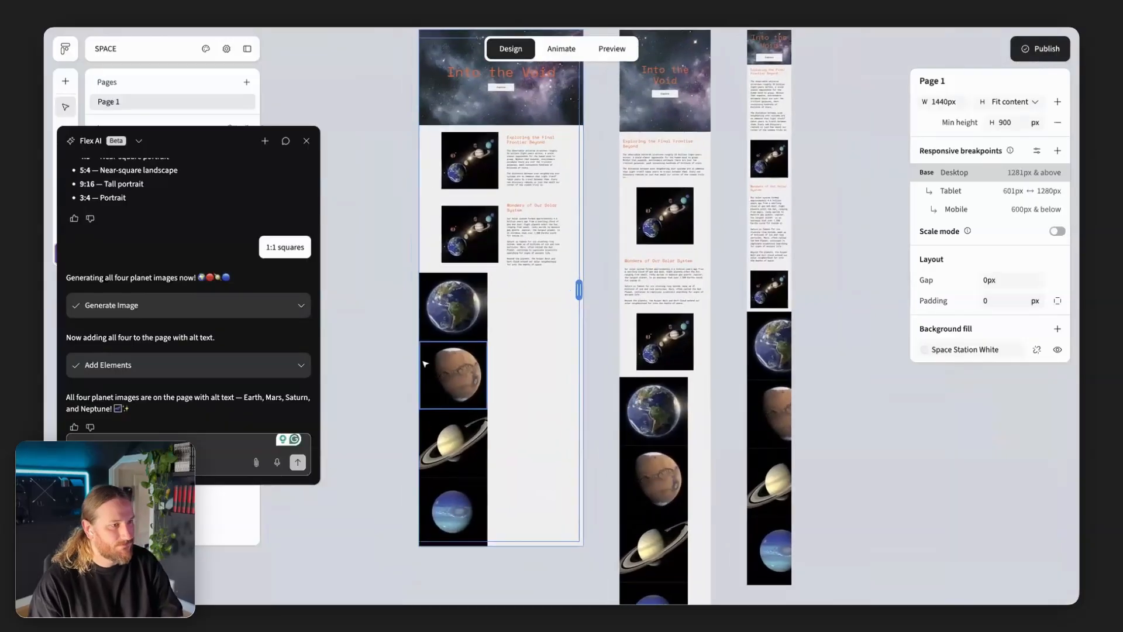
Select the four planet images on the desktop breakpoint and resize them to 300px squares
scroll(572, 548, up, 3)
scroll(572, 548, down, 4)
drag(568, 565, 513, 381)
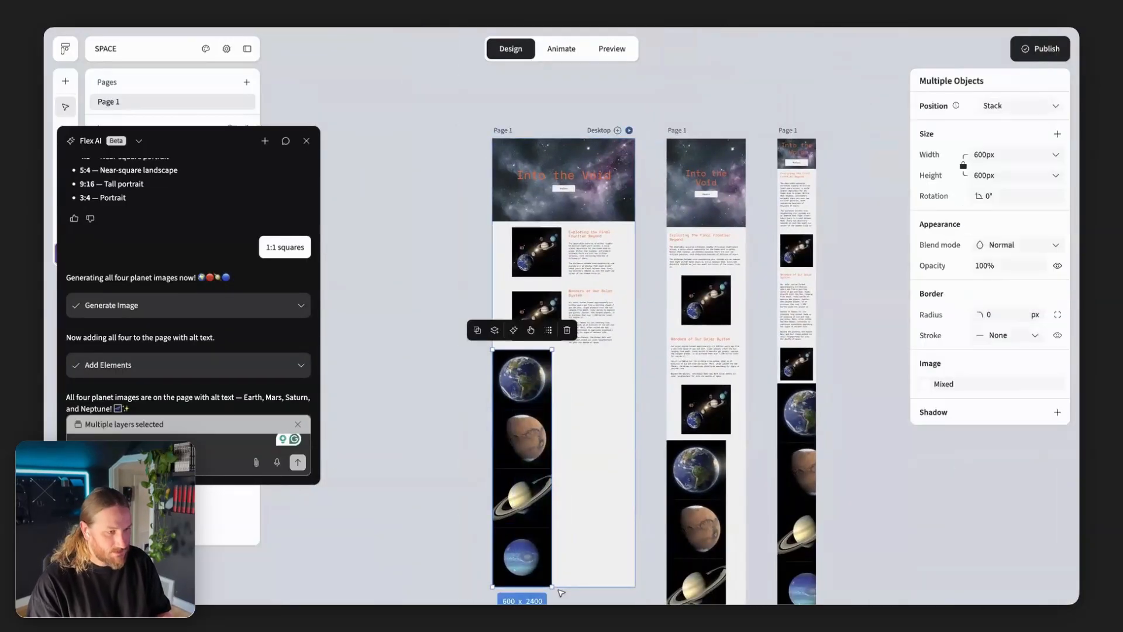
drag(552, 585, 521, 476)
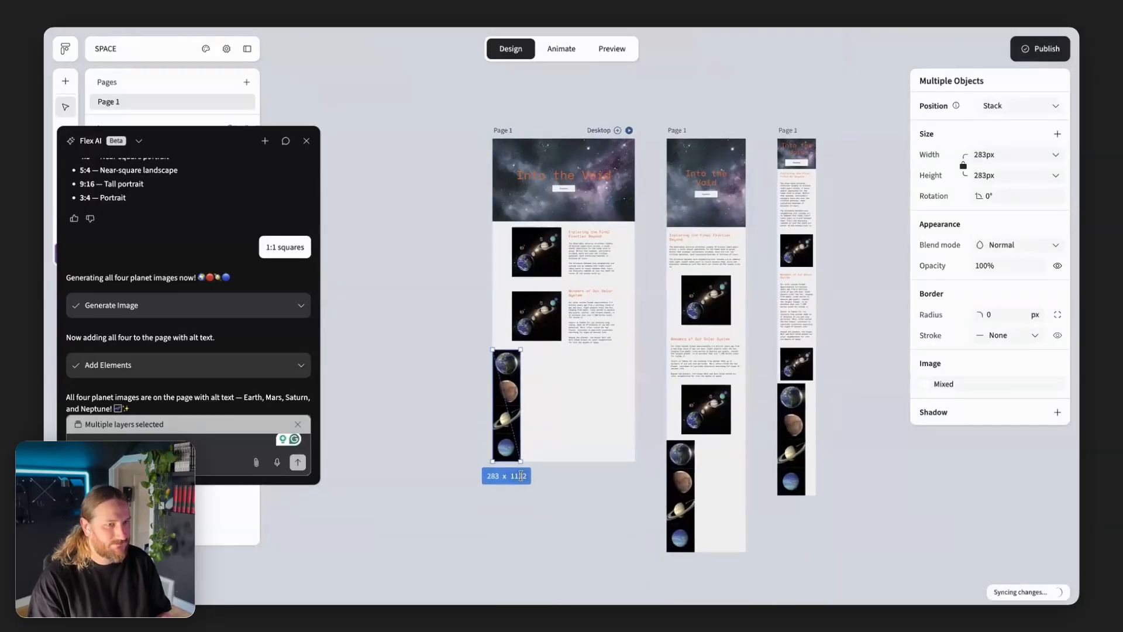
scroll(559, 400, up, 5)
click(981, 154)
double_click(981, 153)
text(300)
key(Return)
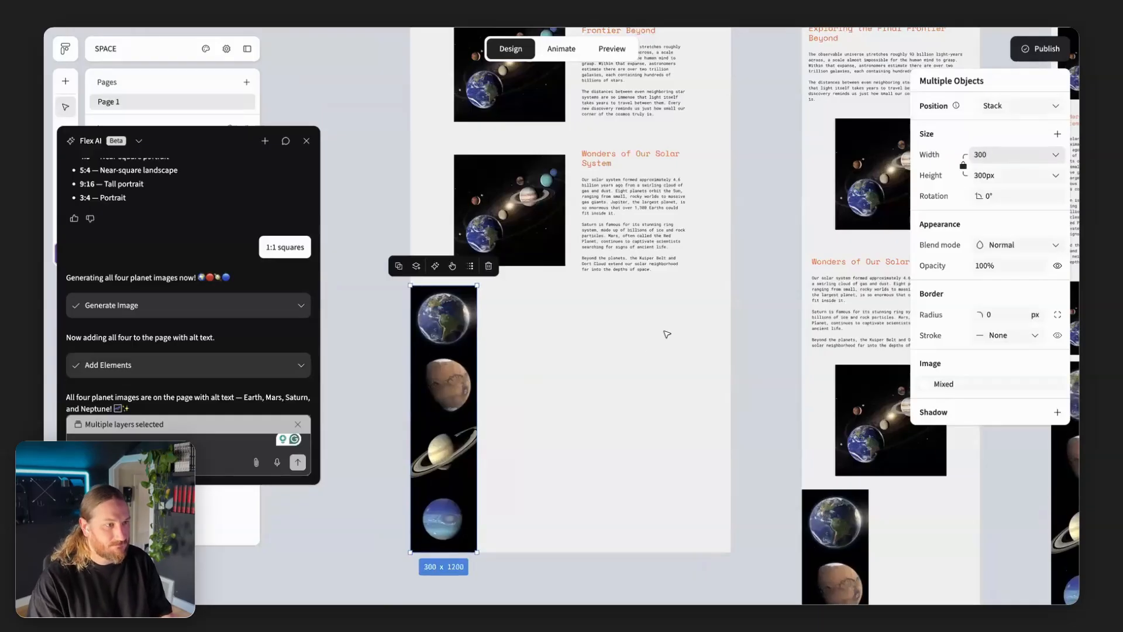
Close Flex AI, group the four planet images and set the group's layout to Row
scroll(527, 263, up, 2)
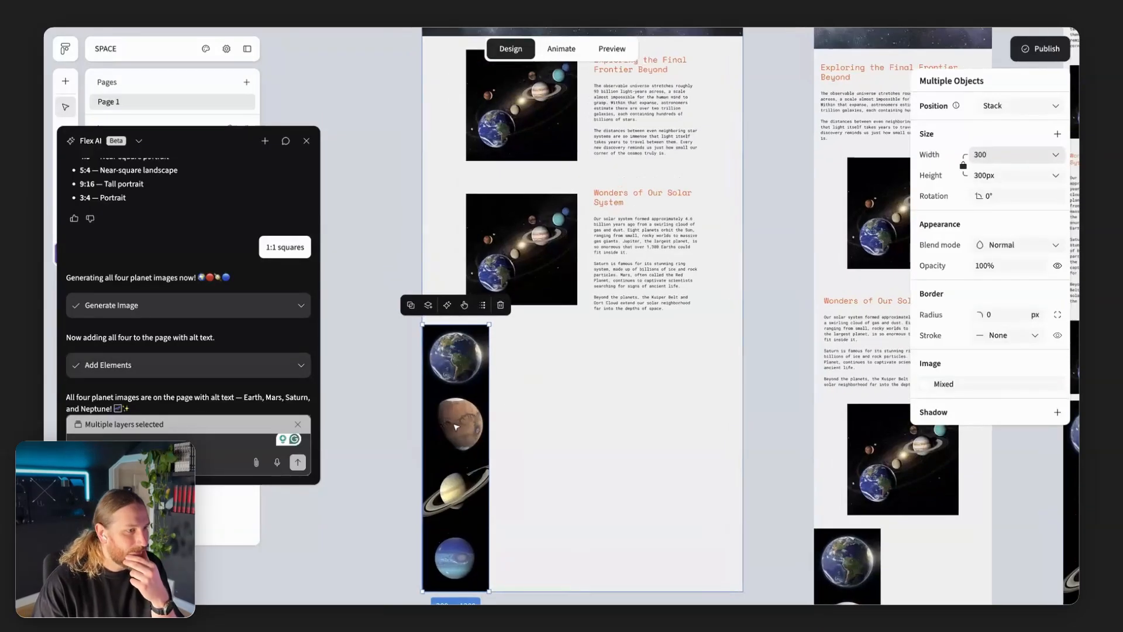
click(307, 141)
scroll(419, 189, up, 3)
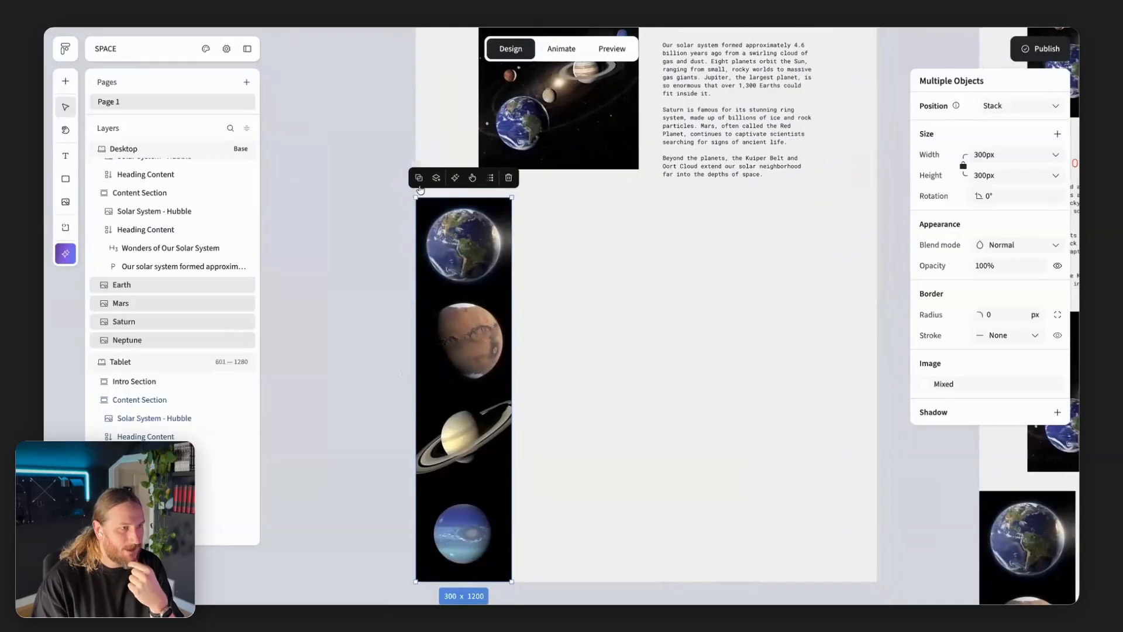
click(419, 177)
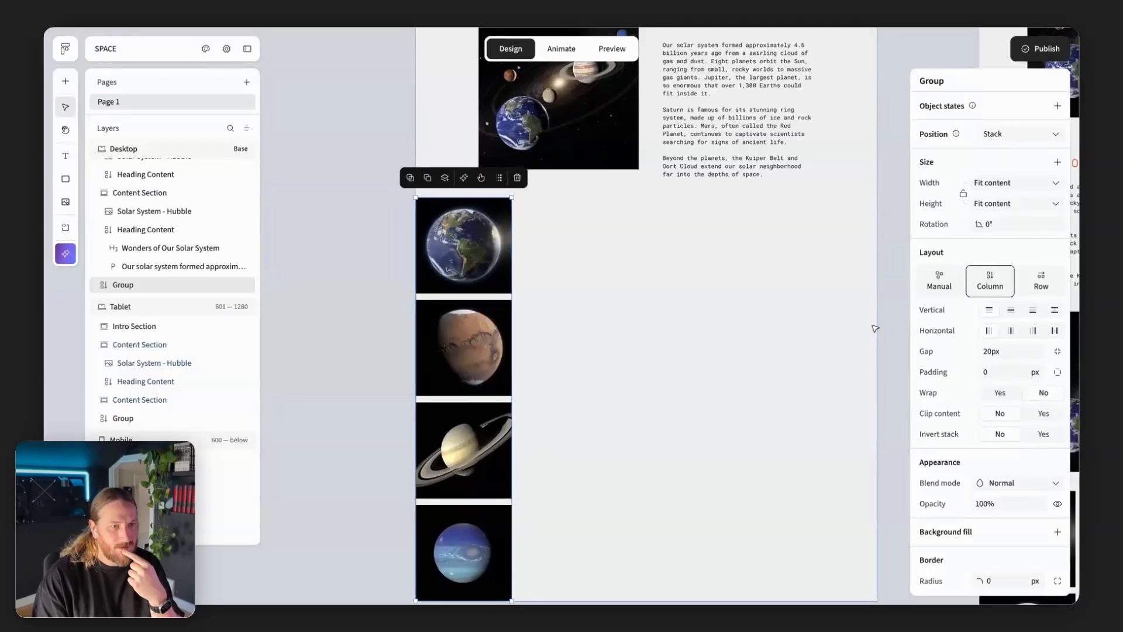
click(1037, 281)
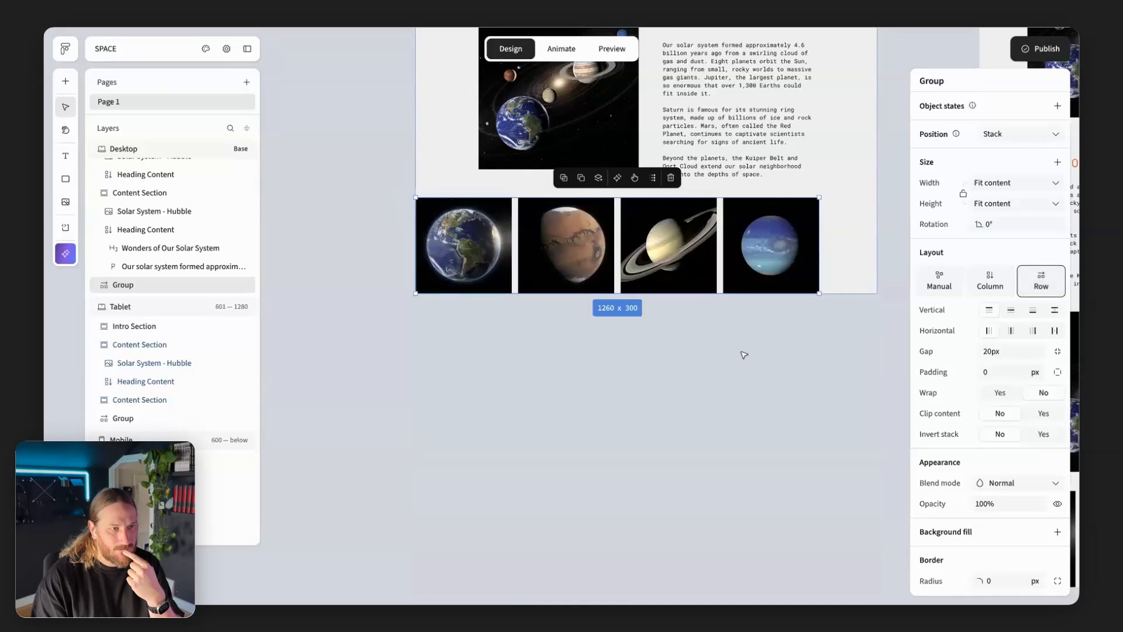
Rename the "Wonders of Our Solar System" Content Section to "Grid Section"
scroll(744, 356, up, 4)
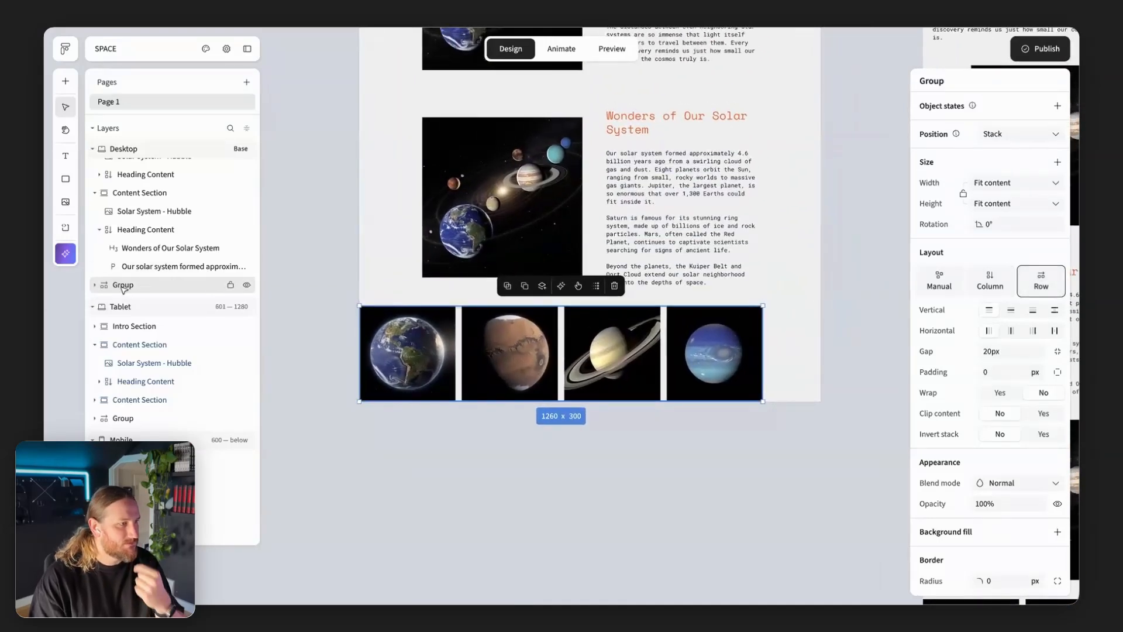
scroll(130, 223, up, 2)
click(130, 244)
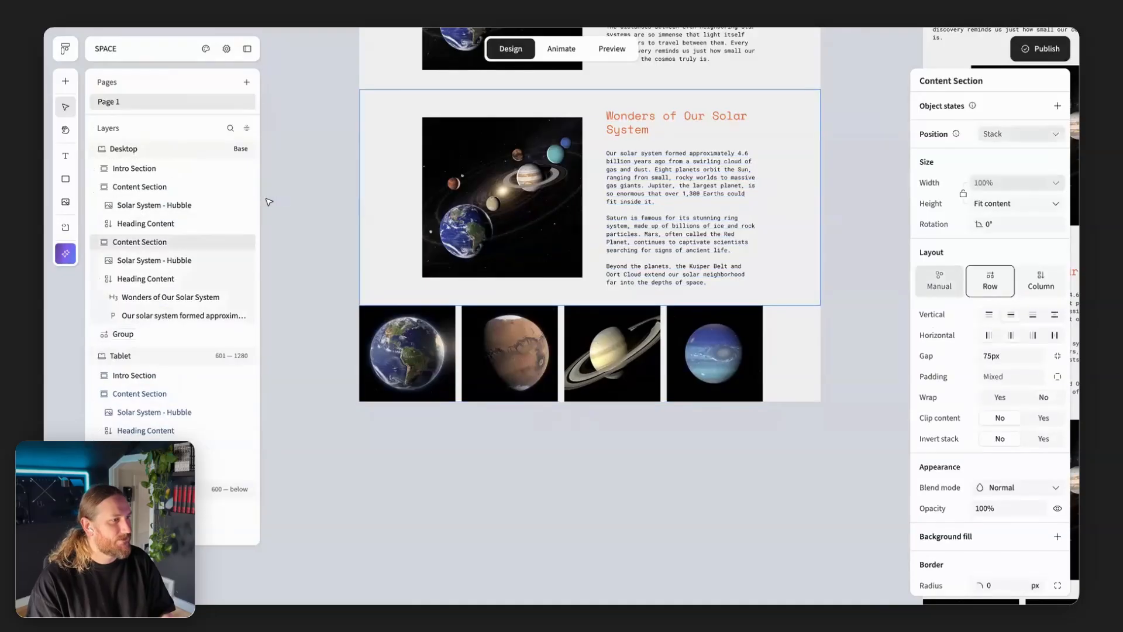
double_click(130, 244)
double_click(126, 242)
text(Grid)
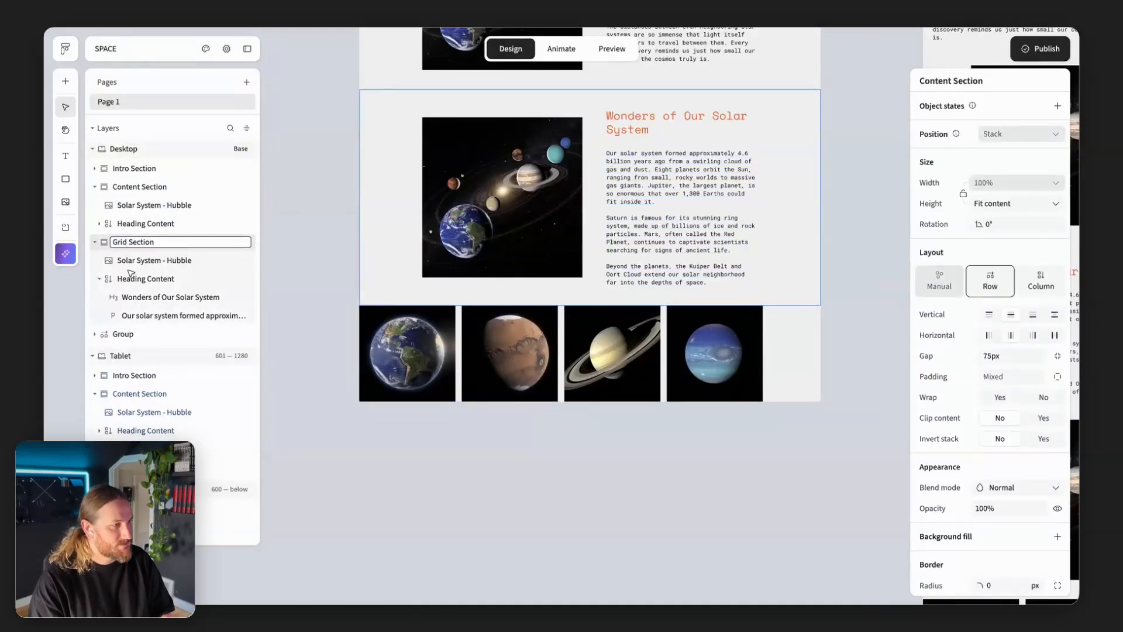
Rename the planet images group to "Planet grid"
double_click(124, 334)
text(PLant)
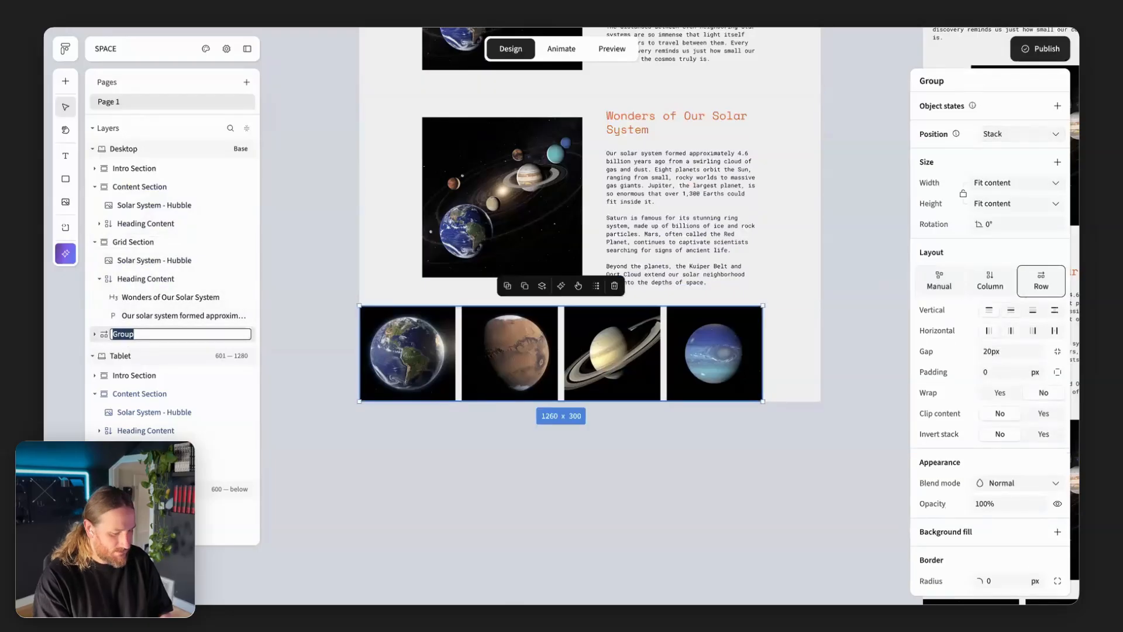
key(BackSpace)
key(BackSpace)
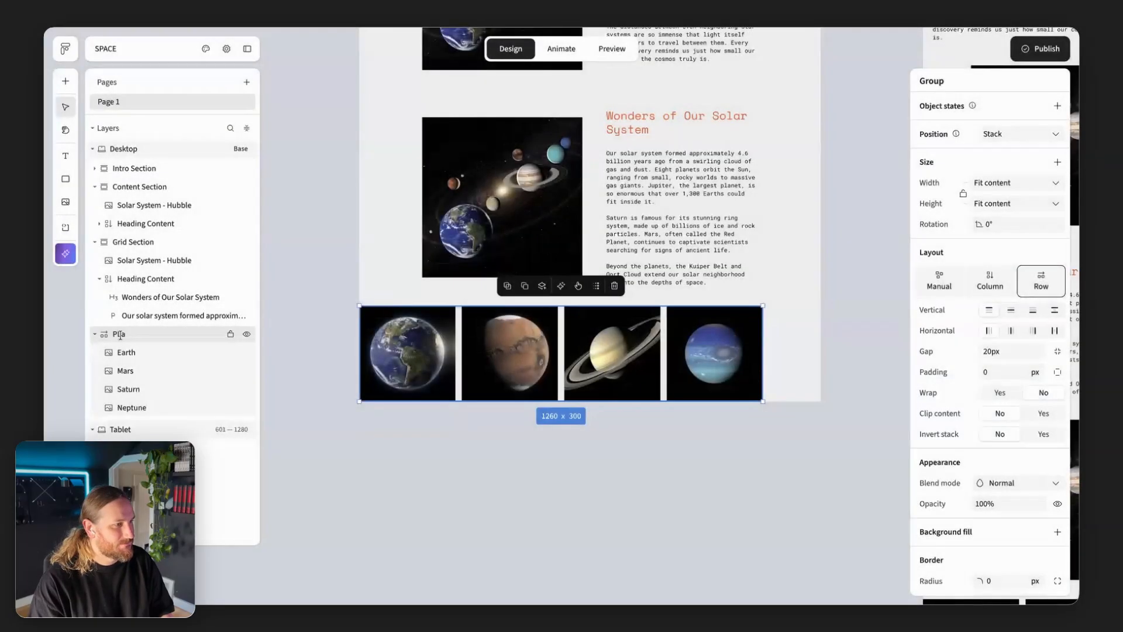
double_click(120, 335)
text(PLanet)
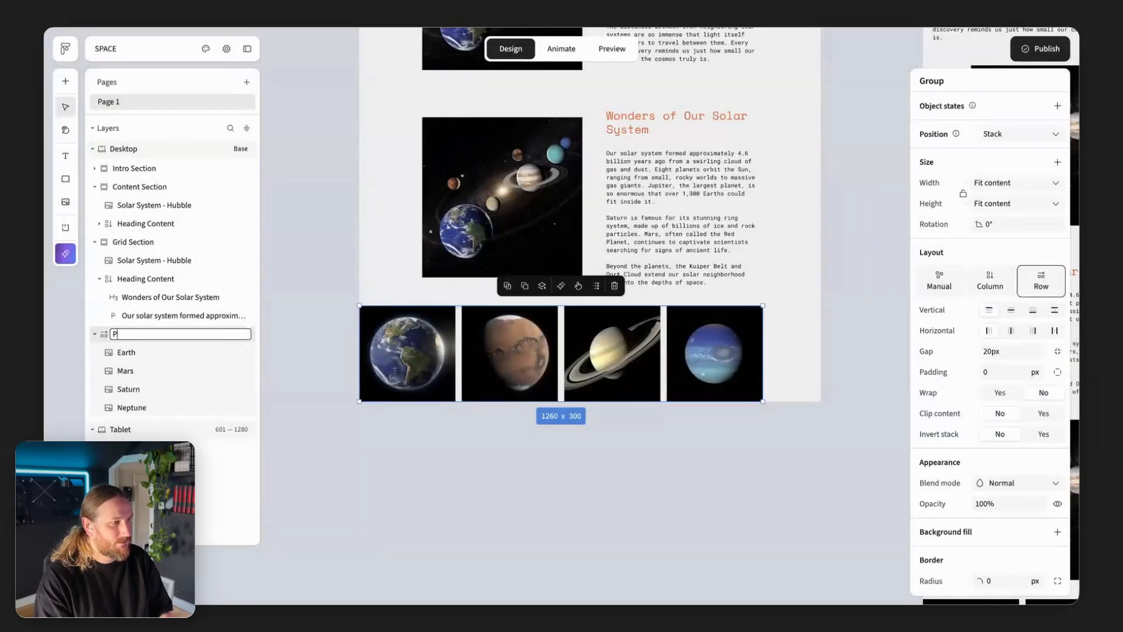
text(lanet grid)
key(Return)
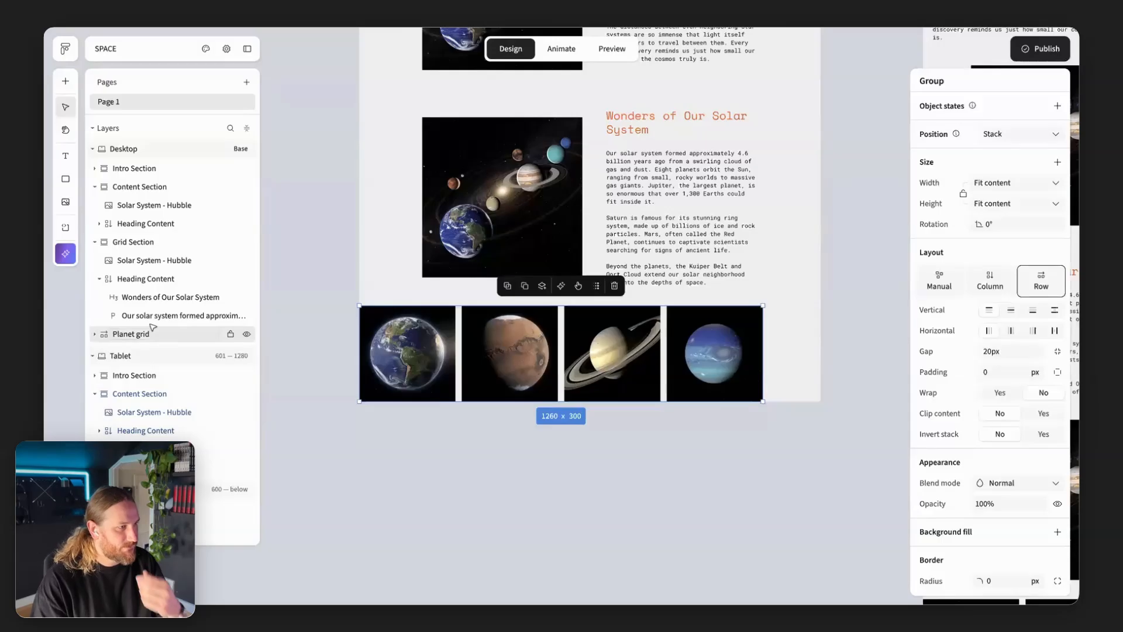
Nest the Planet grid inside the Grid Section and delete that section's Solar System - Hubble image
click(99, 279)
drag(130, 299, 131, 258)
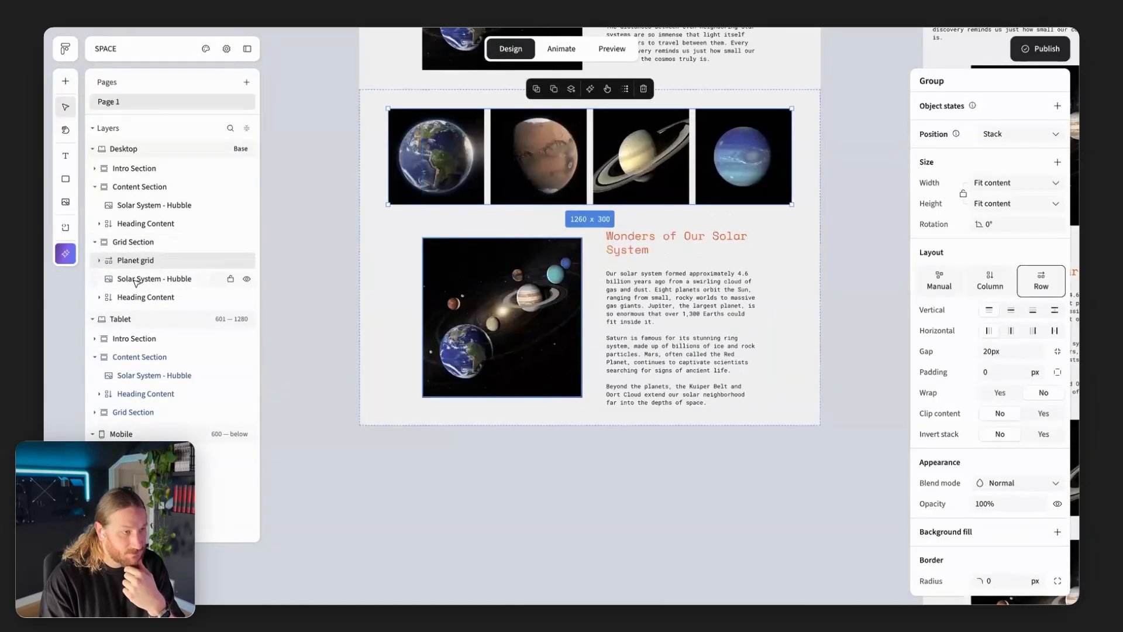
key(Delete)
key(ctrl+z)
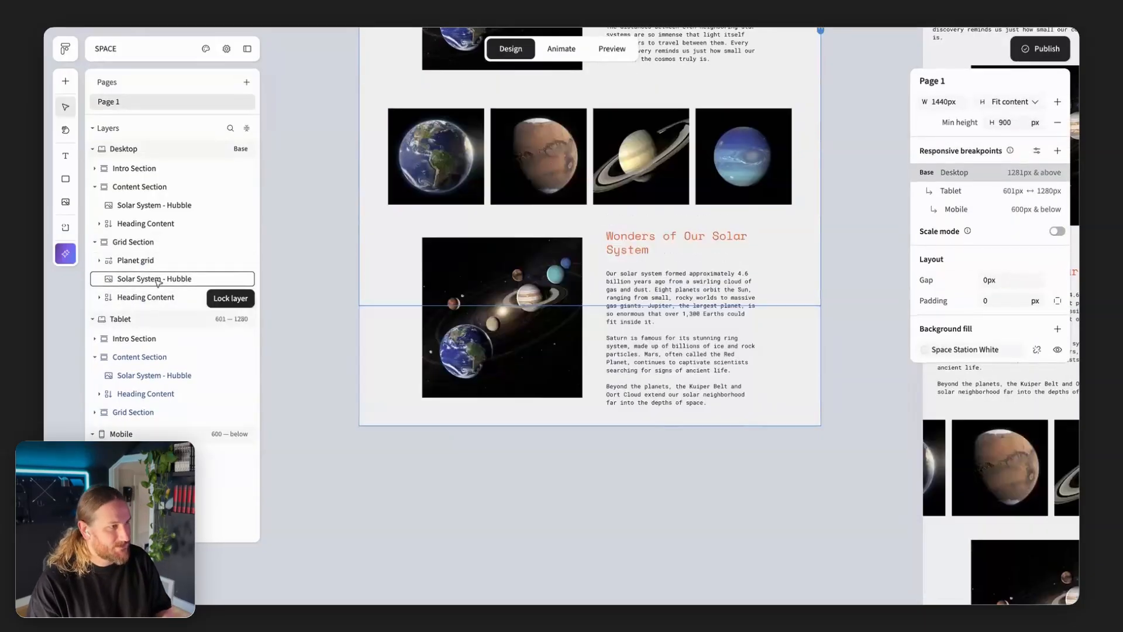
click(158, 279)
key(Delete)
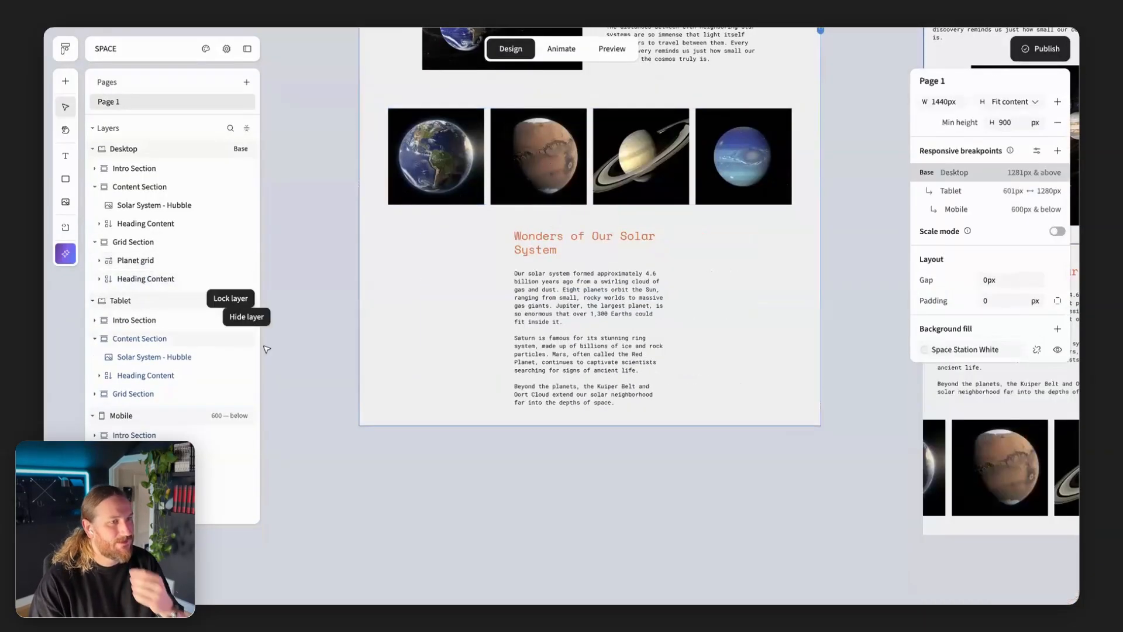
key(ctrl+z)
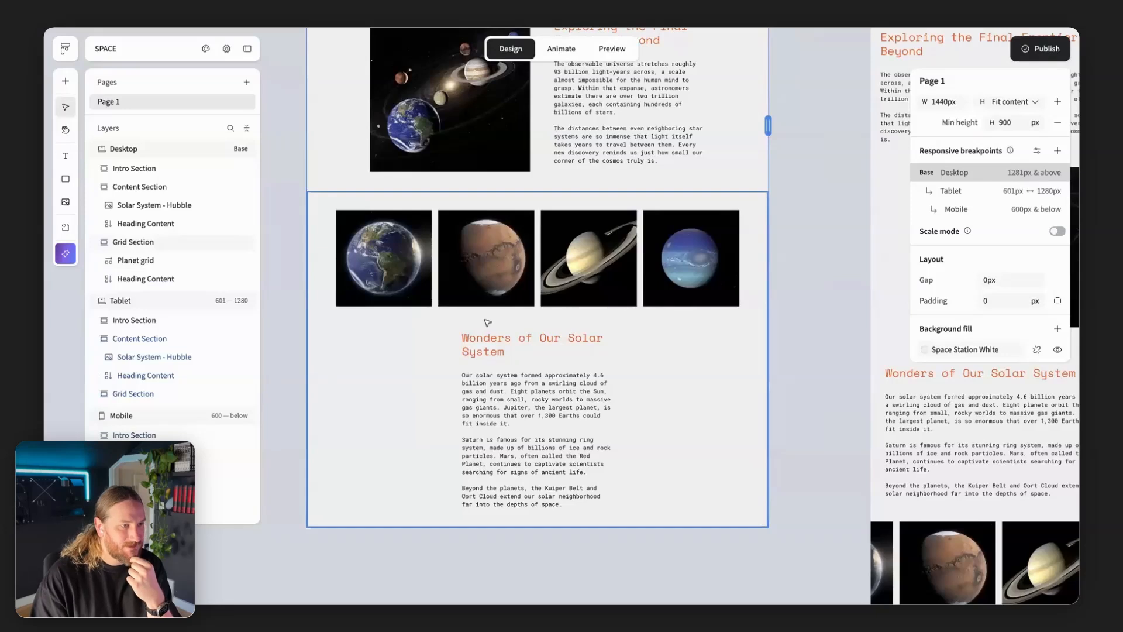
Move the Heading Content ahead of the Planet grid in the Grid Section and turn on wrapping for the grid
drag(239, 275, 152, 258)
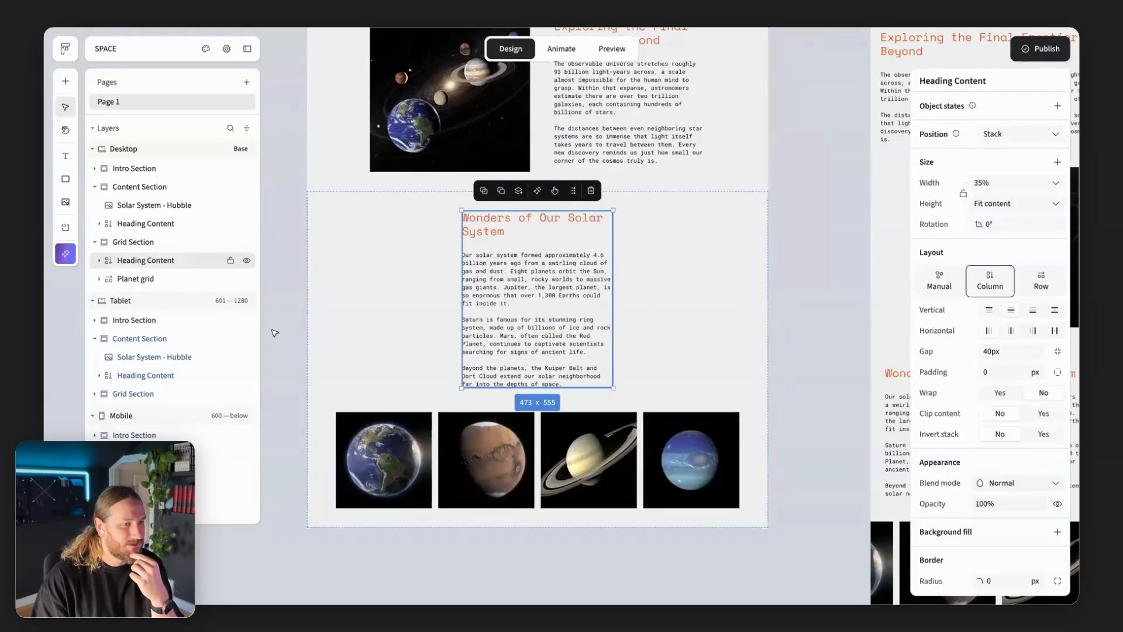
click(672, 460)
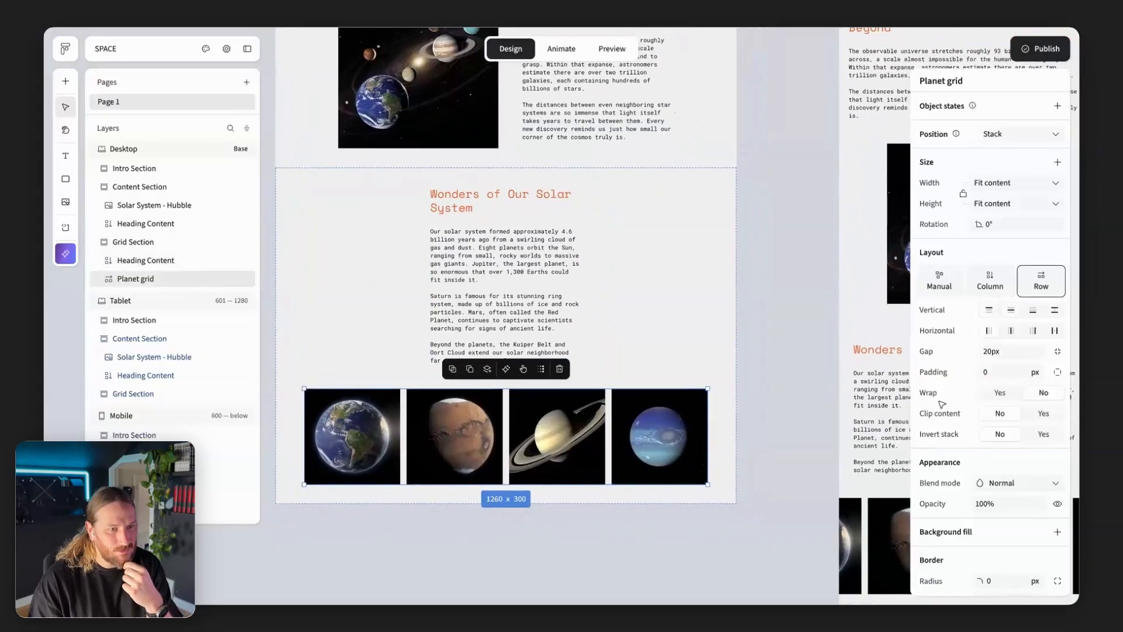
click(996, 393)
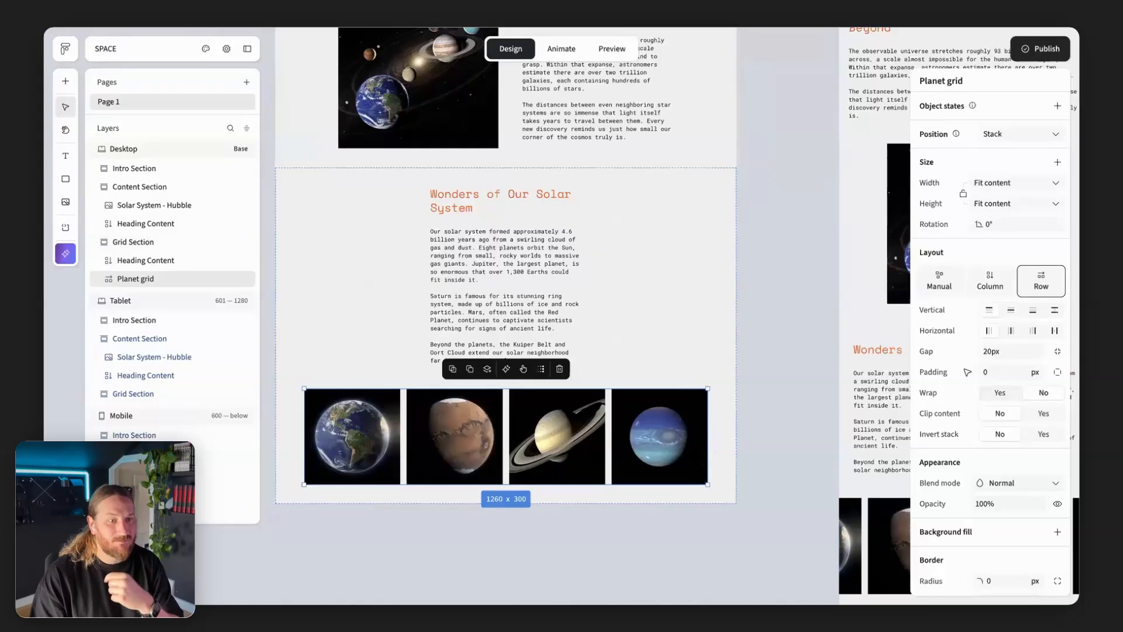
click(997, 392)
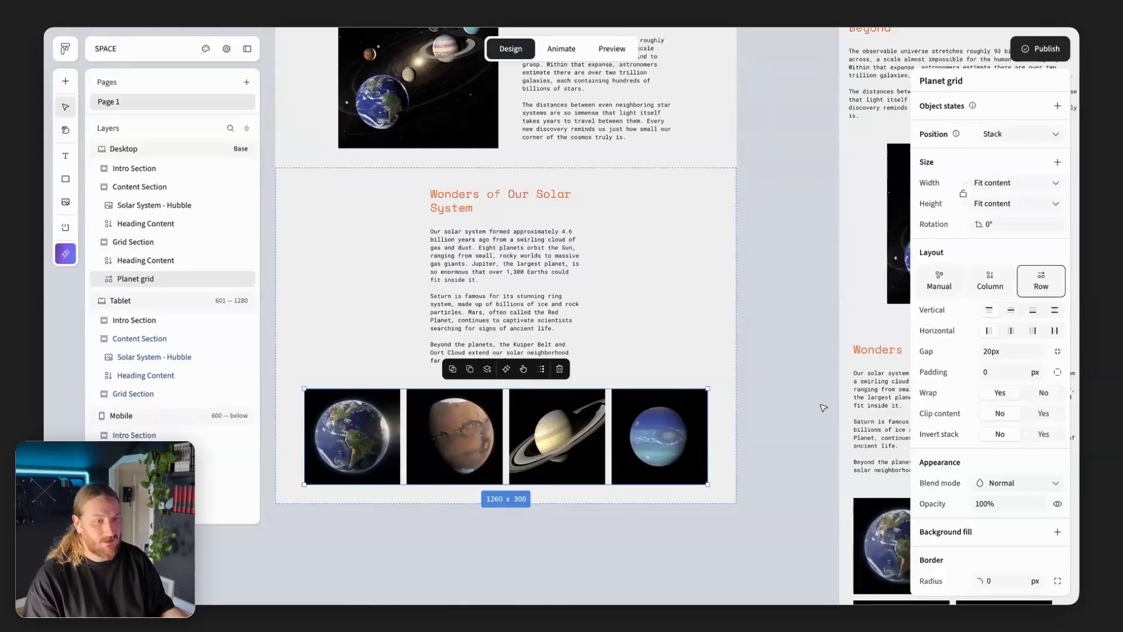
Set the desktop Planet grid's width to 50% and centre its images horizontally
click(1056, 185)
click(1004, 223)
click(986, 182)
text(40)
key(Return)
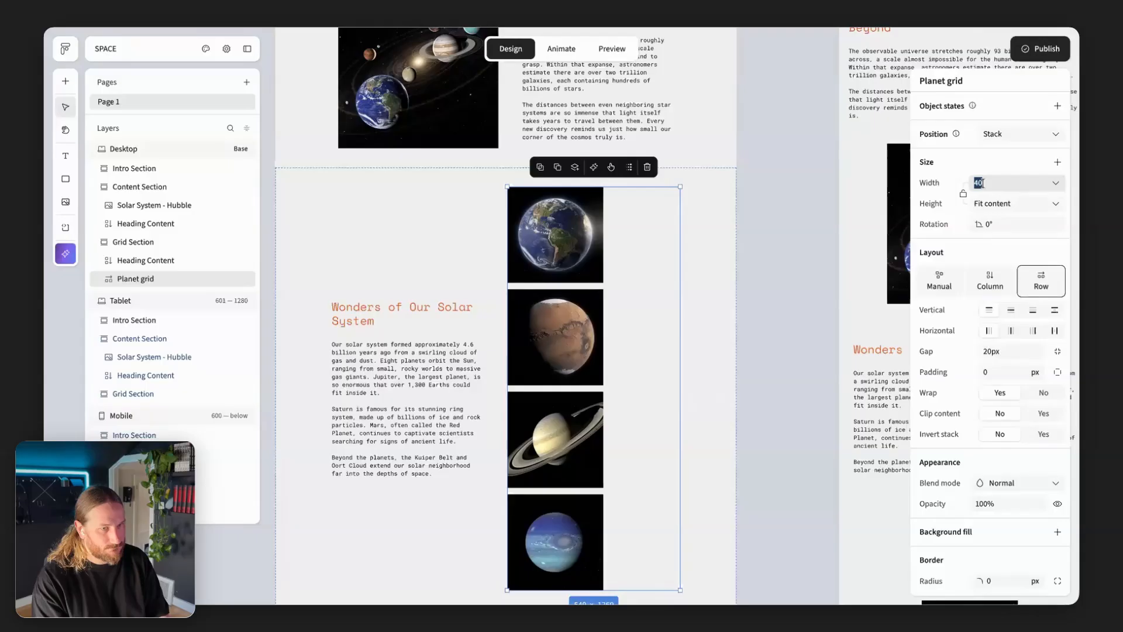
key(Return)
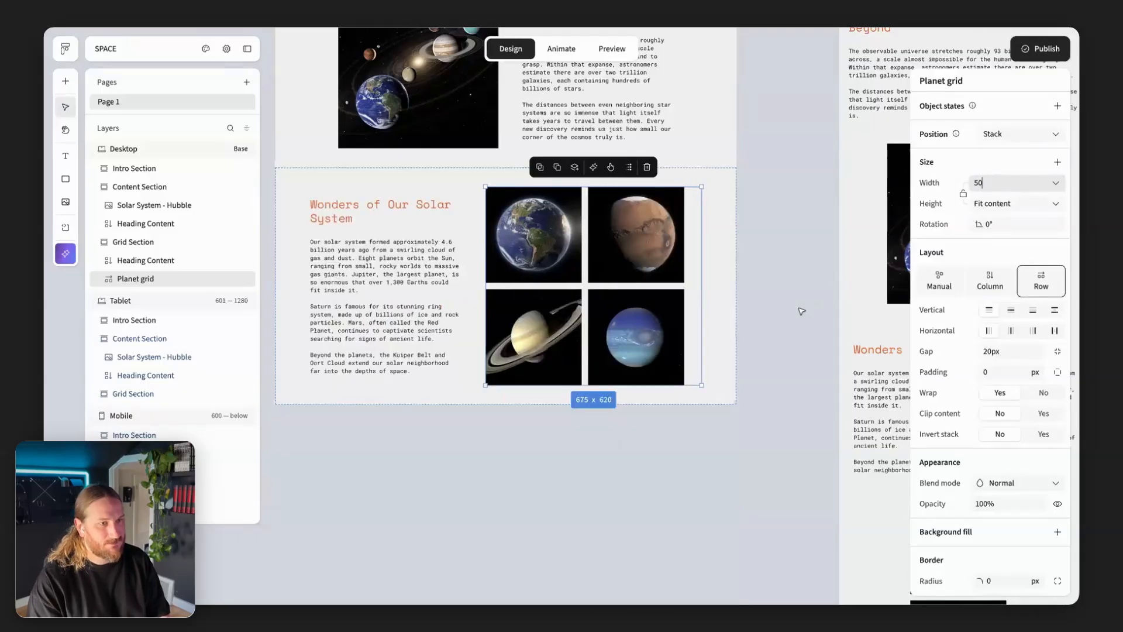
scroll(801, 312, left, 2)
scroll(802, 311, up, 1)
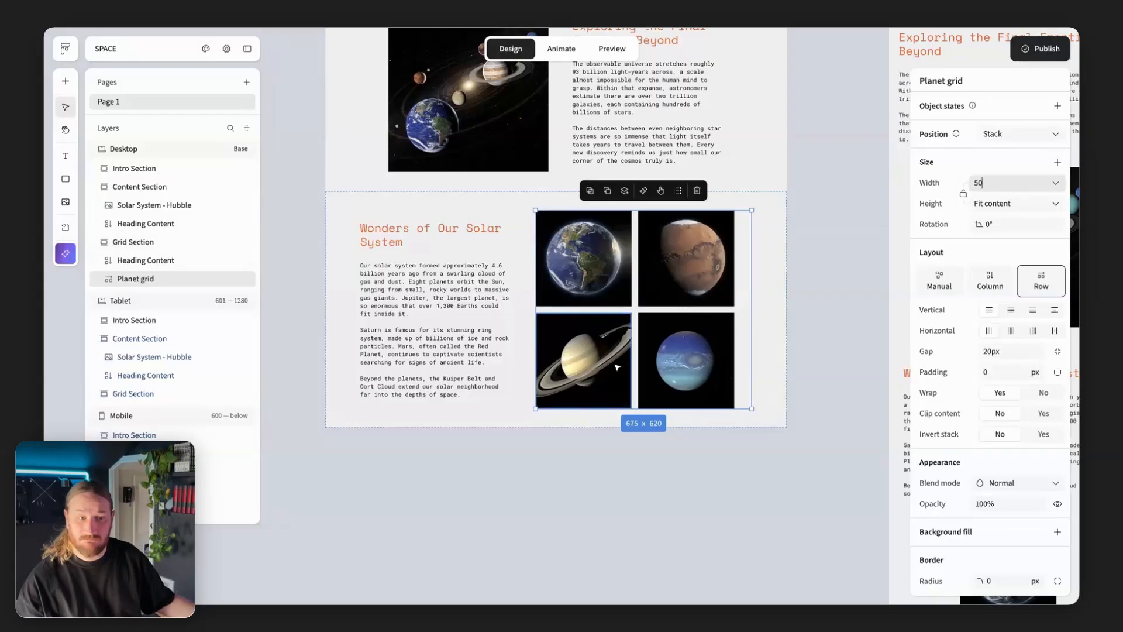
scroll(617, 368, right, 1)
text(%)
key(Return)
click(1011, 332)
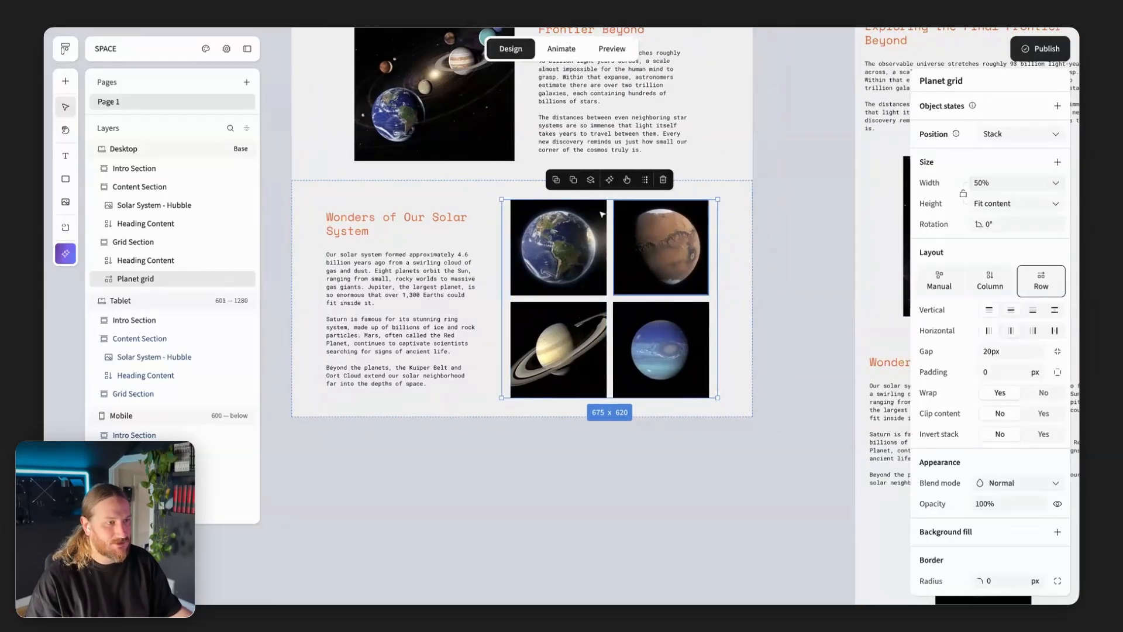
scroll(498, 456, up, 1)
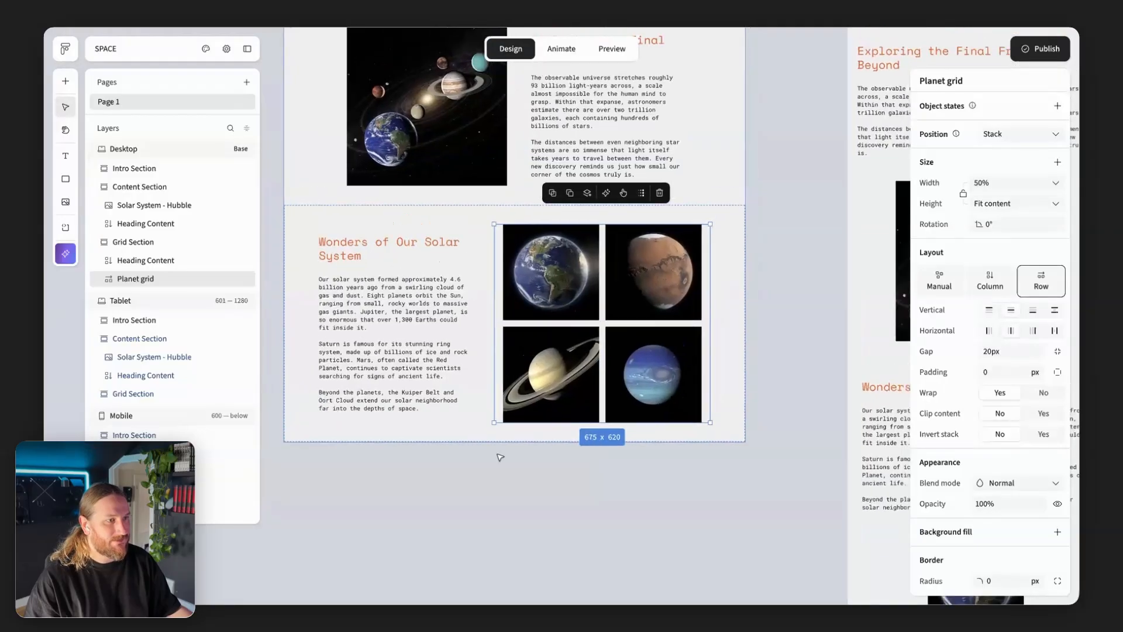
Compare the Planet grid's layout on the desktop and tablet breakpoints, selecting the tablet grid to inspect its settings
click(497, 481)
scroll(497, 482, down, 10)
scroll(497, 482, right, 8)
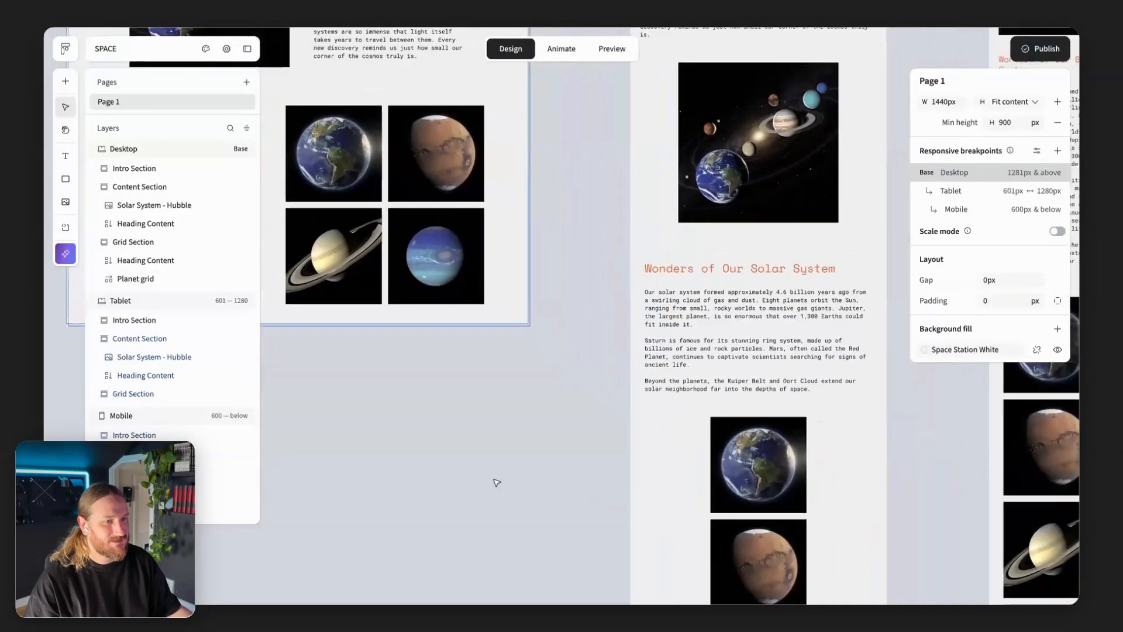
click(653, 355)
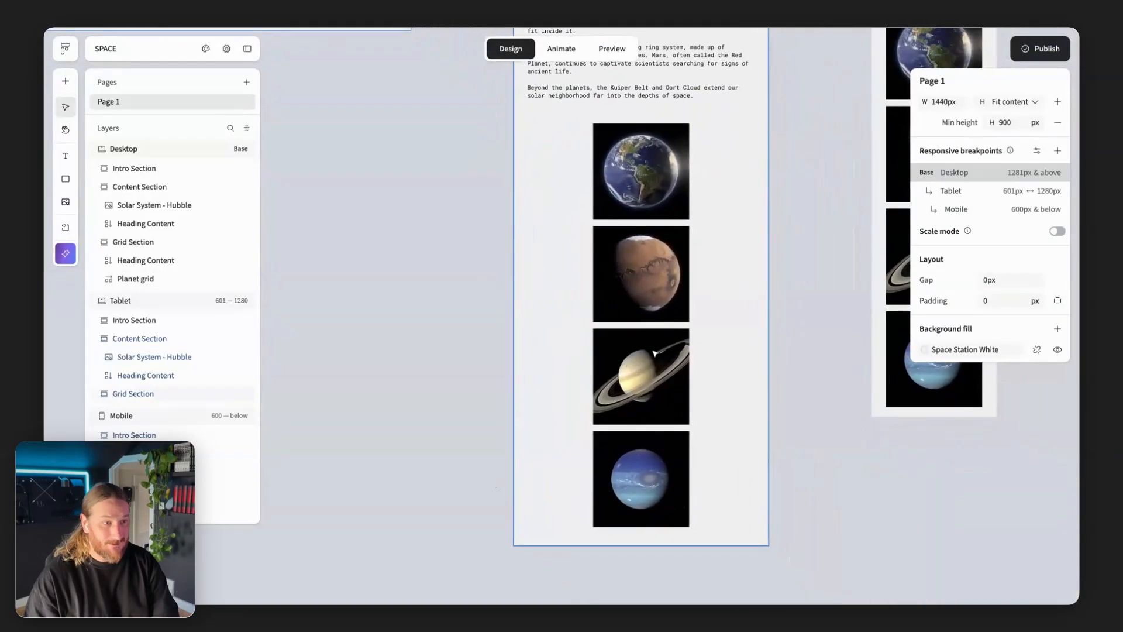
click(655, 353)
scroll(644, 334, up, 3)
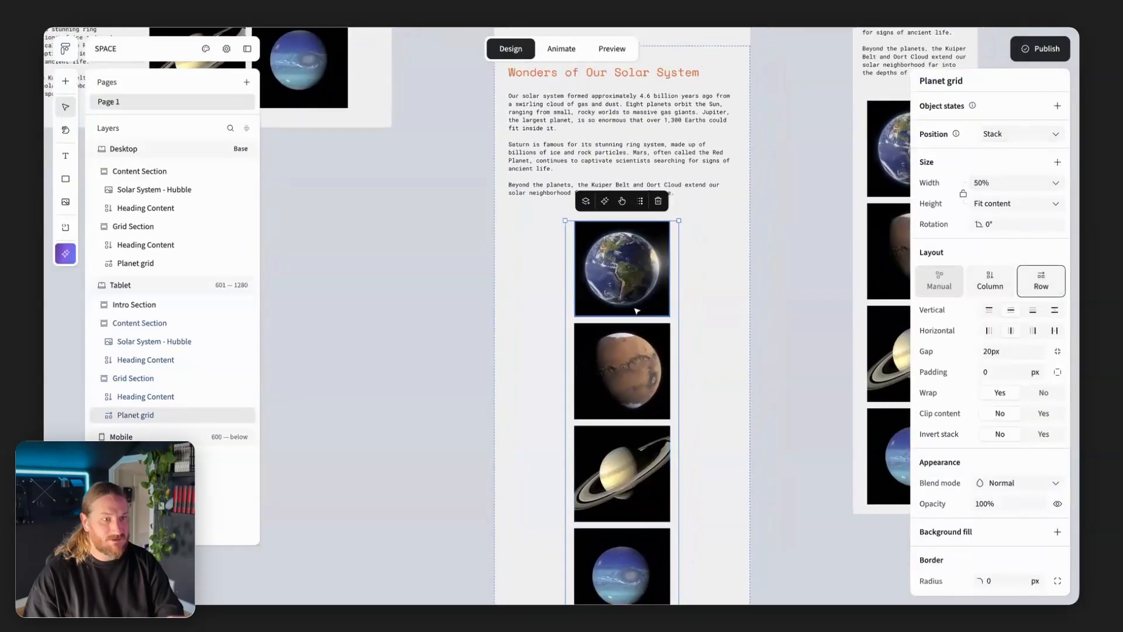
scroll(637, 310, up, 3)
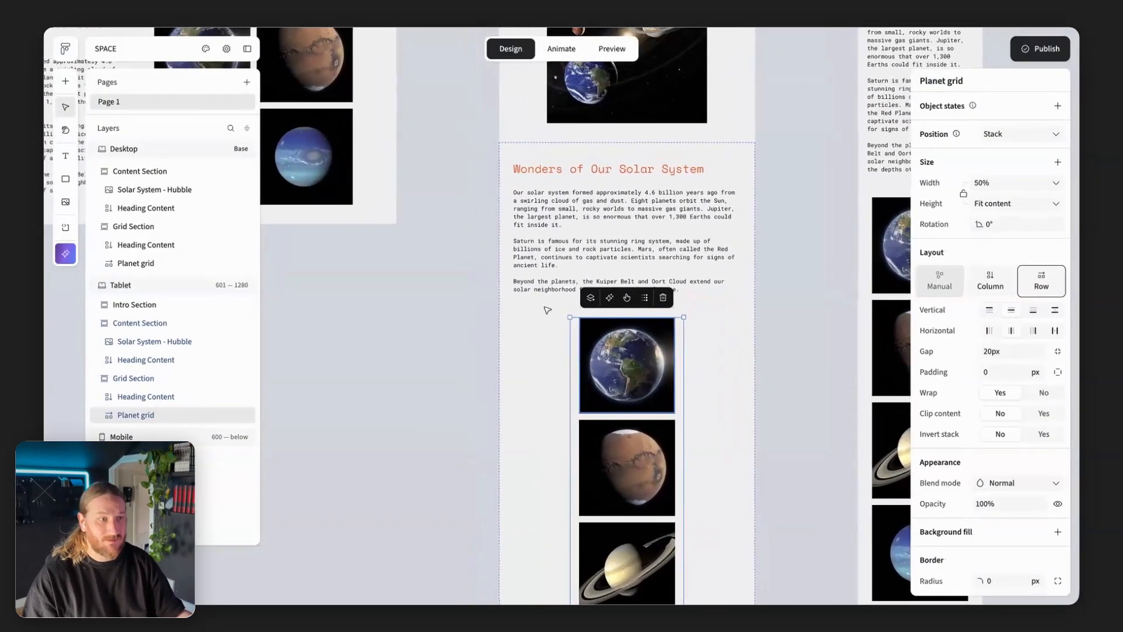
click(399, 302)
scroll(399, 302, left, 5)
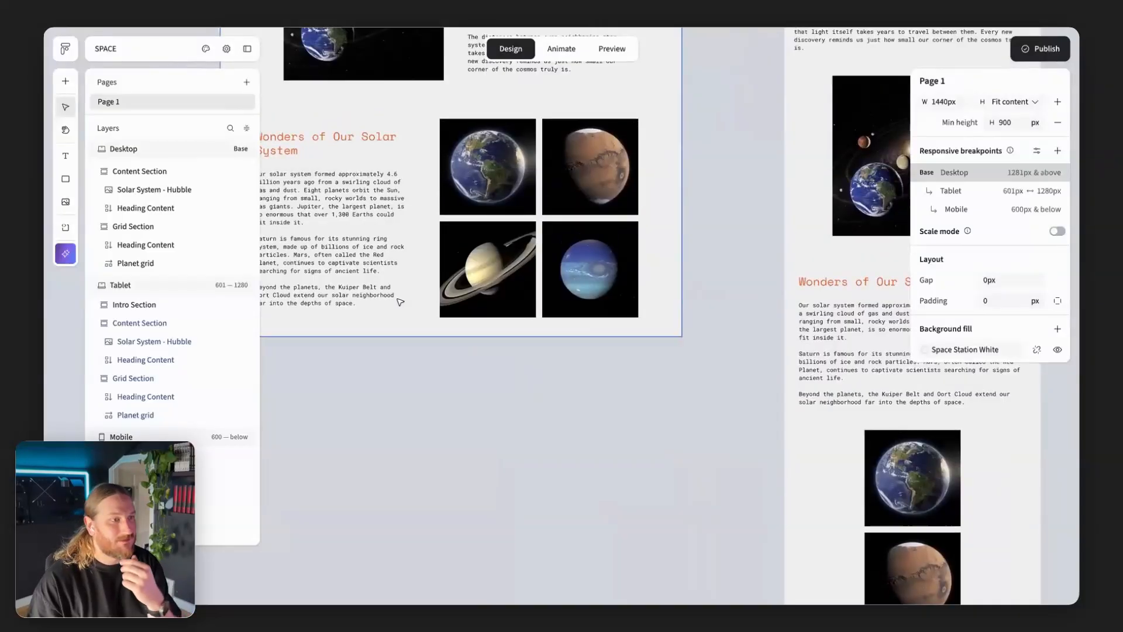
click(530, 272)
scroll(530, 272, right, 4)
scroll(530, 272, down, 3)
click(734, 381)
click(733, 381)
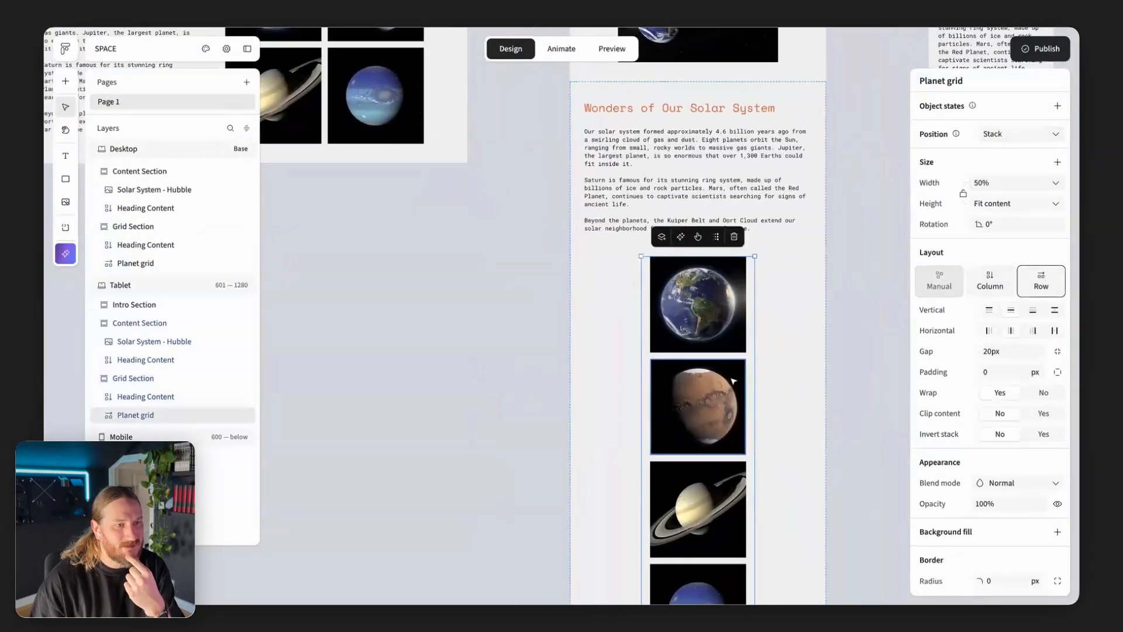
scroll(732, 380, right, 2)
scroll(733, 380, down, 1)
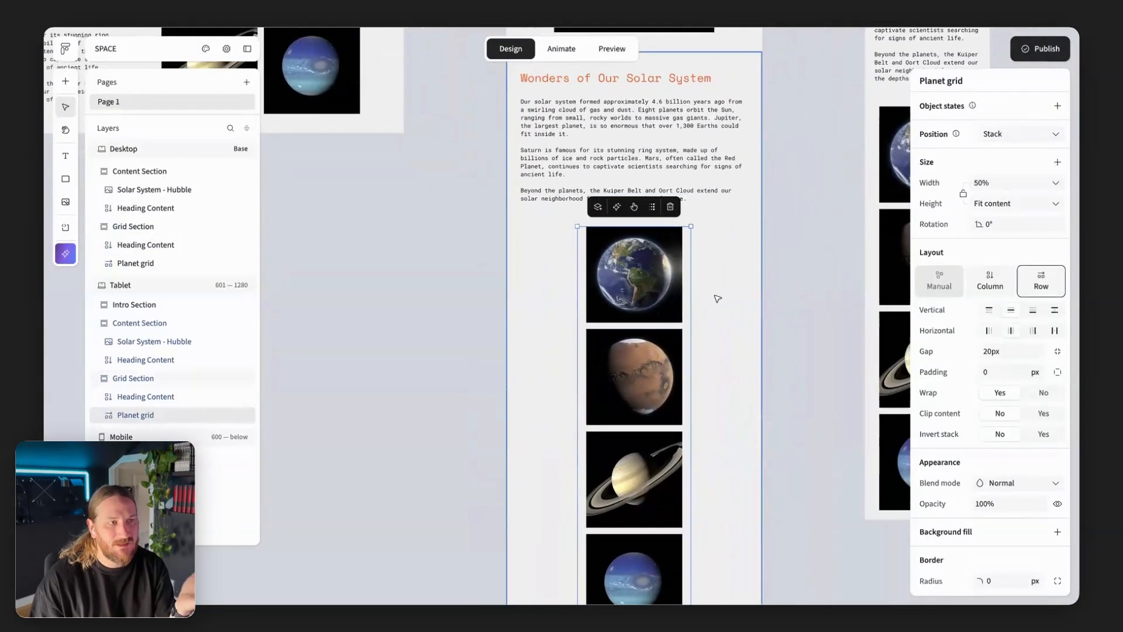
scroll(718, 299, up, 2)
scroll(747, 326, down, 4)
scroll(748, 326, right, 1)
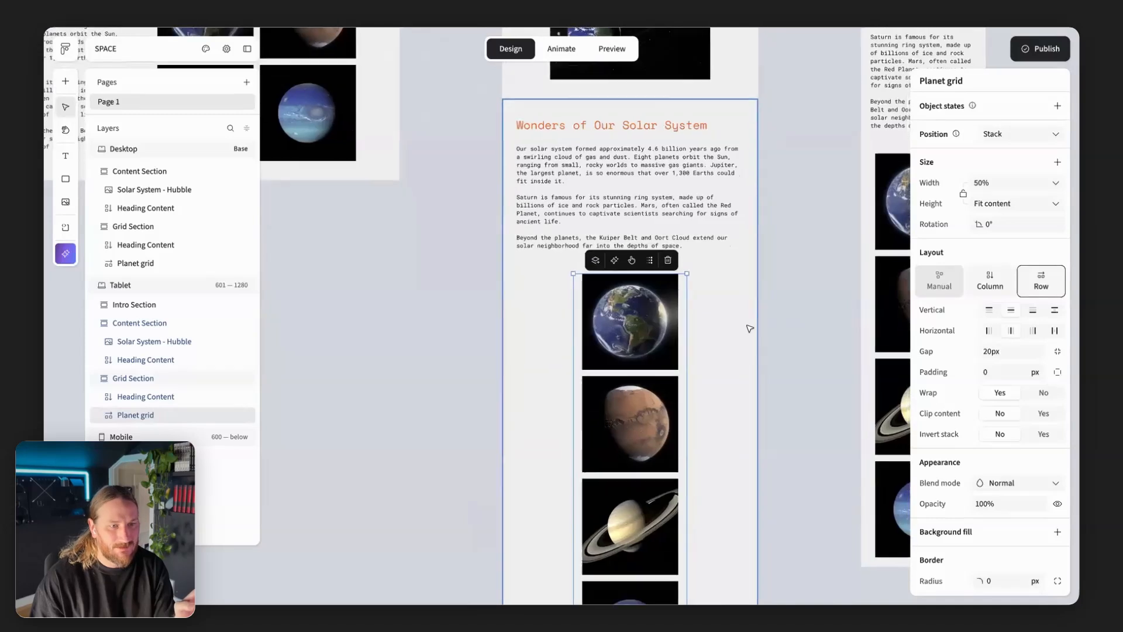
Set the tablet Planet grid's width to 100%
click(977, 183)
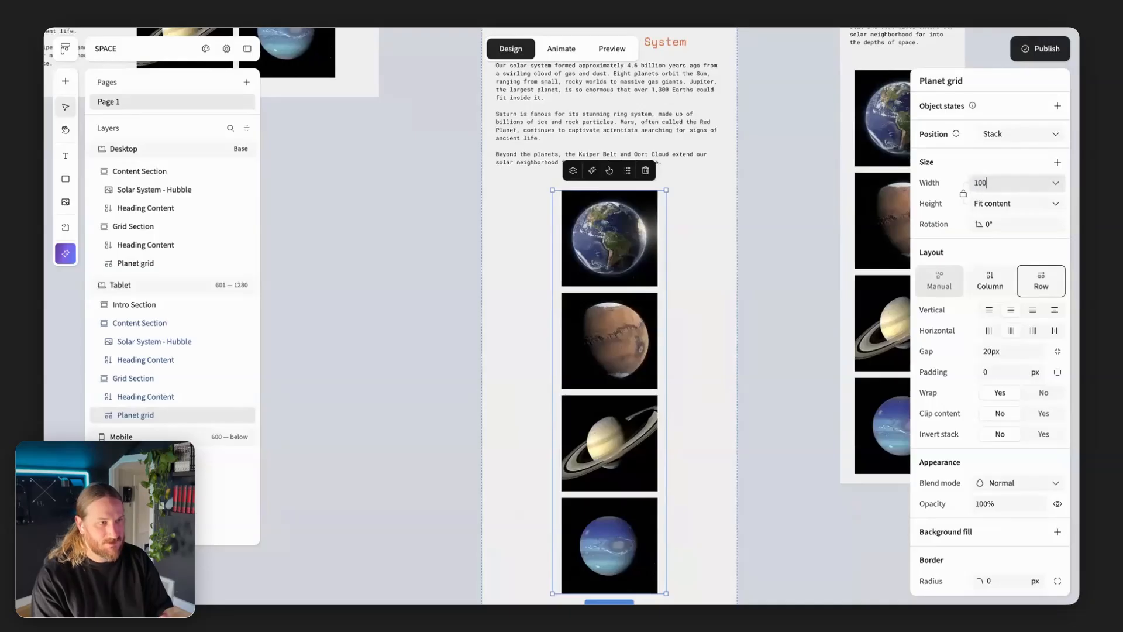
key(Return)
click(718, 451)
Compare the Content Section and Planet grid layouts across the desktop, tablet and mobile breakpoints
scroll(813, 229, right, 2)
scroll(813, 230, up, 3)
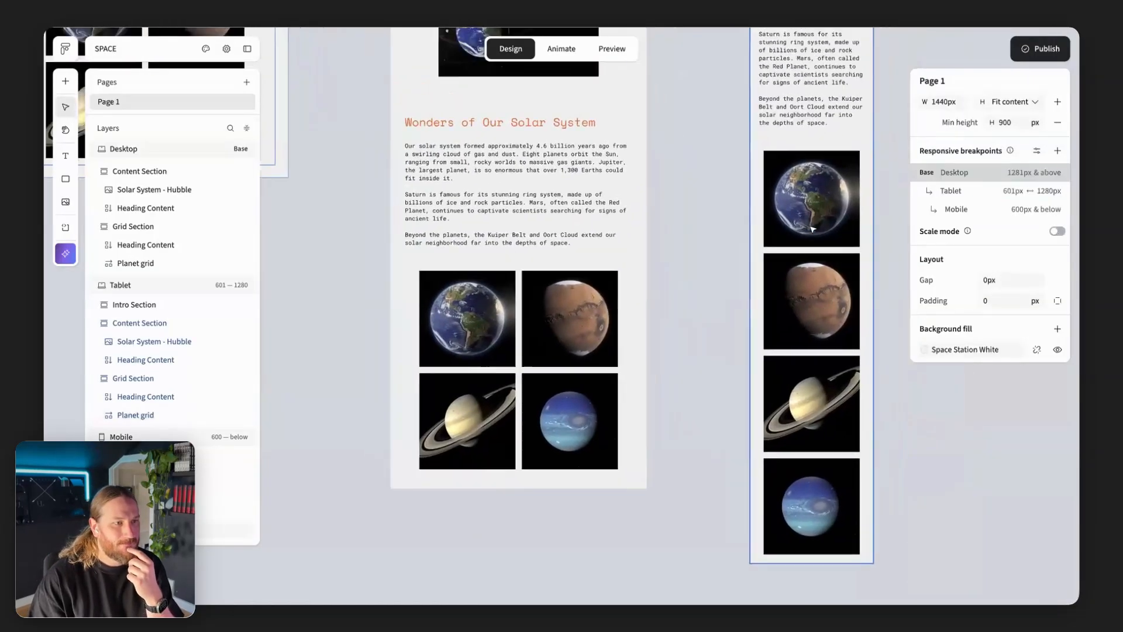
scroll(814, 229, left, 7)
scroll(813, 229, up, 10)
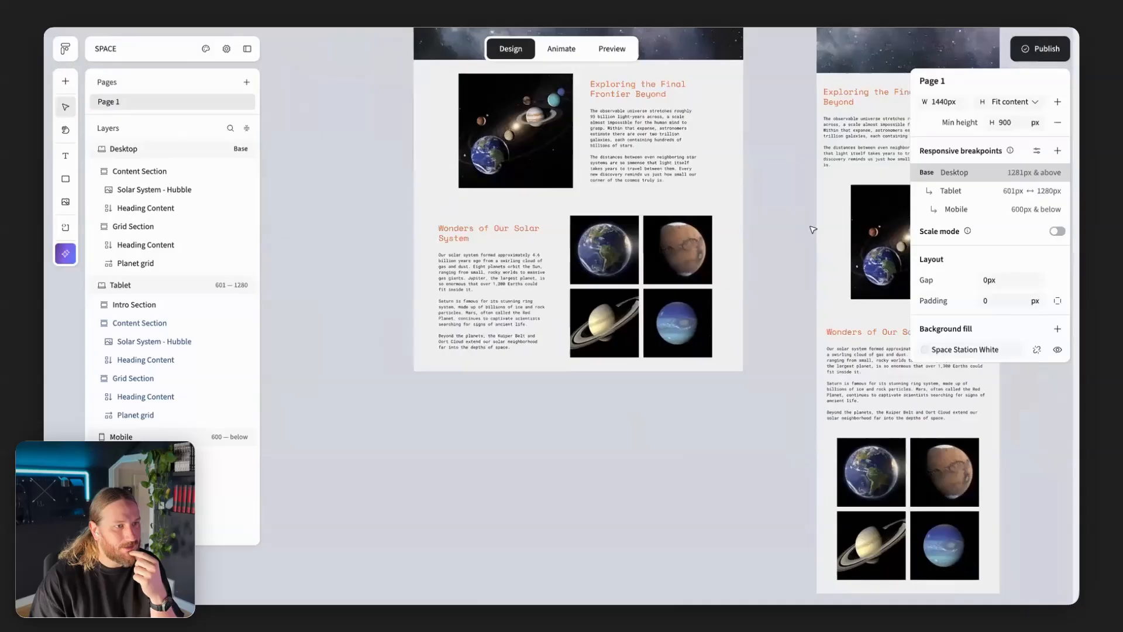
scroll(813, 230, right, 5)
scroll(813, 230, down, 5)
scroll(813, 229, left, 2)
scroll(813, 229, up, 4)
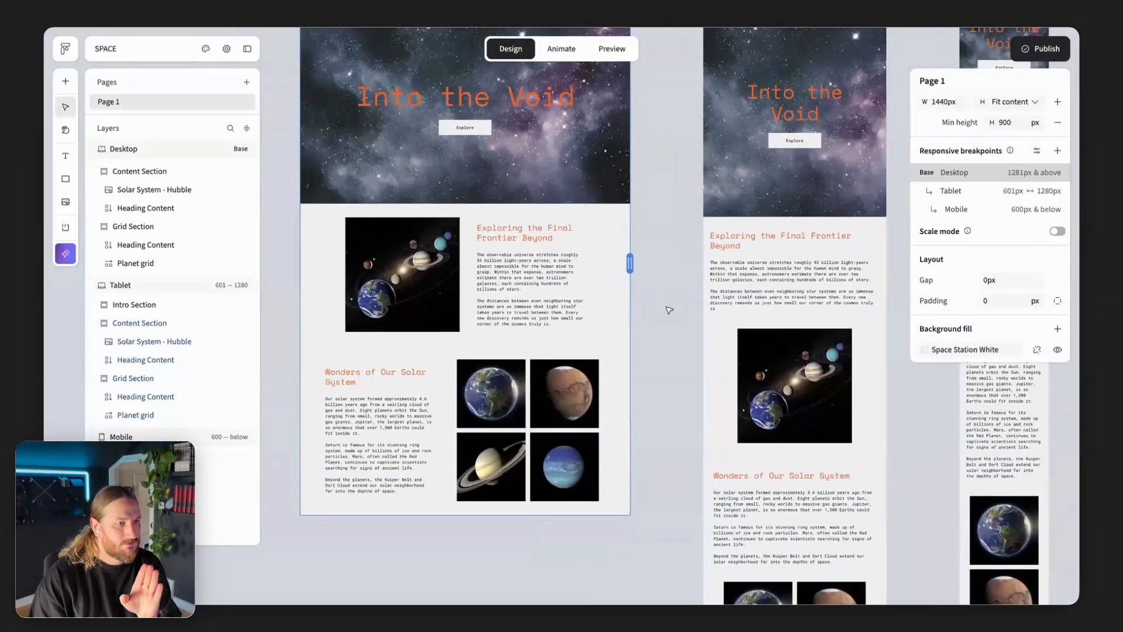
scroll(669, 310, down, 3)
scroll(639, 421, down, 2)
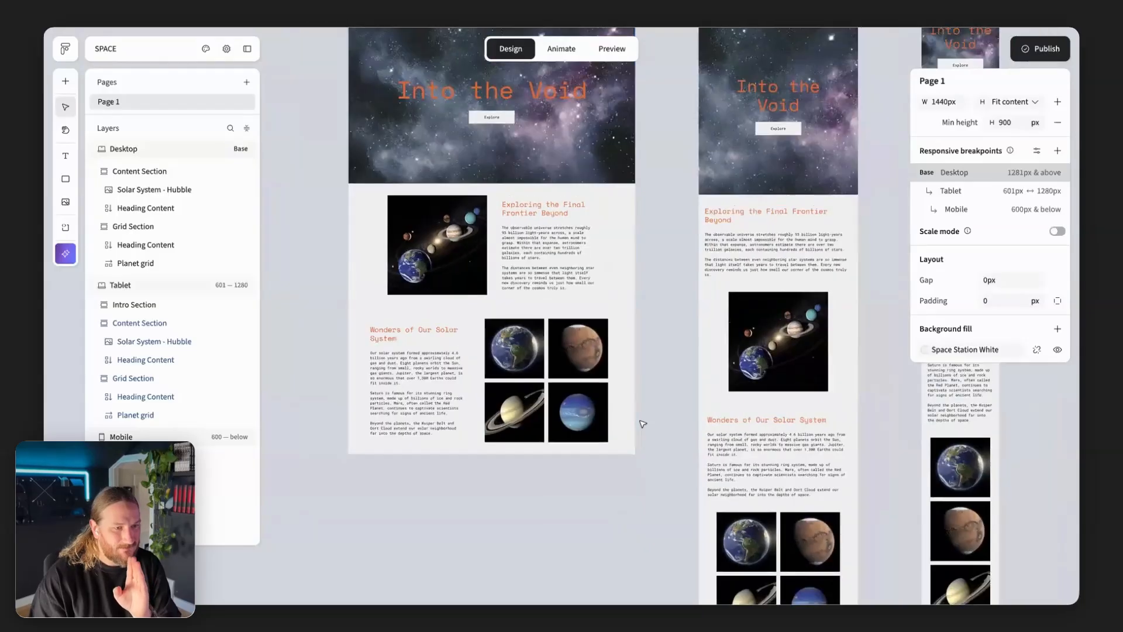
scroll(639, 422, down, 2)
scroll(640, 421, up, 1)
scroll(639, 421, left, 1)
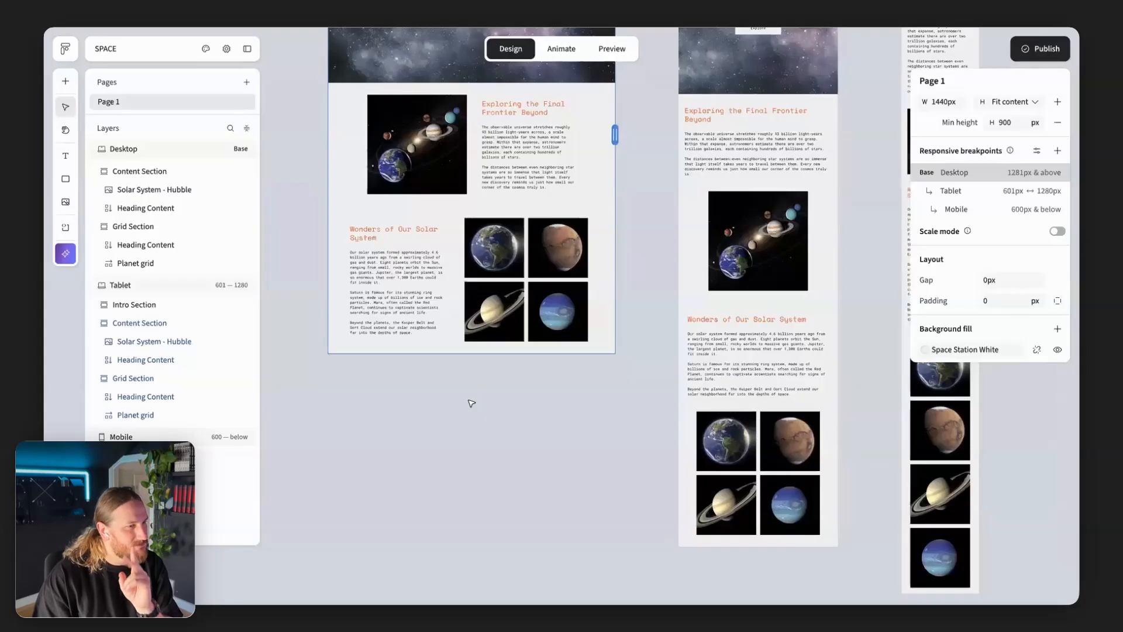
Duplicate the desktop Grid Section and rename the copy as Facts Section
scroll(468, 402, up, 3)
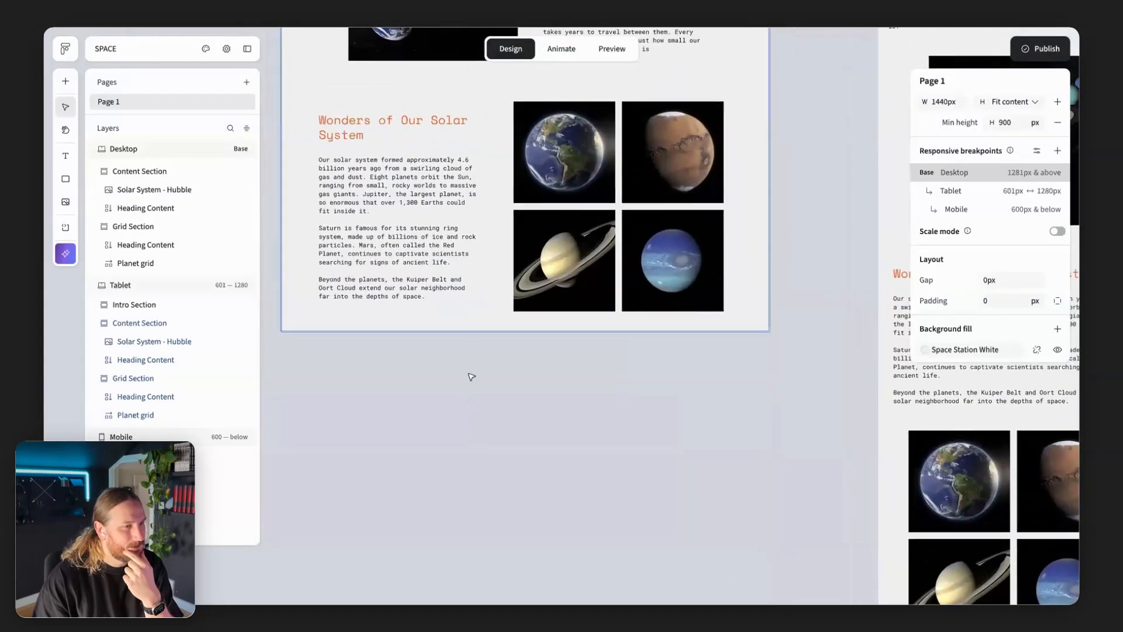
click(474, 326)
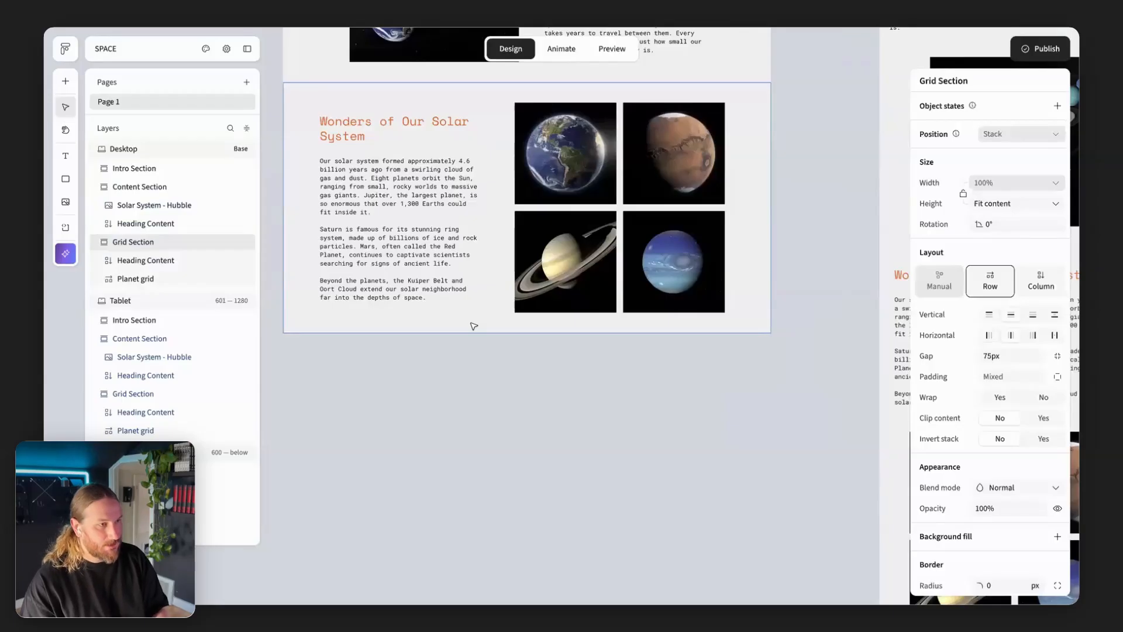
key(ctrl+d)
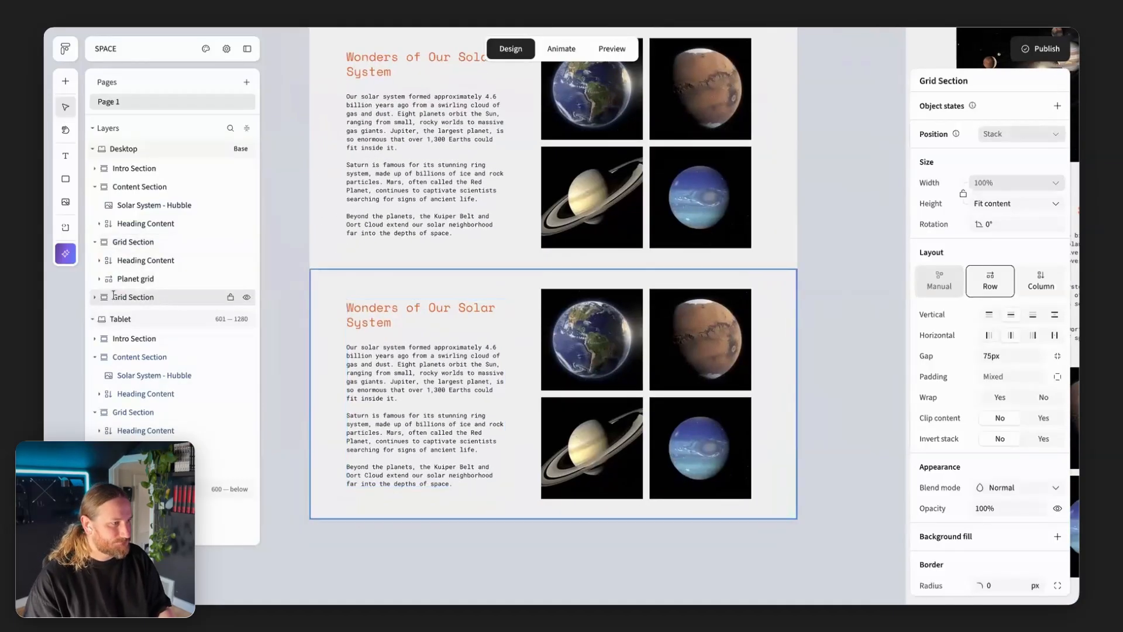
double_click(114, 296)
double_click(115, 296)
text(Facts)
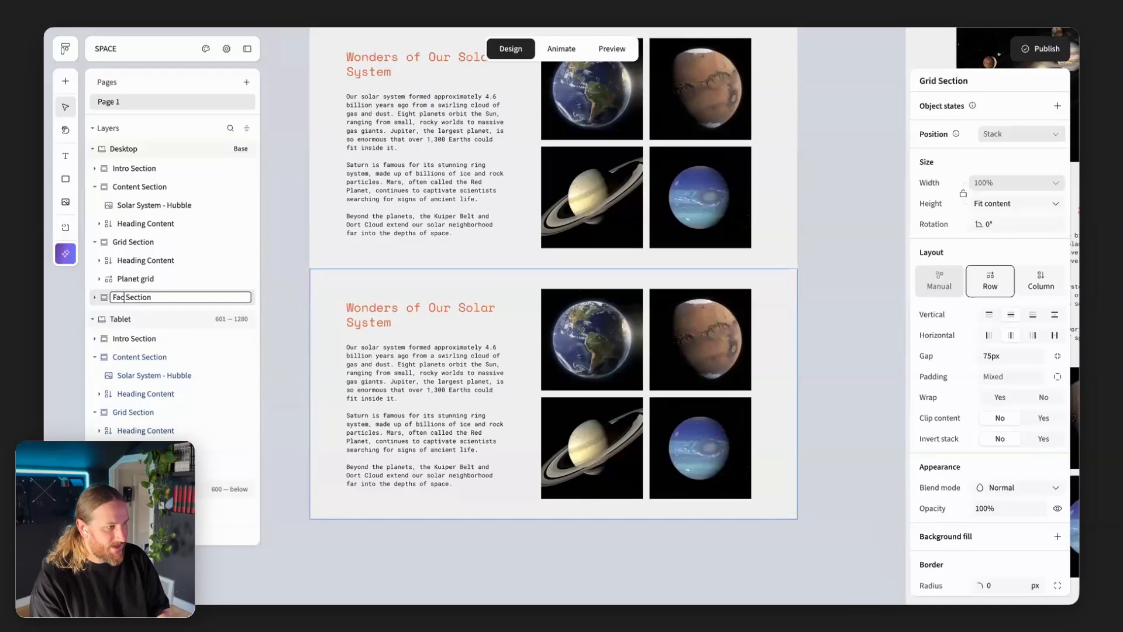
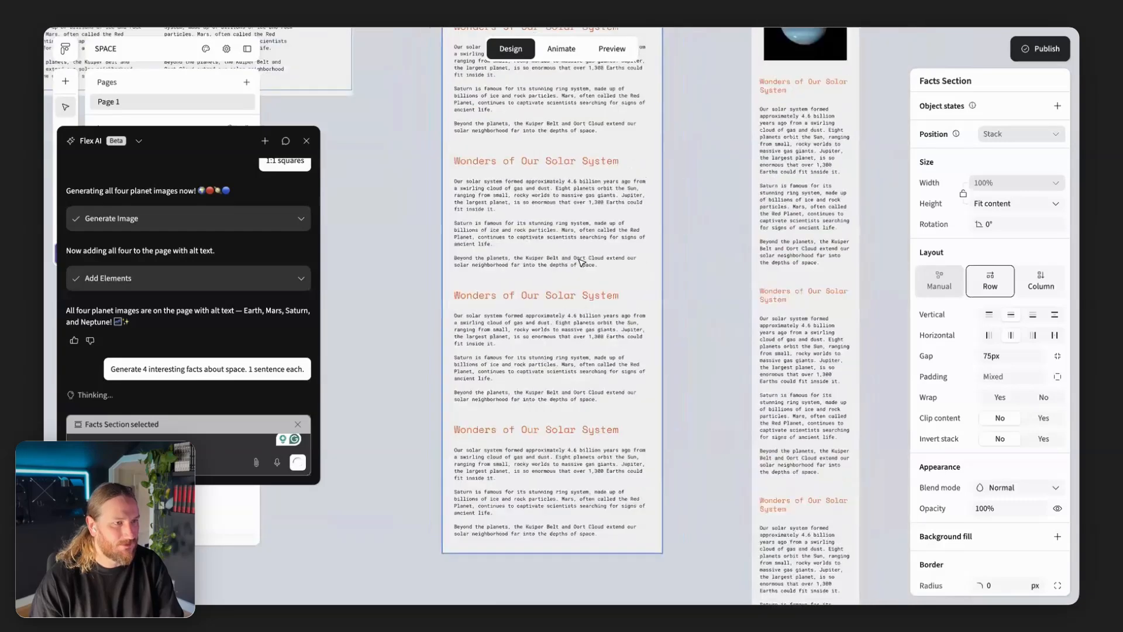
Examine how the Facts Section's four text blocks are arranged on the desktop, tablet and mobile breakpoints
scroll(582, 264, down, 3)
scroll(581, 262, down, 5)
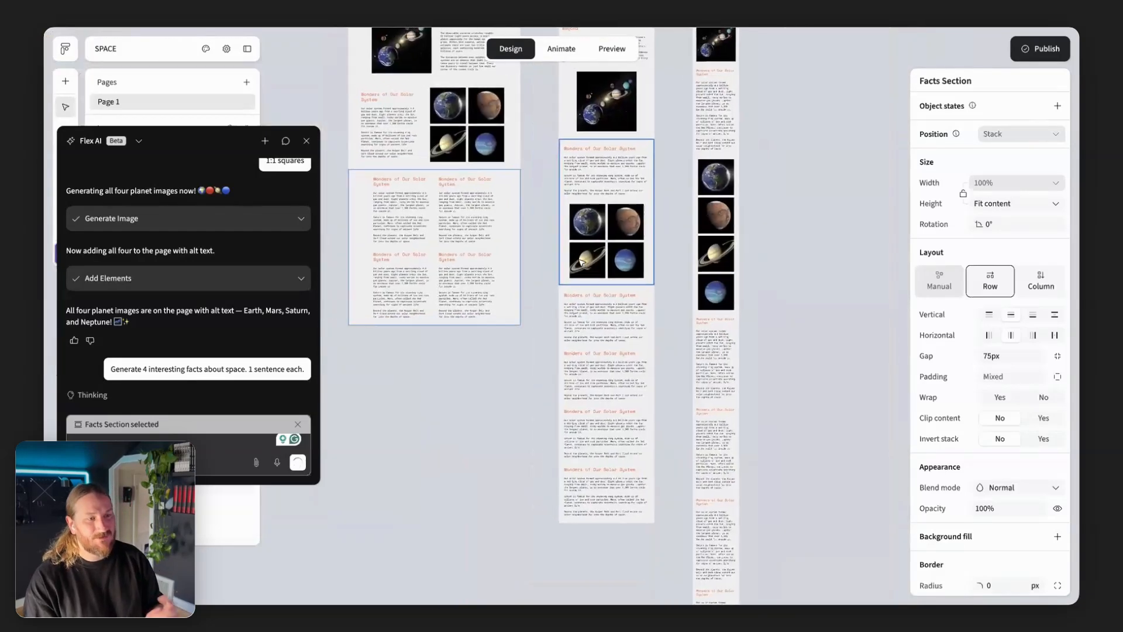
scroll(625, 410, up, 8)
scroll(625, 409, down, 3)
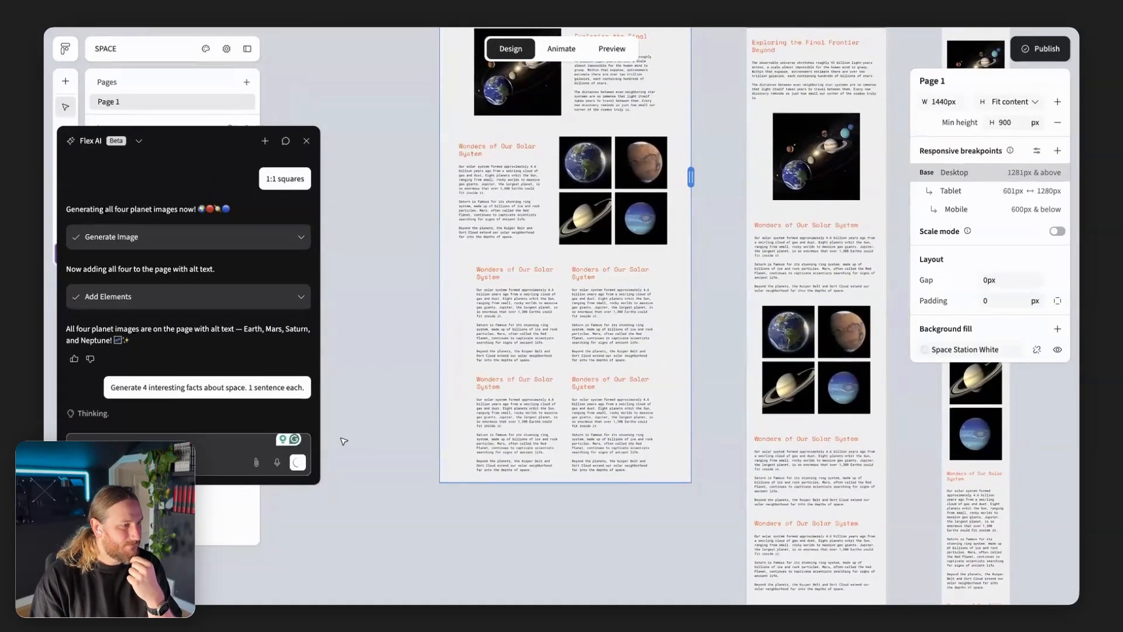
scroll(485, 427, down, 3)
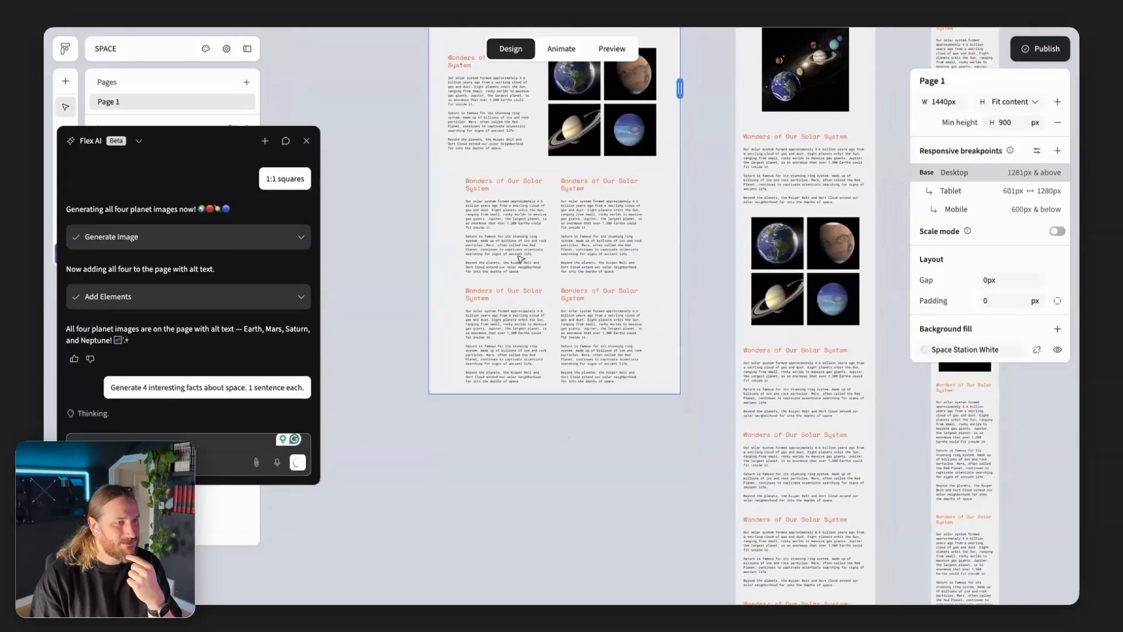
click(521, 231)
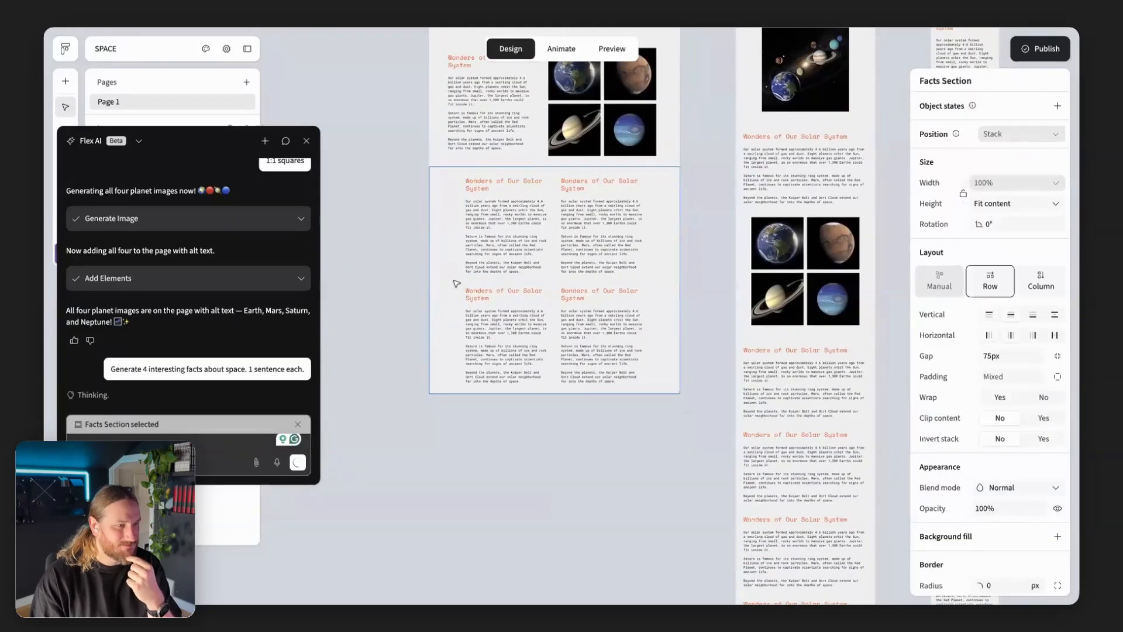
scroll(456, 279, up, 2)
click(393, 372)
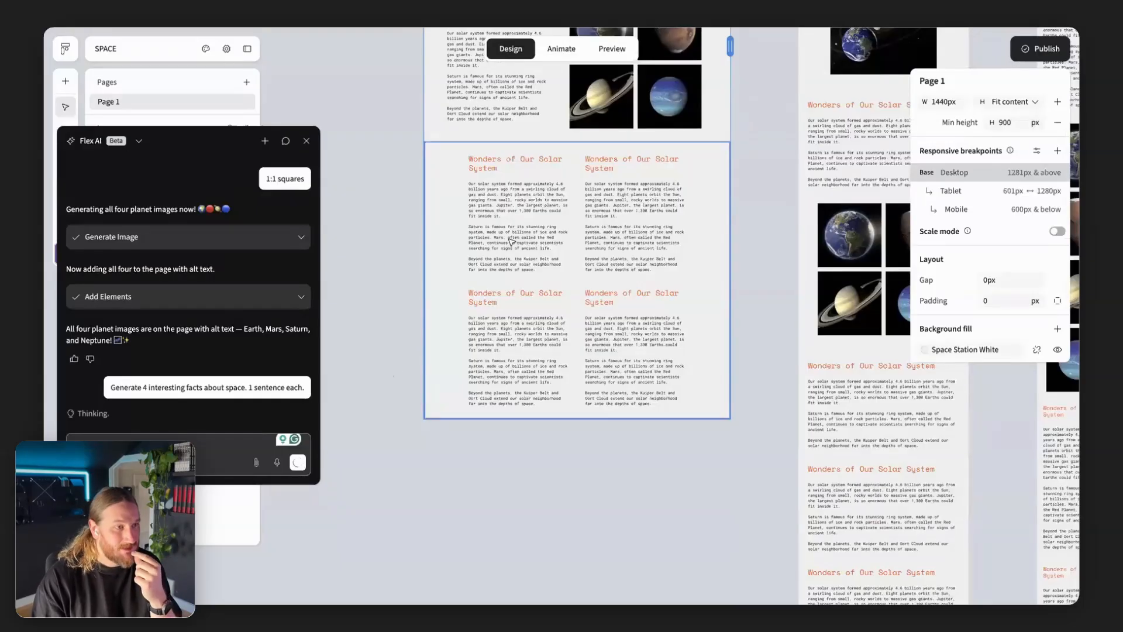
scroll(511, 240, up, 2)
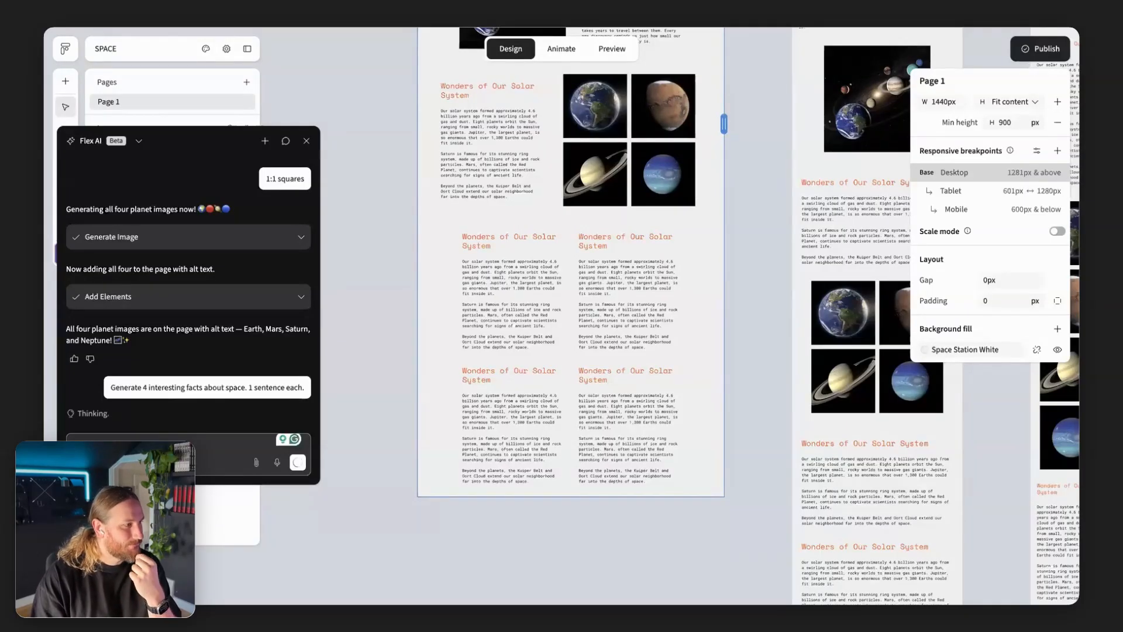
Review the desktop page from the "Into the Void" intro down to the Facts Section, inspecting the Hero Content and Content Section settings
scroll(483, 404, up, 10)
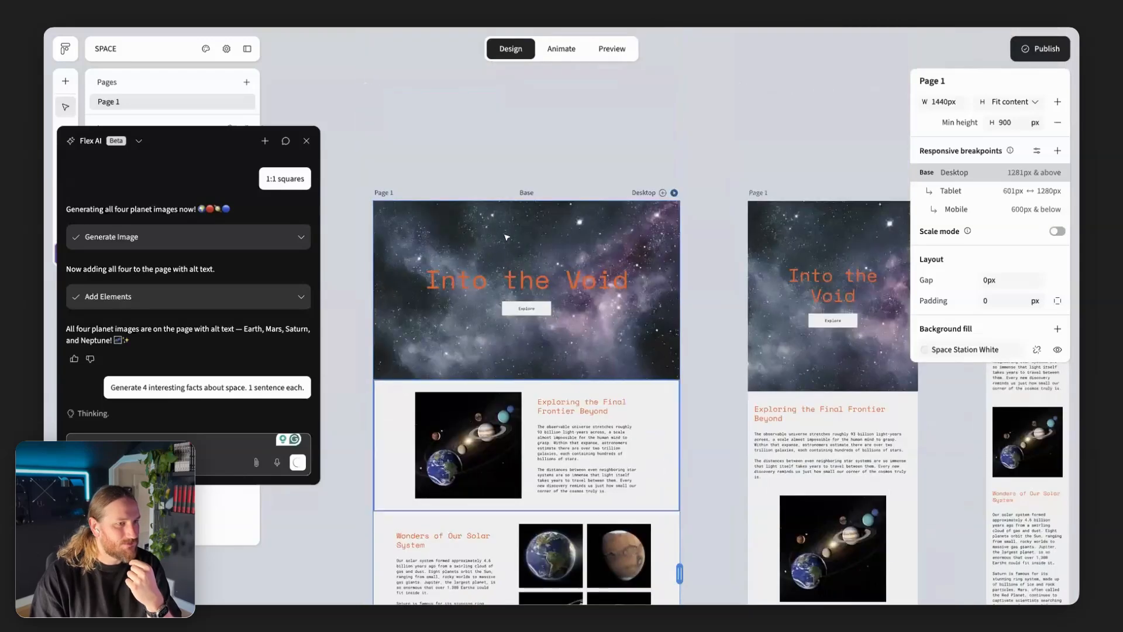
click(504, 276)
scroll(506, 276, down, 3)
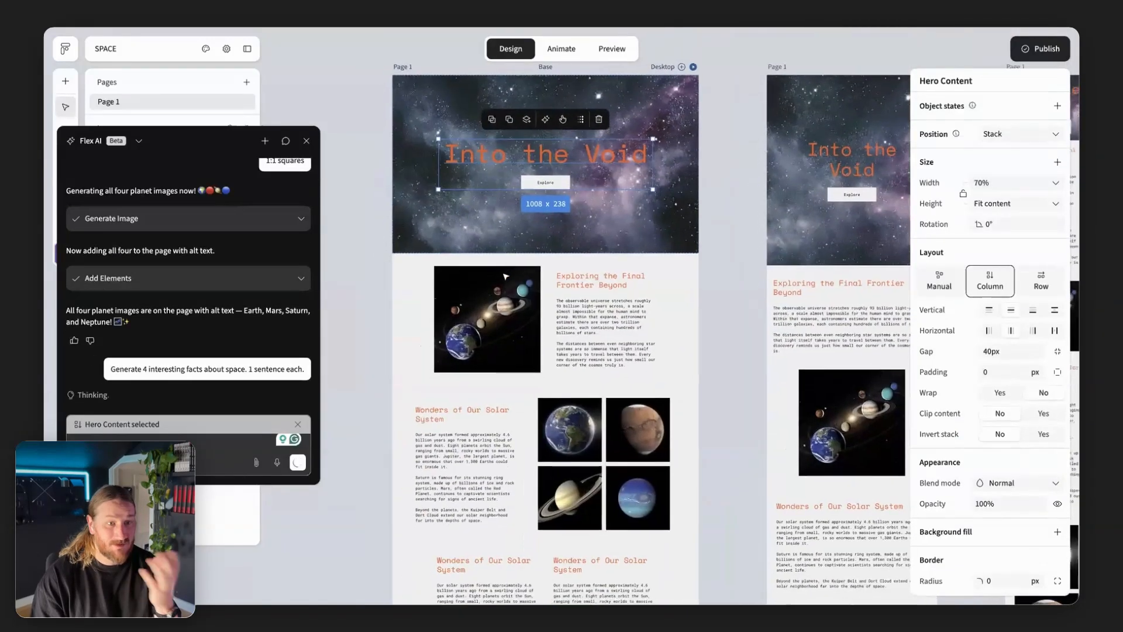
scroll(505, 276, down, 2)
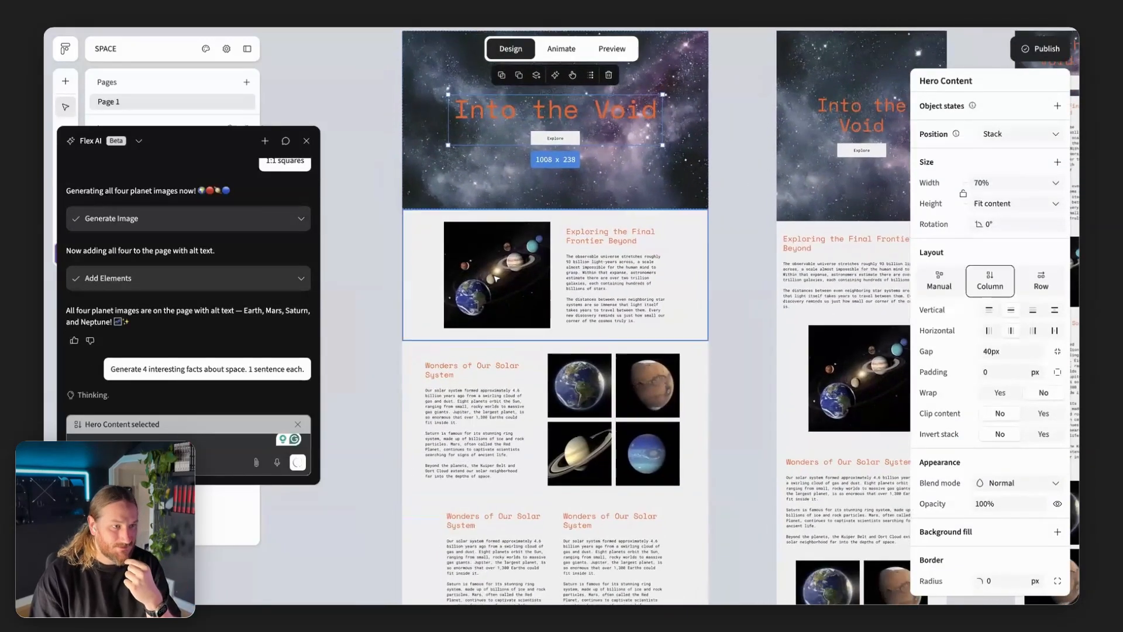
click(498, 277)
scroll(497, 279, up, 3)
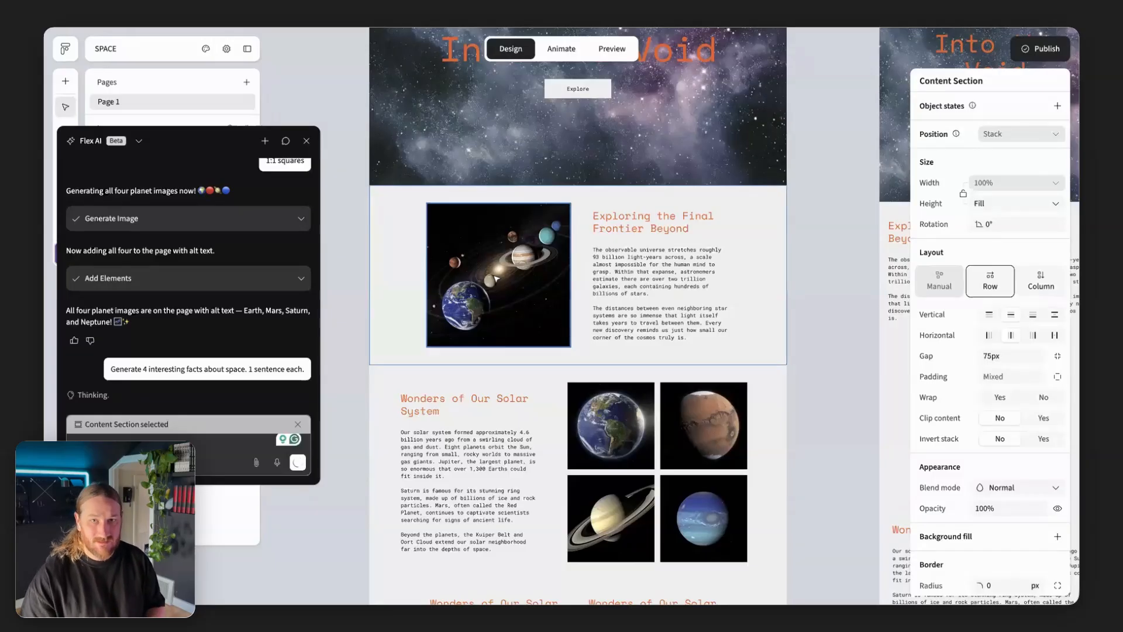
scroll(496, 280, down, 5)
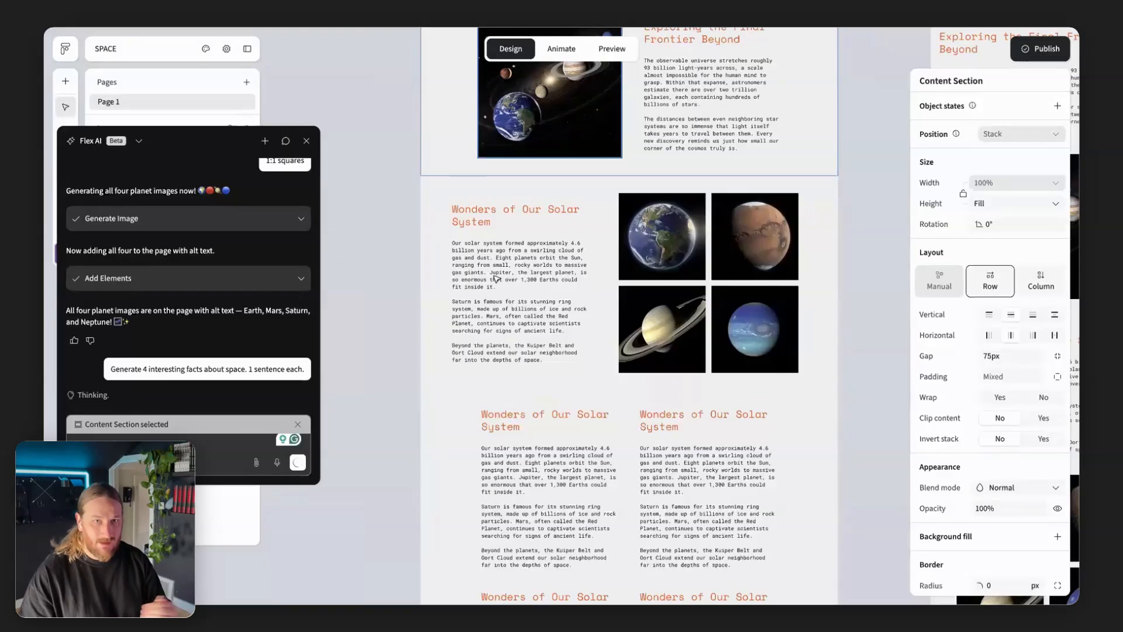
scroll(339, 519, down, 2)
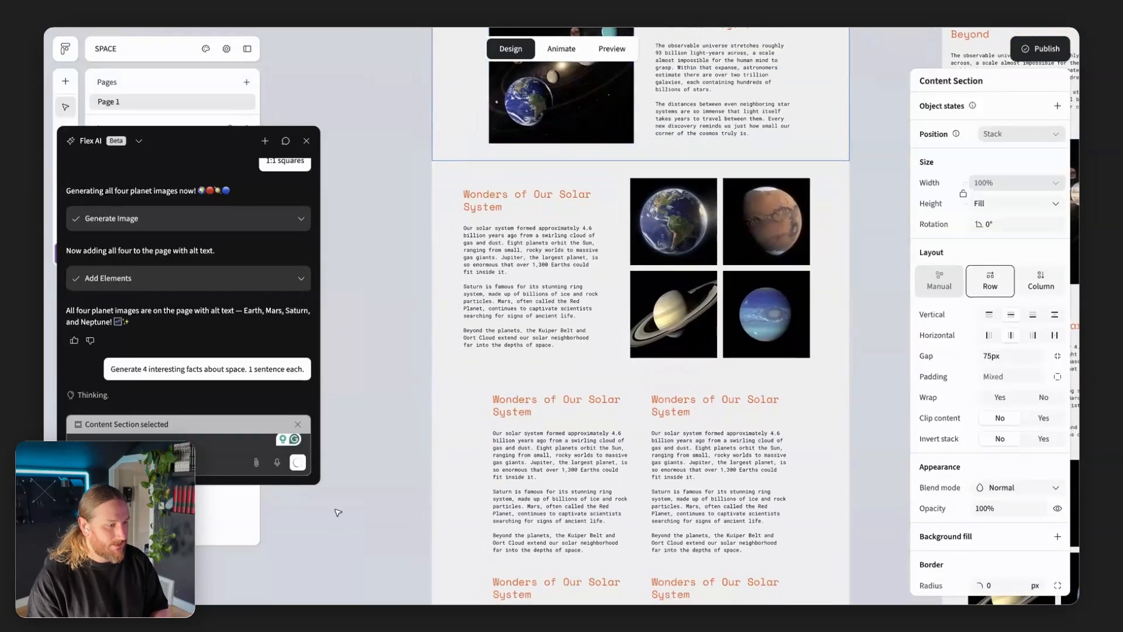
scroll(345, 504, down, 1)
scroll(445, 462, down, 6)
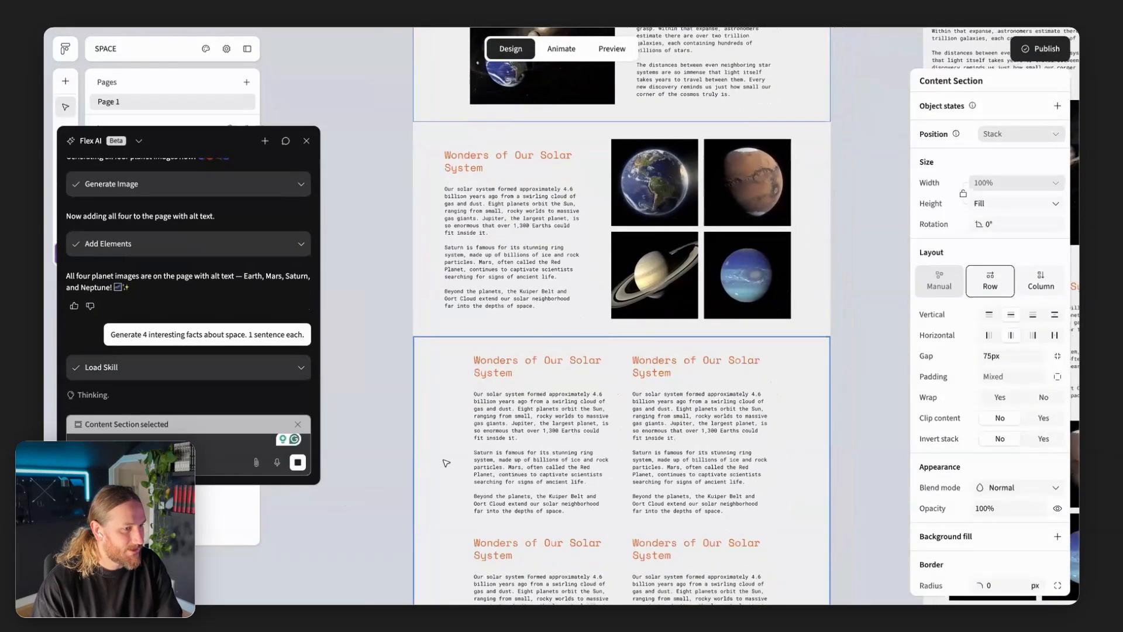
scroll(382, 400, up, 2)
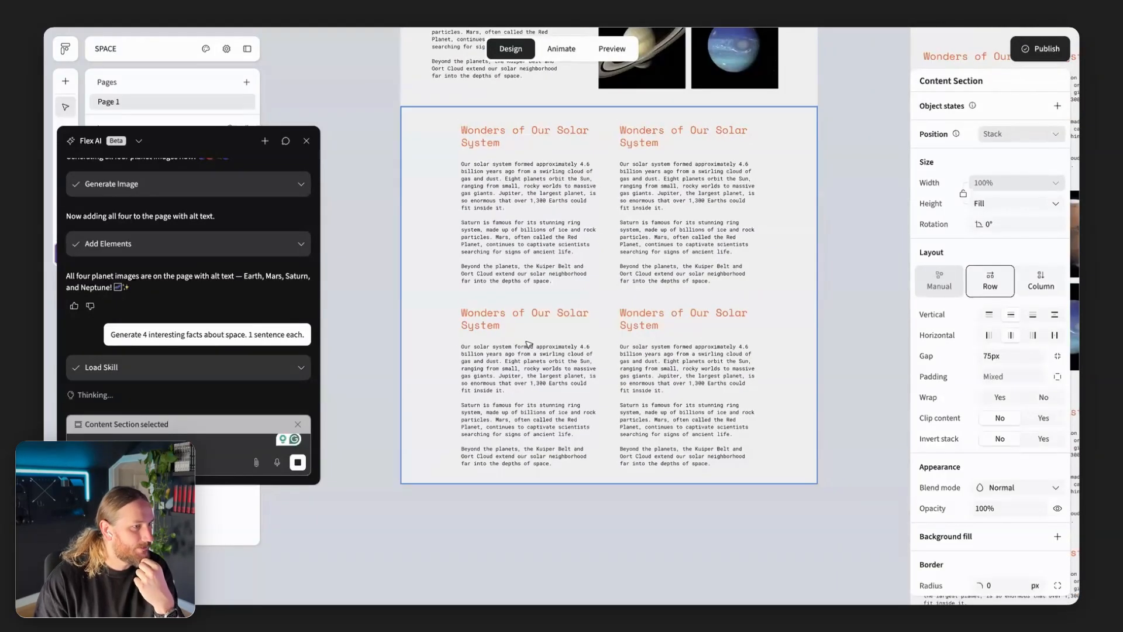
Change the text colour of the generated Space Facts paragraph below the Facts Section to Void Black
scroll(529, 345, up, 1)
scroll(529, 345, down, 2)
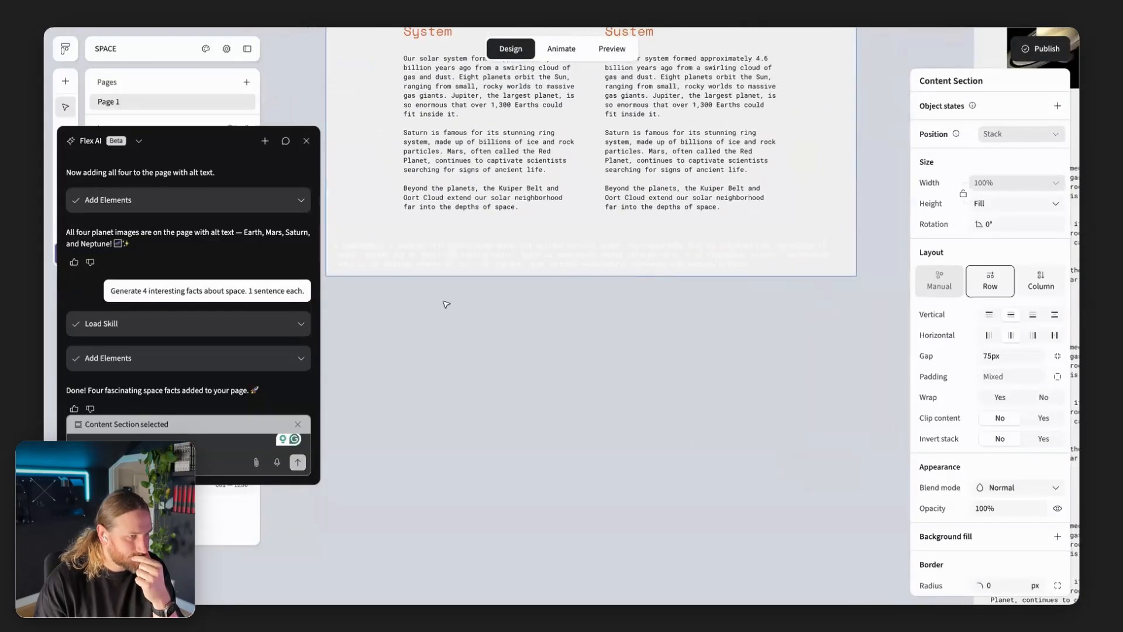
click(492, 304)
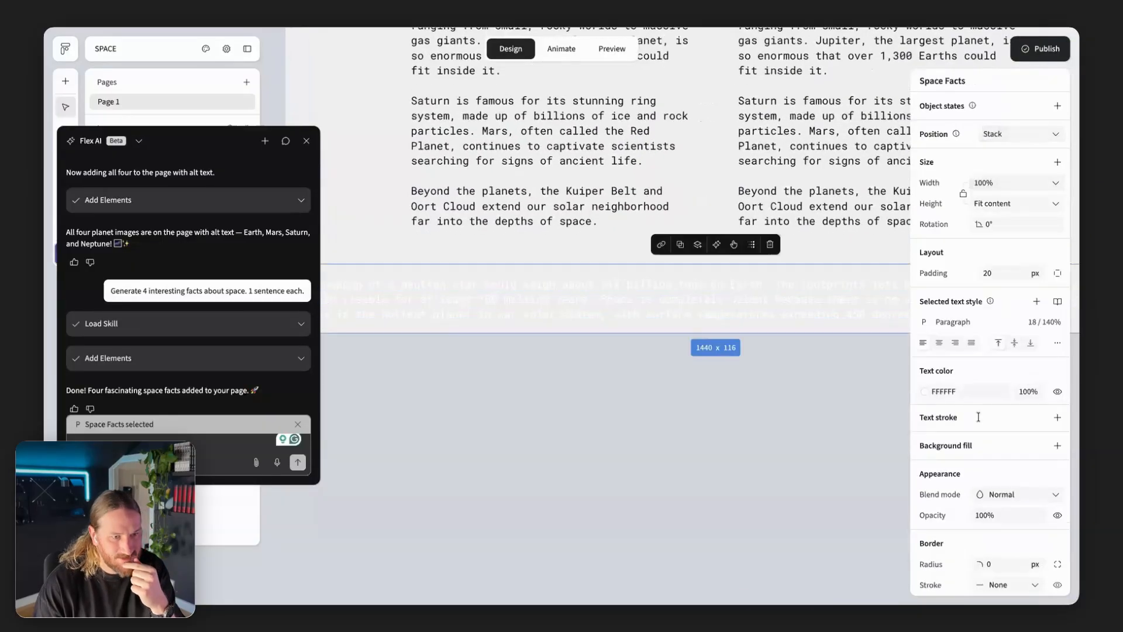
click(923, 396)
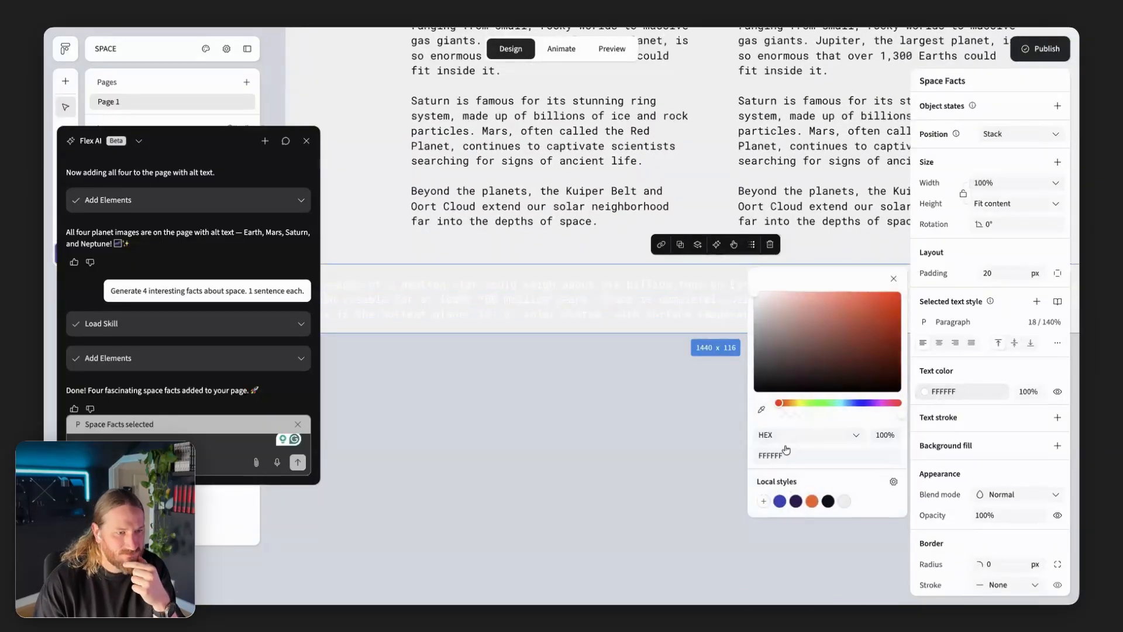
click(829, 503)
click(661, 451)
Copy the opening neutron star sentence from the Space Facts paragraph and delete it there
scroll(661, 452, down, 3)
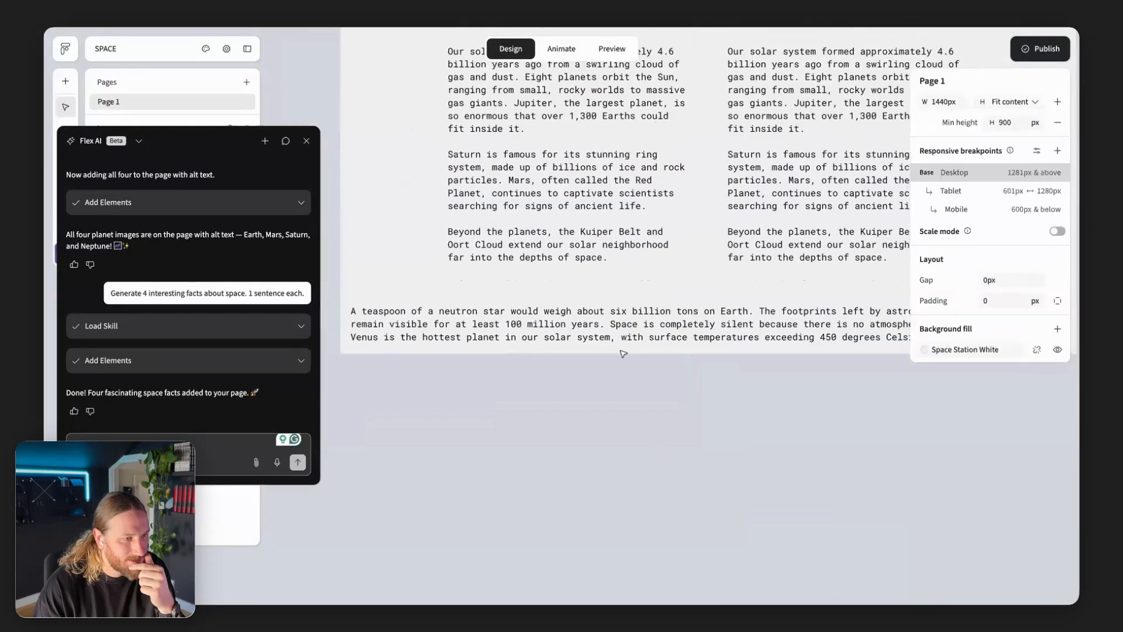
scroll(618, 344, down, 3)
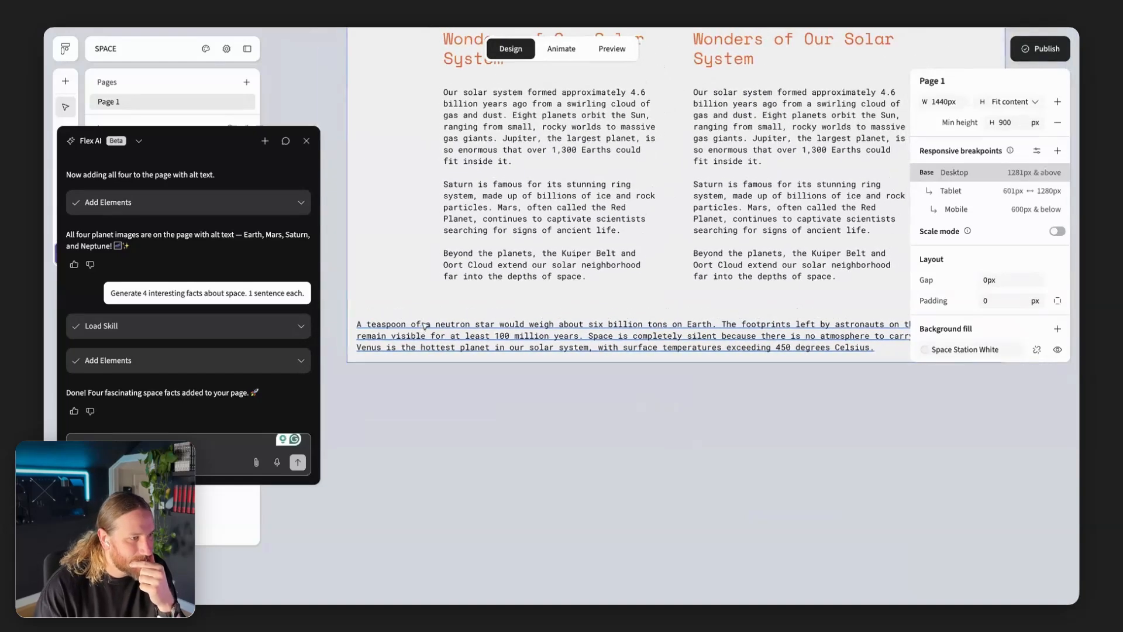
double_click(425, 325)
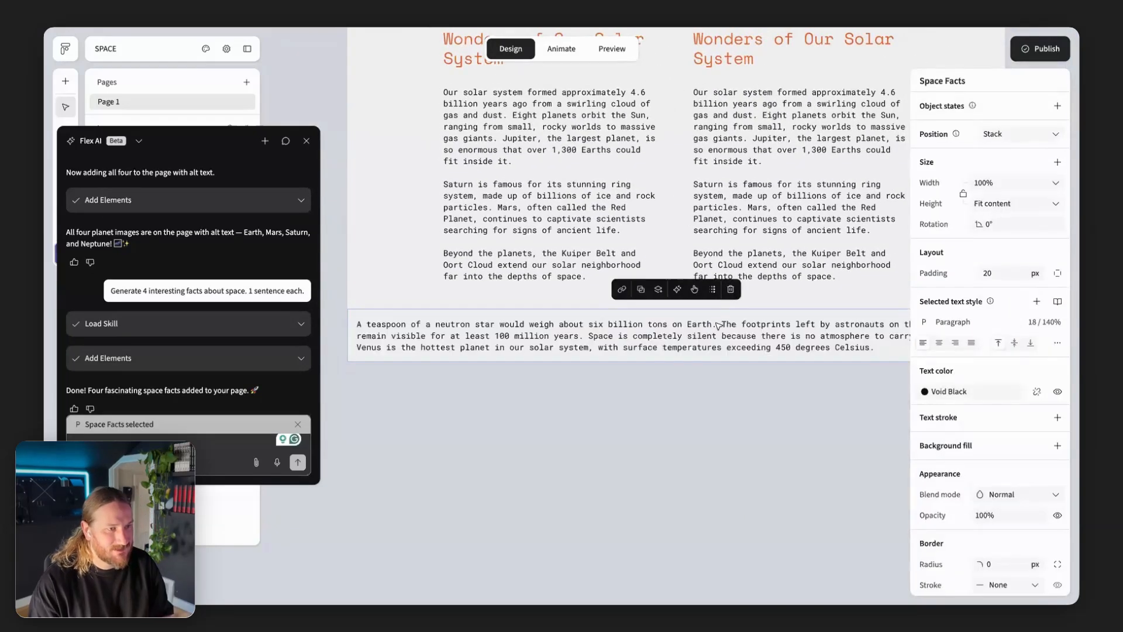
drag(716, 325, 593, 326)
drag(411, 335, 325, 323)
key(ctrl+c)
key(BackSpace)
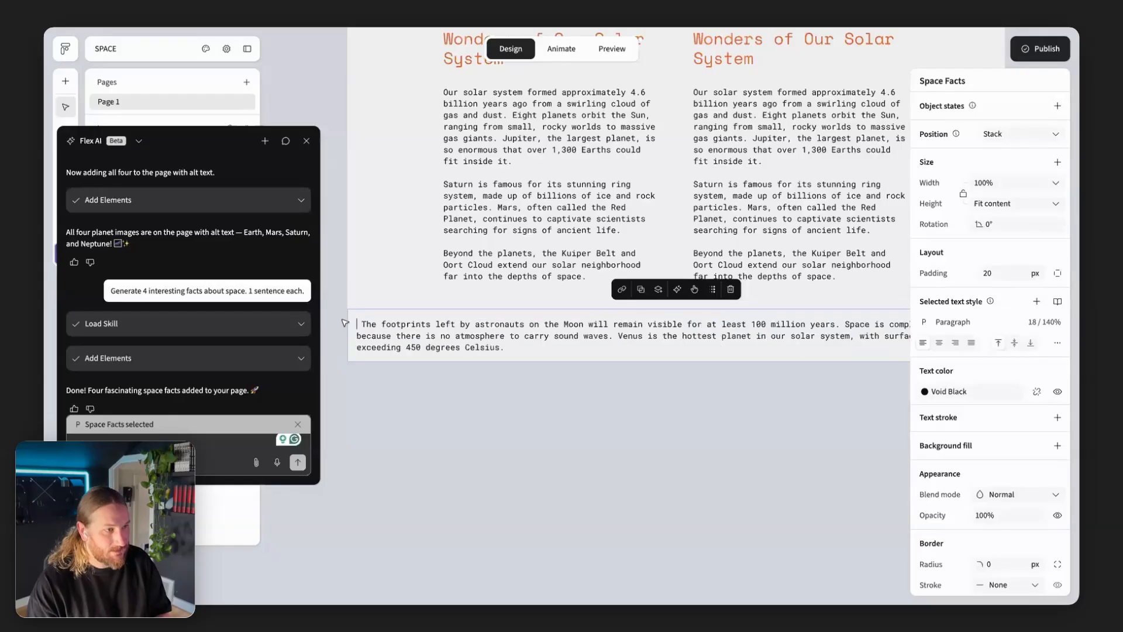
Replace the first Facts Section block's body text with the copied neutron star sentence
scroll(409, 281, up, 2)
scroll(495, 232, up, 3)
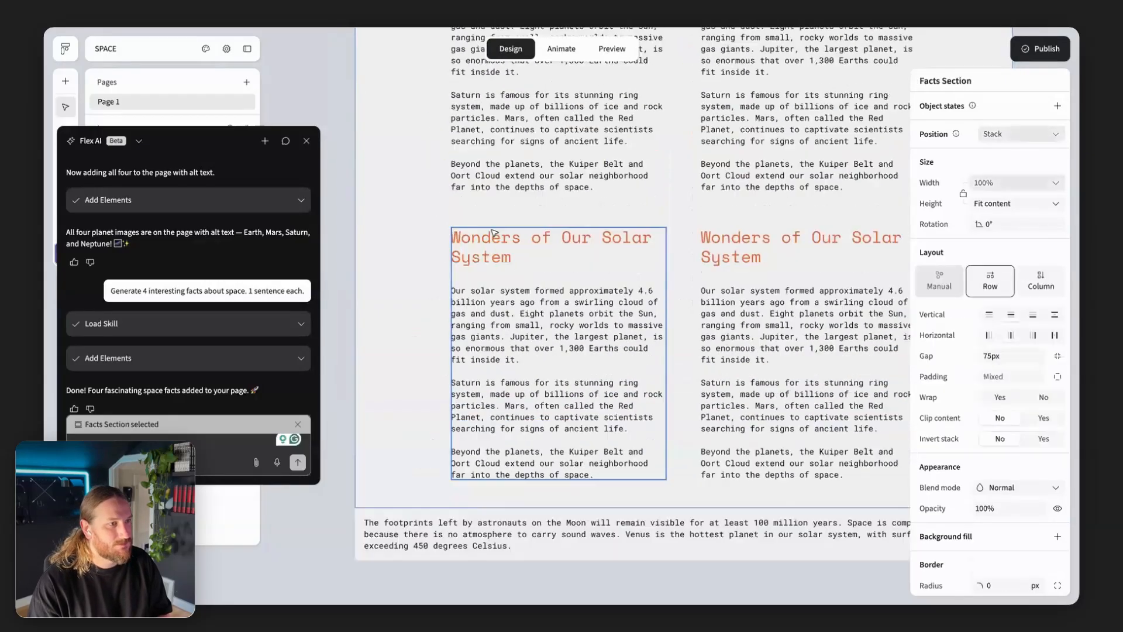
triple_click(495, 233)
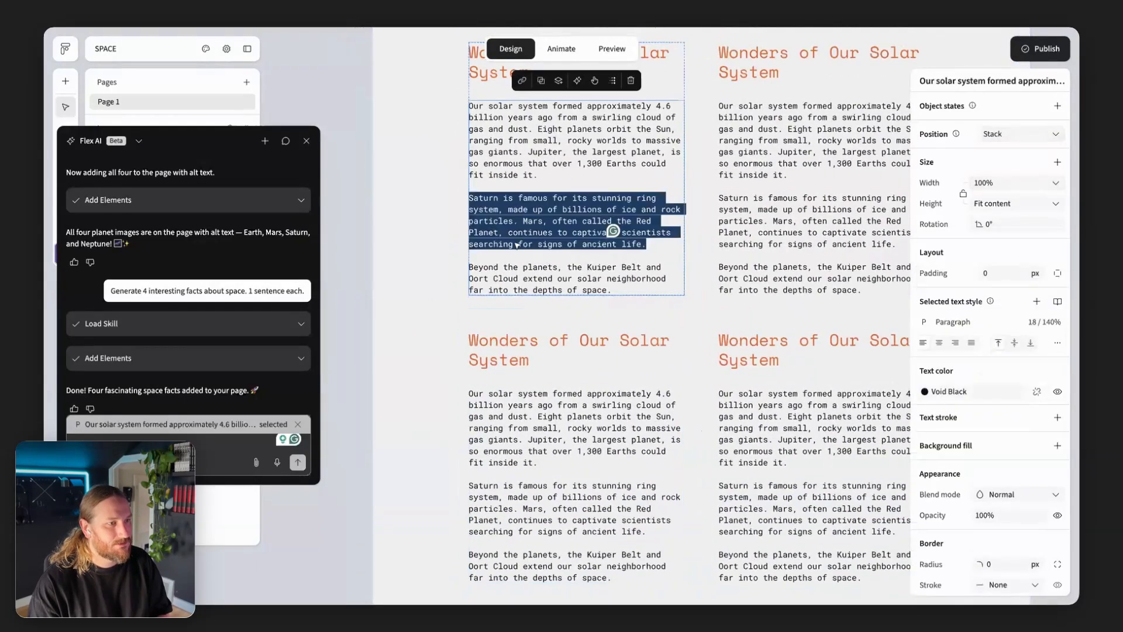
drag(612, 291, 471, 105)
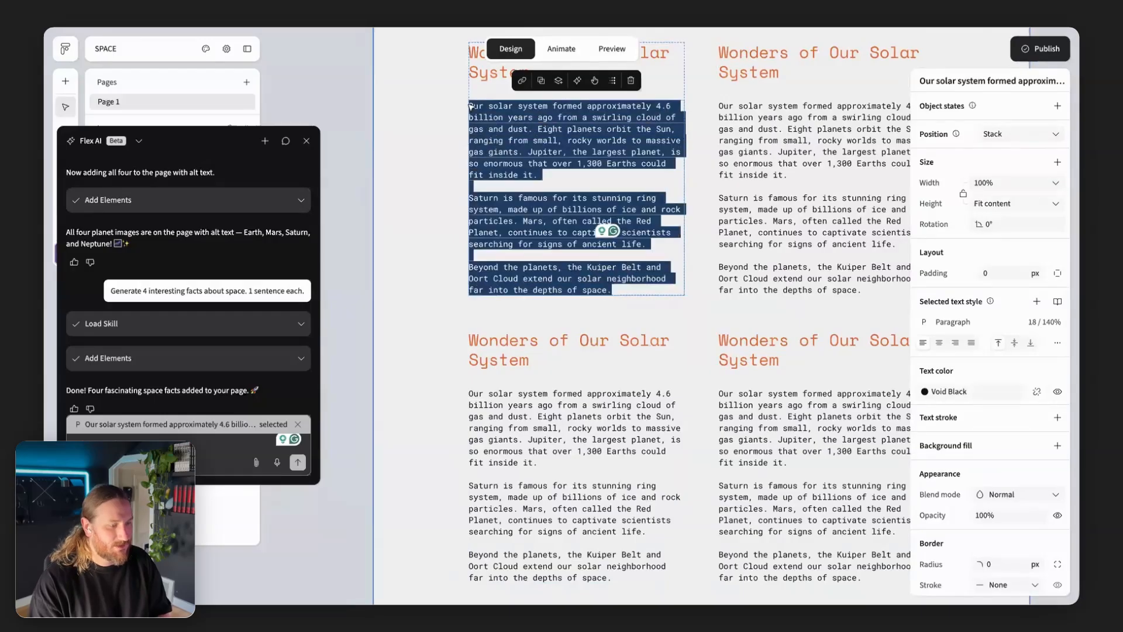
key(ctrl+v)
click(490, 258)
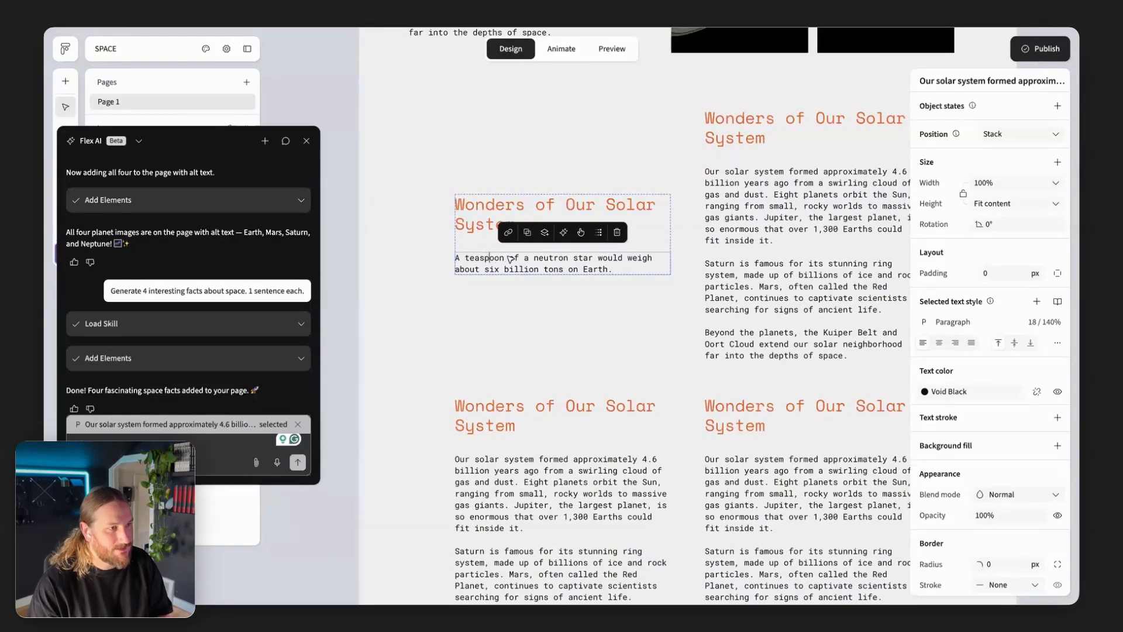
Change the heading above the neutron star sentence to "A teaspoon"
double_click(499, 208)
text(A te)
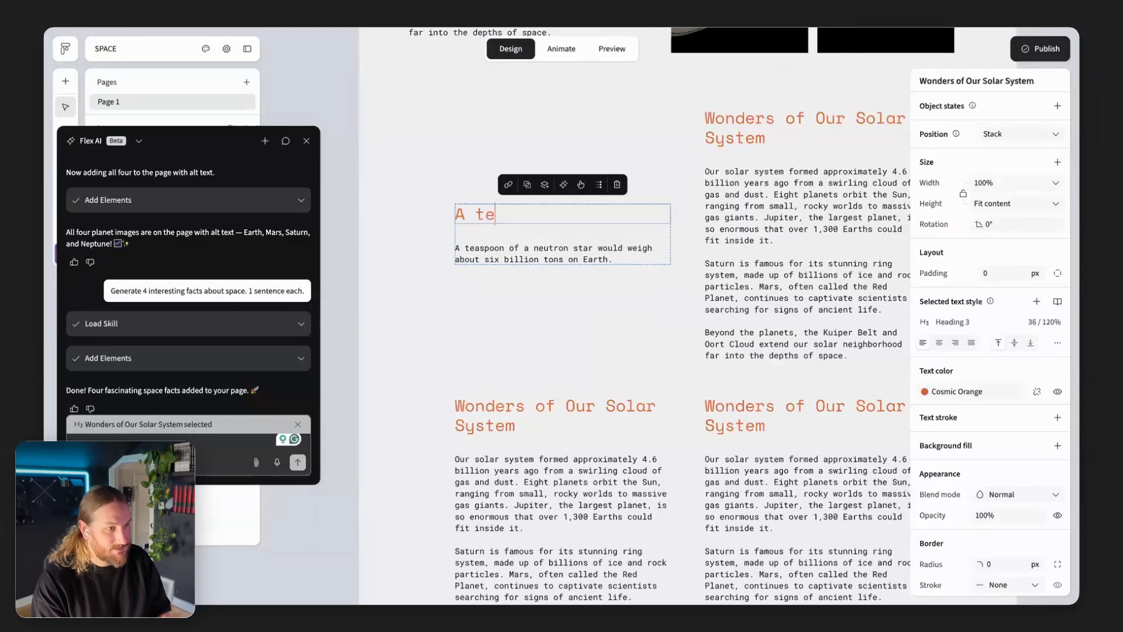
text(aspoon of a neutr)
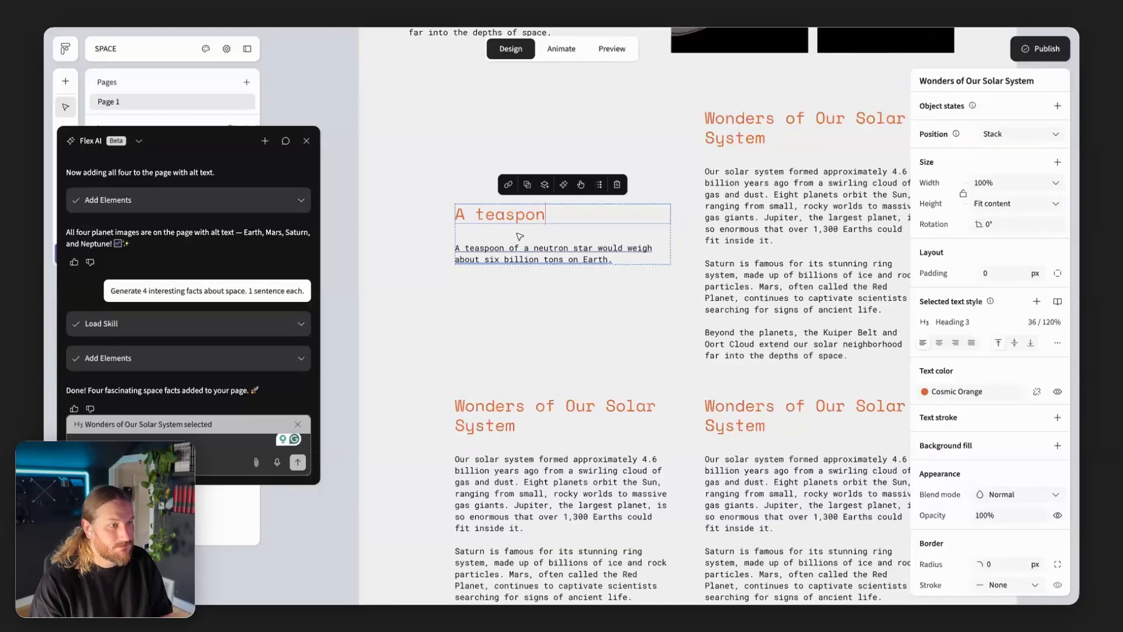
text(o)
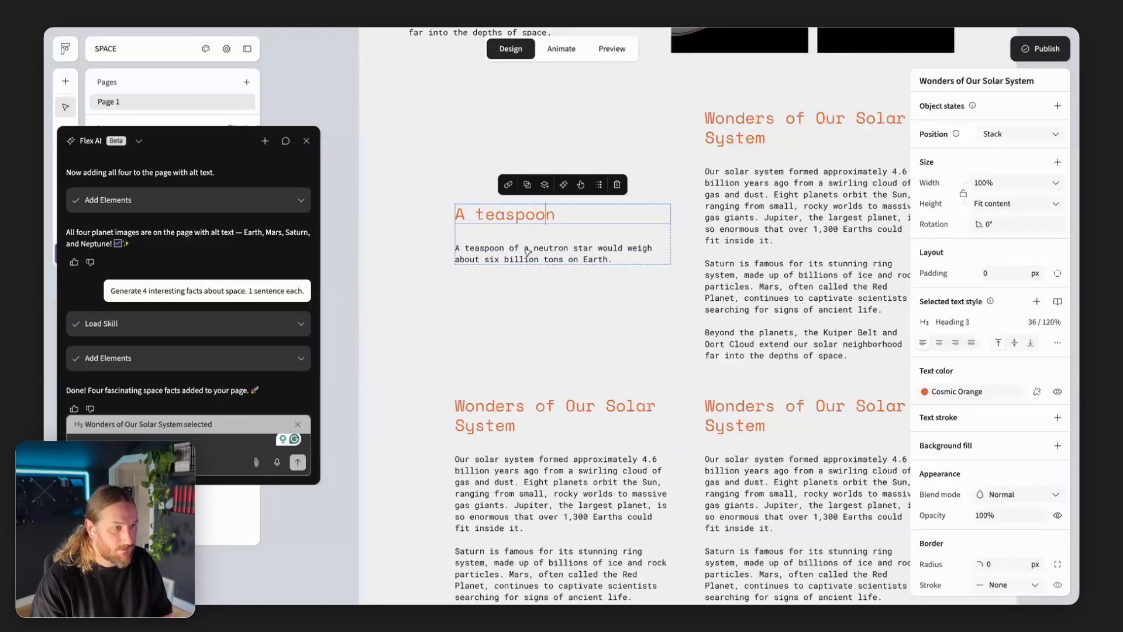
Remove "A teaspoon" from the body sentence so it begins with "of a neutron star"
click(511, 250)
drag(513, 252, 456, 252)
key(BackSpace)
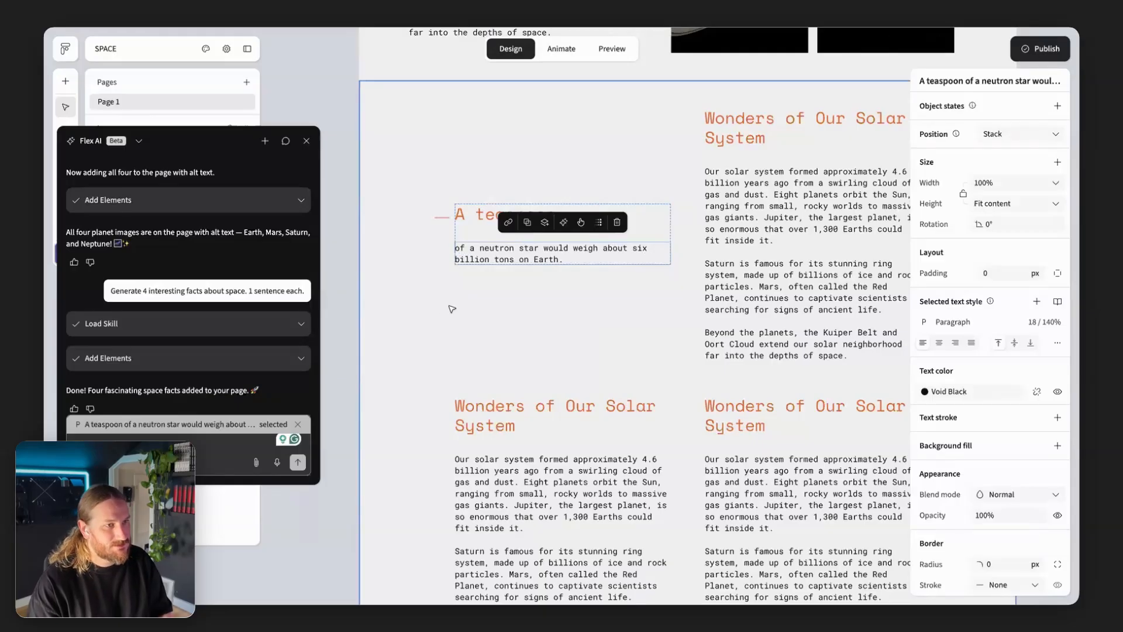
click(450, 309)
Close the Flex AI chat and apply the Heading 2 text style to the "A teaspoon" heading
scroll(450, 309, right, 1)
click(467, 262)
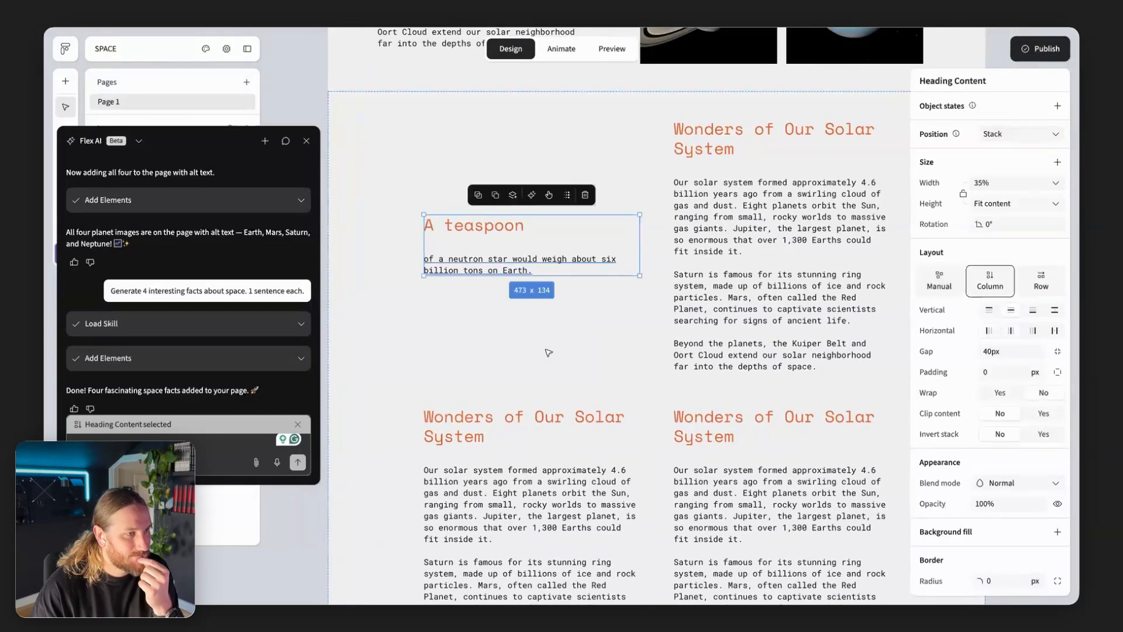
scroll(501, 240, down, 1)
click(501, 237)
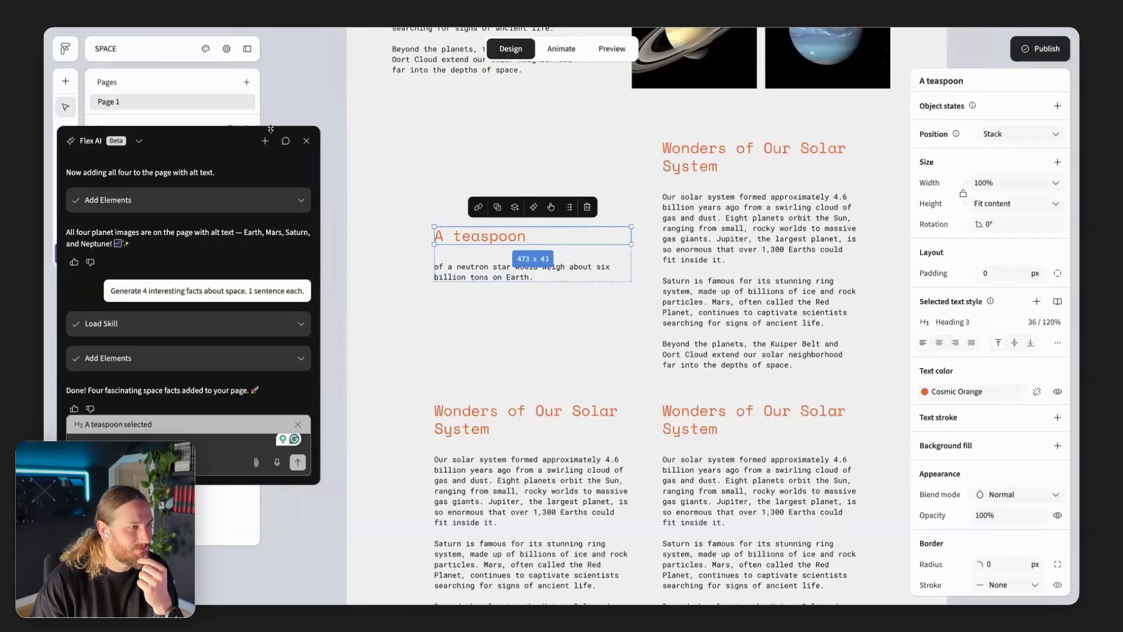
drag(231, 176, 333, 253)
click(321, 190)
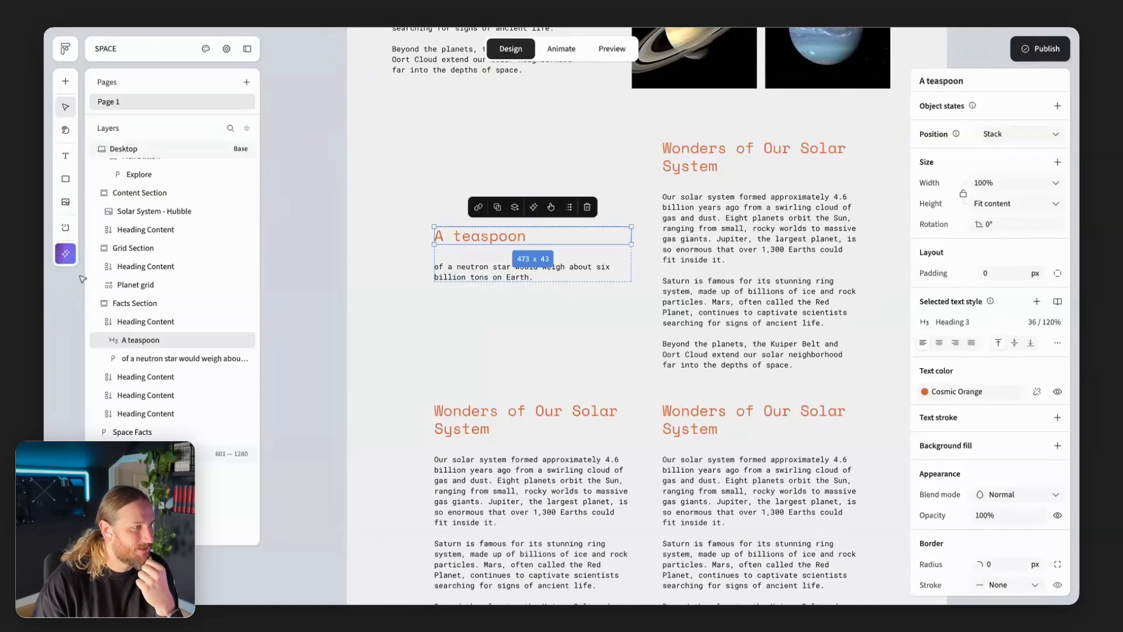
click(205, 49)
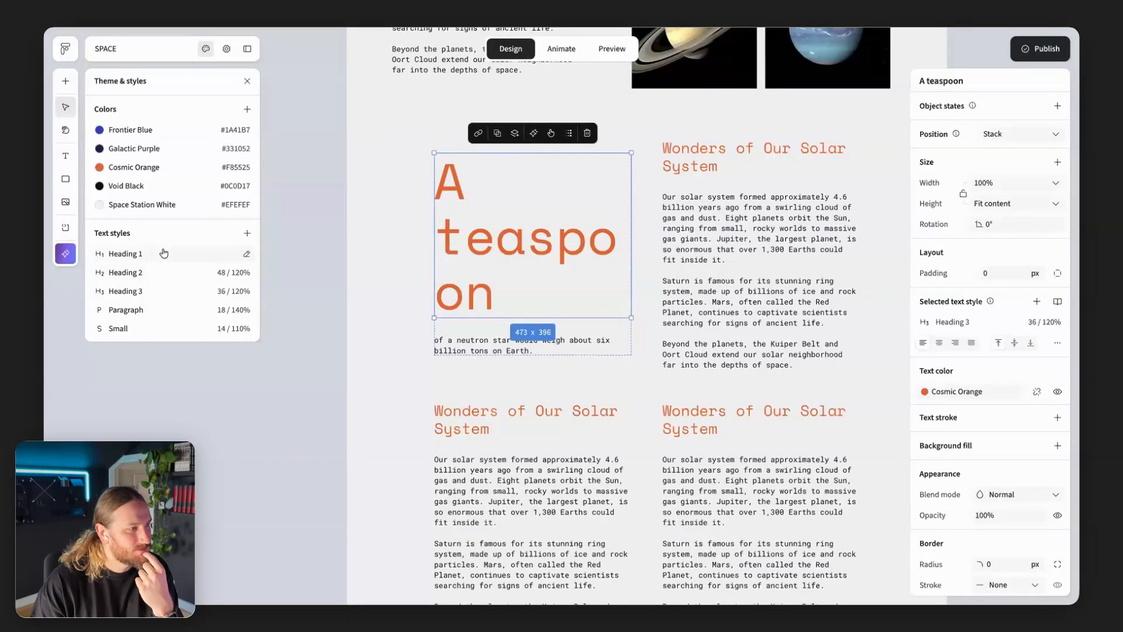
click(154, 274)
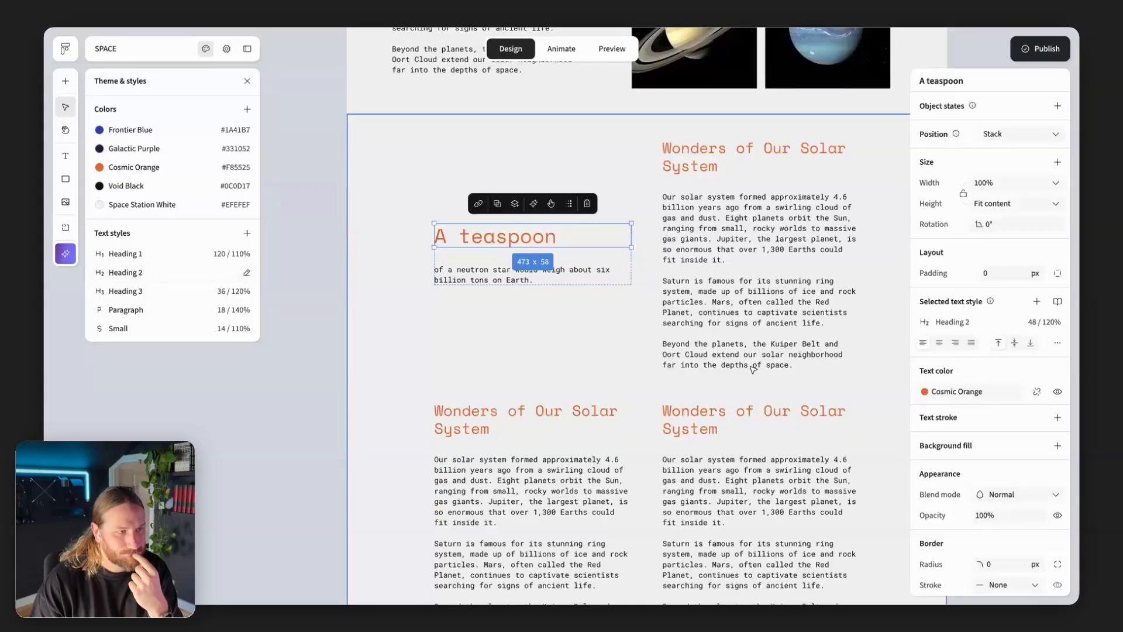
Copy the sentence about astronauts' footprints on the Moon from the Space Facts paragraph below the Facts Section
scroll(753, 368, right, 2)
scroll(754, 368, down, 2)
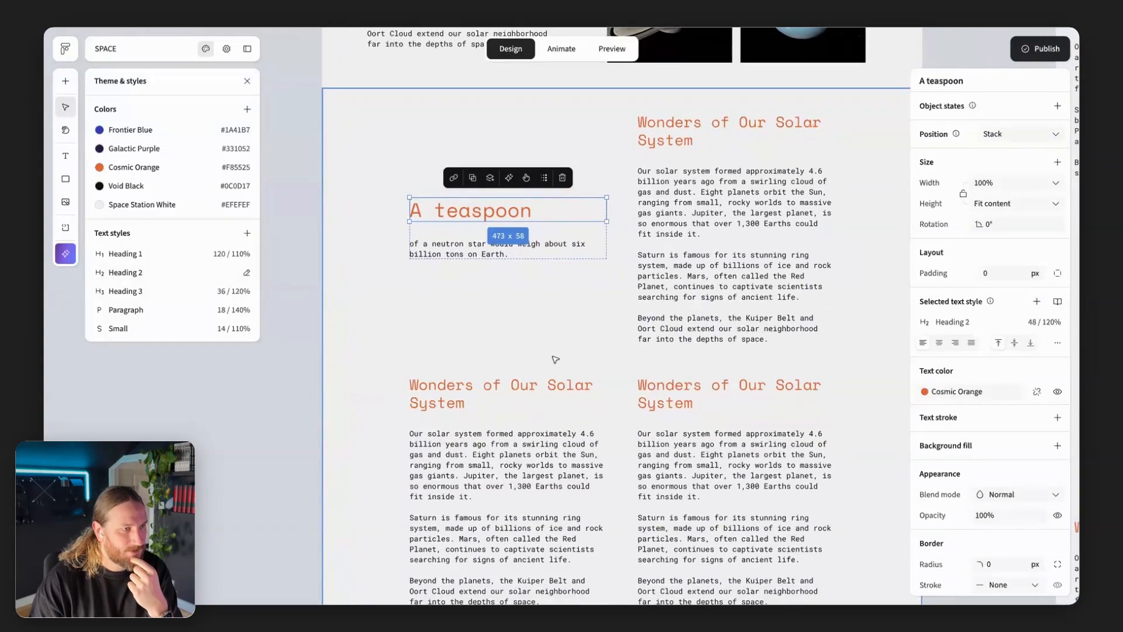
scroll(556, 359, down, 2)
scroll(556, 359, down, 3)
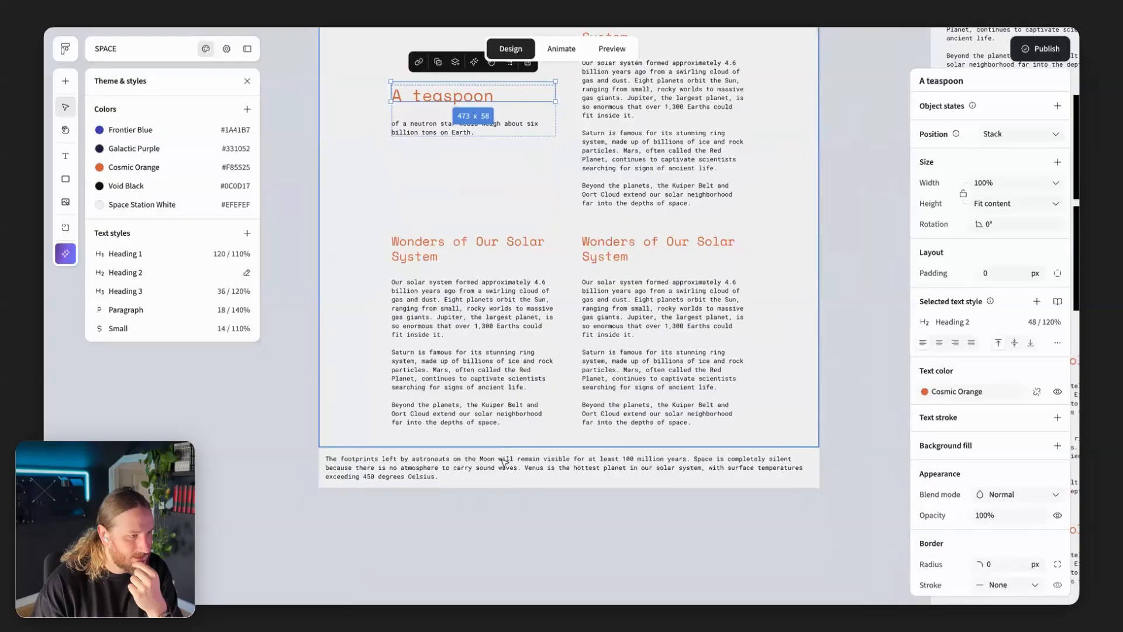
click(504, 462)
double_click(333, 461)
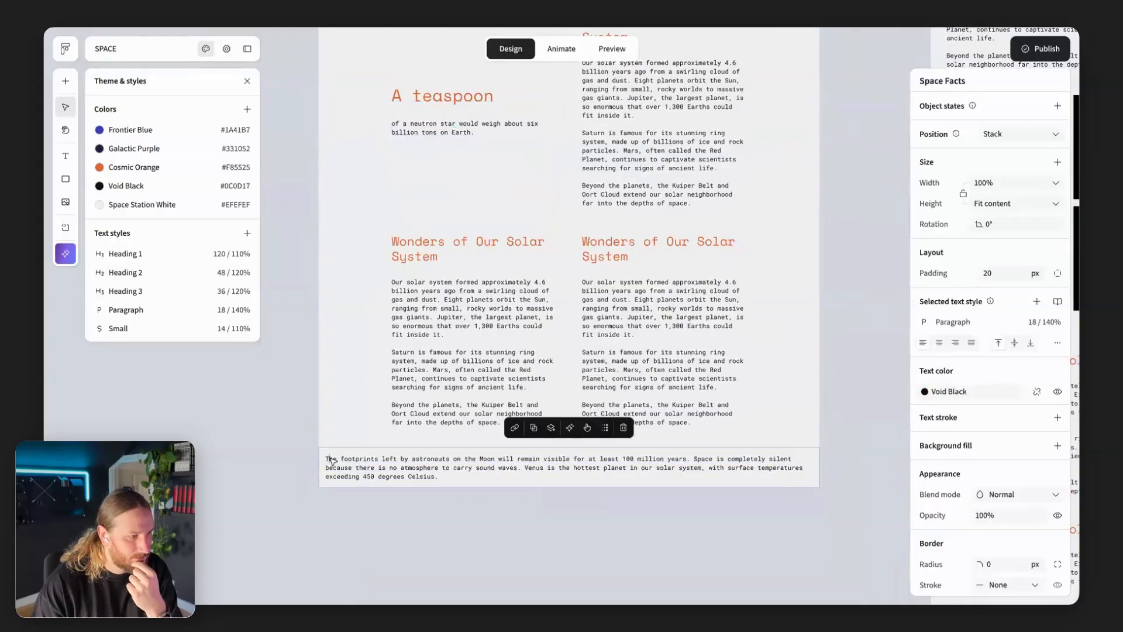
scroll(675, 460, up, 3)
click(696, 461)
drag(697, 461, 232, 463)
key(ctrl+c)
Replace the body text of the block beside "A teaspoon" with the copied Moon footprints sentence
scroll(232, 462, up, 3)
click(614, 117)
drag(548, 93, 612, 175)
drag(688, 271, 548, 92)
key(ctrl+v)
scroll(550, 91, up, 3)
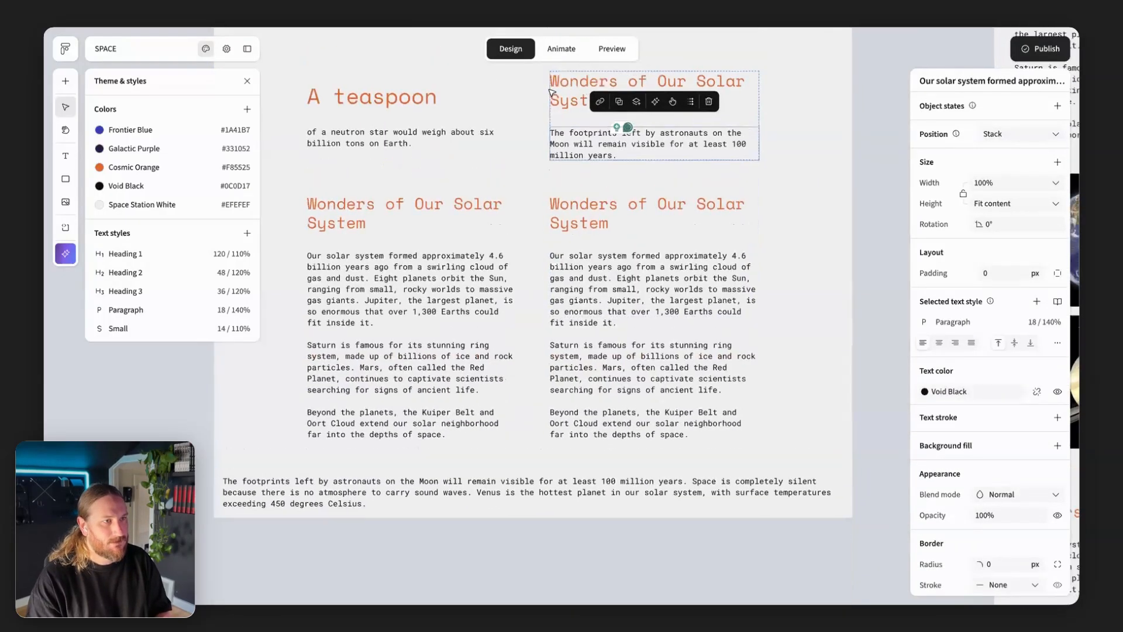
Change the heading above the Moon footprints sentence to "The footprint"
triple_click(586, 149)
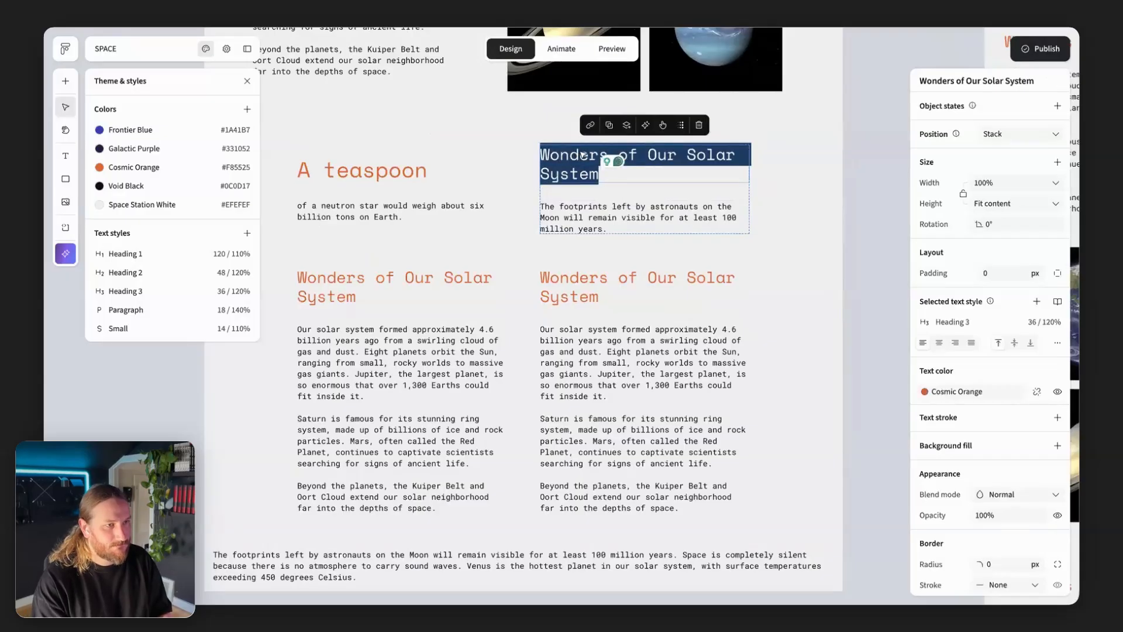
text(The footpring)
key(BackSpace)
text(t)
Delete "The footprints" from the second block's body sentence so it begins with "left by astronauts"
click(607, 191)
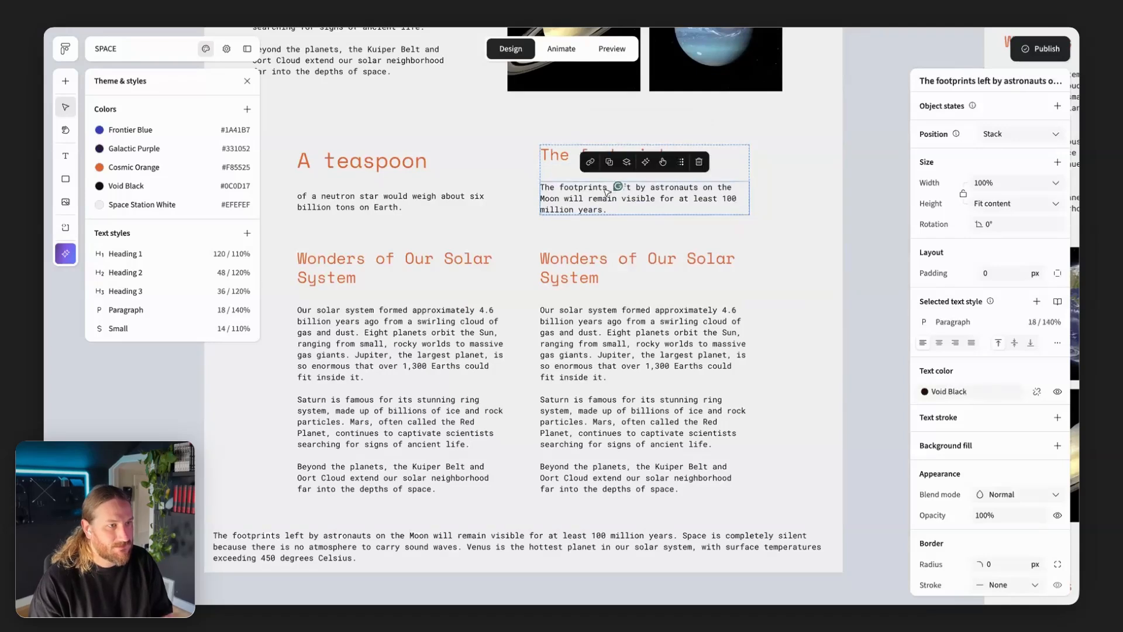
click(618, 186)
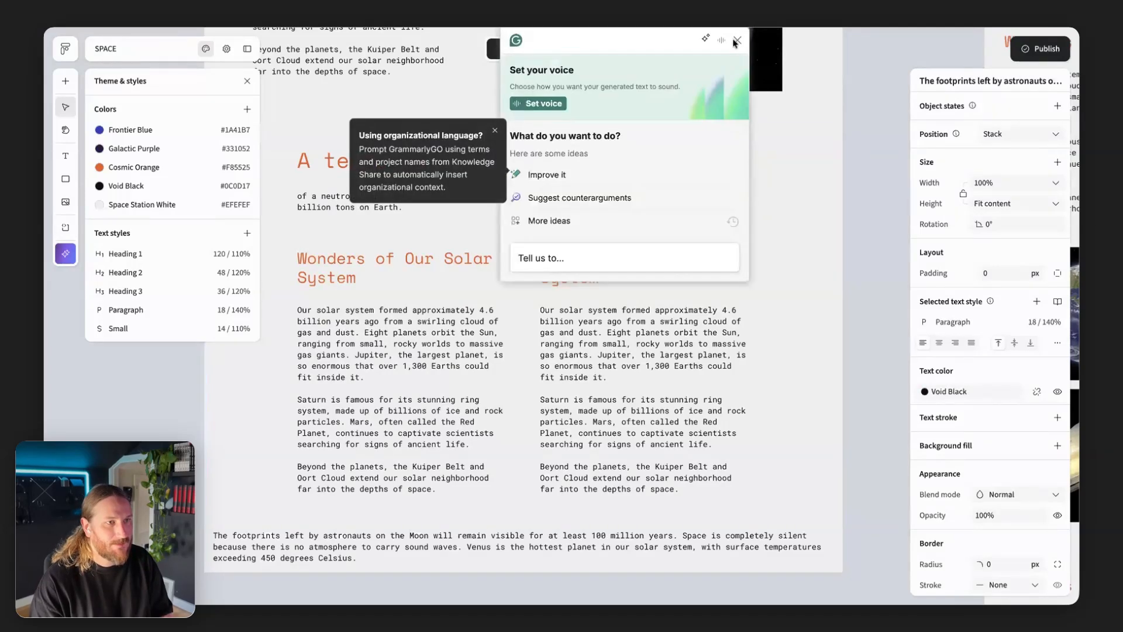
click(736, 41)
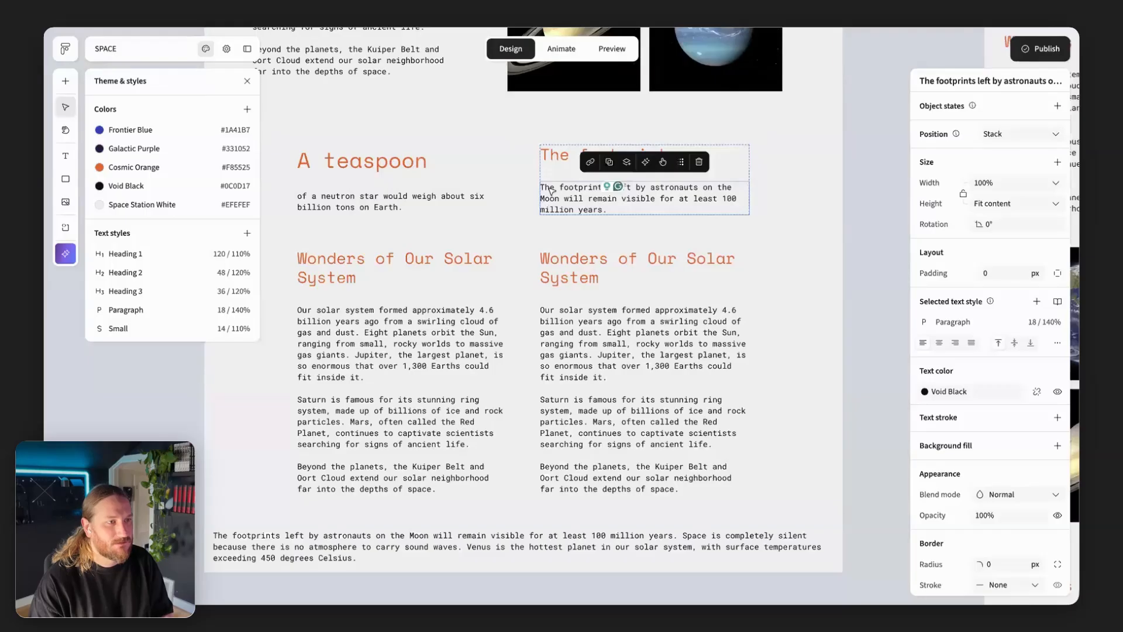
double_click(546, 187)
key(BackSpace)
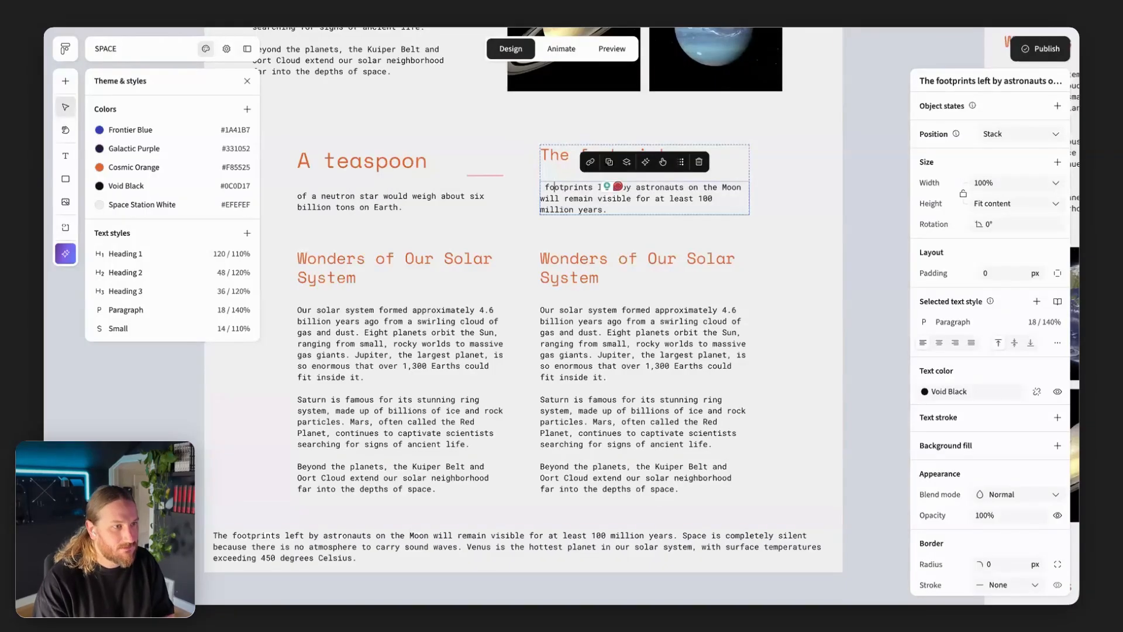
key(BackSpace)
key(BackSpace)
key(BackSpace)
key(BackSpace)
key(BackSpace)
key(BackSpace)
key(BackSpace)
key(BackSpace)
key(BackSpace)
key(BackSpace)
key(BackSpace)
key(BackSpace)
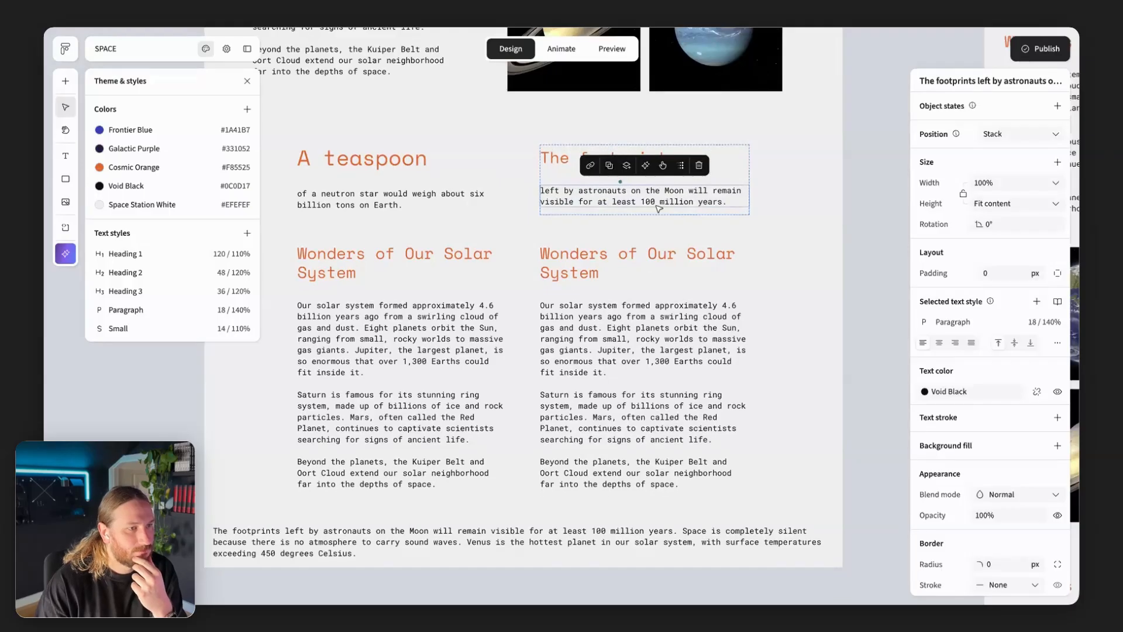
click(804, 252)
Open the Space Facts paragraph for editing just before the sentence starting "Space is completely silent"
scroll(804, 252, down, 3)
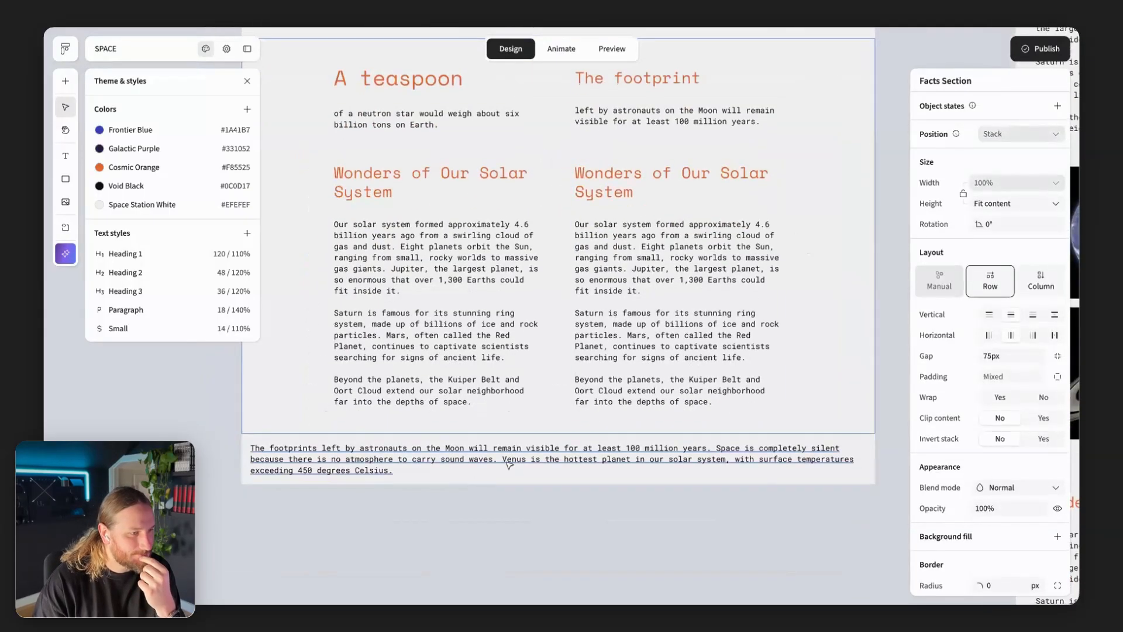
click(510, 462)
click(711, 450)
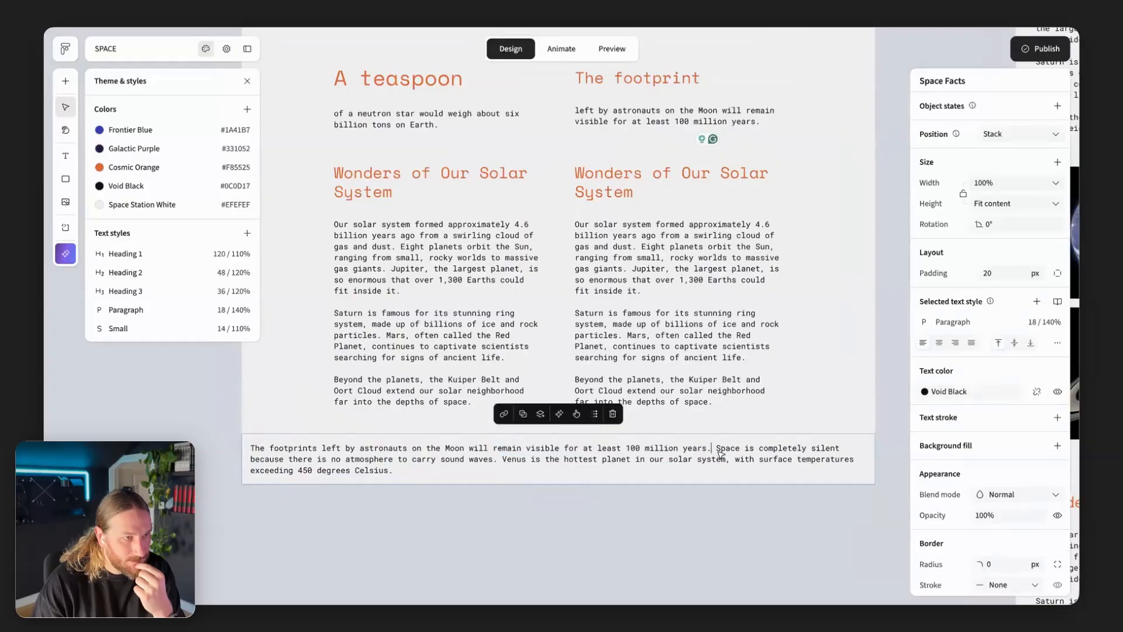
Remove the astronaut footprints sentence from the leftover facts text and replace the third fact block's body with the "Space is completely silent" sentence
drag(722, 451, 296, 449)
key(ctrl+x)
drag(593, 440, 629, 450)
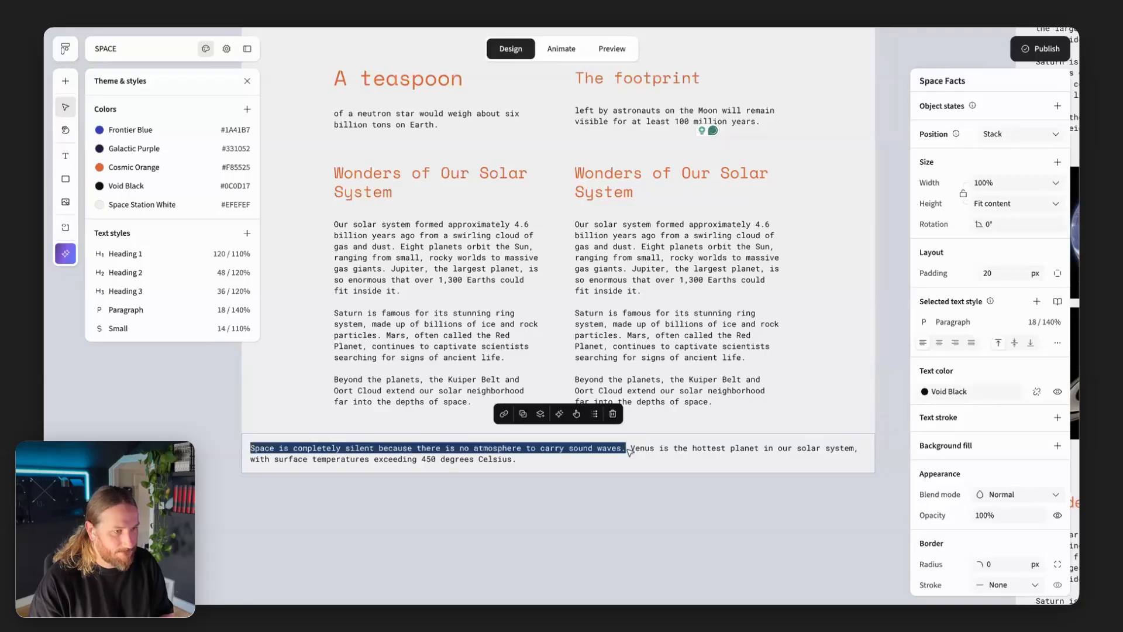
click(397, 295)
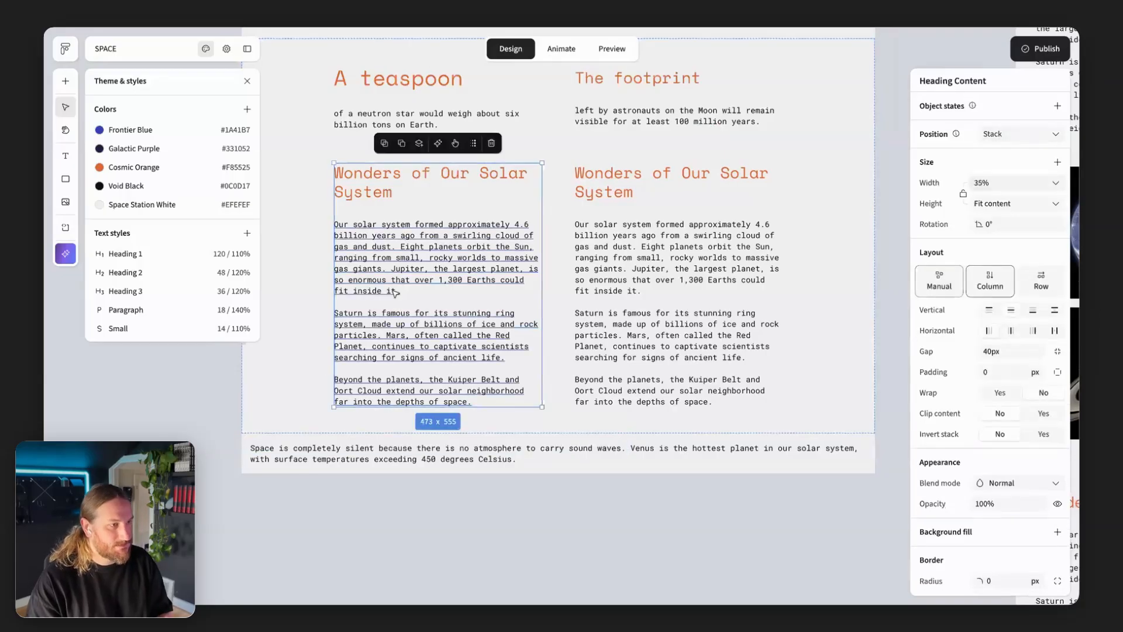
double_click(420, 371)
key(ctrl+a)
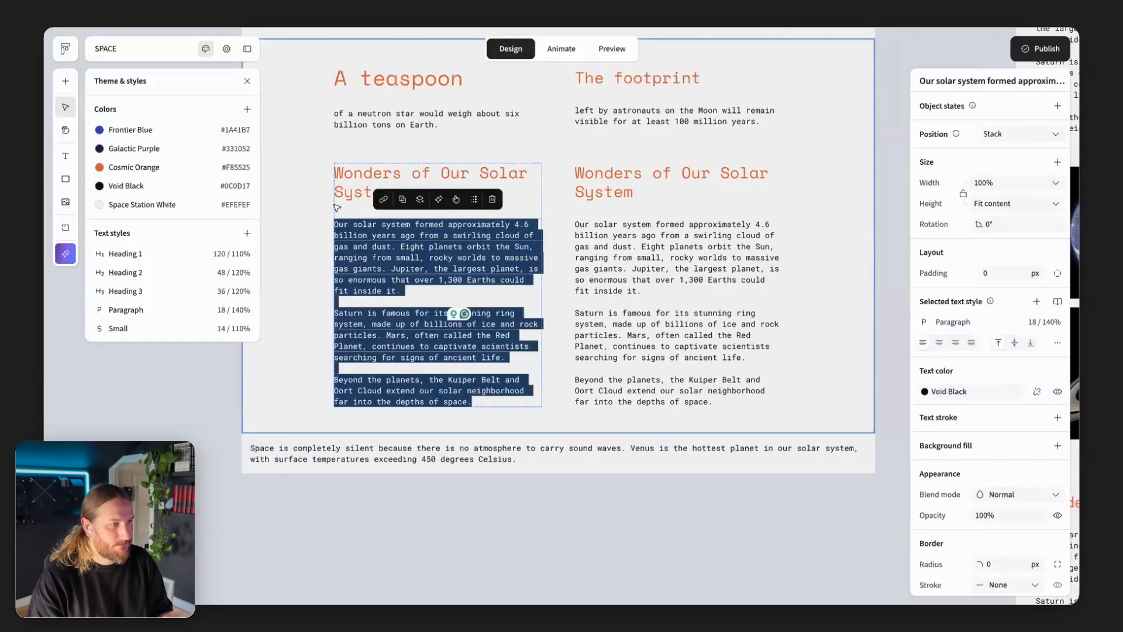
key(ctrl+v)
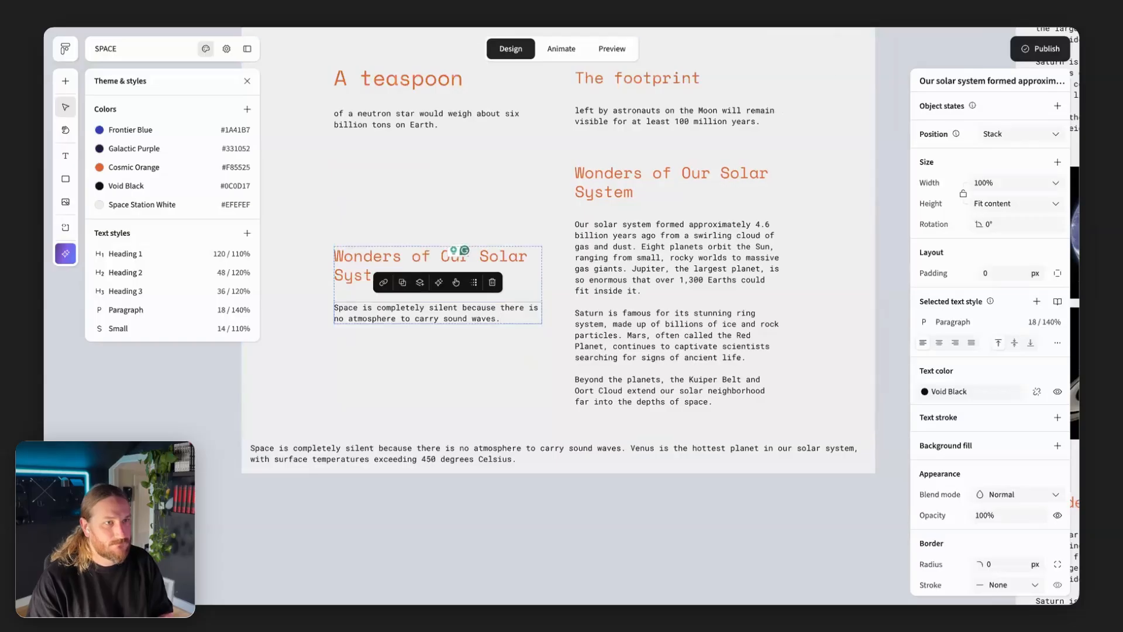
Turn off Grammarly's writing suggestions for flex.ceros.com and its browser-extension text checking
click(824, 21)
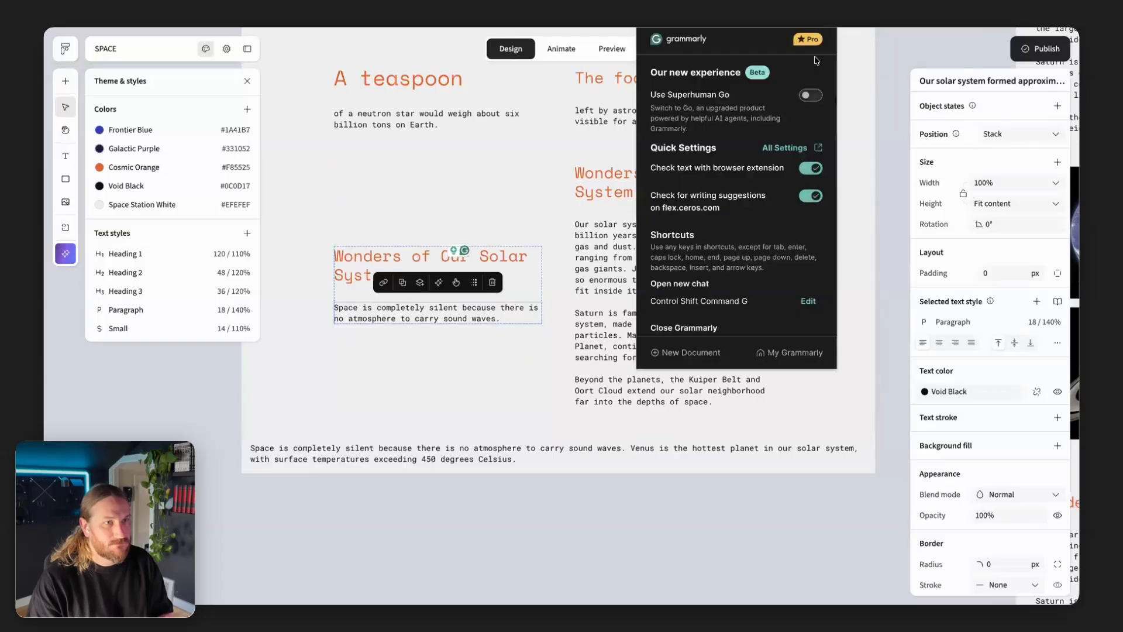
click(817, 199)
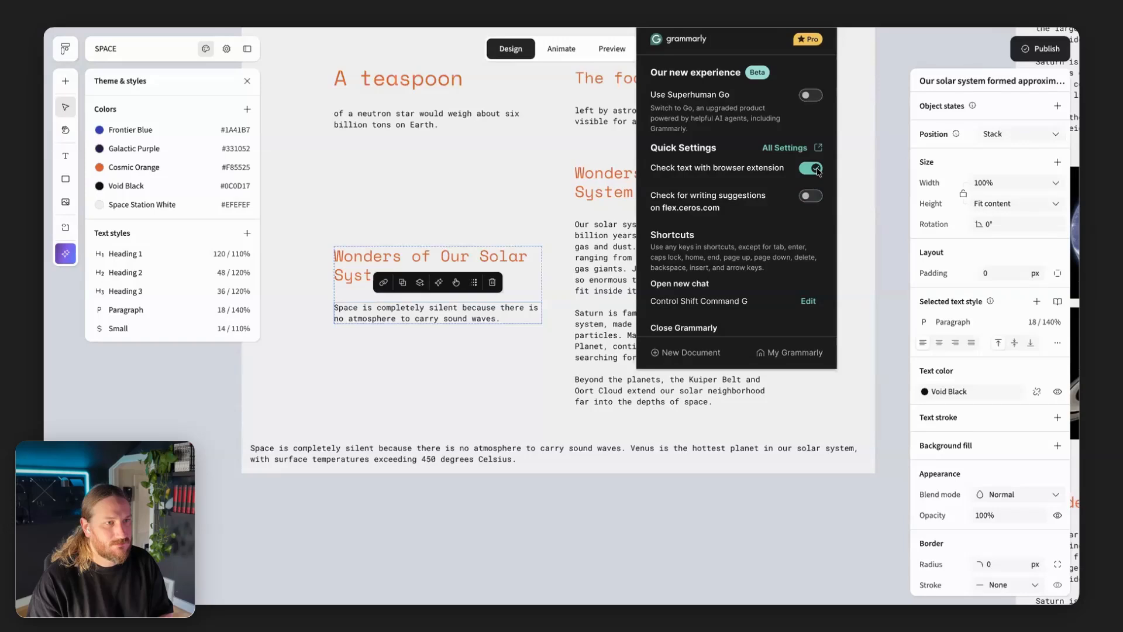
click(817, 169)
click(879, 77)
Replace the third fact block's heading with "Space is completely silent", copied from the start of its paragraph
double_click(438, 335)
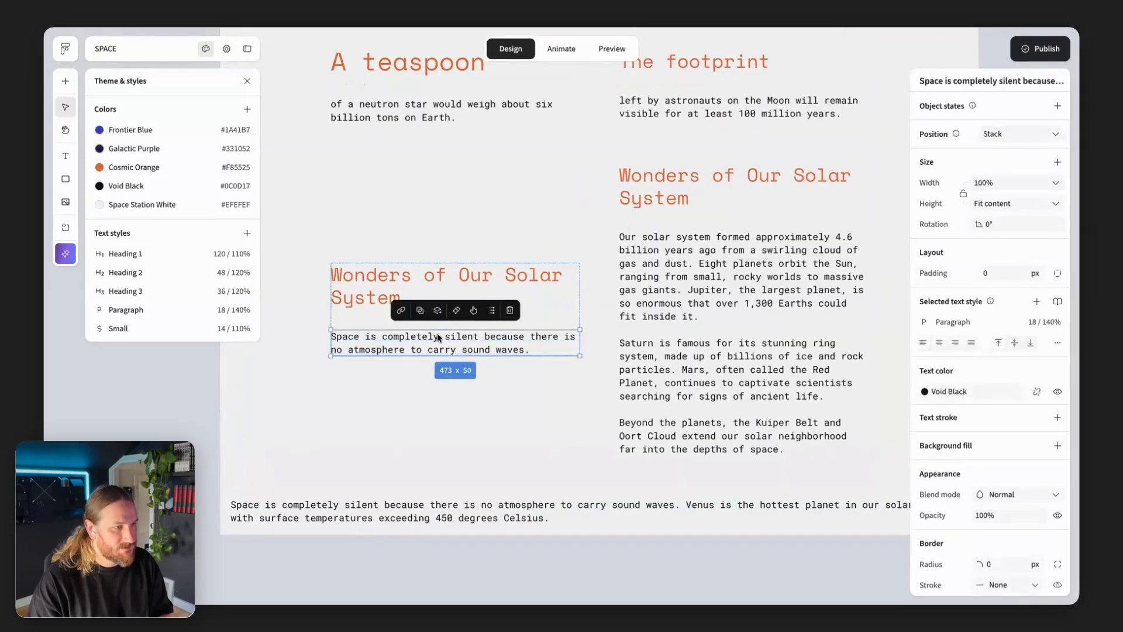
drag(479, 337, 320, 339)
key(ctrl+c)
click(353, 295)
double_click(353, 295)
key(ctrl+v)
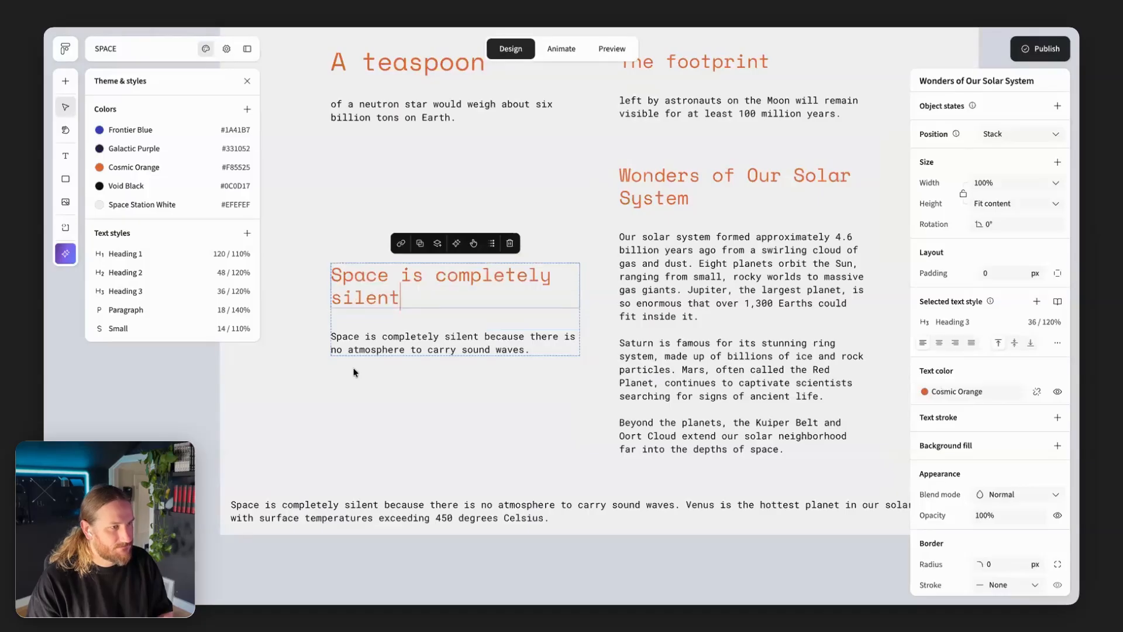
click(345, 408)
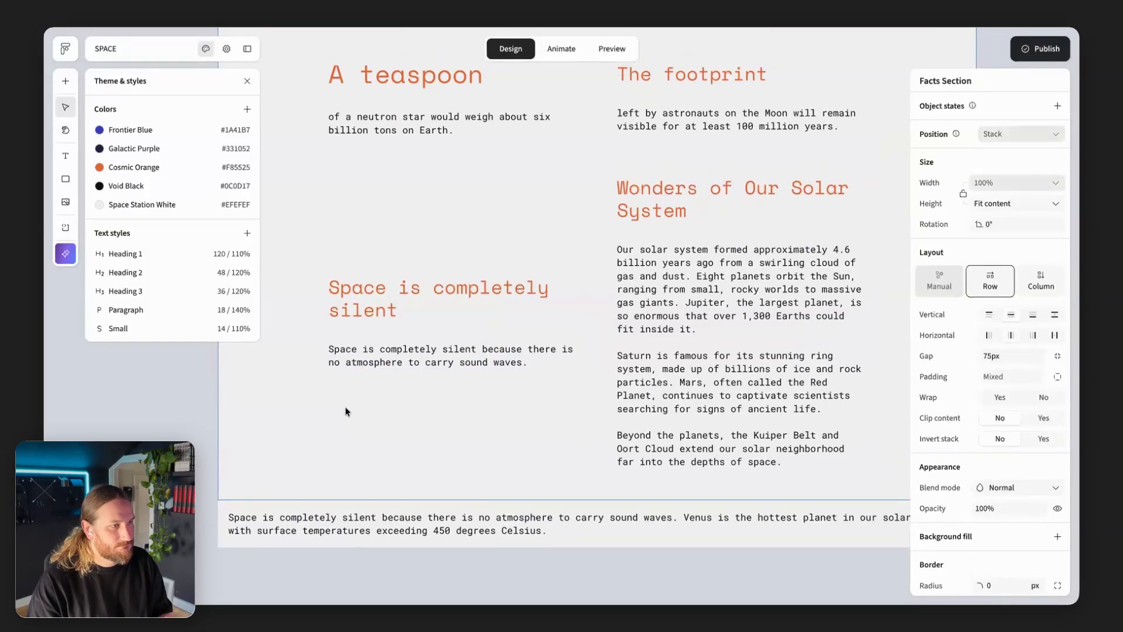
Remove "Space is completely silent" from the third block's paragraph, leaving it to start with "because there is no atmosphere"
double_click(399, 354)
double_click(399, 353)
double_click(482, 350)
drag(483, 349, 331, 351)
key(BackSpace)
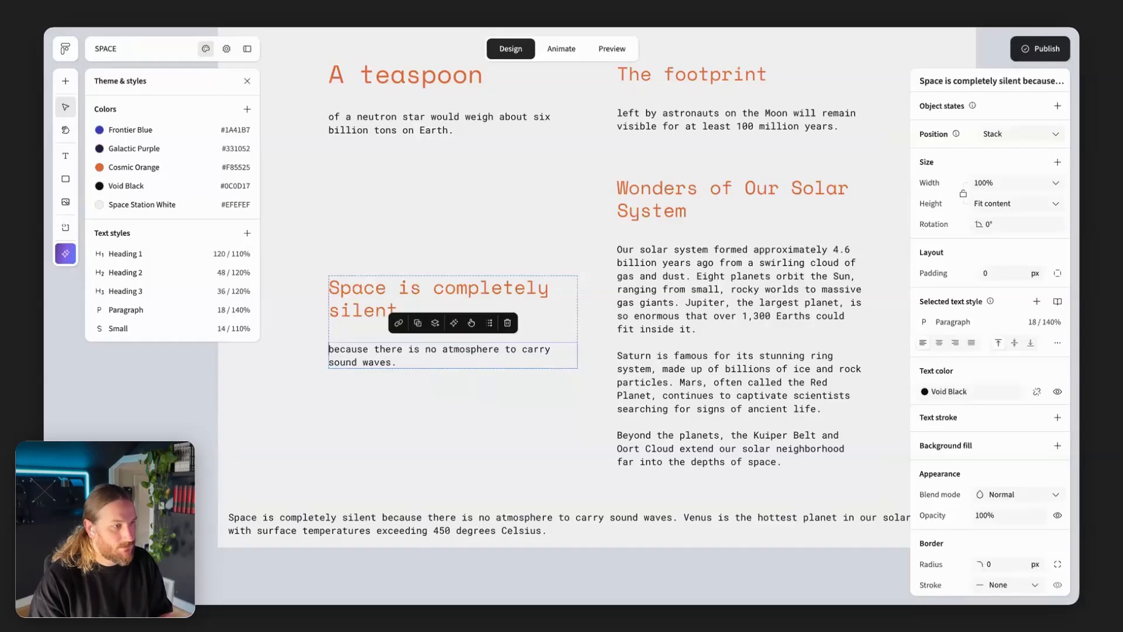
Replace the fourth fact block's body with the "Venus is the hottest planet" sentence and delete the leftover facts text block
scroll(441, 416, right, 3)
click(481, 519)
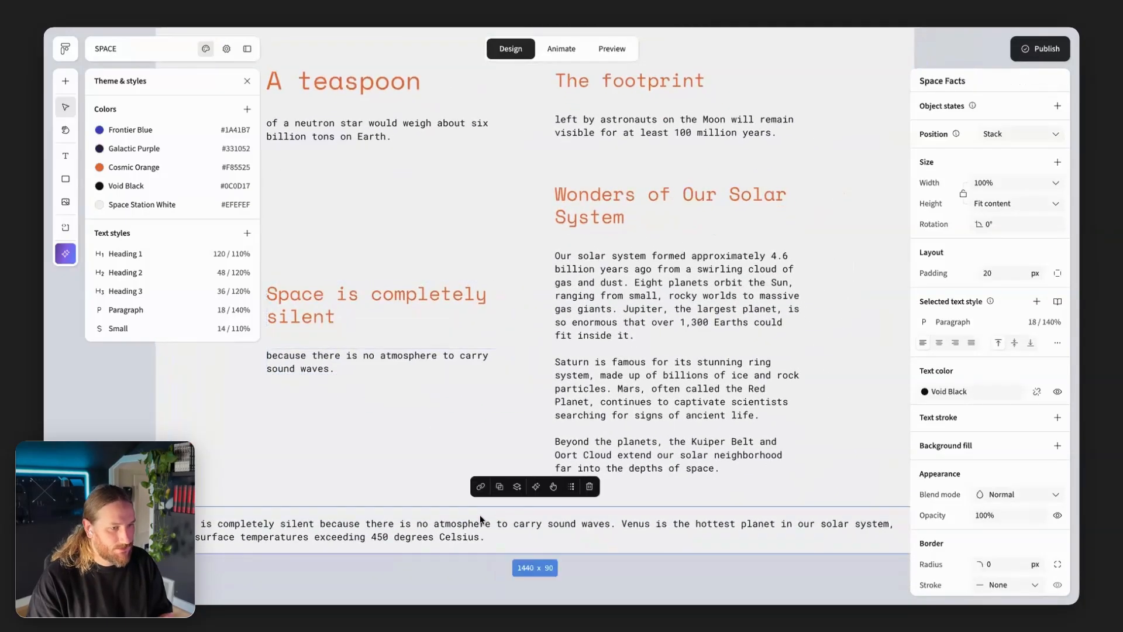
scroll(480, 515, down, 2)
scroll(480, 515, right, 1)
double_click(602, 462)
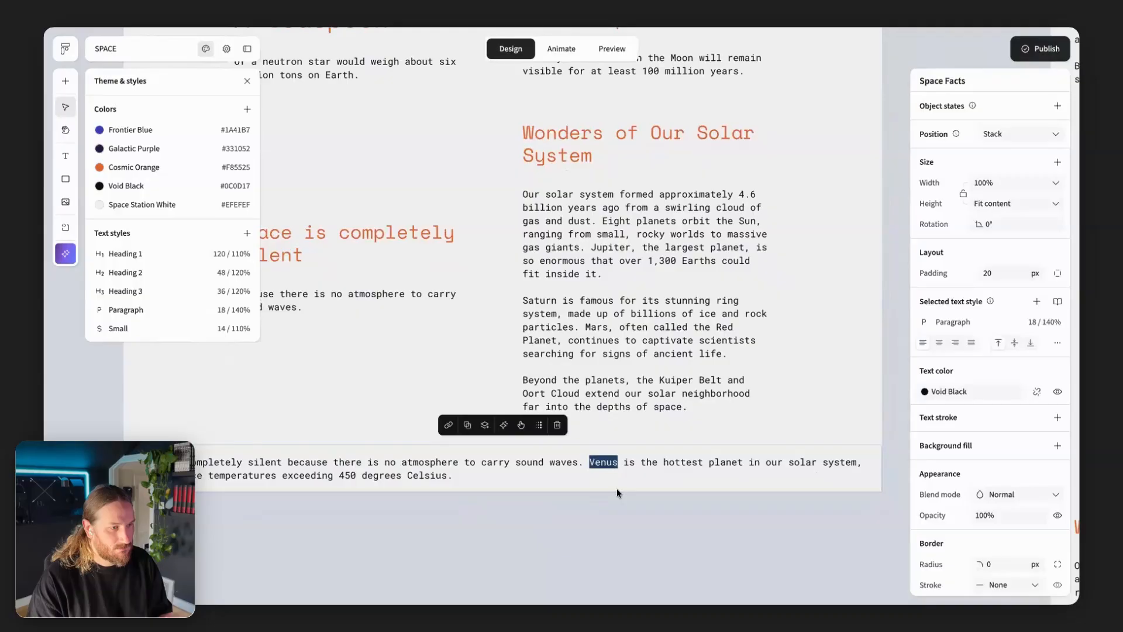
click(593, 463)
shift+click(596, 478)
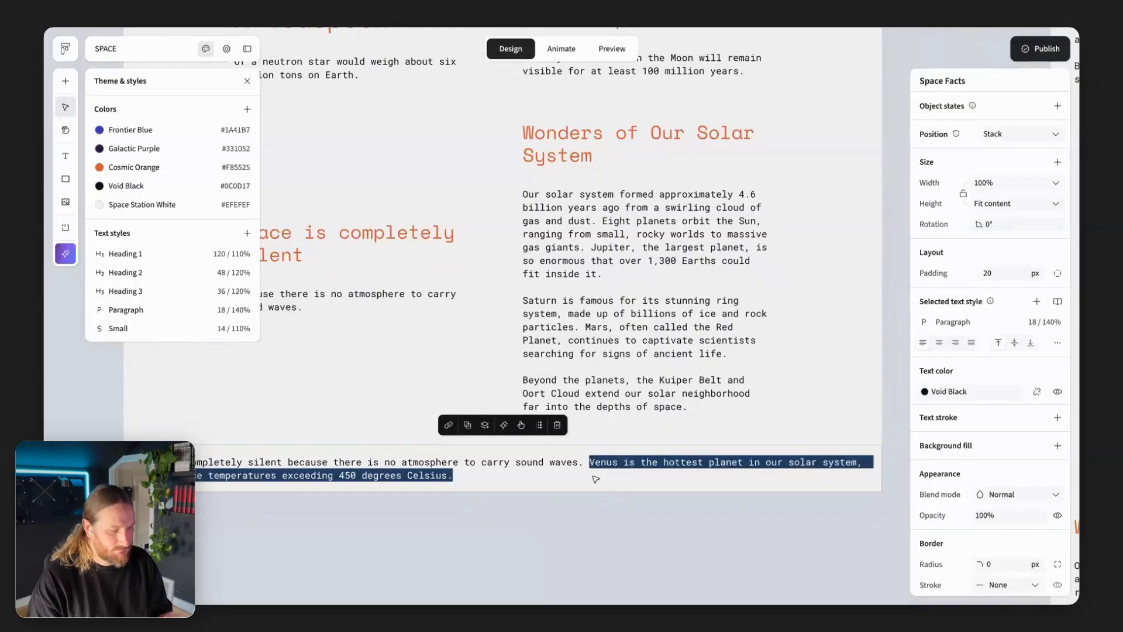
click(643, 281)
double_click(643, 281)
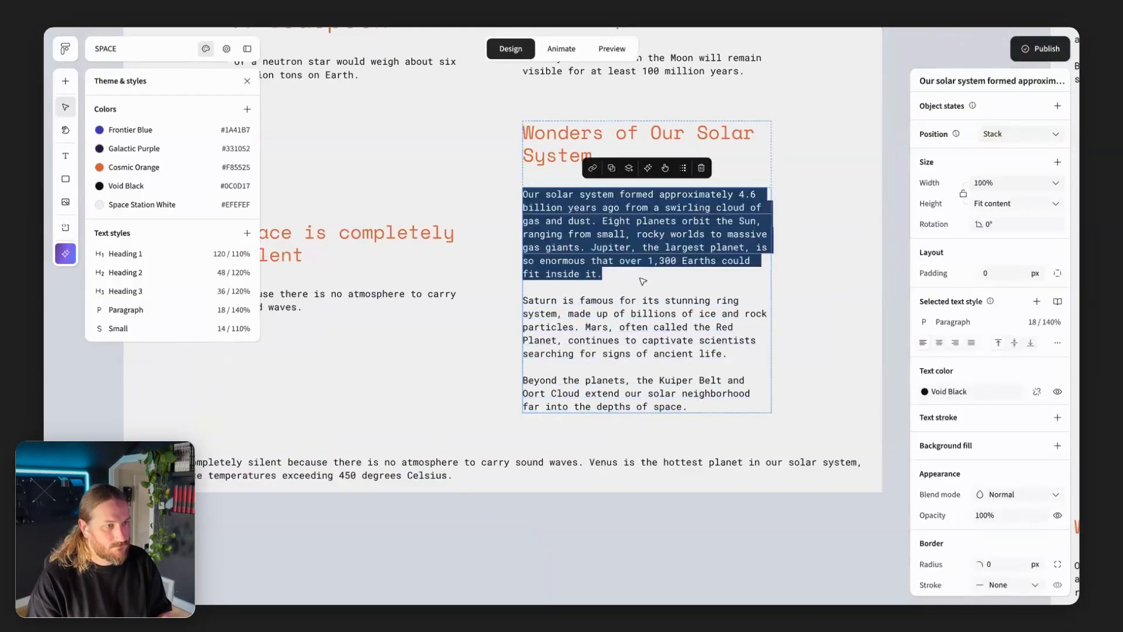
drag(691, 407, 516, 199)
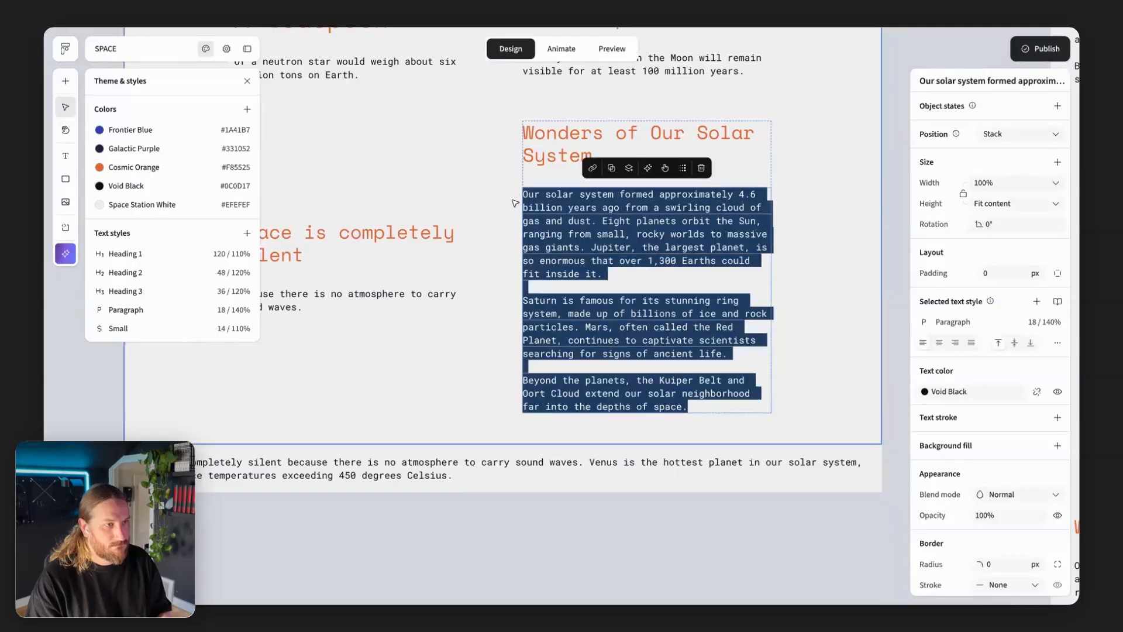
key(ctrl+v)
click(514, 289)
key(Delete)
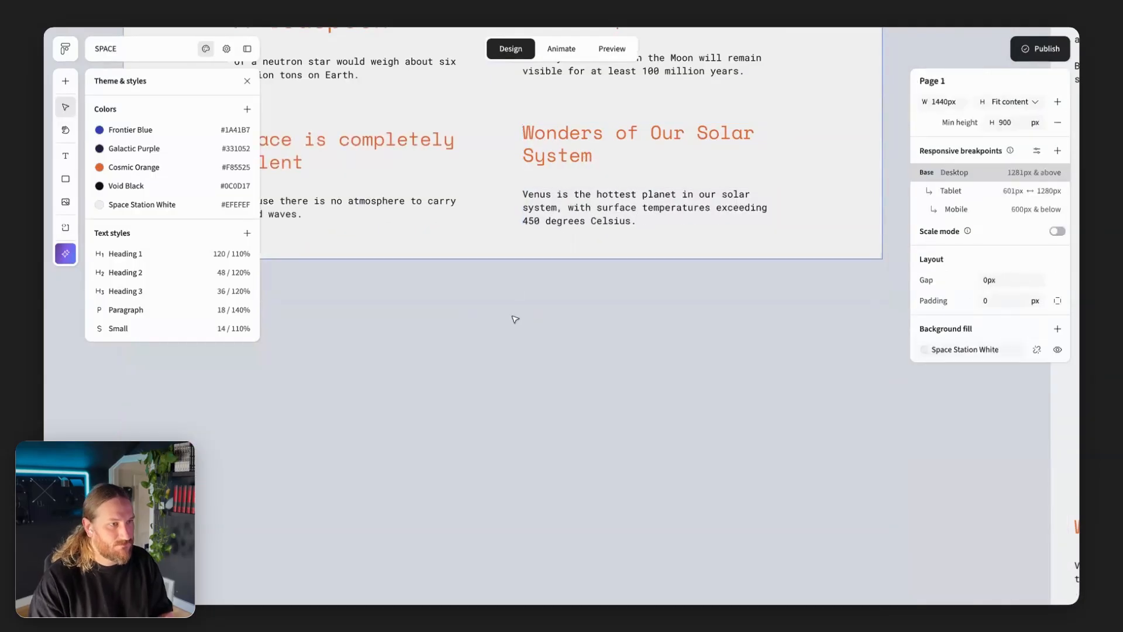
Replace the fourth fact block's heading with "Venus is the hottest", copied from the start of its paragraph
scroll(515, 319, up, 2)
scroll(515, 319, up, 1)
scroll(515, 319, left, 1)
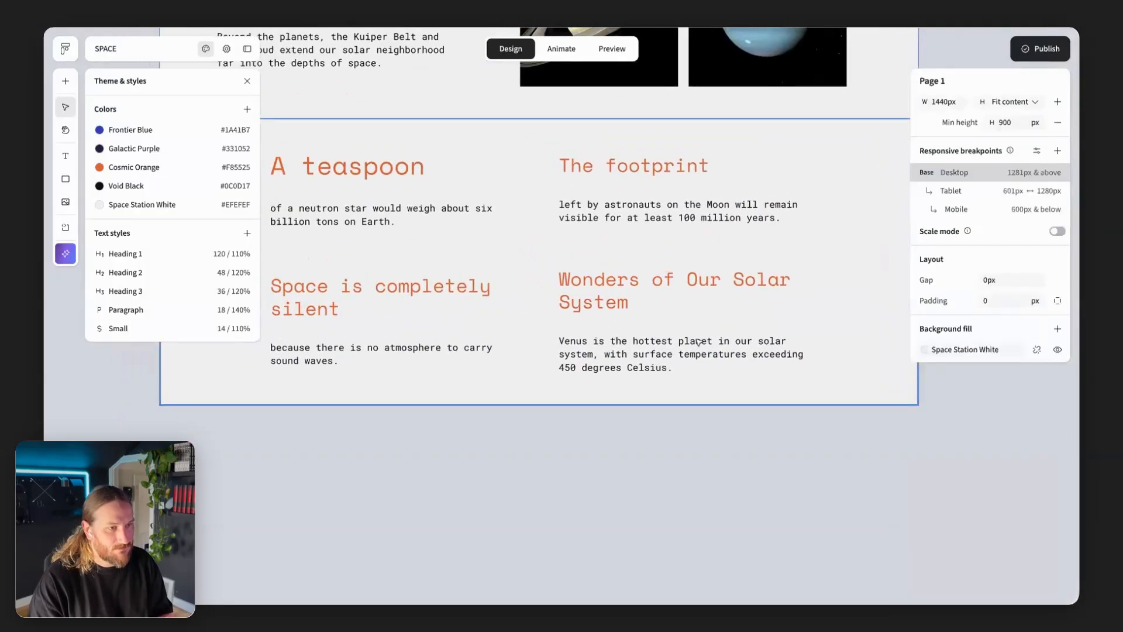
click(679, 344)
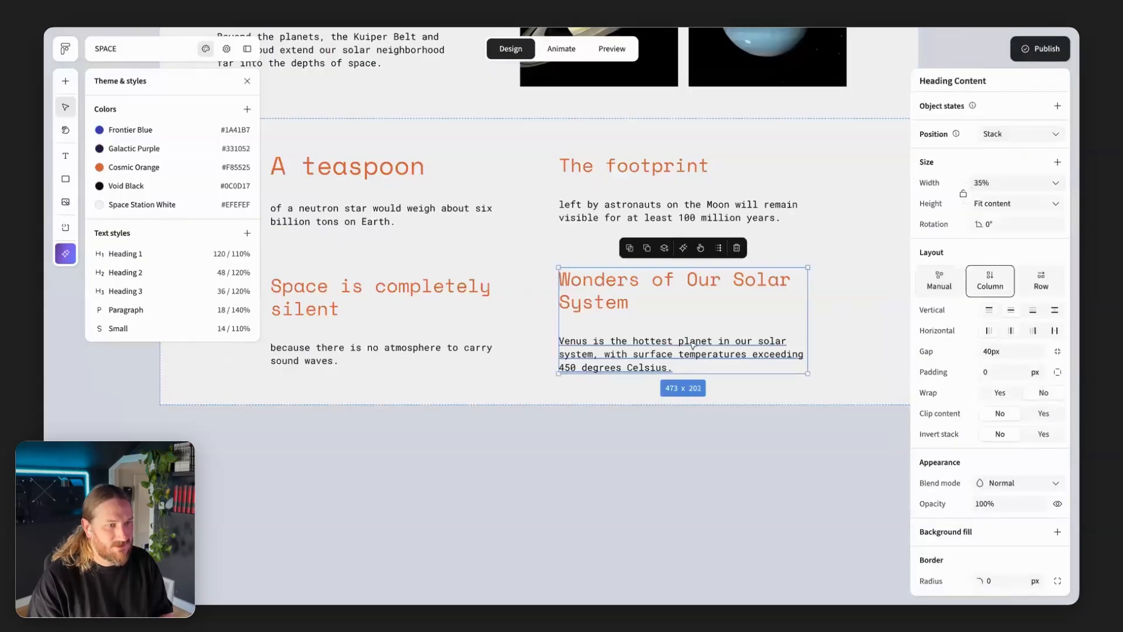
click(676, 344)
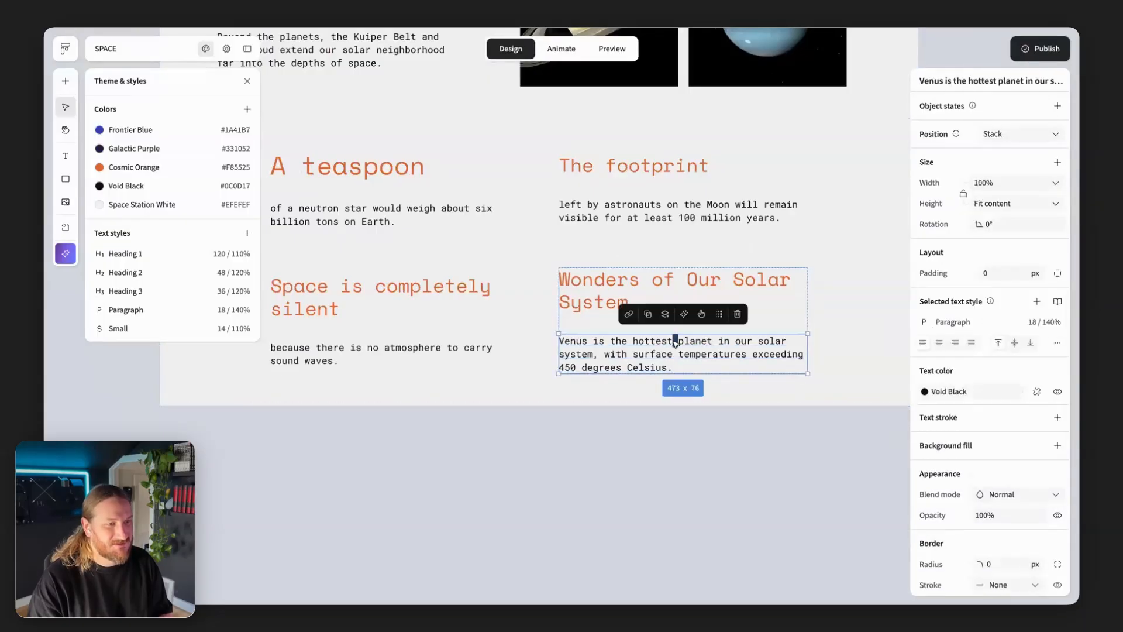
drag(669, 341, 566, 341)
key(ctrl+c)
click(592, 272)
double_click(593, 272)
key(ctrl+v)
click(582, 431)
Apply the Heading 2 text style to "The footprint" heading
scroll(582, 431, up, 1)
scroll(583, 432, left, 1)
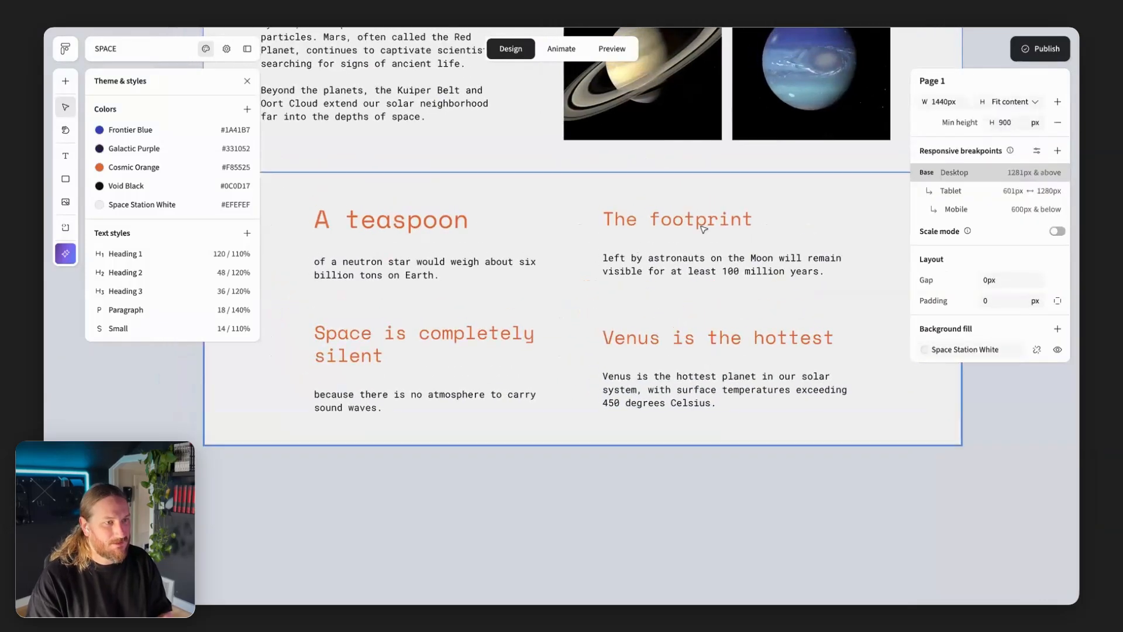
click(702, 227)
double_click(702, 227)
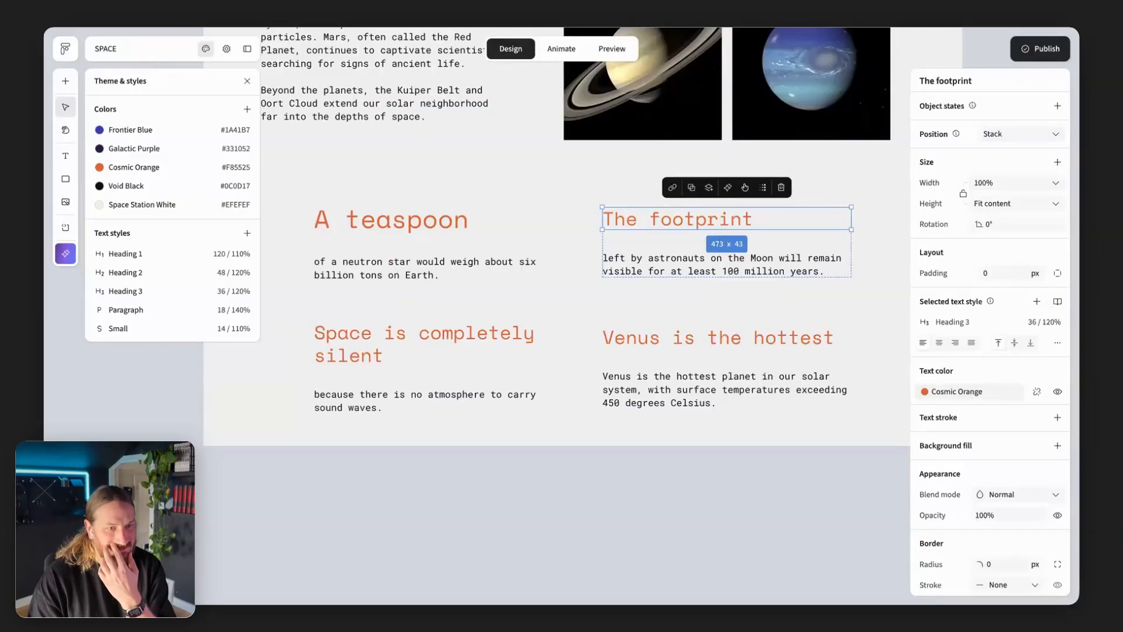
click(1058, 303)
click(830, 293)
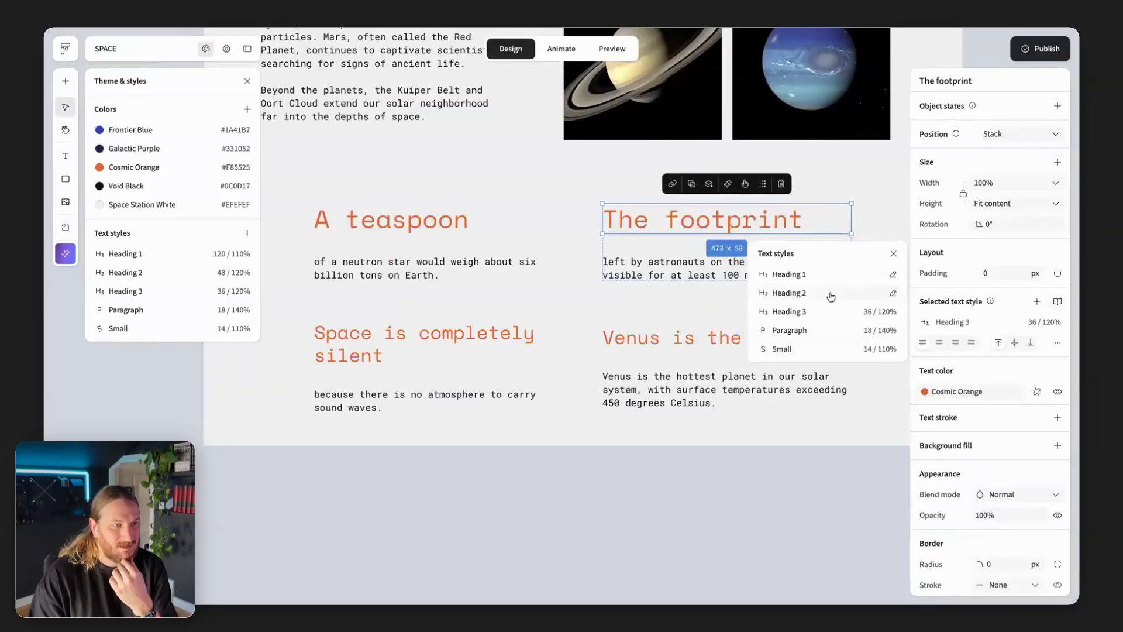
Apply the Heading 2 text style to the "Space is completely silent" heading
double_click(516, 334)
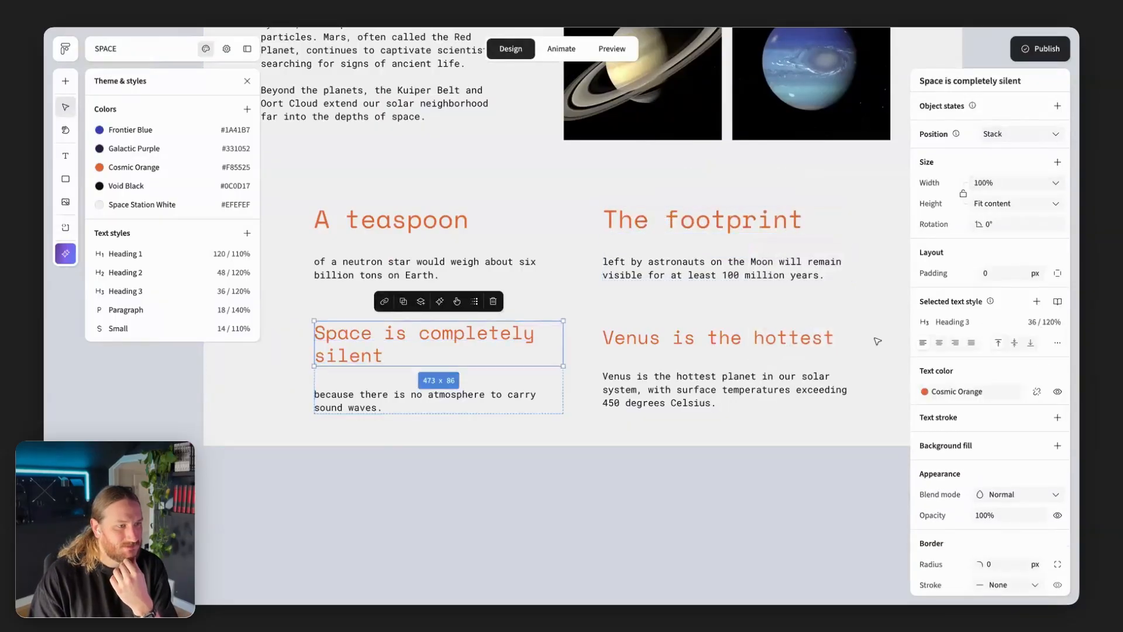
click(1058, 302)
click(814, 294)
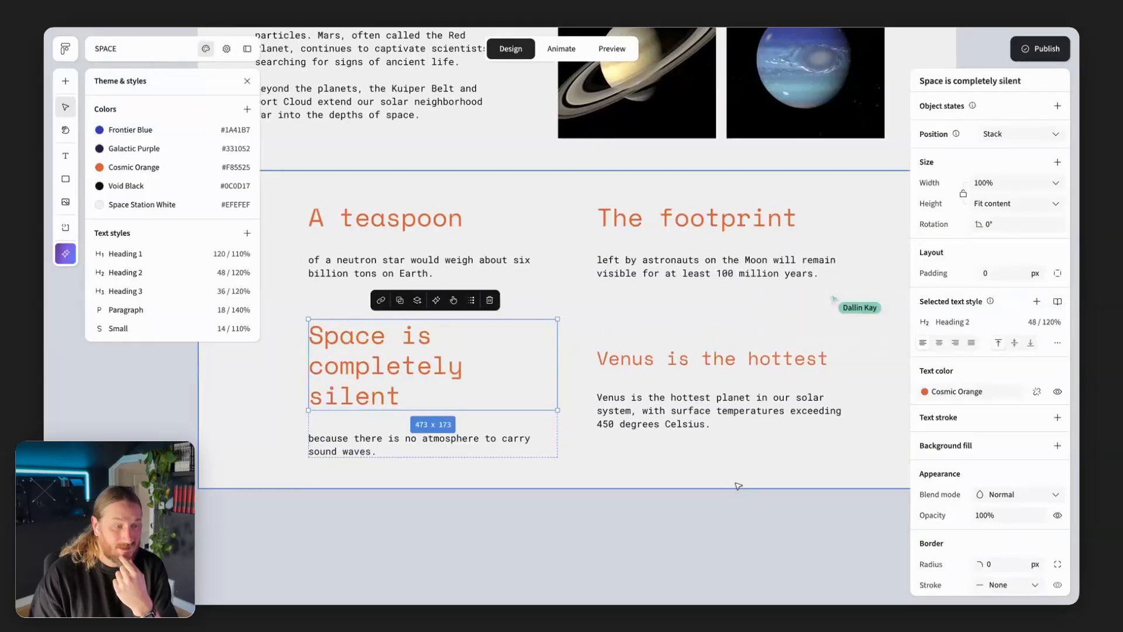
Apply the Heading 2 text style to the "Venus is the hottest" heading
scroll(738, 484, right, 1)
click(661, 357)
click(661, 357)
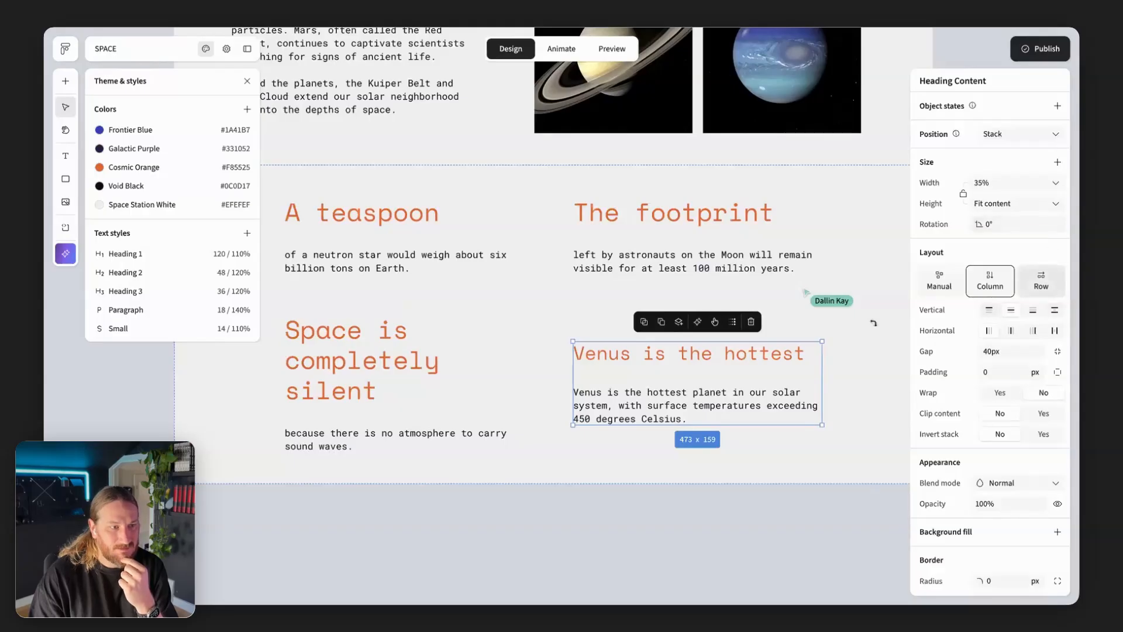
click(763, 356)
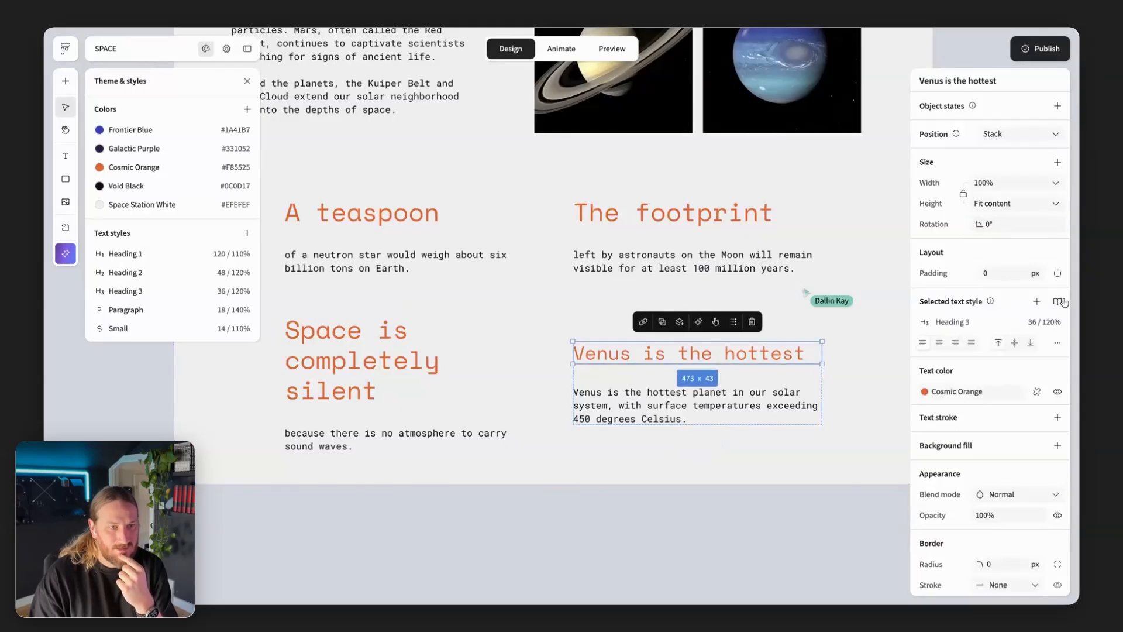
click(1064, 301)
click(790, 293)
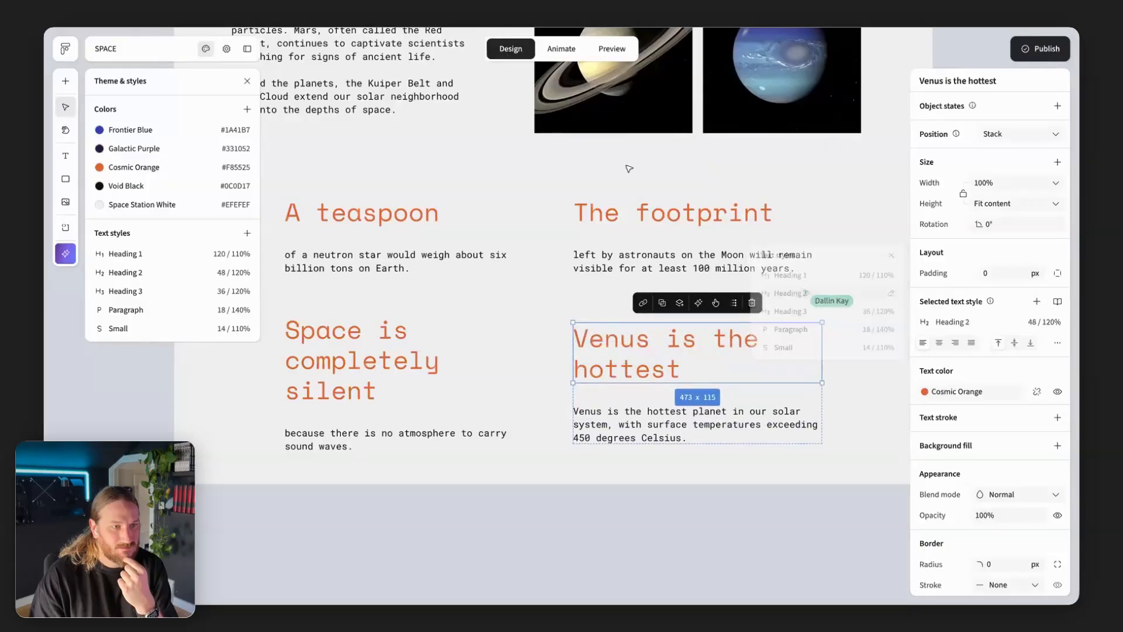
Reload the project page in the browser and return to the desktop Facts Section
key(super+r)
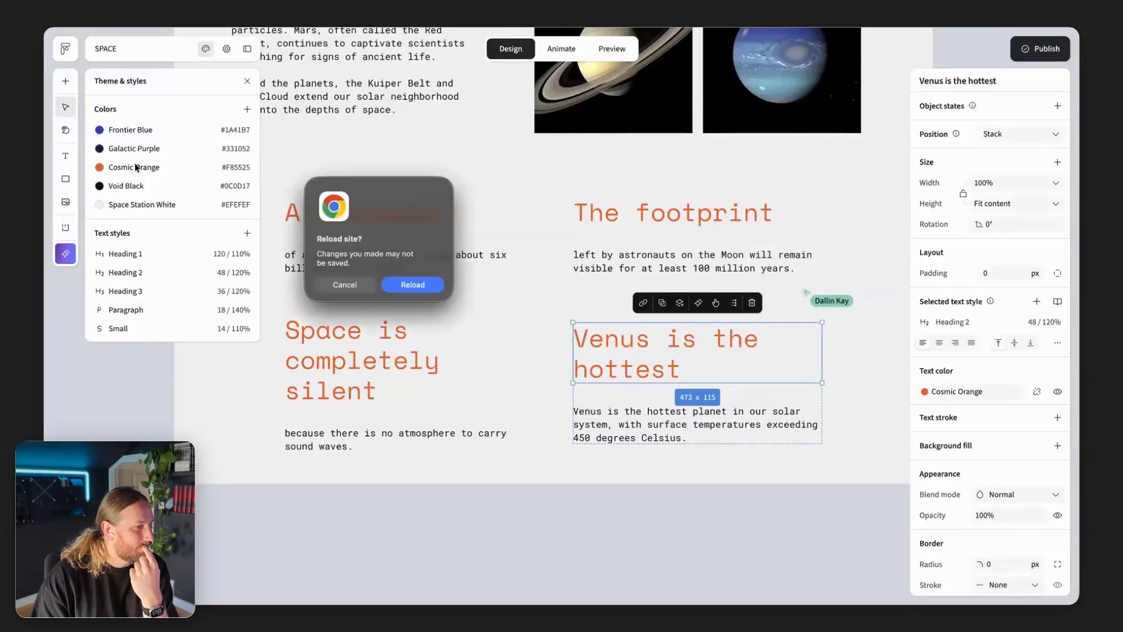
click(412, 281)
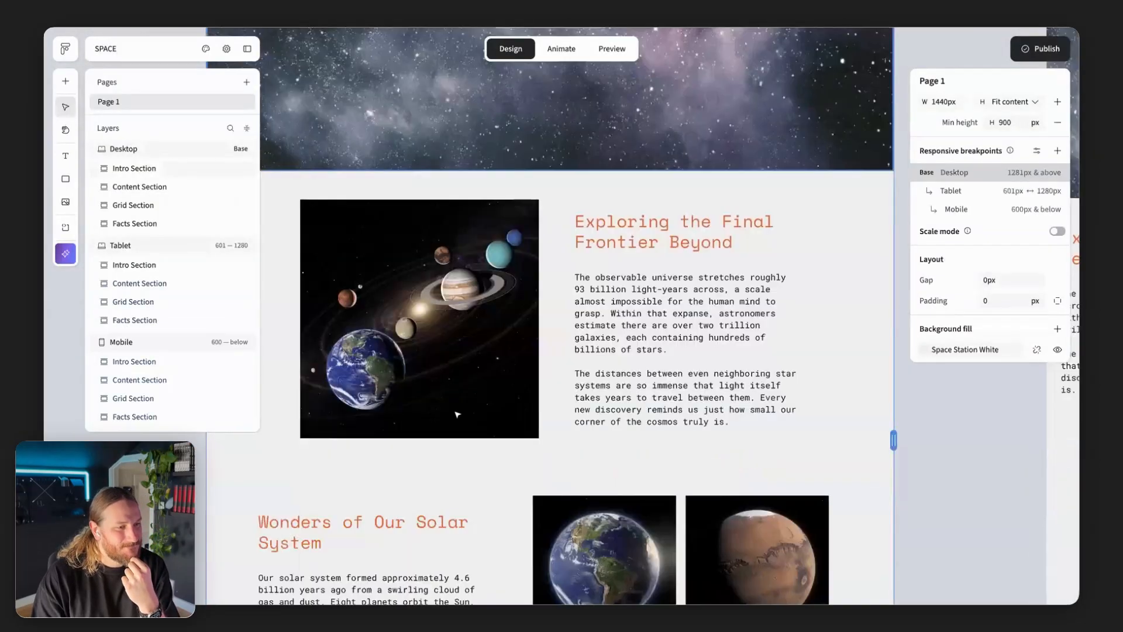
scroll(458, 414, down, 10)
Inspect the "Space is completely silent" heading and its fact block within the desktop Facts Section
click(458, 414)
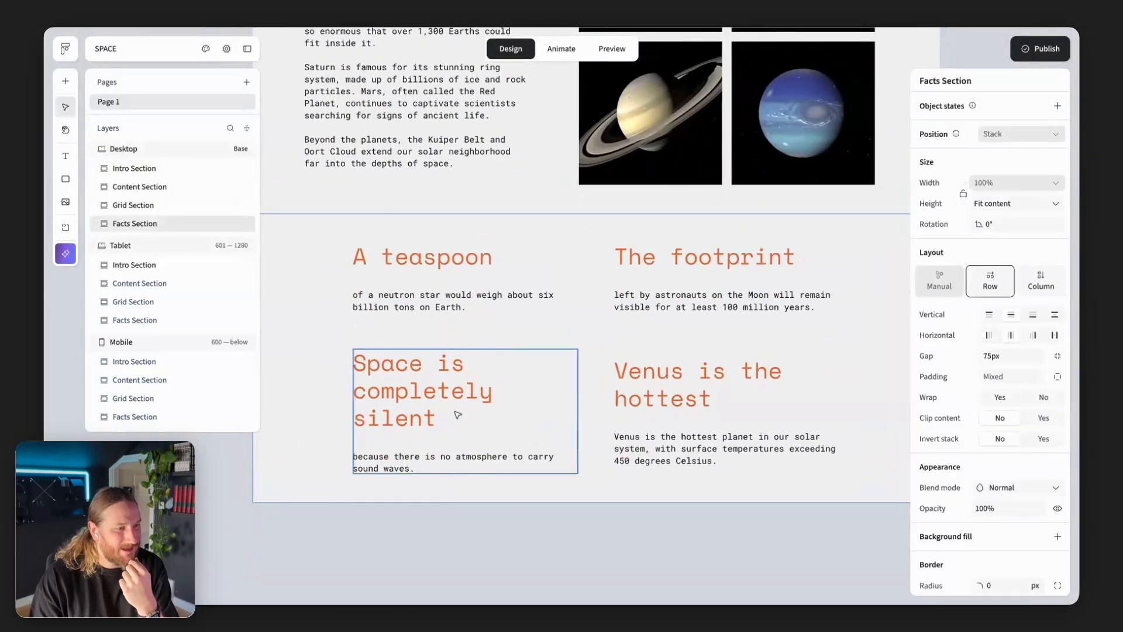
click(458, 414)
double_click(458, 414)
scroll(458, 416, right, 1)
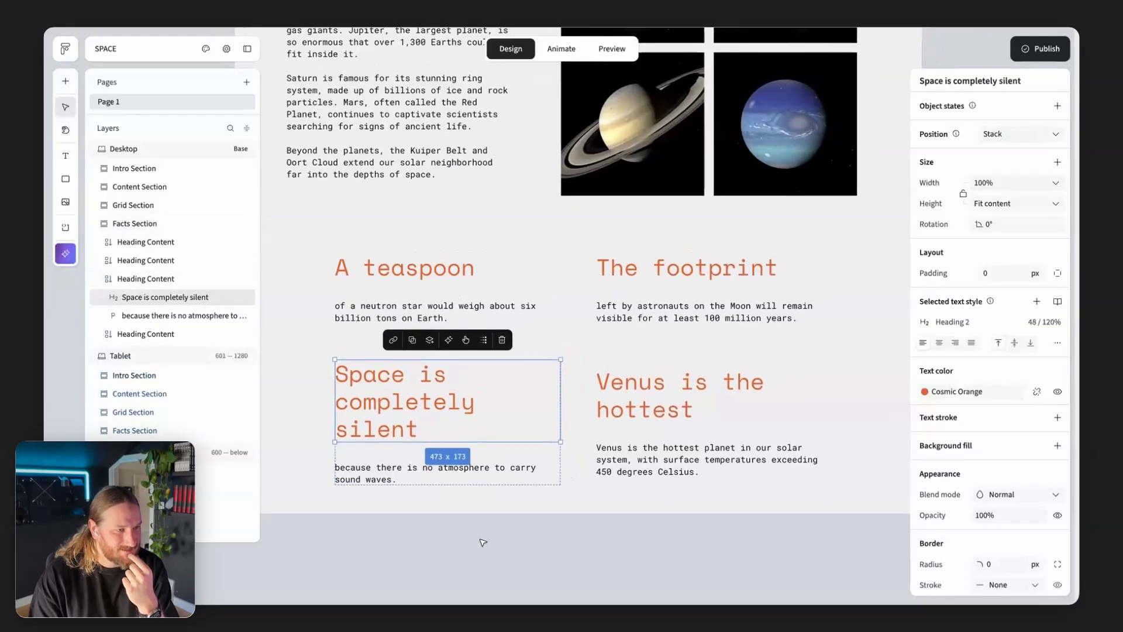
click(482, 543)
scroll(483, 542, down, 3)
scroll(483, 543, down, 1)
click(454, 449)
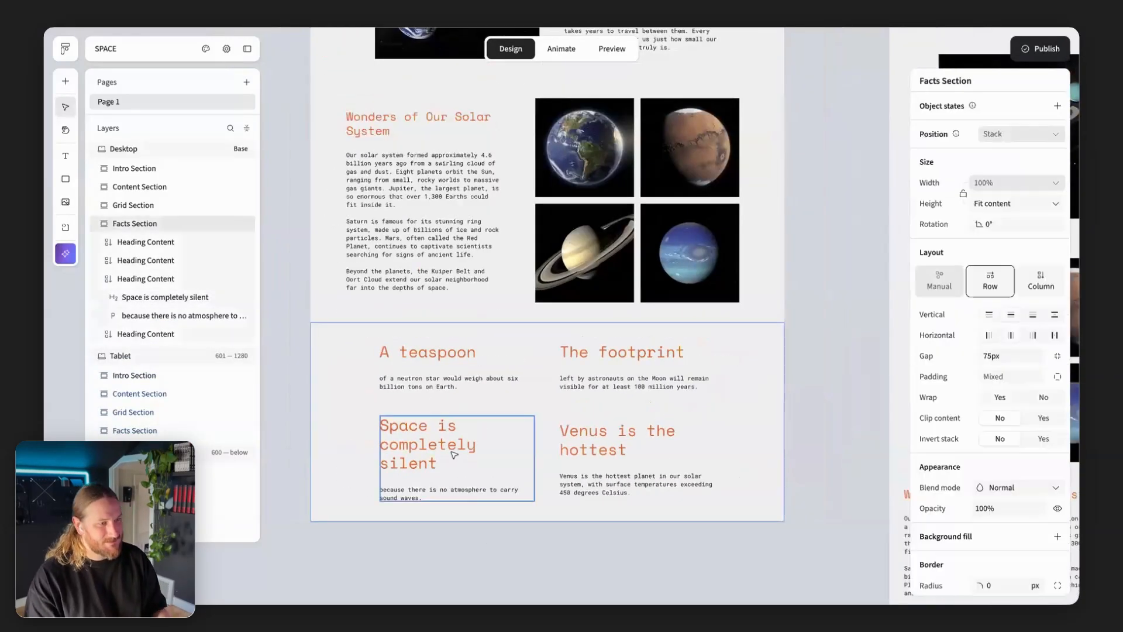
click(454, 450)
Rename the "A teaspoon" block's layer as Fact 1 and "The footprint" block's layer as Fact 2
click(417, 371)
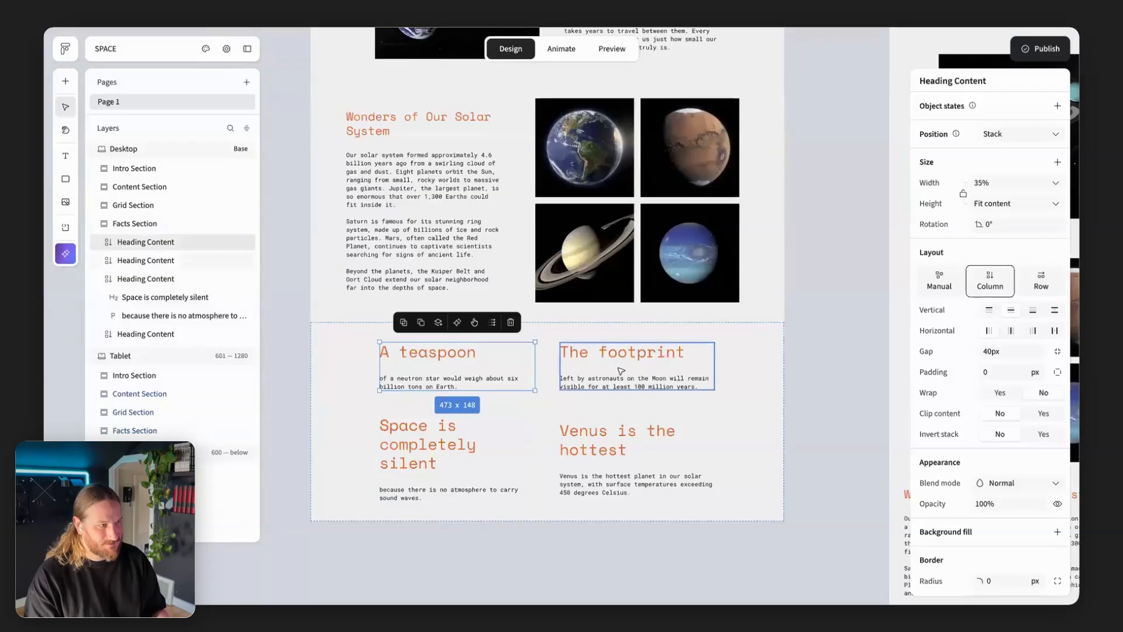
shift+click(635, 359)
click(441, 544)
click(427, 365)
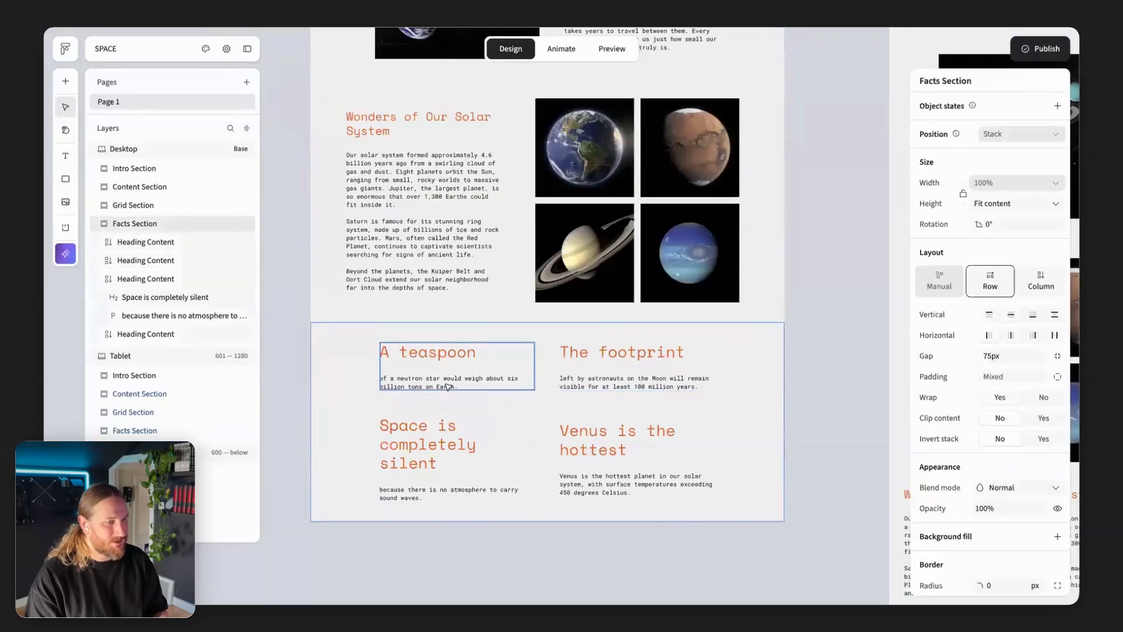
click(427, 366)
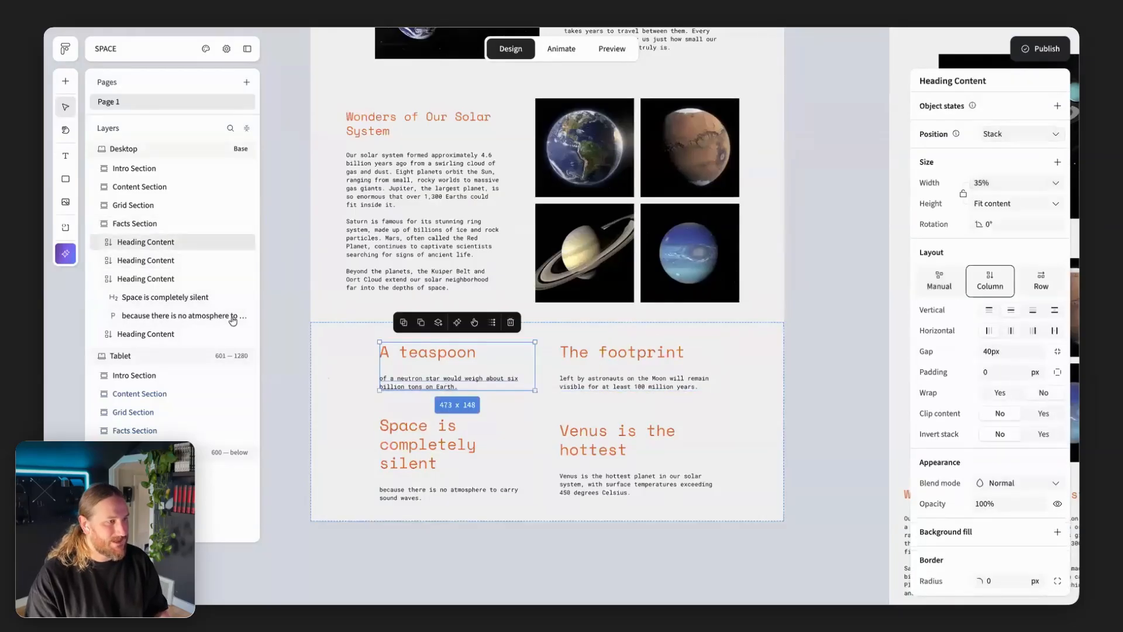
double_click(127, 243)
text(Fact 1)
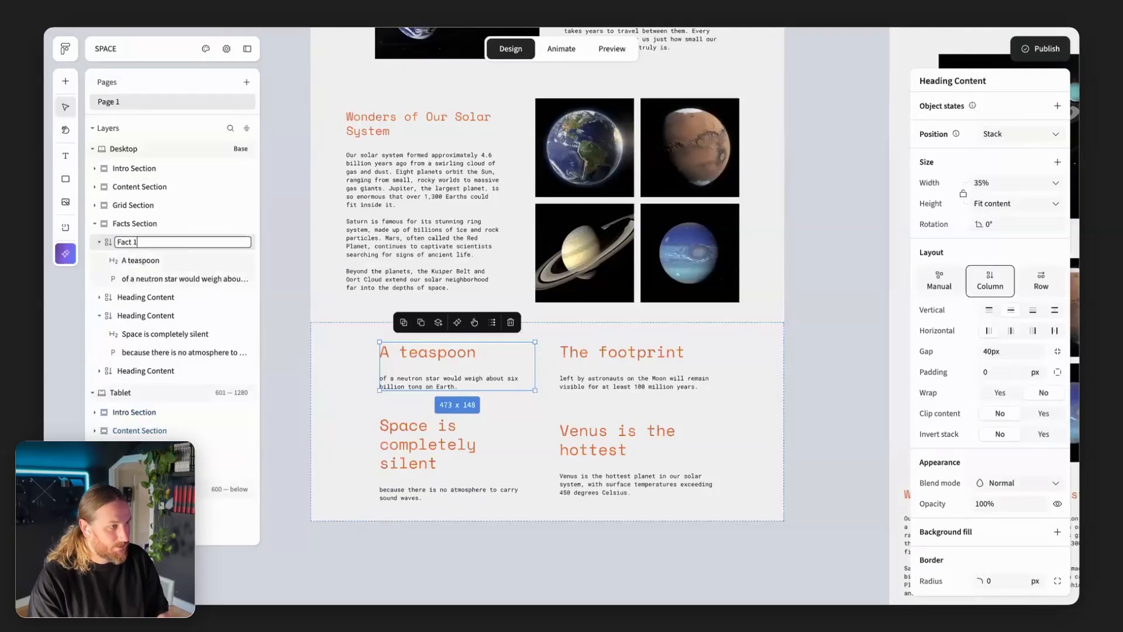
double_click(146, 296)
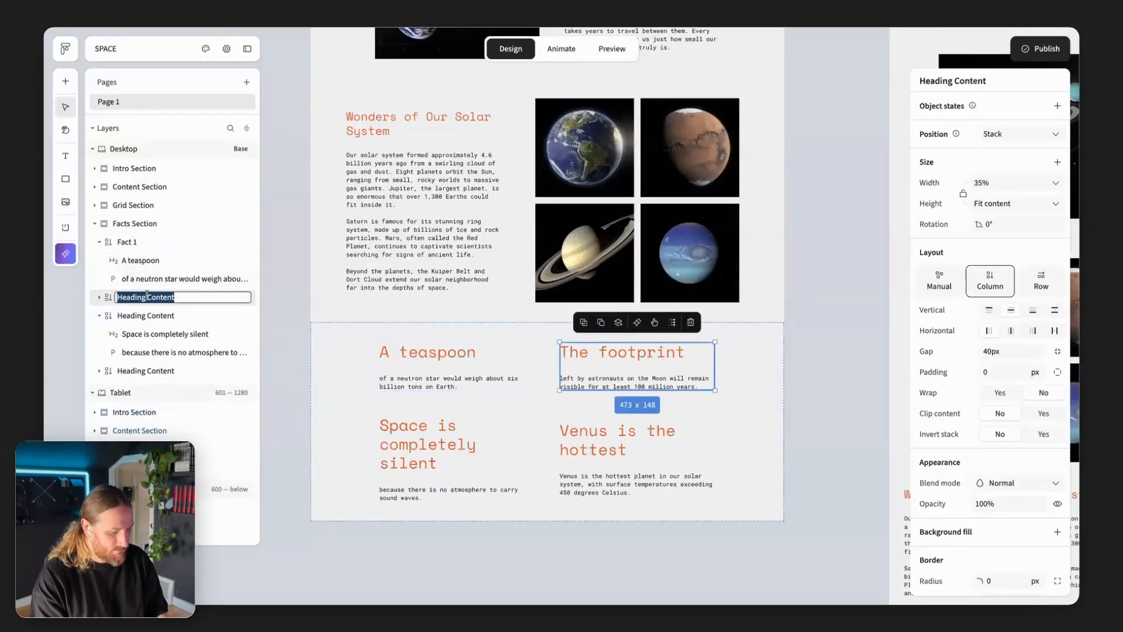
text(Fact 2)
key(Return)
Rename the "Space is completely silent" block's layer as Fact 3 and the "Venus is the hottest" block's layer as Fact 4
double_click(146, 352)
text(Fact)
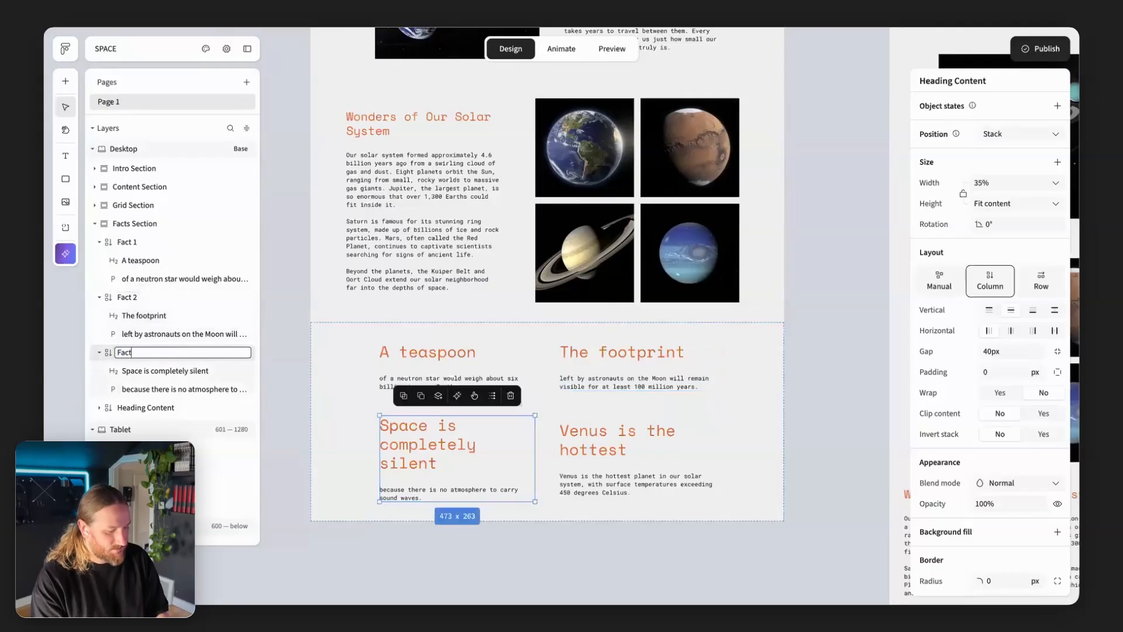
text( 3)
key(Return)
double_click(146, 371)
text(Fact 4)
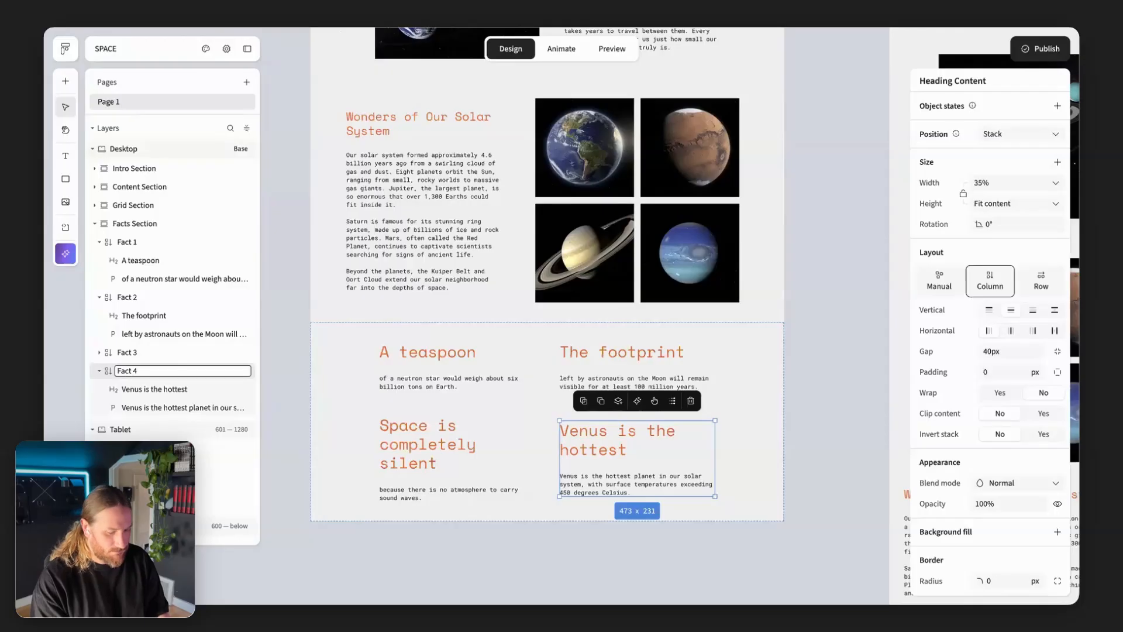
key(Return)
click(389, 557)
Group the Fact 1, Fact 2, Fact 3 and Fact 4 blocks together in the desktop Facts Section
click(455, 354)
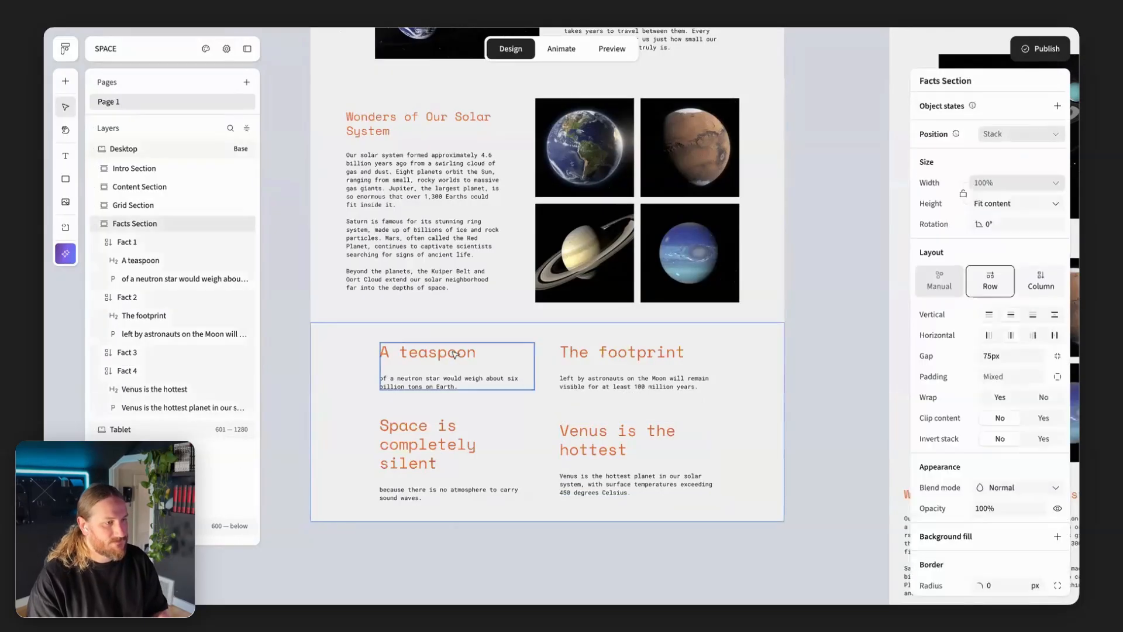
click(456, 354)
shift+click(615, 363)
click(464, 556)
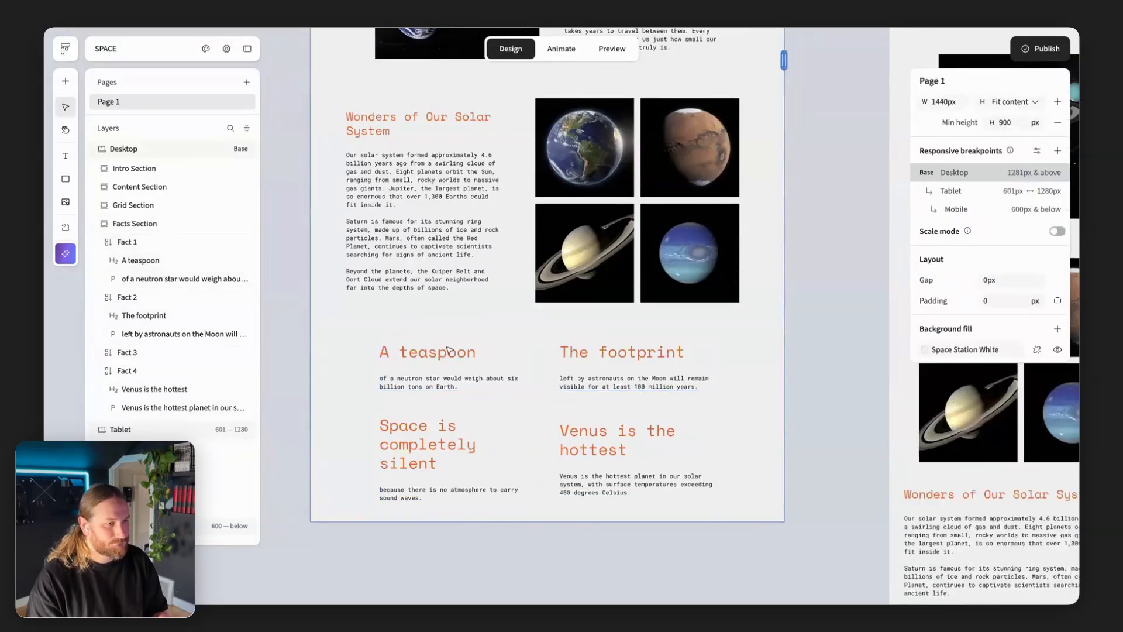
click(449, 351)
click(476, 364)
shift+click(612, 364)
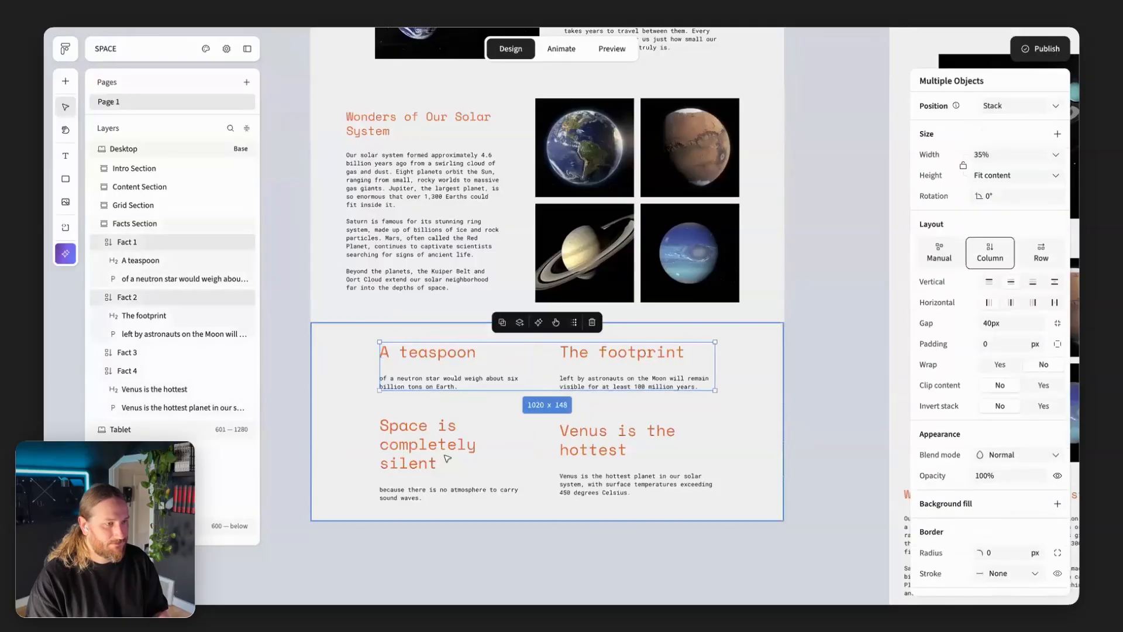
shift+click(457, 450)
shift+click(626, 457)
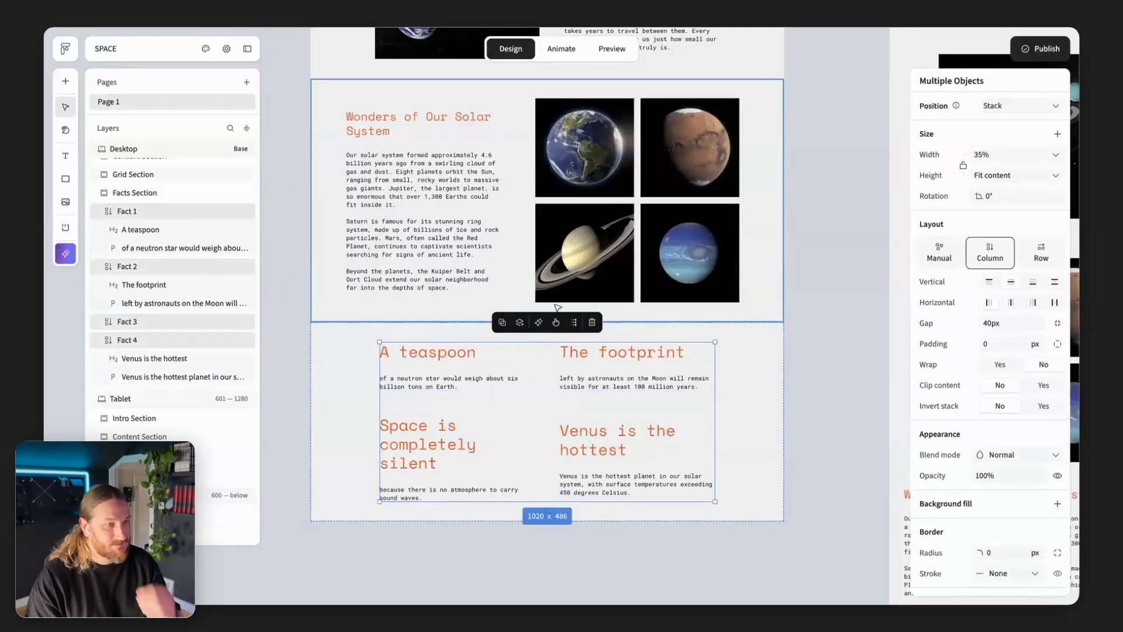
click(502, 322)
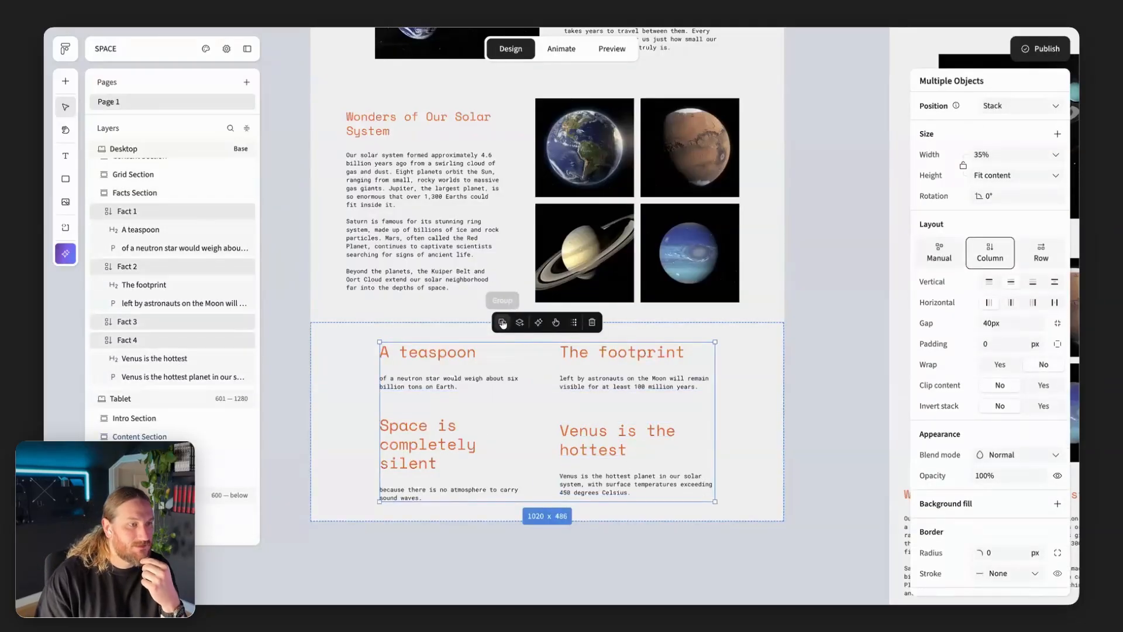
Set the facts group's layout to Row with wrapping turned on
scroll(521, 334, down, 1)
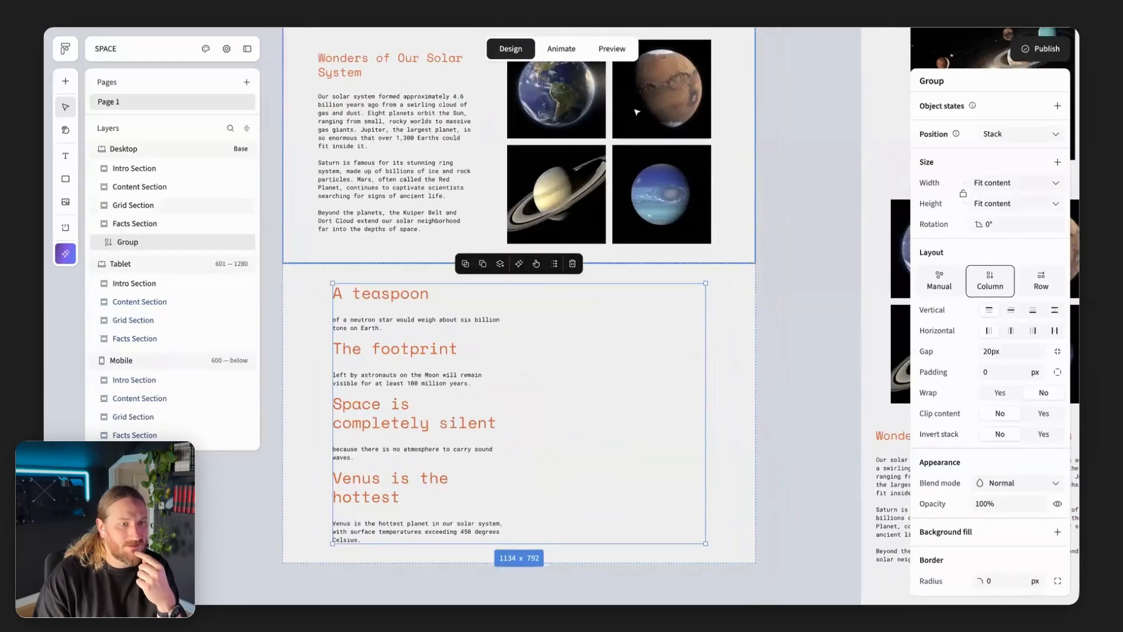
scroll(636, 112, down, 1)
click(1042, 285)
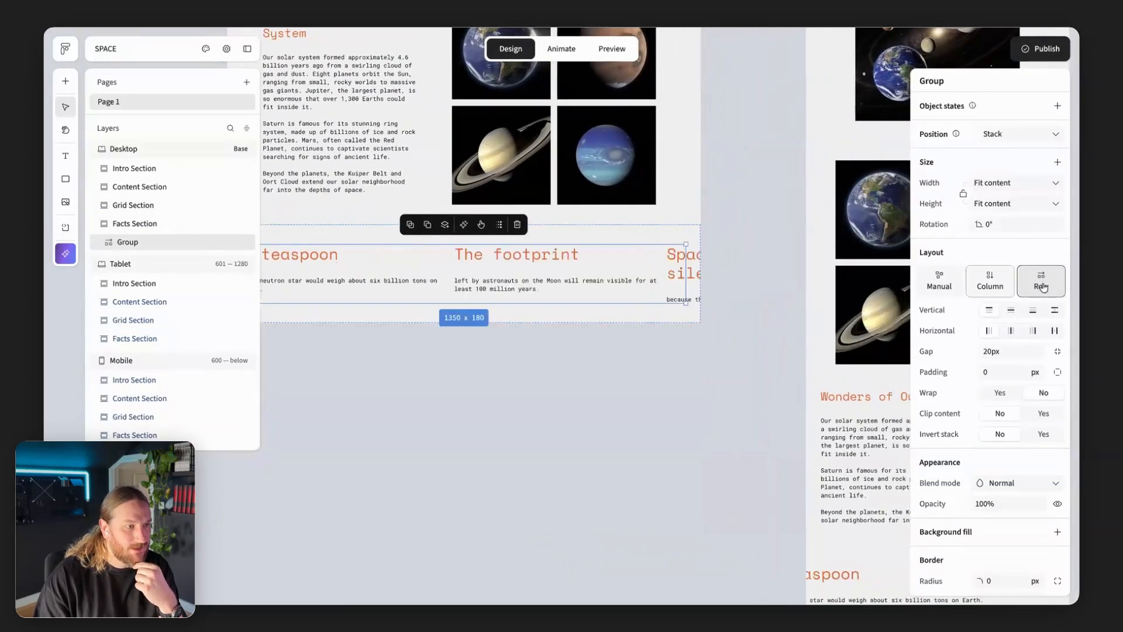
click(1001, 393)
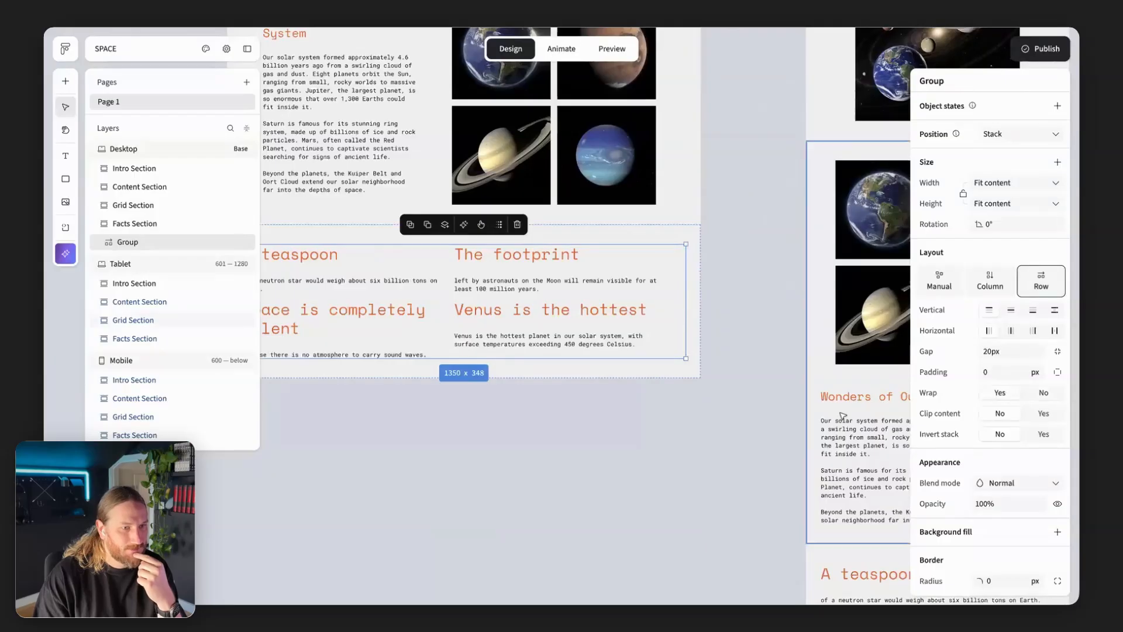
scroll(843, 415, left, 3)
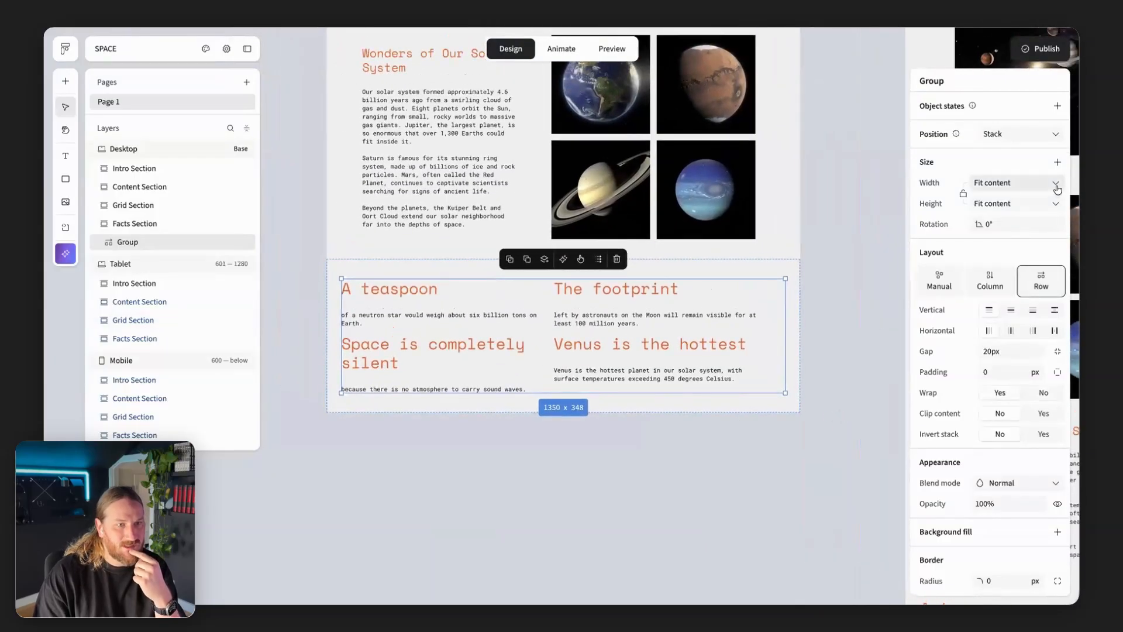
Make the facts group's width relative and set it to 100%
click(1057, 184)
click(1006, 224)
click(981, 184)
key(Return)
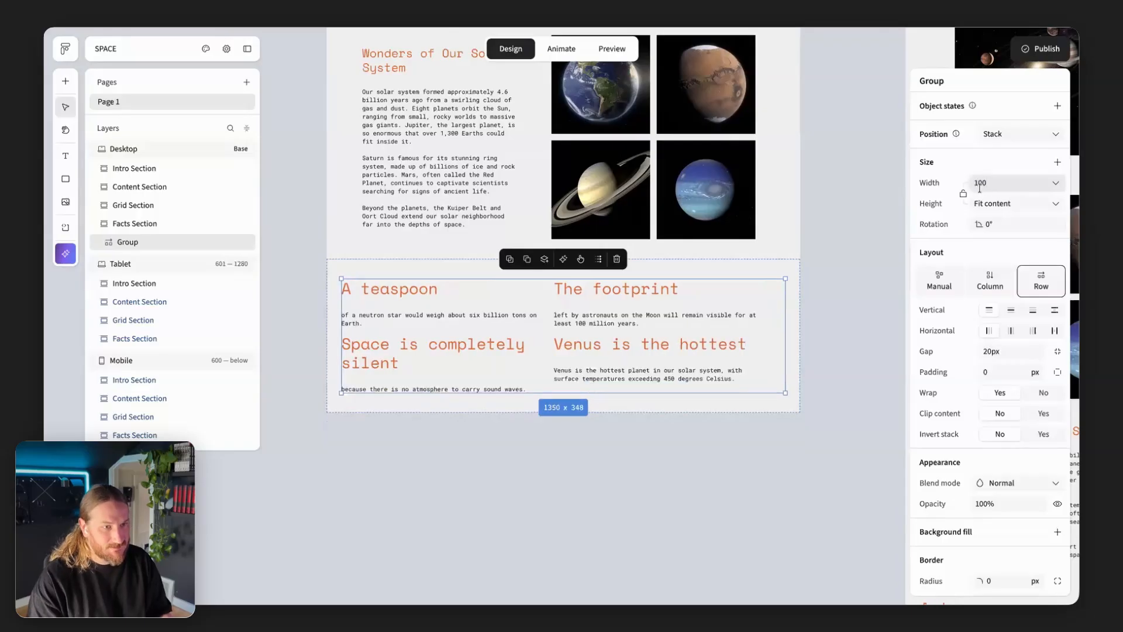
Set the width of all four fact blocks in the group to Fill
click(412, 306)
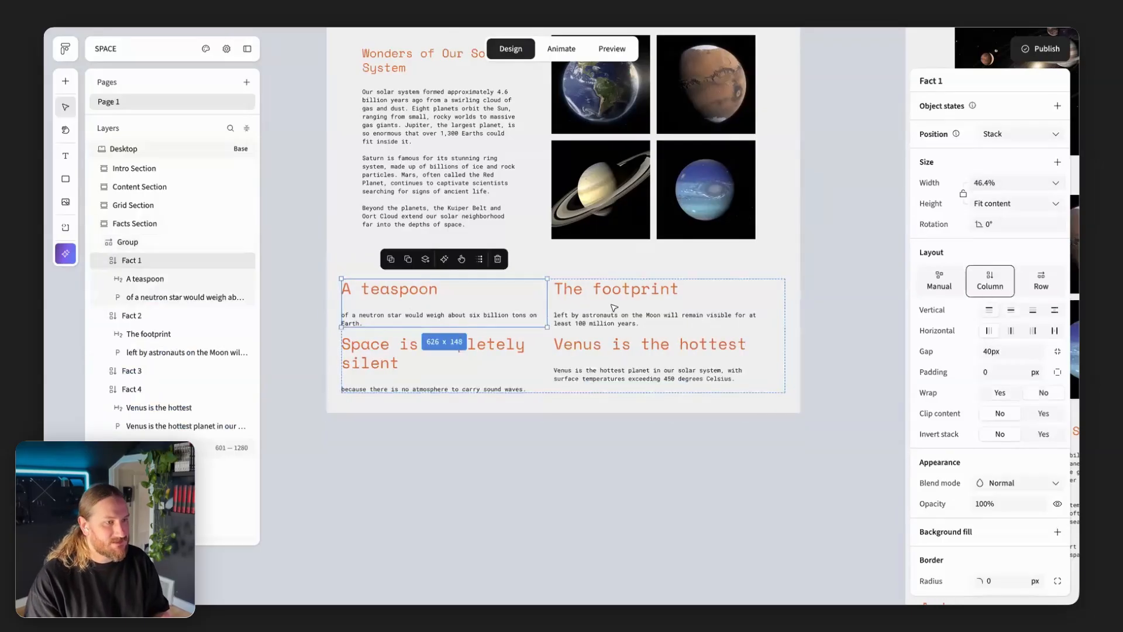
shift+click(643, 304)
shift+click(474, 377)
shift+click(680, 358)
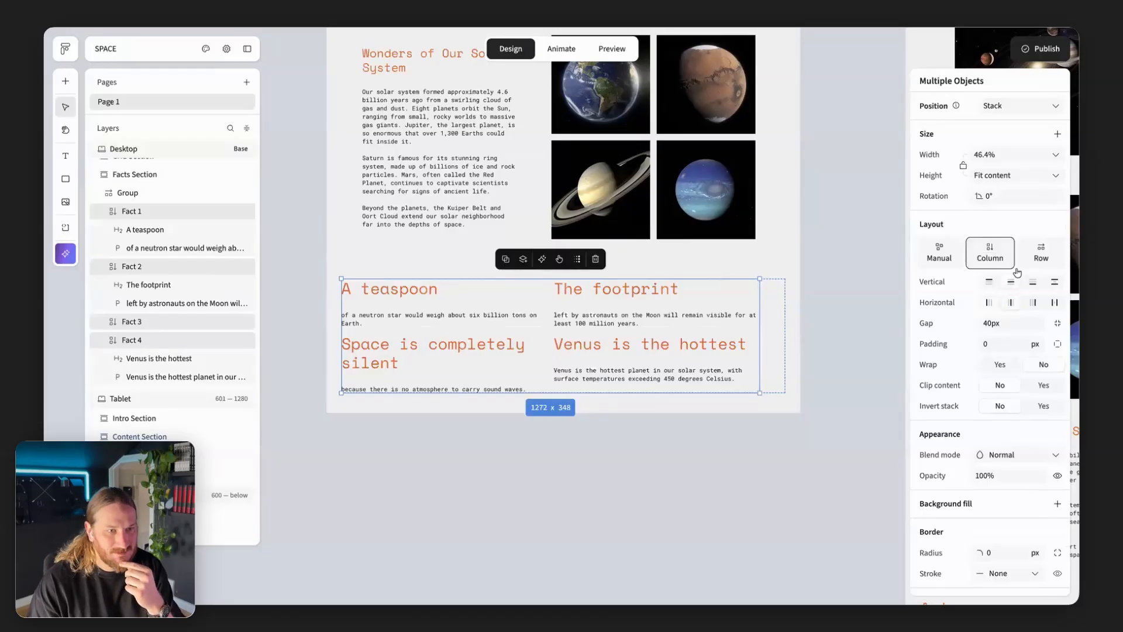
click(1015, 155)
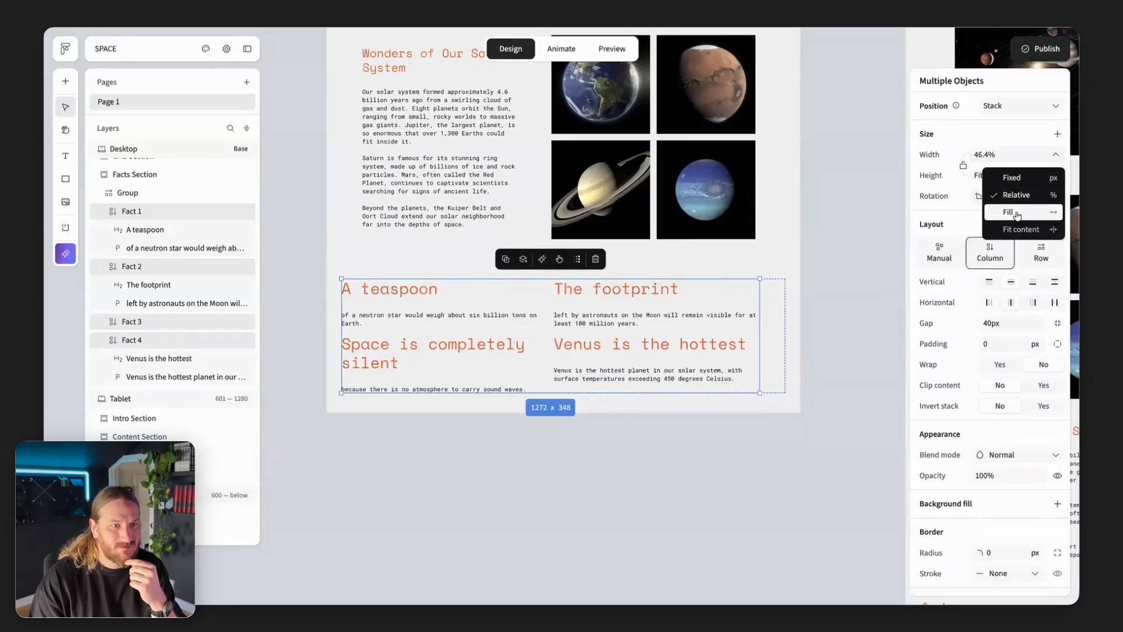
click(1021, 213)
click(653, 490)
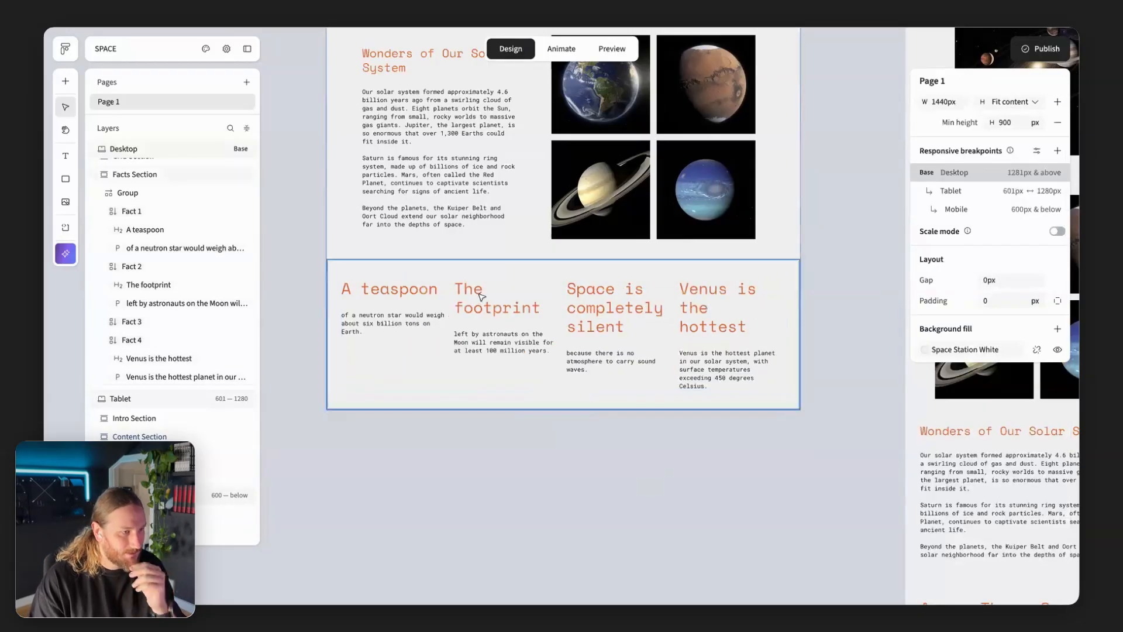
Examine how the four fact blocks are arranged in the desktop Facts Section
click(531, 307)
scroll(459, 365, up, 3)
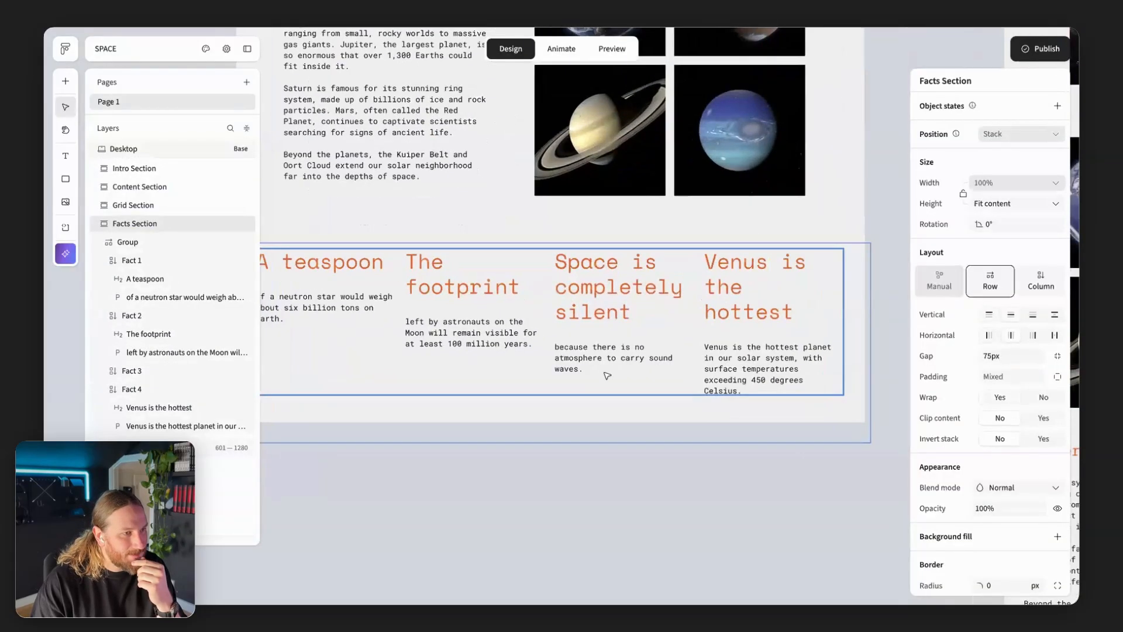
click(475, 487)
click(466, 308)
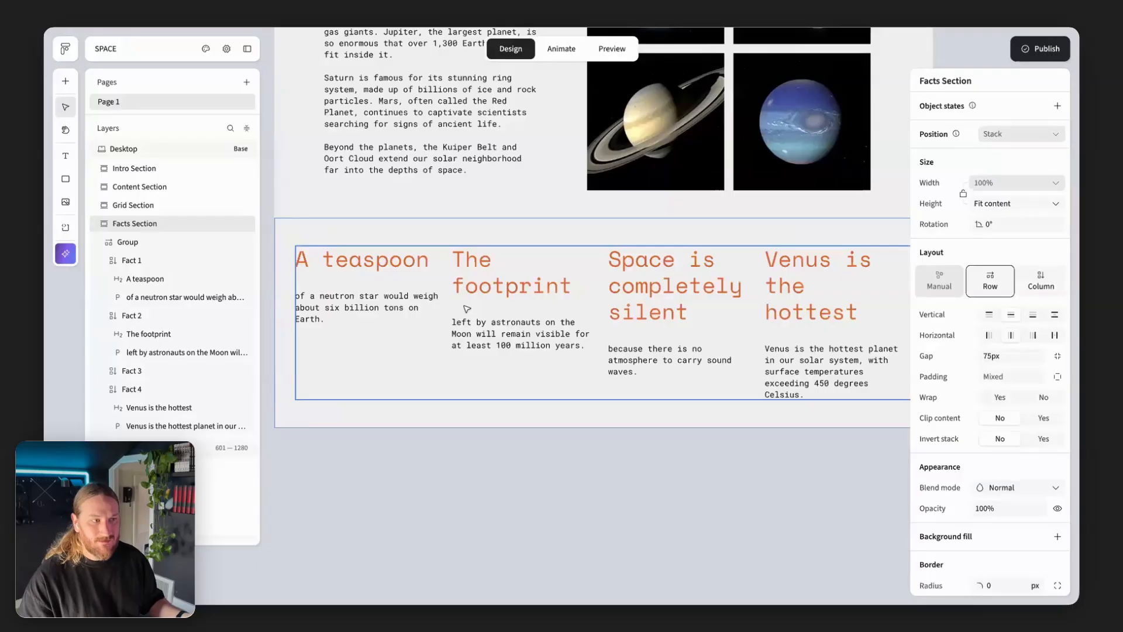
scroll(419, 353, down, 1)
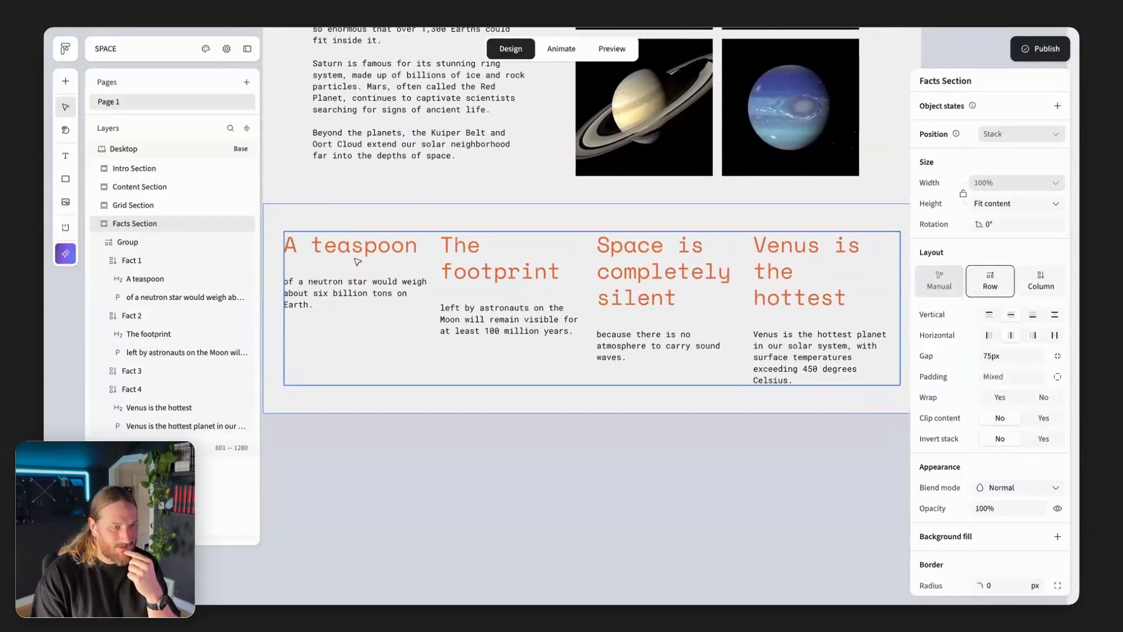
click(635, 583)
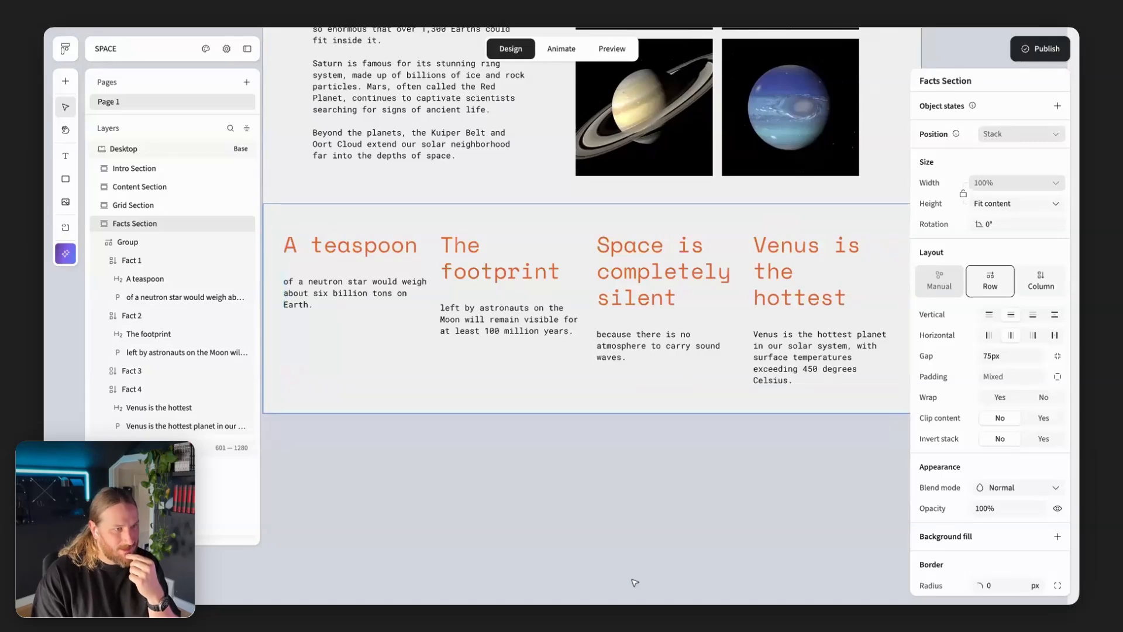
scroll(635, 582, down, 5)
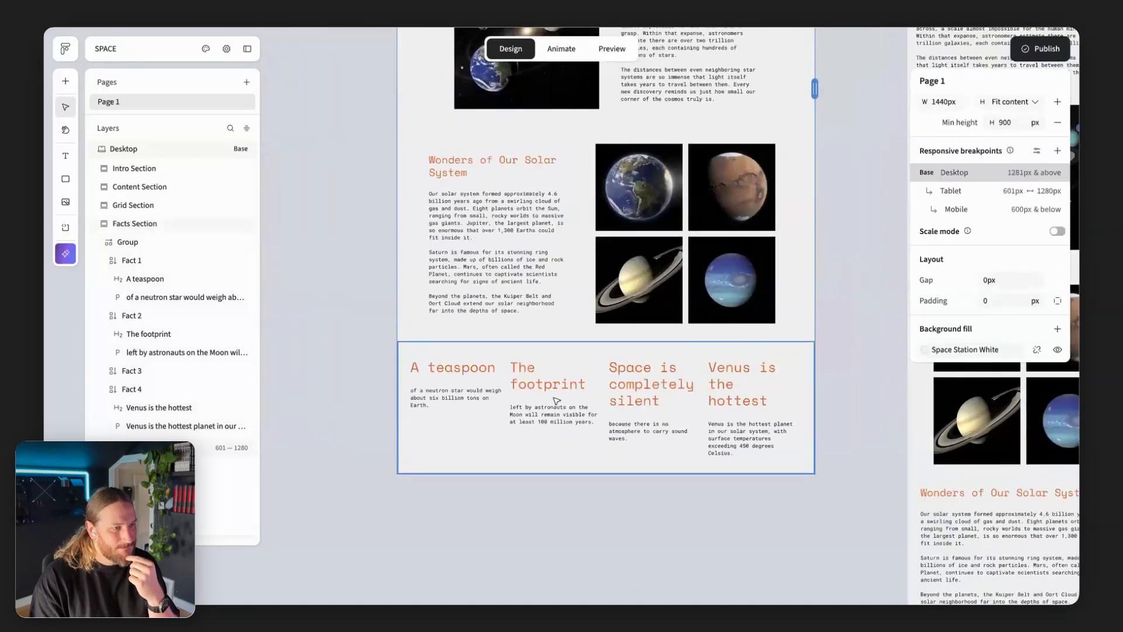
Open the available text styles for the "A teaspoon" heading in Fact 1
double_click(555, 399)
scroll(553, 398, up, 3)
double_click(447, 359)
double_click(447, 359)
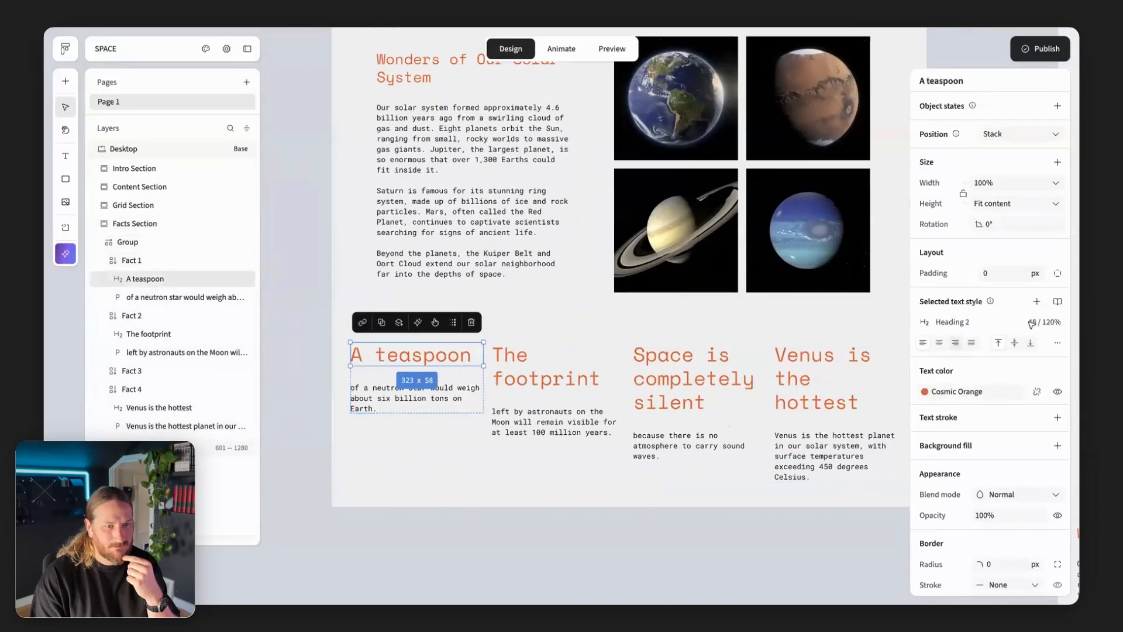
click(1057, 302)
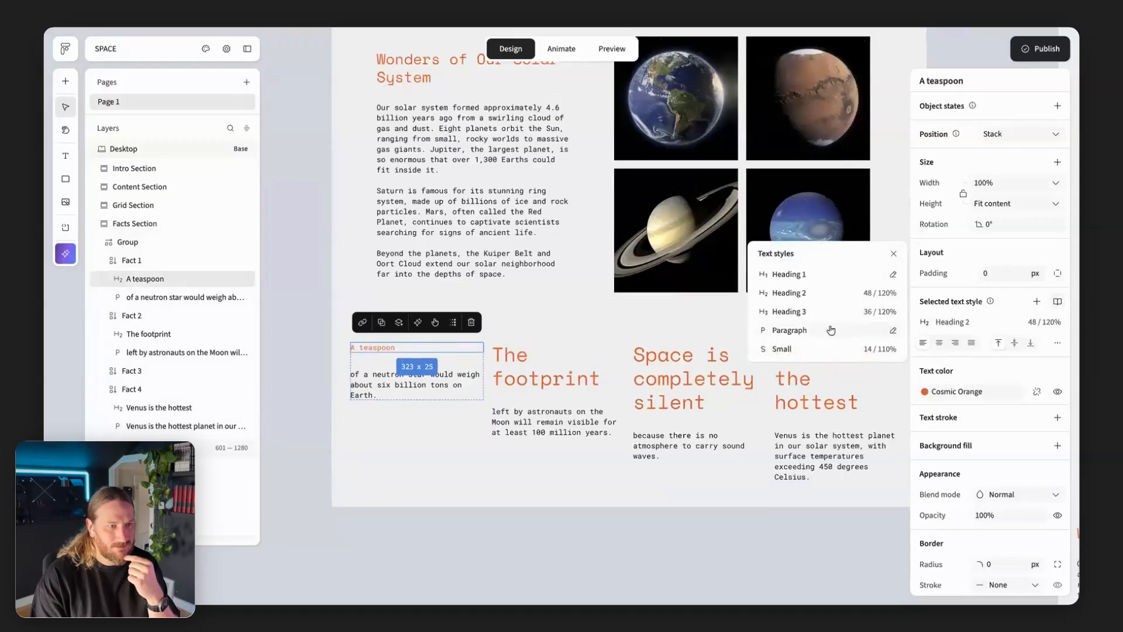
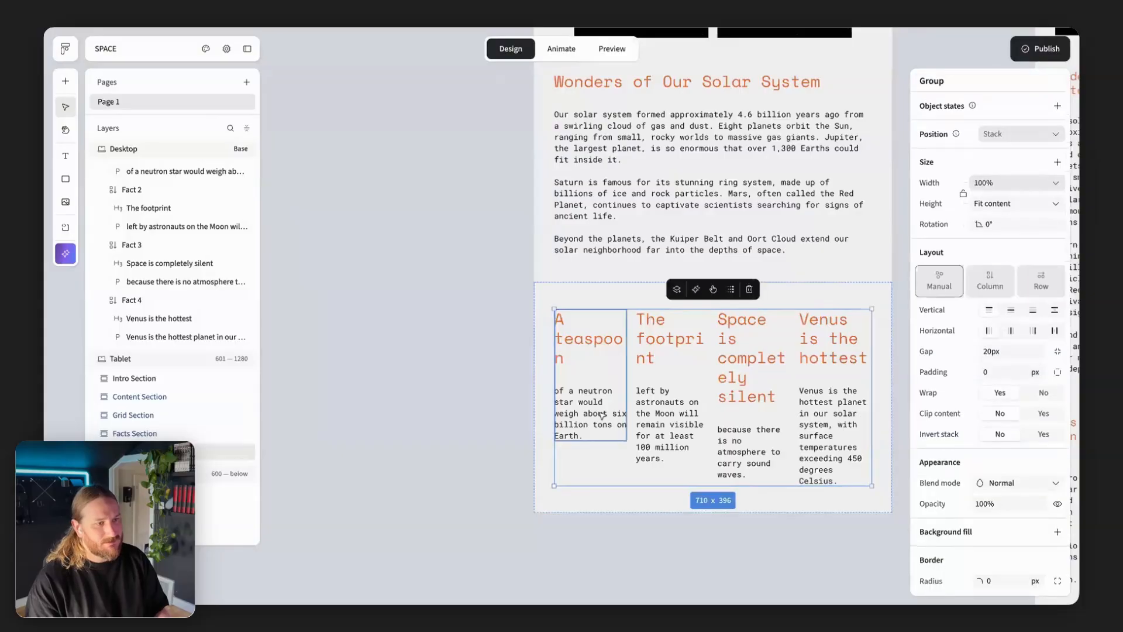
Change Fact 1's width in the tablet layout from Fill to Relative, at 50%
click(606, 416)
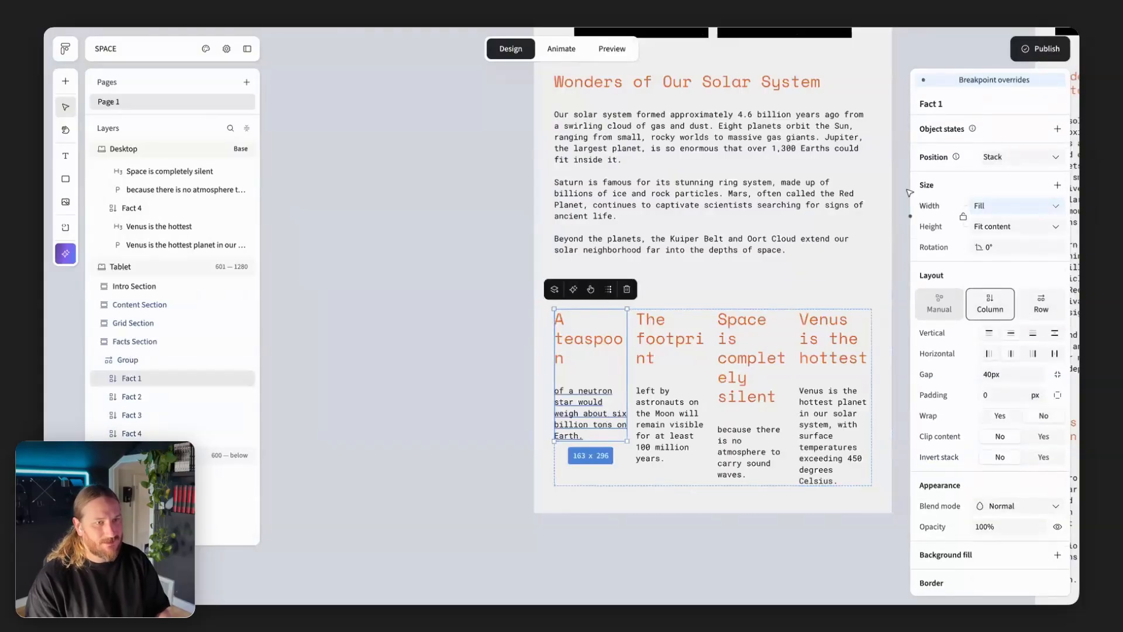
click(1057, 207)
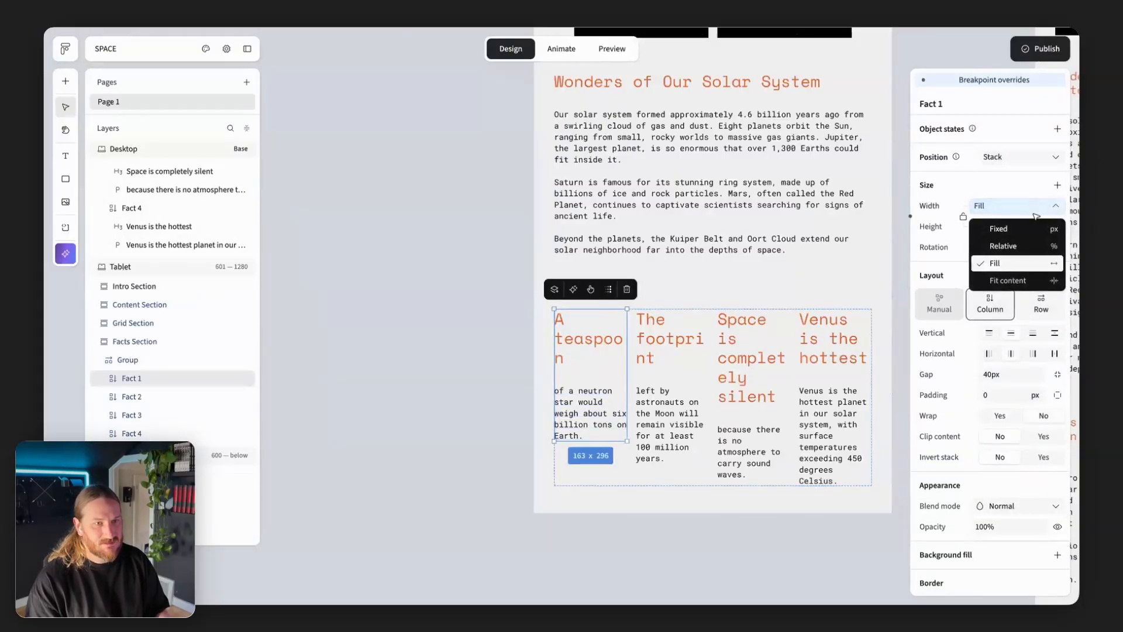
click(1005, 246)
click(984, 206)
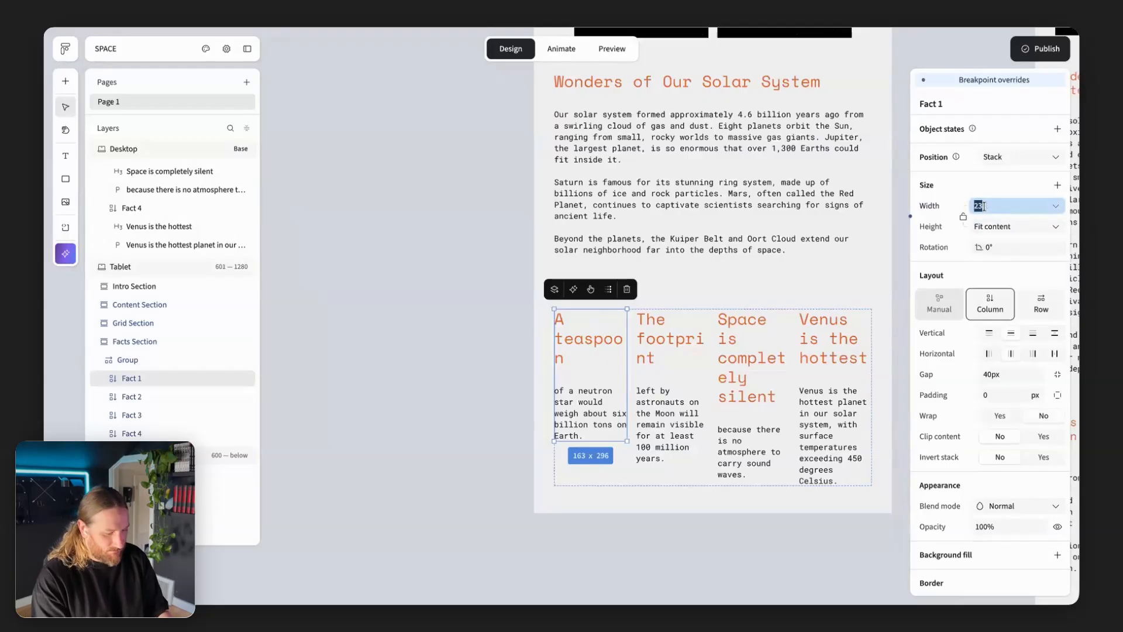
key(Return)
Switch Fact 2's width in the tablet layout to Relative and set it to 50%
click(747, 445)
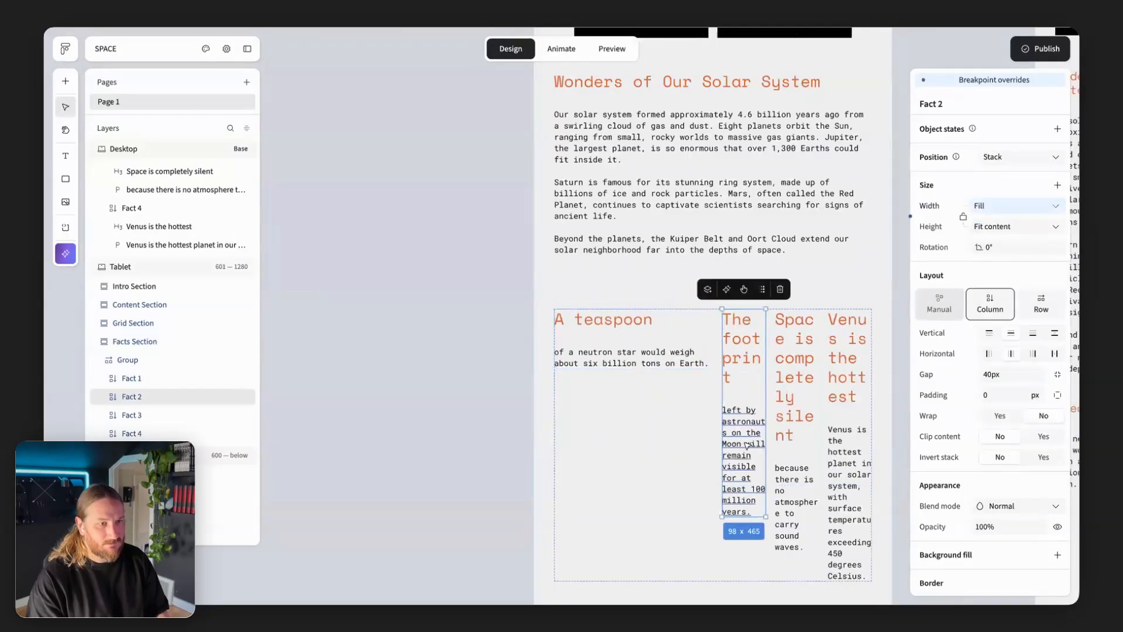
click(1021, 206)
click(994, 226)
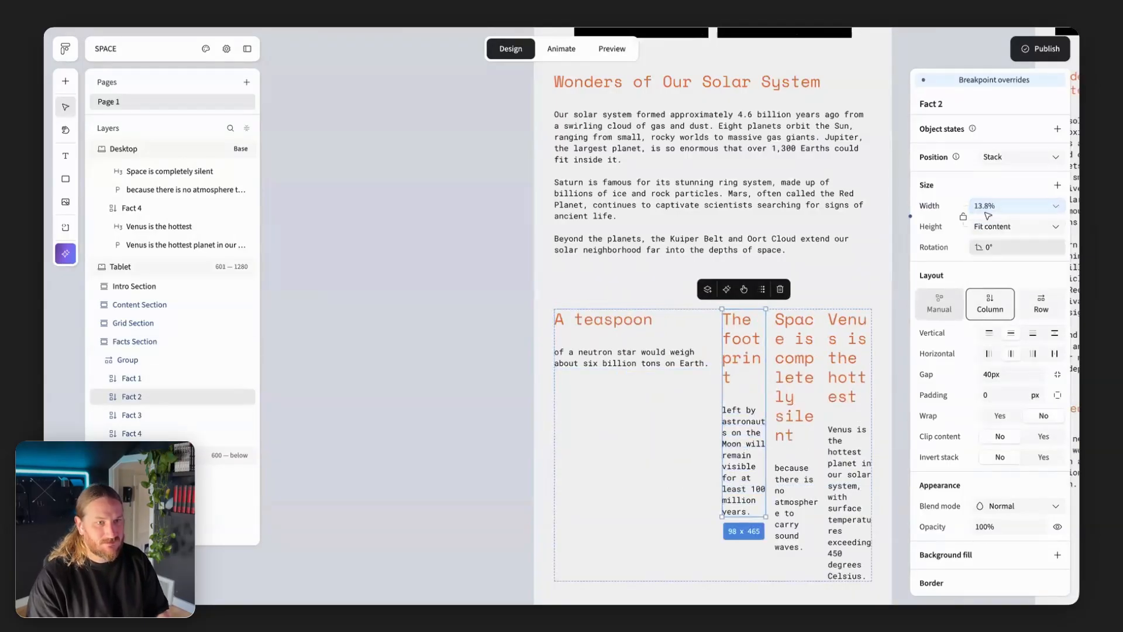
click(983, 206)
text(50)
key(Return)
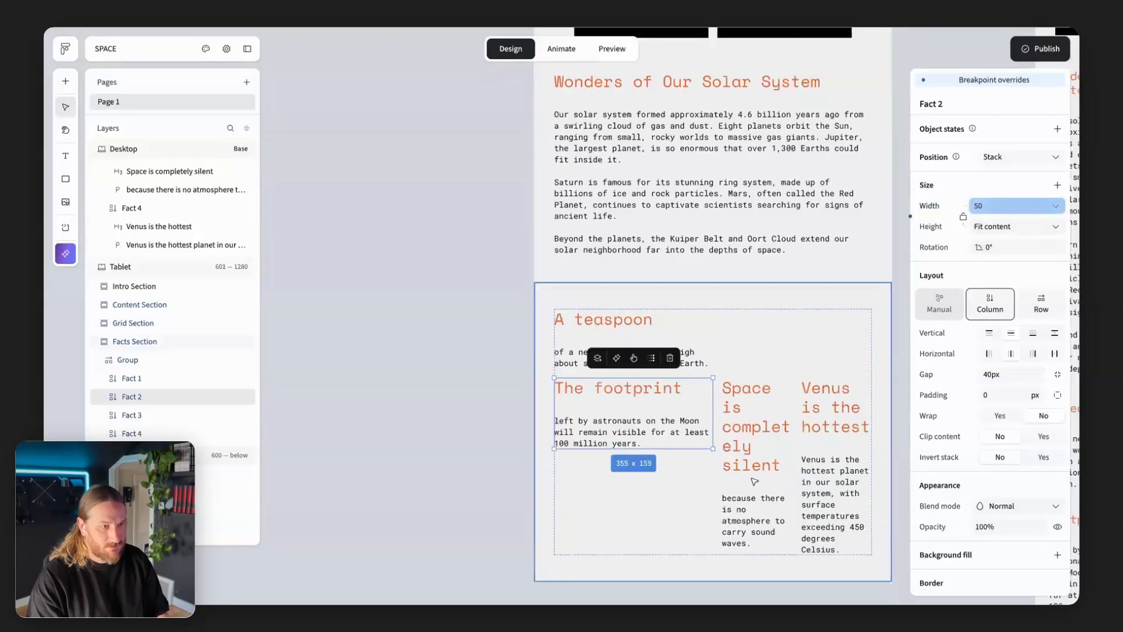
Switch Fact 3's width in the tablet layout to Relative and set it to 50%
key(Tab)
click(995, 208)
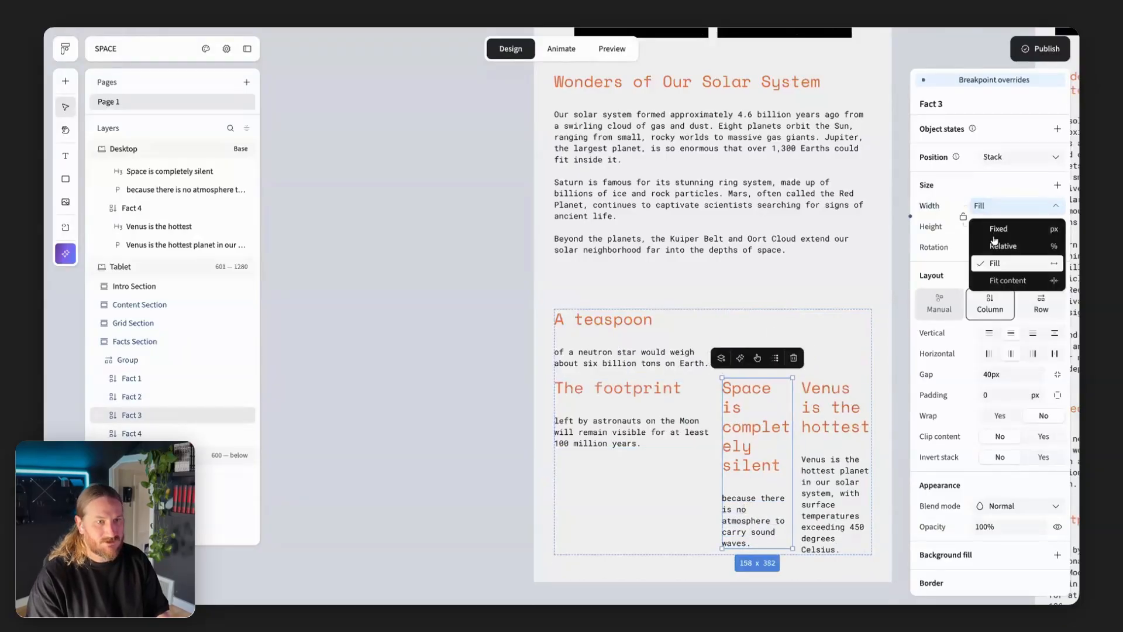
click(994, 239)
click(988, 206)
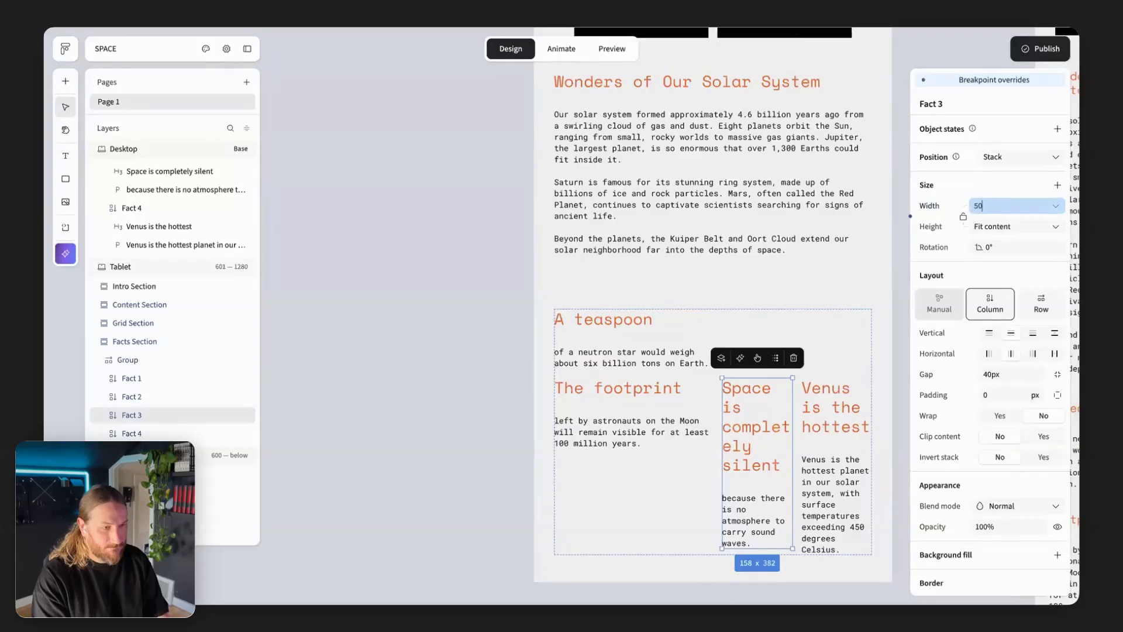
text(50)
key(Return)
Switch Fact 4's width in the tablet layout from Fill to Relative, at 50%
key(Tab)
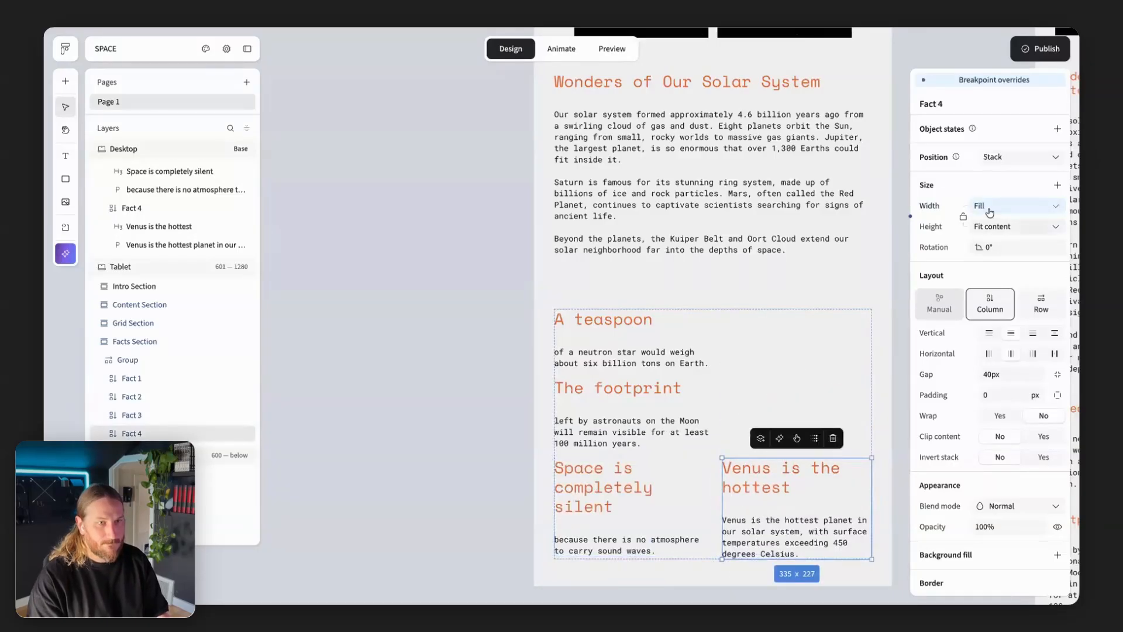
click(988, 208)
click(992, 245)
click(990, 206)
text(50)
key(Return)
click(436, 421)
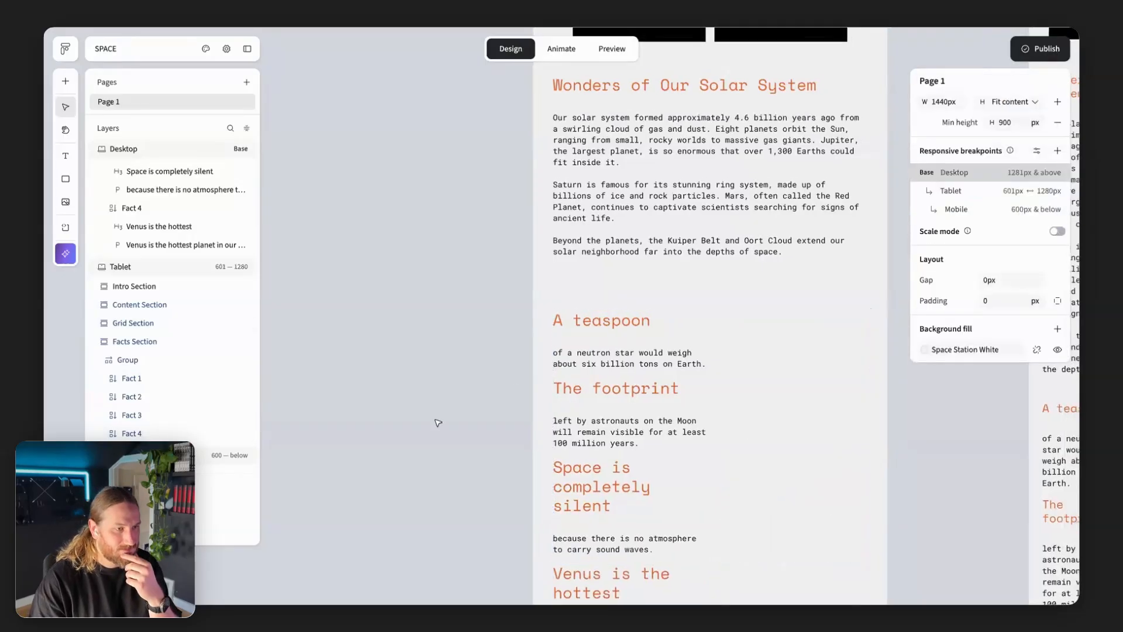
Set the width of all four fact blocks together to 45% in the tablet layout
scroll(514, 389, down, 3)
scroll(514, 389, down, 2)
click(514, 389)
click(514, 389)
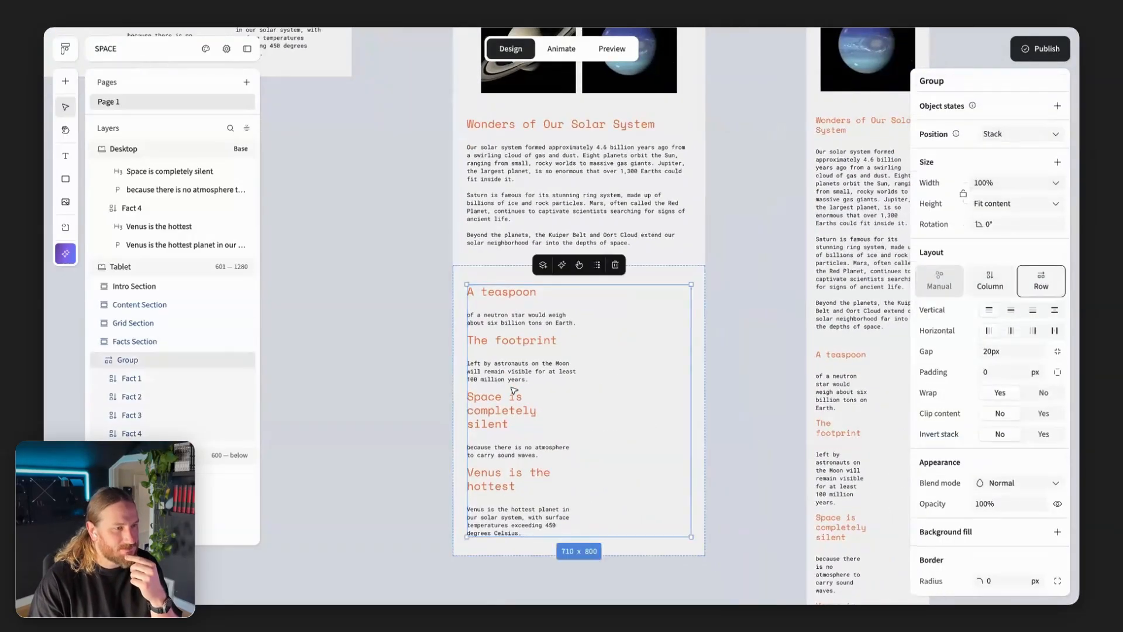
click(515, 316)
shift+click(512, 351)
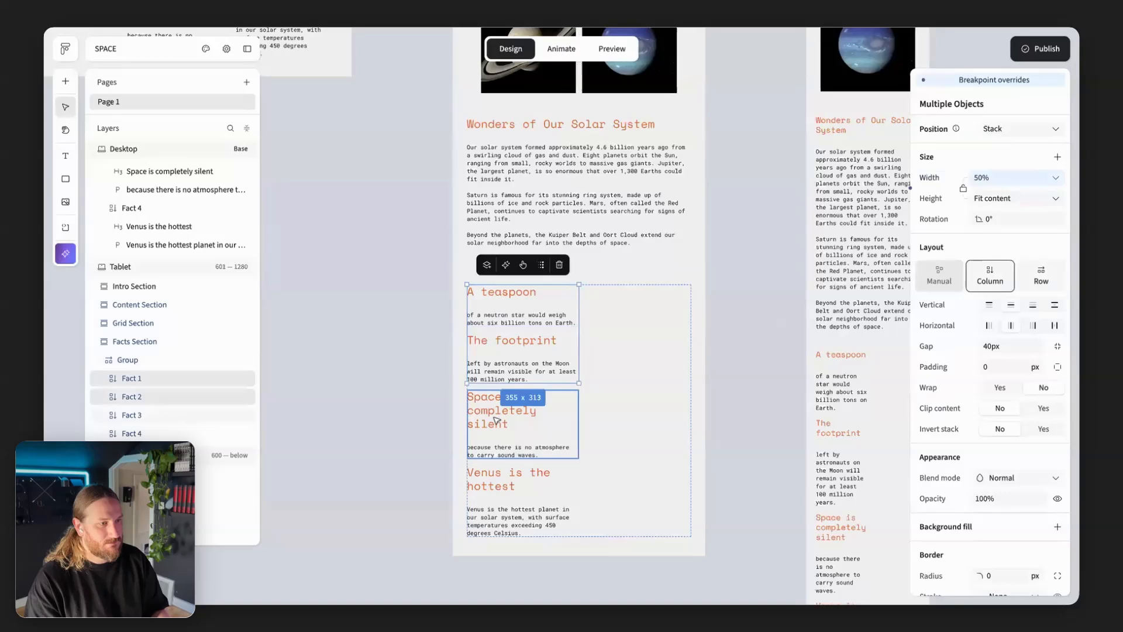
shift+click(509, 404)
shift+click(494, 481)
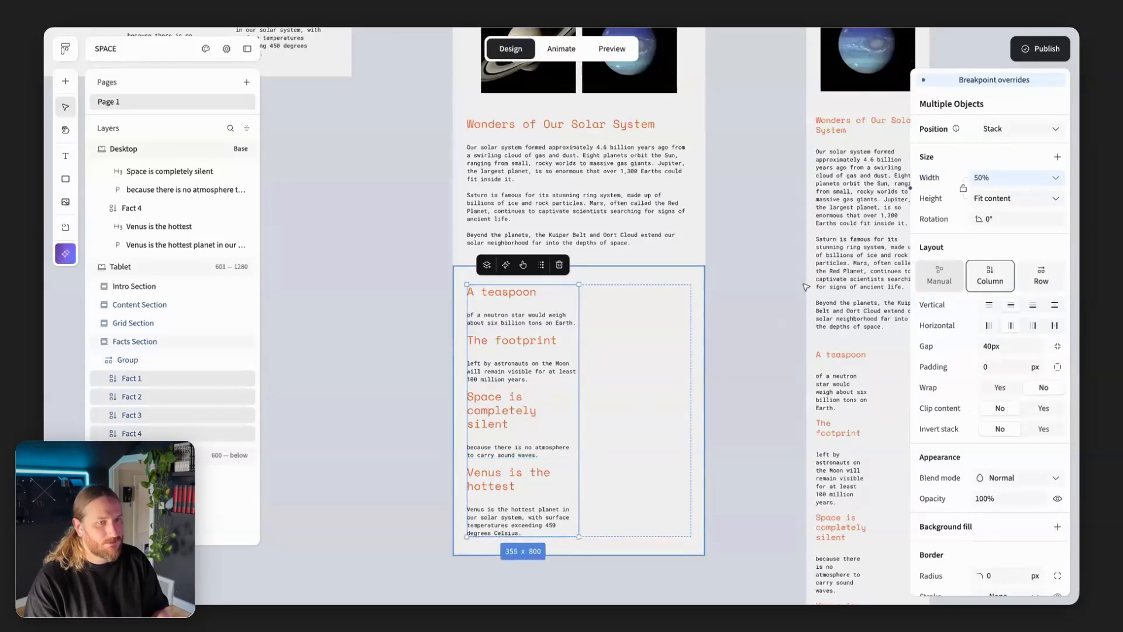
click(983, 178)
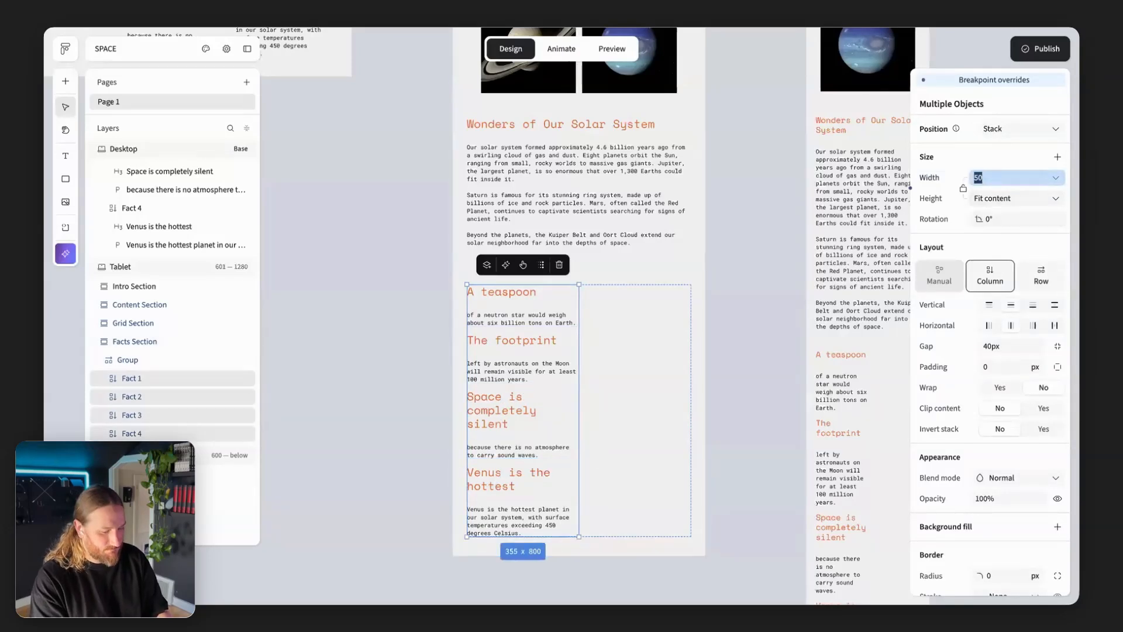
key(Return)
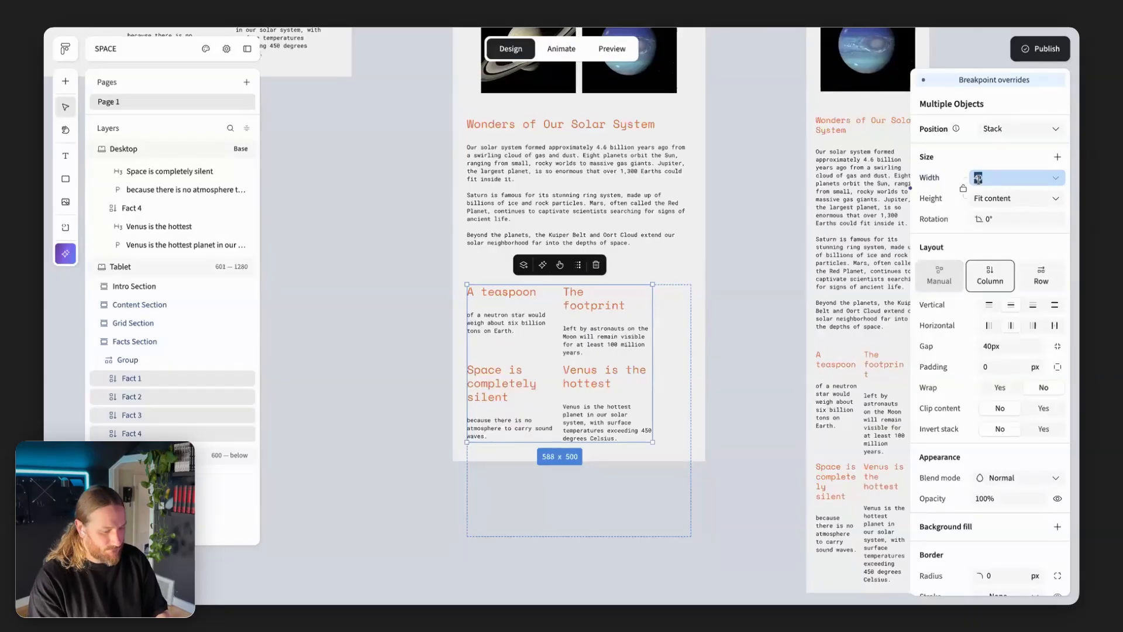
text(45)
key(Return)
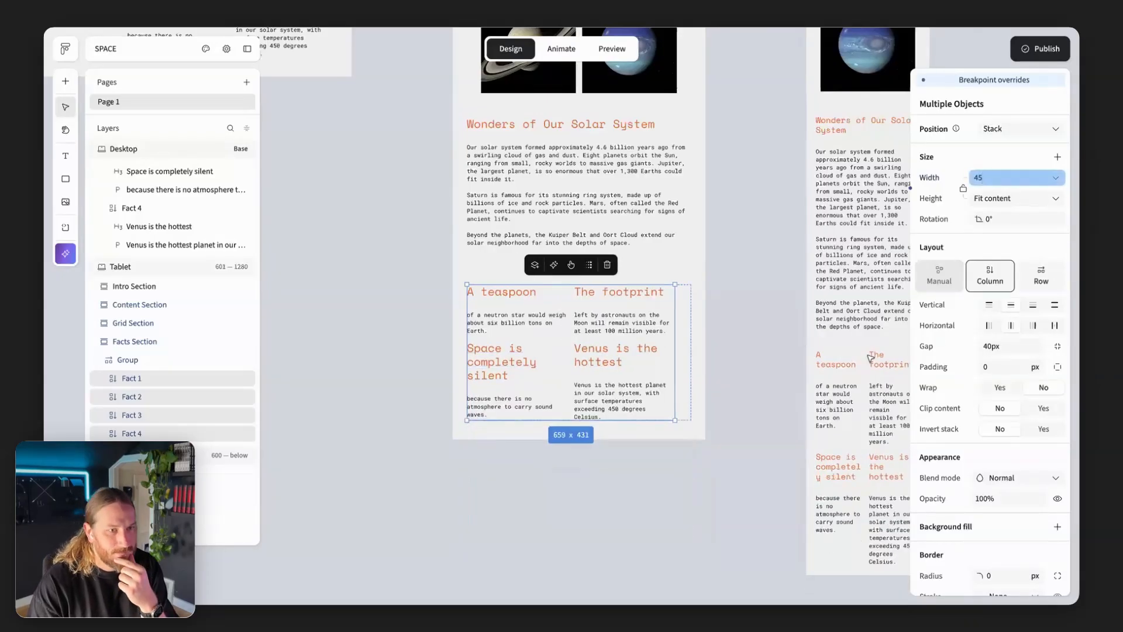
click(712, 475)
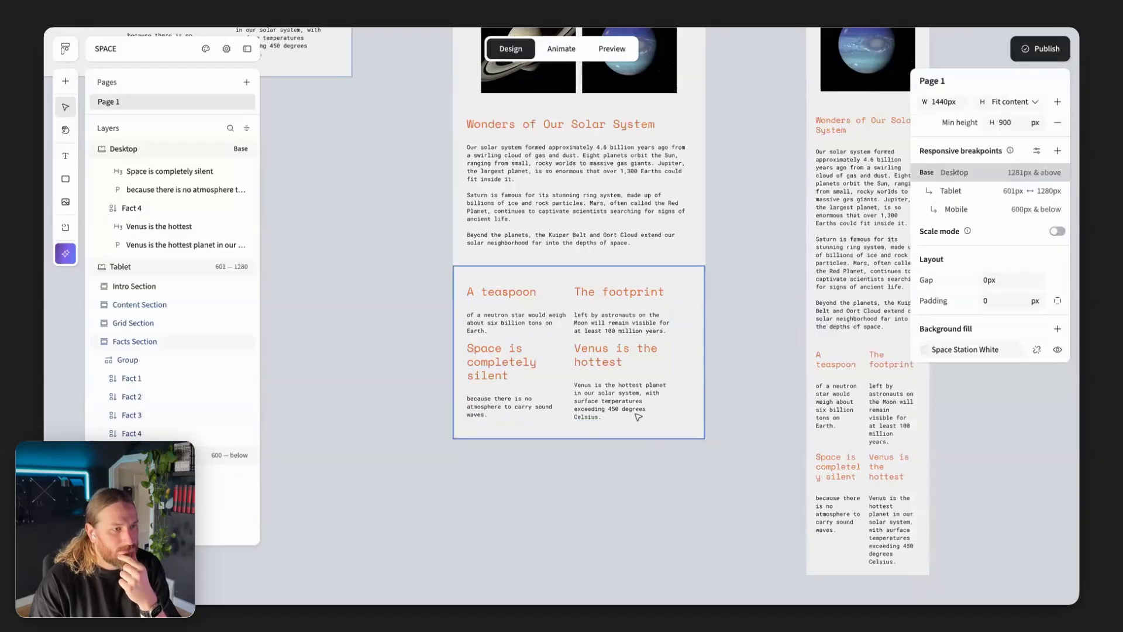
click(637, 415)
click(635, 518)
Set the width of all four fact blocks together to 100% in the mobile layout
scroll(635, 519, right, 2)
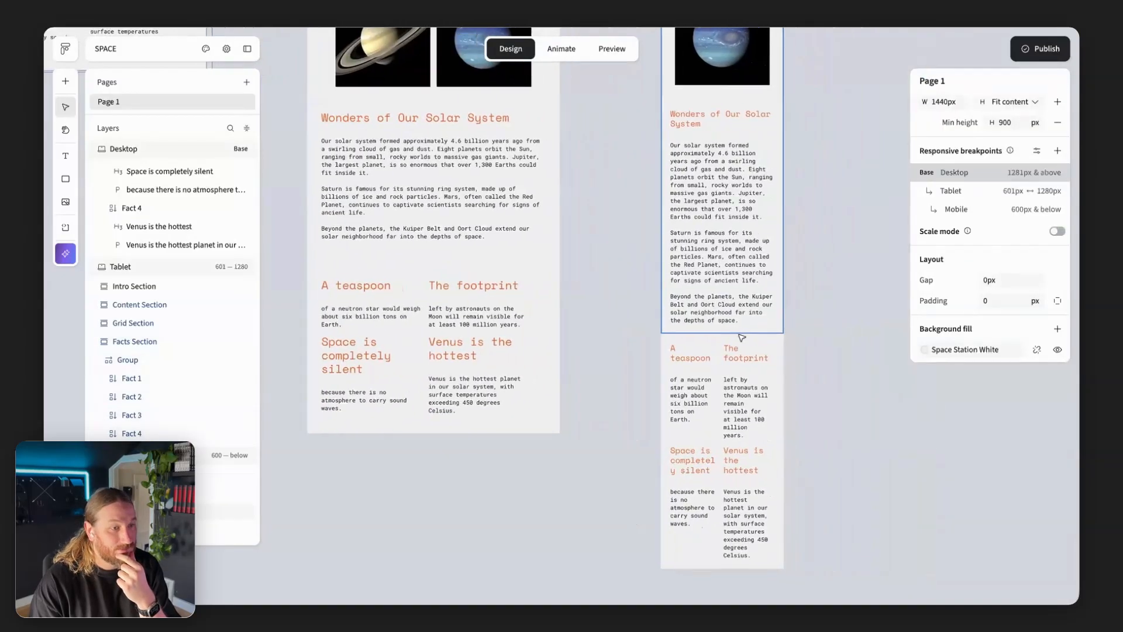
click(742, 348)
scroll(742, 337, up, 3)
scroll(632, 275, up, 2)
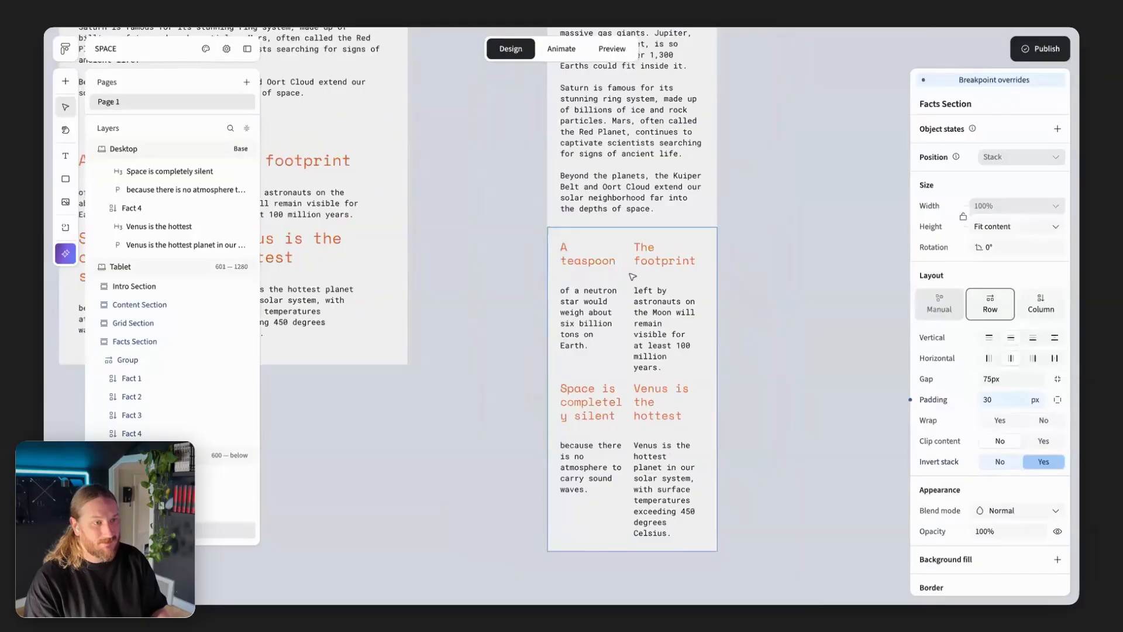
click(578, 337)
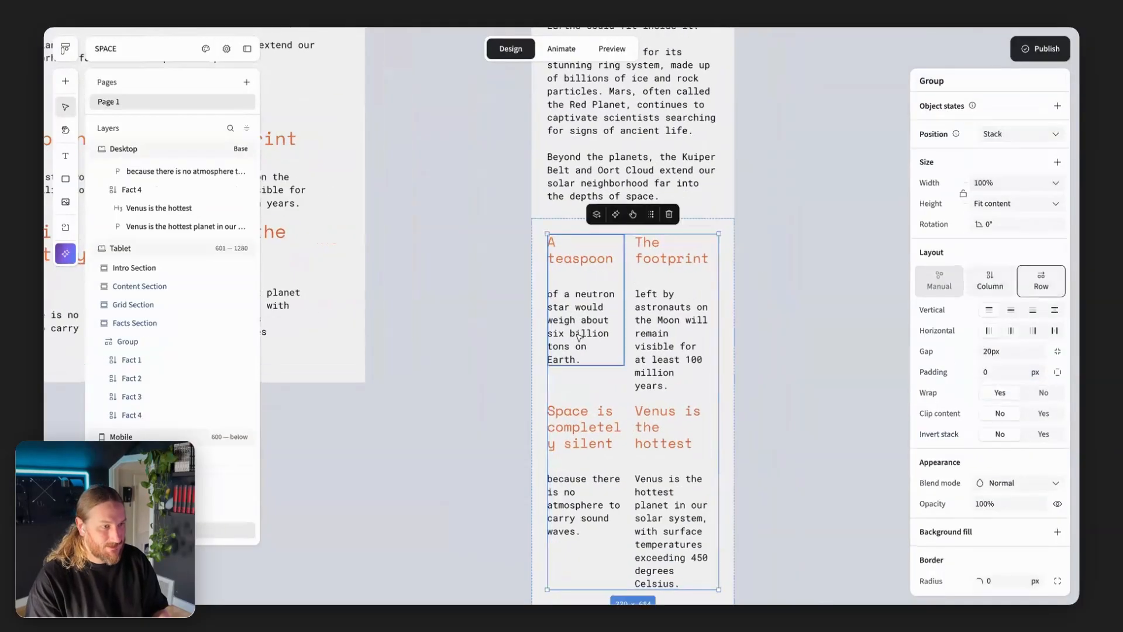
click(602, 333)
shift+click(660, 330)
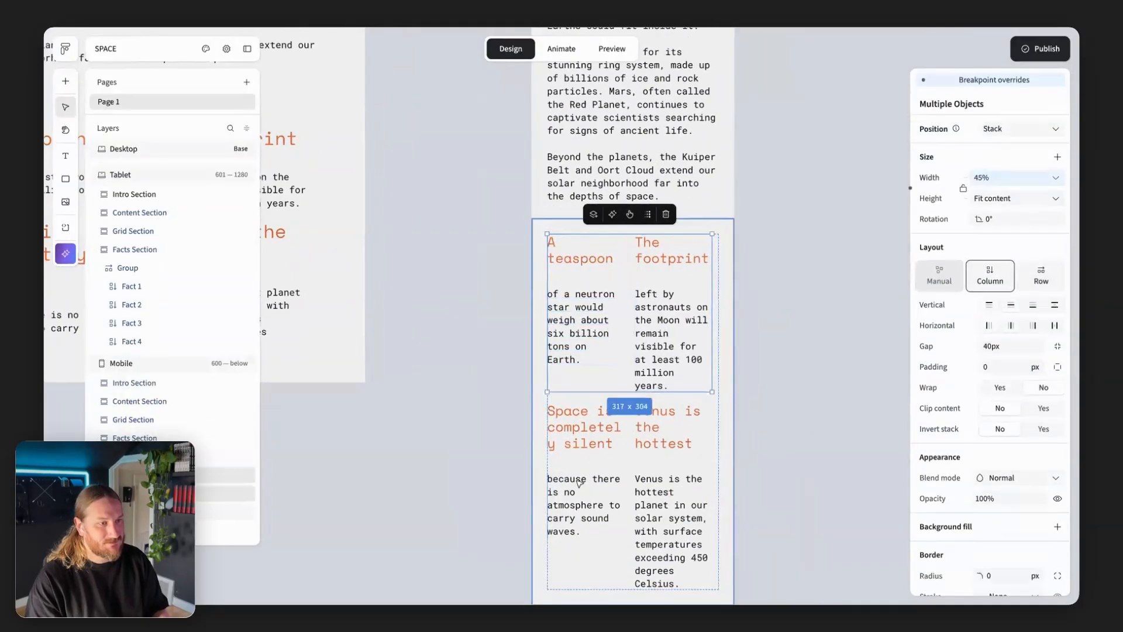
shift+click(580, 480)
shift+click(667, 503)
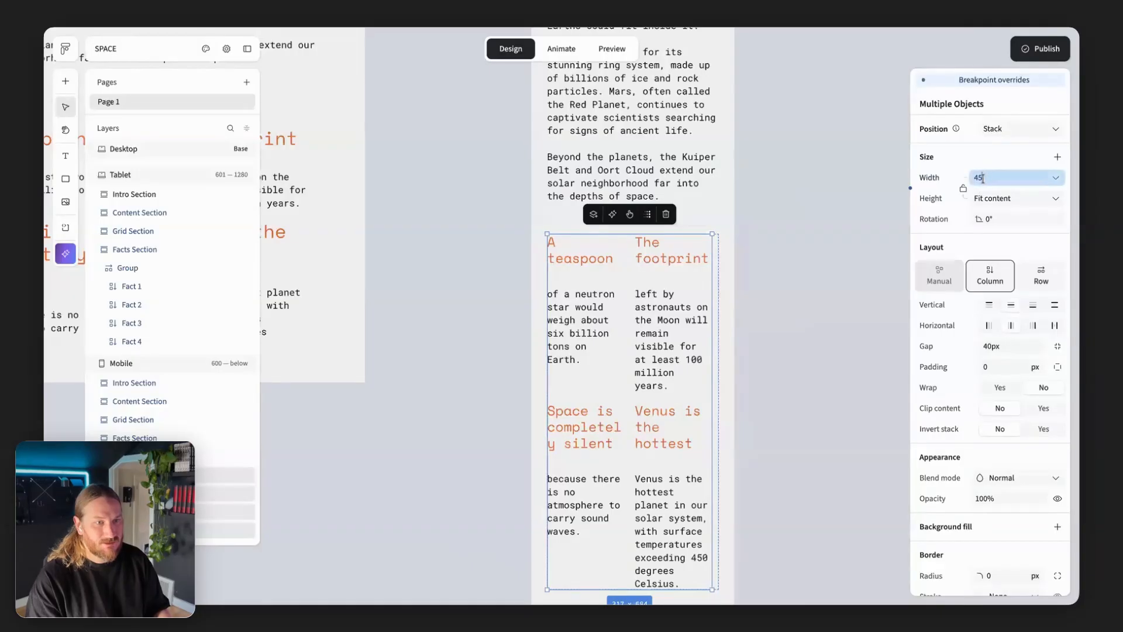
text(100)
key(Return)
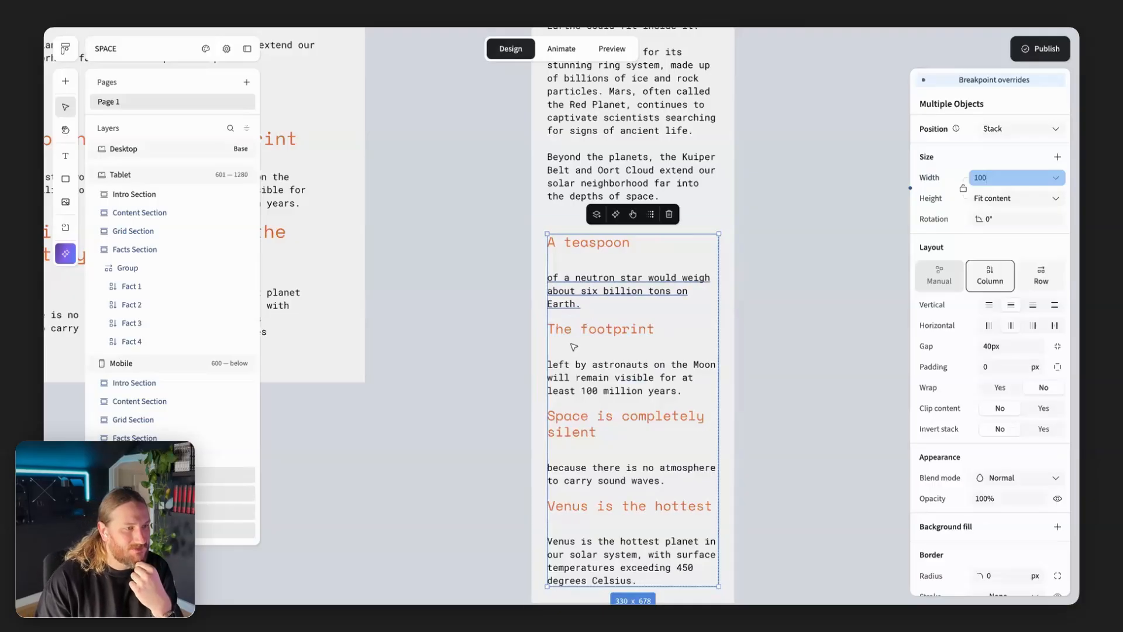
click(490, 408)
Set the gap of the group holding the four facts to 50 px in the mobile layout
scroll(491, 408, down, 2)
scroll(490, 408, right, 2)
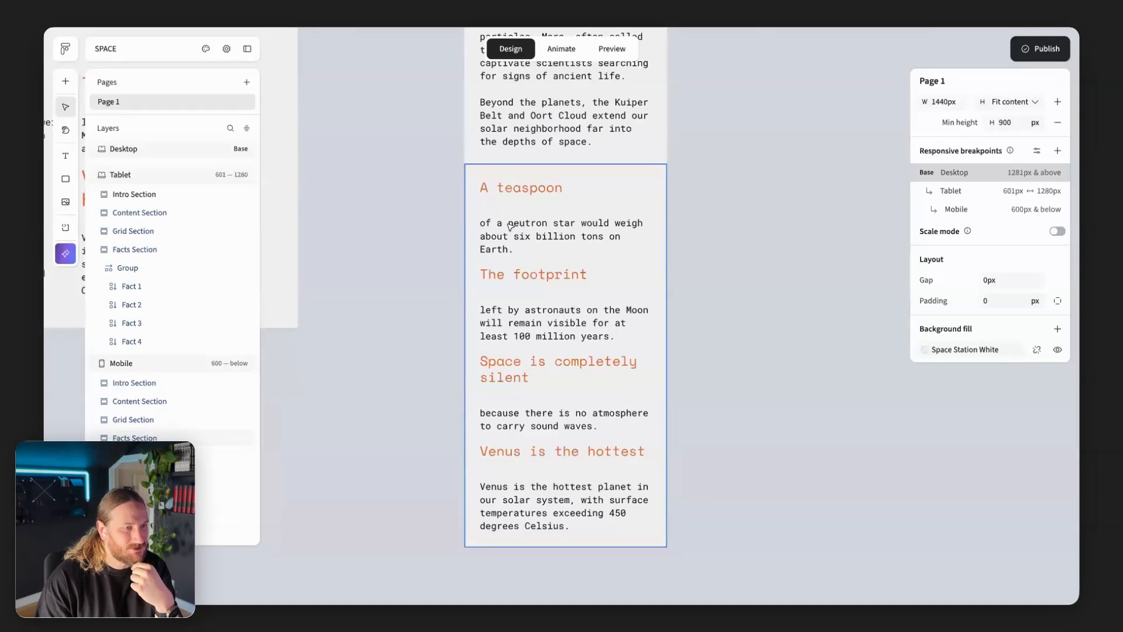
click(511, 222)
key(Return)
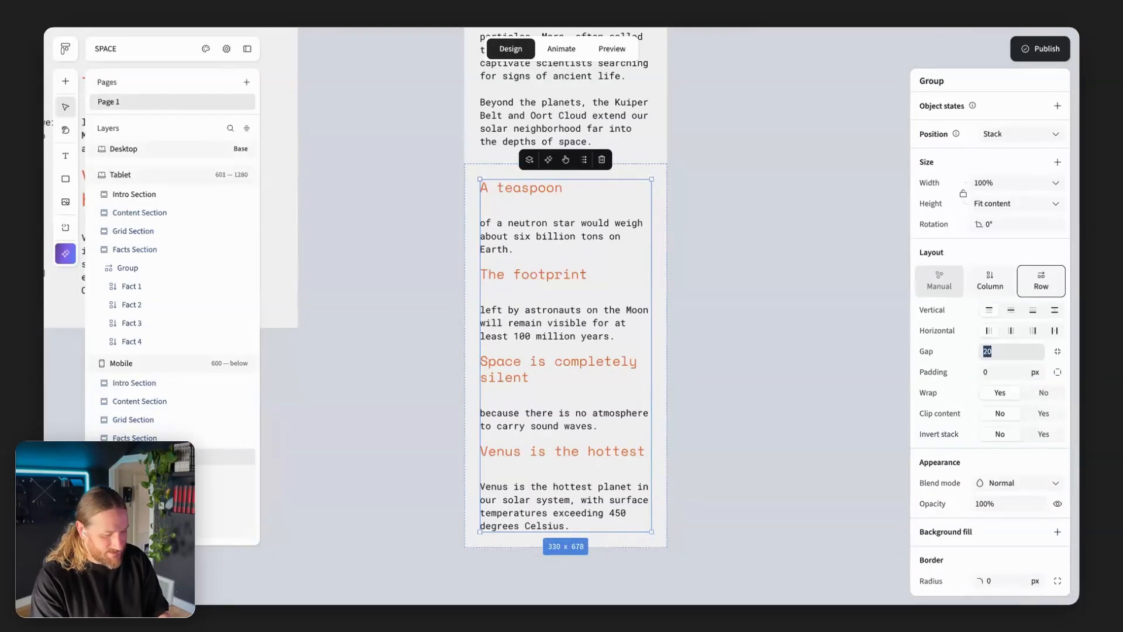
text(50)
key(Return)
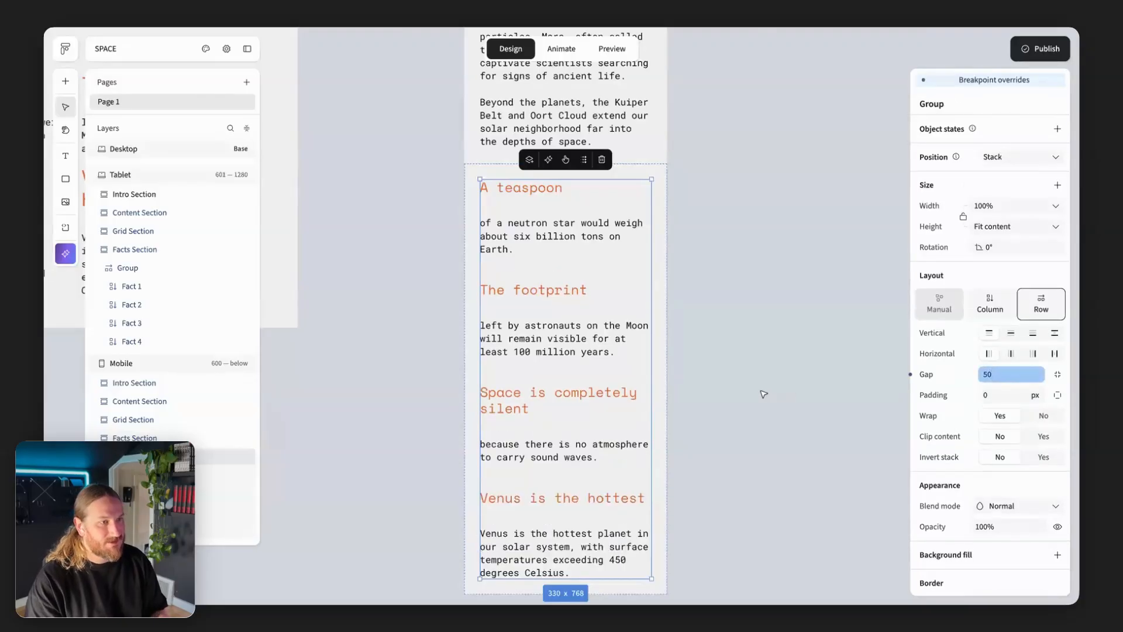
click(763, 394)
Compare the Facts Section layout across the mobile, tablet and desktop breakpoints
scroll(763, 394, down, 5)
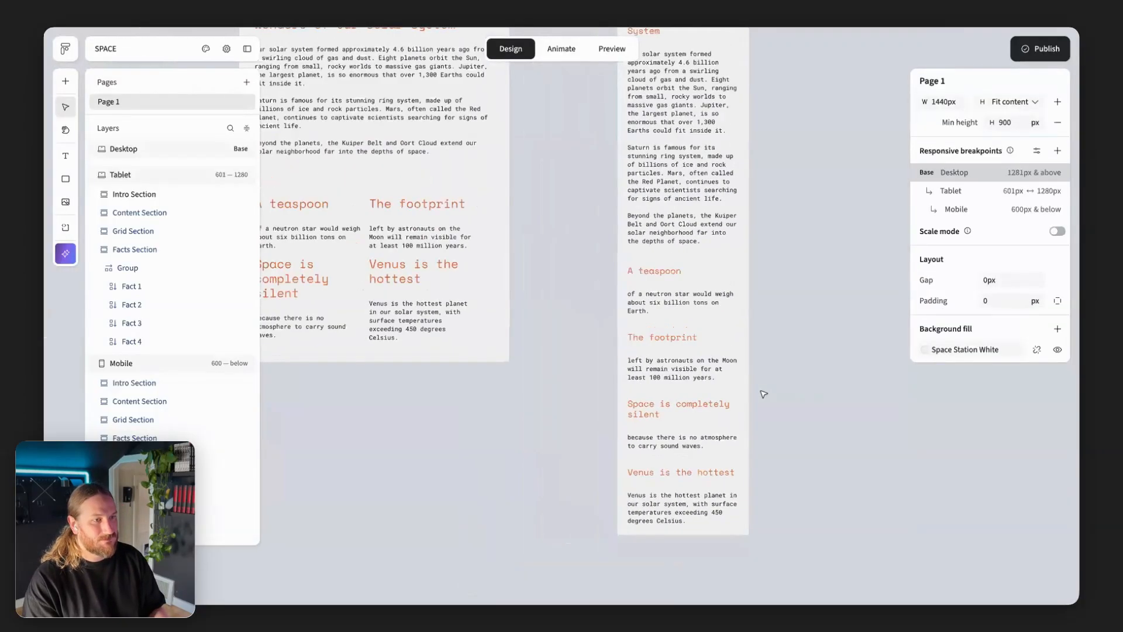
scroll(763, 394, down, 5)
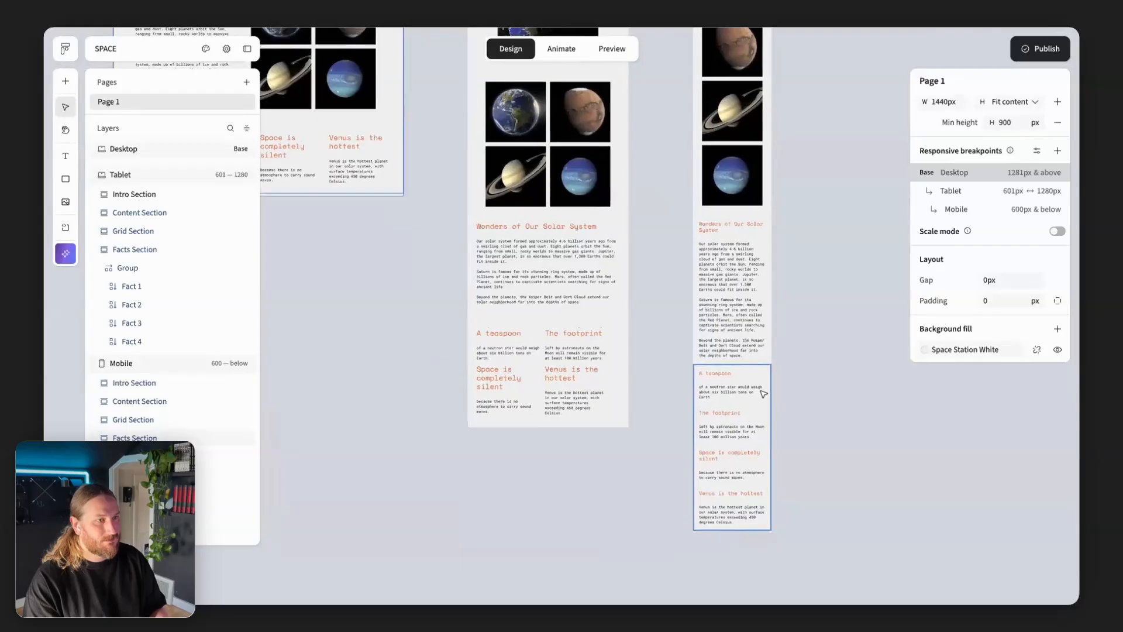
scroll(764, 394, up, 3)
scroll(763, 394, up, 3)
scroll(763, 394, left, 3)
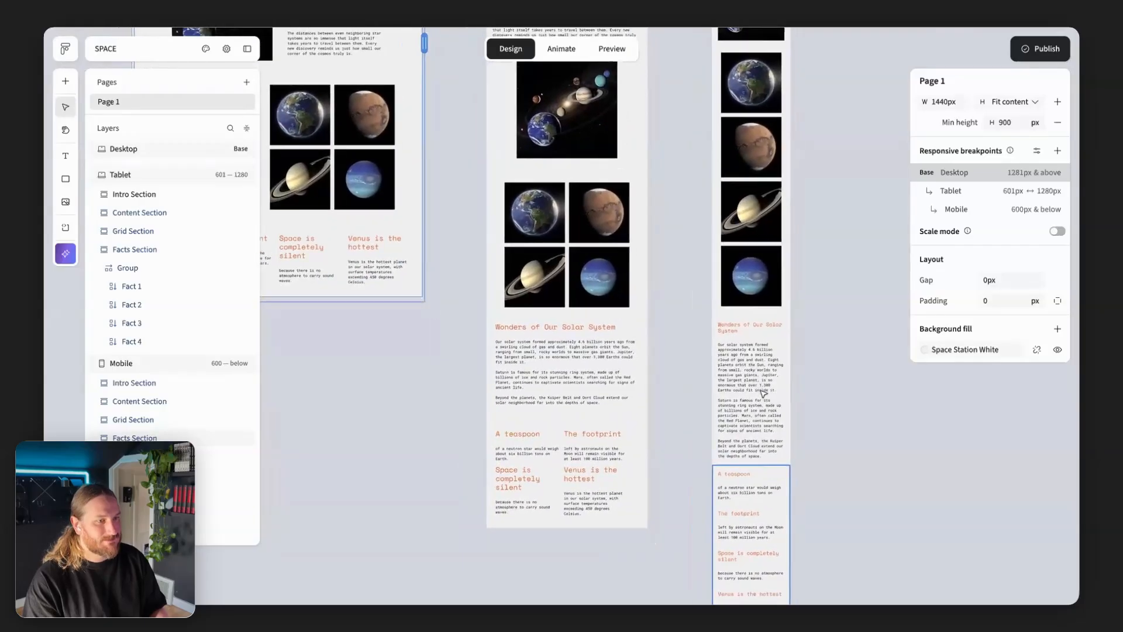
scroll(763, 394, left, 5)
scroll(763, 394, down, 2)
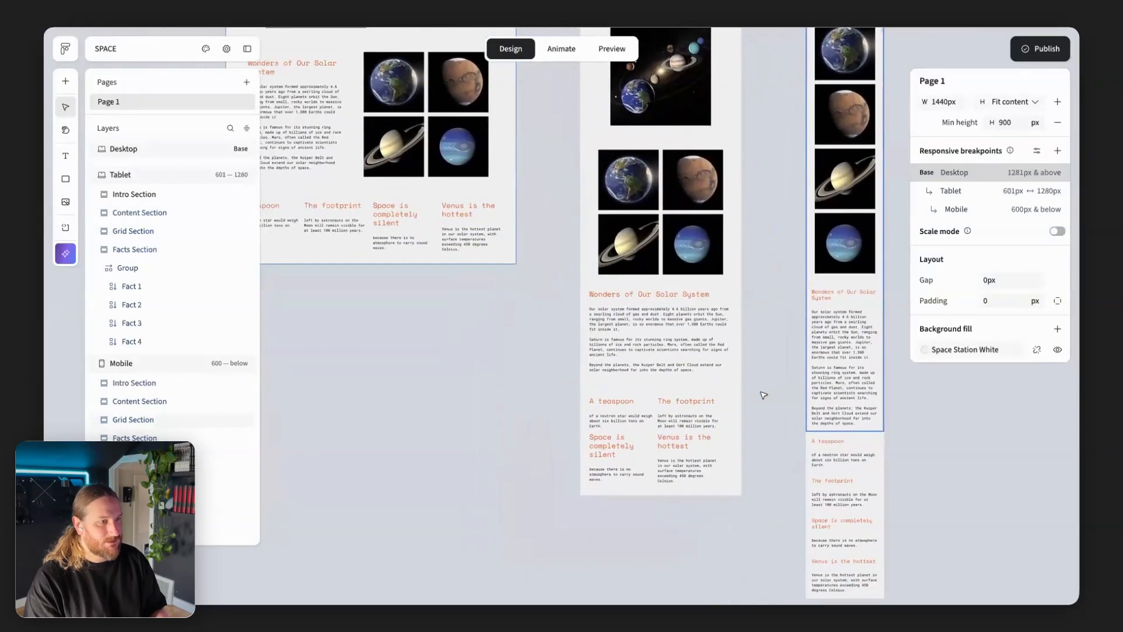
scroll(604, 370, up, 1)
Change the text color of the "A teaspoon" heading in the desktop Facts Section to Frontier Blue
click(393, 256)
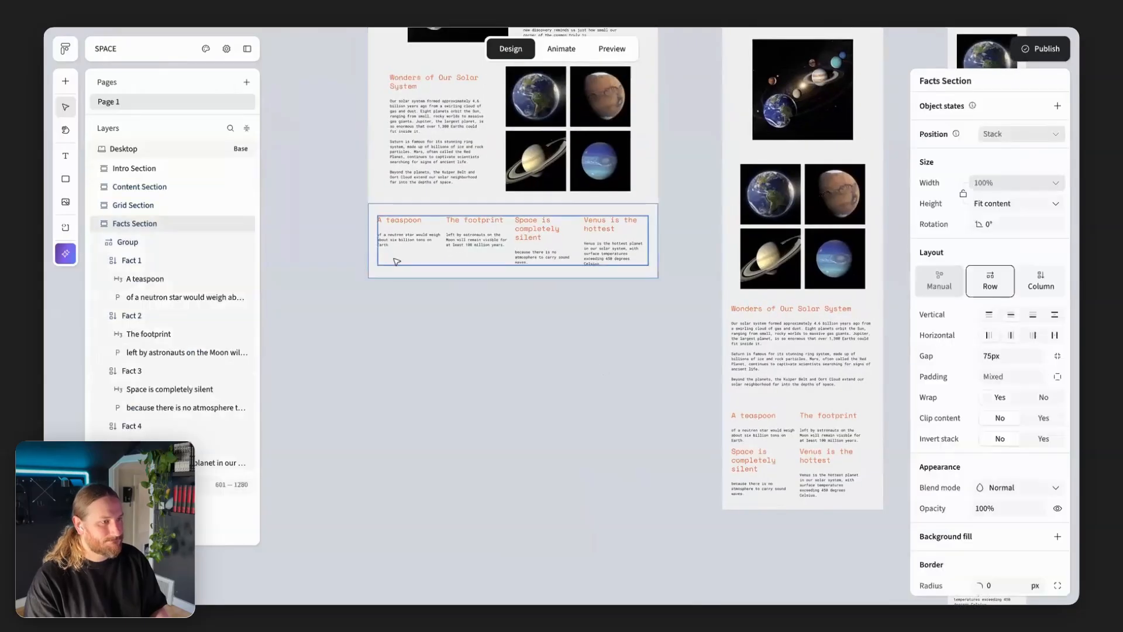
scroll(386, 260, up, 3)
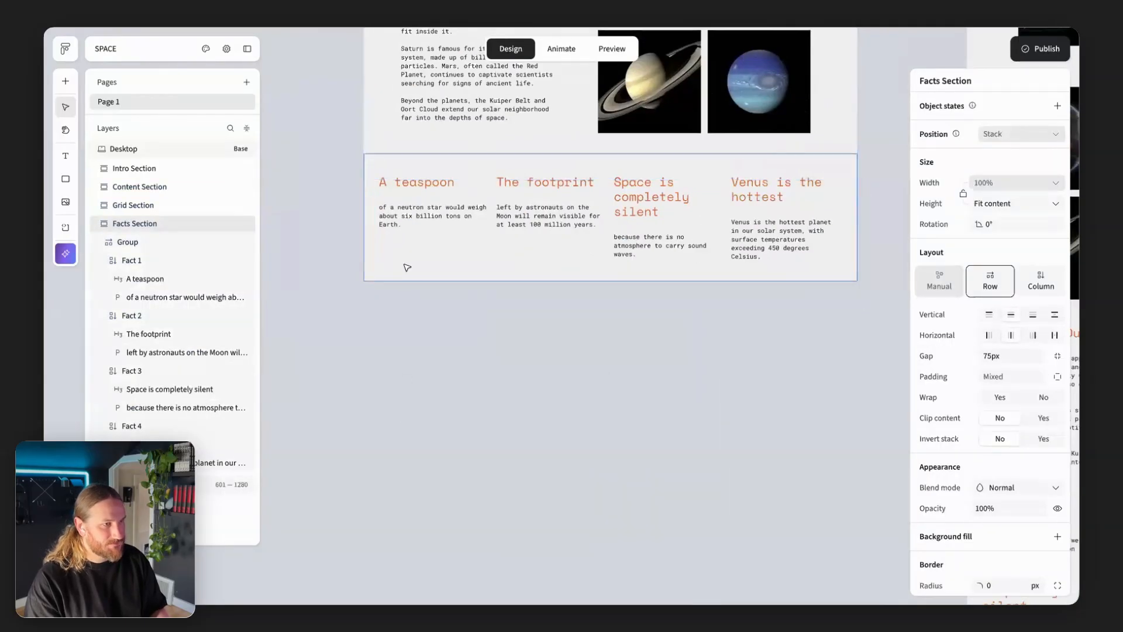
scroll(381, 224, up, 3)
click(381, 224)
click(381, 224)
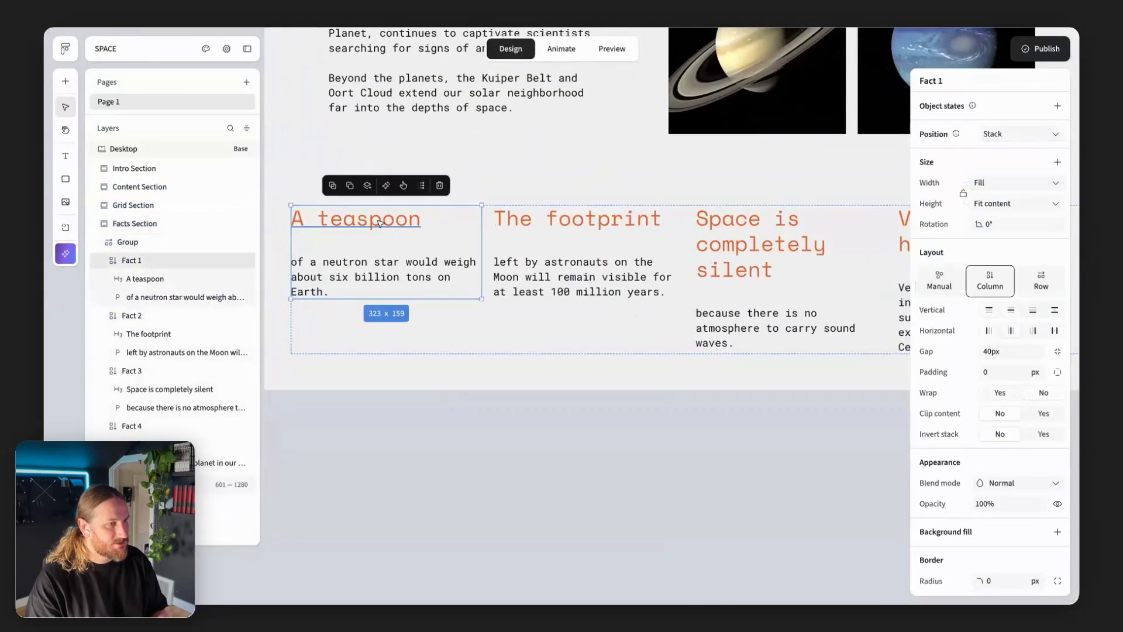
click(374, 221)
click(930, 392)
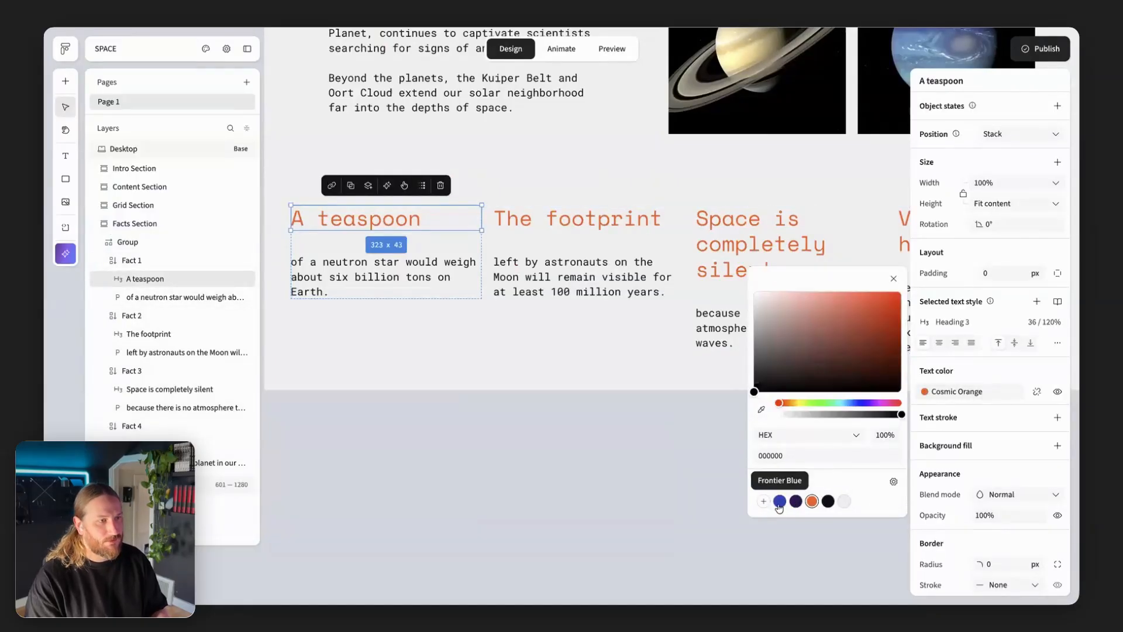
click(779, 501)
Try to apply Frontier Blue to the "The footprint" heading while its text is open for editing
click(633, 223)
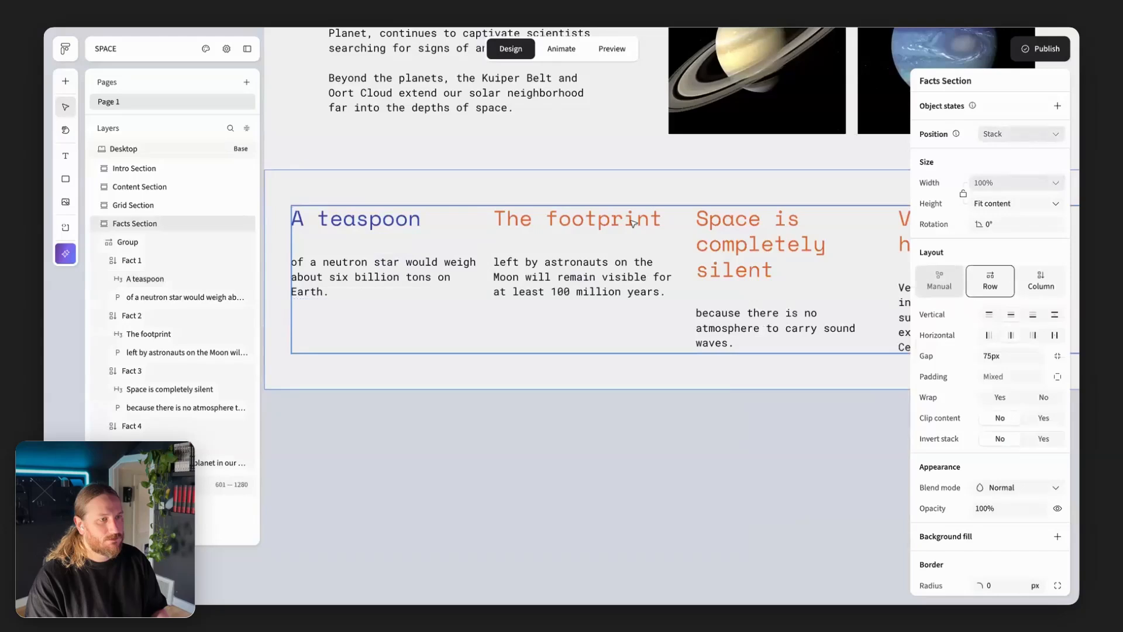
double_click(633, 223)
scroll(953, 396, down, 3)
scroll(954, 396, up, 3)
double_click(637, 221)
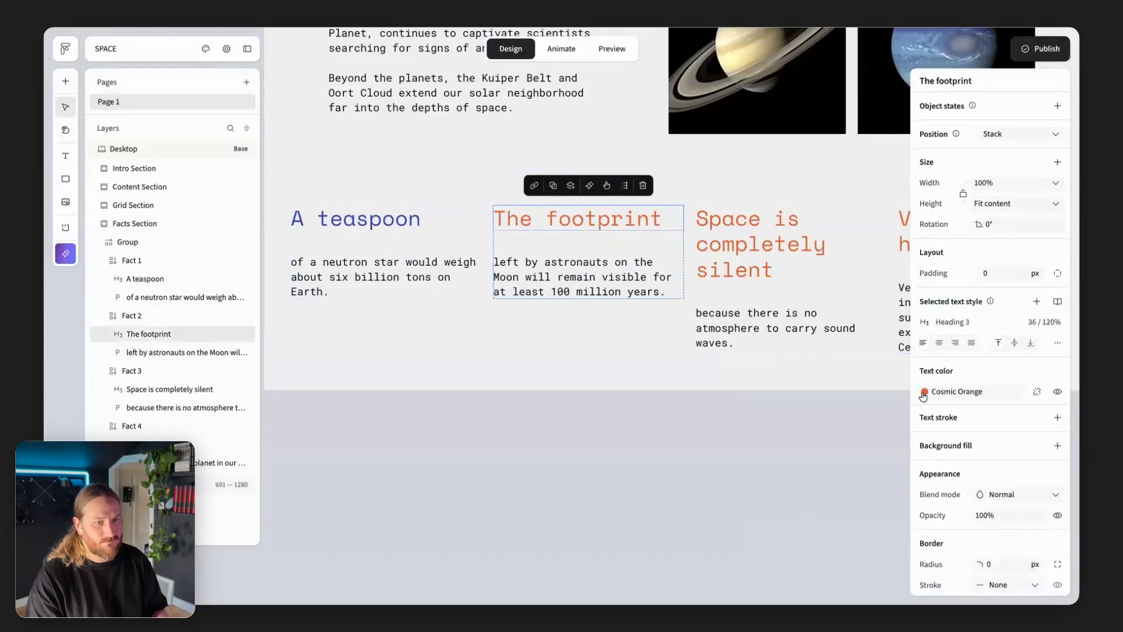
click(924, 393)
click(780, 501)
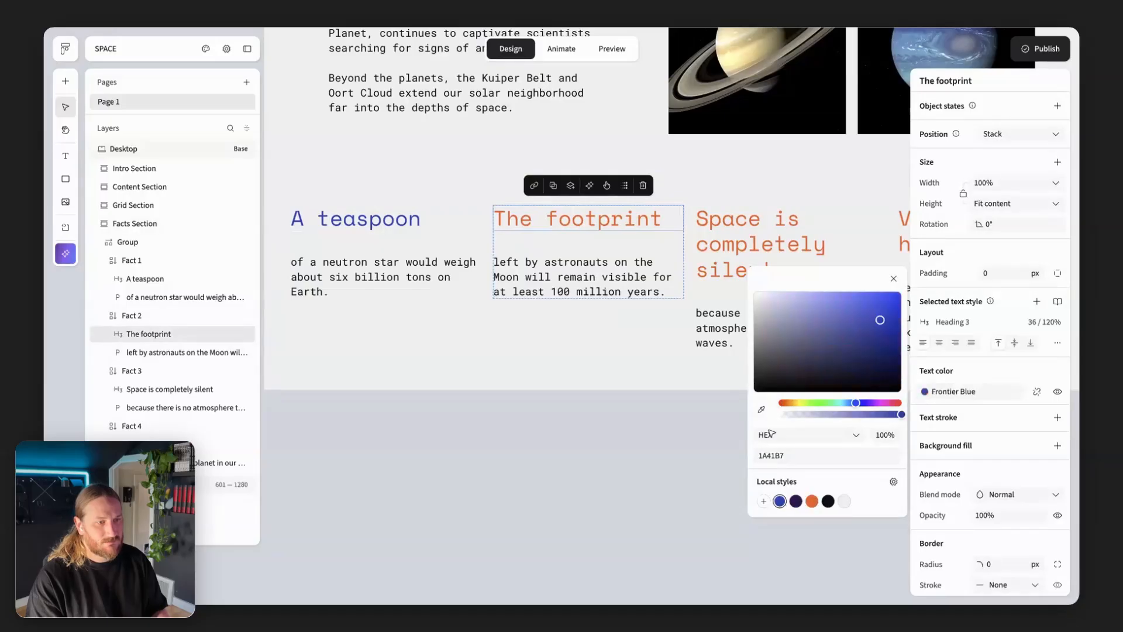
click(645, 216)
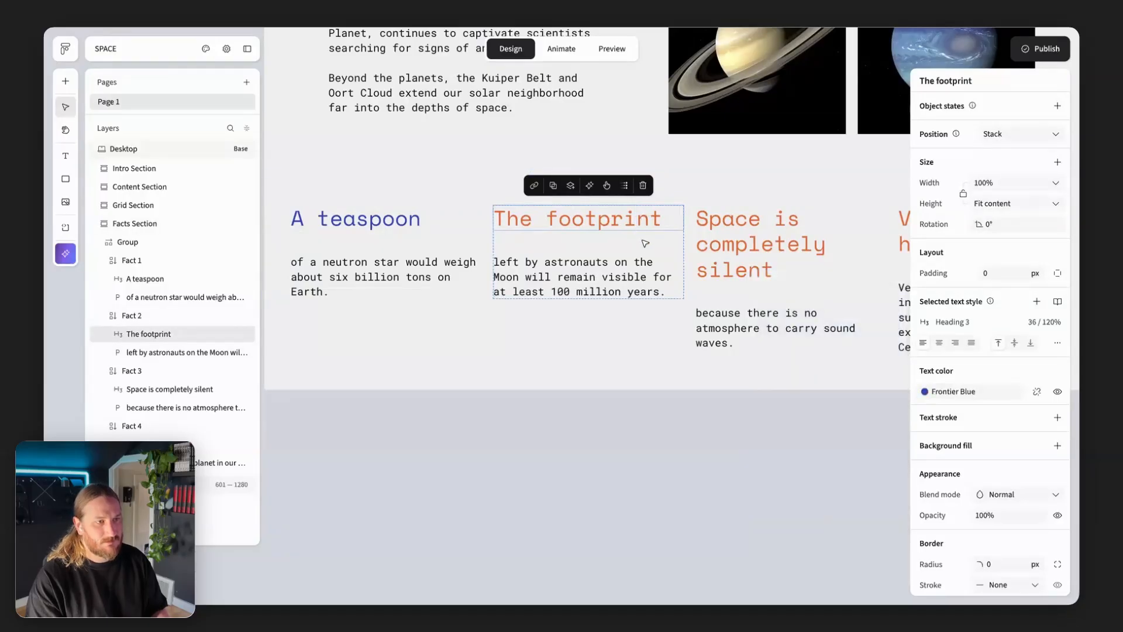
click(642, 285)
click(643, 285)
Select Fact 2's "The footprint" heading as an object and set its text color to Frontier Blue
click(631, 223)
click(631, 222)
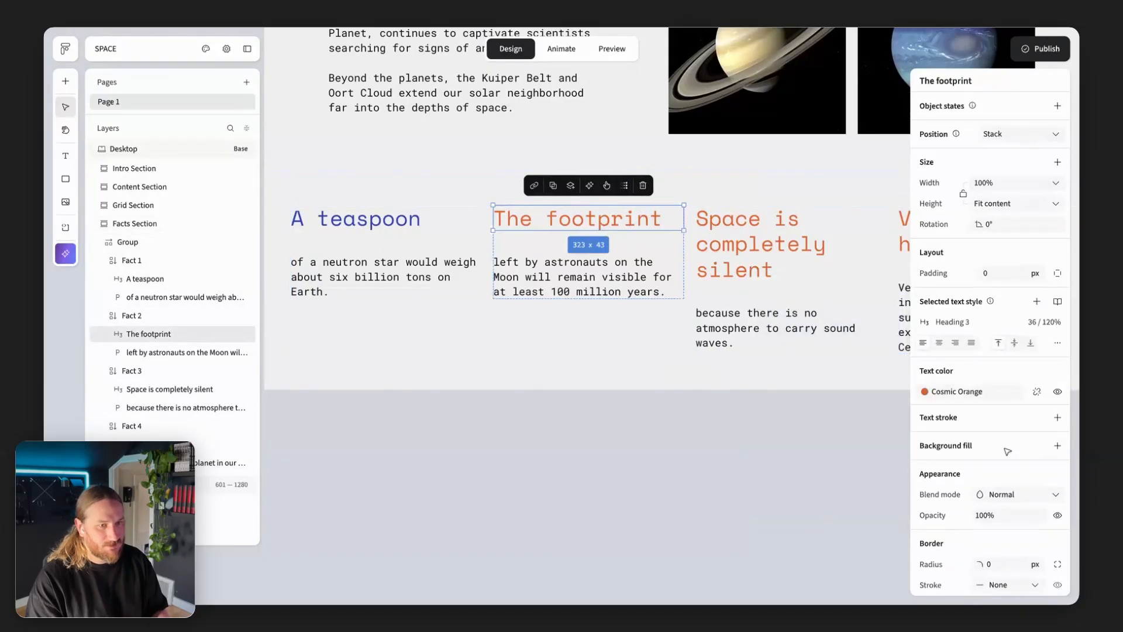
click(926, 392)
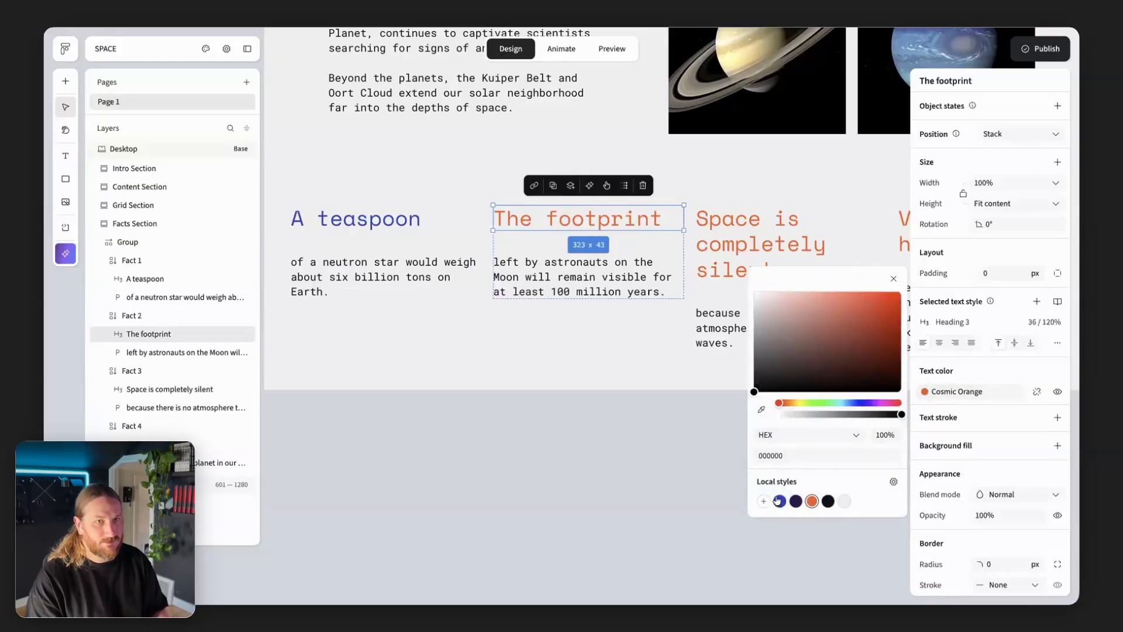
click(779, 501)
Set the text color of Fact 3's "Space is completely silent" heading in the desktop Facts Section to Frontier Blue
click(749, 235)
click(773, 231)
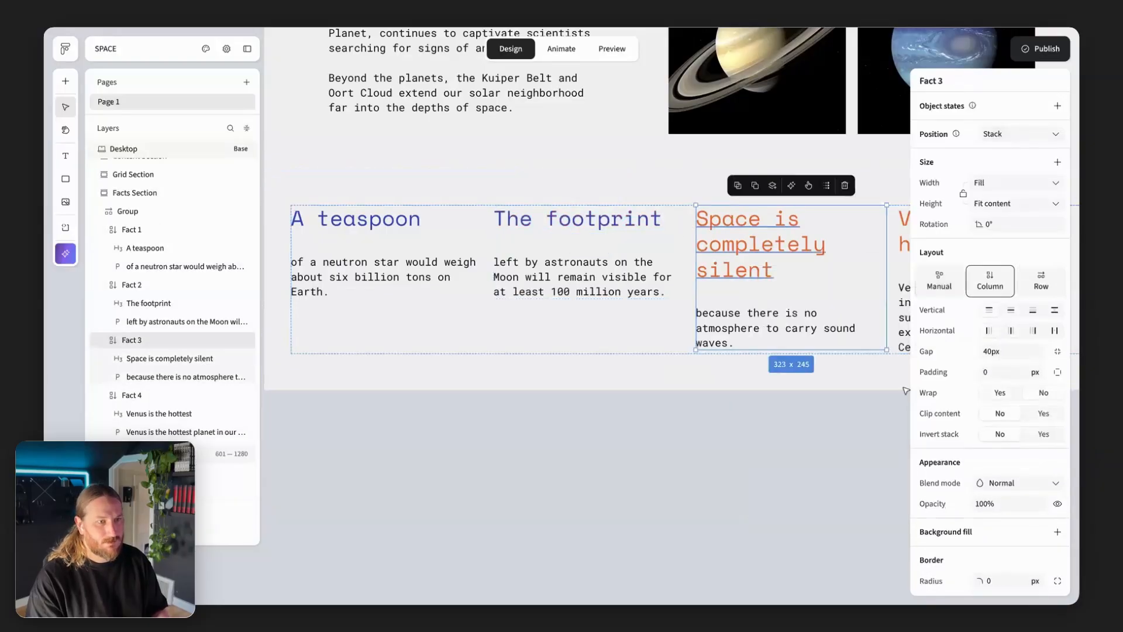
click(789, 228)
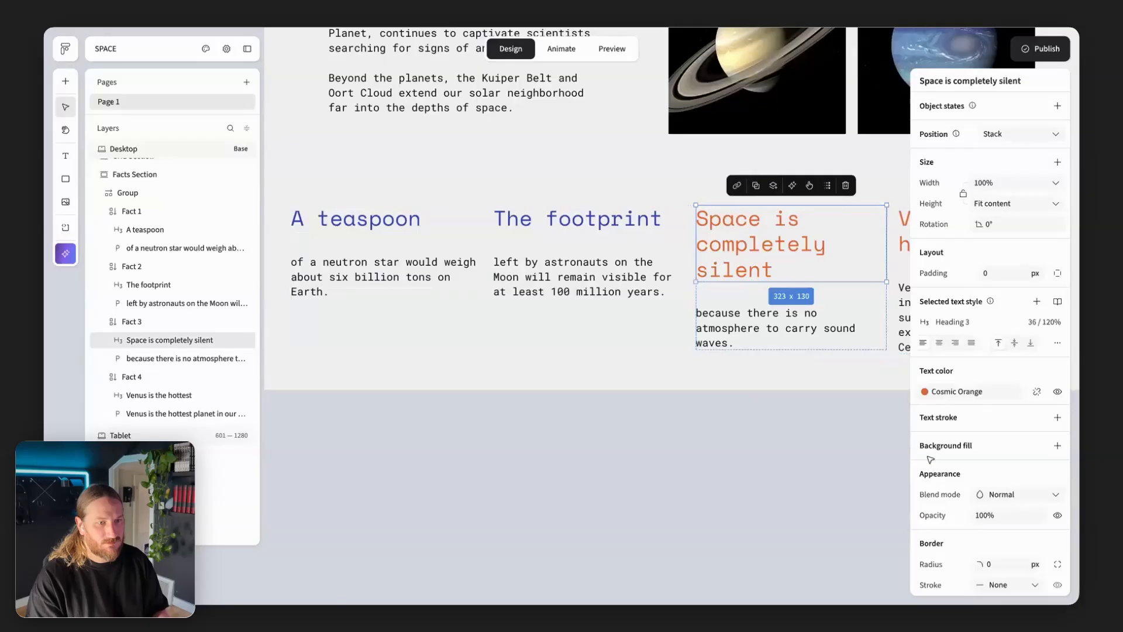
click(925, 391)
click(779, 501)
Set the text color of Fact 4's "Venus is the hottest" heading in the desktop Facts Section to Frontier Blue
scroll(640, 457, right, 1)
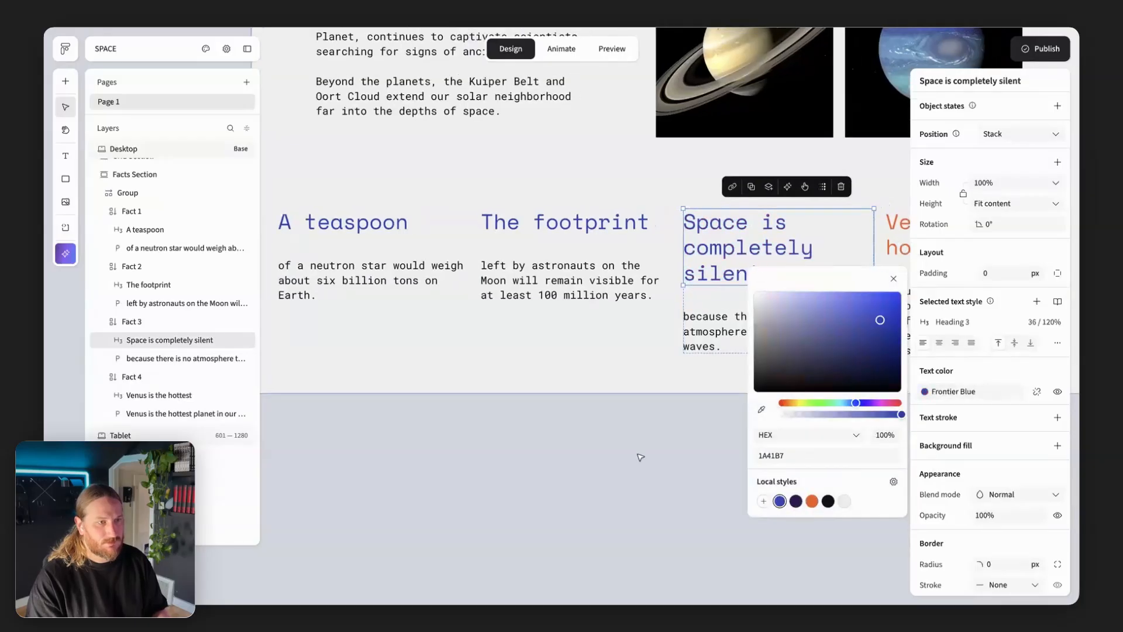
scroll(640, 457, right, 3)
click(696, 248)
click(696, 248)
click(697, 247)
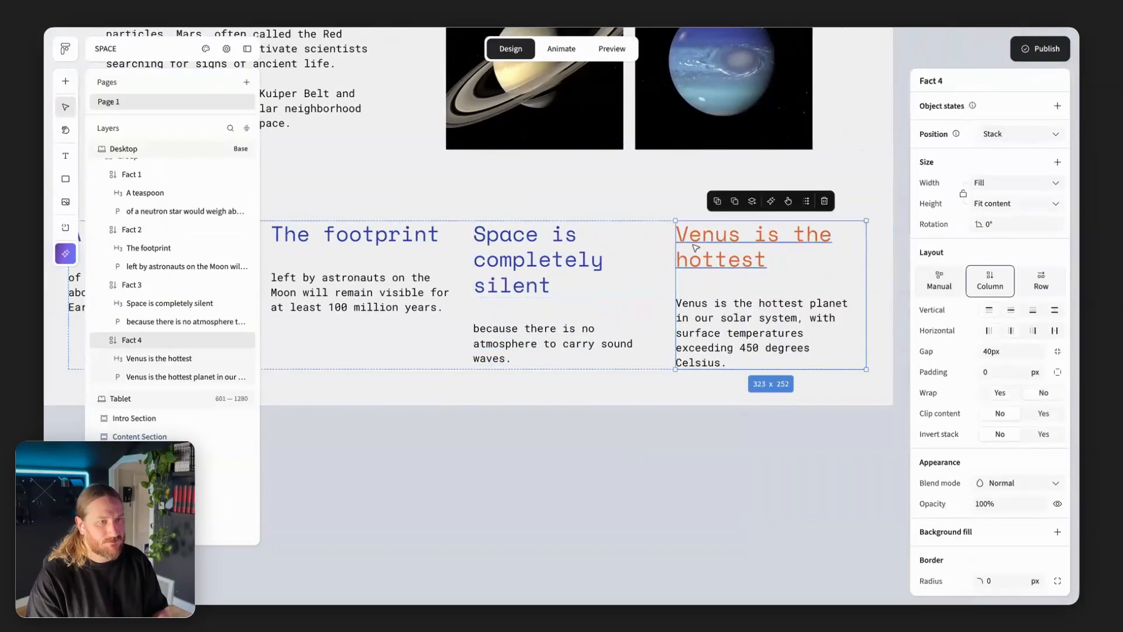
click(697, 248)
click(925, 391)
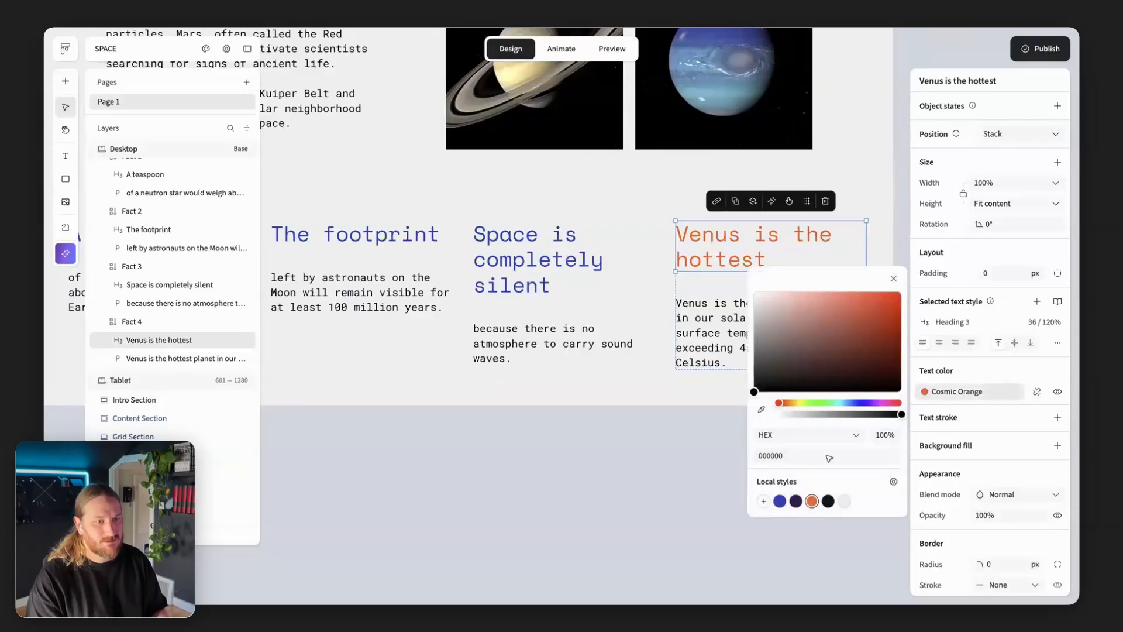
click(779, 501)
Change the text color of Fact 4's paragraph below the Venus heading to Space Station White
click(694, 344)
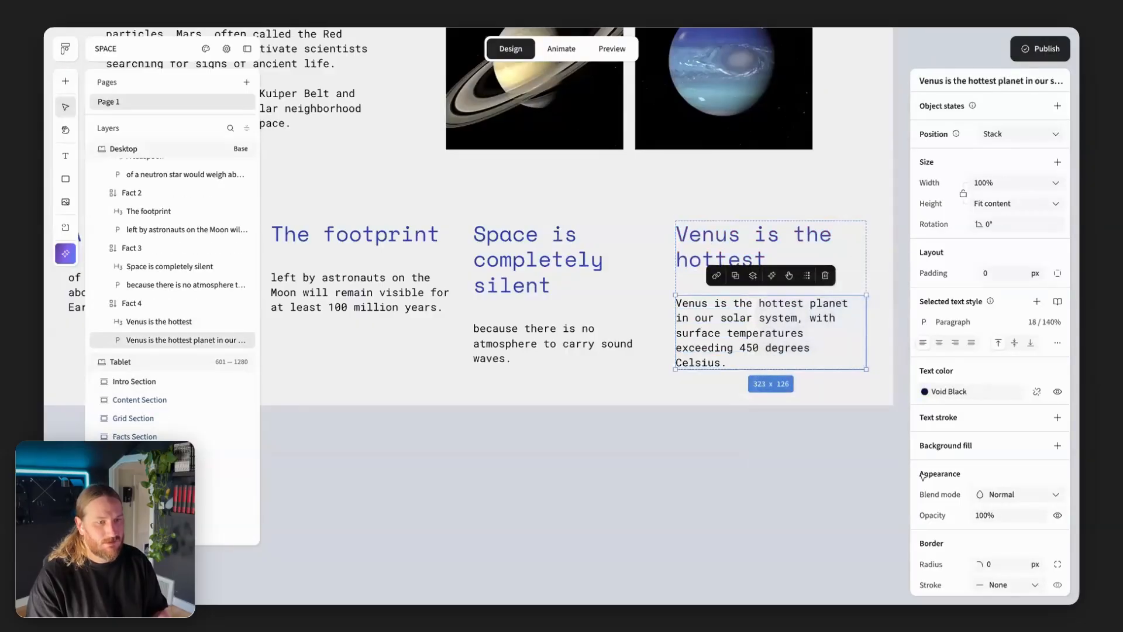
click(921, 392)
click(844, 501)
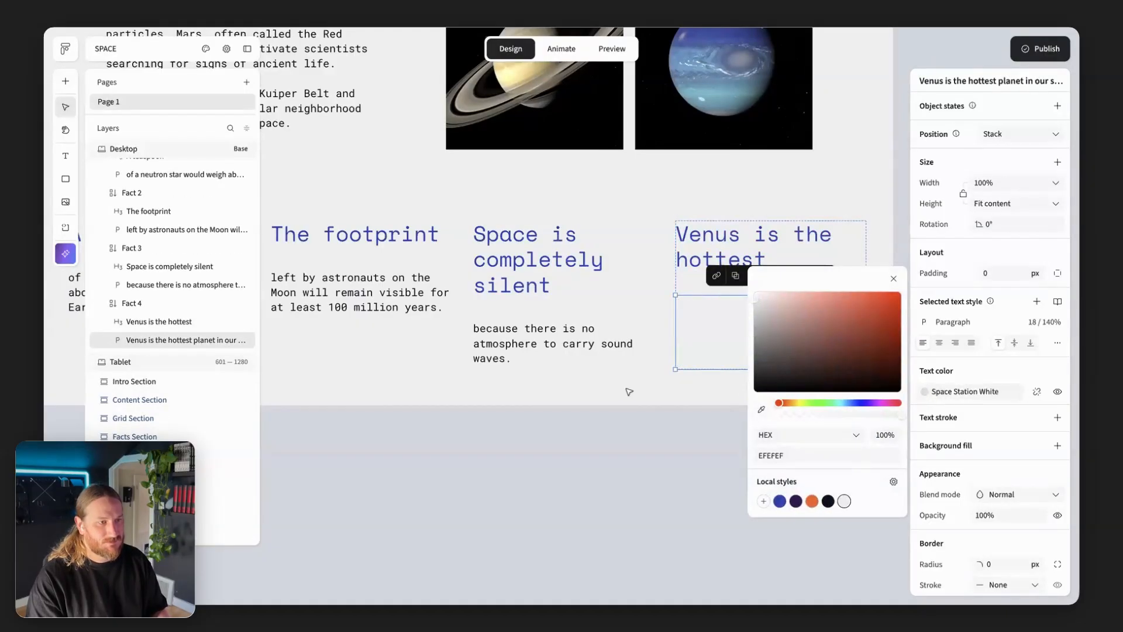
Change the text color of Fact 3's paragraph about the missing atmosphere to Space Station White
click(585, 337)
click(644, 347)
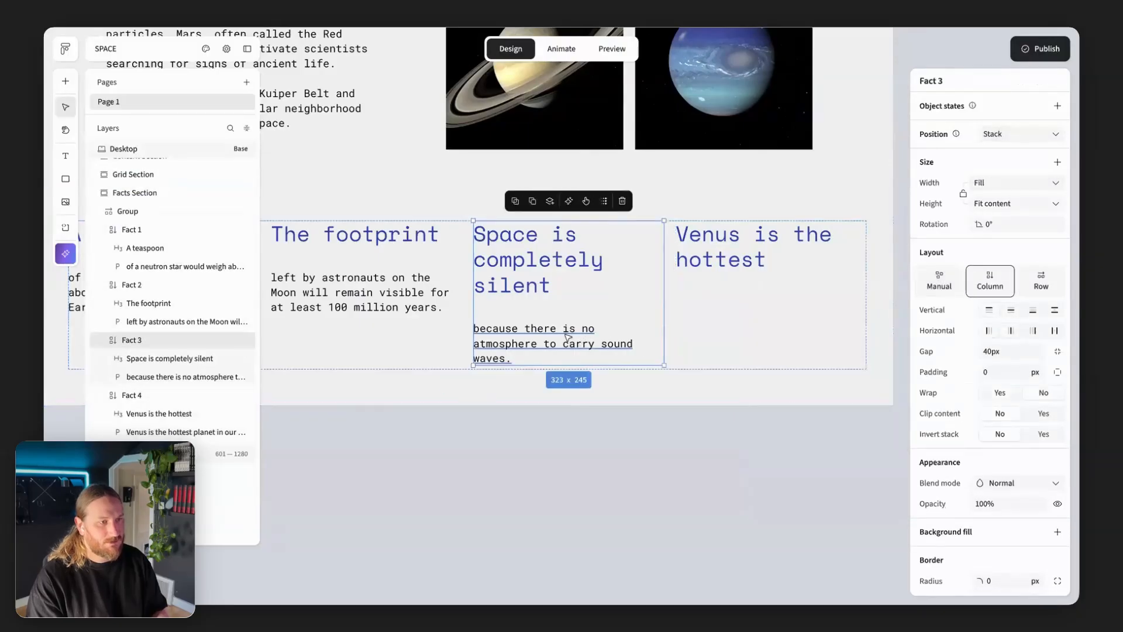
click(567, 338)
click(924, 392)
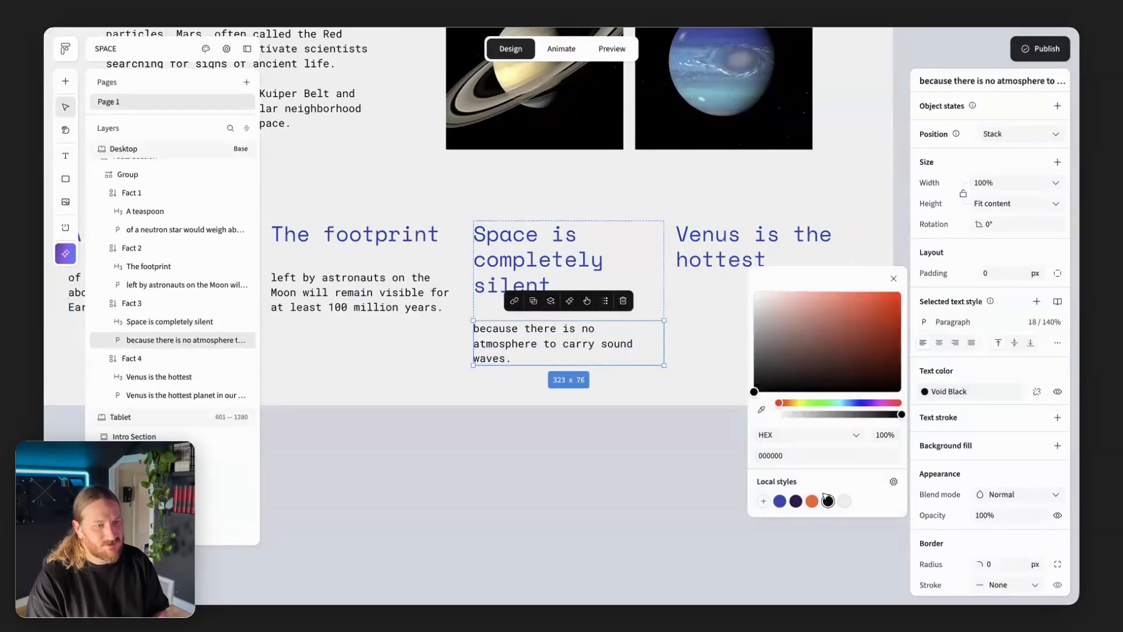
click(845, 503)
Change the text color of Fact 2's paragraph about astronauts on the Moon to Space Station White
scroll(496, 466, left, 3)
click(527, 297)
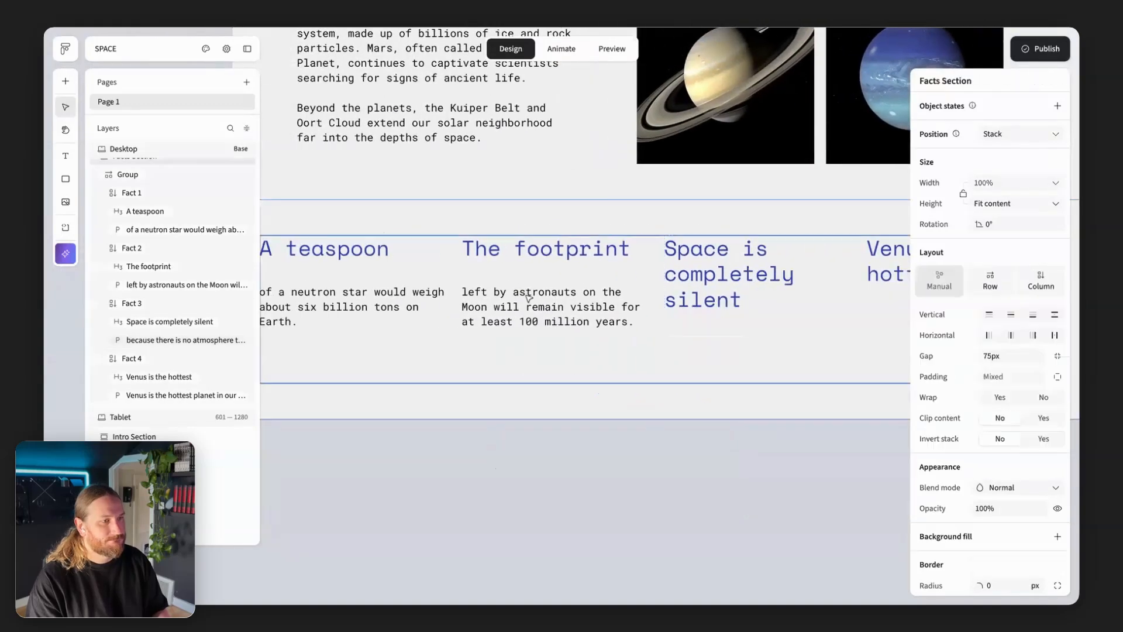
click(529, 298)
click(529, 298)
key(Return)
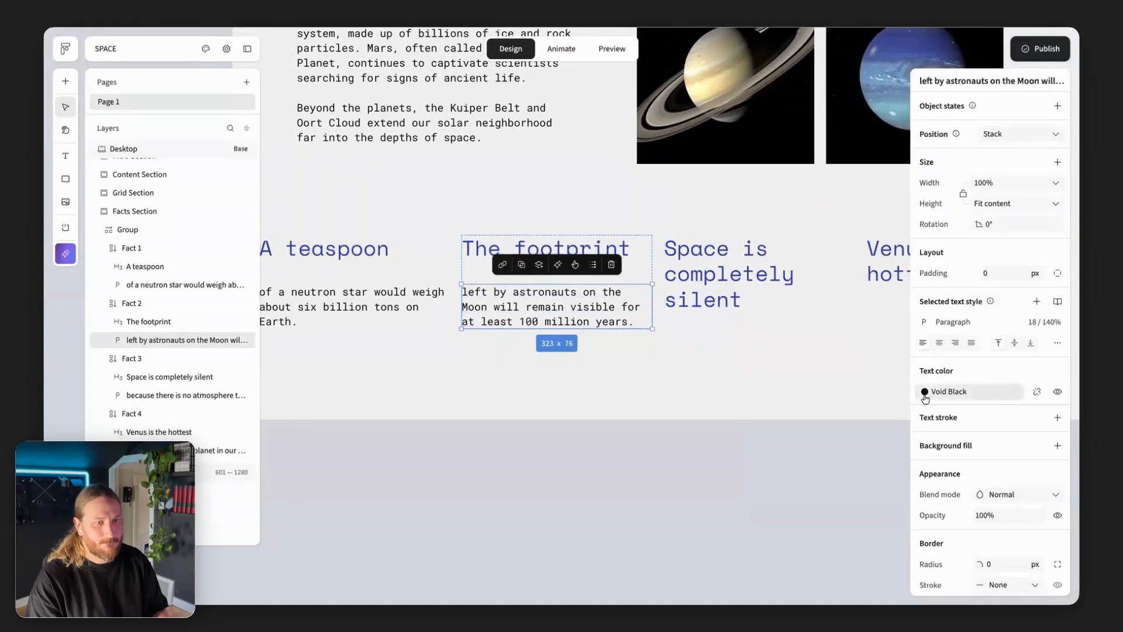
click(924, 391)
Change the text color of Fact 1's neutron star paragraph to Space Station White
click(439, 321)
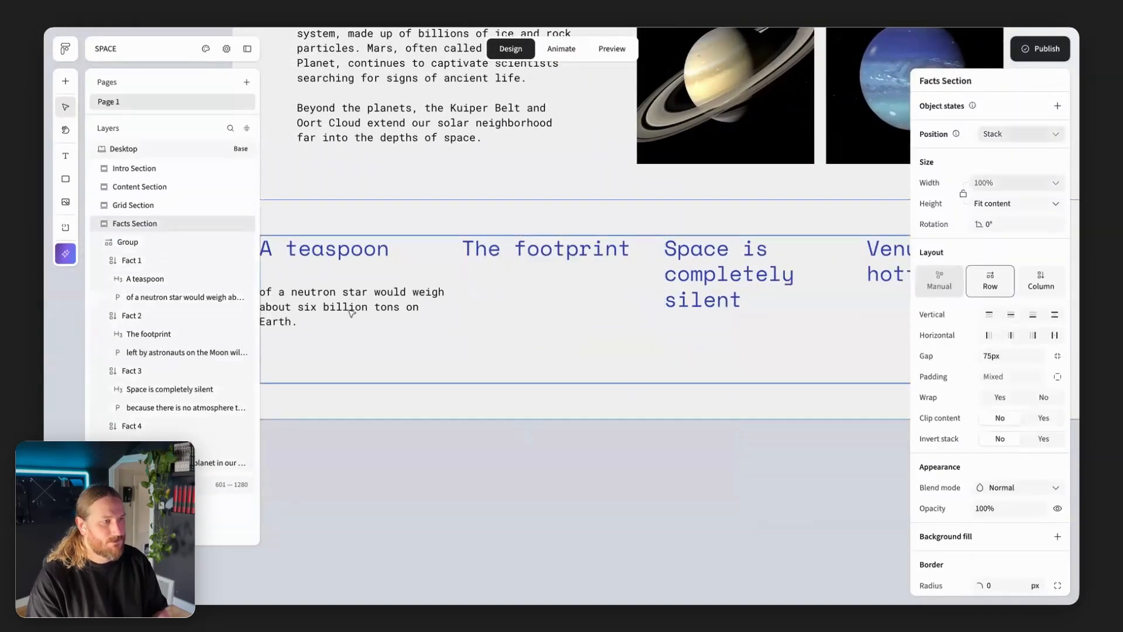
click(438, 321)
click(439, 321)
click(439, 322)
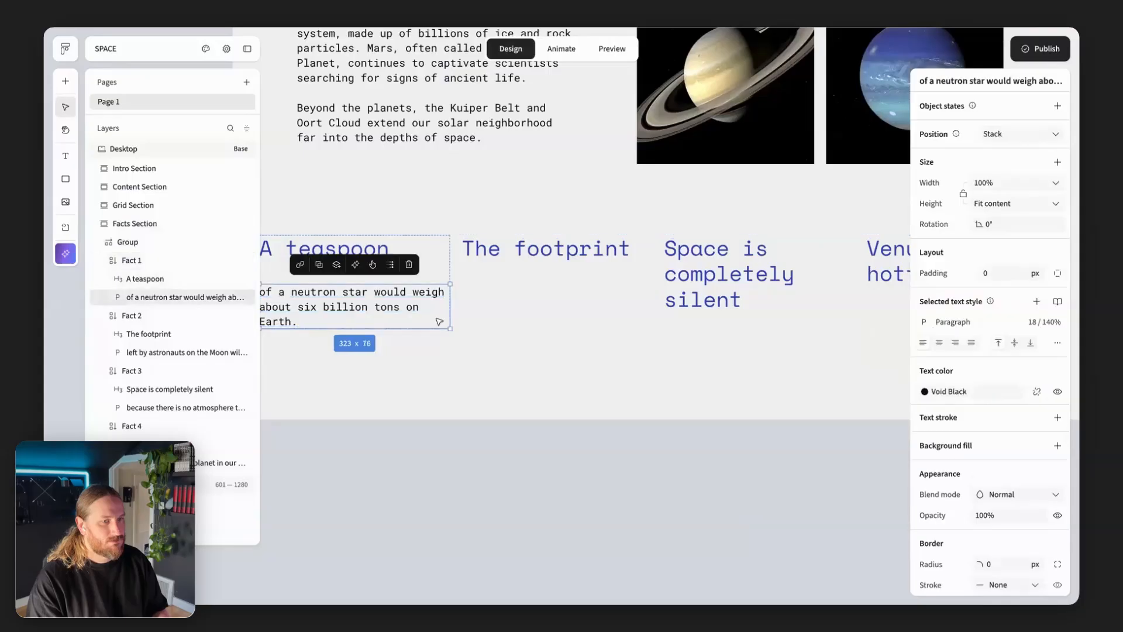
click(925, 392)
click(812, 501)
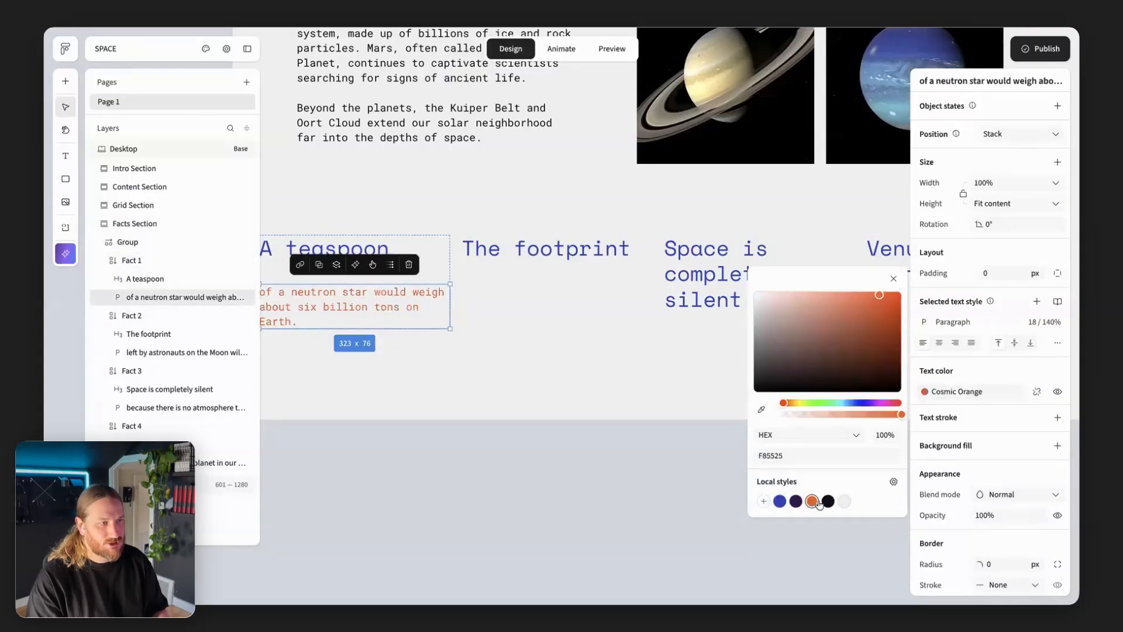
click(682, 512)
Add a background fill to the desktop Facts Section and set it to Void Black
click(354, 429)
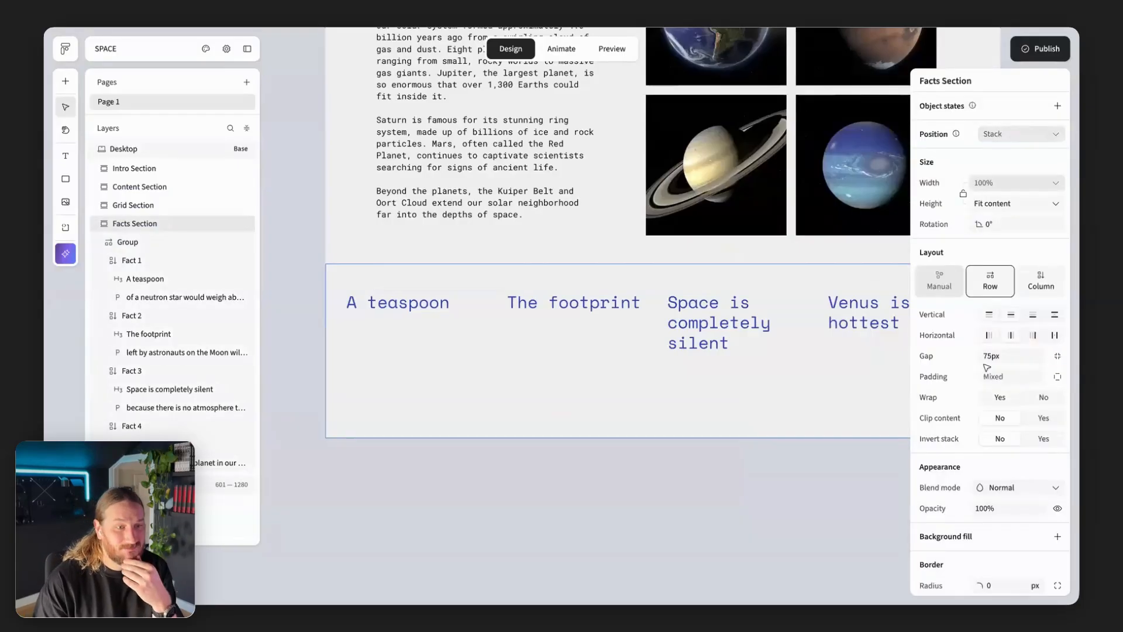
scroll(951, 468, down, 3)
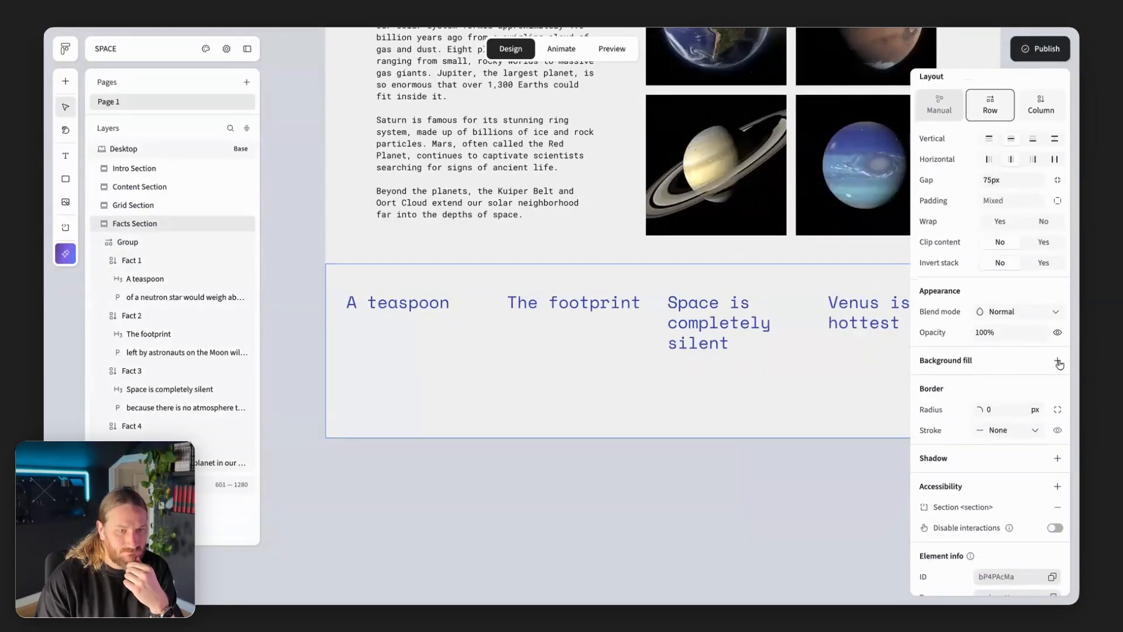
click(1058, 360)
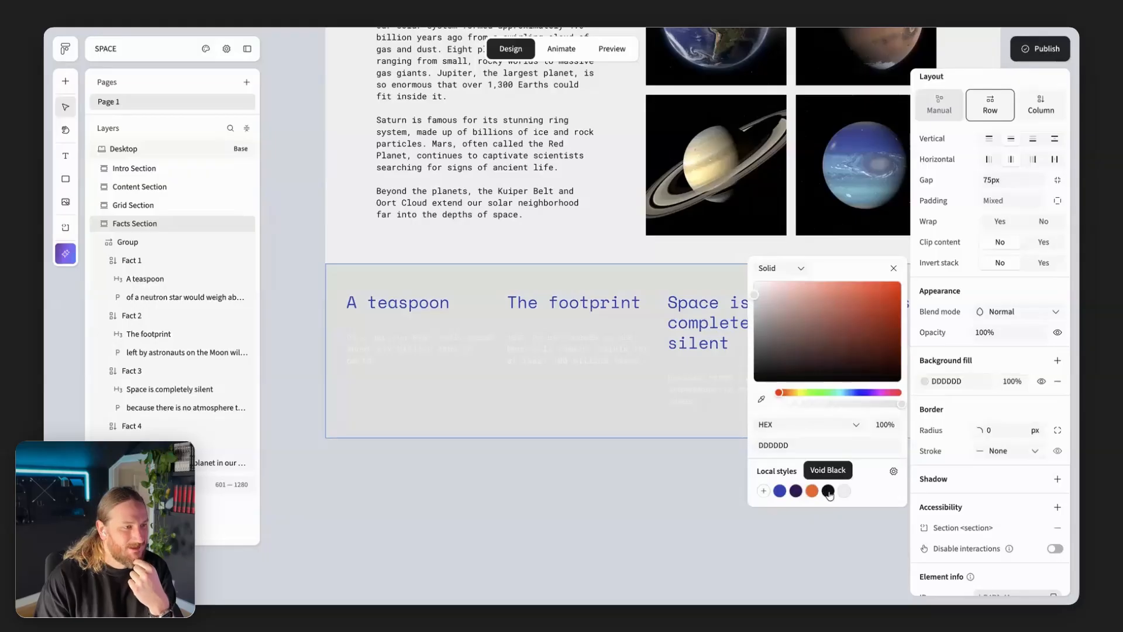
click(828, 490)
click(655, 567)
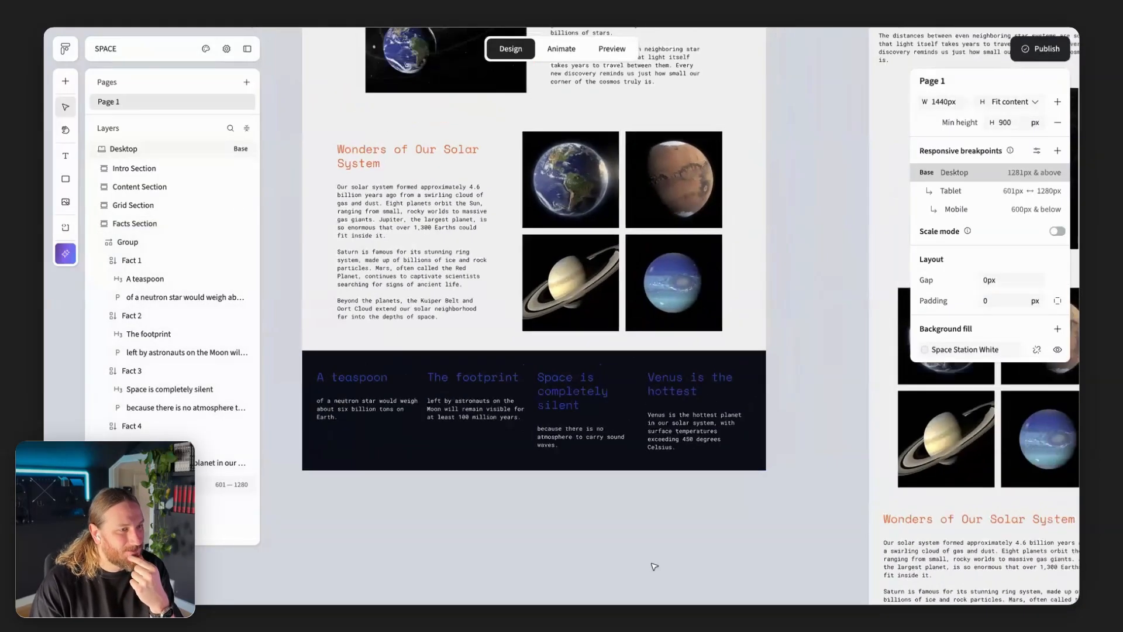
Turn off Invert stack for the tablet Grid Section so its text comes before the planet images
scroll(655, 567, down, 1)
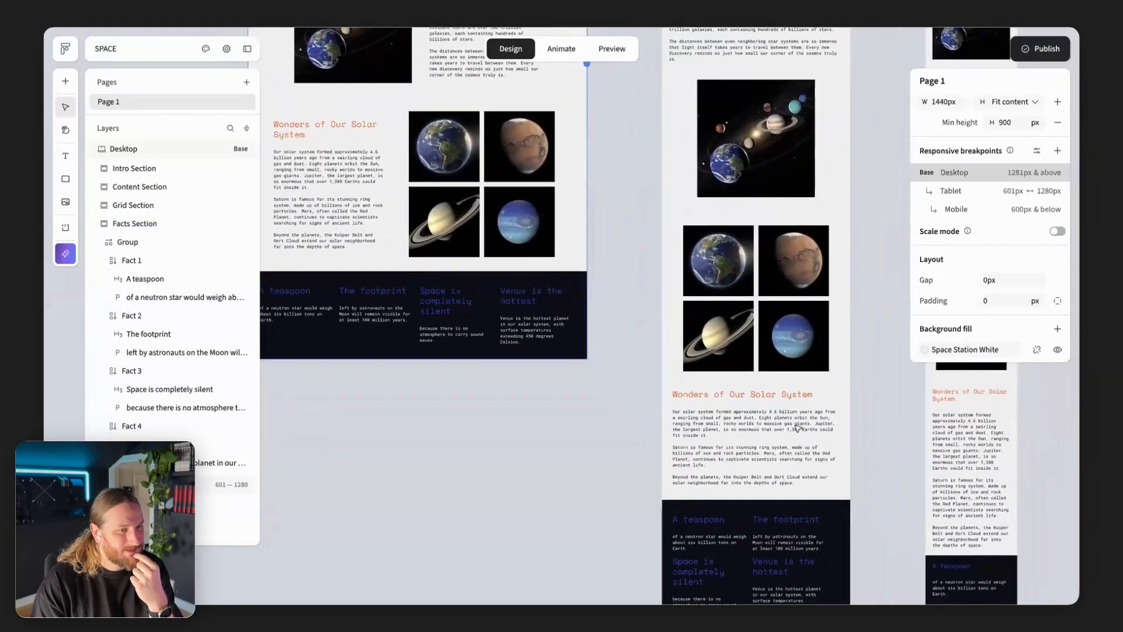
click(798, 428)
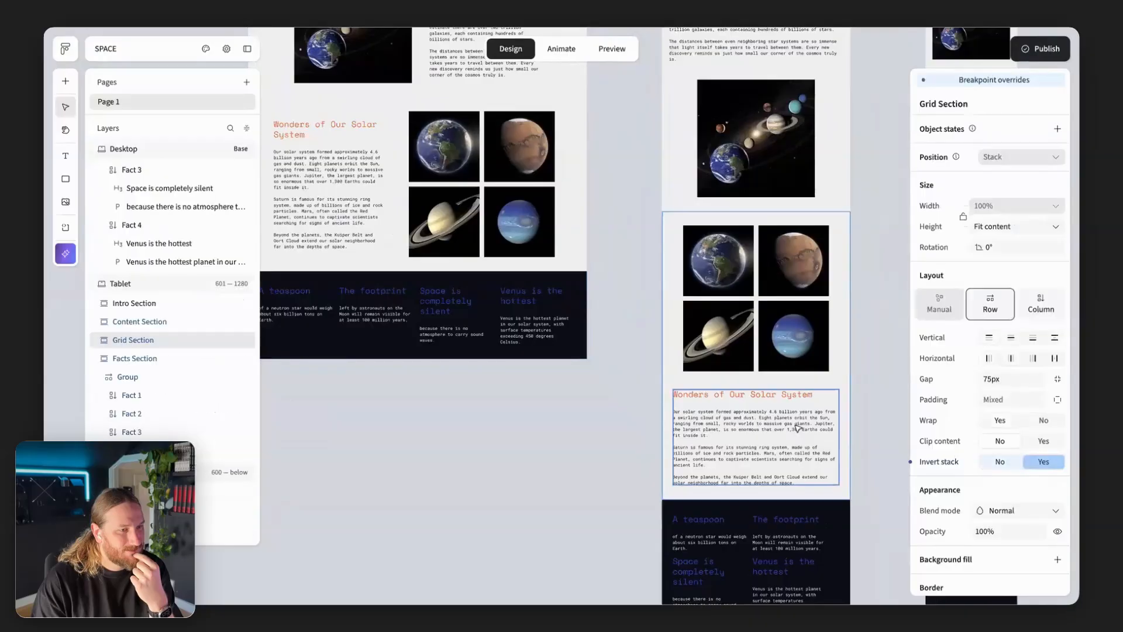
click(1002, 462)
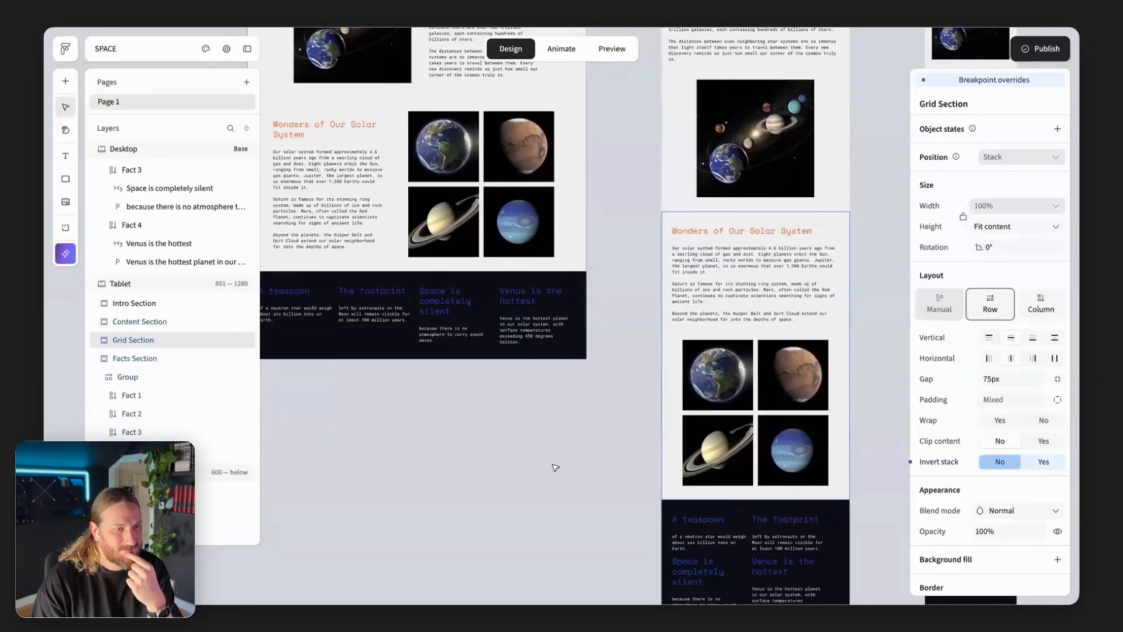
scroll(774, 330, right, 5)
click(802, 318)
Change the desktop Facts Section's background fill to Cosmic Orange
scroll(803, 319, left, 8)
scroll(802, 319, up, 4)
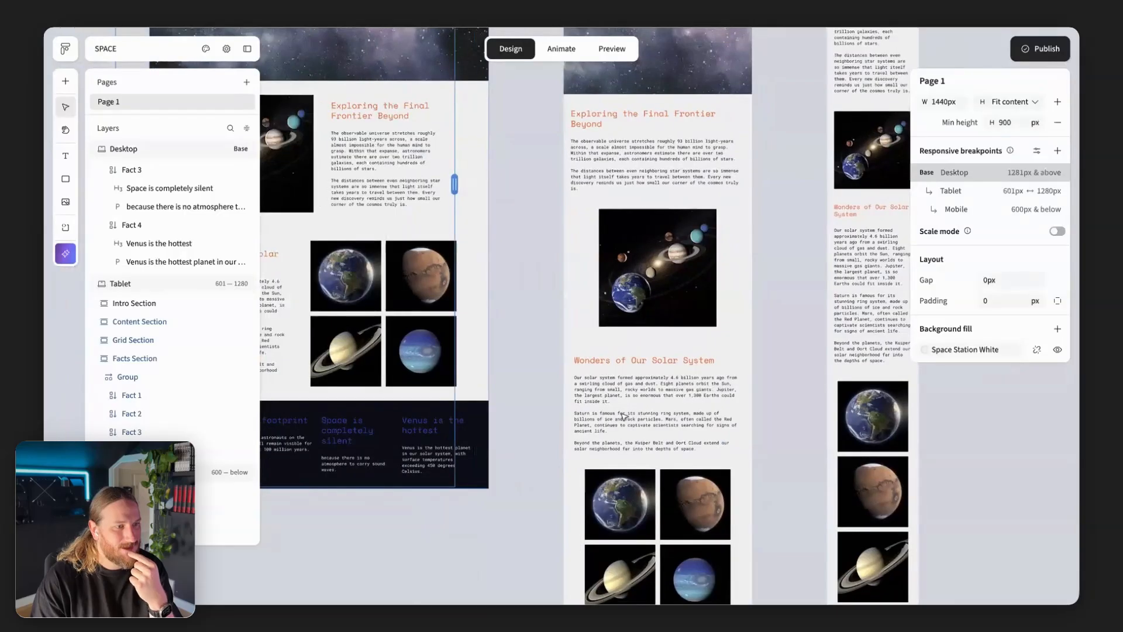
scroll(654, 429, up, 3)
scroll(584, 427, down, 3)
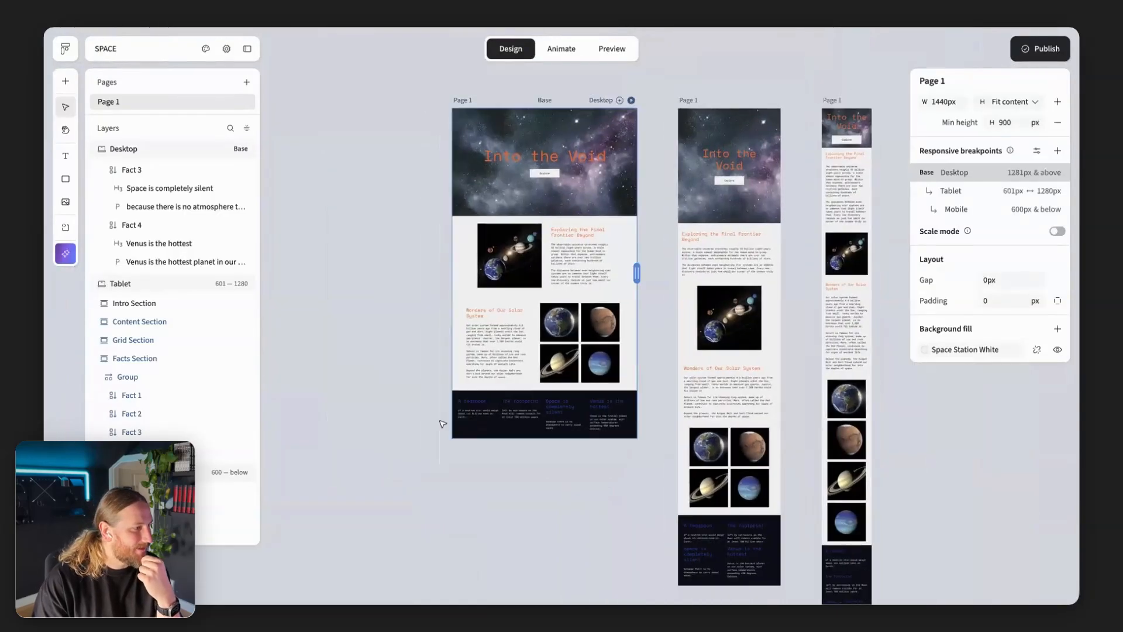
click(489, 416)
scroll(488, 416, up, 6)
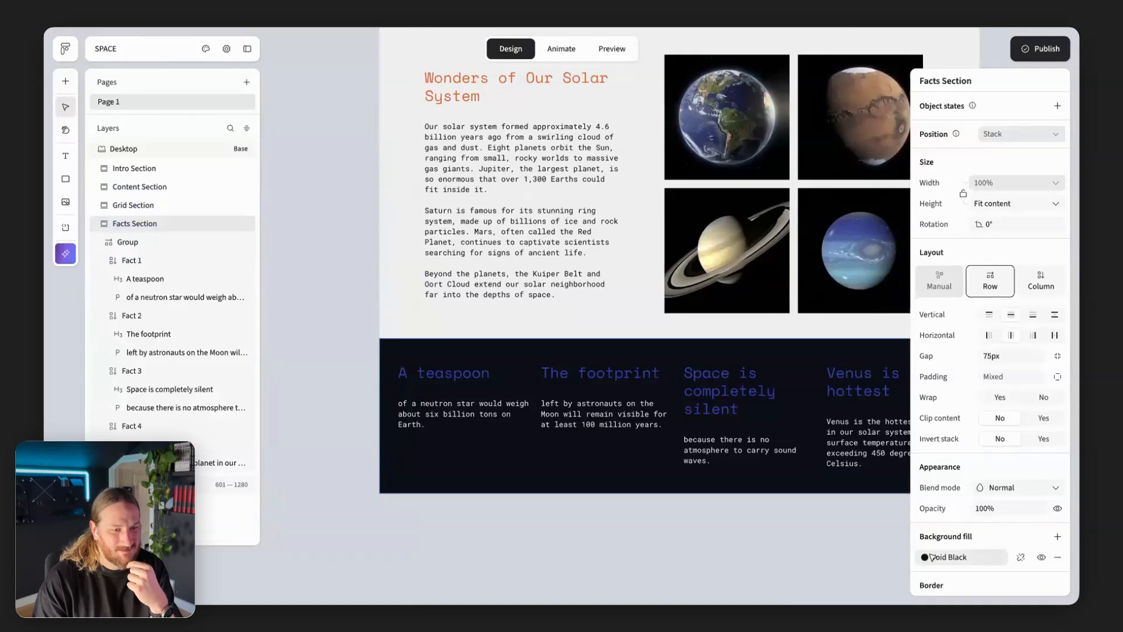
click(925, 557)
click(813, 584)
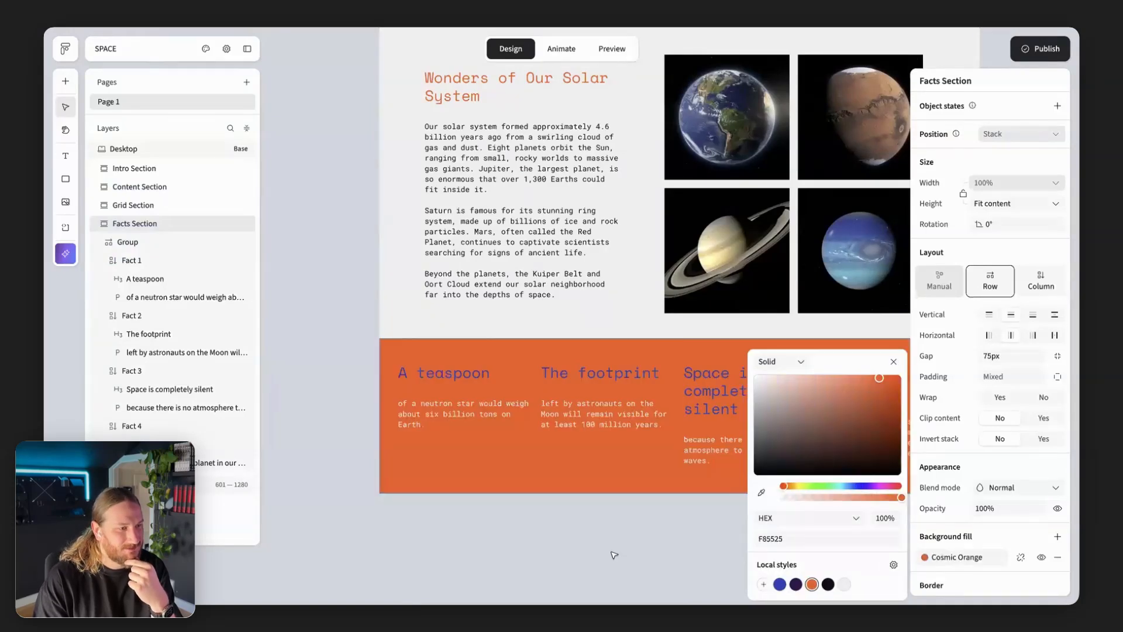
click(611, 556)
Set the text color of Fact 1's "A teaspoon" heading to Galactic Purple
scroll(620, 553, down, 2)
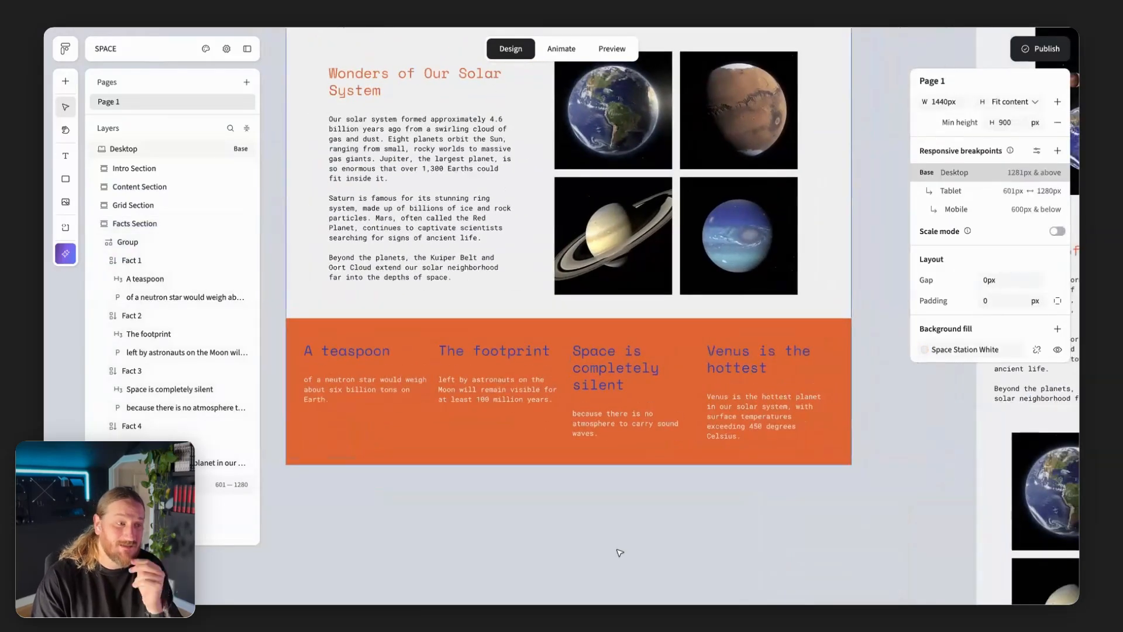
scroll(620, 553, down, 2)
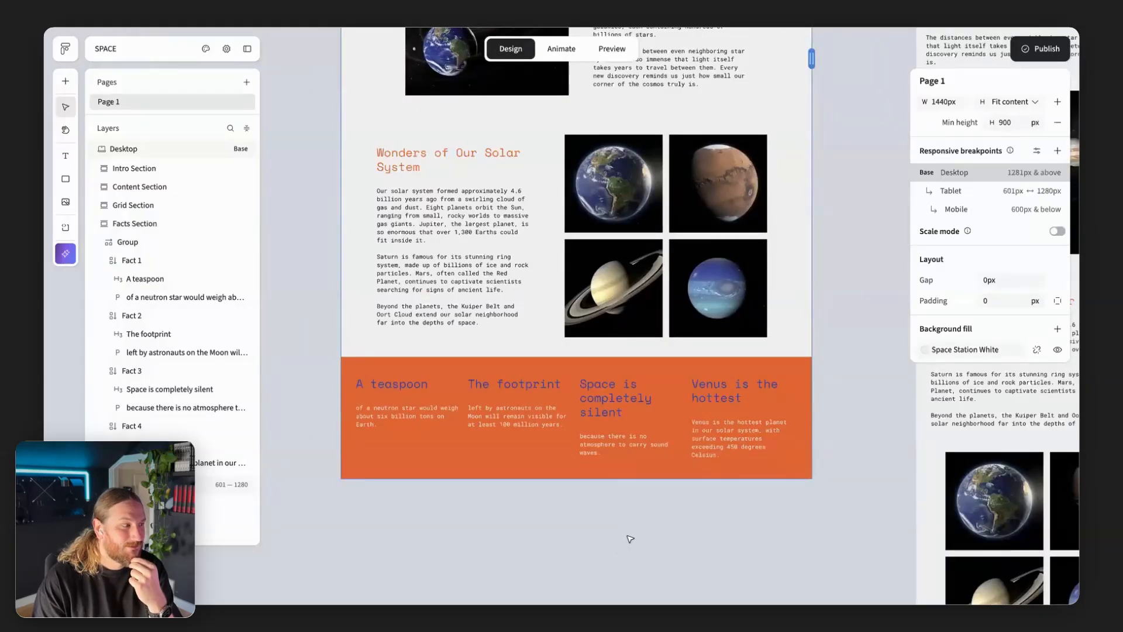
scroll(630, 539, up, 3)
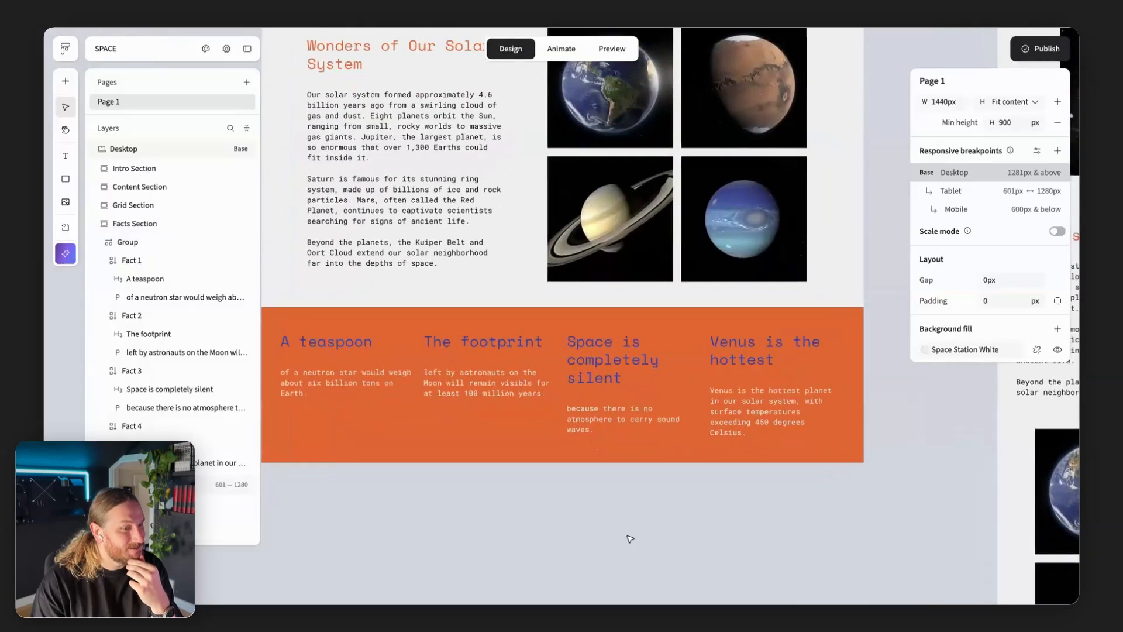
scroll(422, 393, up, 3)
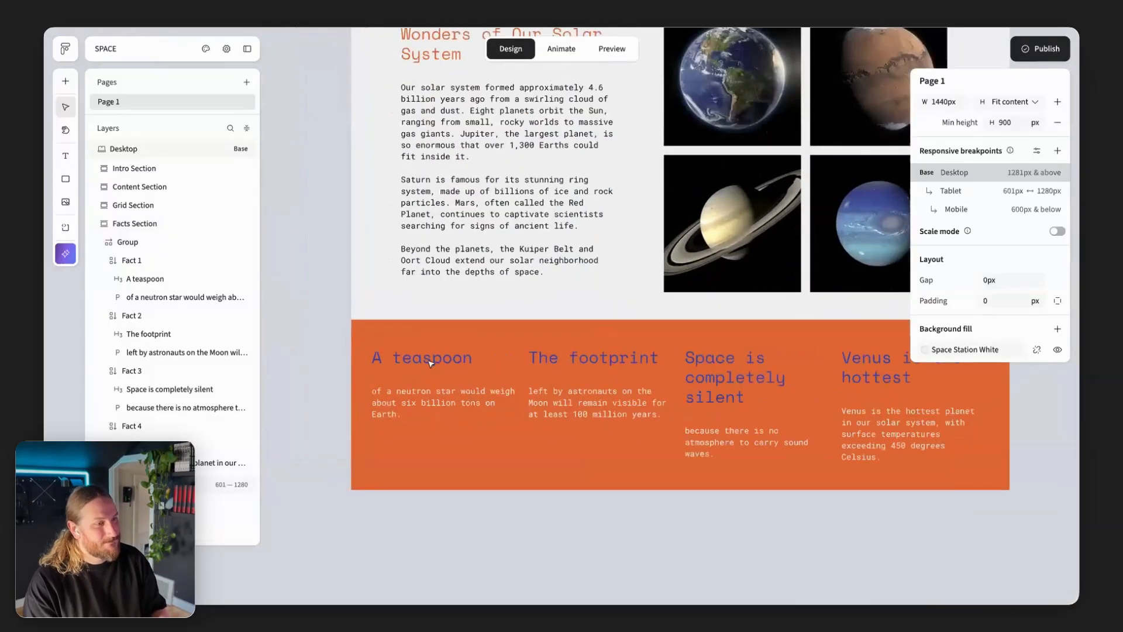
click(431, 358)
click(431, 359)
click(431, 359)
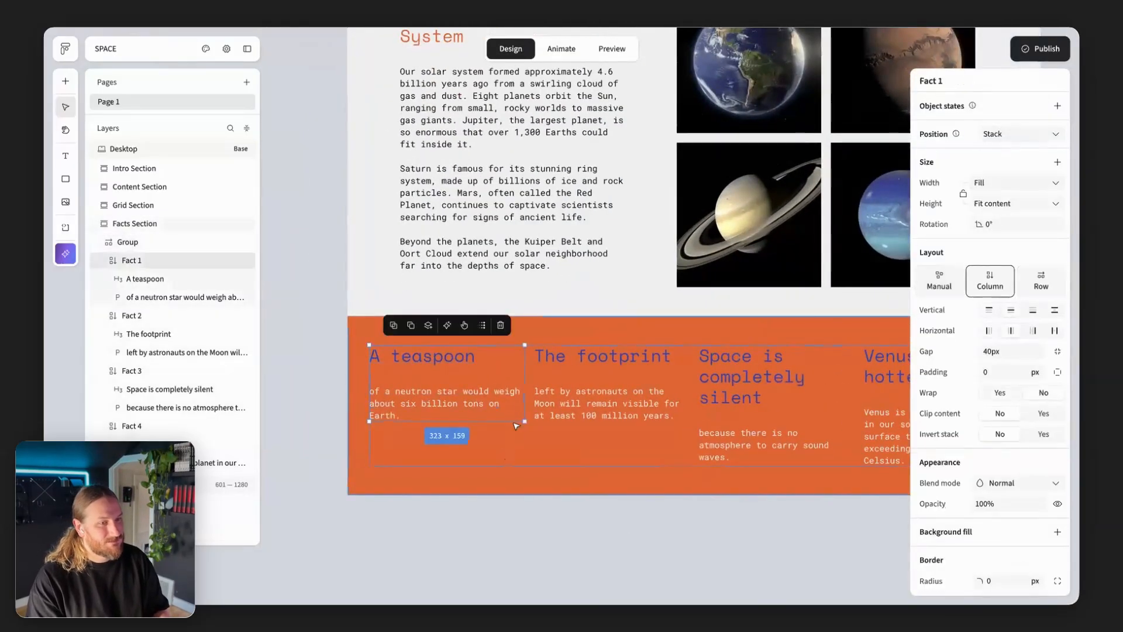
click(465, 357)
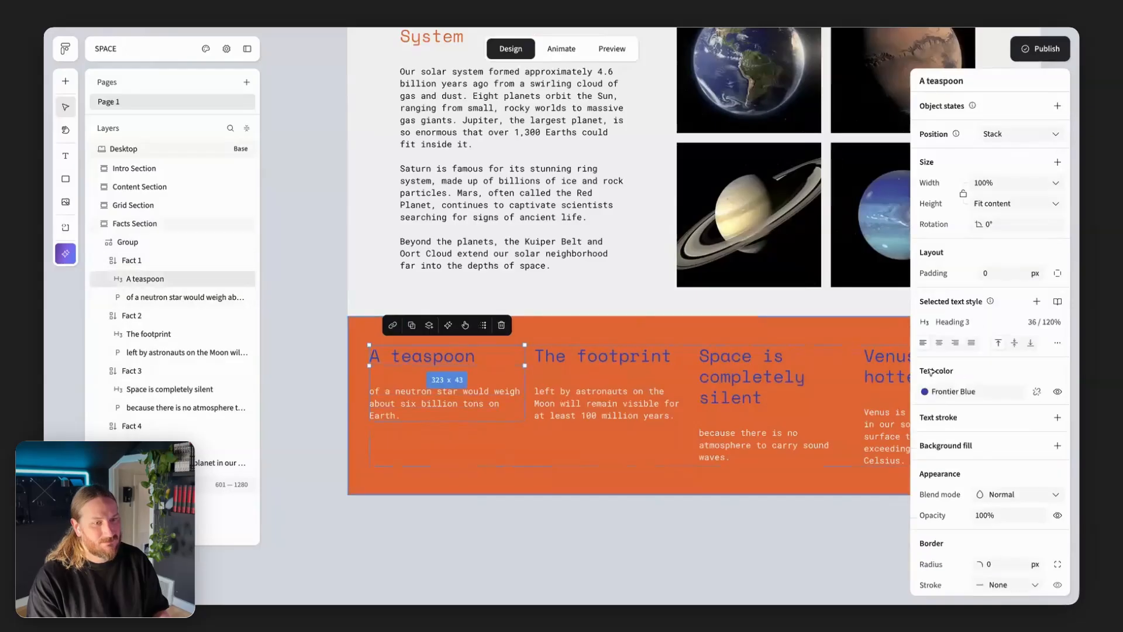
click(926, 398)
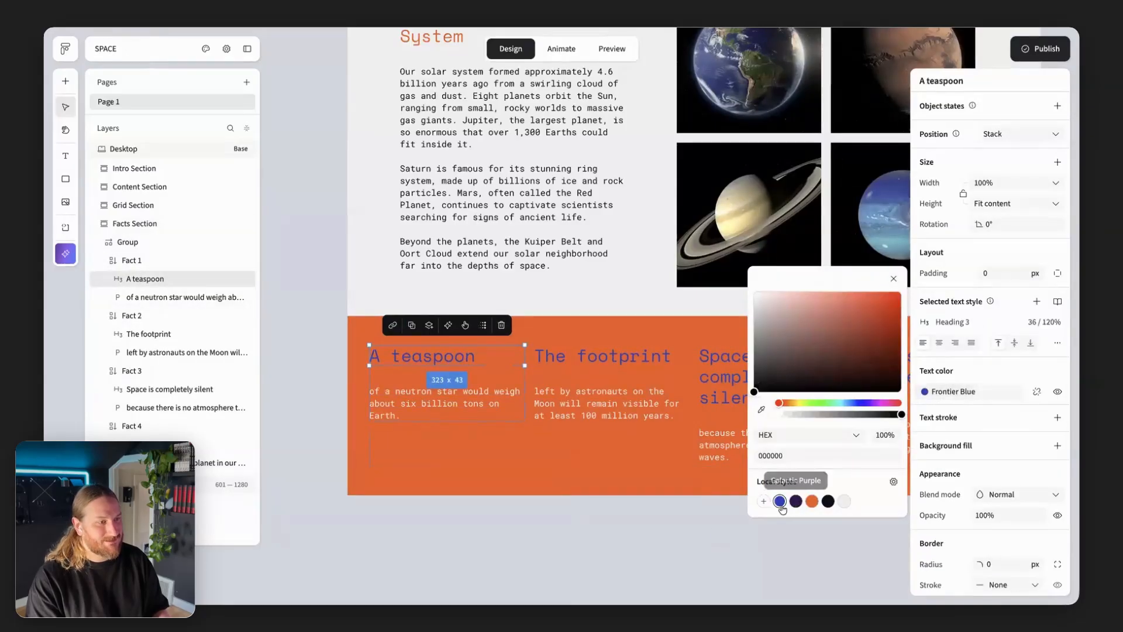
click(796, 501)
click(688, 551)
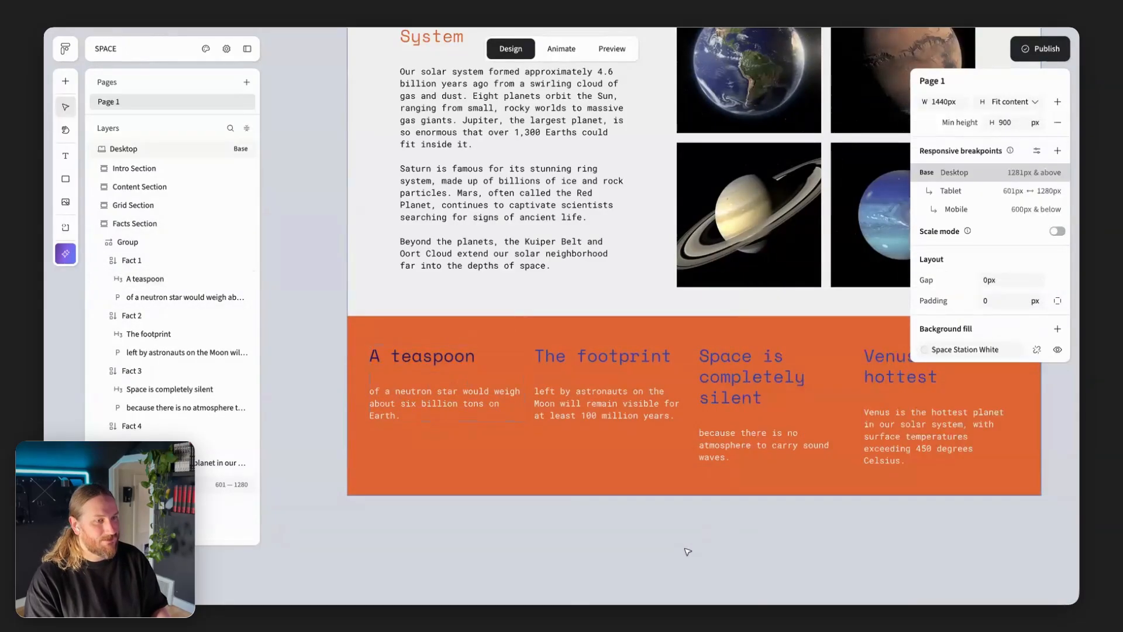
Set the text color of all four fact headings in the desktop Facts Section to Galactic Purple
scroll(687, 556, down, 10)
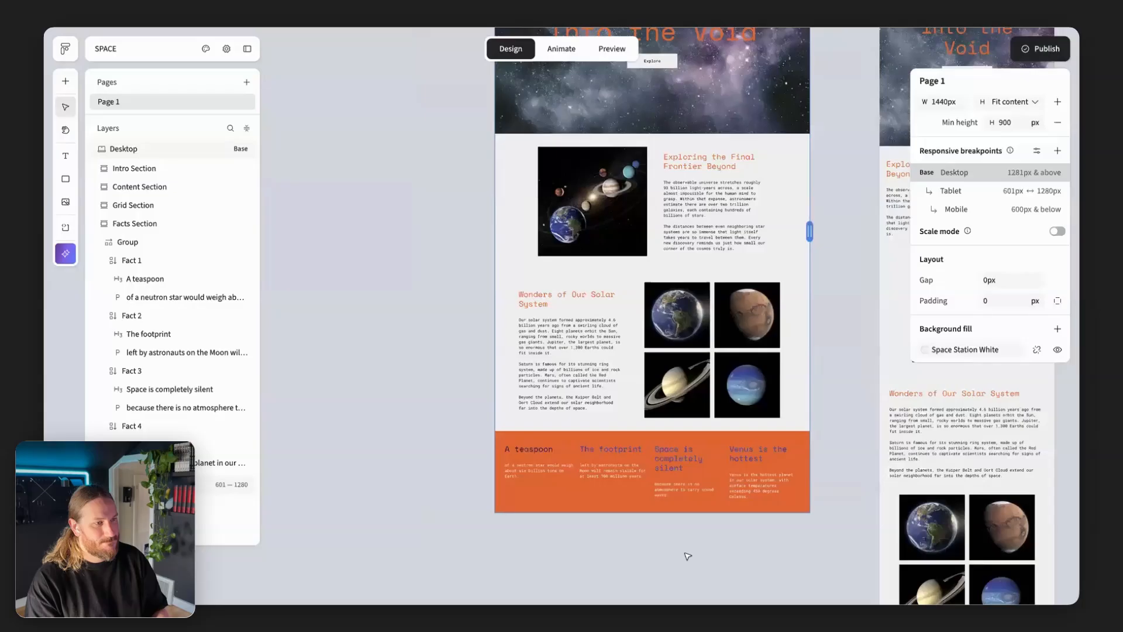
scroll(688, 556, up, 8)
click(582, 399)
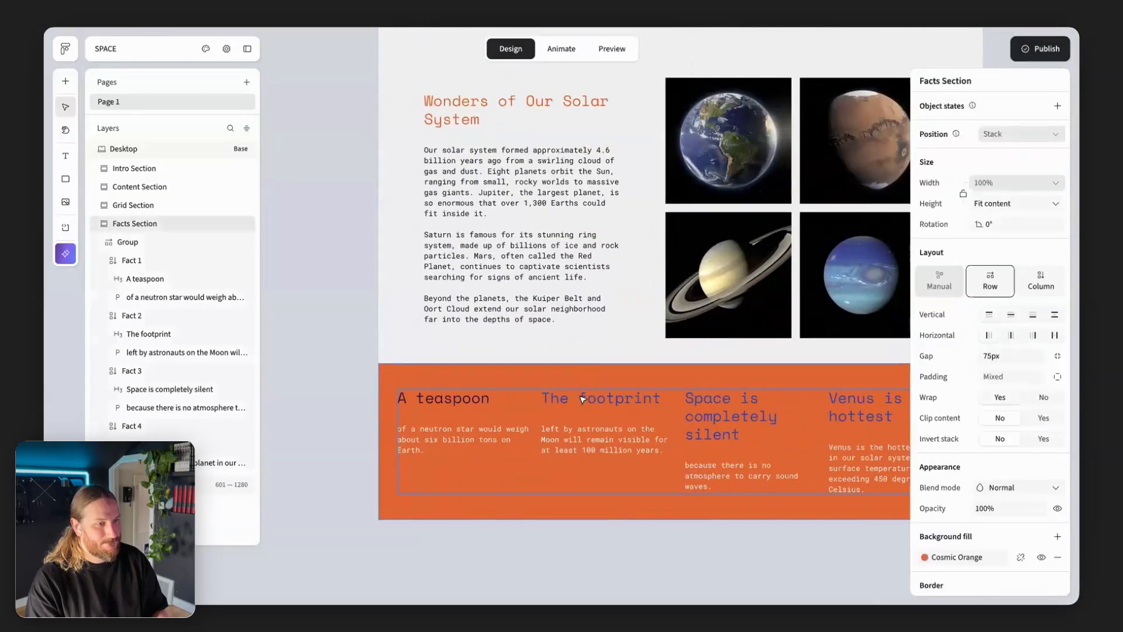
click(582, 399)
click(146, 278)
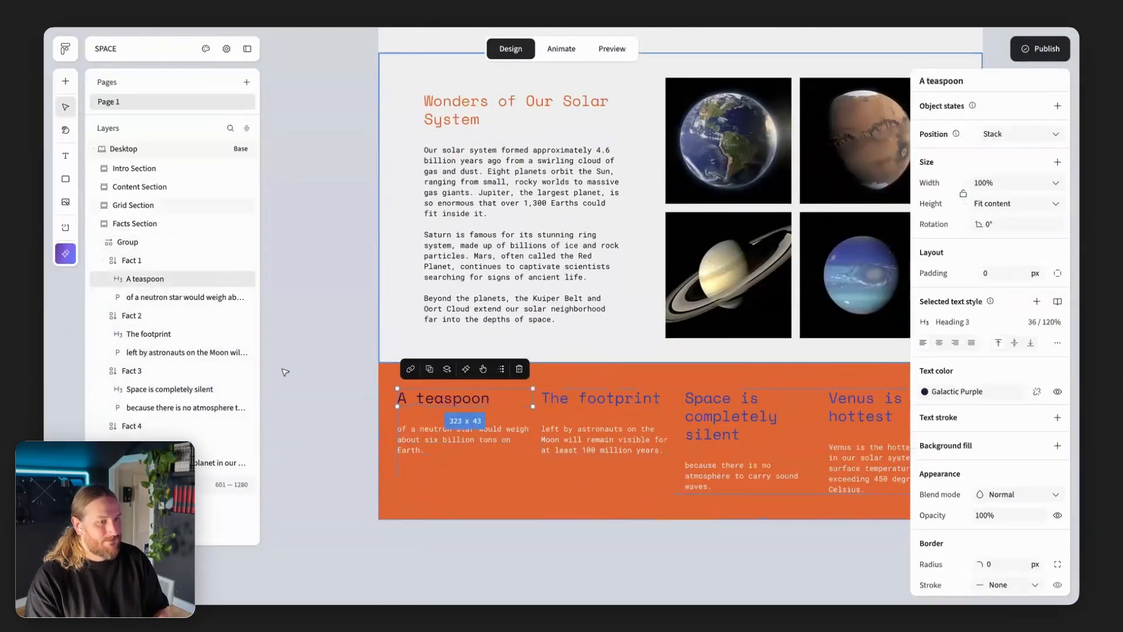
shift+click(155, 334)
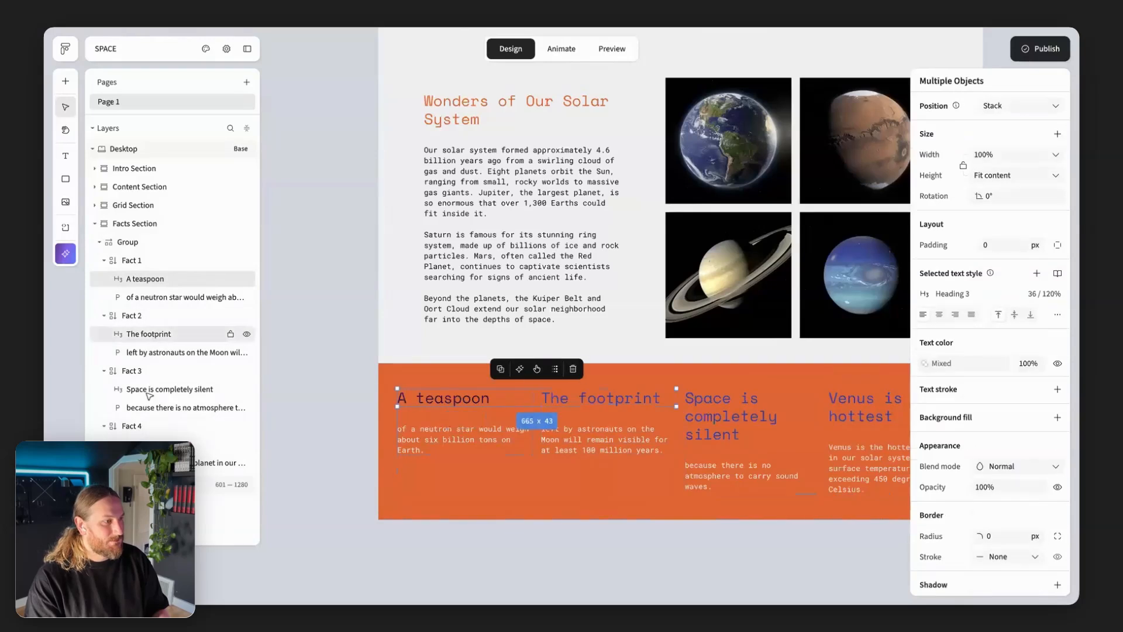
shift+click(170, 389)
shift+click(216, 445)
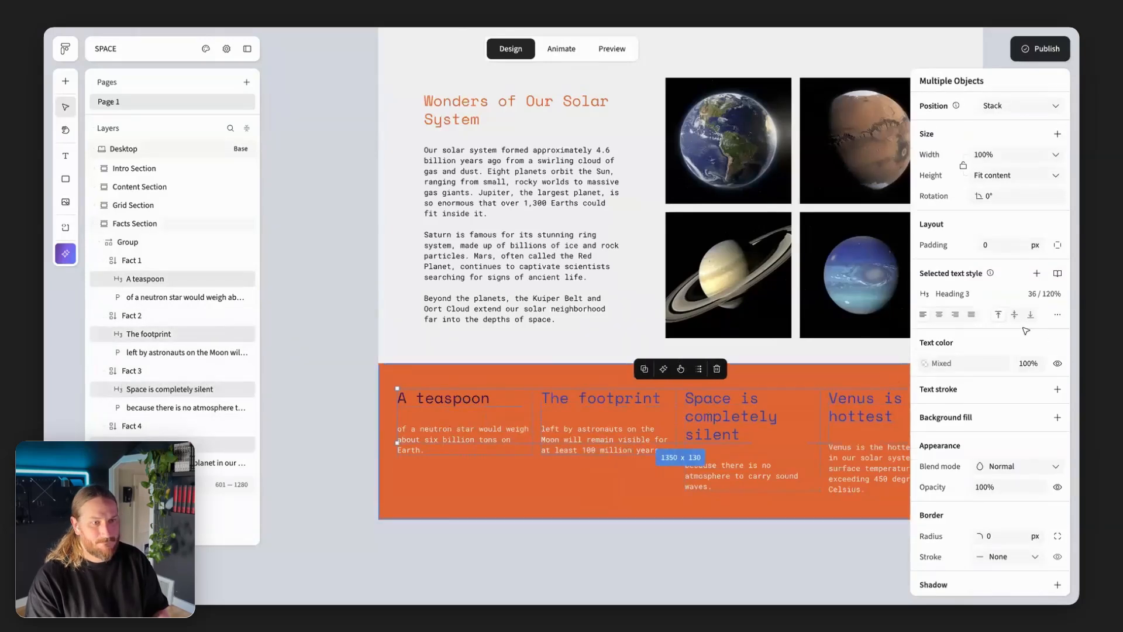
click(924, 365)
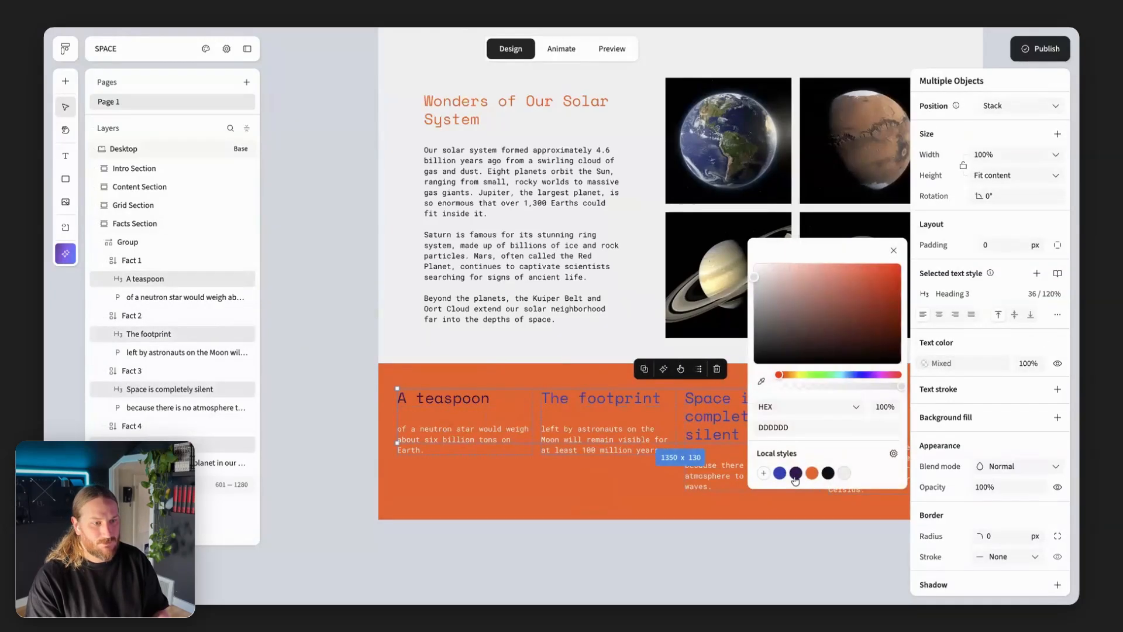
click(796, 473)
click(680, 552)
Examine the recolored Facts Section and the overall page layout across the desktop and tablet breakpoints
scroll(680, 552, down, 3)
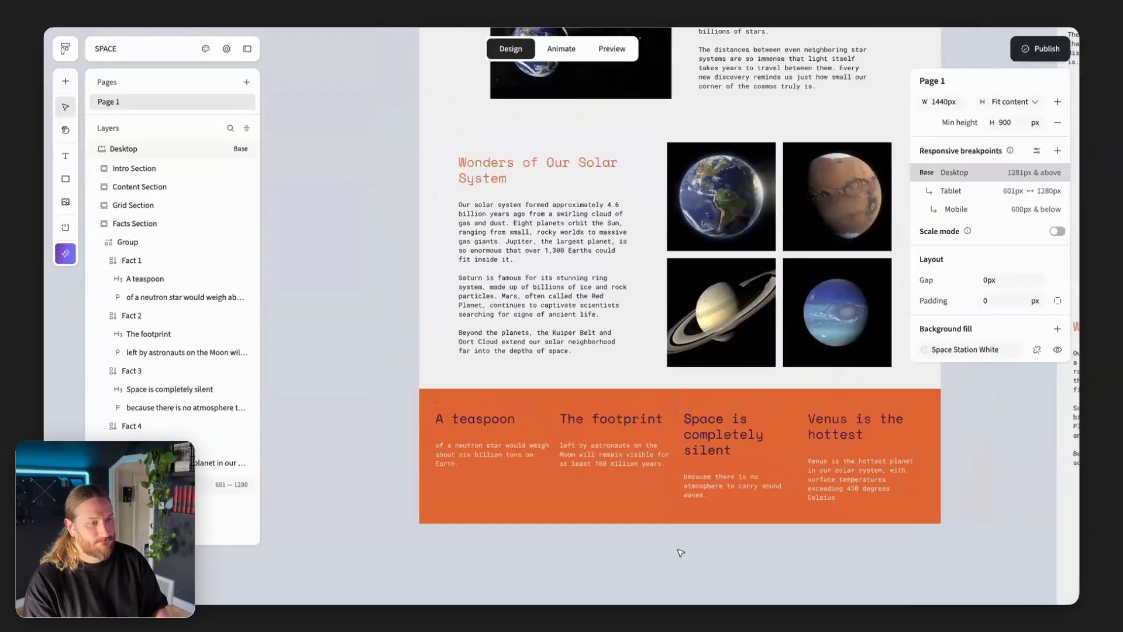
click(622, 544)
scroll(620, 548, down, 3)
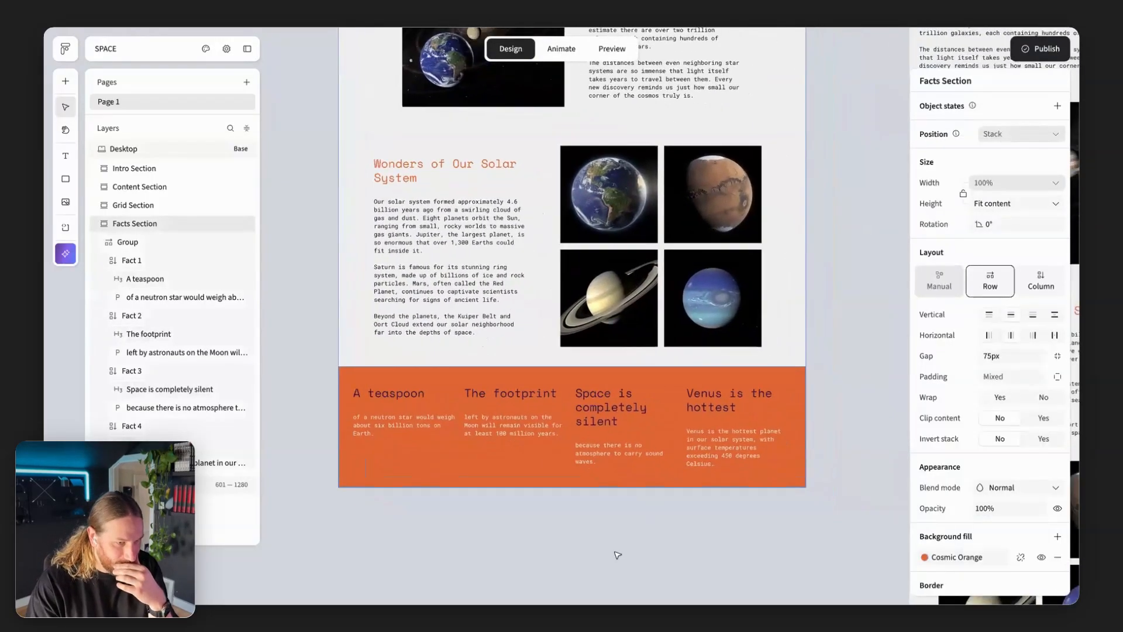
scroll(618, 555, down, 5)
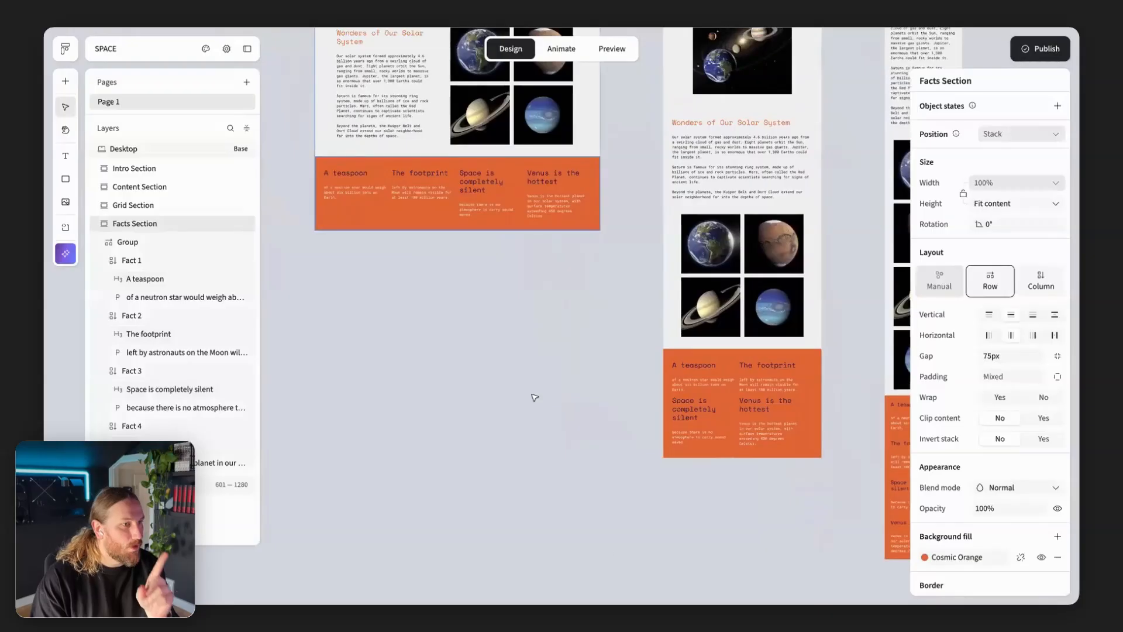
scroll(402, 365, up, 3)
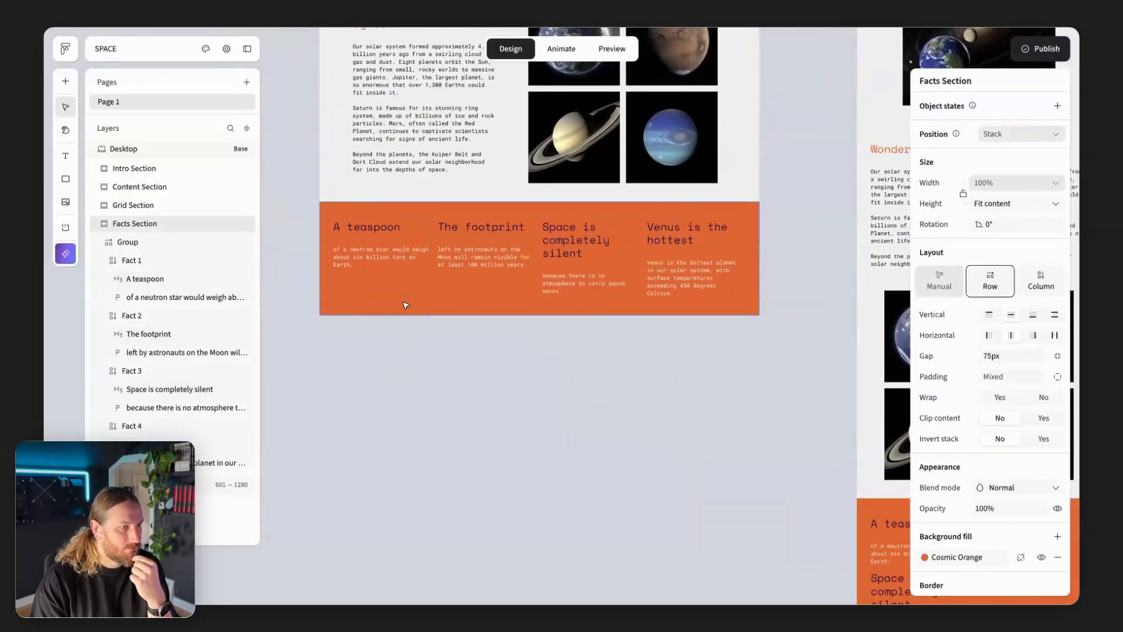
scroll(409, 455, up, 3)
scroll(408, 454, down, 3)
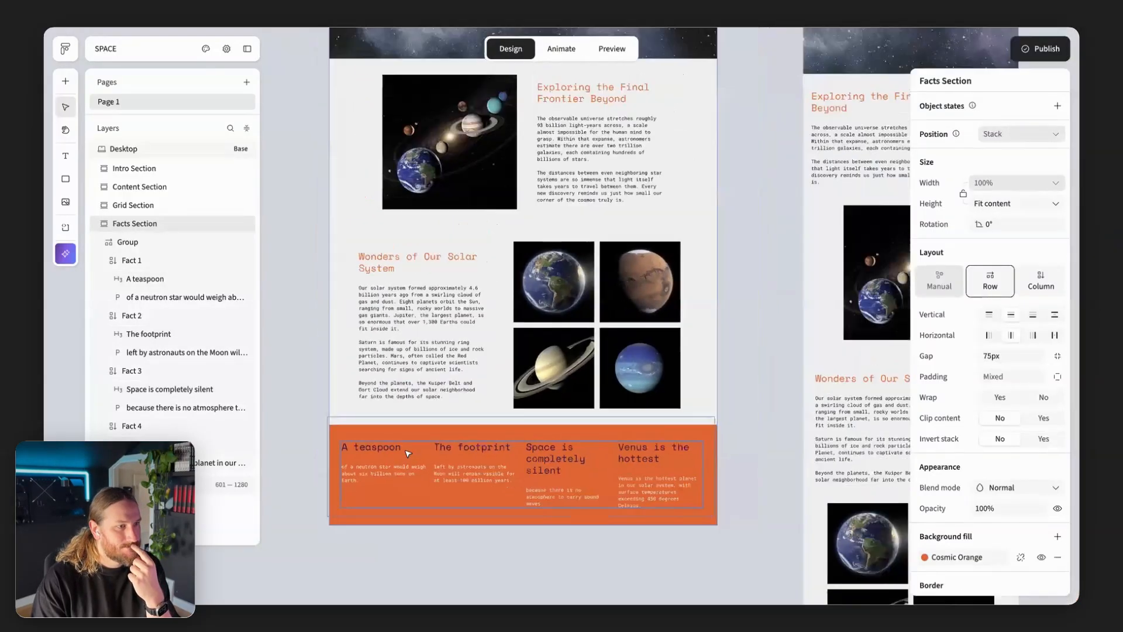
scroll(407, 535, down, 2)
scroll(409, 515, up, 5)
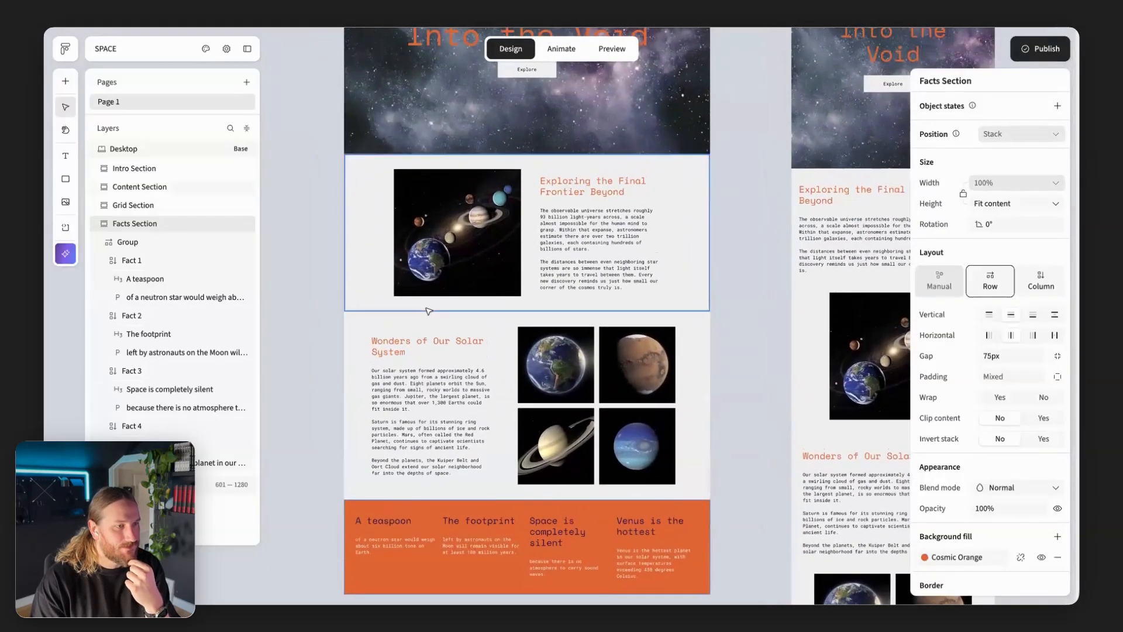
scroll(429, 304, down, 5)
scroll(429, 301, up, 3)
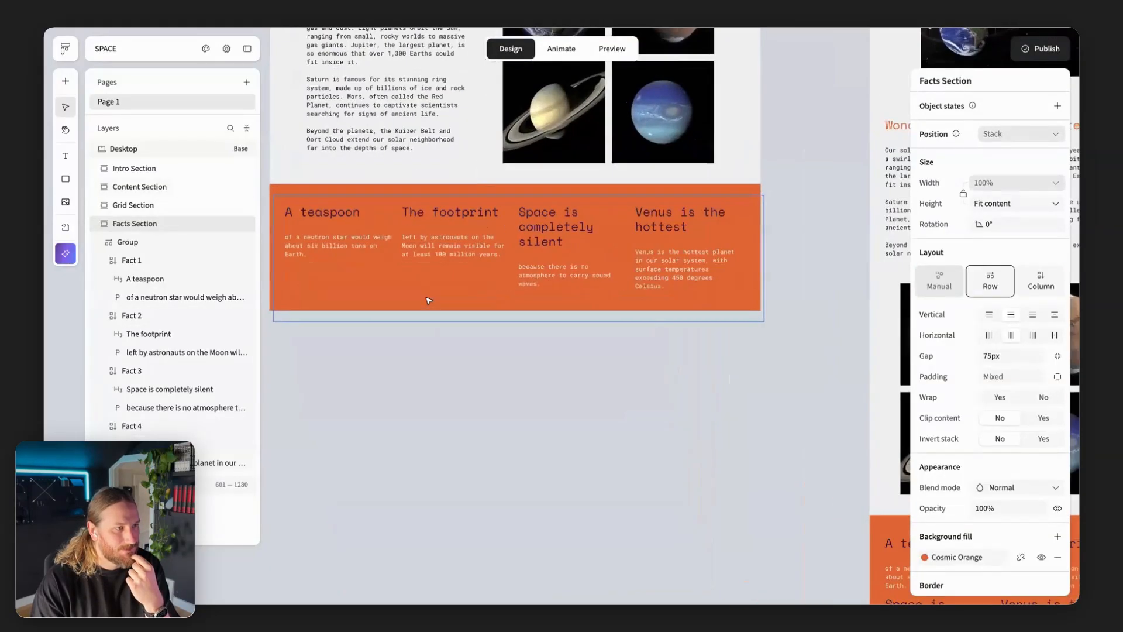
click(408, 403)
scroll(407, 401, up, 2)
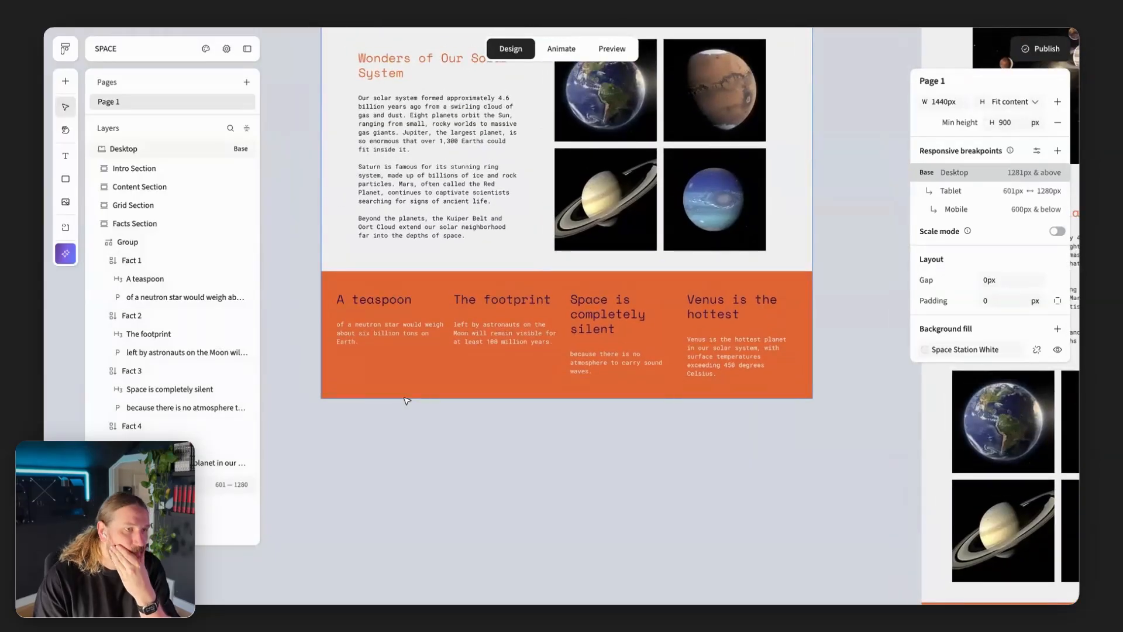
scroll(407, 401, down, 3)
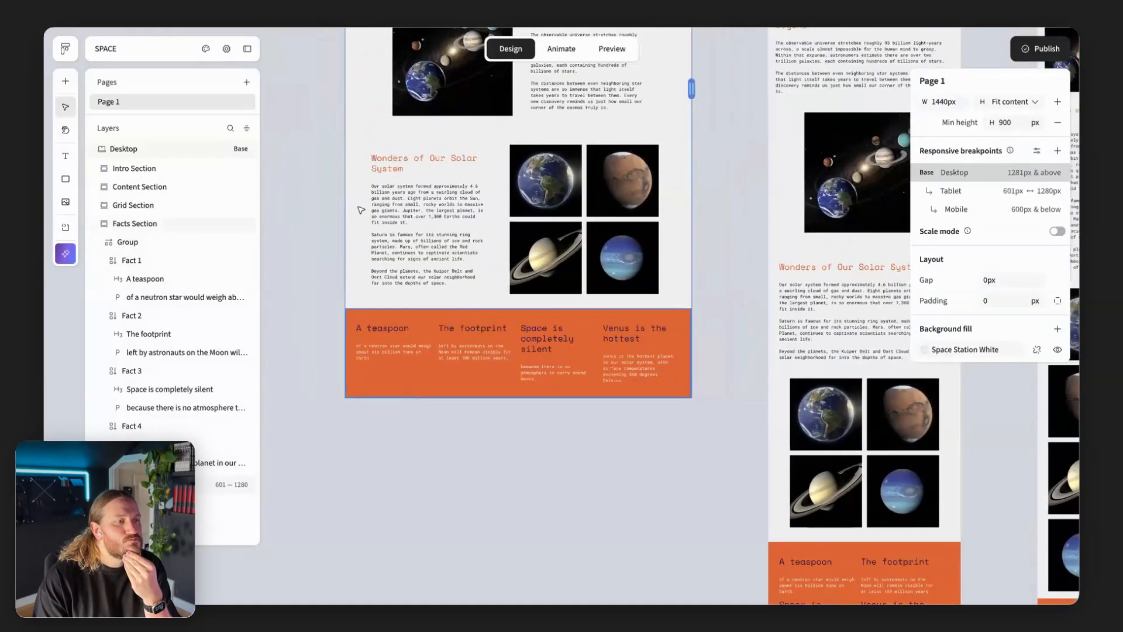
Duplicate the desktop Content Section containing the solar system image and the "Exploring the Final Frontier Beyond" text
click(352, 187)
scroll(375, 181, up, 5)
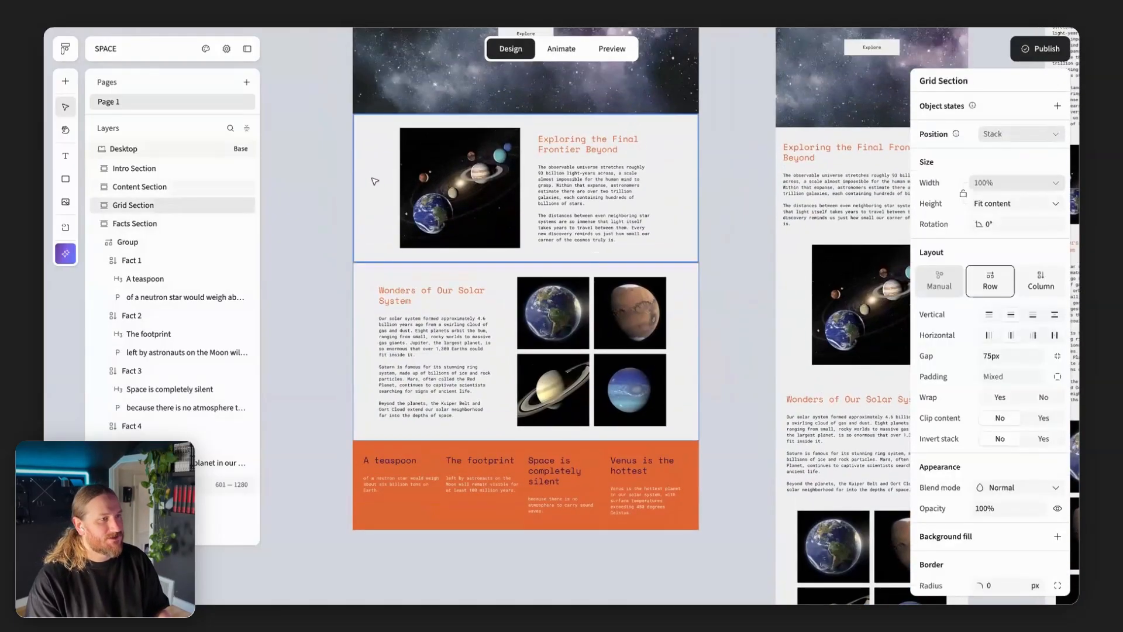
click(375, 181)
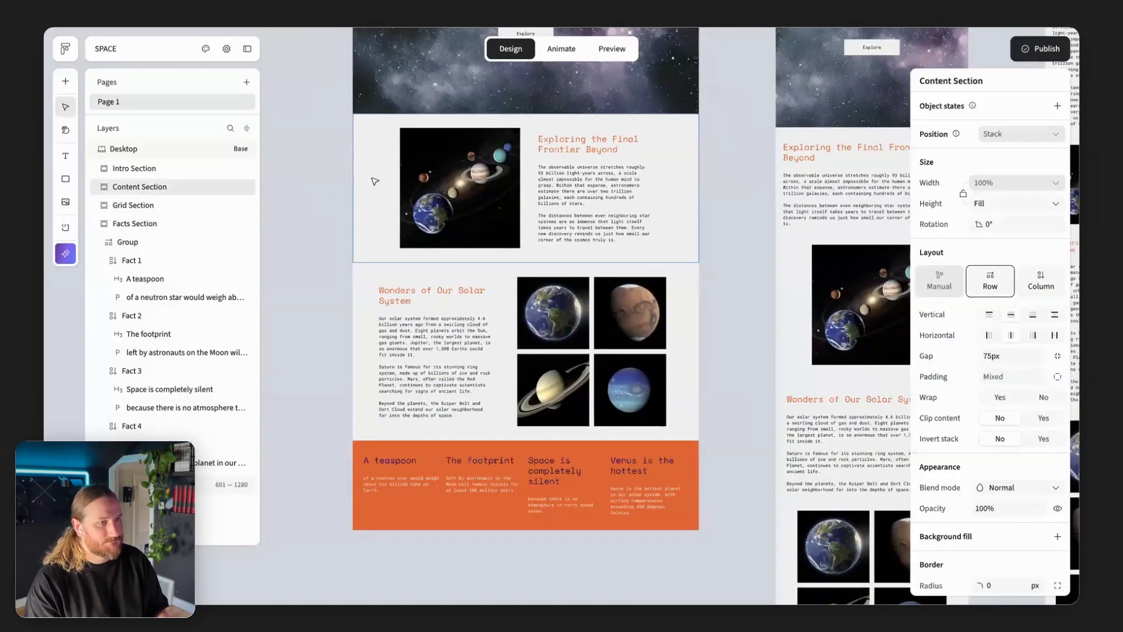
key(ctrl+d)
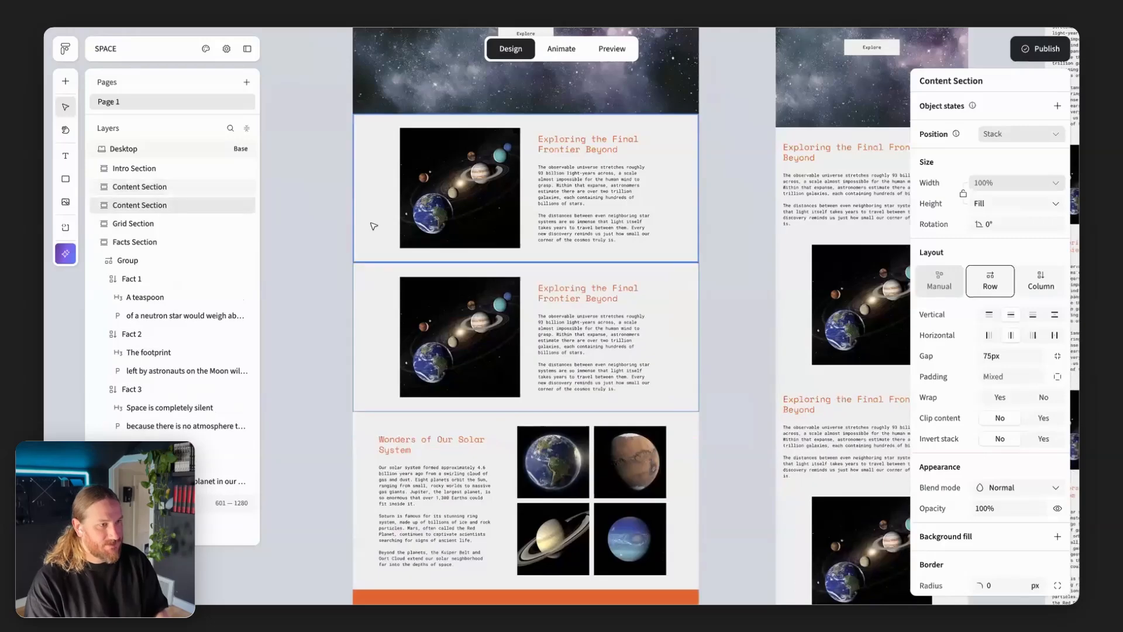
Move the duplicated Content Section below the Facts Section in the desktop layer order
scroll(375, 223, down, 5)
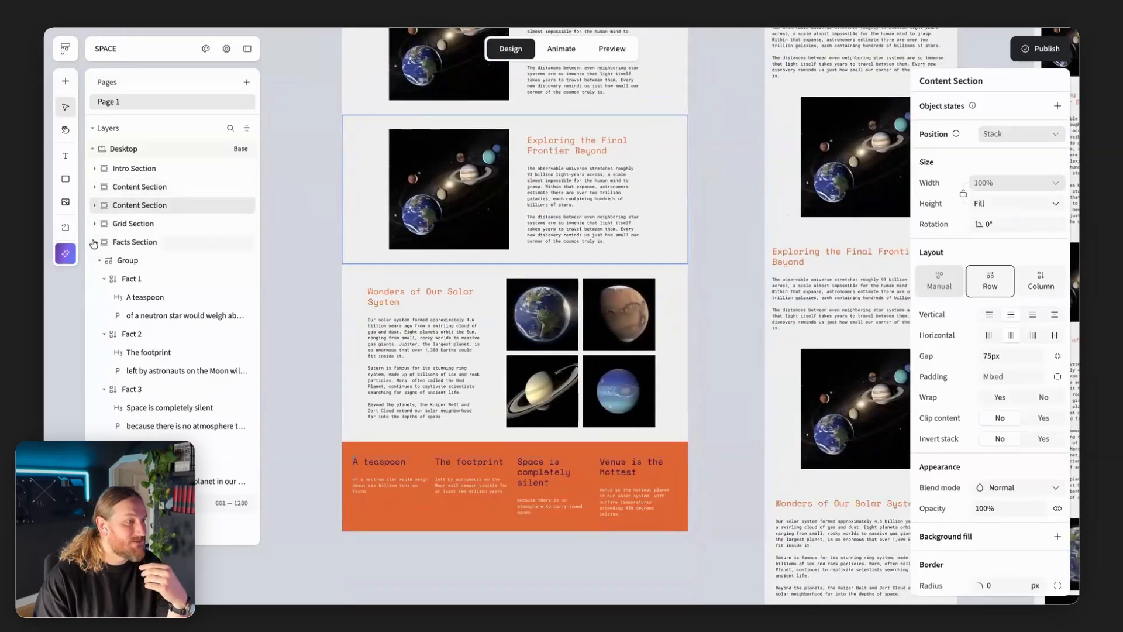
click(94, 242)
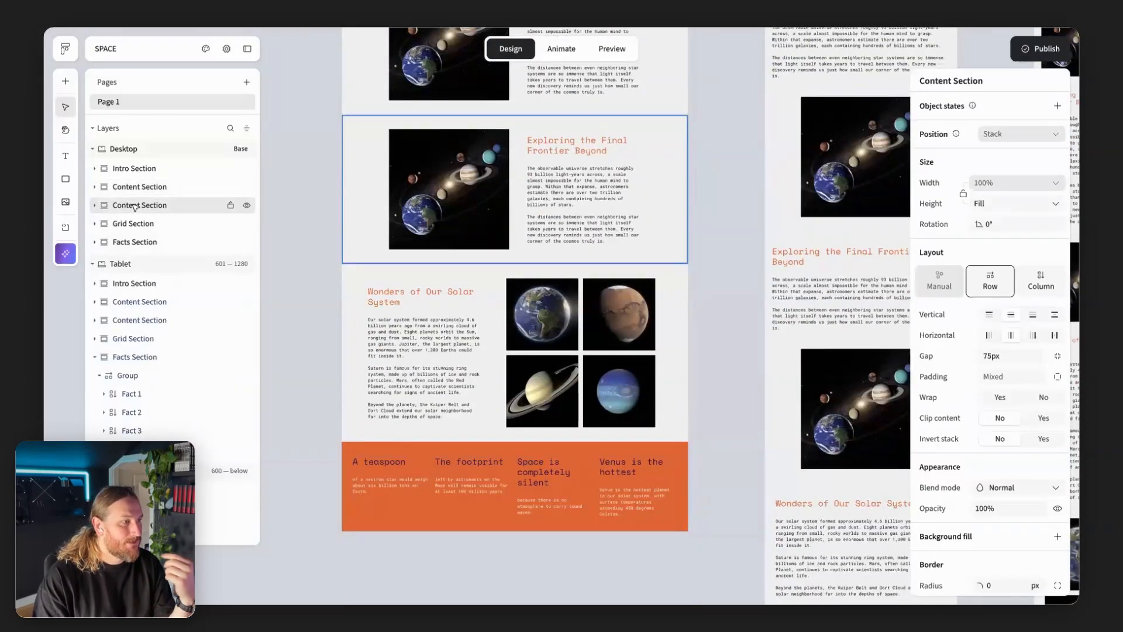
drag(134, 207, 134, 252)
scroll(481, 357, up, 3)
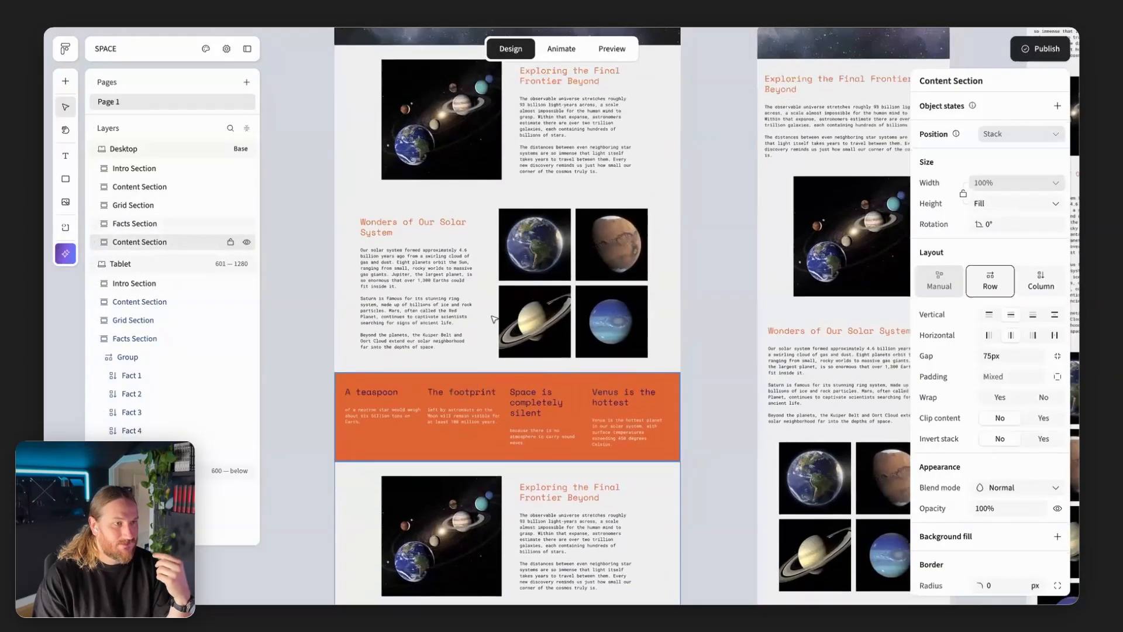
scroll(523, 442, down, 2)
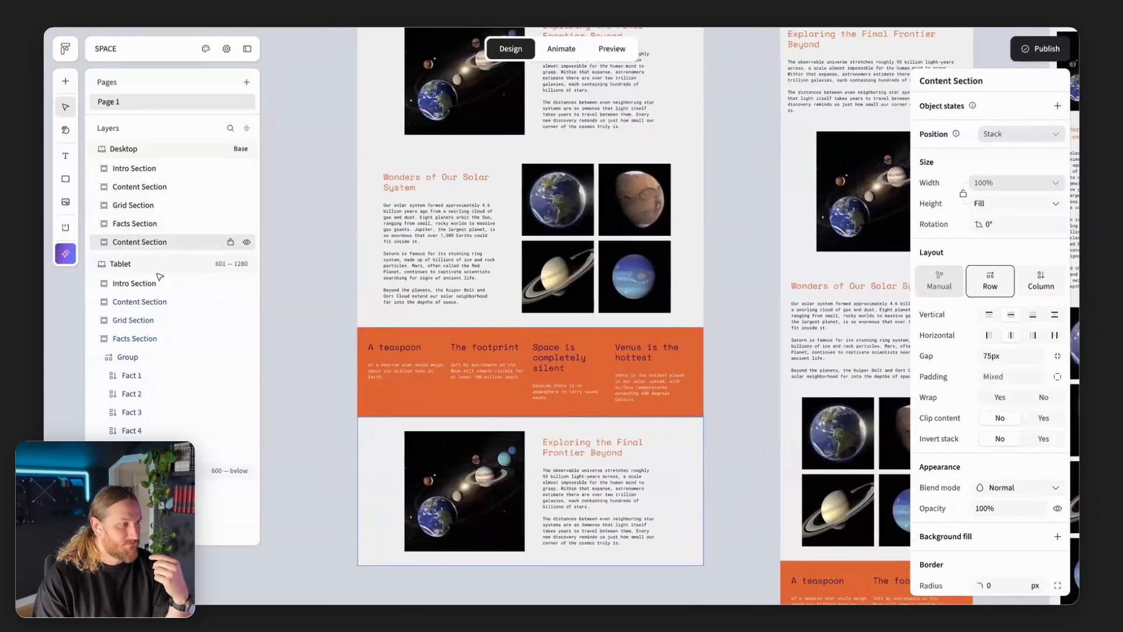
Rename the duplicated section below the Facts Section to "Video Section"
double_click(122, 241)
double_click(122, 241)
text(Video)
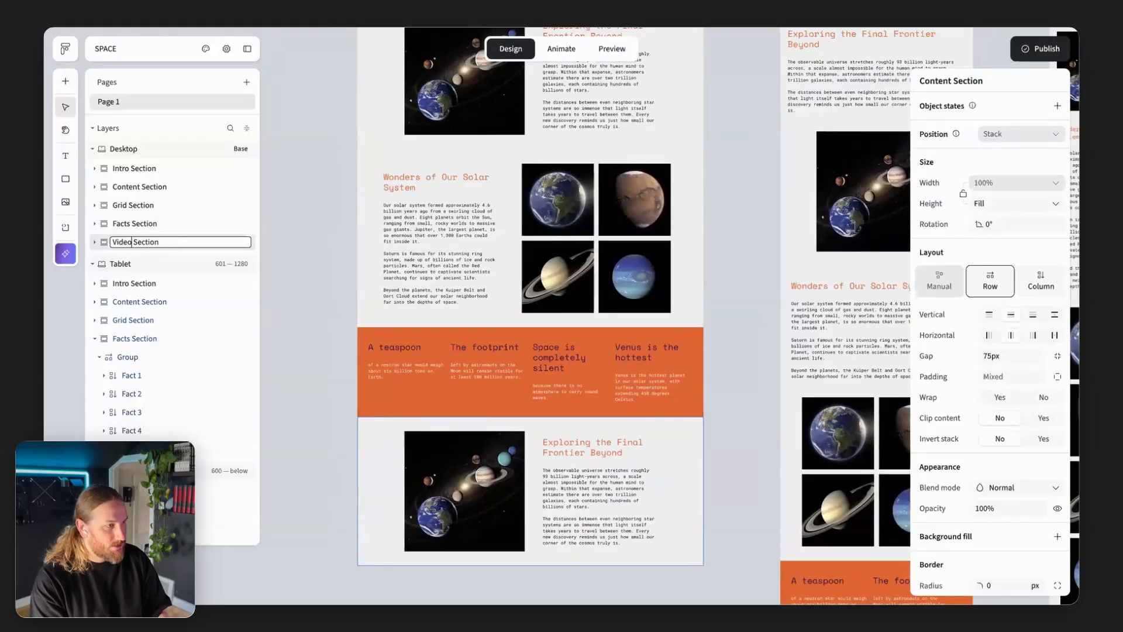
key(Return)
scroll(492, 494, down, 2)
Delete the solar system image and the body paragraph from the desktop Video Section, keeping only its heading
click(491, 495)
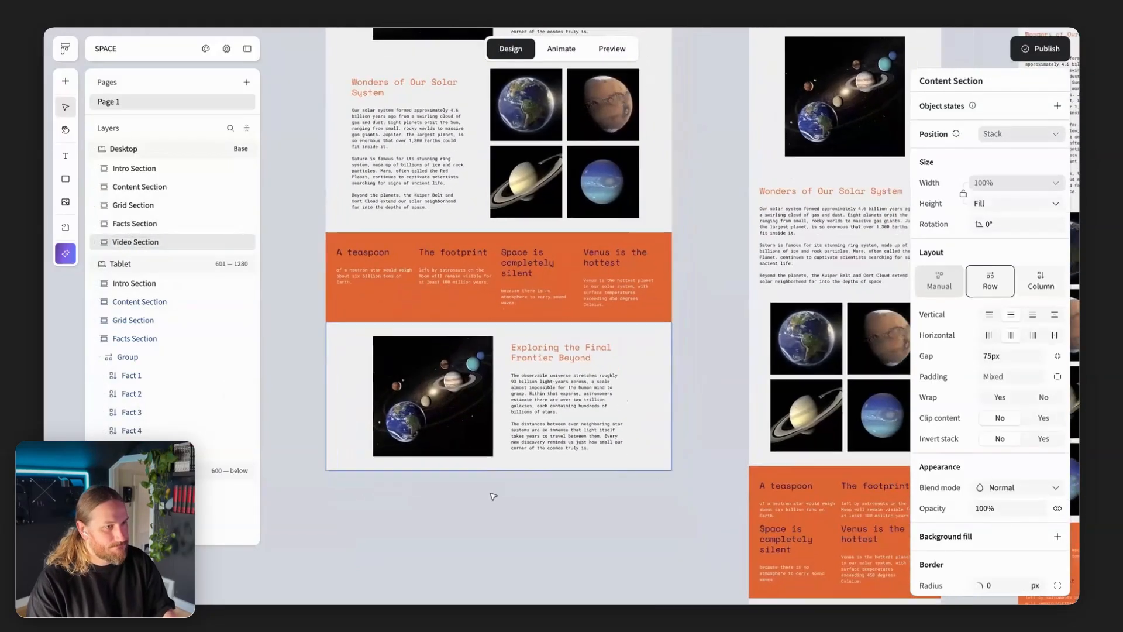
click(486, 375)
scroll(486, 375, up, 3)
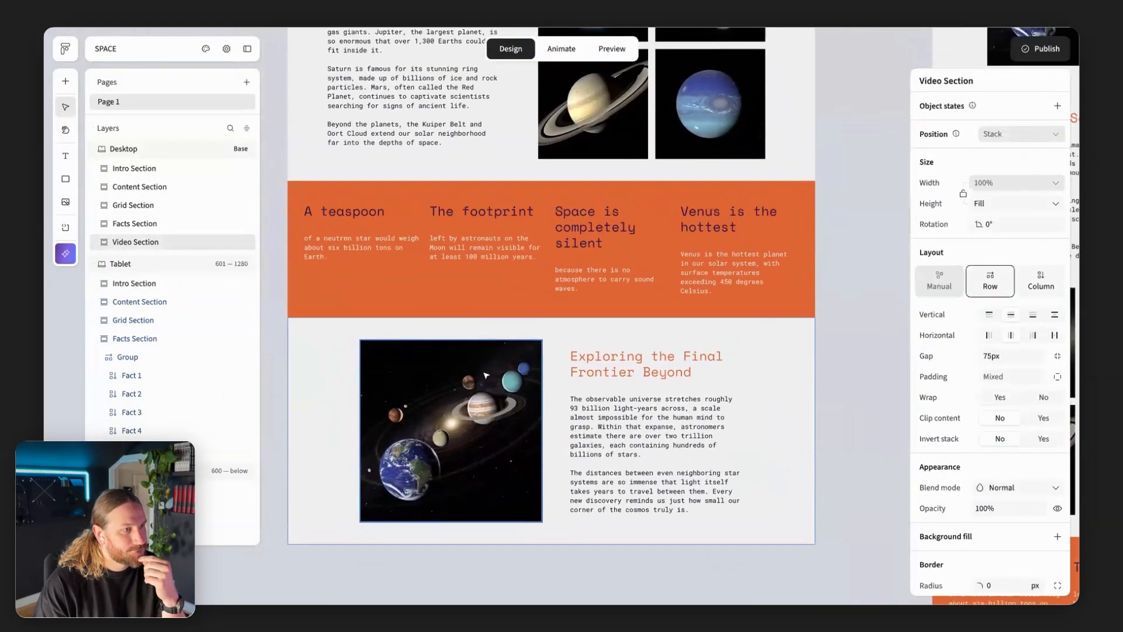
click(476, 416)
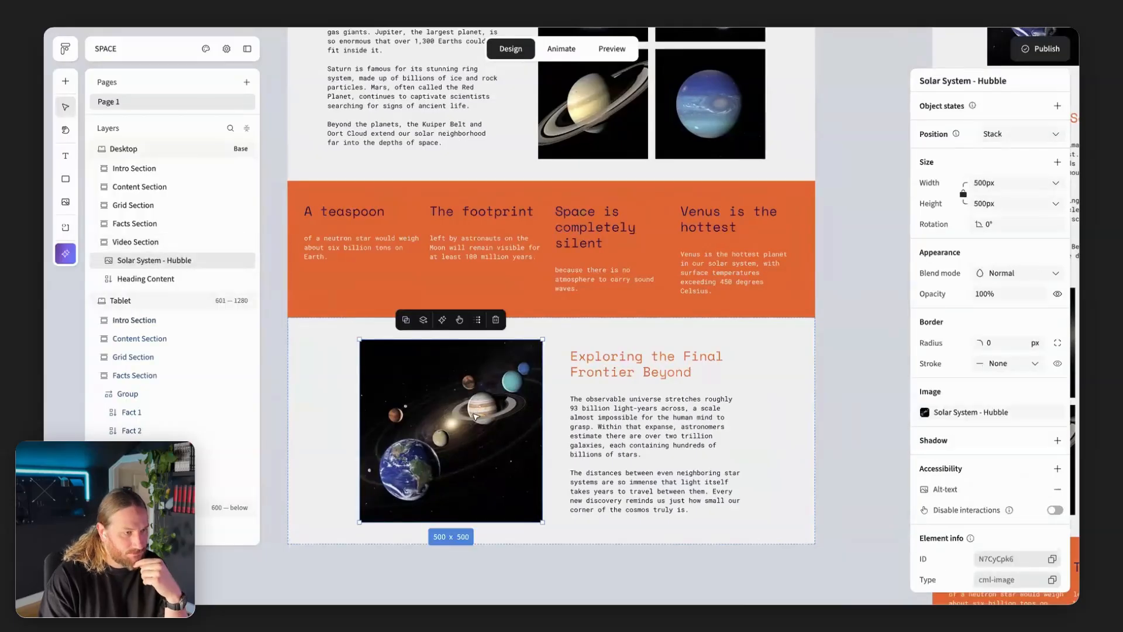
key(Delete)
click(497, 424)
click(509, 428)
click(511, 429)
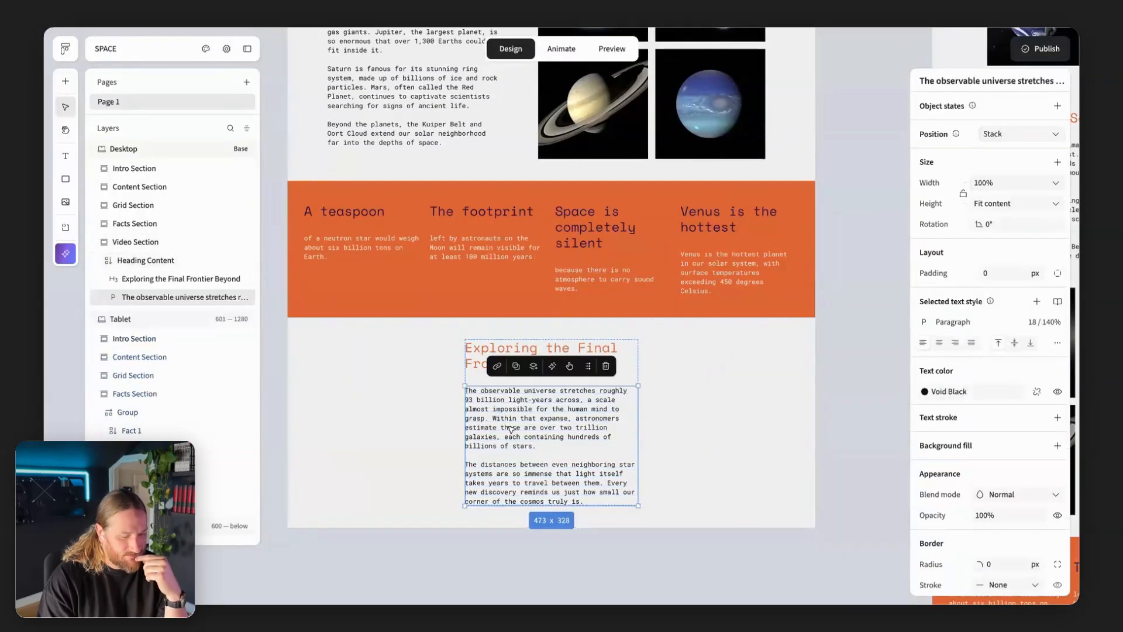
key(Delete)
With the Video Section's Heading Content selected, prompt Flex AI to "Draft a quick heading about the never ending vastness of space."
click(523, 356)
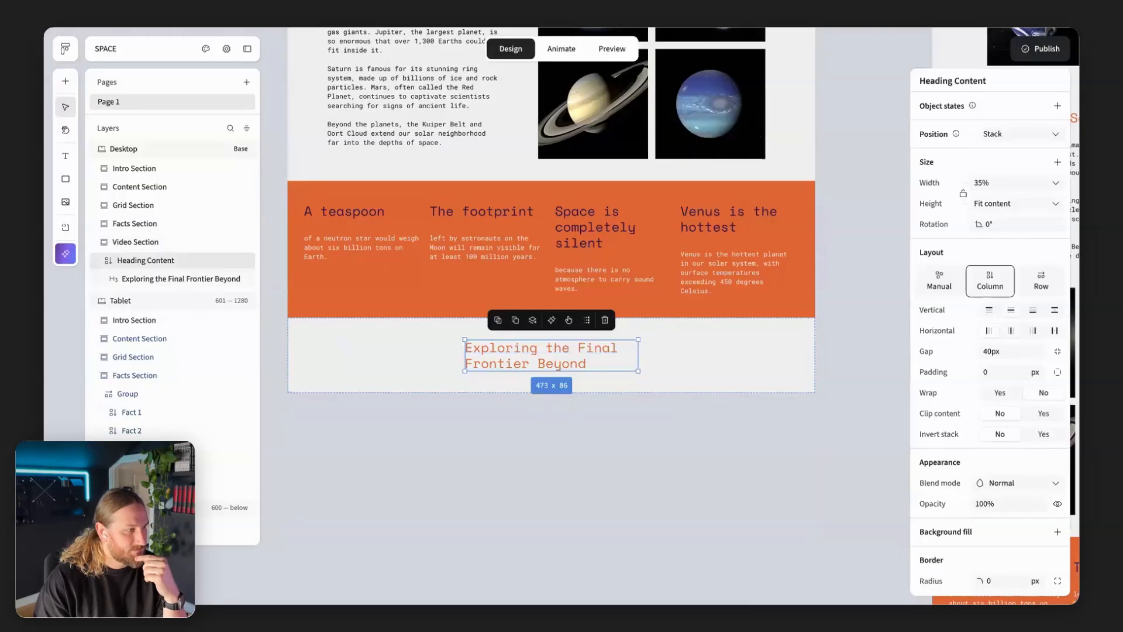
click(66, 253)
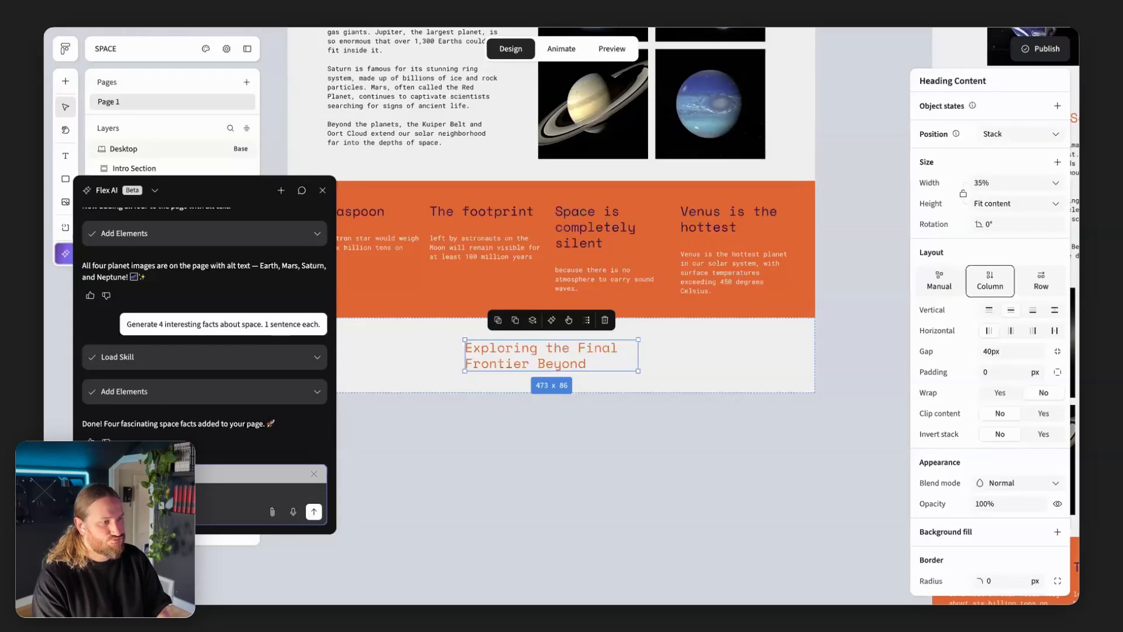
text(verendingness)
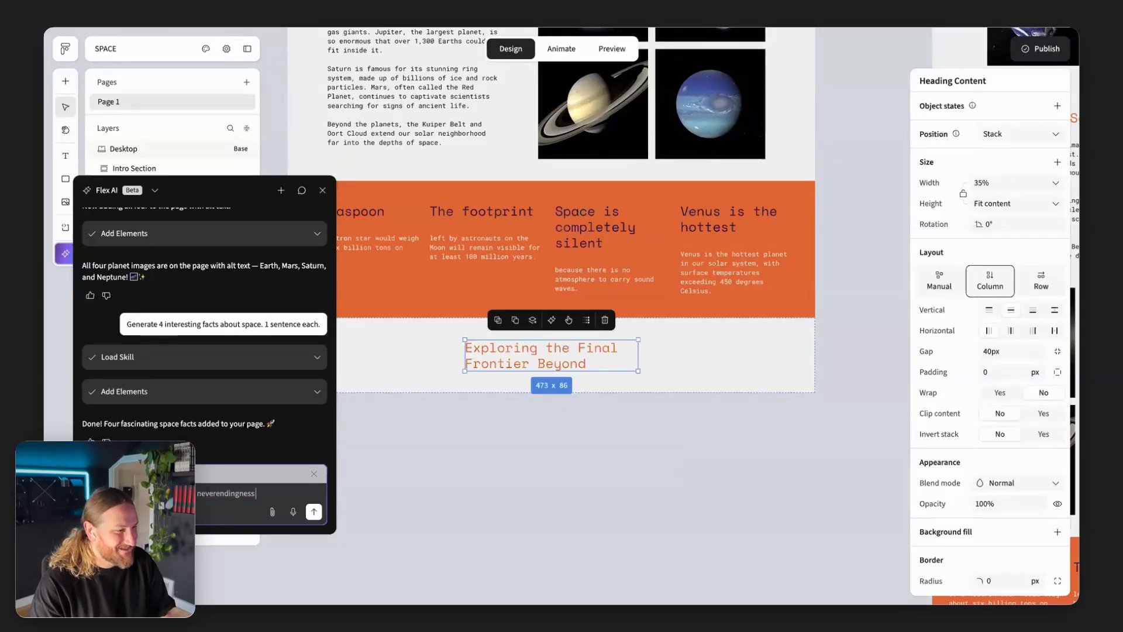
click(214, 494)
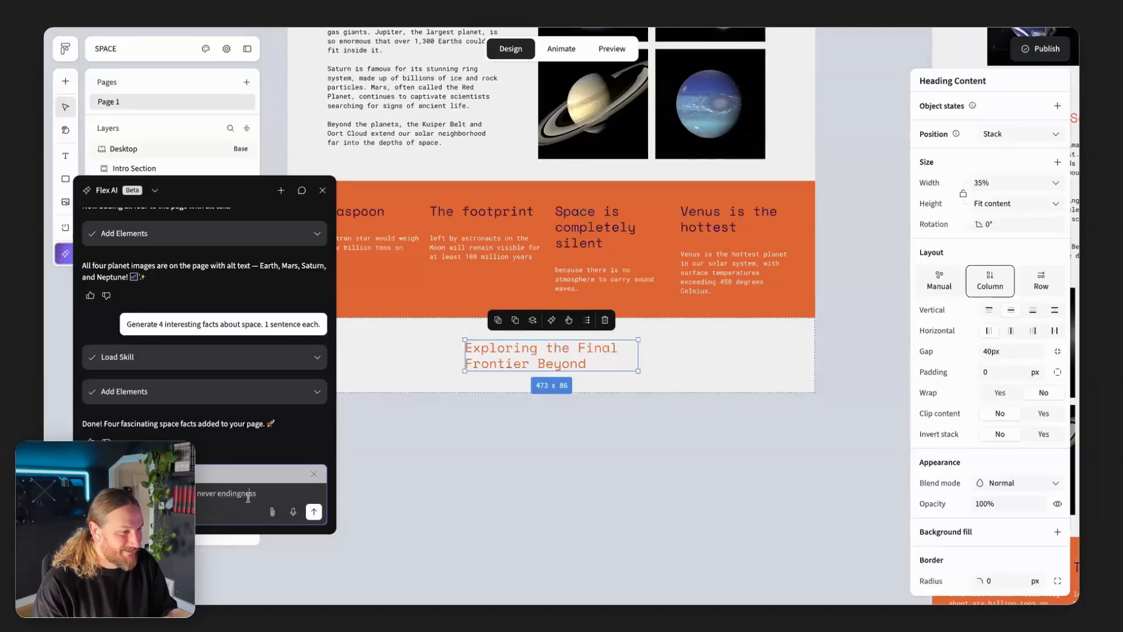
double_click(248, 494)
text(ending)
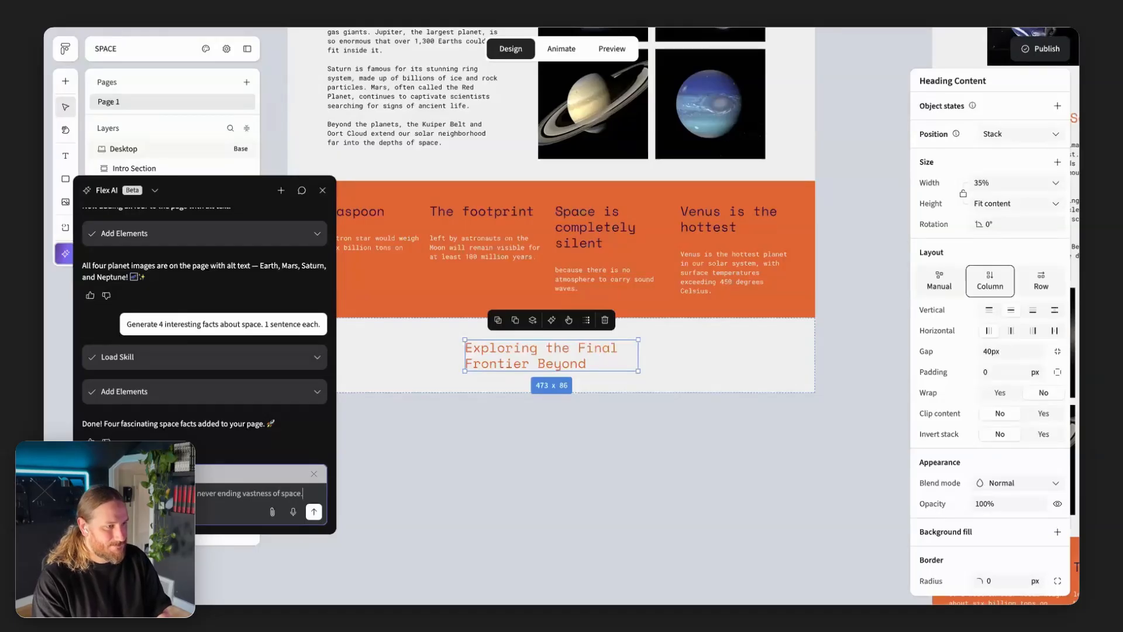
key(Return)
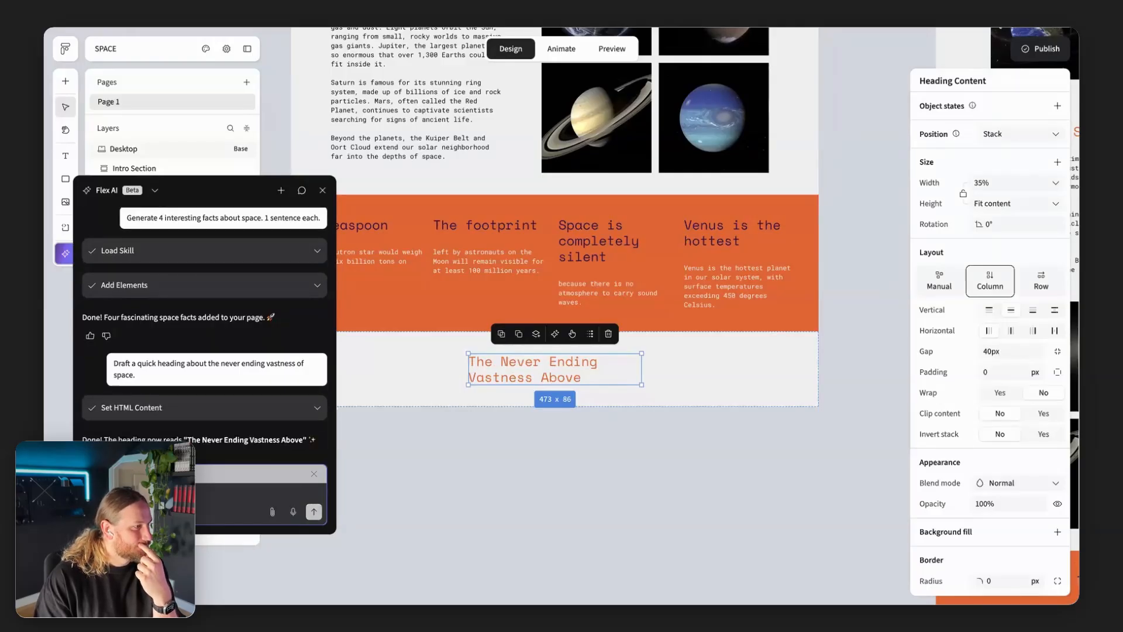
scroll(509, 456, down, 3)
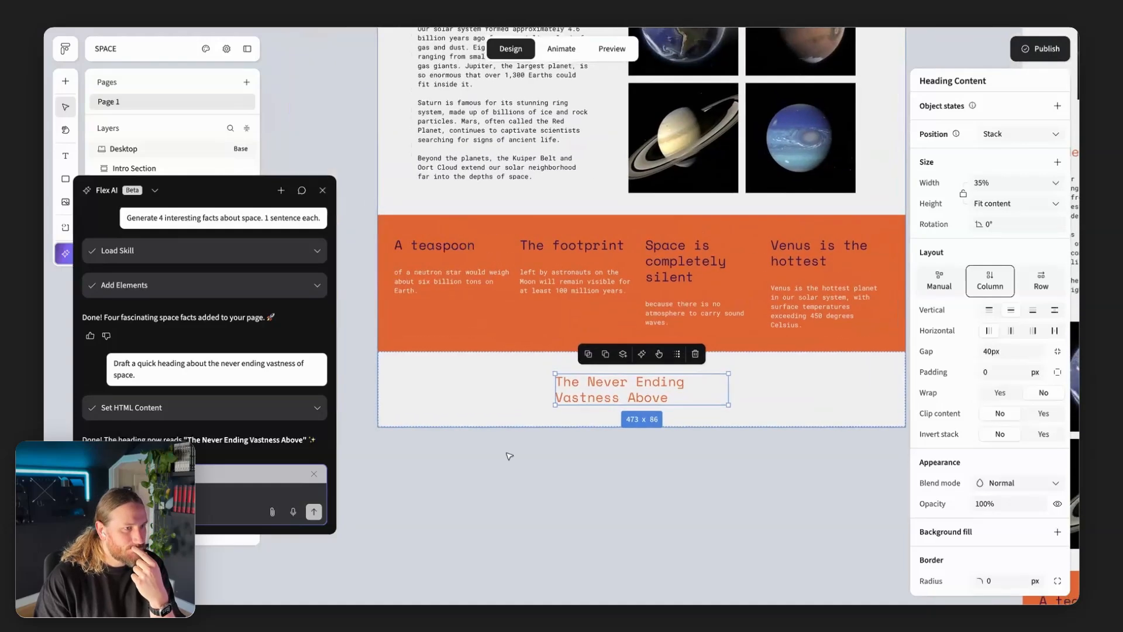
scroll(500, 510, down, 1)
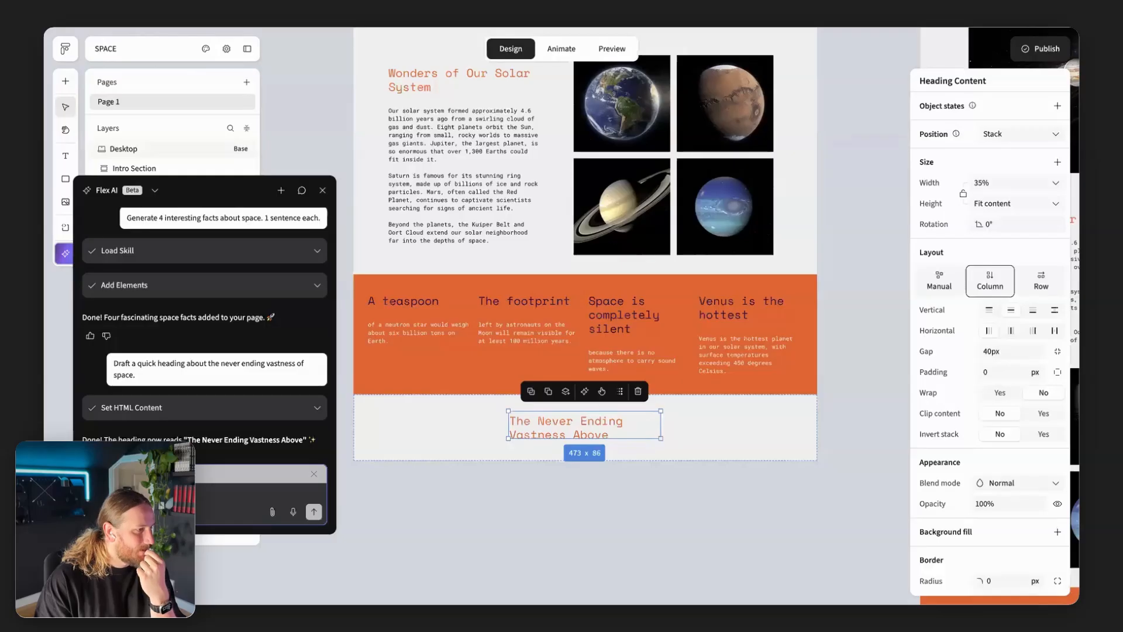
Try a right padding of 100 px on the desktop Facts Section
scroll(393, 340, up, 5)
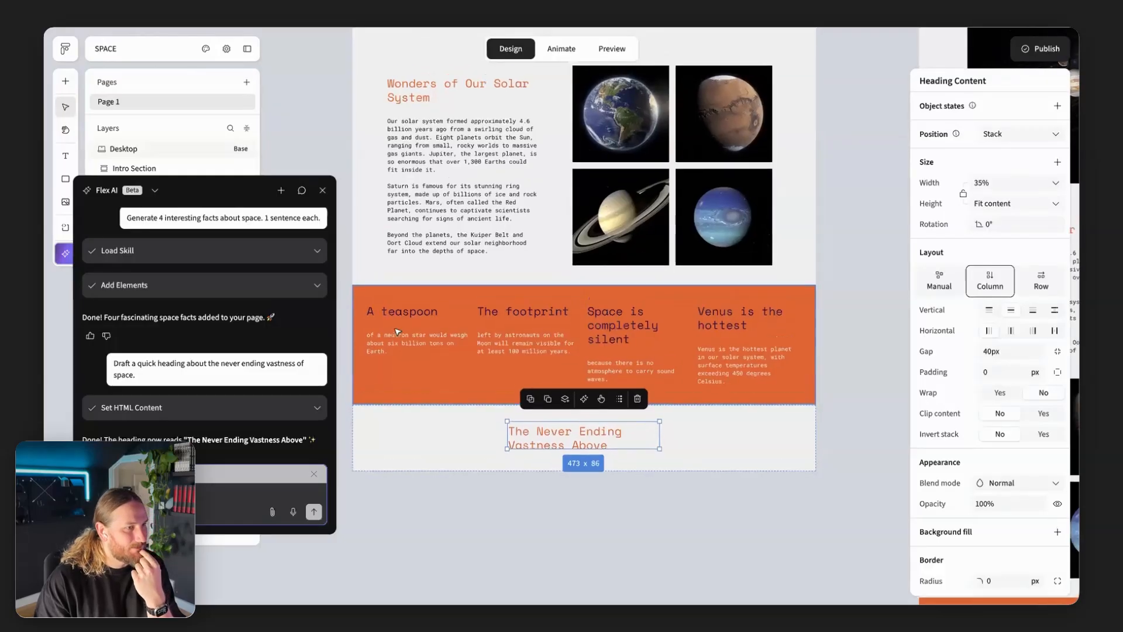
scroll(393, 339, up, 3)
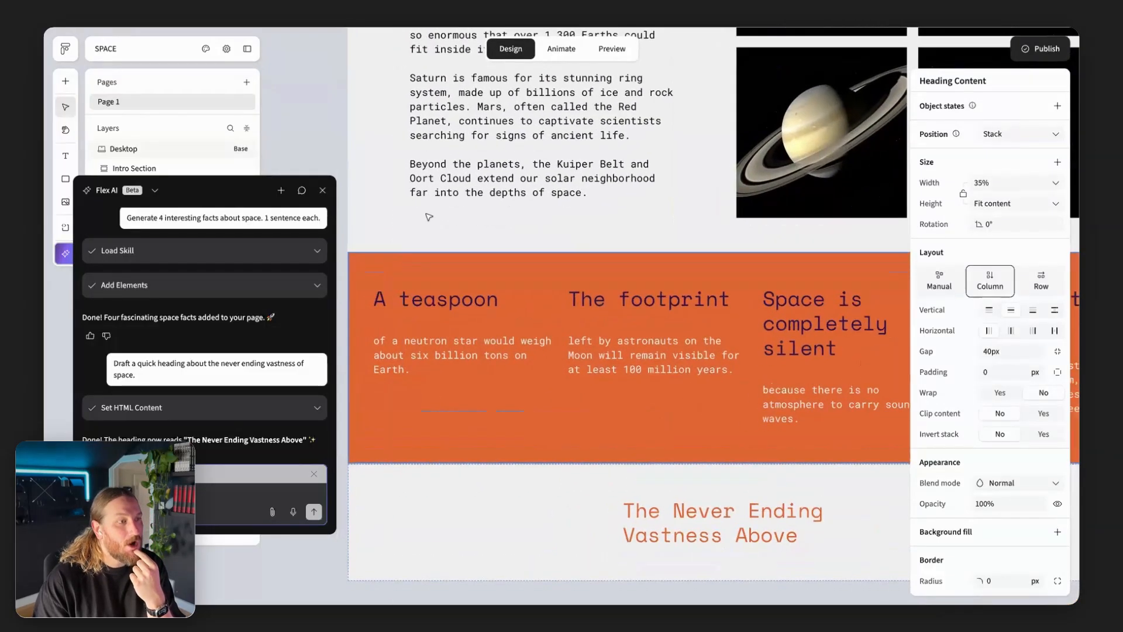
click(410, 436)
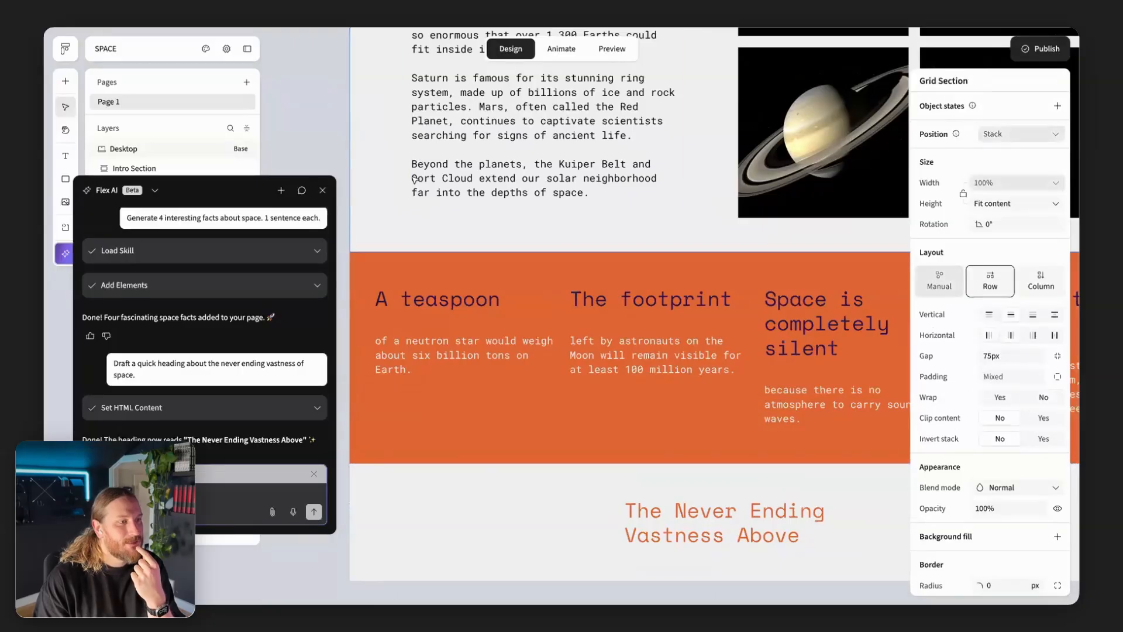
scroll(410, 436, down, 2)
click(409, 383)
scroll(396, 387, down, 2)
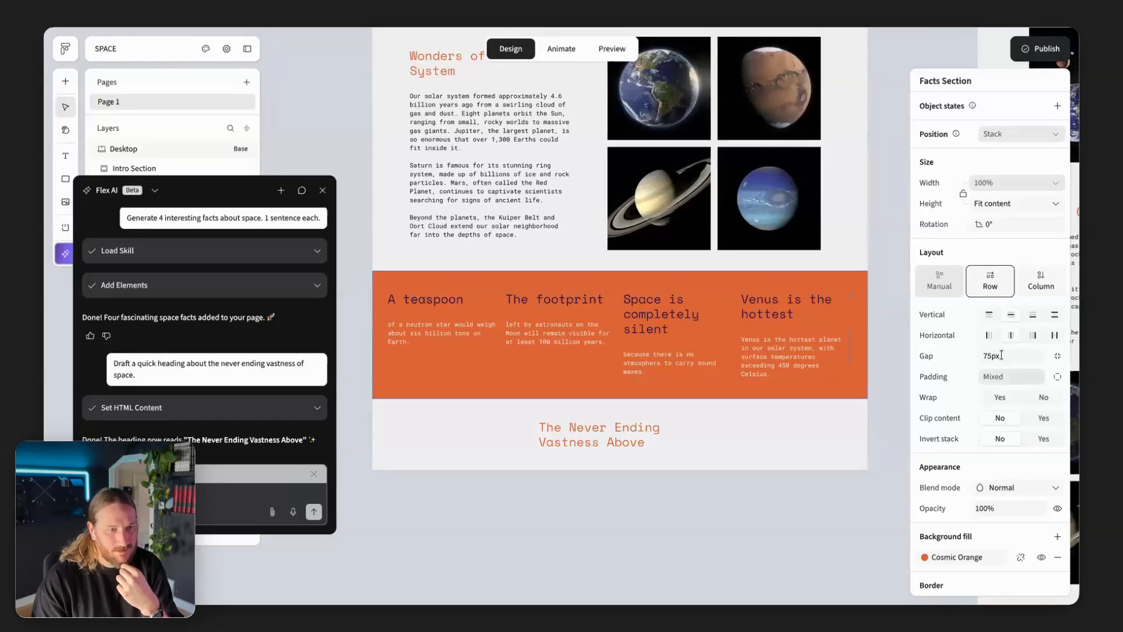
click(1058, 376)
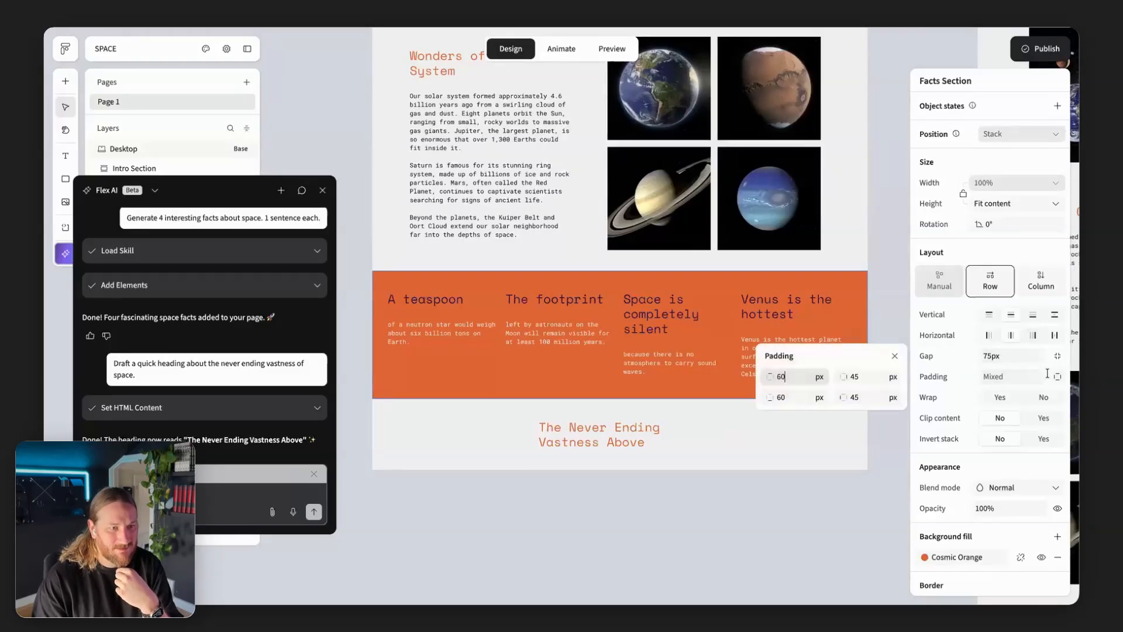
click(865, 377)
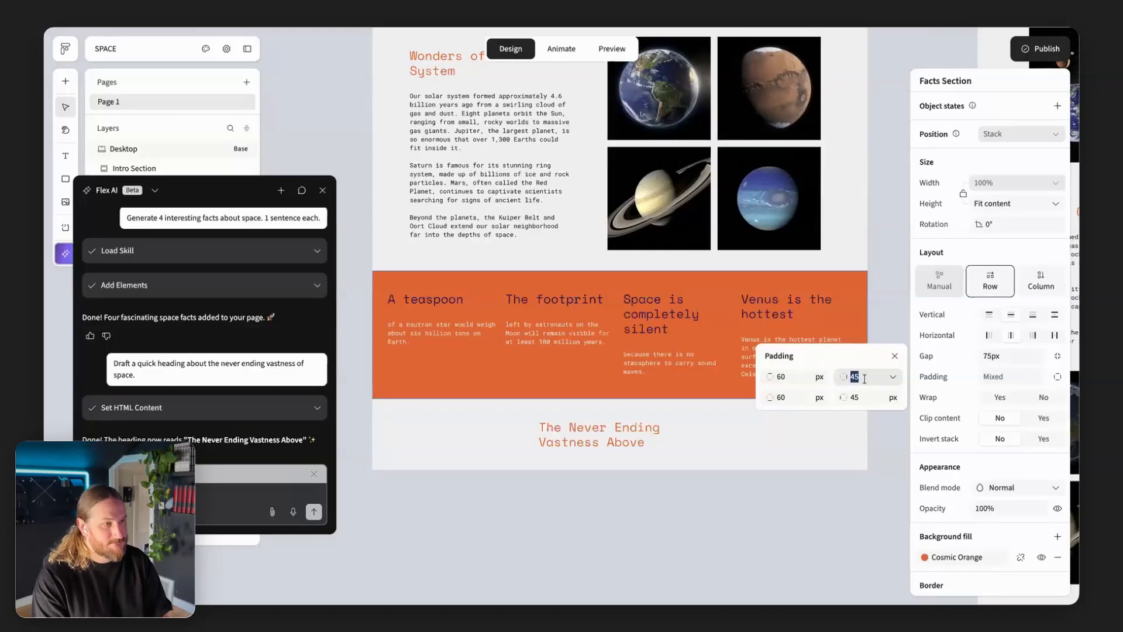
text(100)
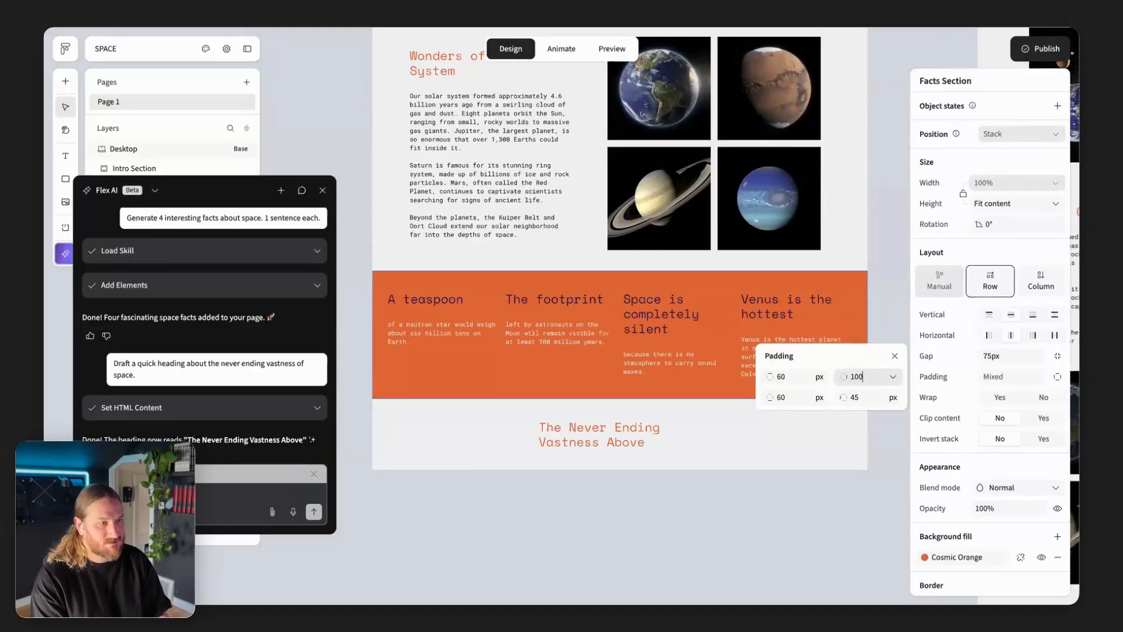
key(Return)
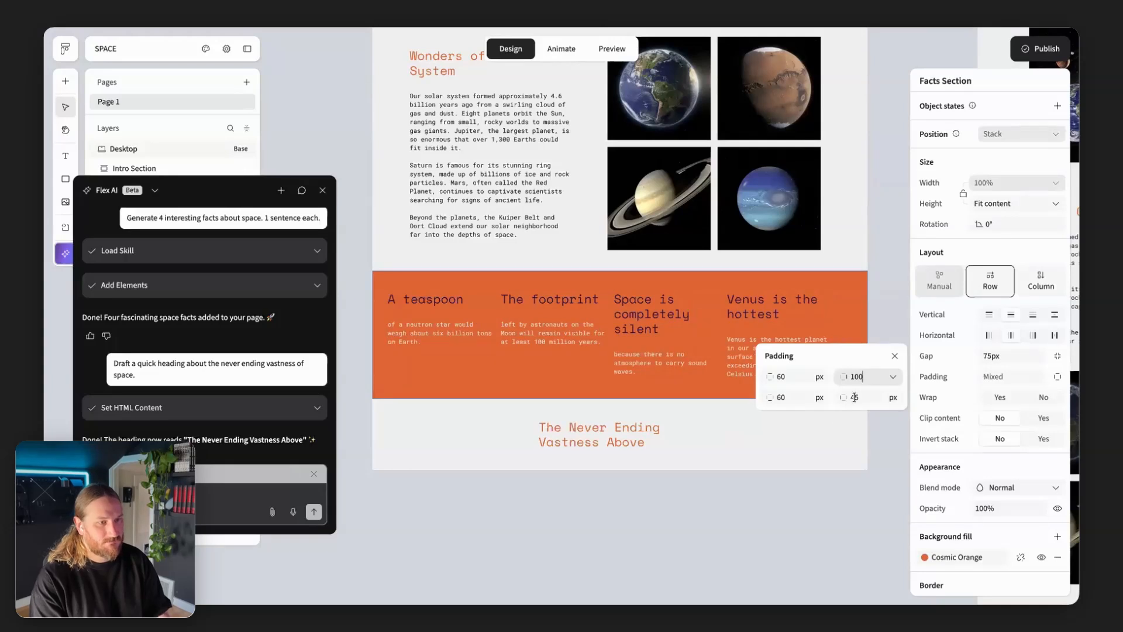
Undo the Facts Section's right padding change and the AI-written heading in the Video Section
scroll(752, 499, up, 1)
click(752, 499)
key(ctrl+z)
key(ctrl+z)
Try the 100 px right padding on the Facts Section once more and undo it
click(394, 382)
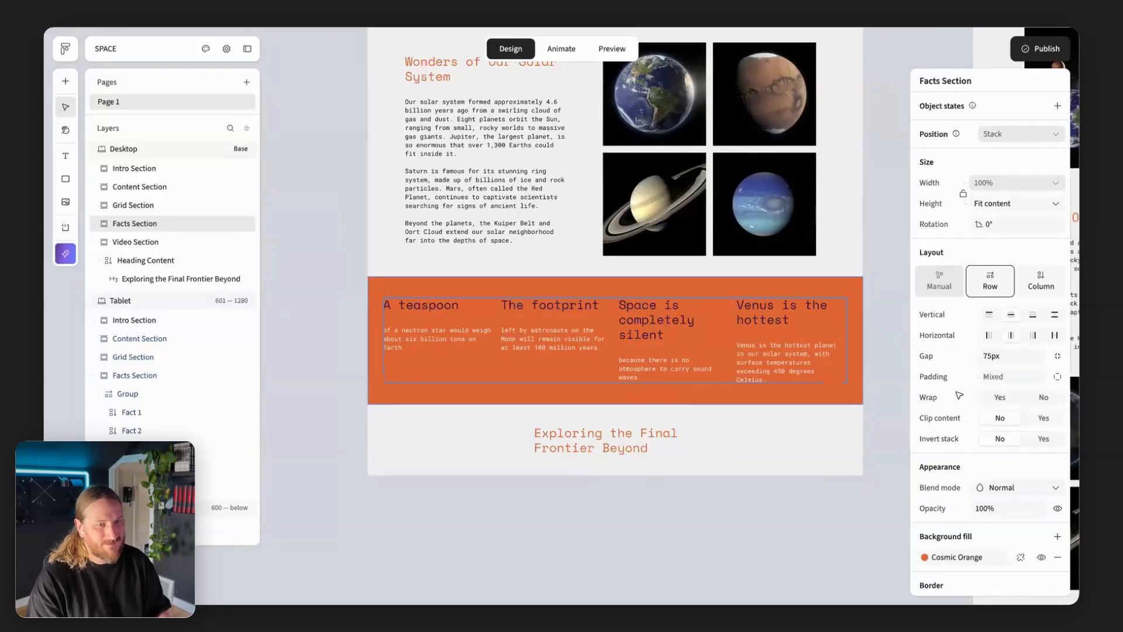
click(1058, 376)
click(857, 377)
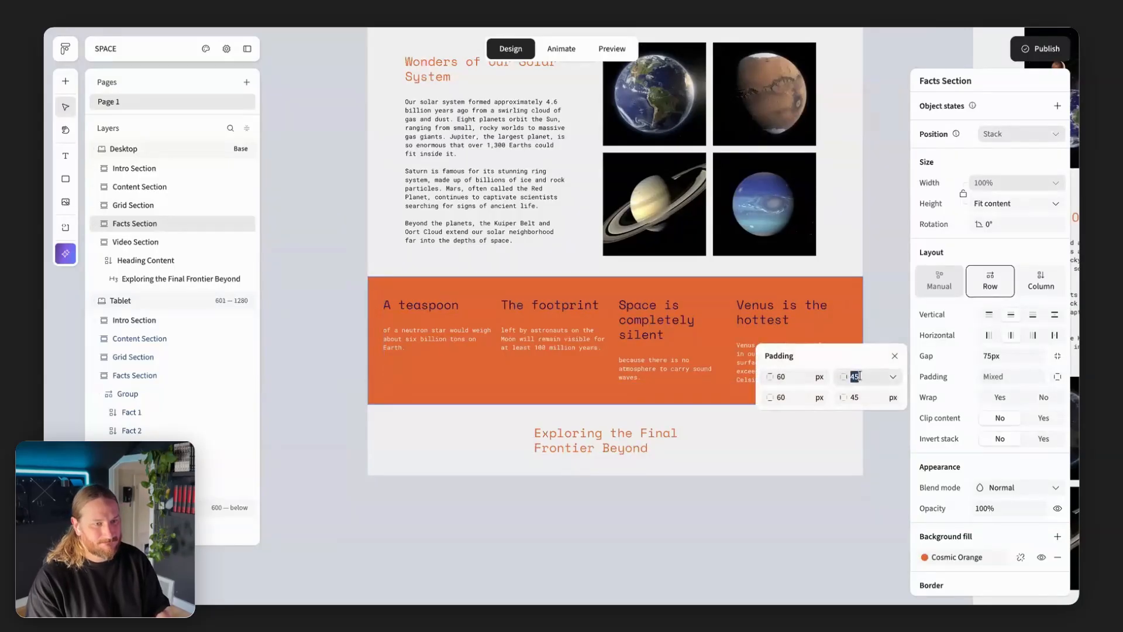
text(100)
key(Return)
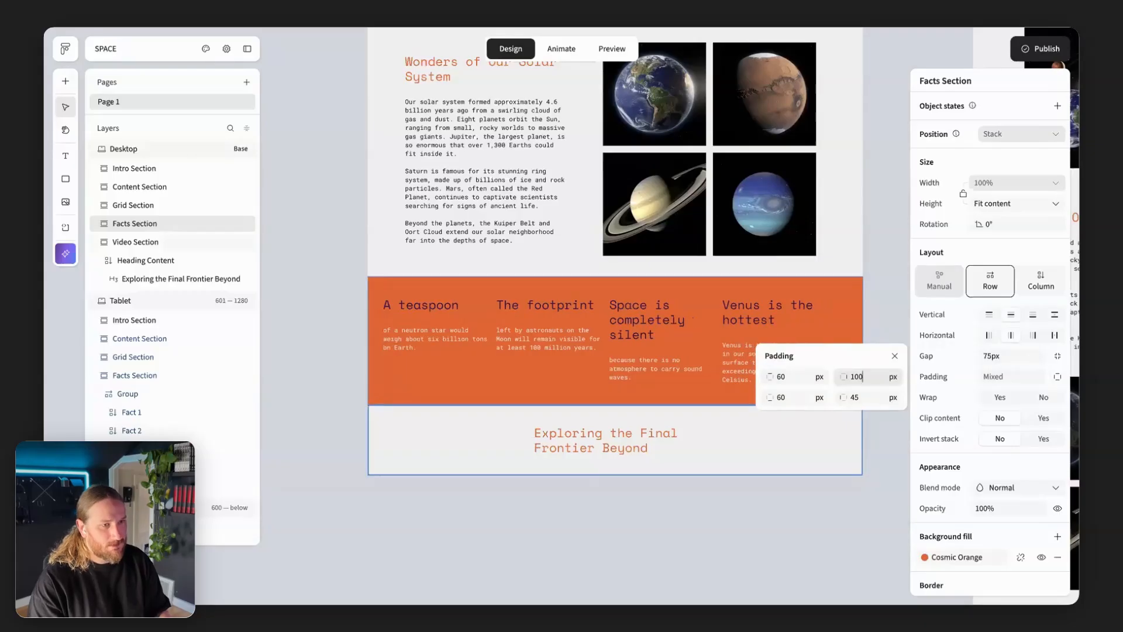
key(ctrl+z)
Try widths of 70% and 80% for the group holding the four facts in the desktop Facts Section
click(500, 368)
click(505, 367)
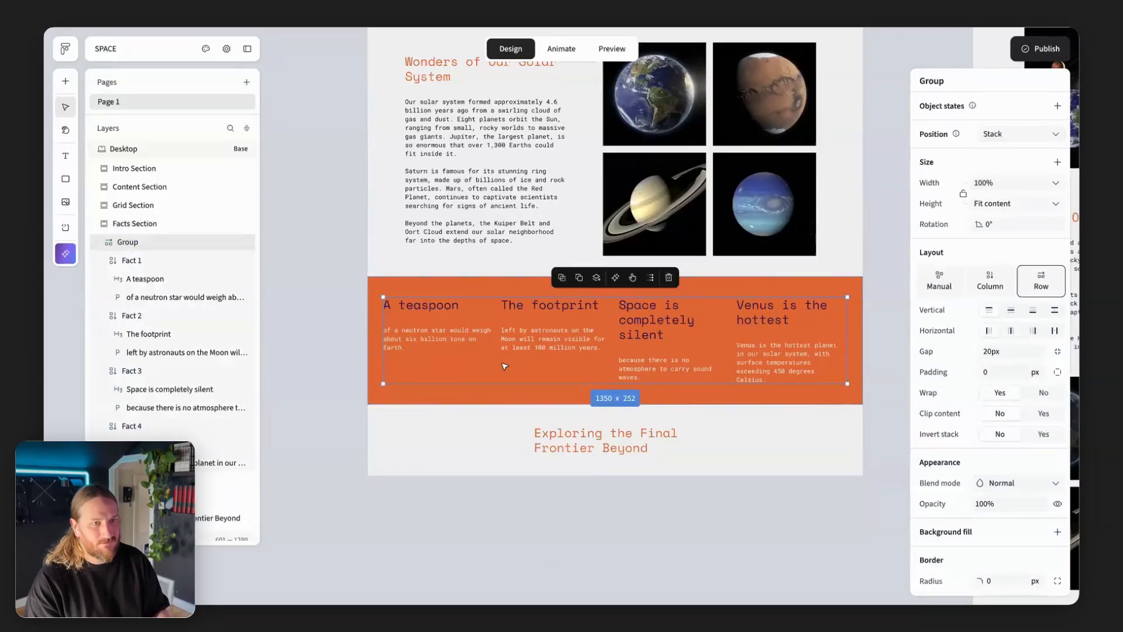
scroll(446, 458, down, 1)
scroll(447, 459, right, 1)
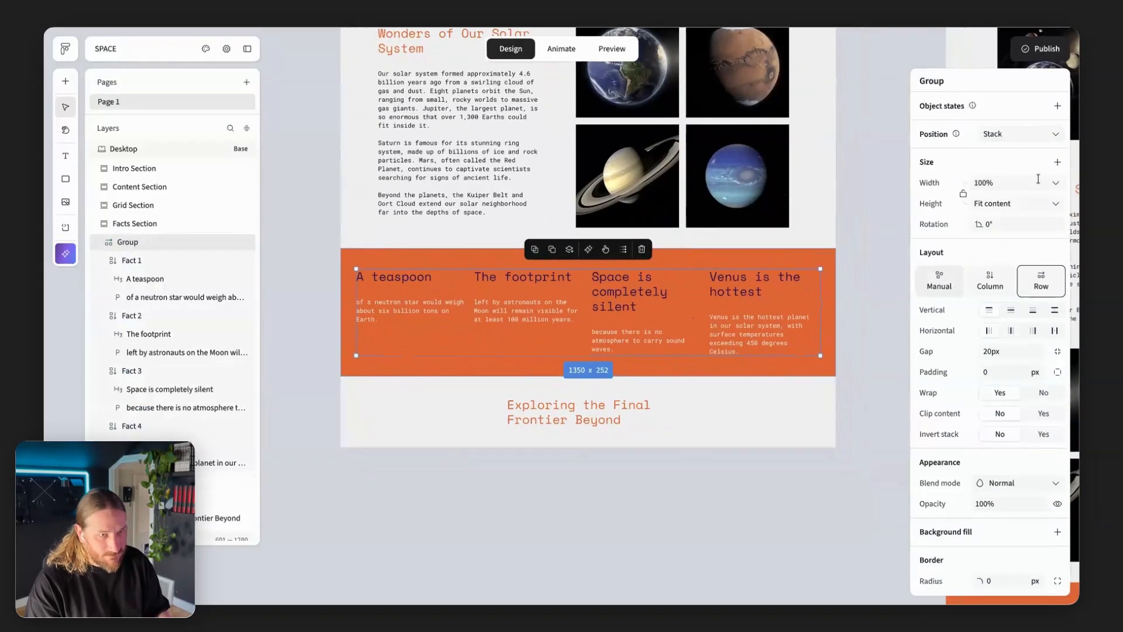
click(979, 183)
text(70)
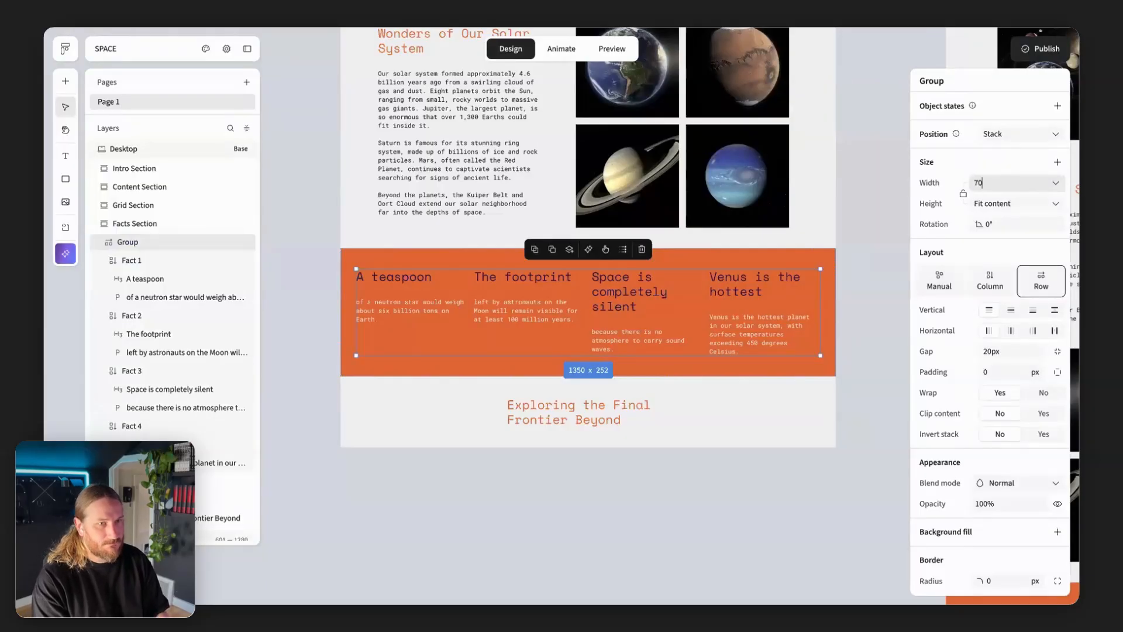
click(979, 182)
text(80)
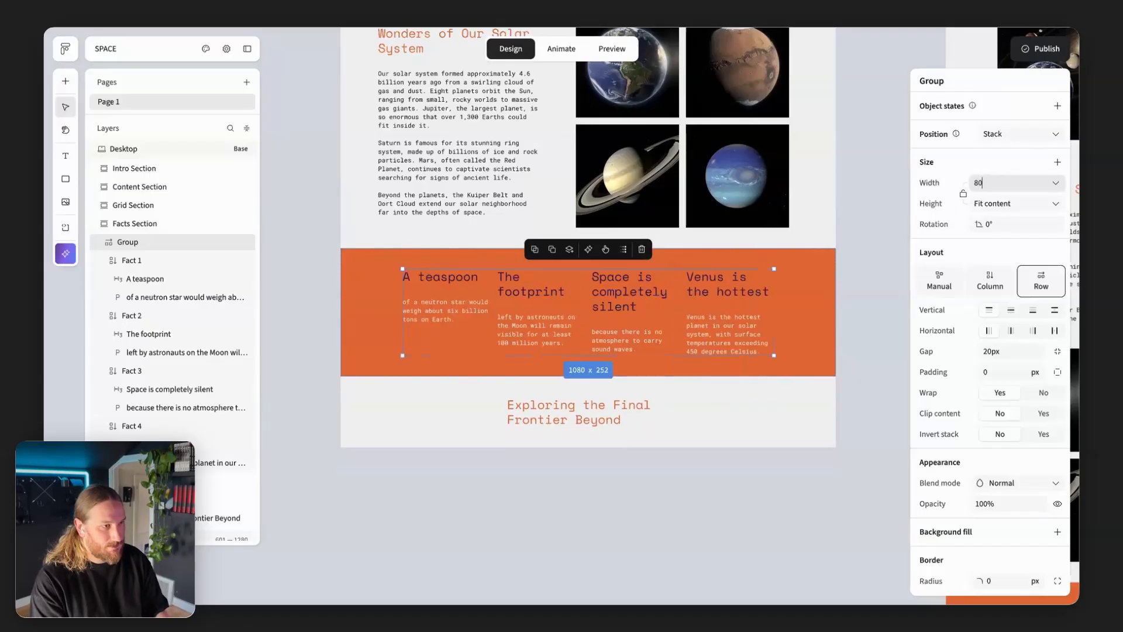
Set the width of the group of four facts to 90%
key(BackSpace)
key(BackSpace)
text(90)
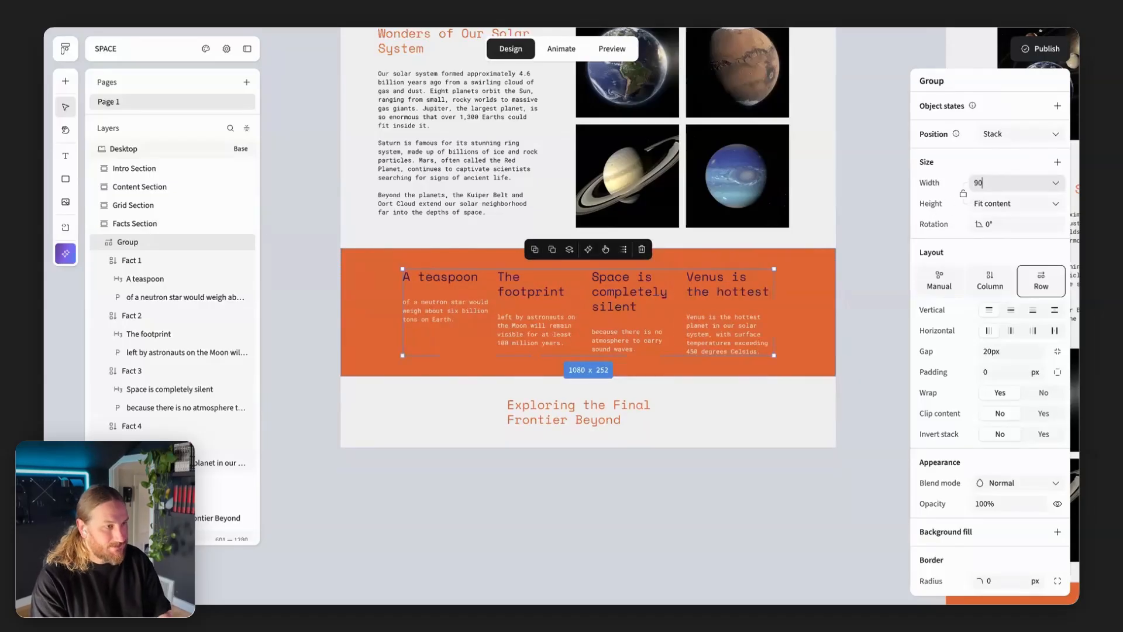
click(490, 499)
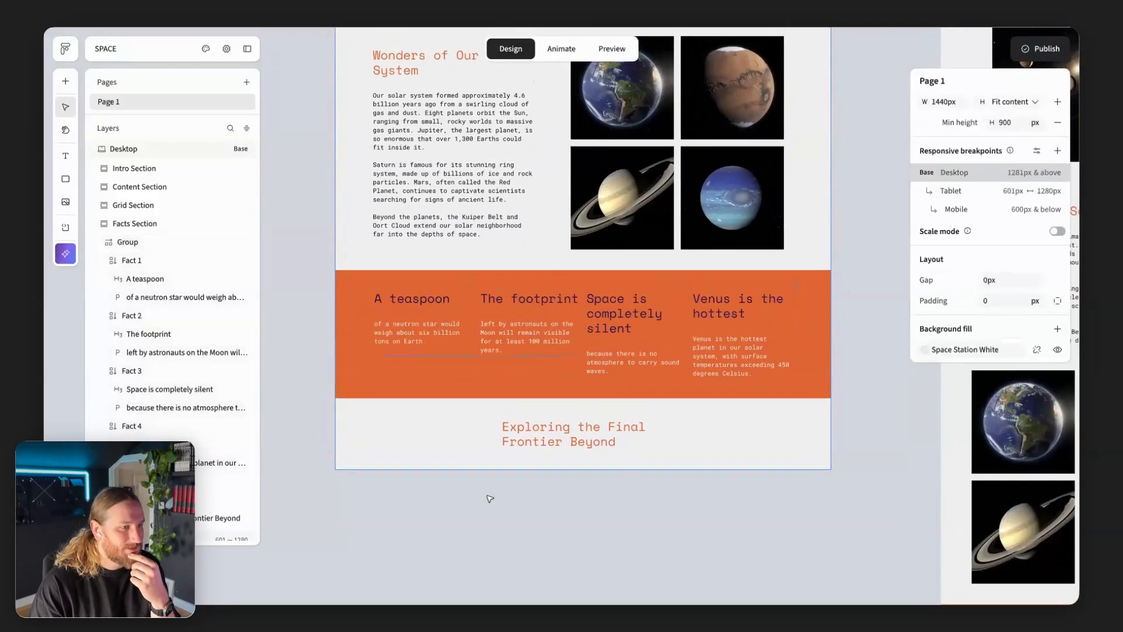
scroll(546, 355, up, 1)
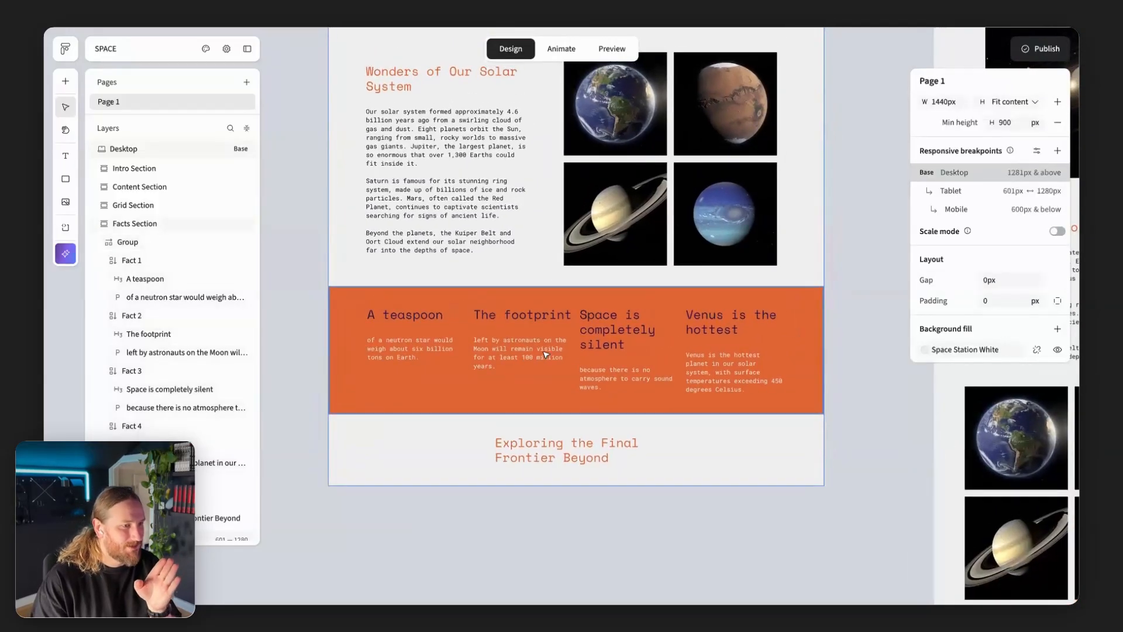
click(545, 354)
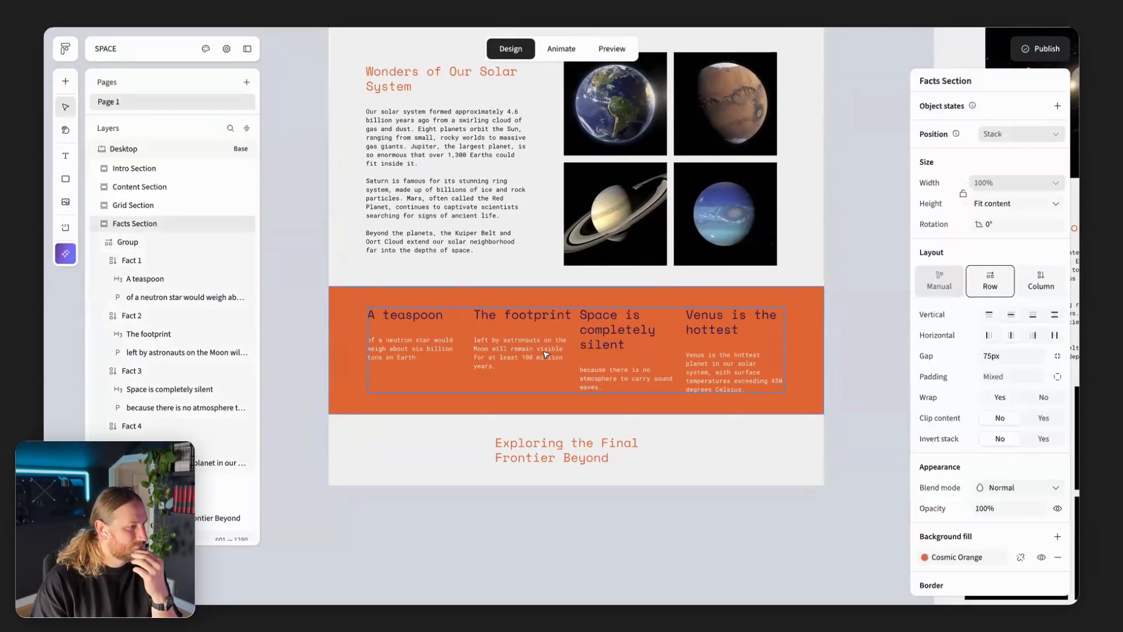
click(470, 489)
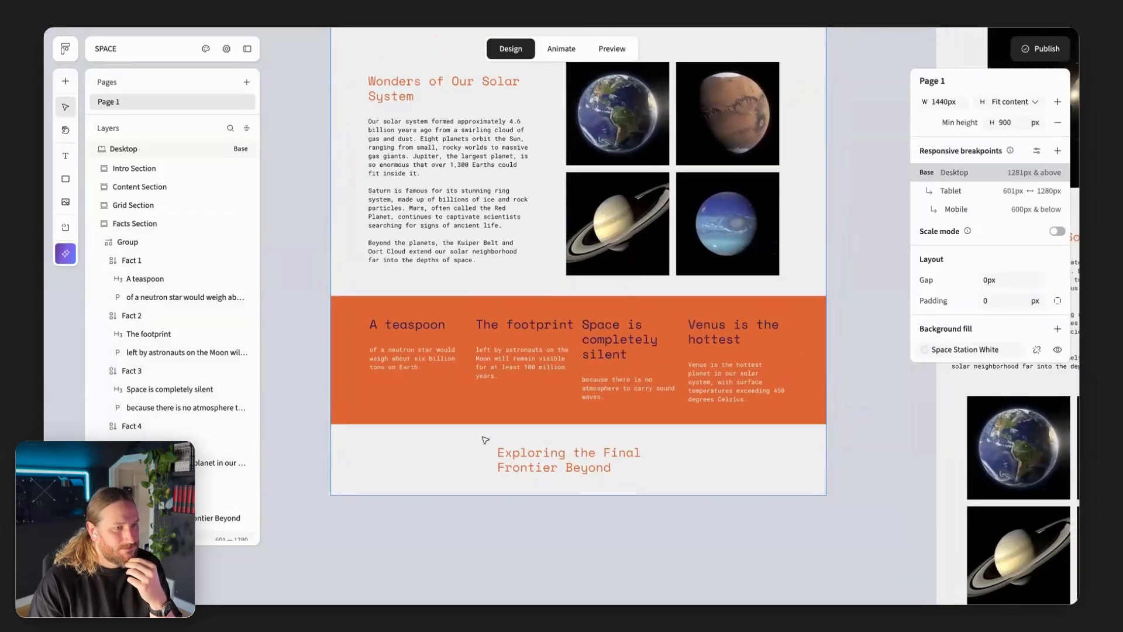
scroll(485, 440, down, 1)
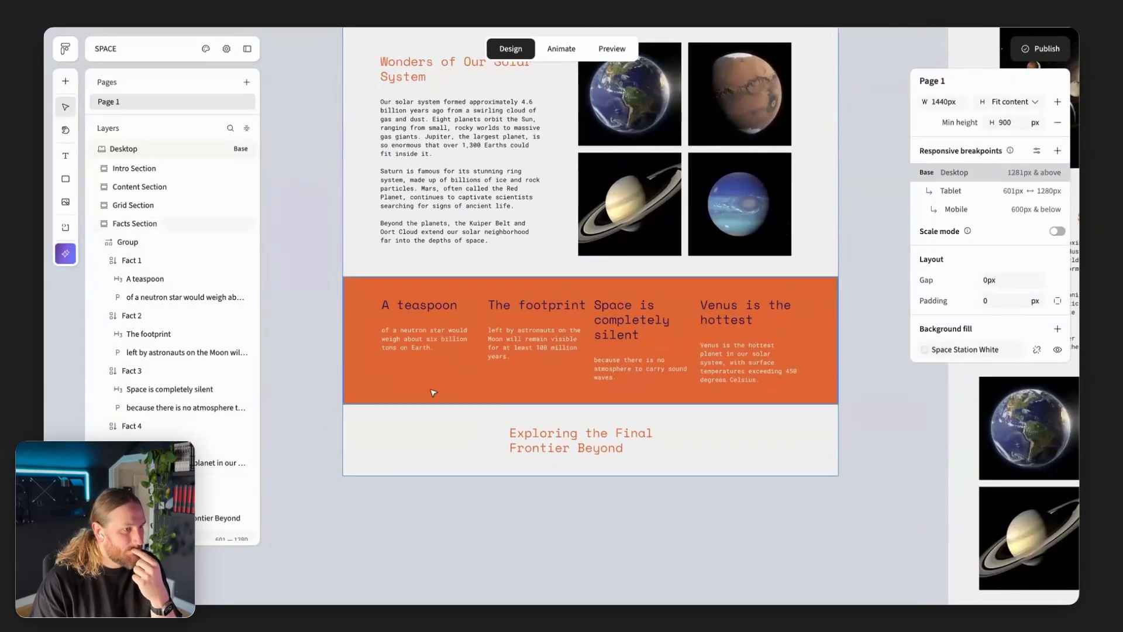
click(433, 392)
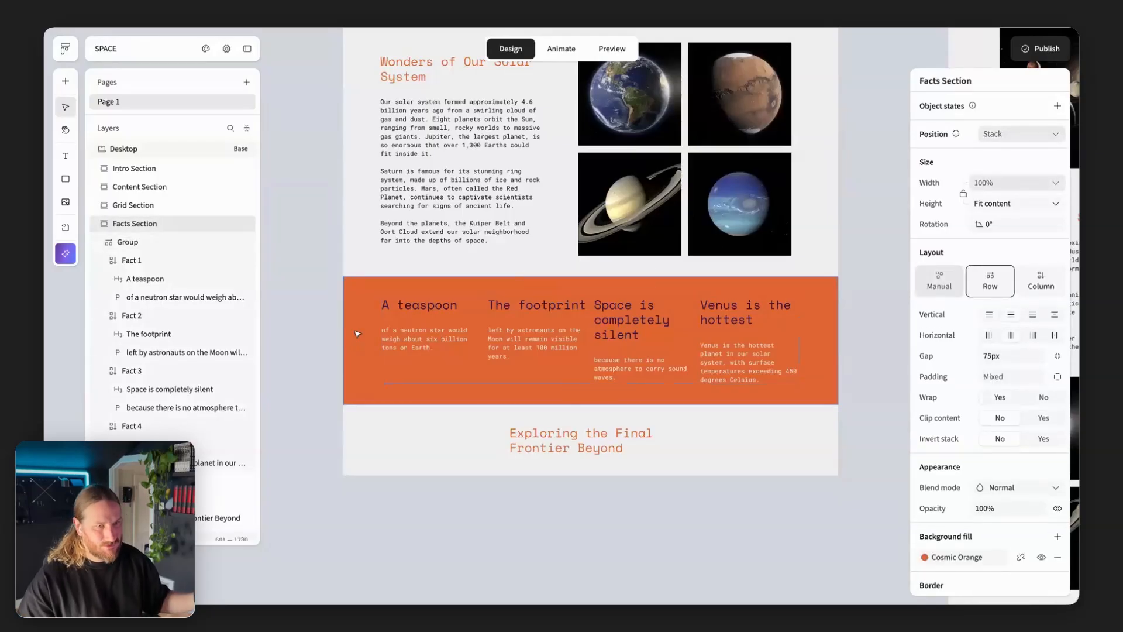
Select the Facts Section's group of four facts and apply a 90% width to it again
click(485, 334)
key(8)
key(7)
key(0)
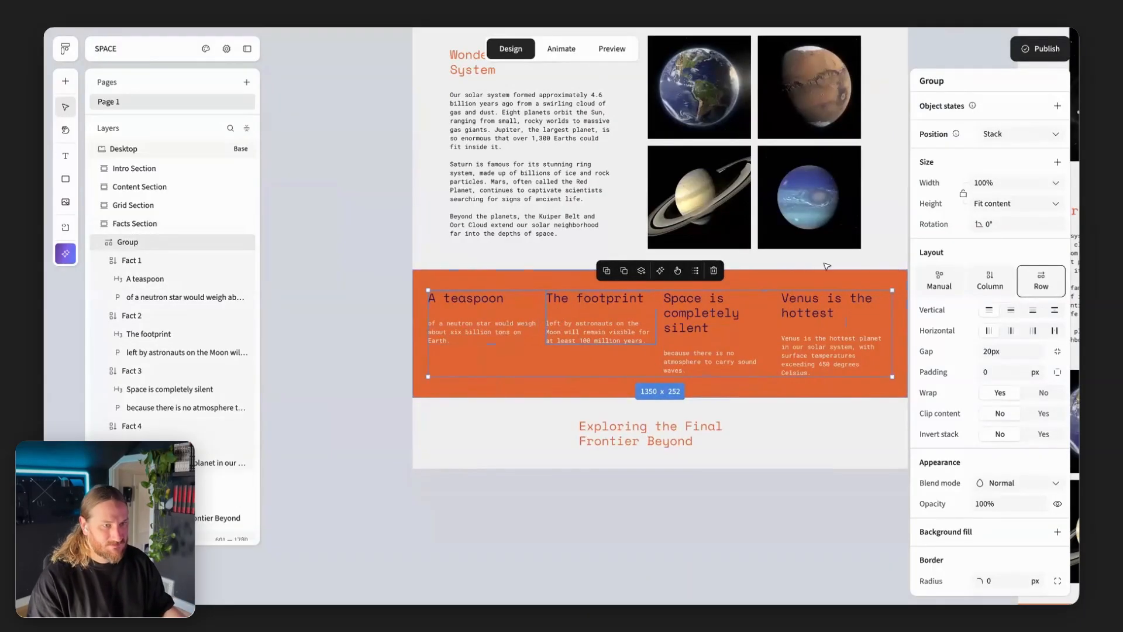
double_click(985, 182)
text(90)
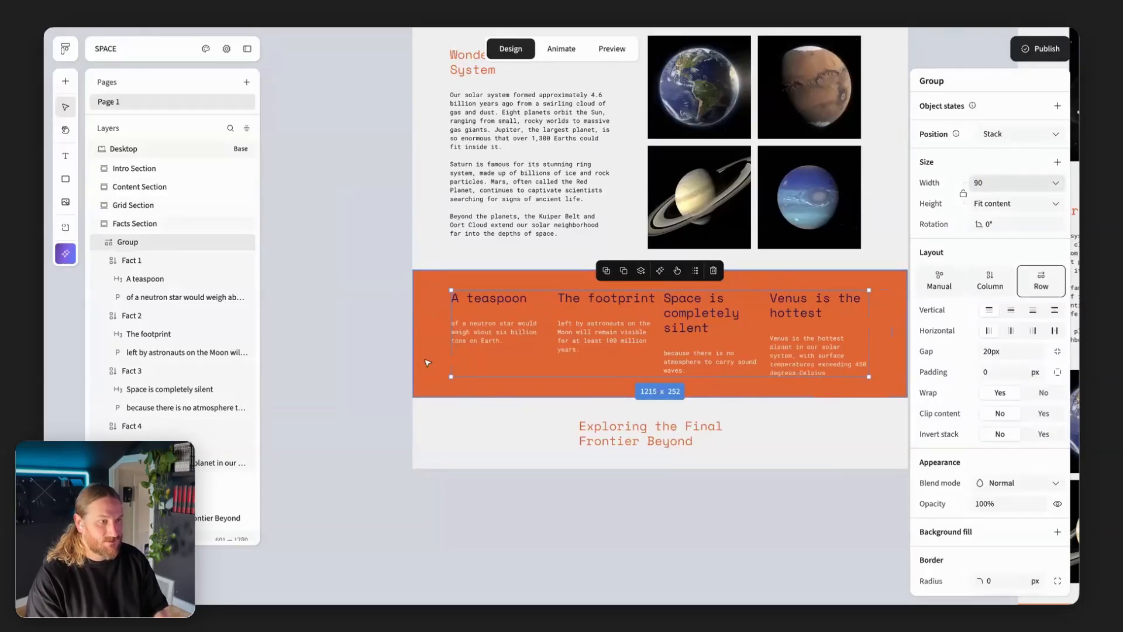
click(391, 550)
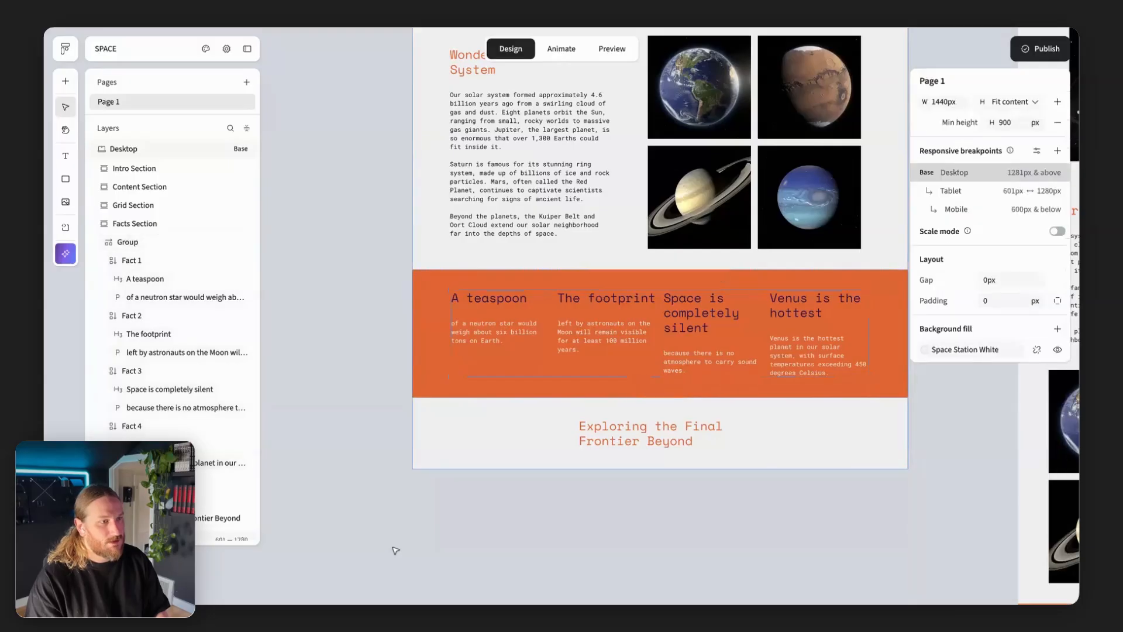
click(447, 373)
click(392, 480)
click(448, 357)
click(477, 337)
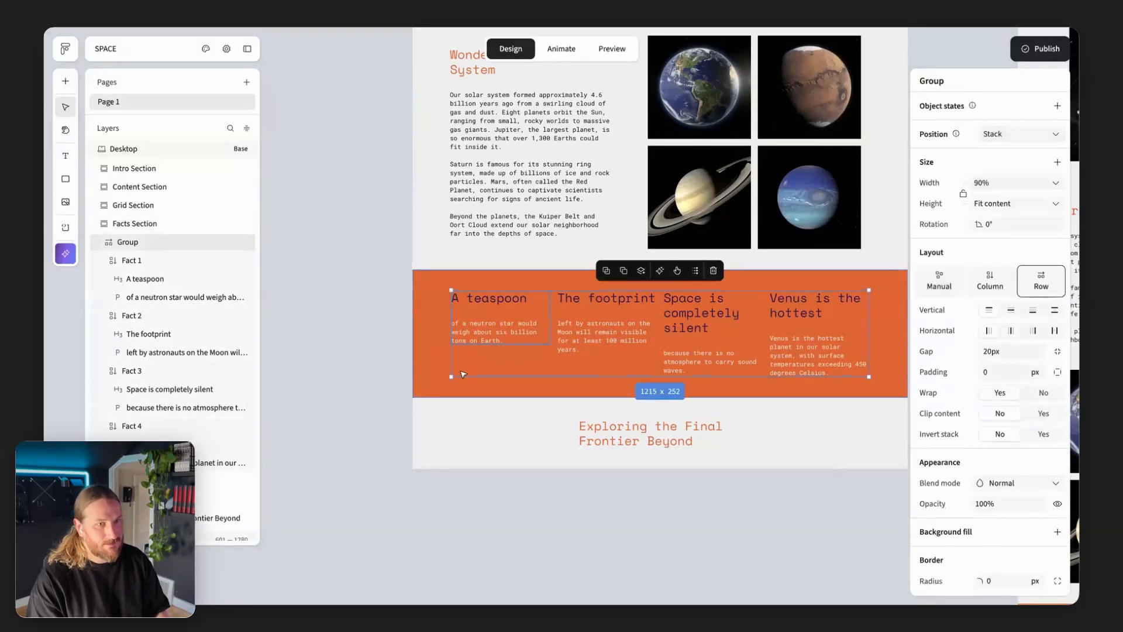
click(331, 480)
scroll(331, 480, down, 3)
scroll(332, 480, right, 2)
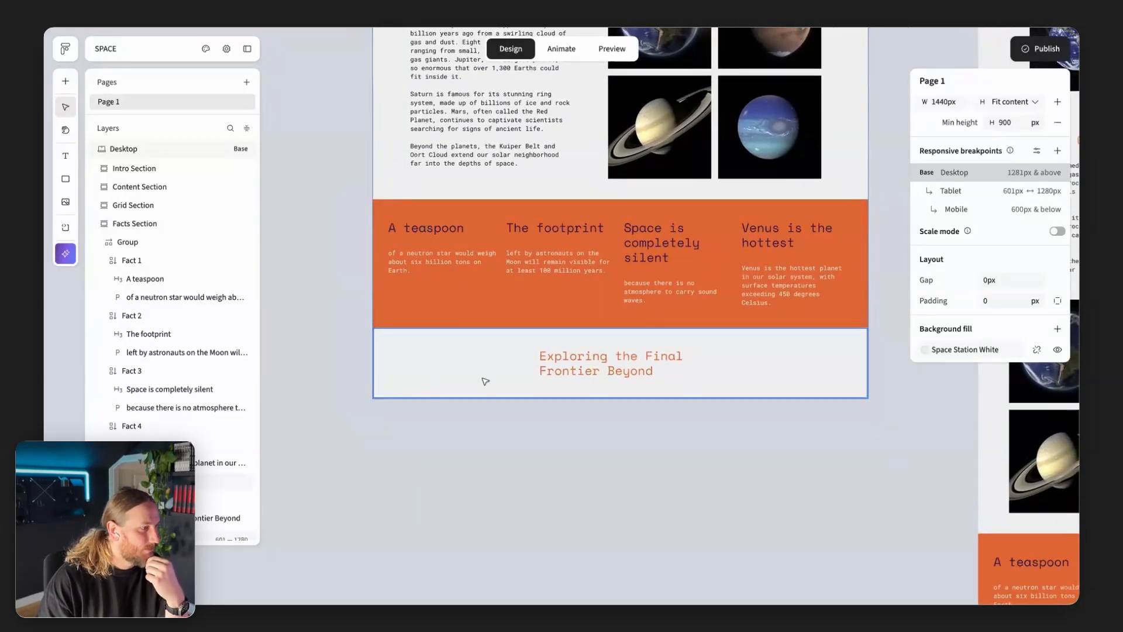
Select the desktop page and set its overall padding to 60 px
ctrl+scroll(456, 410, down, 3)
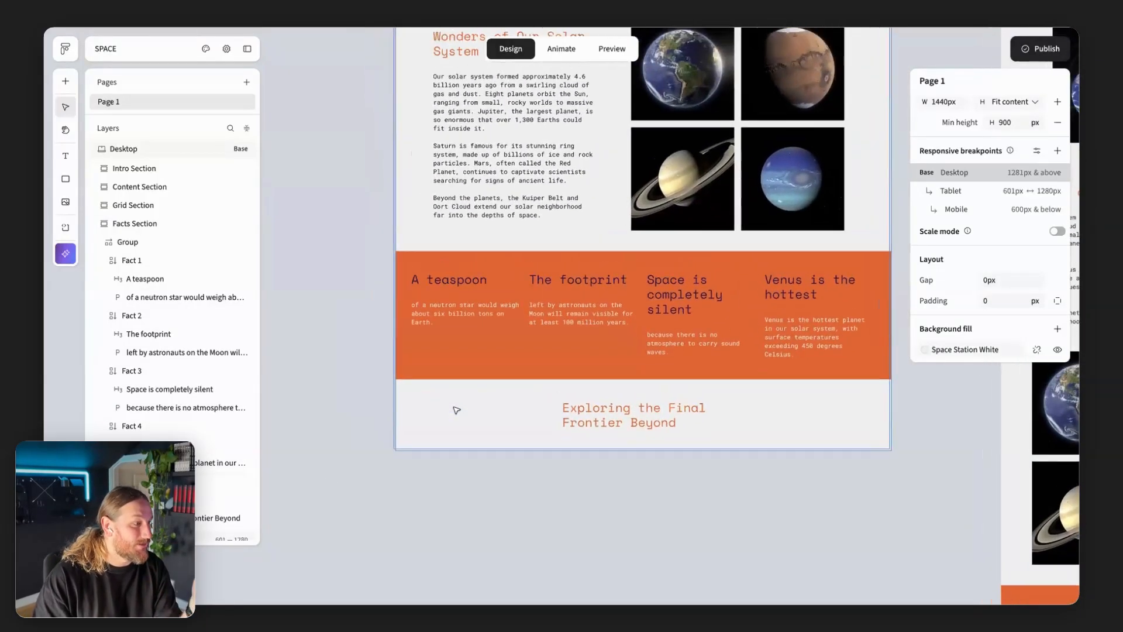
scroll(456, 411, up, 10)
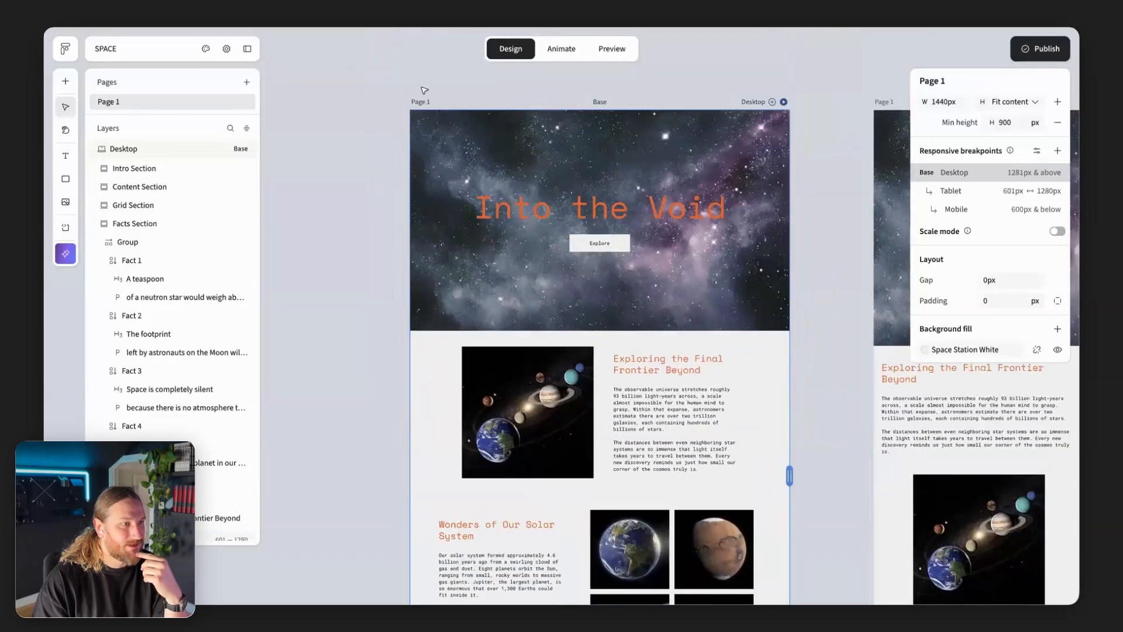
click(421, 104)
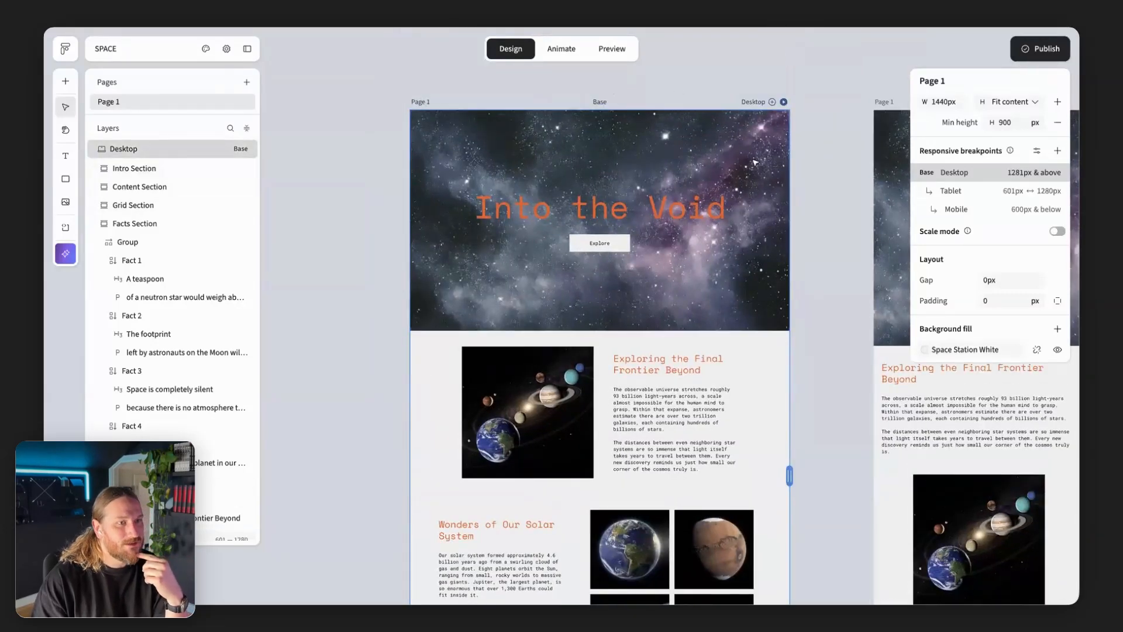
scroll(641, 101, down, 2)
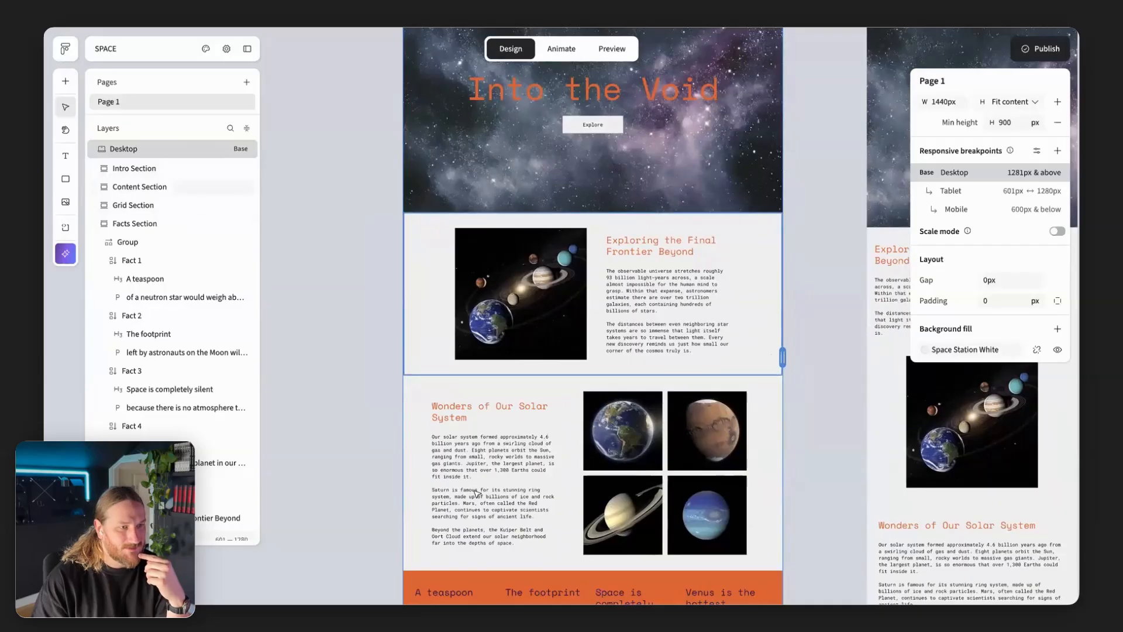
scroll(413, 117, up, 2)
scroll(415, 117, up, 3)
scroll(415, 117, down, 3)
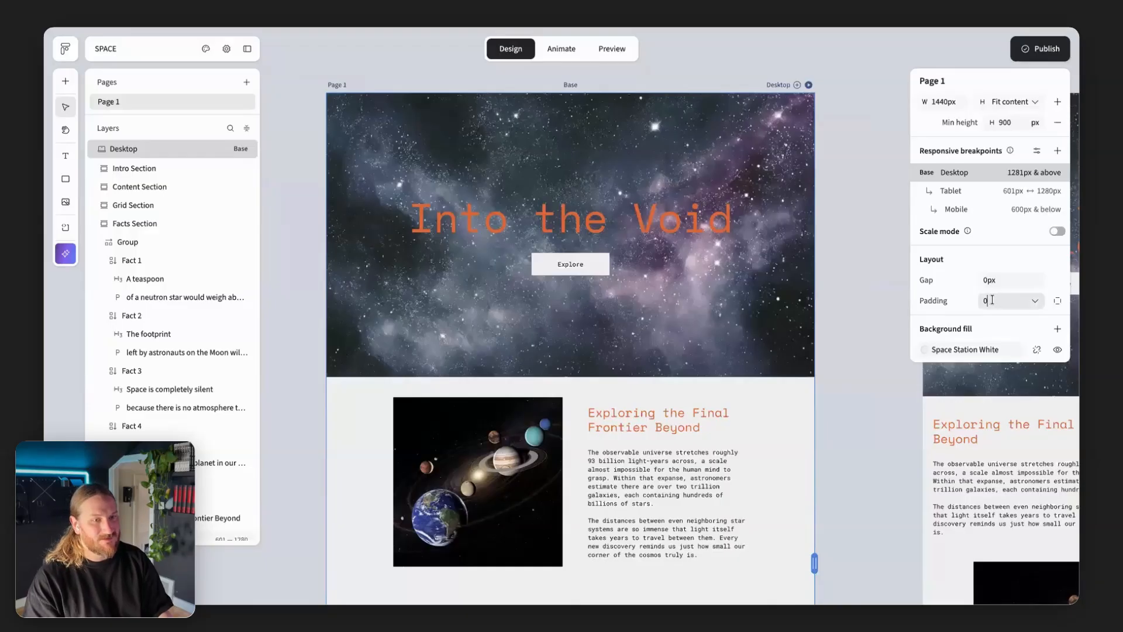
text(60)
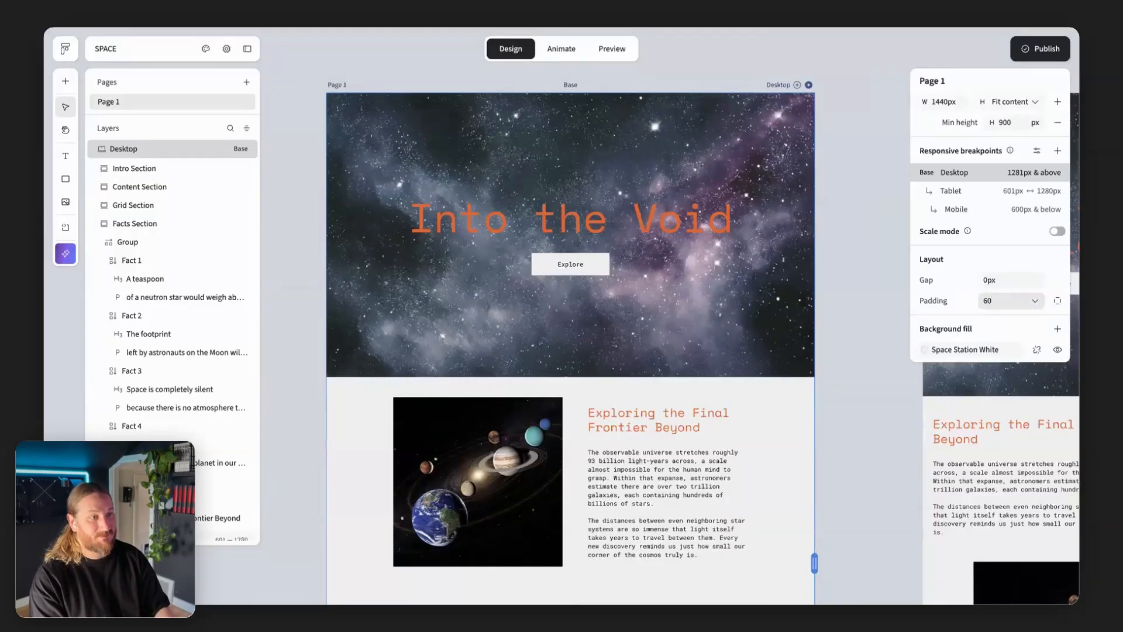
key(Return)
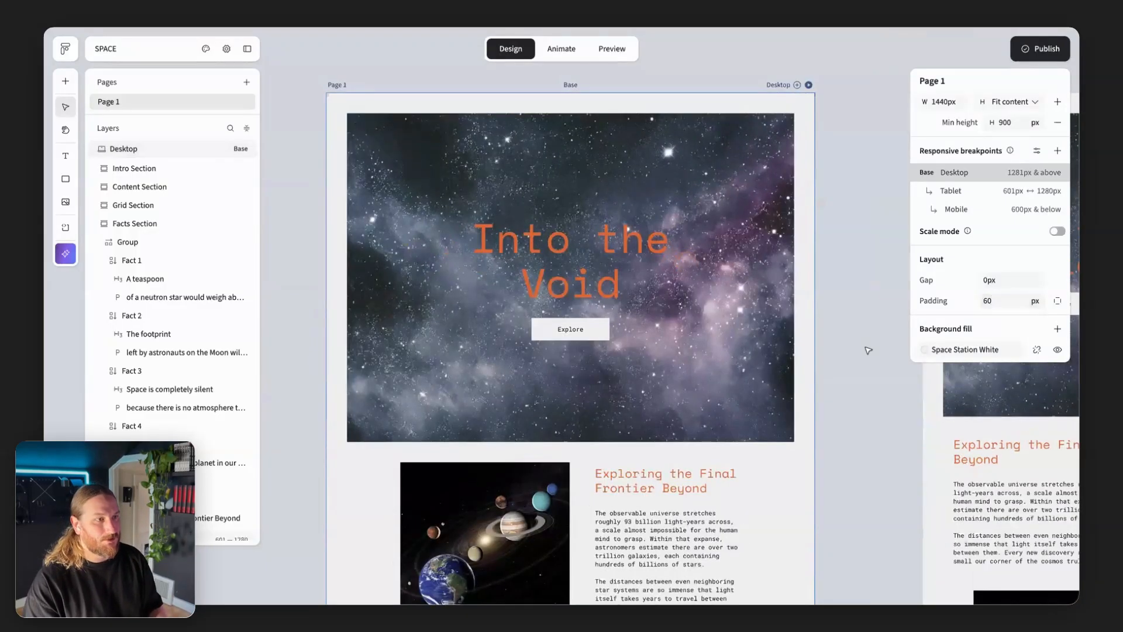
Set the desktop page's overall padding to 30 px
click(987, 300)
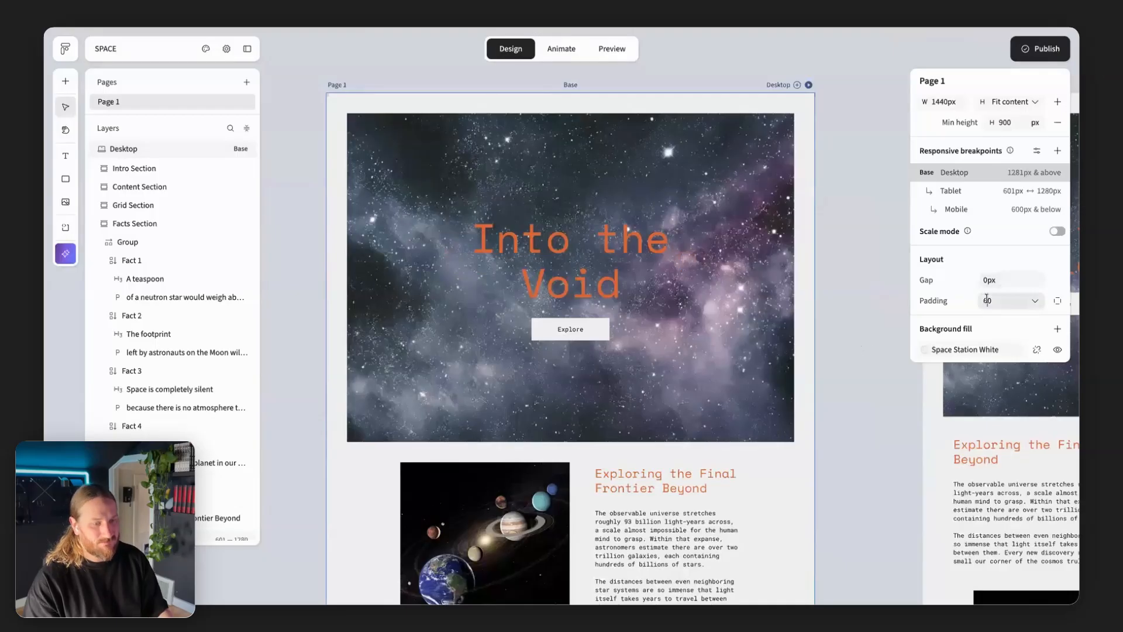
text(30)
key(Return)
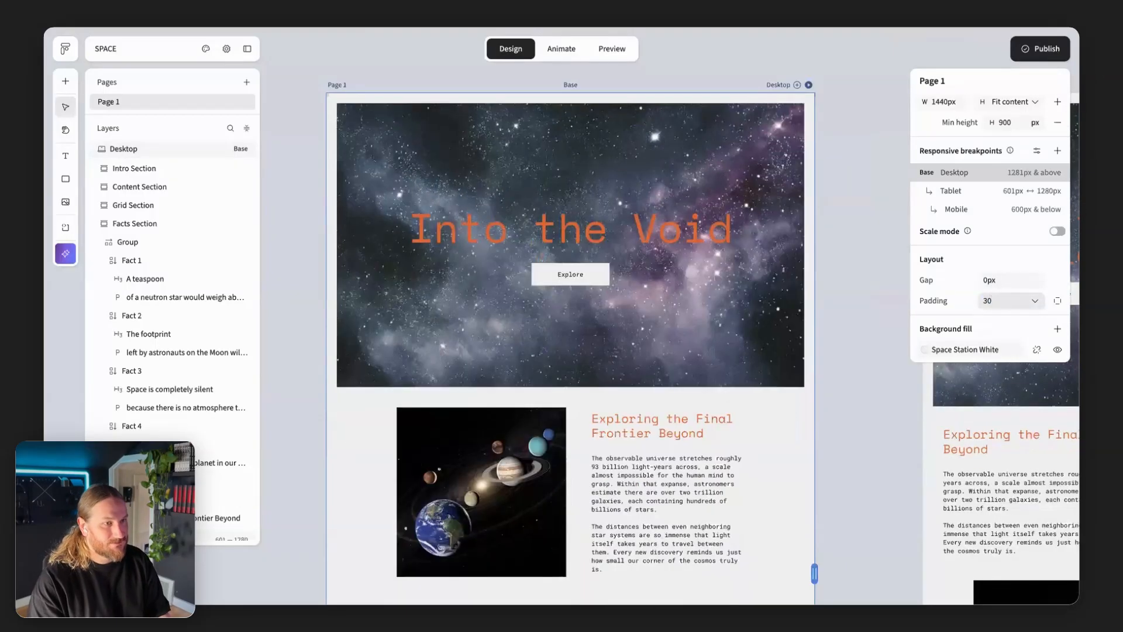
Round the Intro Section's corners with a border radius of 36 px
click(753, 333)
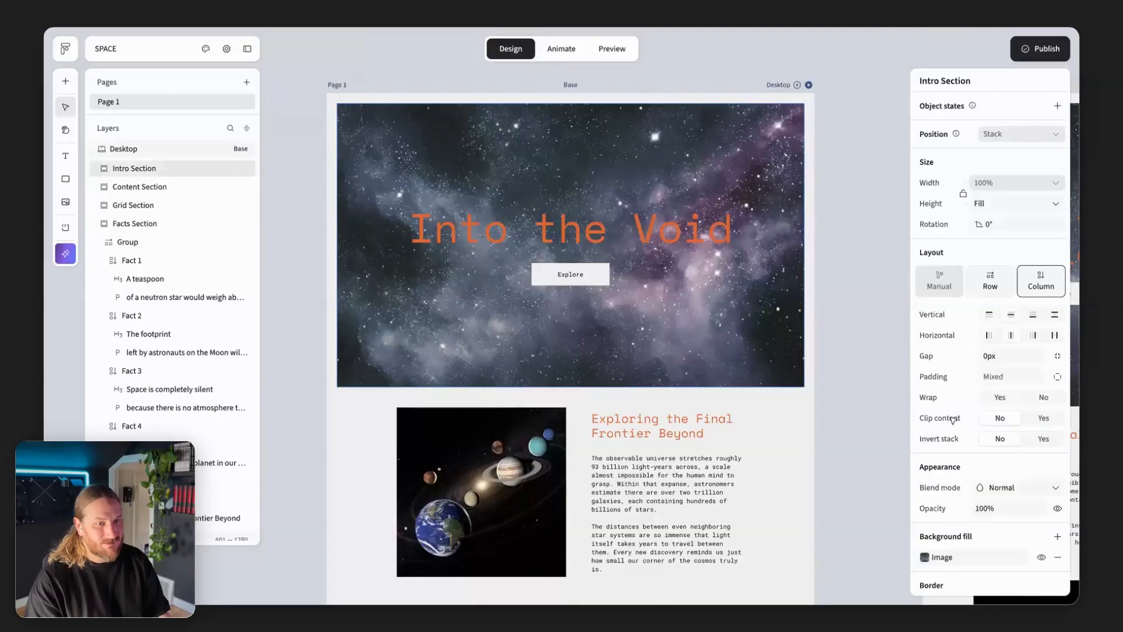
scroll(1006, 409, down, 3)
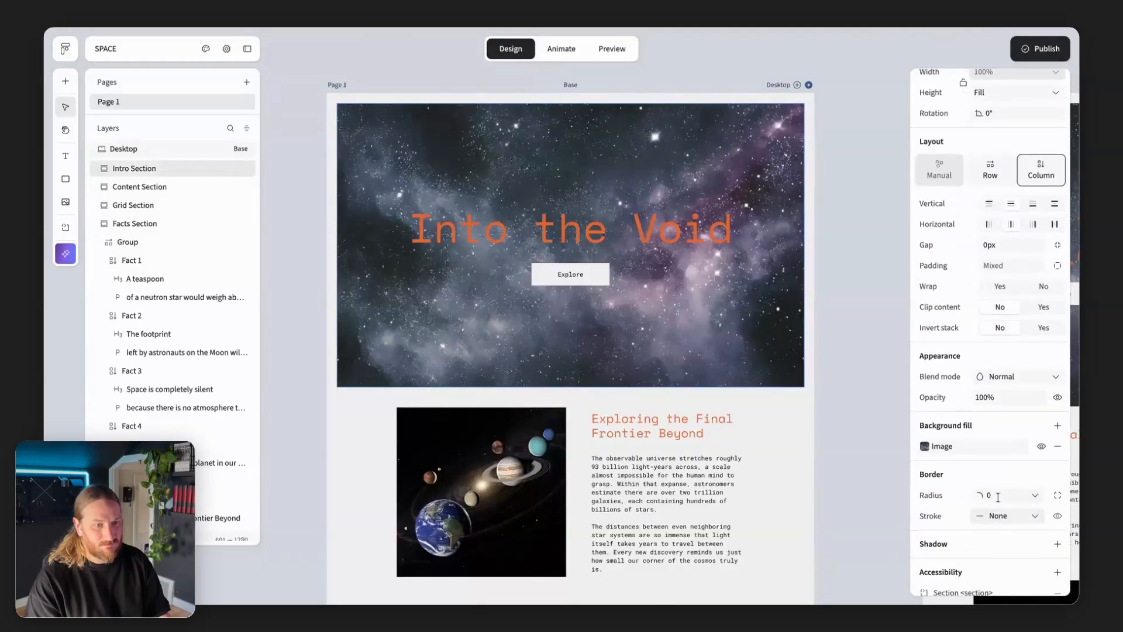
click(998, 497)
text(36)
click(861, 321)
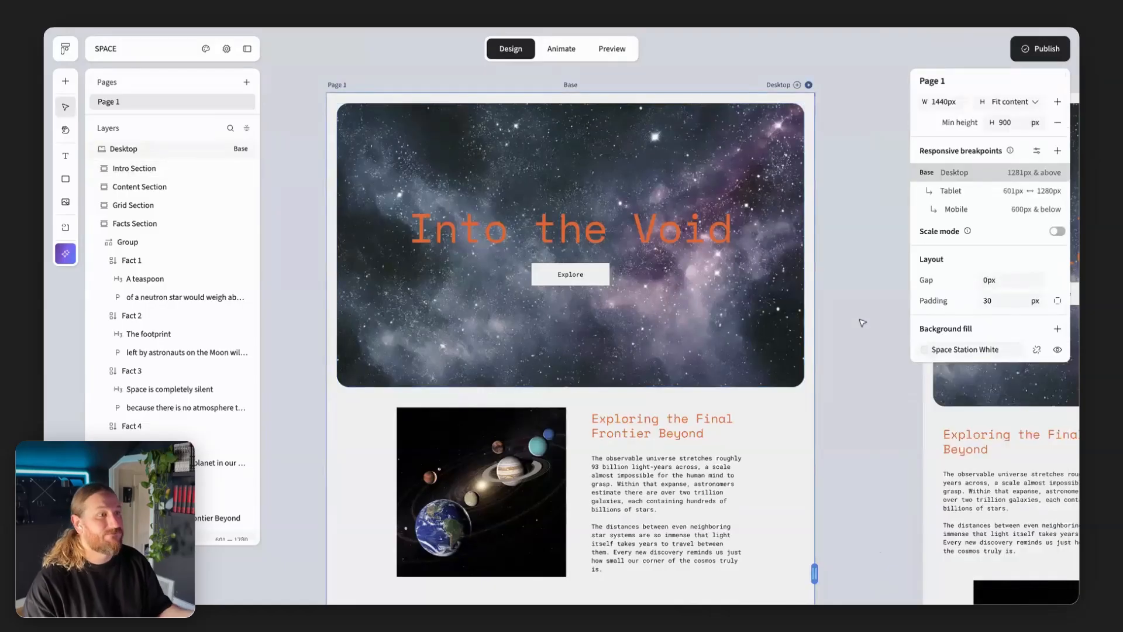
Examine how the padded page and its sections look across the desktop, tablet and mobile layouts
scroll(865, 321, down, 10)
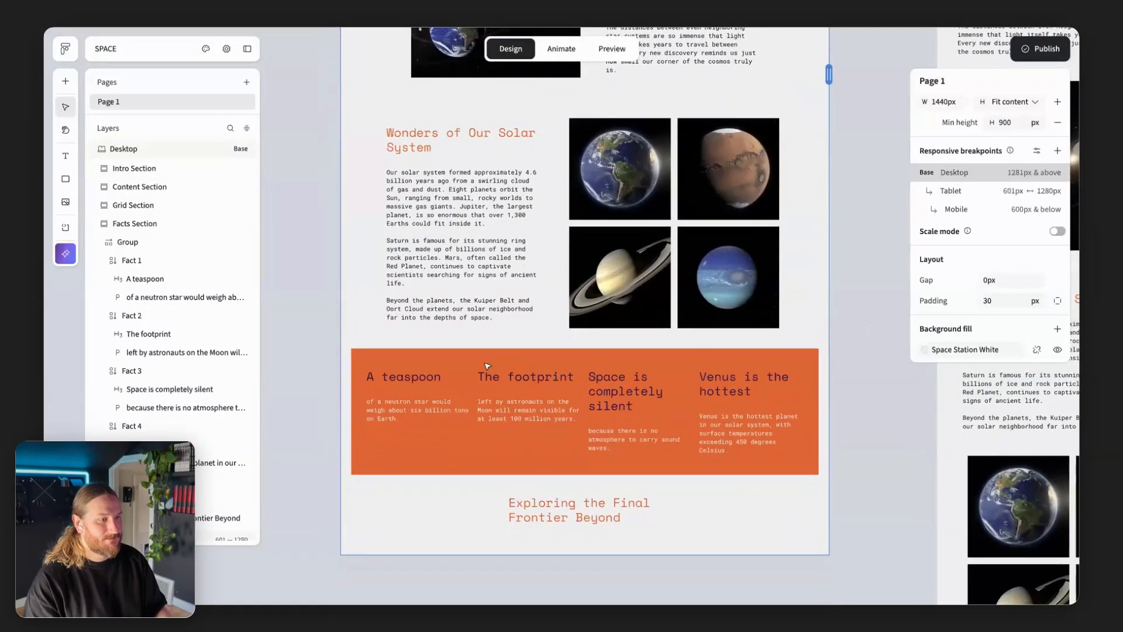
scroll(349, 417, up, 3)
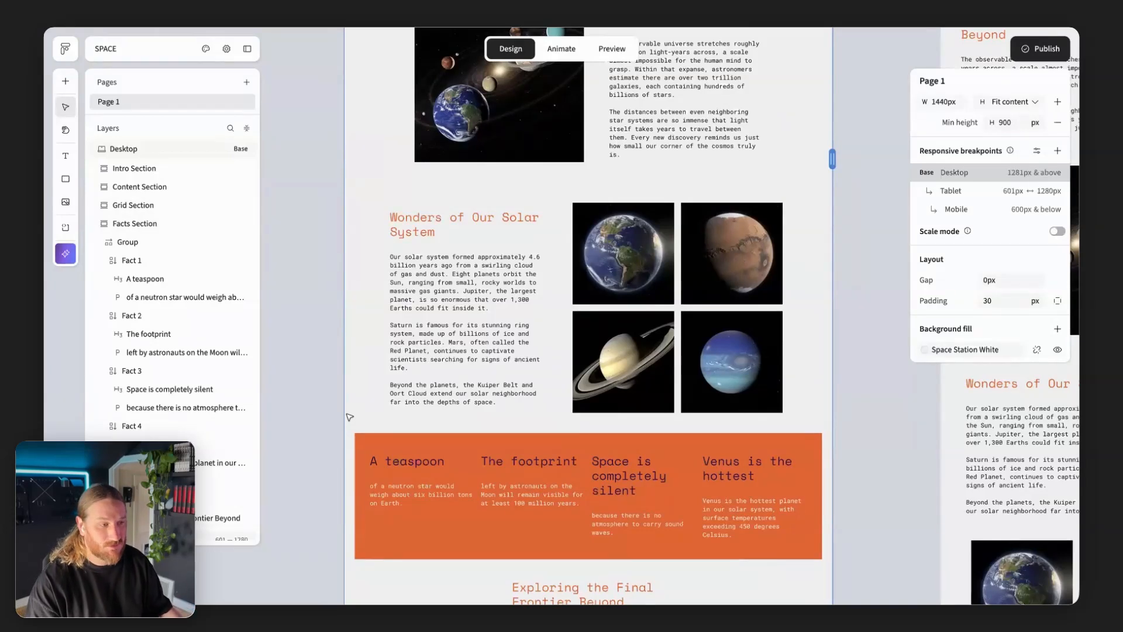
scroll(349, 416, up, 3)
scroll(349, 417, down, 5)
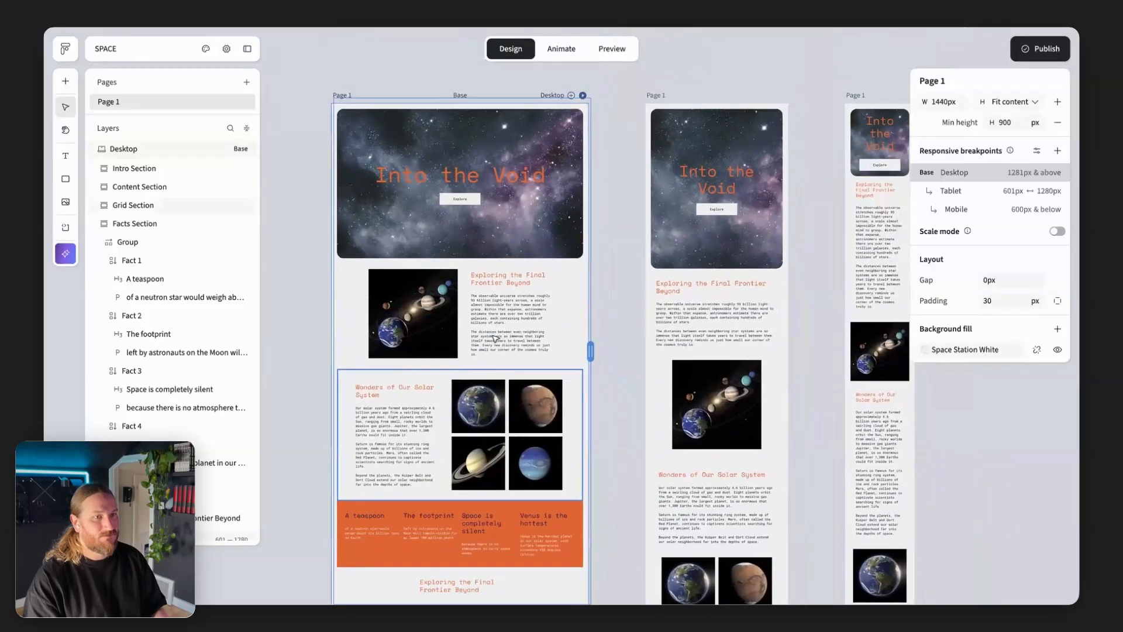
scroll(496, 338, right, 2)
scroll(496, 338, down, 8)
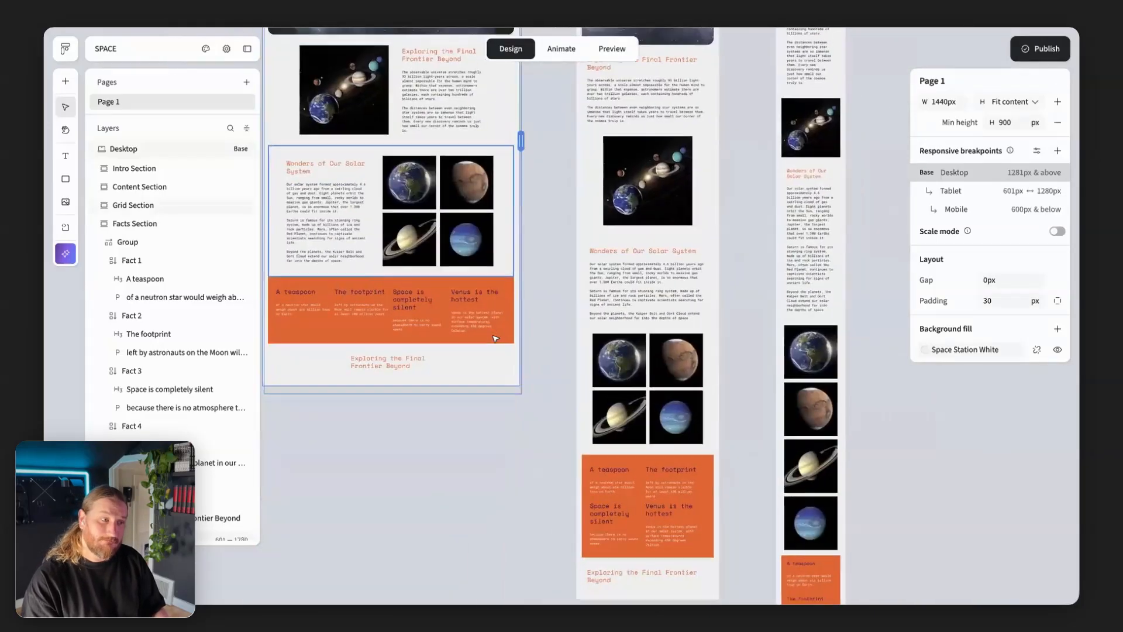
scroll(449, 447, down, 1)
scroll(441, 469, up, 3)
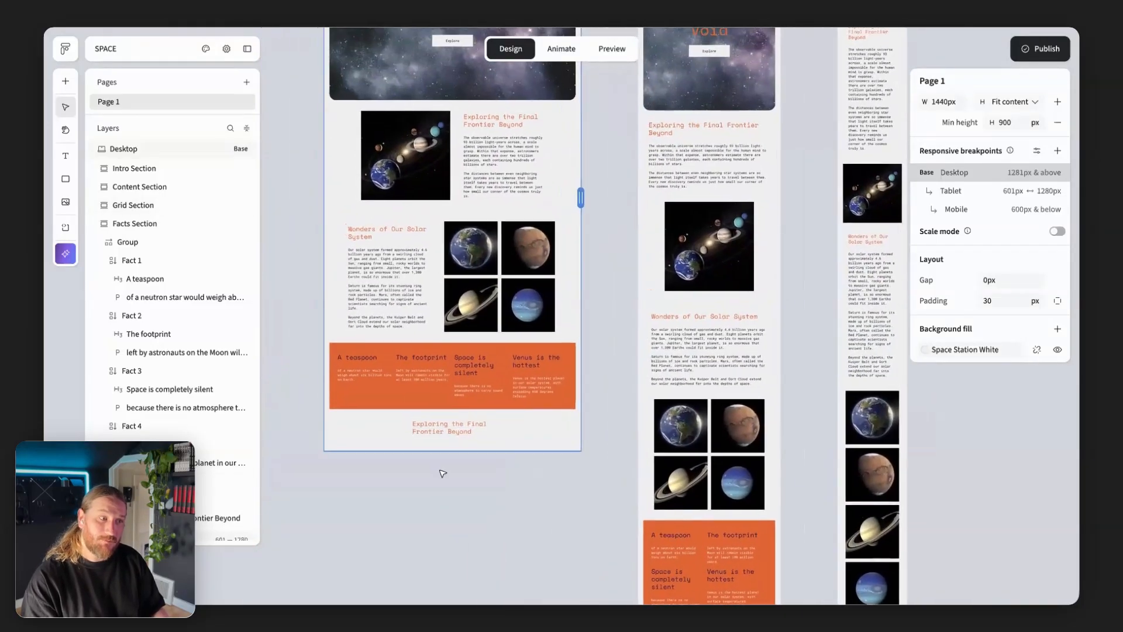
scroll(443, 474, up, 1)
Undo the Intro Section's corner rounding and the page padding changes
key(ctrl+z)
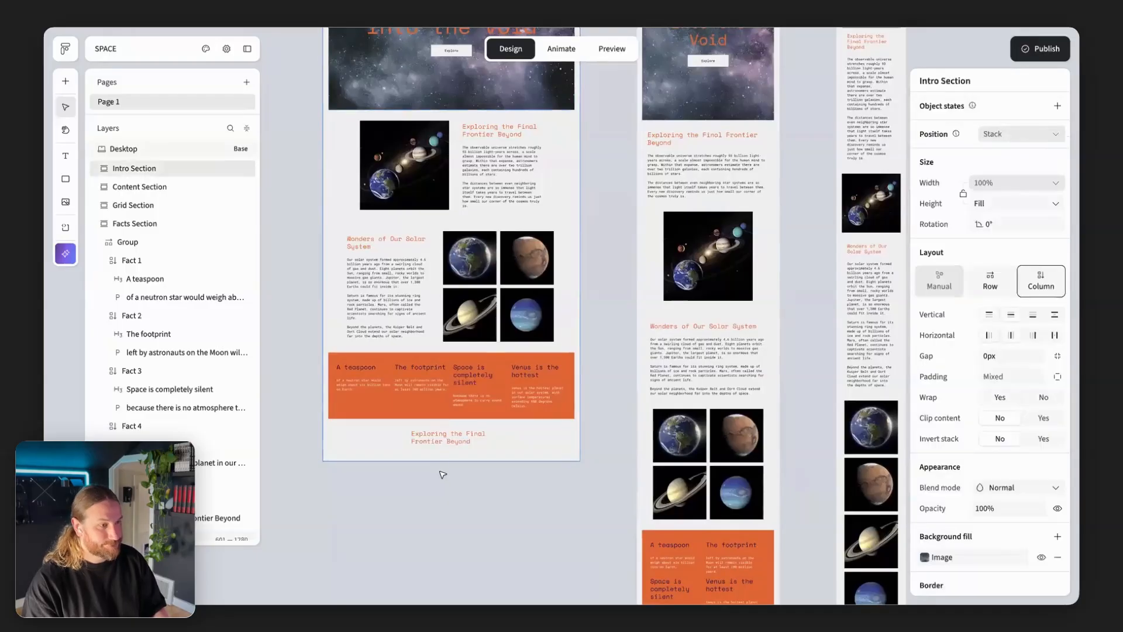
key(ctrl+z)
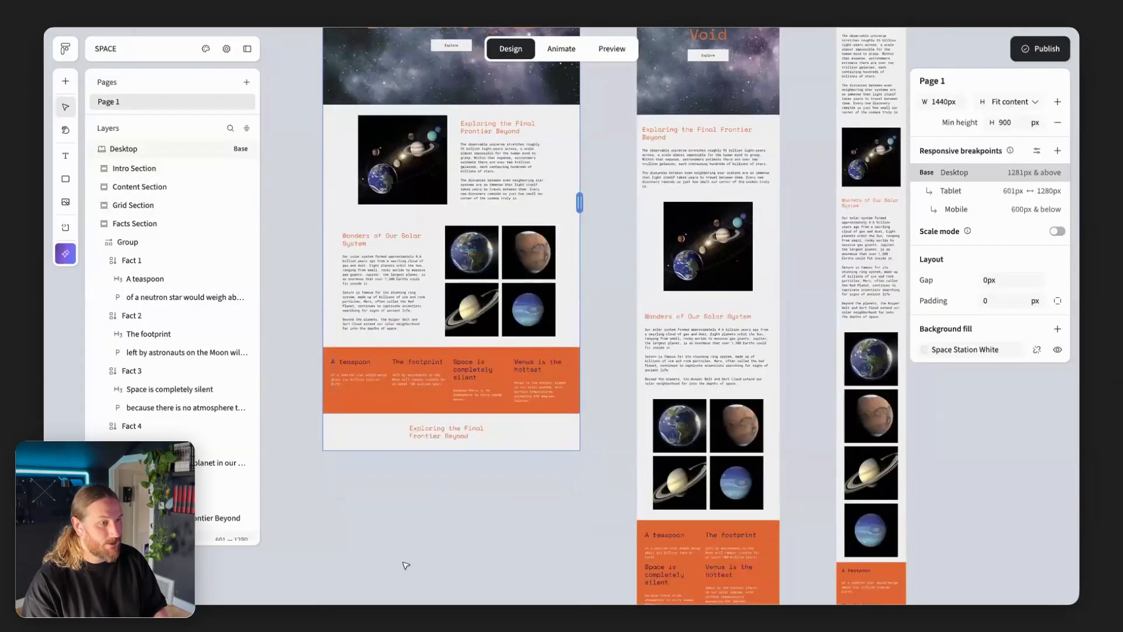
Set the width of the Heading Content group in the desktop Video Section to 100%
scroll(465, 445, up, 3)
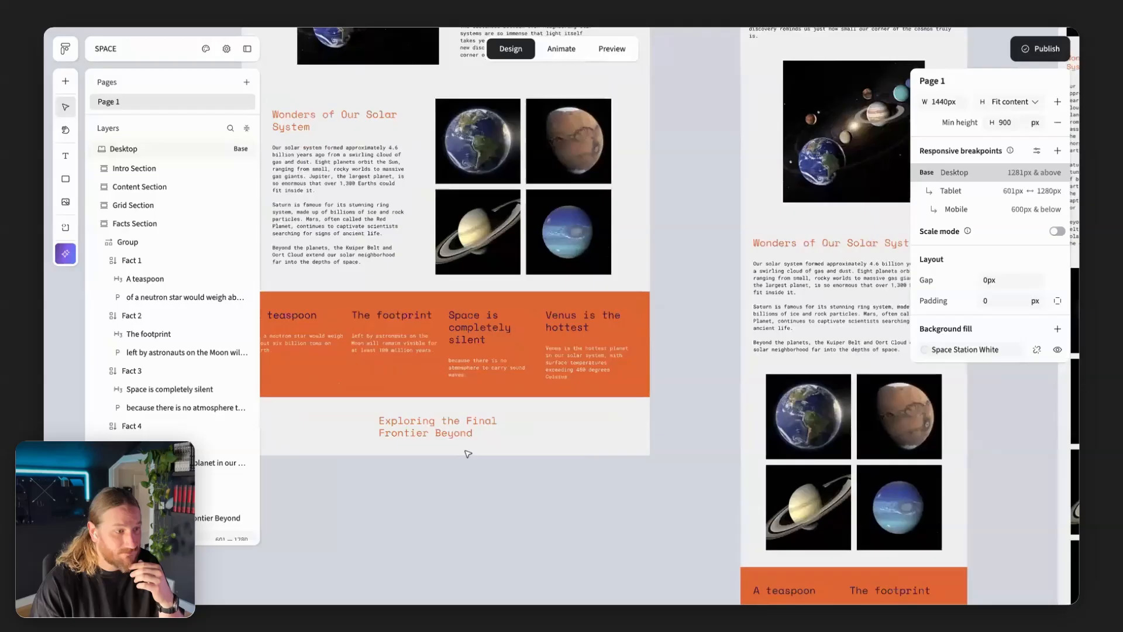
click(451, 428)
scroll(451, 427, left, 2)
scroll(451, 424, down, 1)
scroll(451, 419, up, 2)
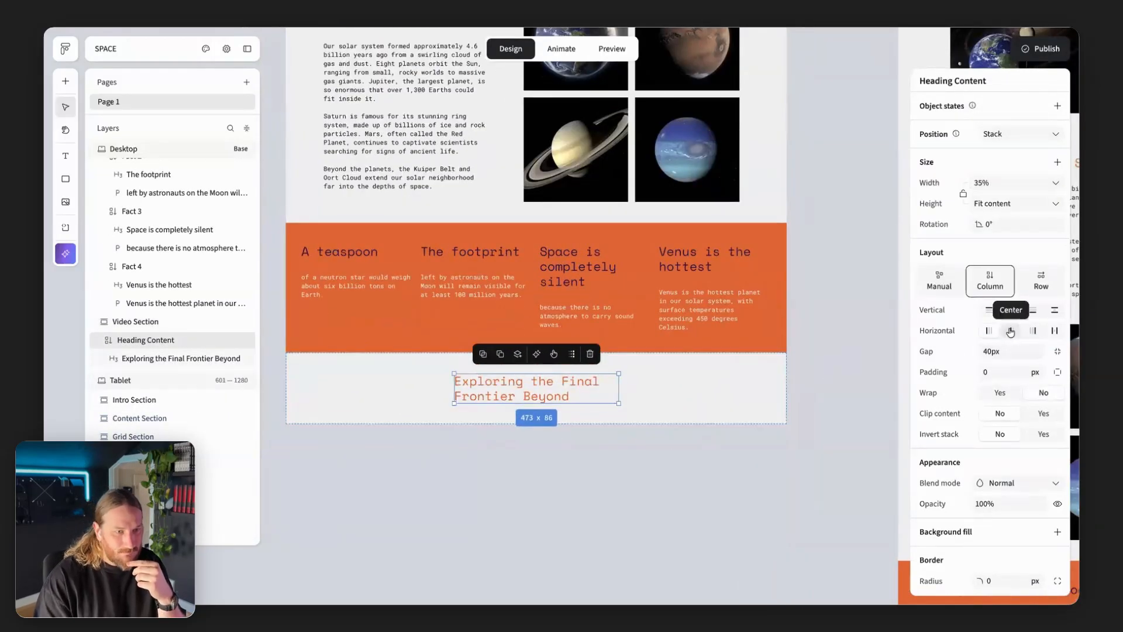
scroll(543, 396, up, 1)
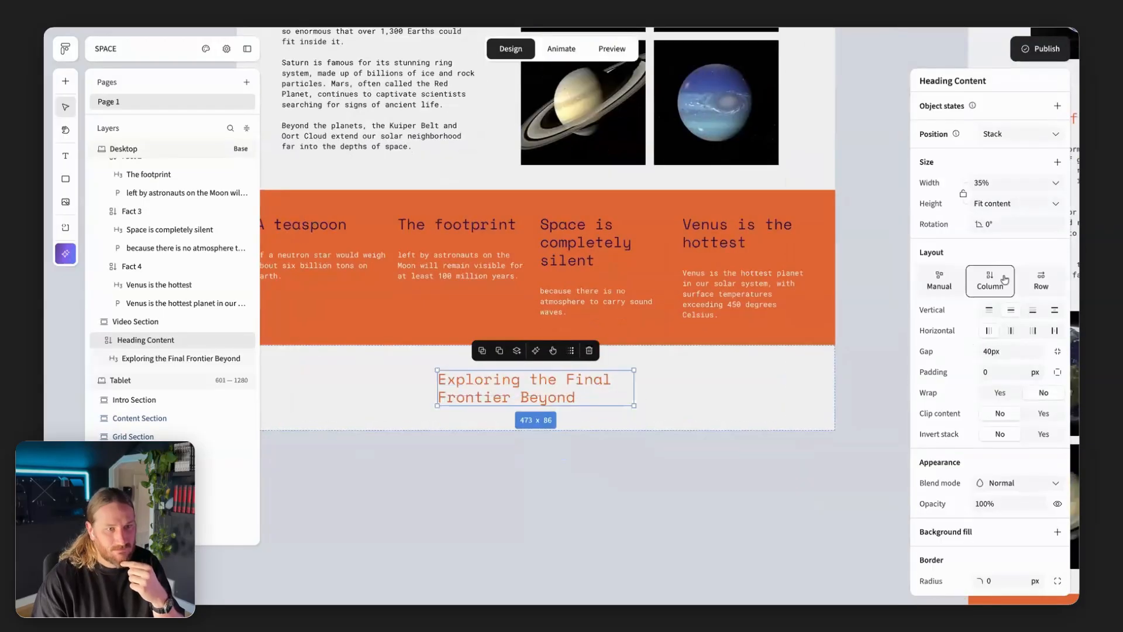
text(1)
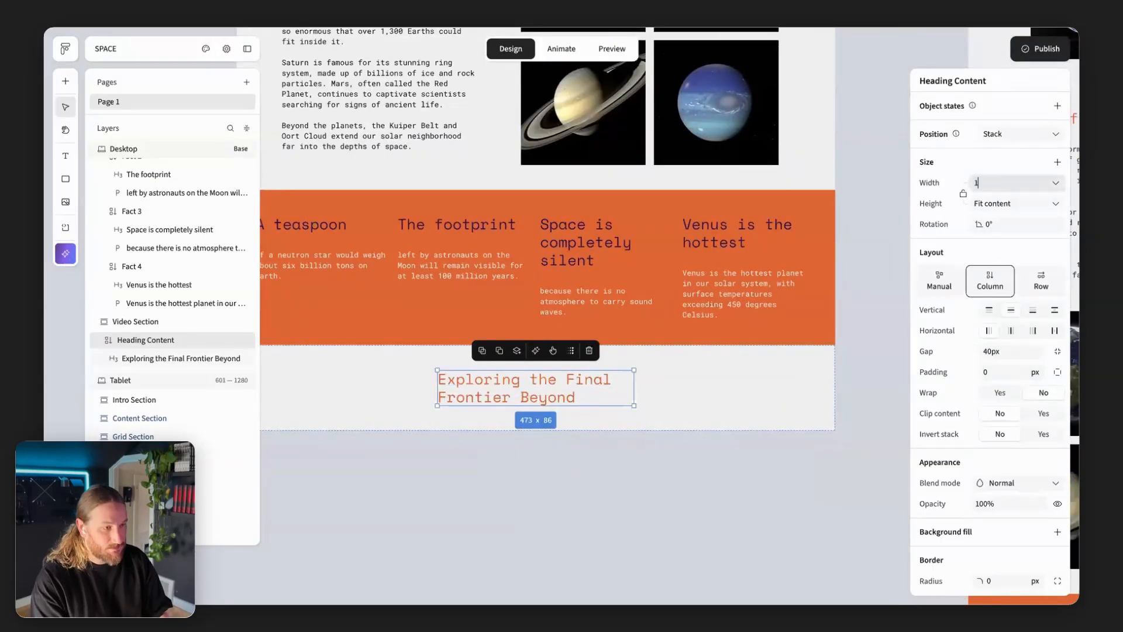
text(00)
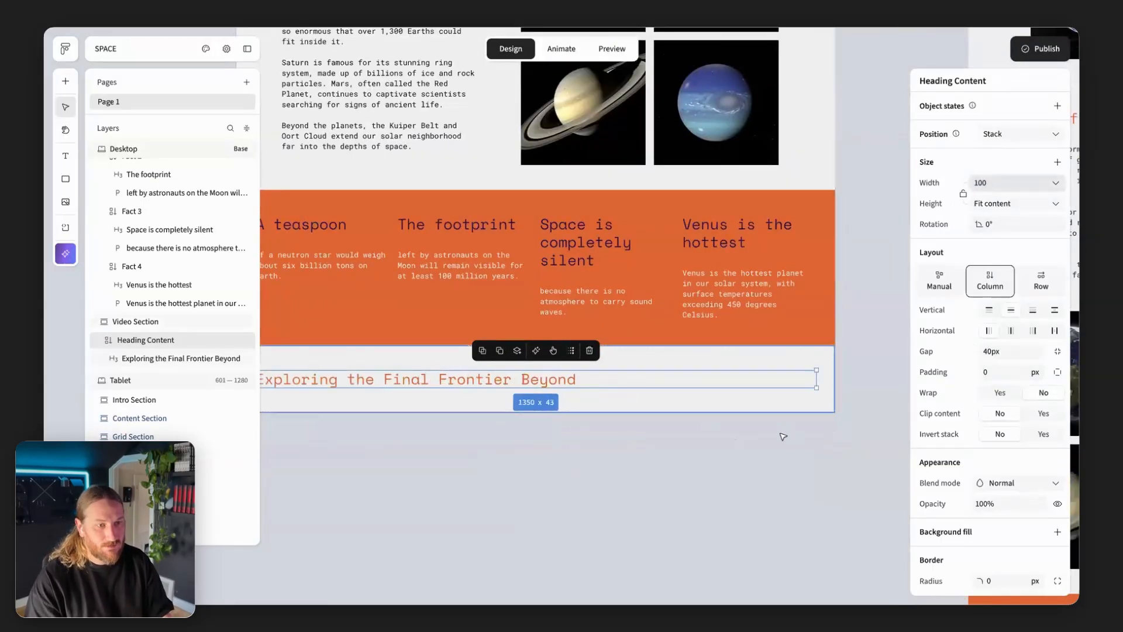
Center-align the text of the Video Section heading "Exploring the Final Frontier Beyond"
click(602, 427)
click(564, 385)
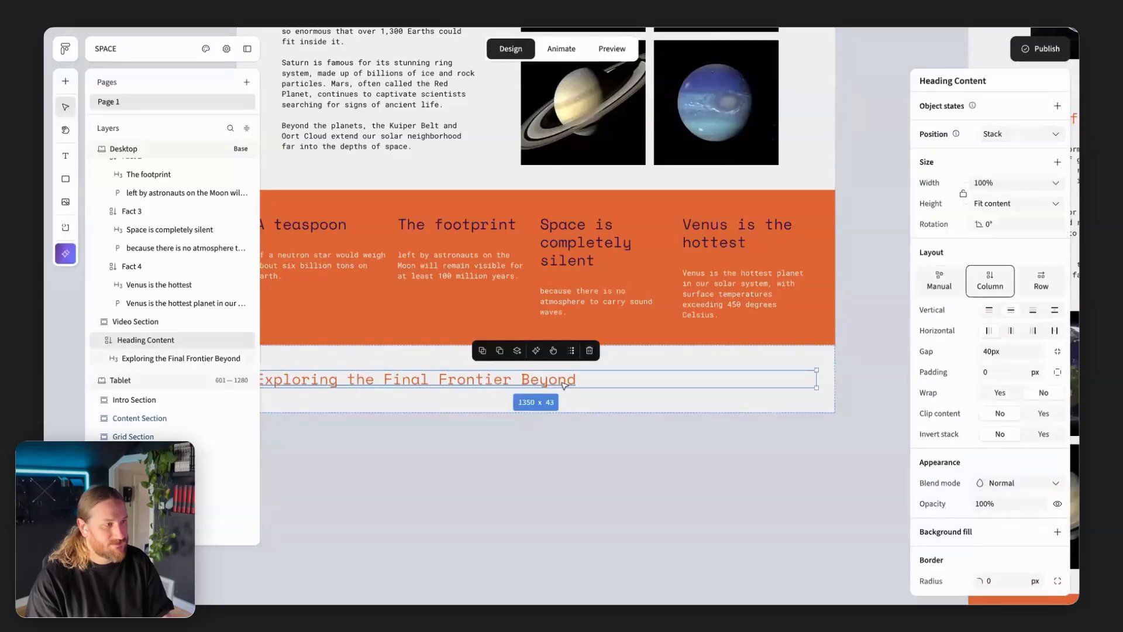
click(564, 384)
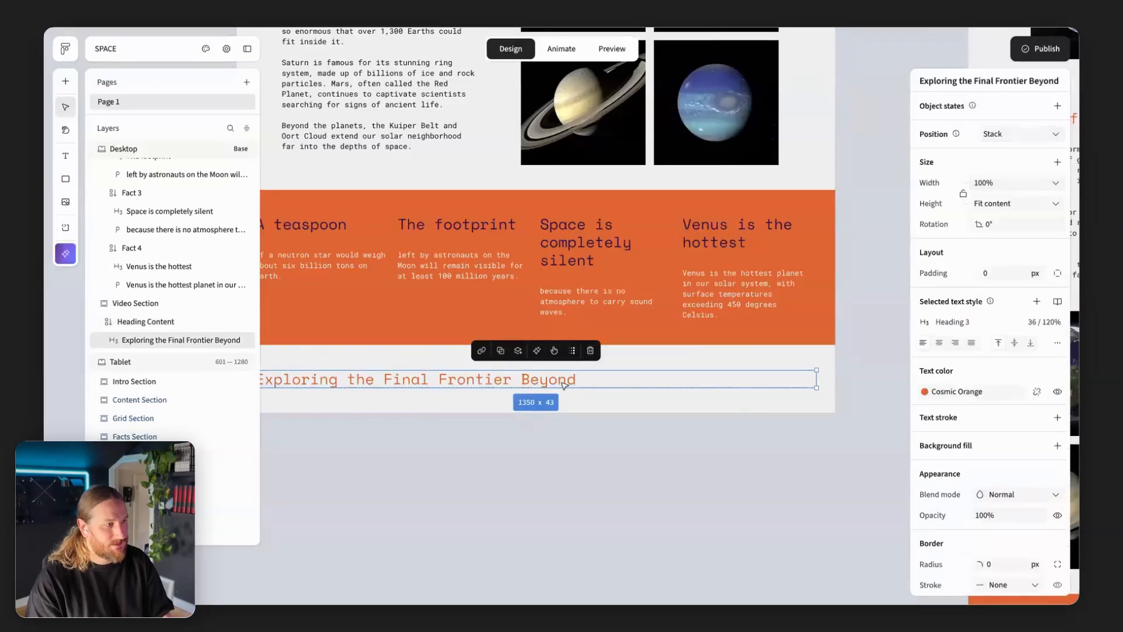
click(950, 344)
click(710, 491)
Draw an embed frame about 741 × 513 px above the heading in the desktop Video Section
scroll(712, 492, down, 2)
scroll(712, 492, down, 2)
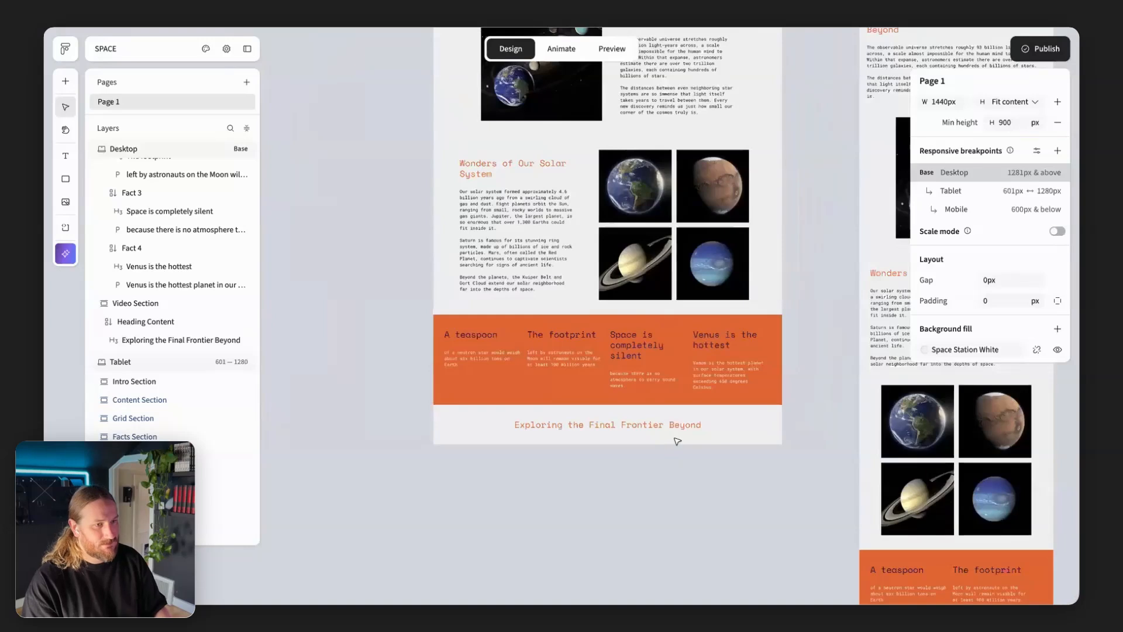
click(93, 343)
key(Escape)
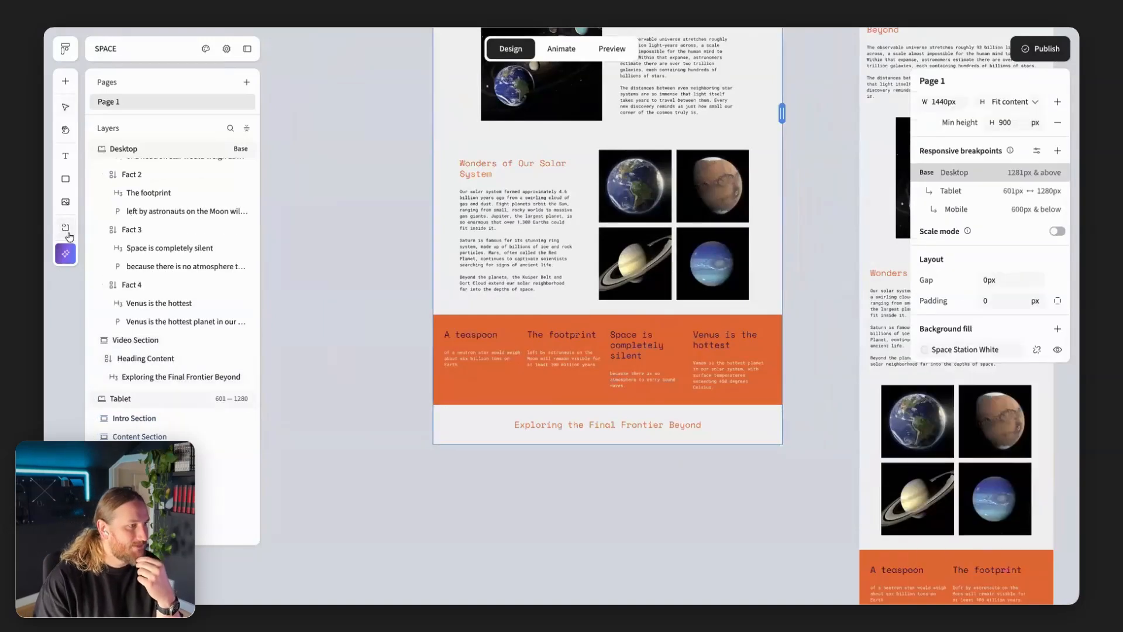
drag(483, 421, 660, 550)
scroll(433, 396, down, 5)
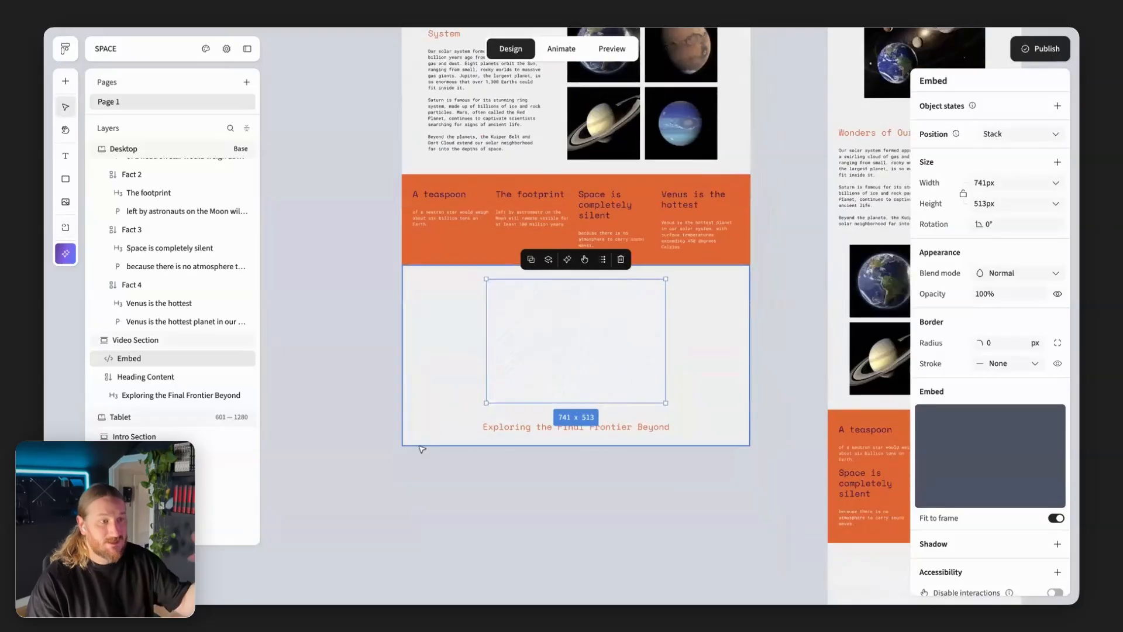
Set the embed's size to 1280 × 720 px and lock its aspect ratio
click(975, 183)
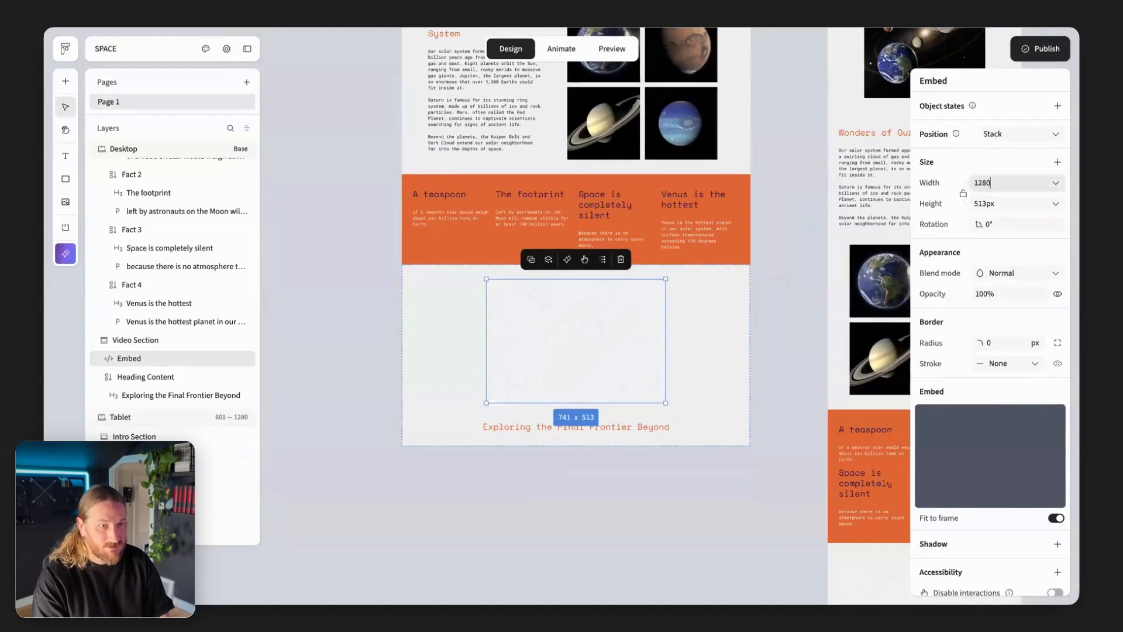
click(986, 204)
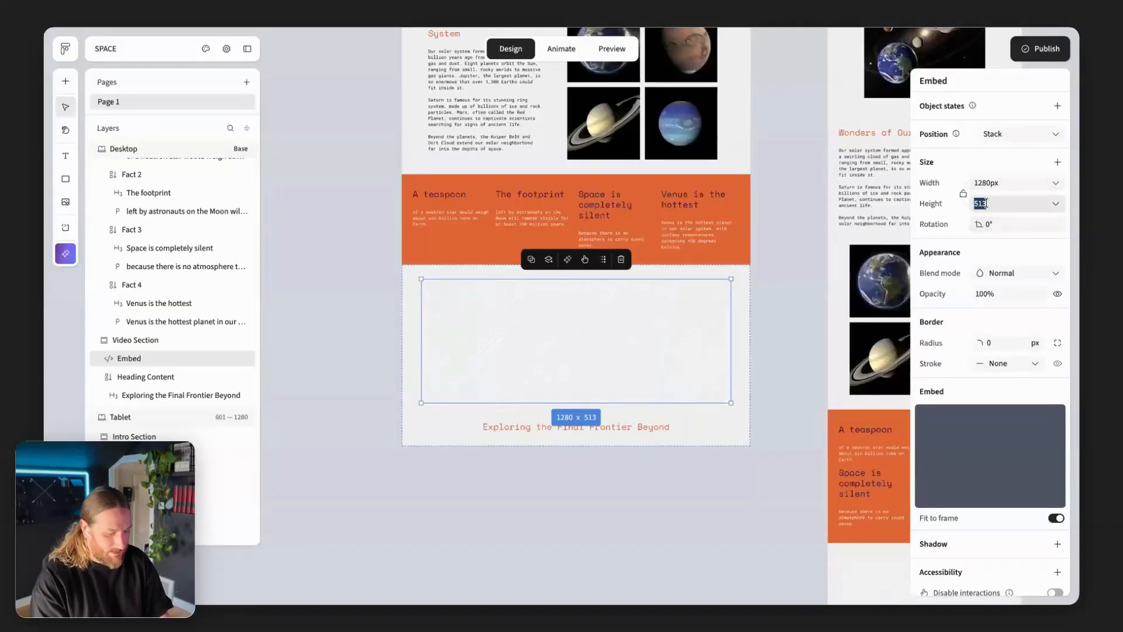
text(720)
key(Return)
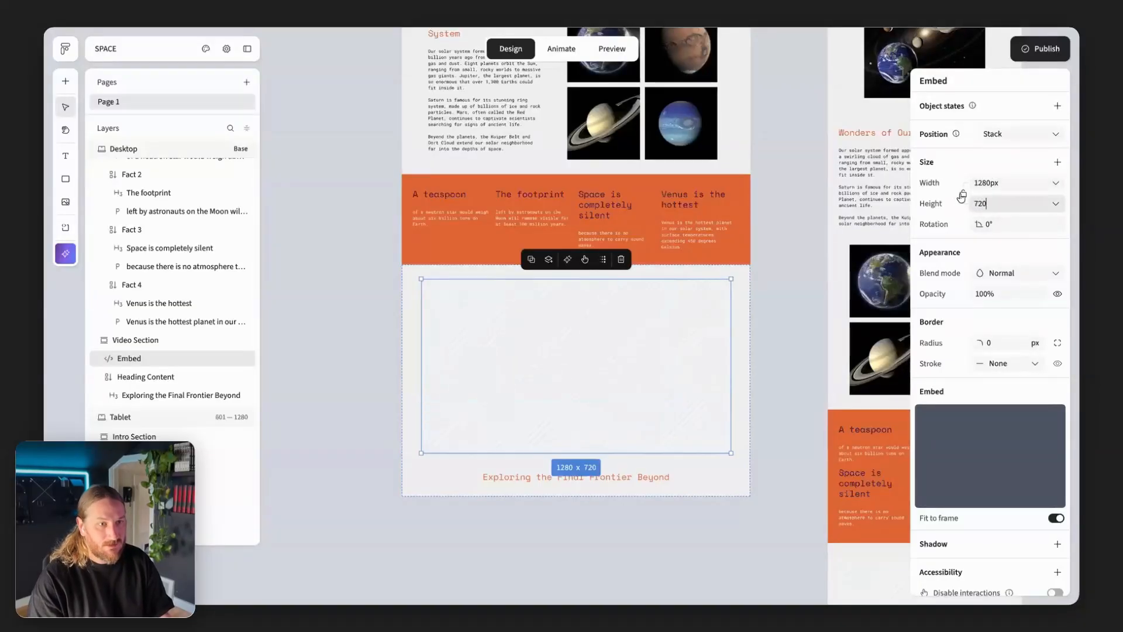
click(963, 194)
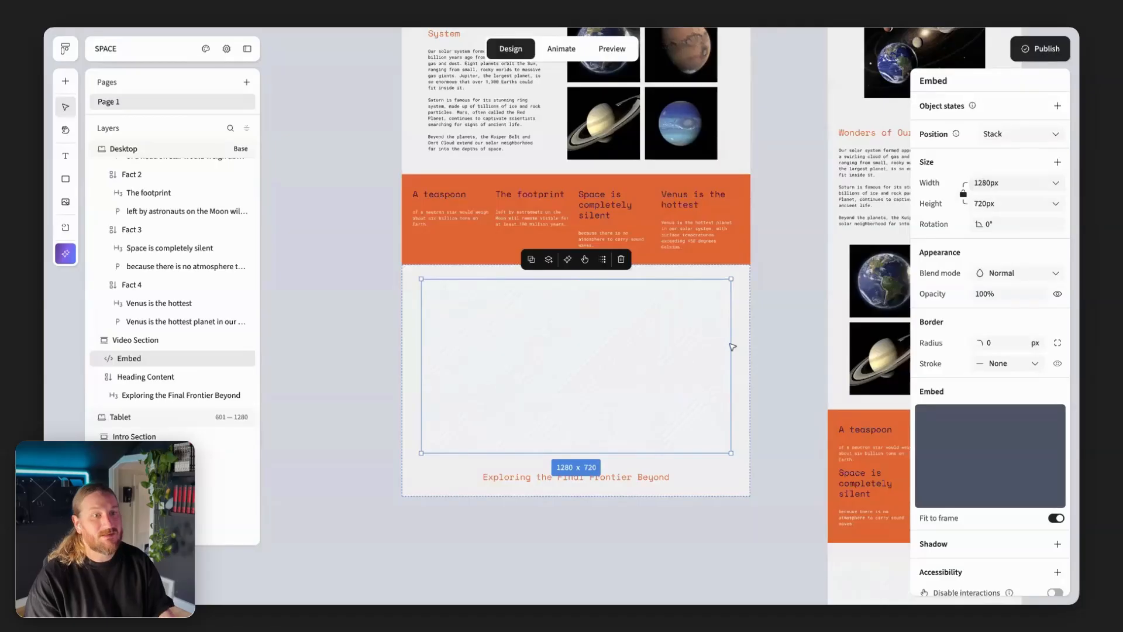
Check how the embed fits the Video Section in the tablet and mobile layouts
scroll(657, 386, down, 7)
scroll(657, 386, right, 5)
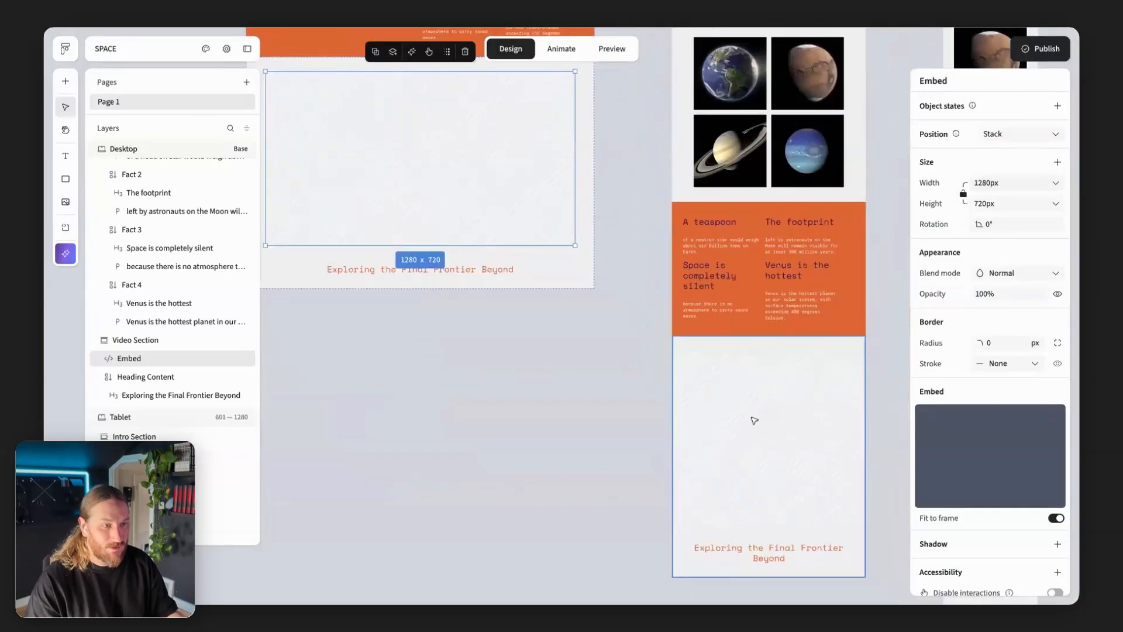
click(755, 420)
scroll(755, 420, right, 4)
scroll(753, 421, down, 2)
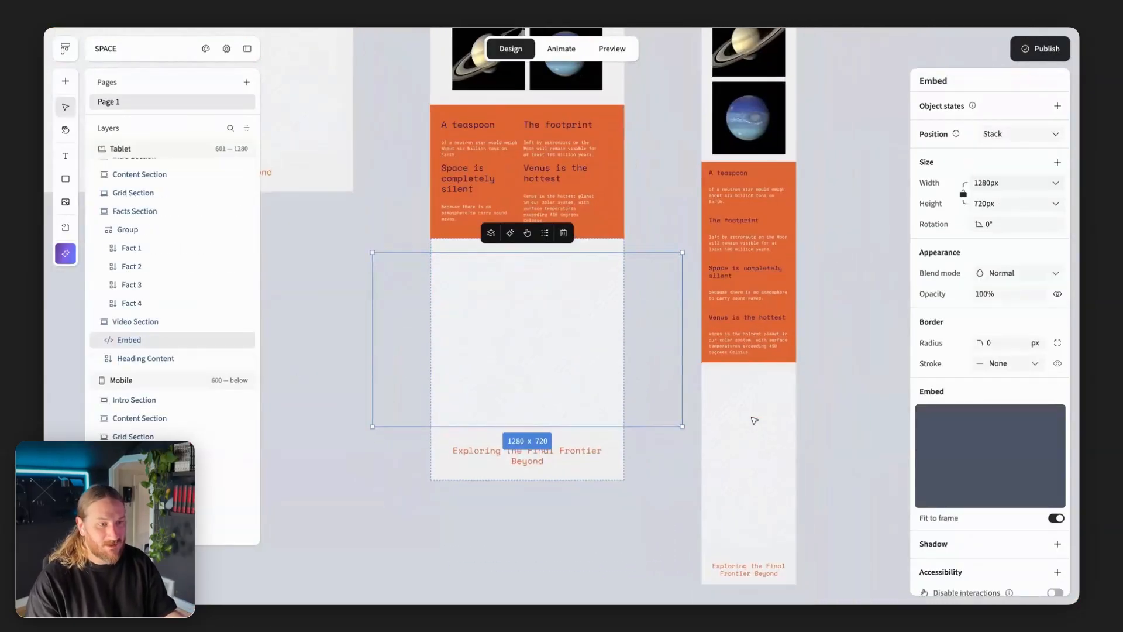
click(753, 421)
scroll(753, 422, left, 8)
scroll(753, 421, up, 5)
Switch the desktop embed's width to relative sizing and set it to 100%
click(726, 377)
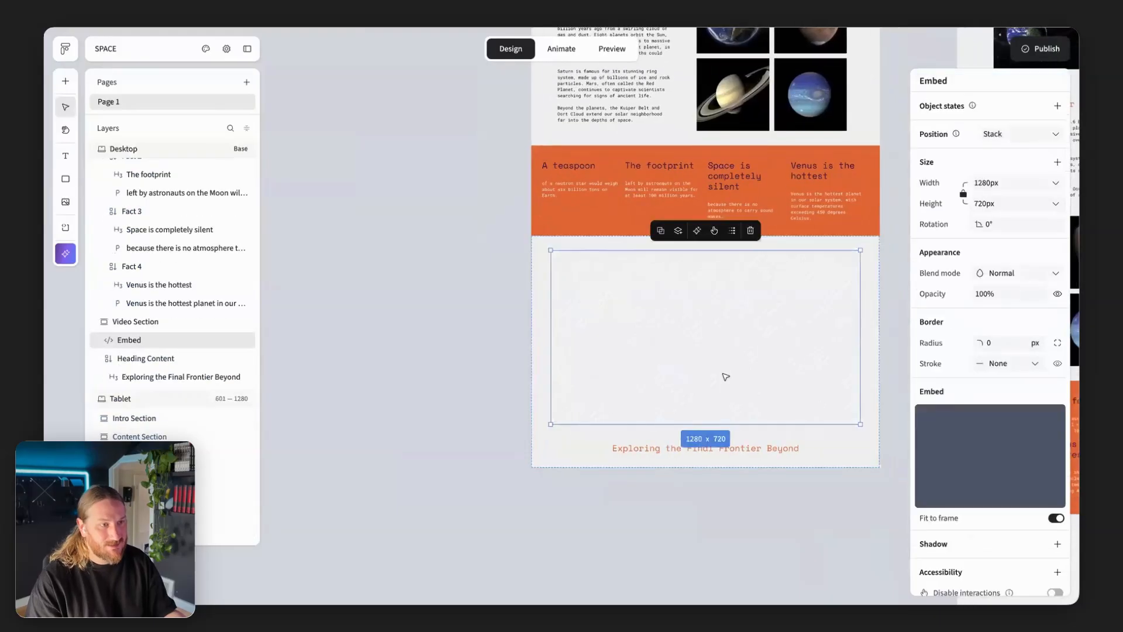
scroll(725, 377, right, 2)
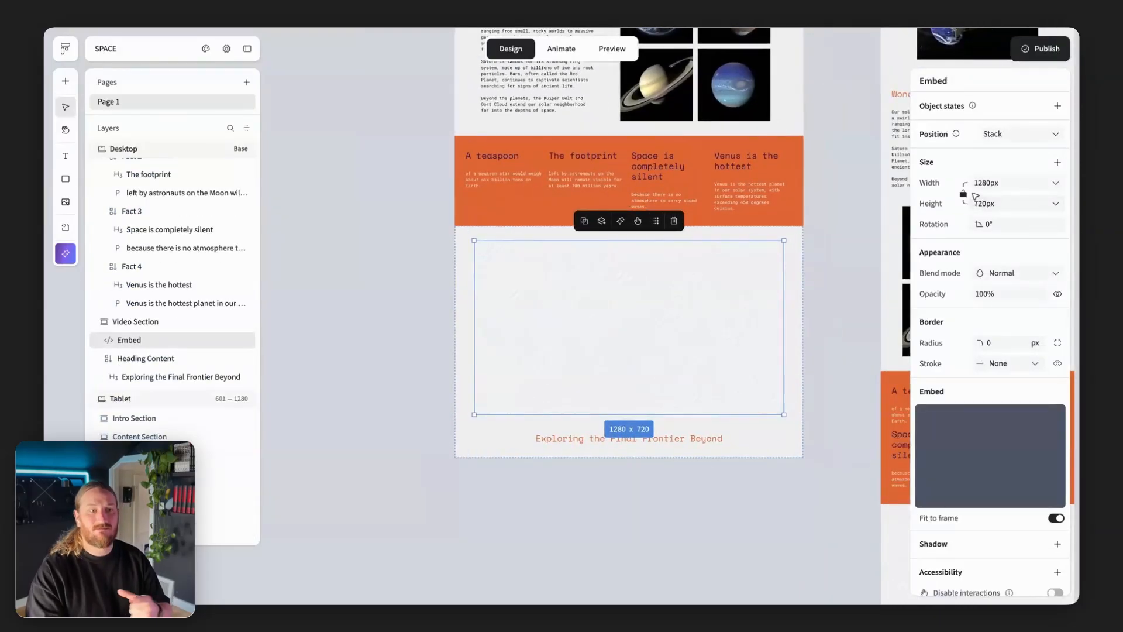
click(1057, 185)
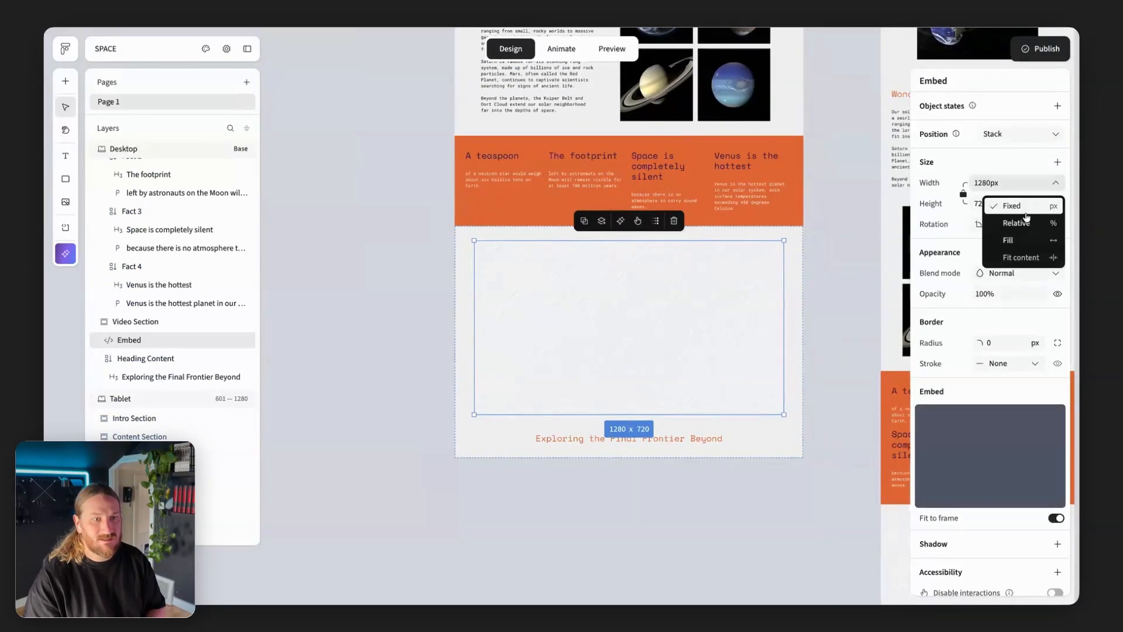
click(1027, 223)
scroll(734, 478, down, 1)
scroll(734, 478, right, 1)
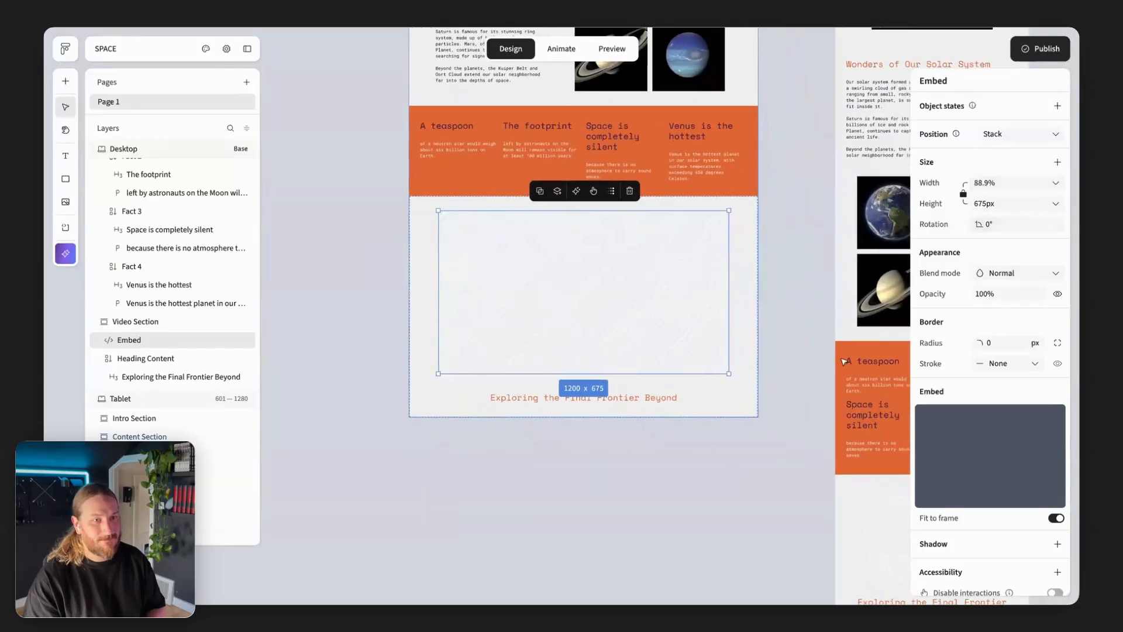
double_click(988, 183)
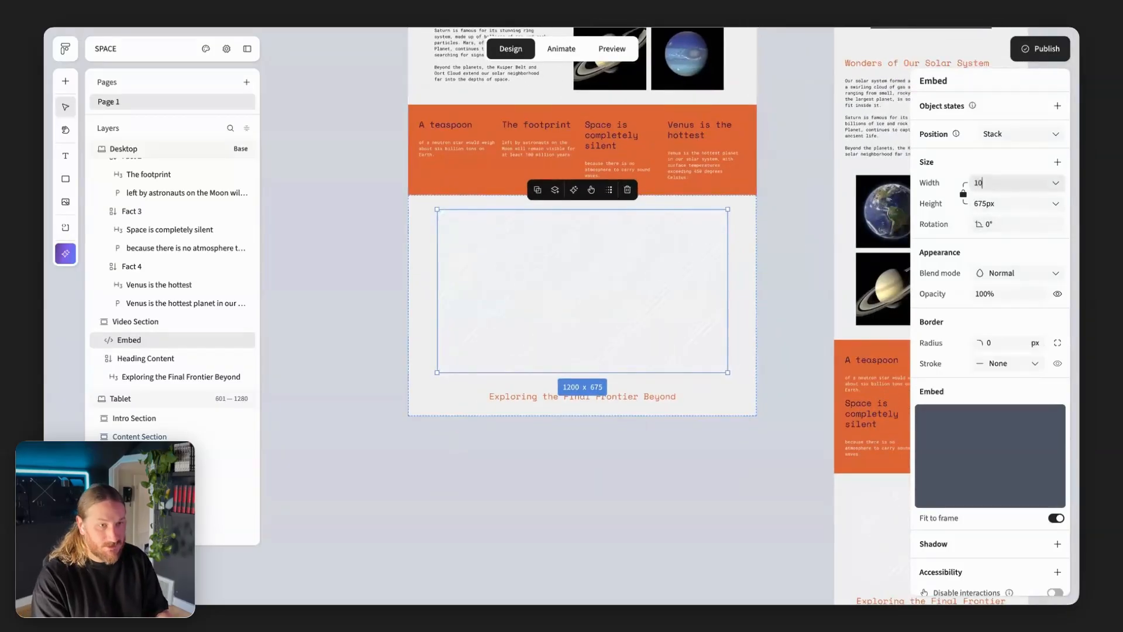
key(Return)
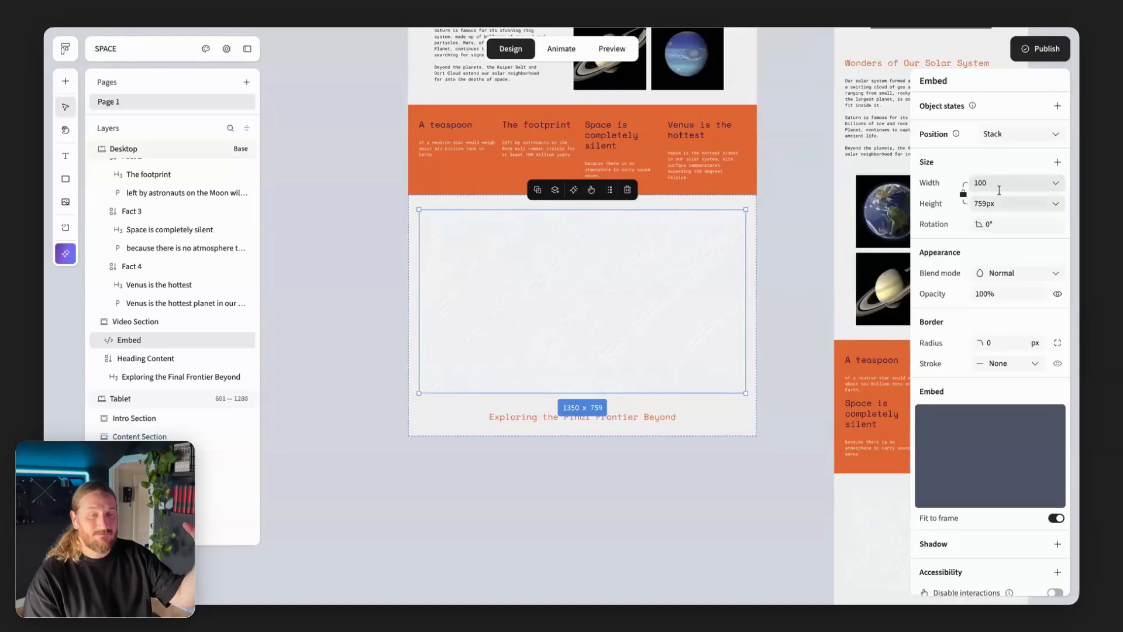
scroll(761, 515, down, 1)
scroll(761, 515, right, 1)
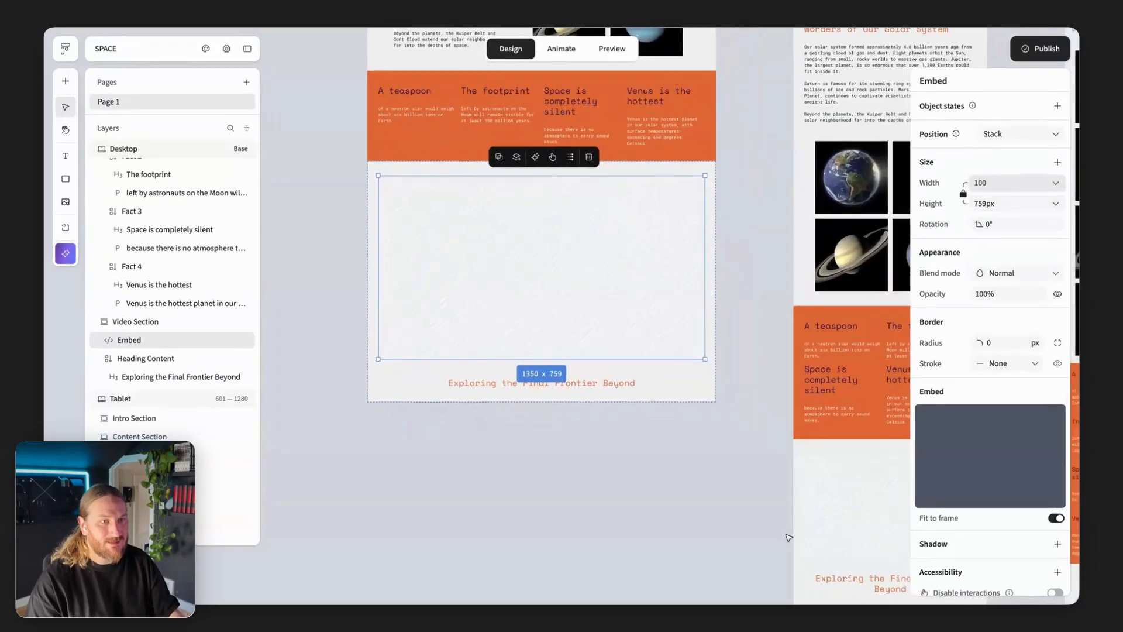
Check how the 100% wide embed scales in the tablet and mobile Video Sections
click(677, 476)
scroll(678, 475, down, 2)
scroll(678, 476, right, 2)
click(781, 411)
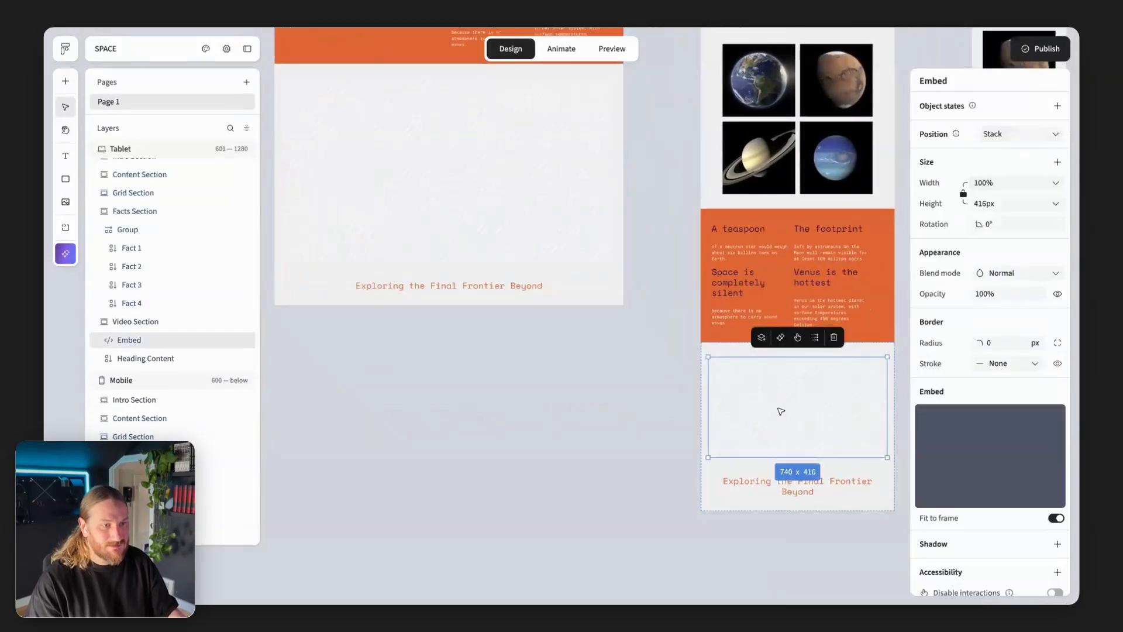
scroll(781, 412, right, 3)
click(864, 466)
click(865, 467)
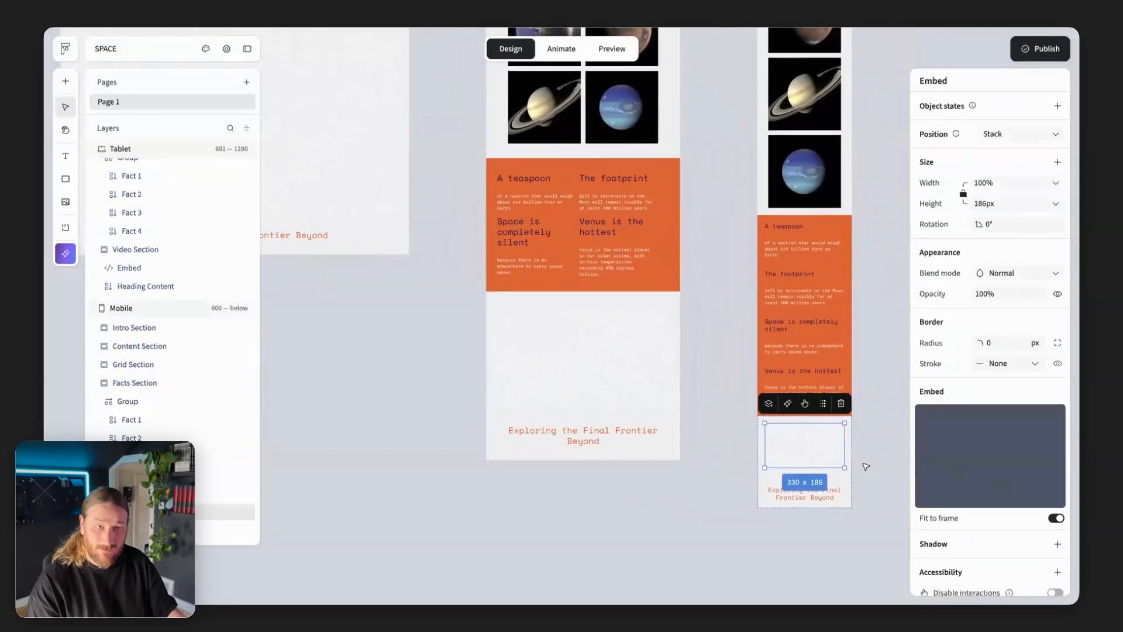
scroll(859, 466, left, 1)
scroll(859, 466, left, 5)
scroll(858, 466, up, 2)
click(261, 318)
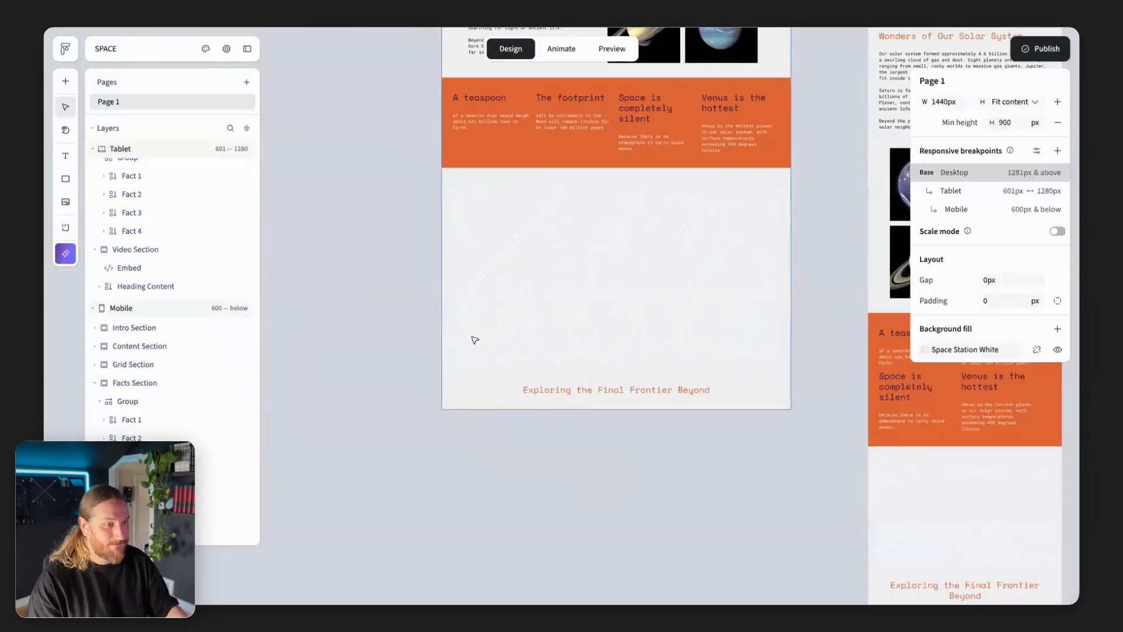
Move the Heading Content above the embed in the desktop Video Section's layer order
click(475, 338)
scroll(311, 353, up, 2)
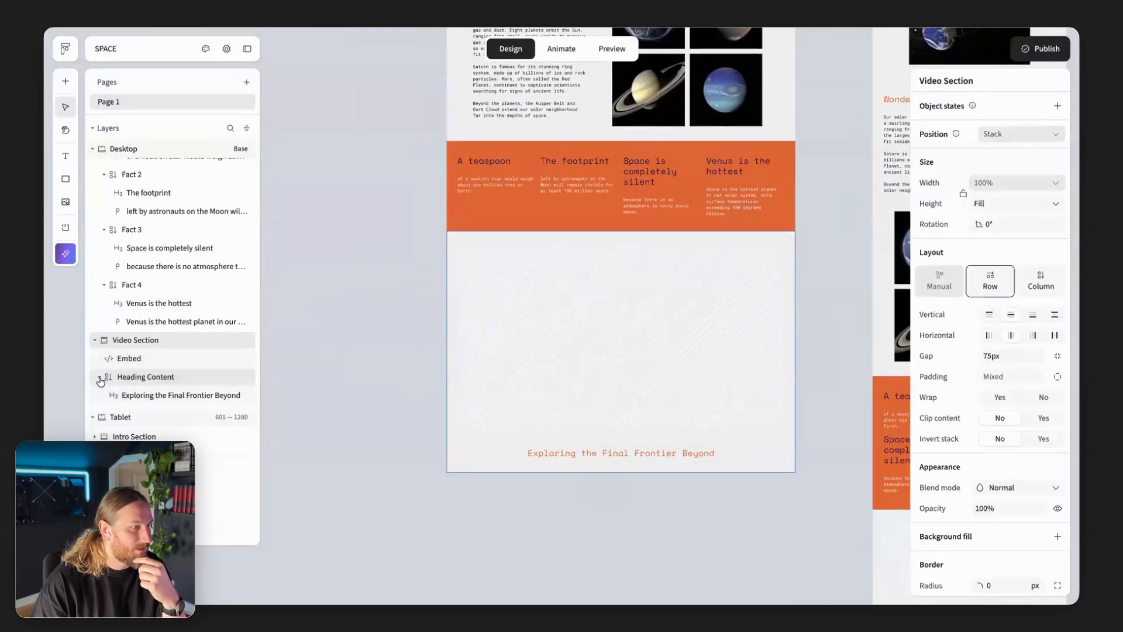
click(100, 381)
drag(143, 378, 142, 351)
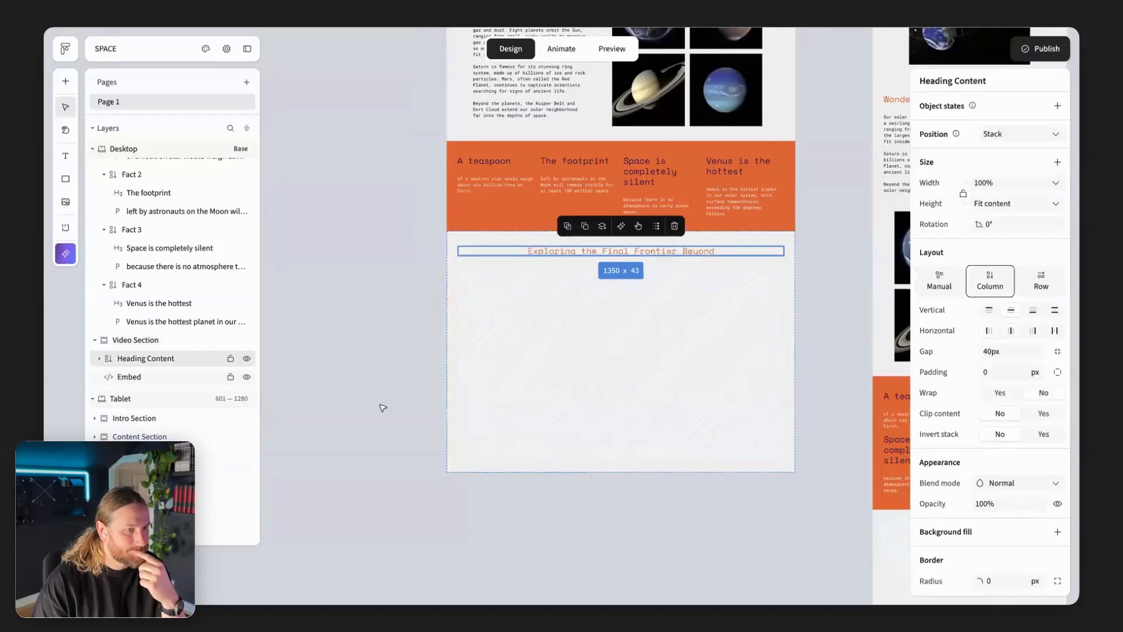
click(421, 411)
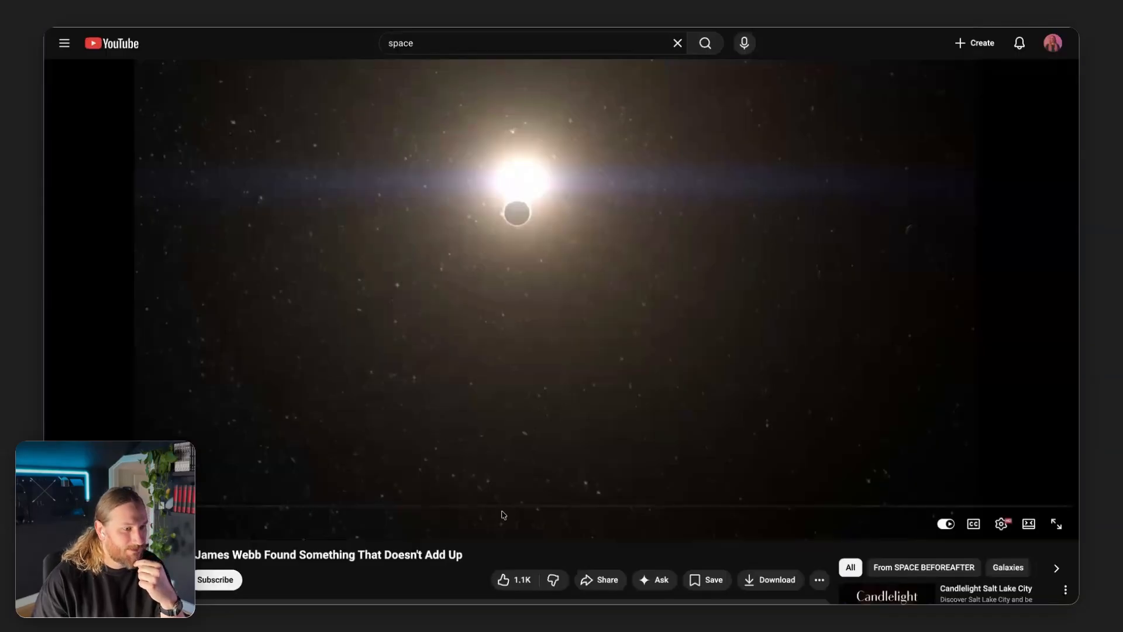
Copy the embed code of the James Webb space video from YouTube's sharing options
click(600, 579)
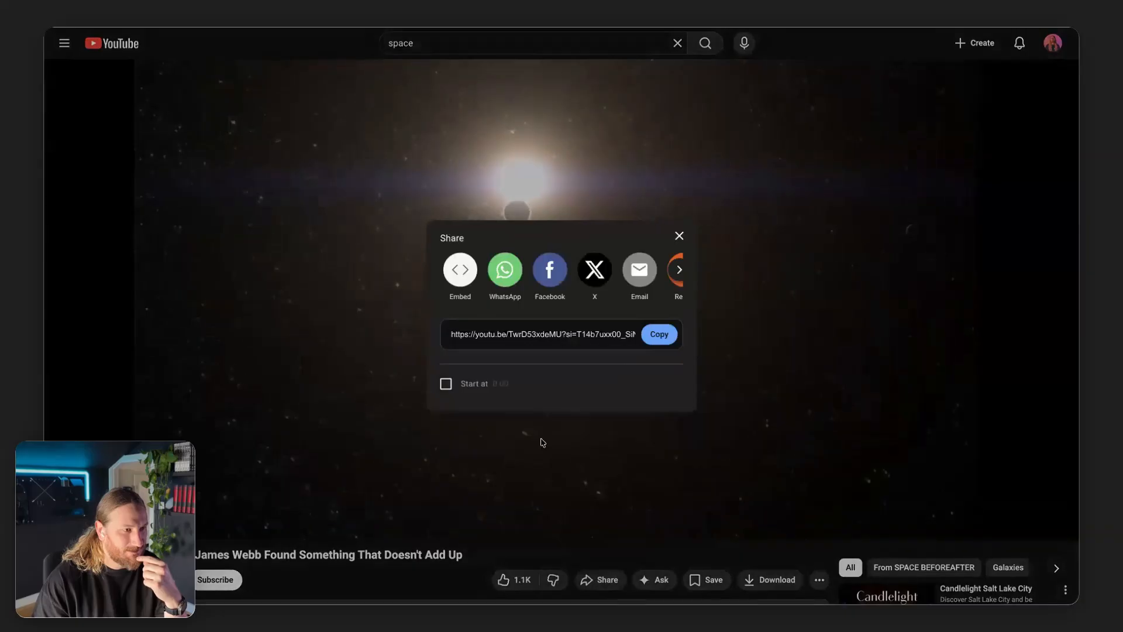
click(460, 270)
click(905, 439)
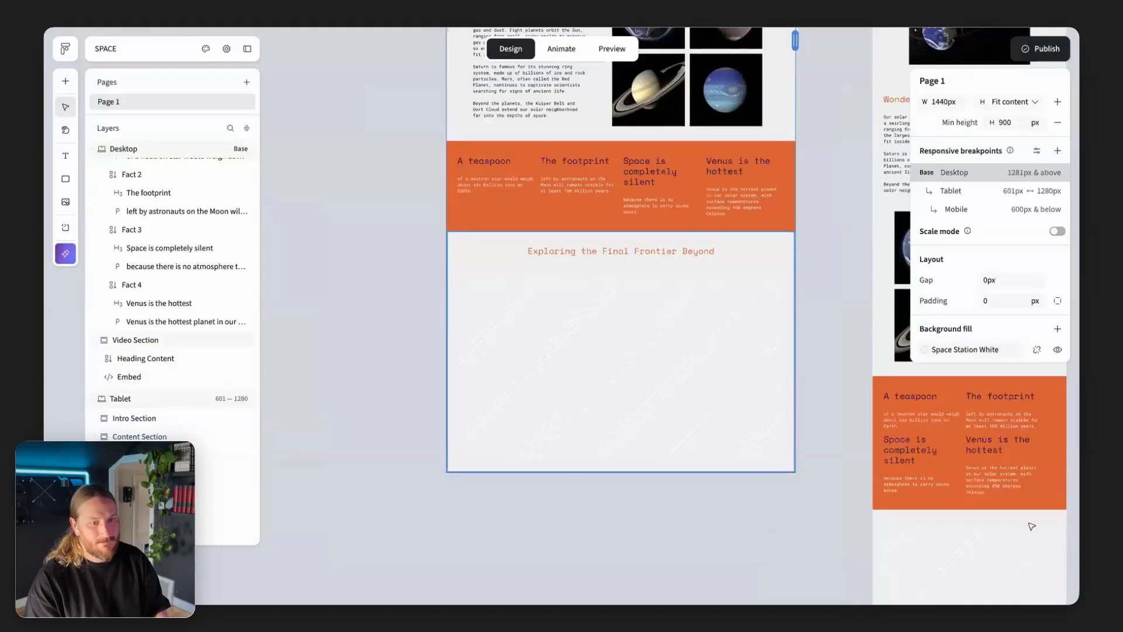
Switch back to the SPACE design and paste the copied YouTube code into the desktop Video Section's embed
click(716, 326)
click(1021, 478)
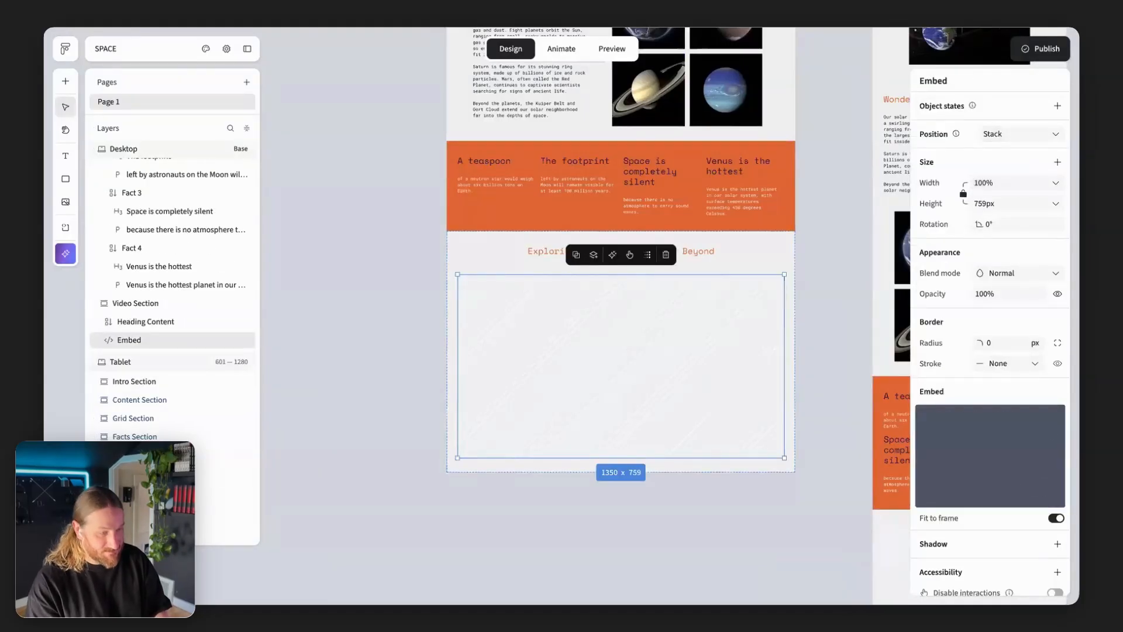
key(ctrl+v)
scroll(739, 539, right, 2)
click(739, 539)
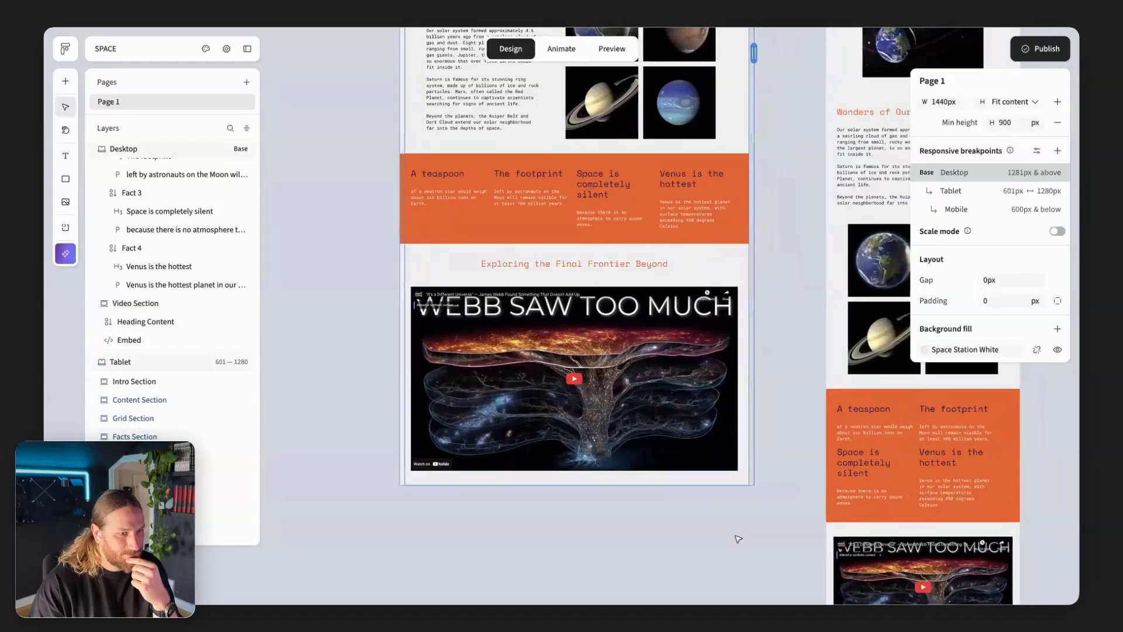
Compare the embedded video and the overall page across the desktop, tablet and mobile layouts
scroll(738, 539, right, 10)
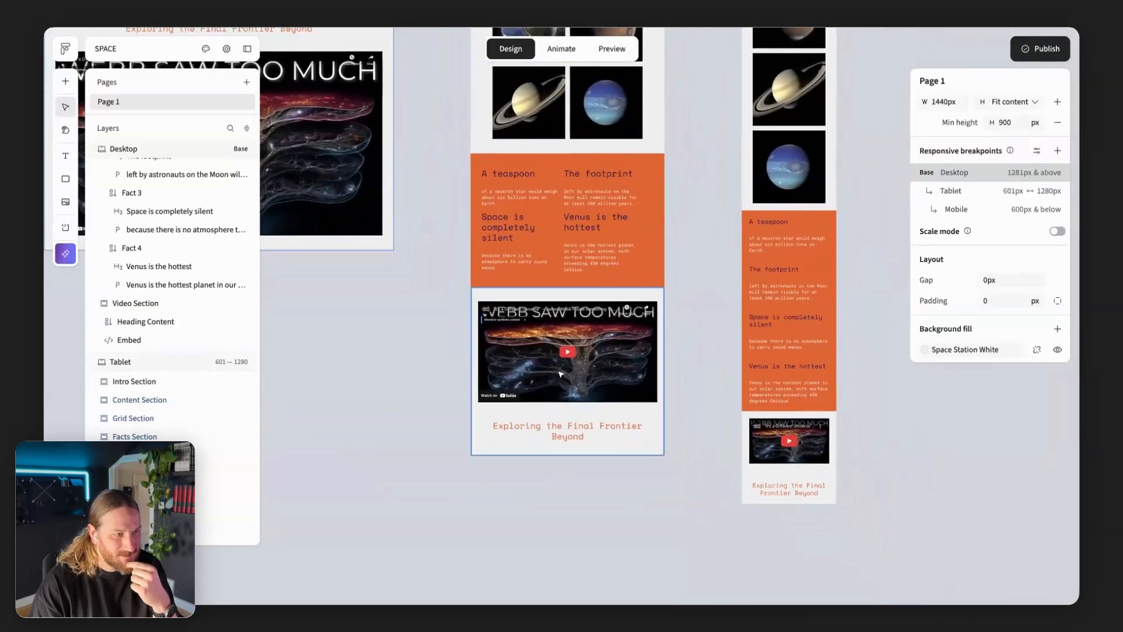
scroll(476, 401, left, 4)
scroll(468, 404, up, 5)
scroll(468, 405, down, 5)
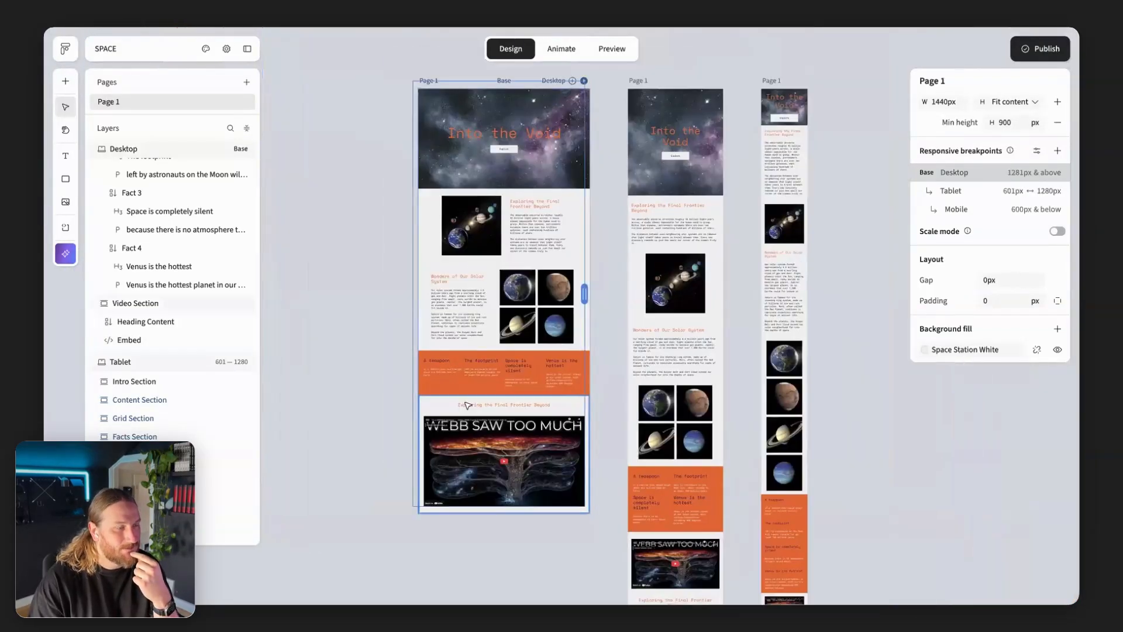
scroll(468, 404, up, 3)
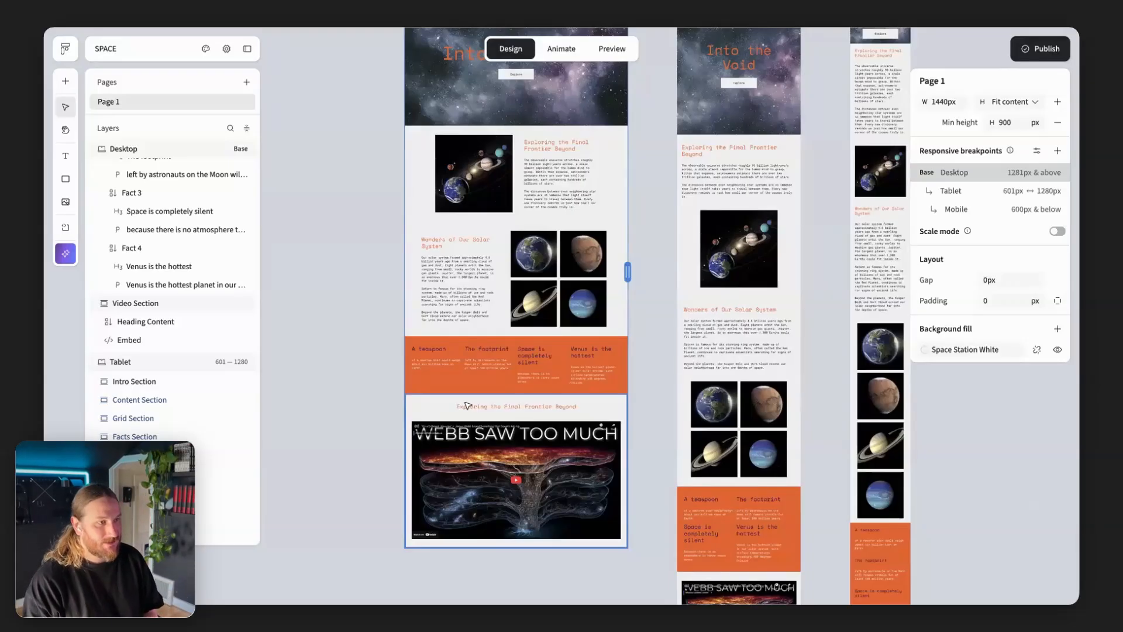
scroll(468, 405, up, 2)
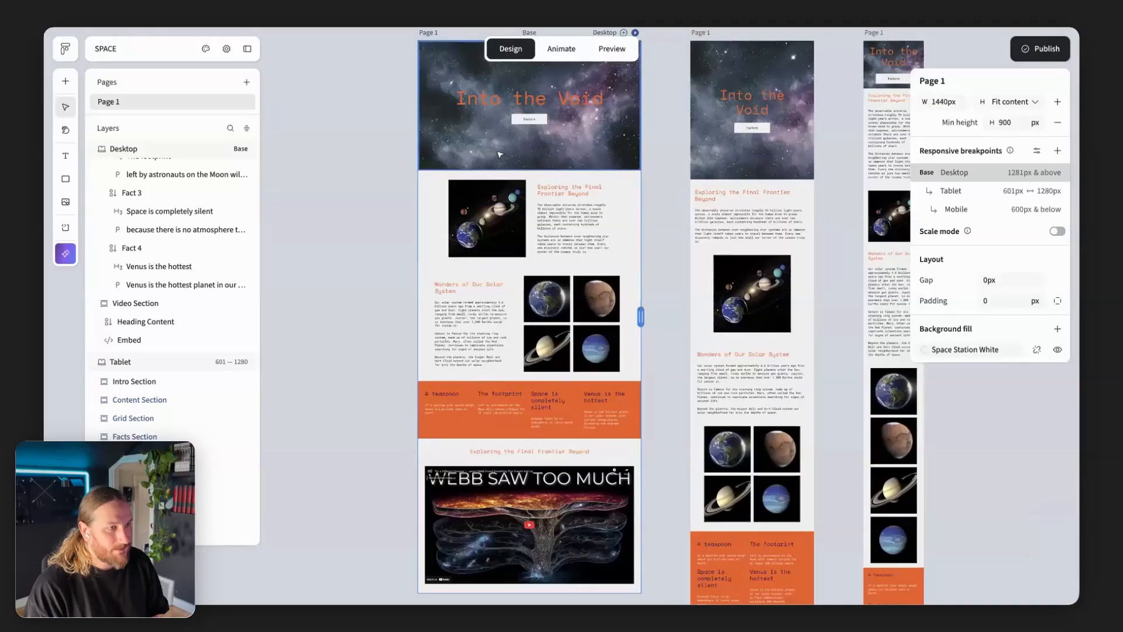
scroll(499, 156, up, 3)
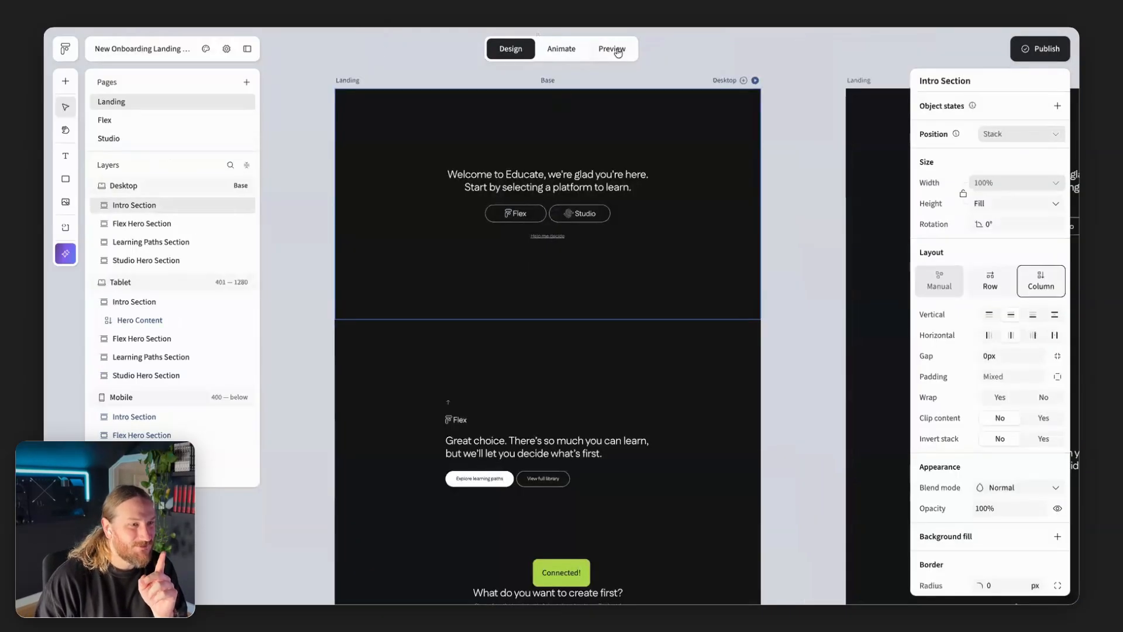
Preview the onboarding project's Landing page and adjust the preview width
click(618, 52)
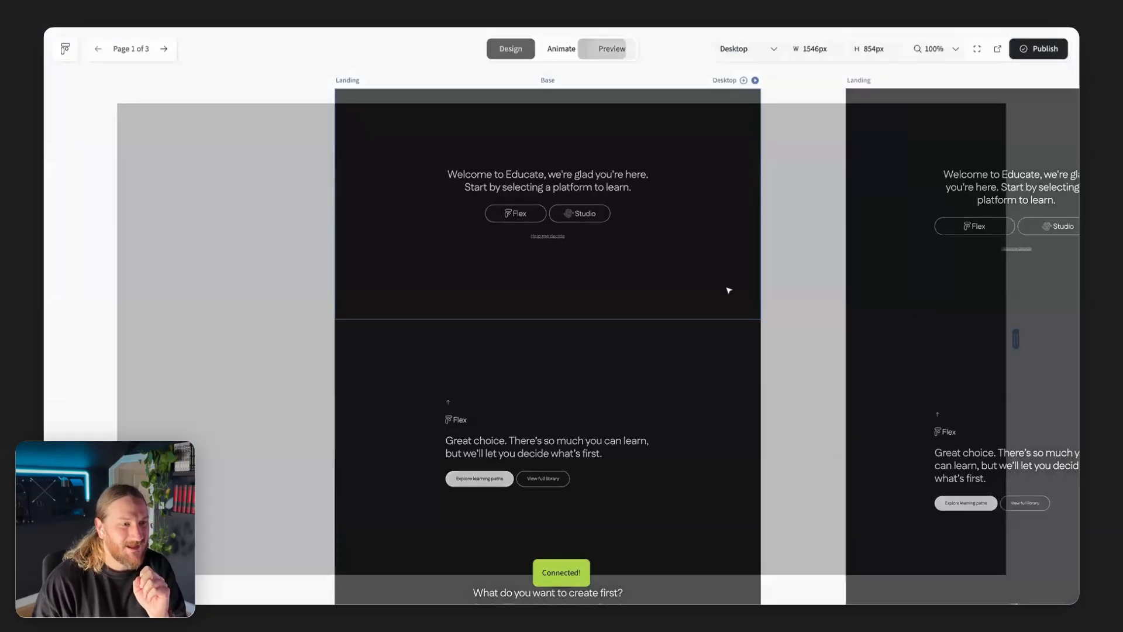
mouse_move(1016, 339)
mouse_down()
mouse_move(815, 348)
mouse_move(1032, 350)
mouse_up()
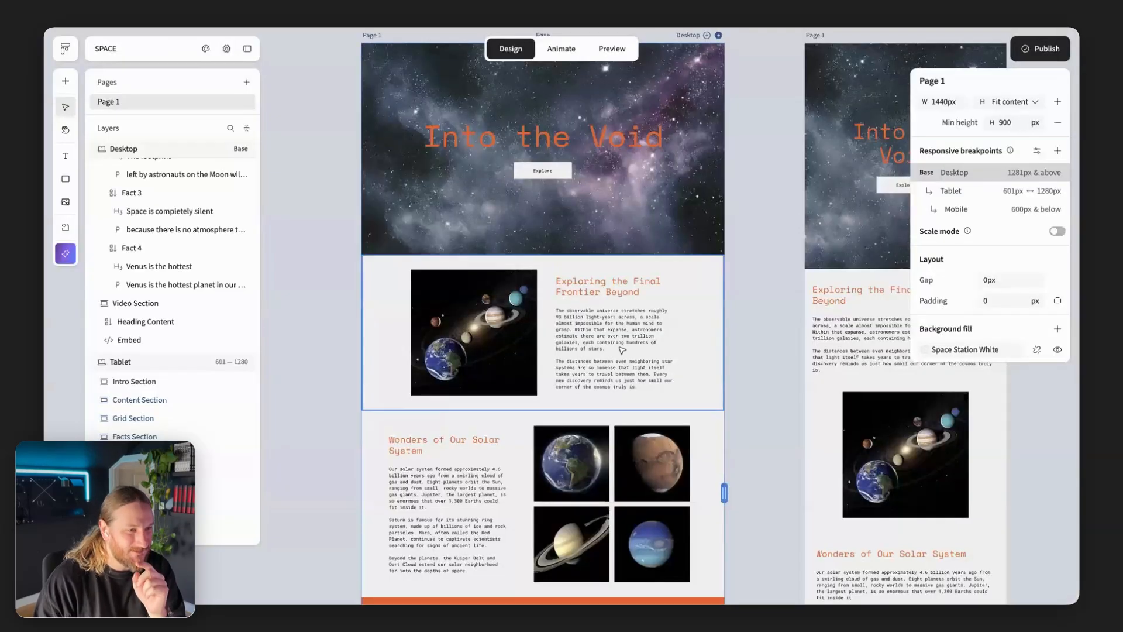
Preview the SPACE page at a 1484 px desktop width and review its sections from the hero to the video
click(622, 350)
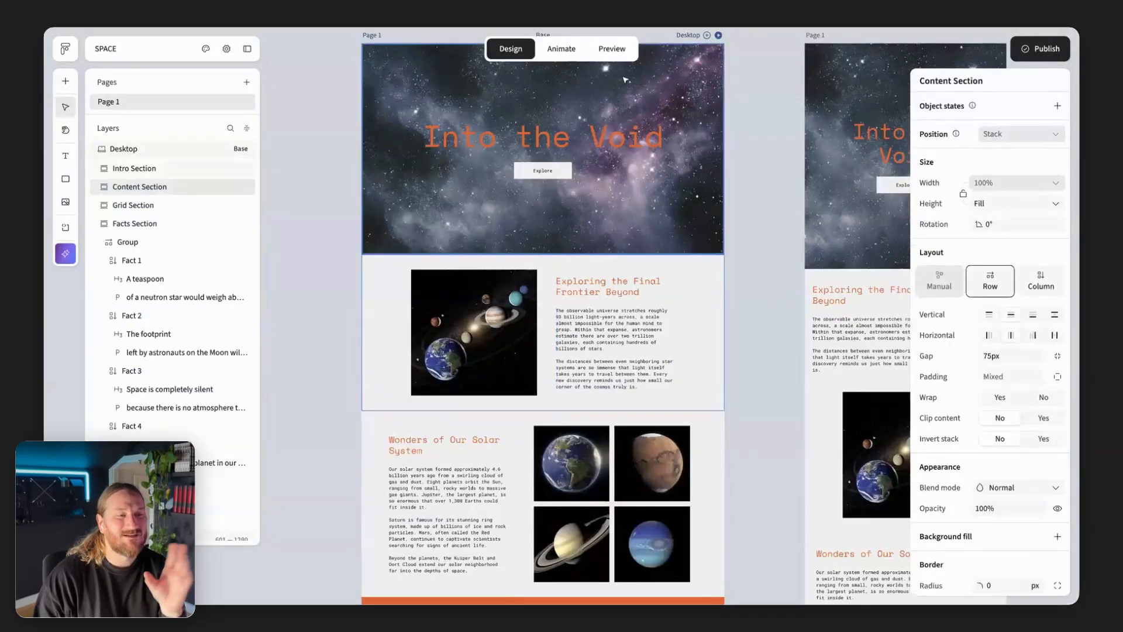
click(612, 49)
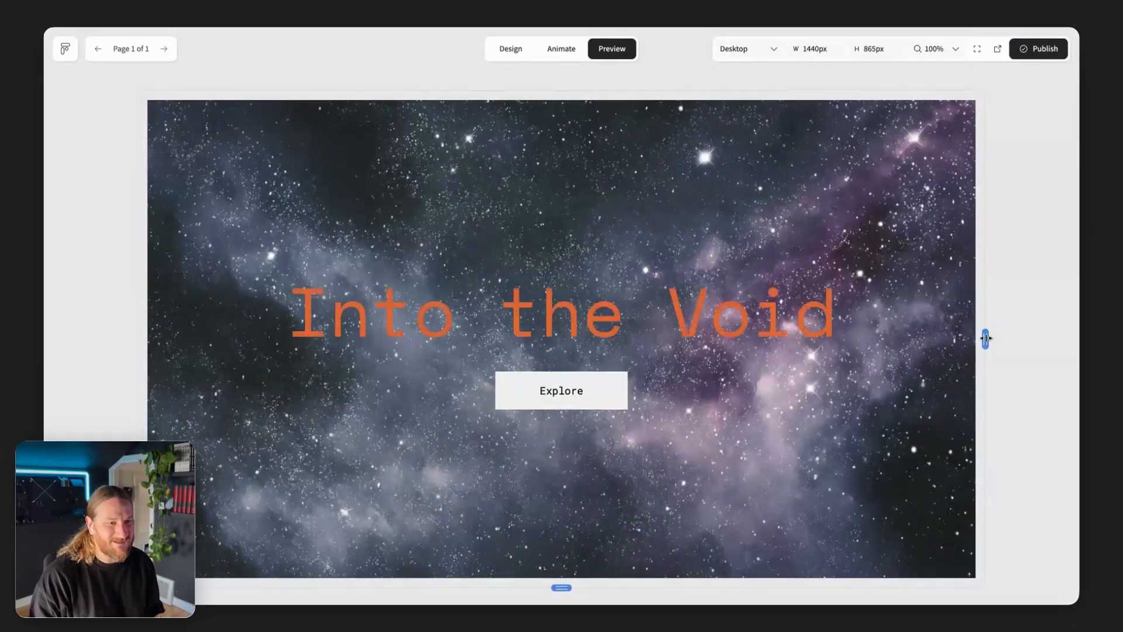
drag(890, 340, 999, 340)
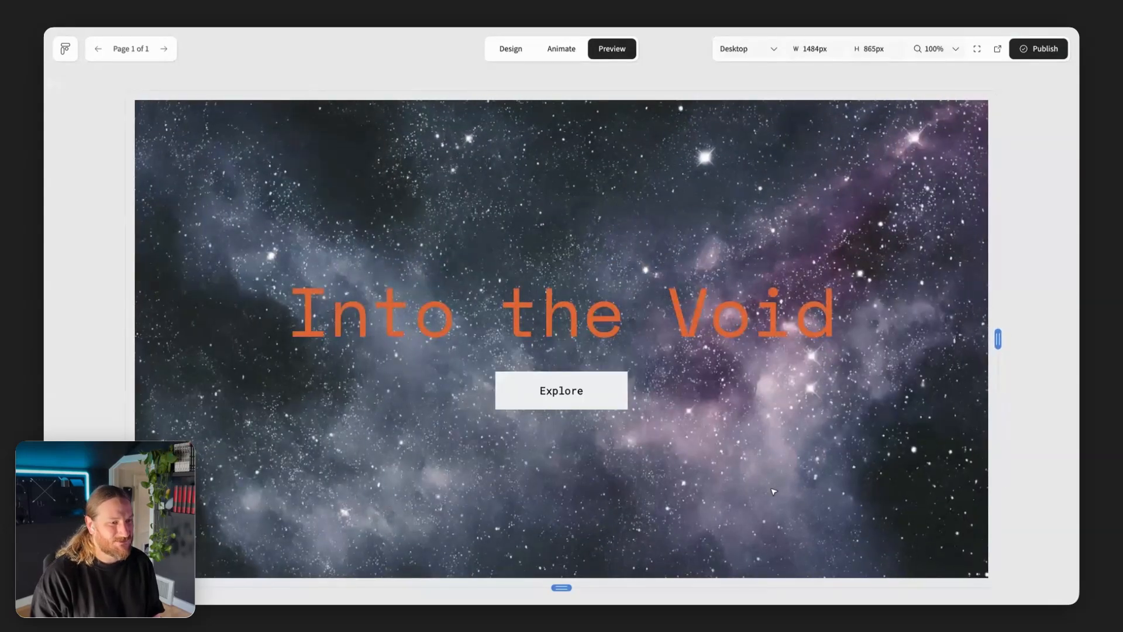
scroll(675, 437, down, 5)
scroll(677, 438, down, 3)
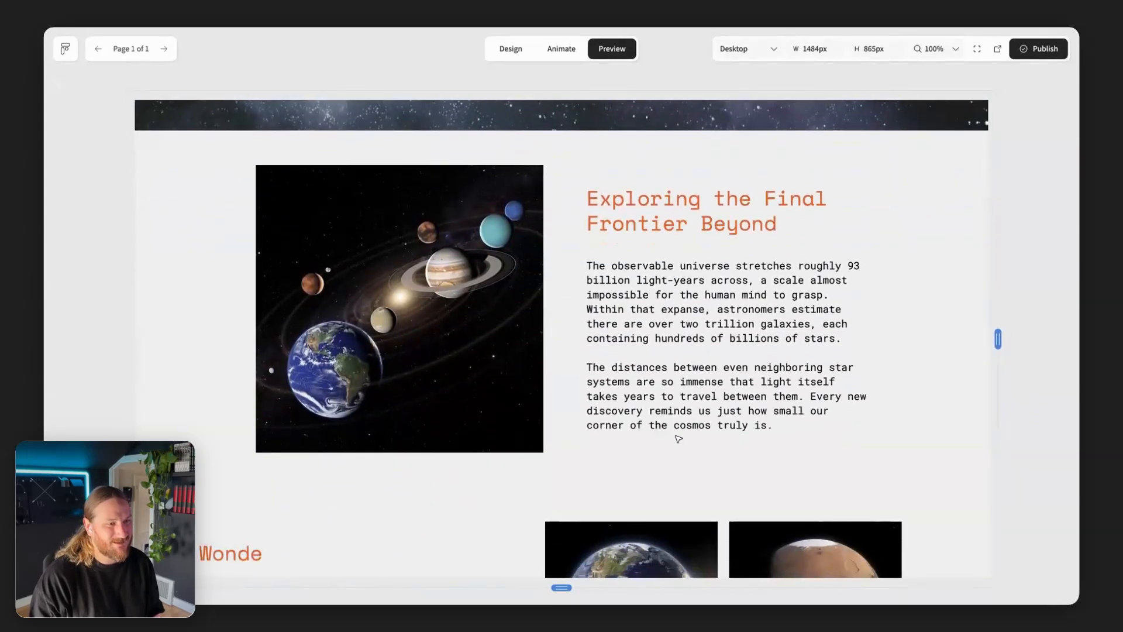
scroll(679, 439, down, 5)
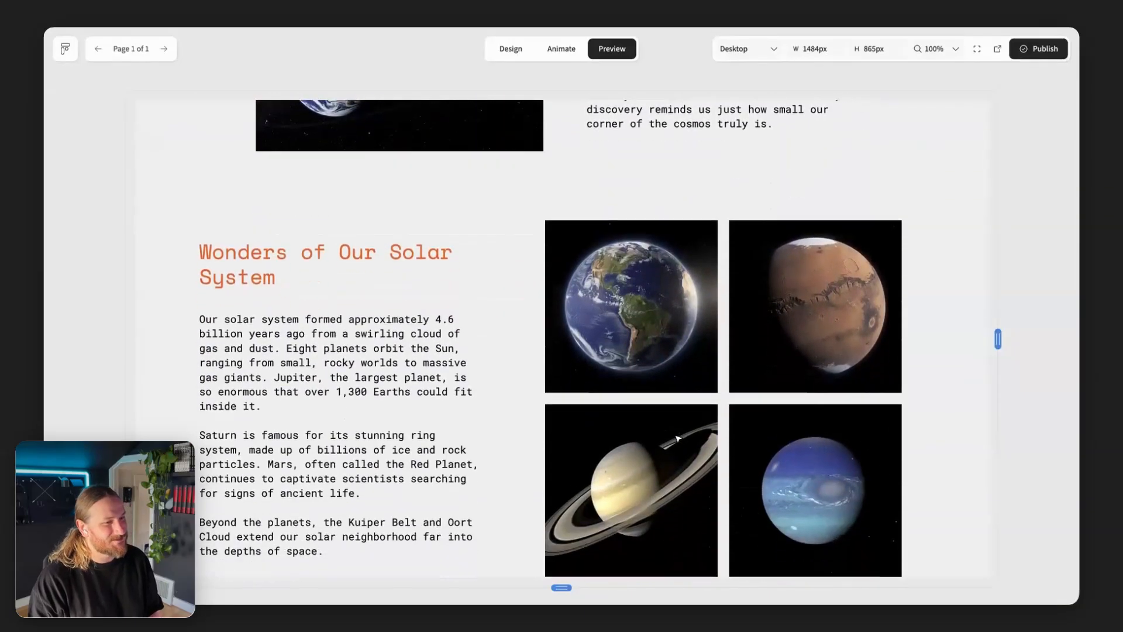
scroll(677, 438, down, 2)
scroll(677, 438, down, 3)
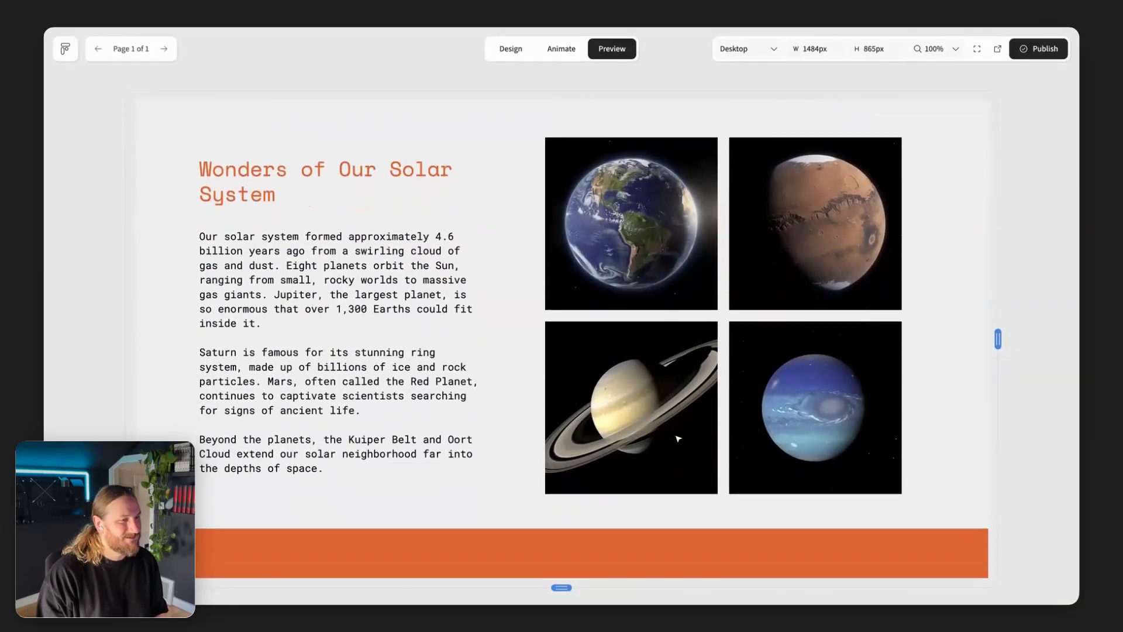
scroll(678, 439, down, 2)
scroll(672, 439, up, 2)
scroll(670, 421, down, 2)
scroll(667, 402, down, 8)
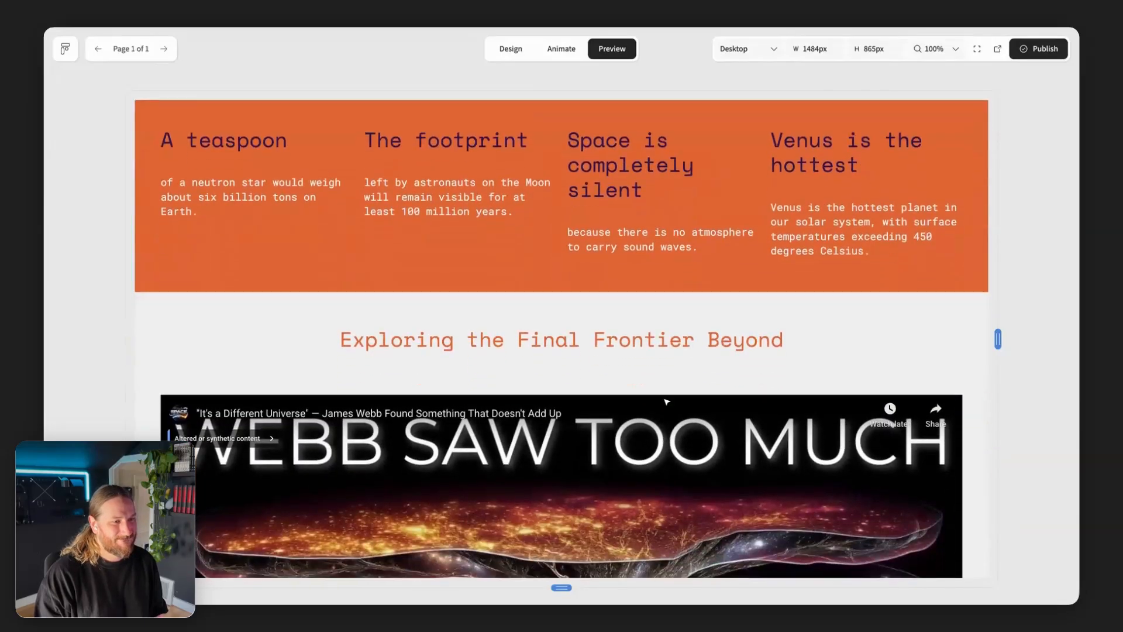
scroll(667, 402, up, 8)
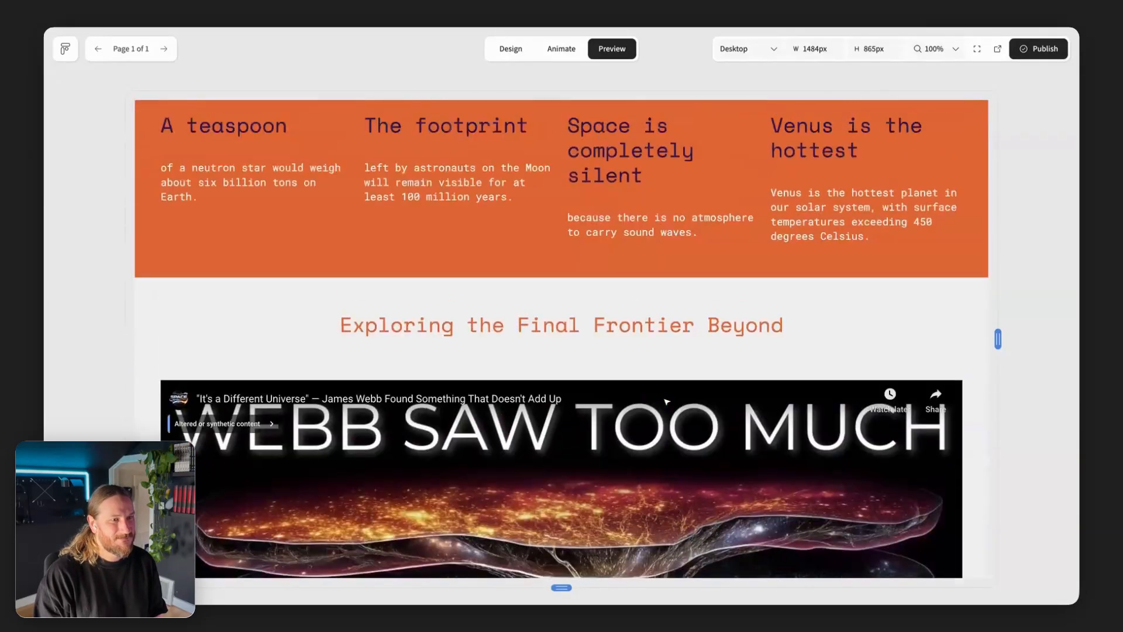
Review the previewed page at 799 px tablet width and 1613 px desktop width, and return to the design
drag(998, 341, 801, 345)
scroll(680, 328, down, 7)
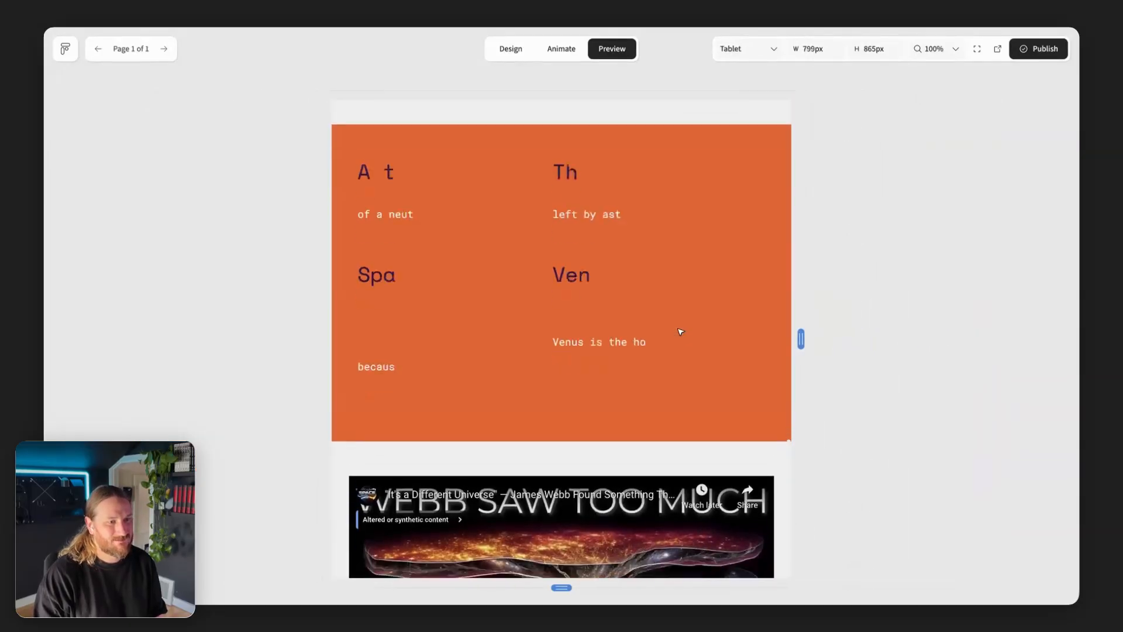
scroll(680, 332, up, 10)
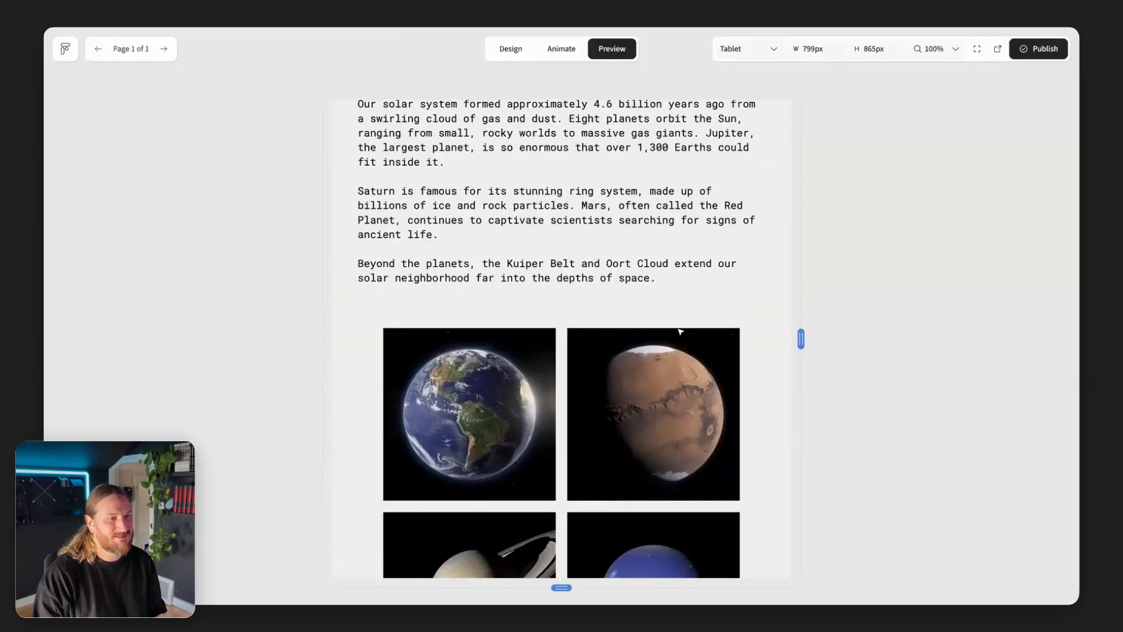
scroll(681, 332, up, 6)
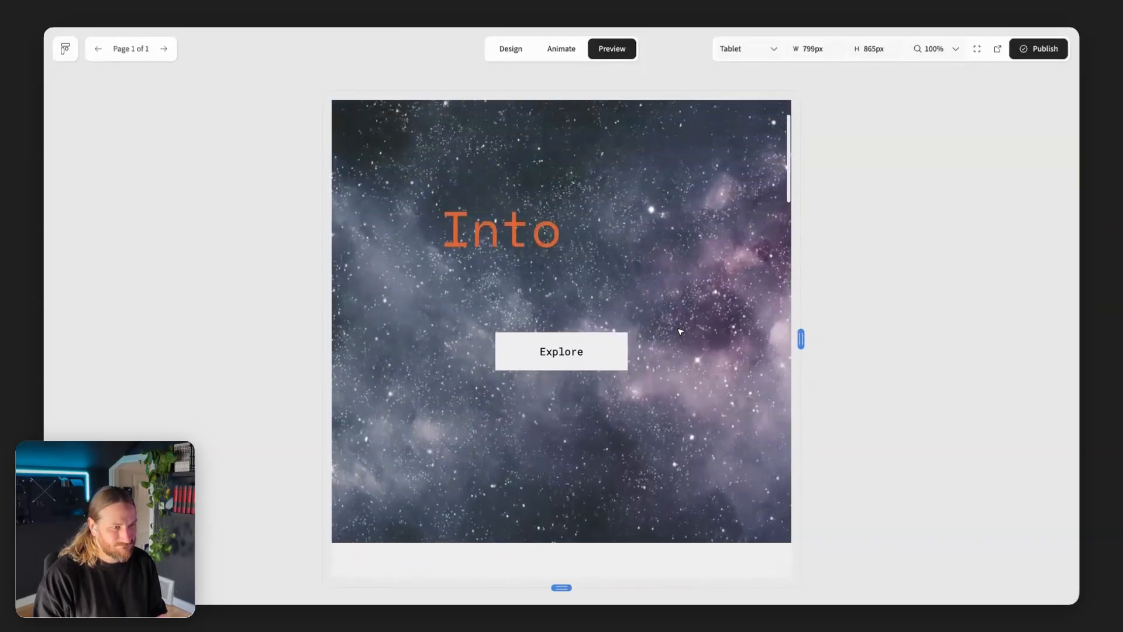
scroll(681, 331, down, 6)
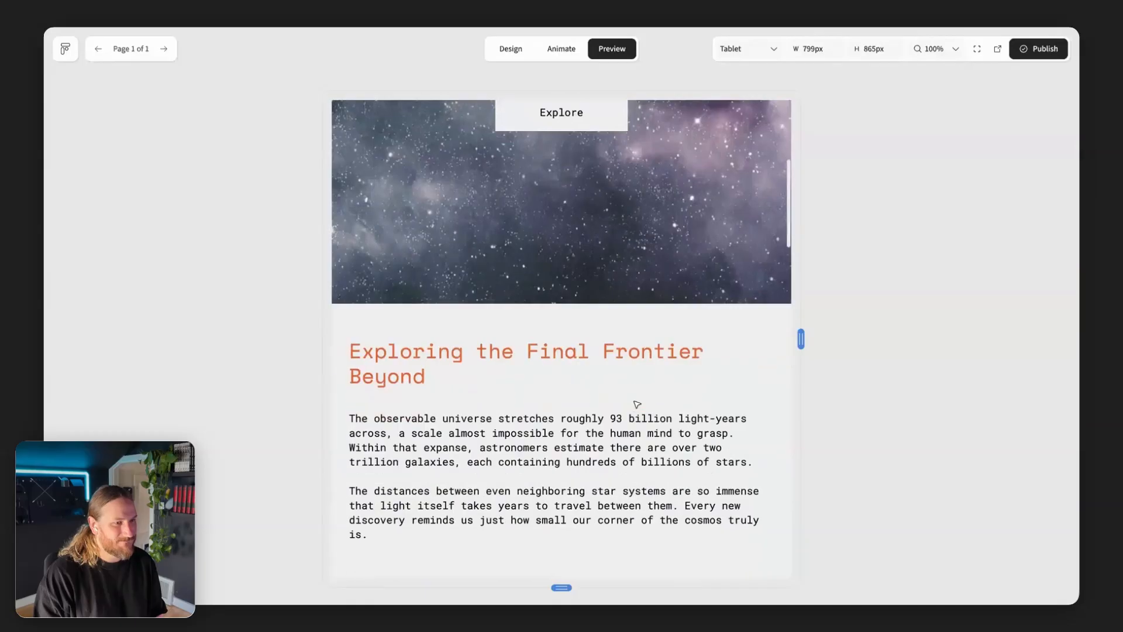
drag(801, 339, 1030, 350)
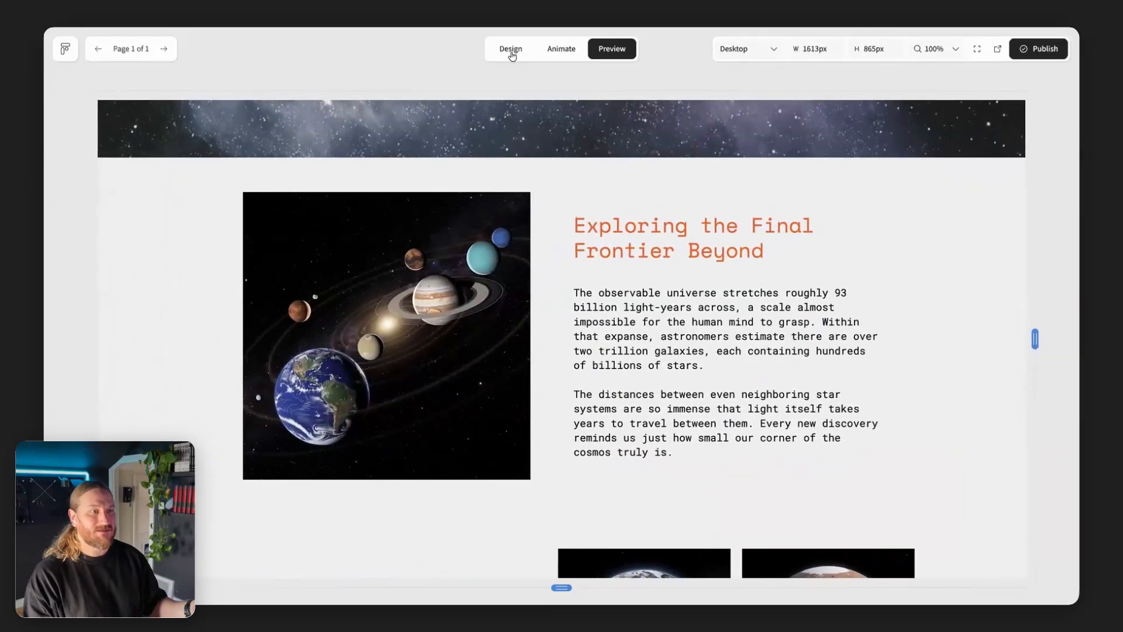
key(Escape)
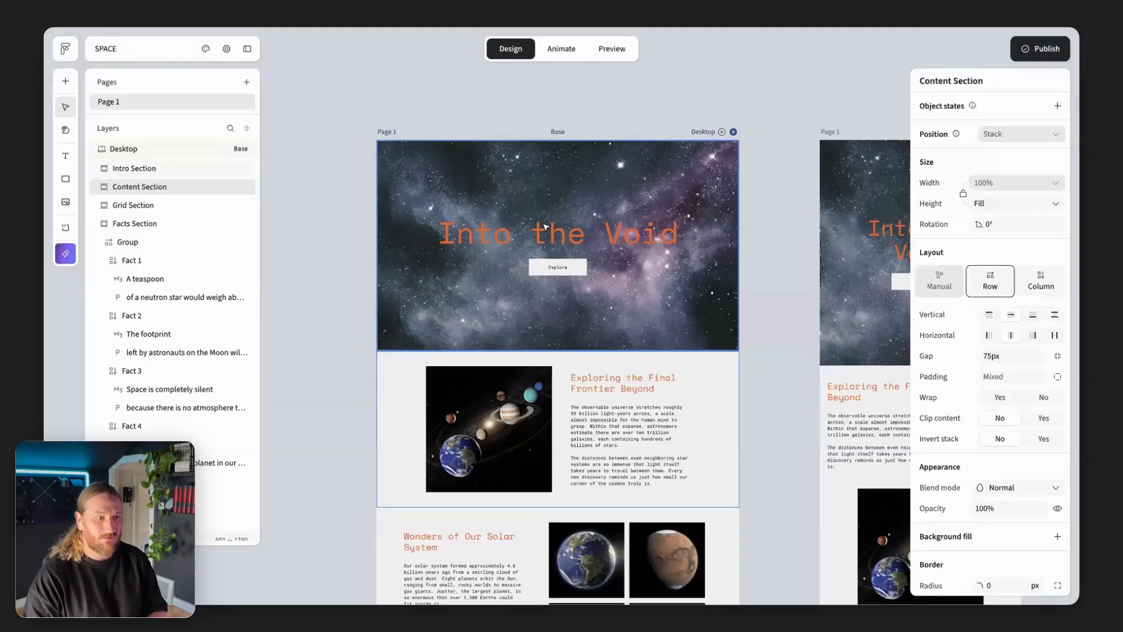
Inspect the size and layout settings of the Heading Content in the desktop Grid Section
scroll(545, 227, down, 5)
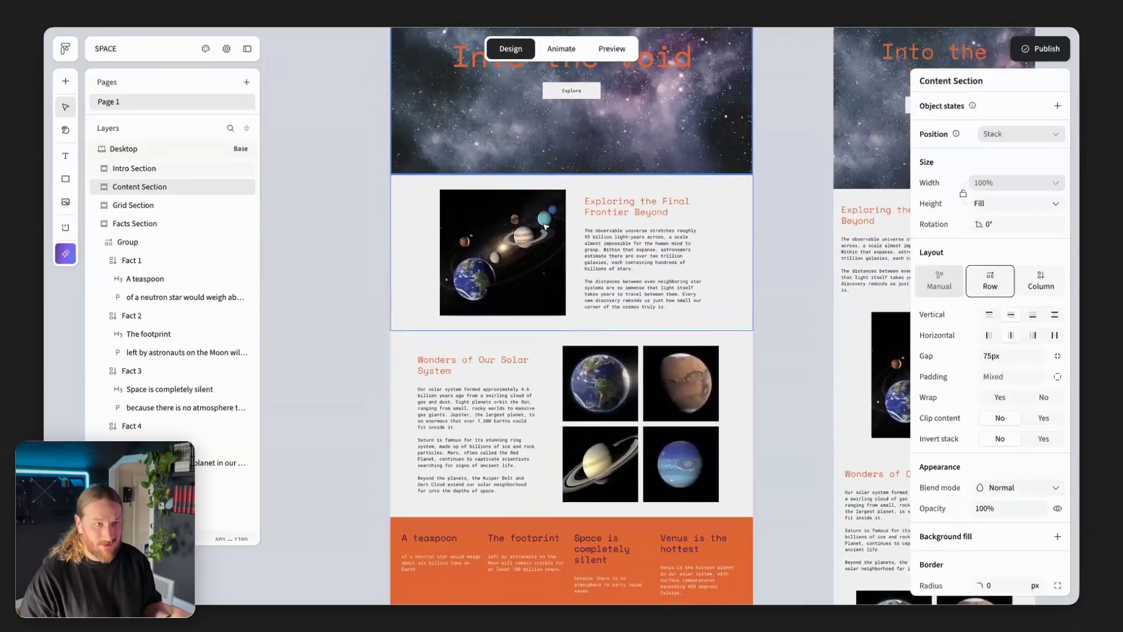
scroll(545, 228, down, 2)
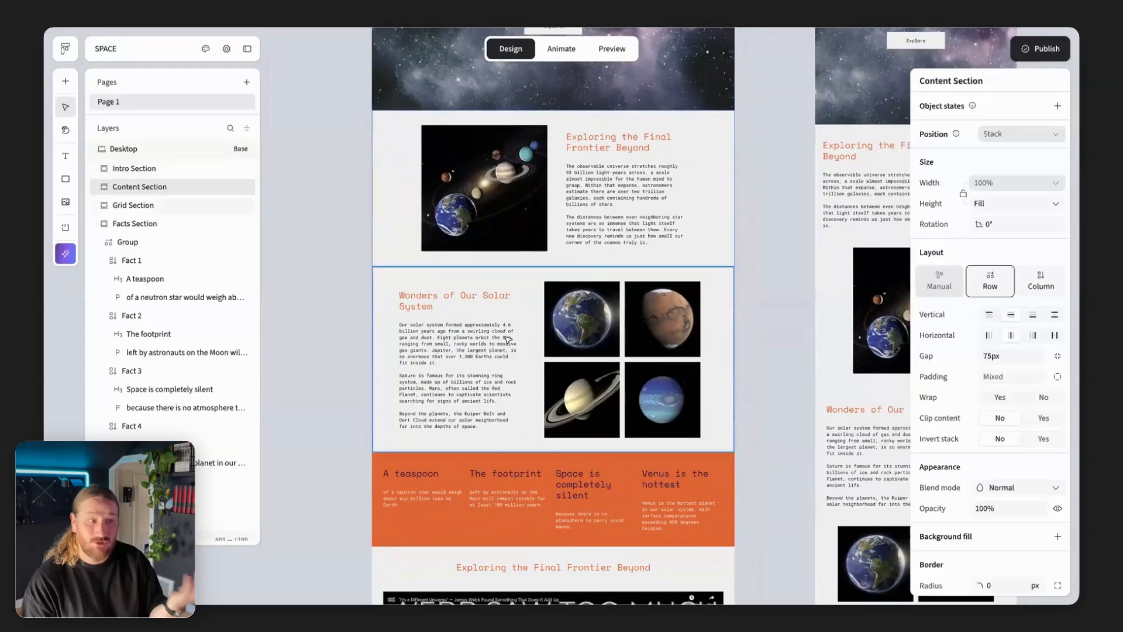
double_click(496, 348)
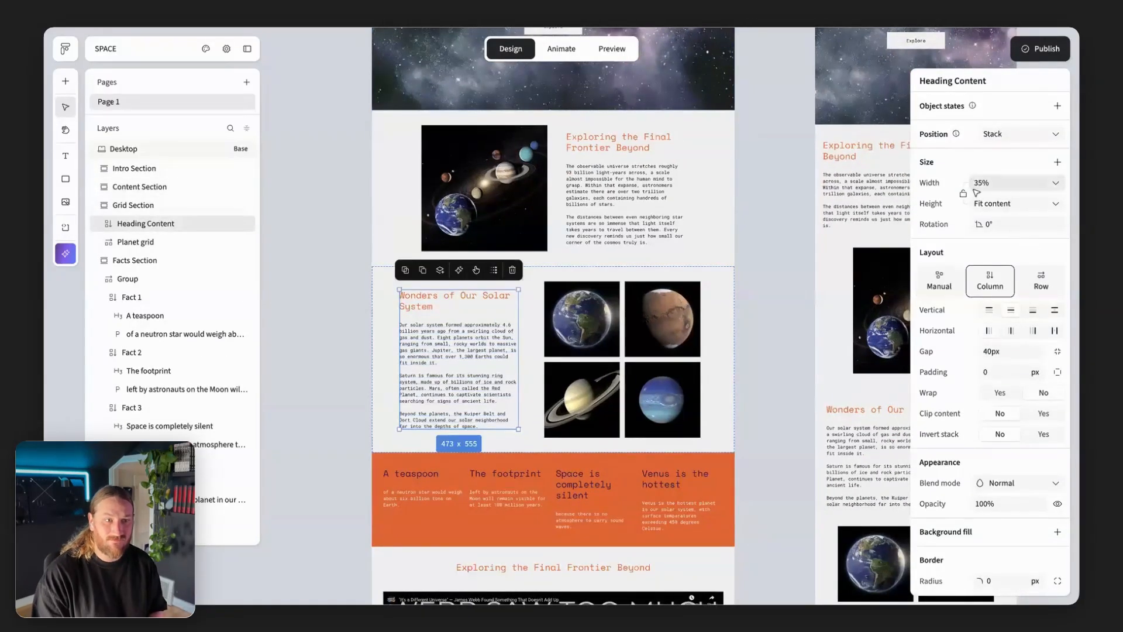
scroll(960, 214, down, 1)
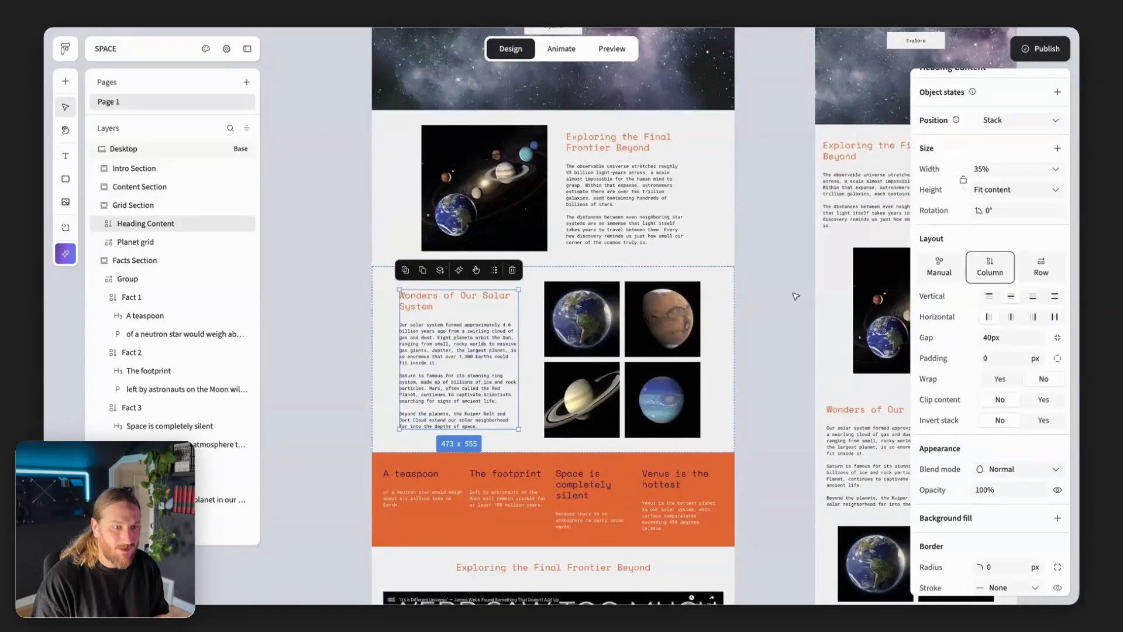
Switch the width of the tablet Content Section's Solar System - Hubble image to Relative sizing and open the width value for editing
scroll(777, 307, right, 5)
click(694, 311)
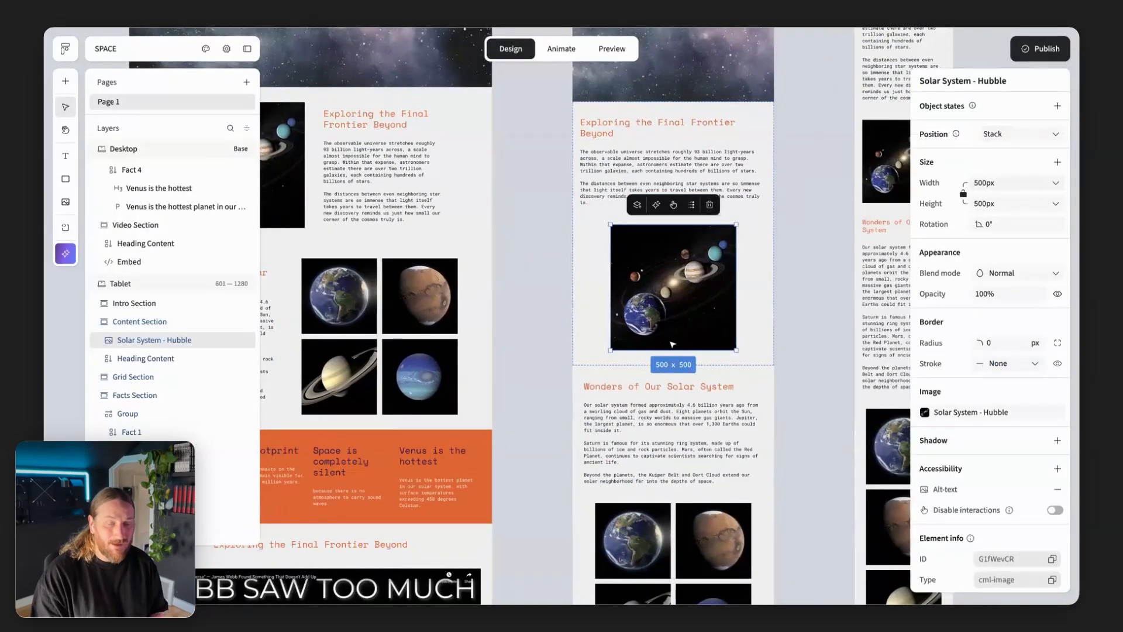
click(1056, 182)
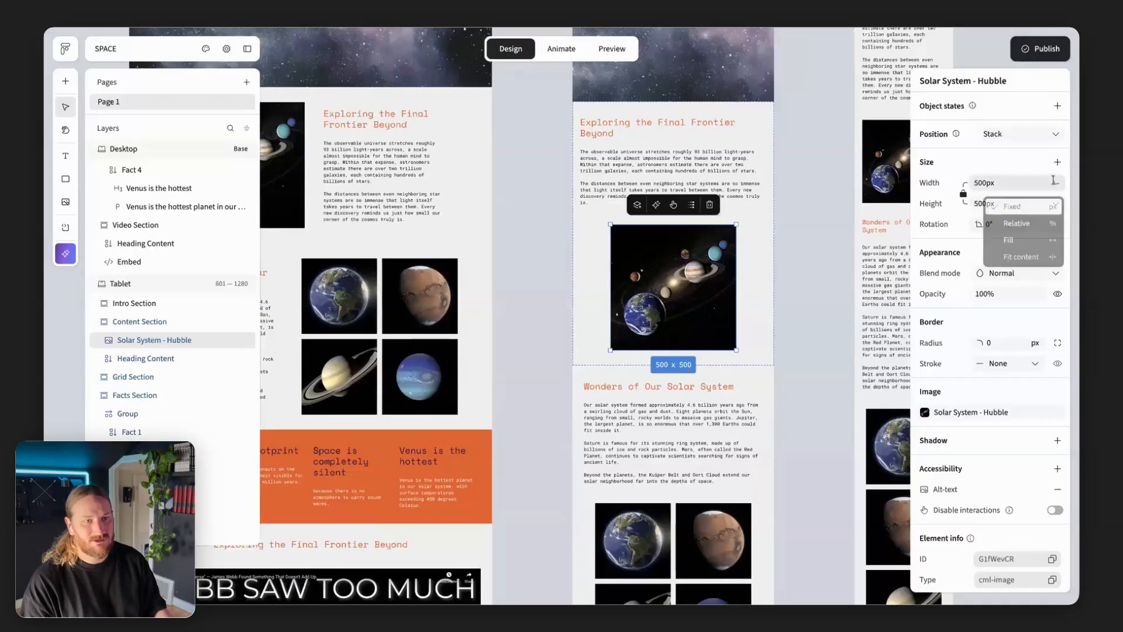
click(1001, 221)
double_click(989, 205)
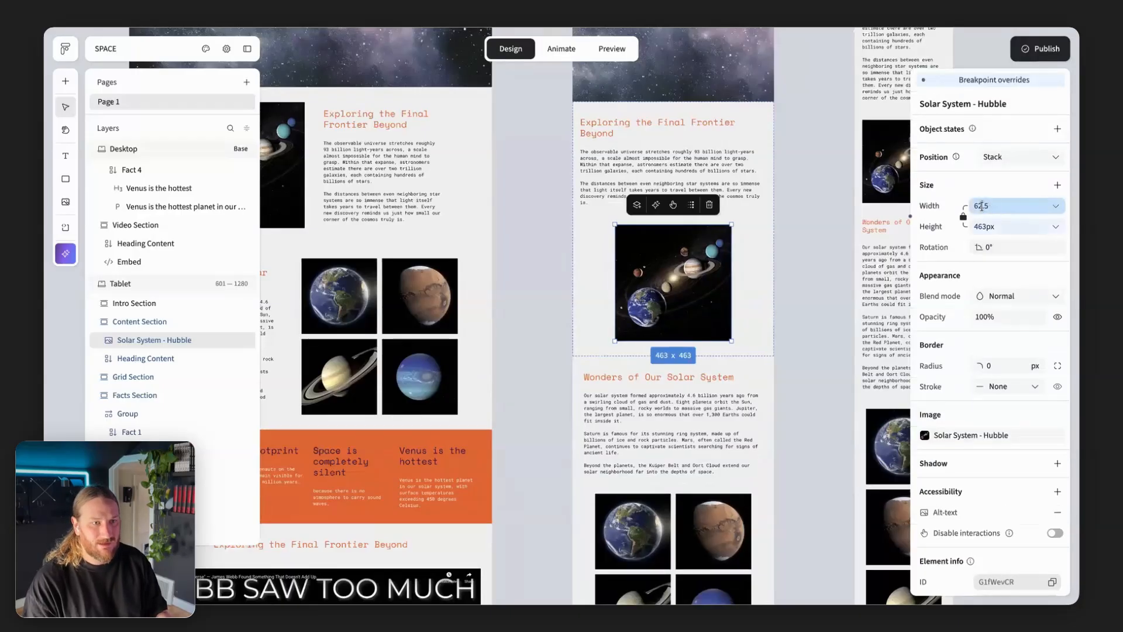
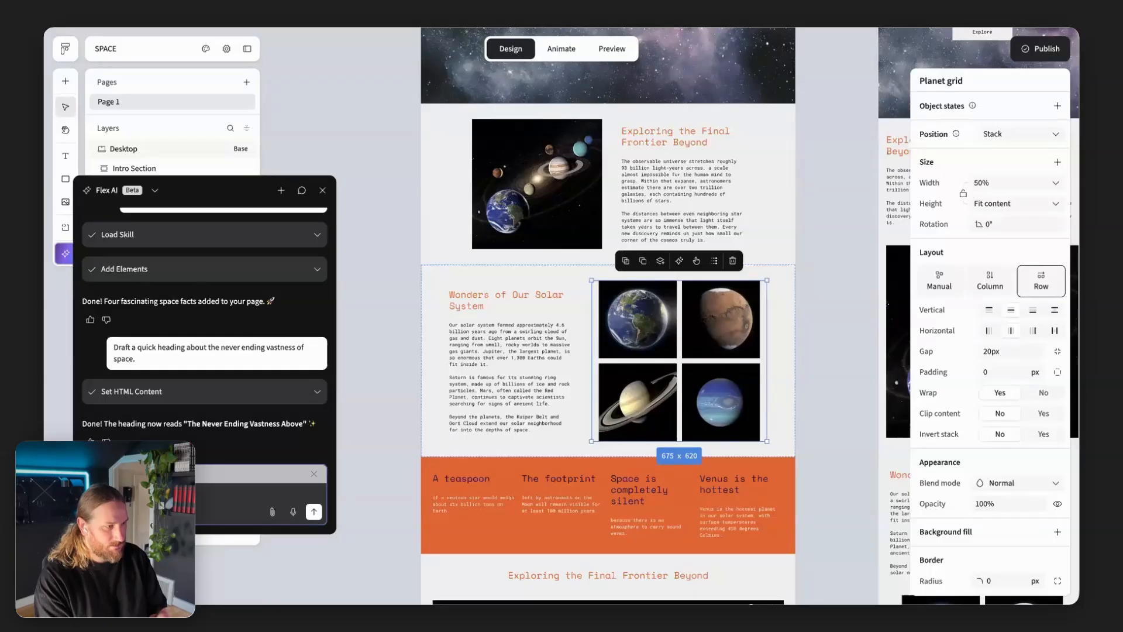
Ask Flex AI to turn the desktop Planet grid into a carousel, keeping the images' 1:1 aspect ratio and including cycle icons and interactions
text(of)
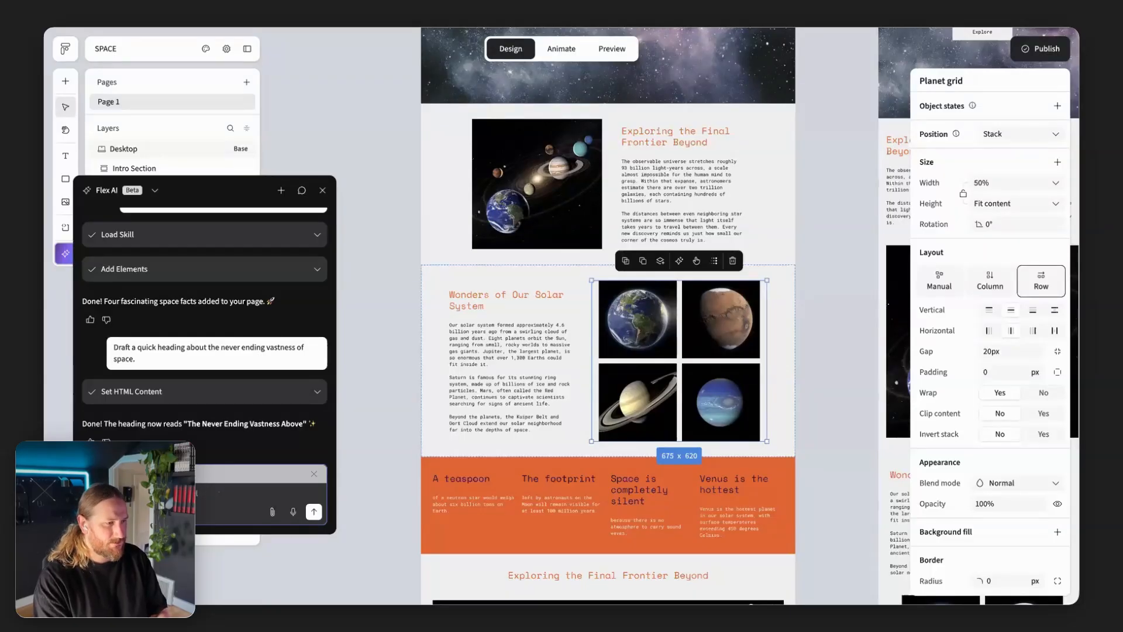
text( and keep)
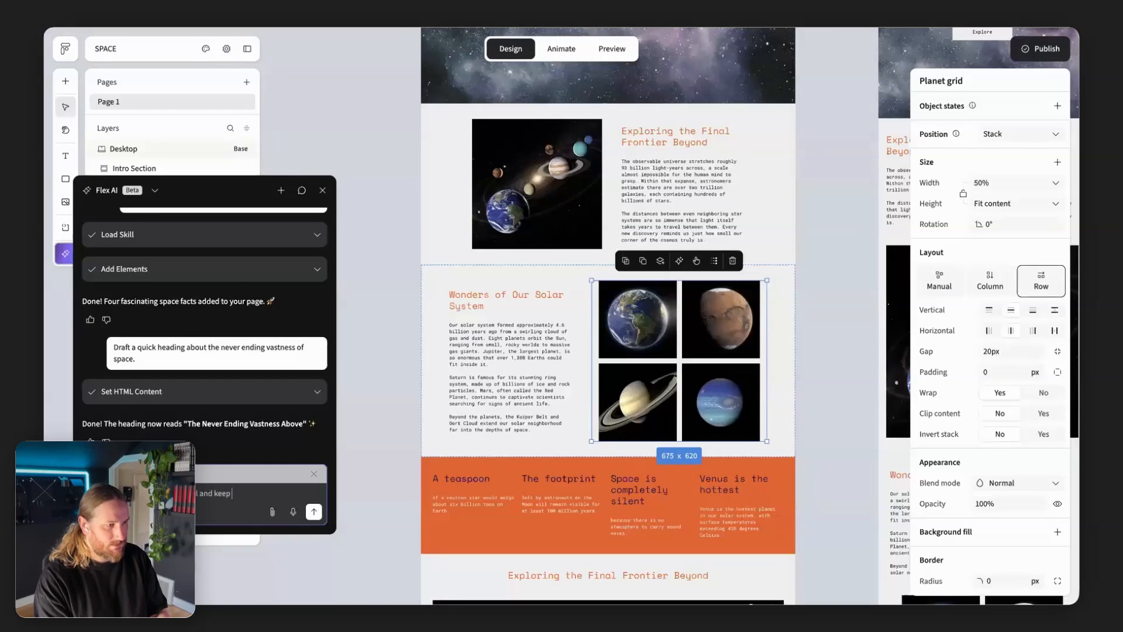
text( the 1:1)
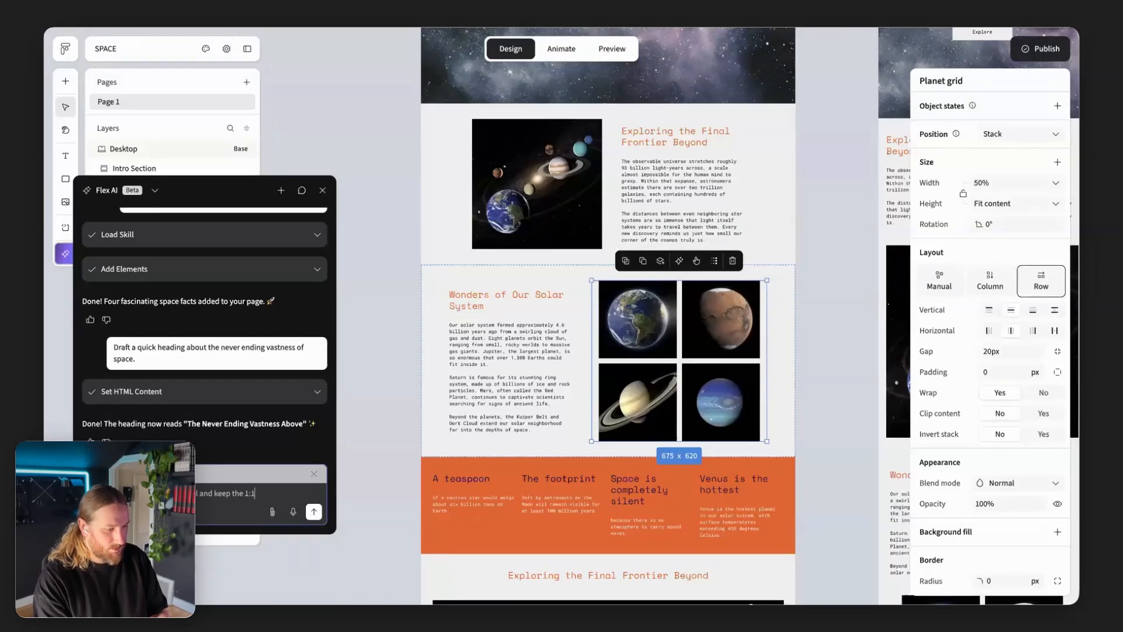
text( ratio of th)
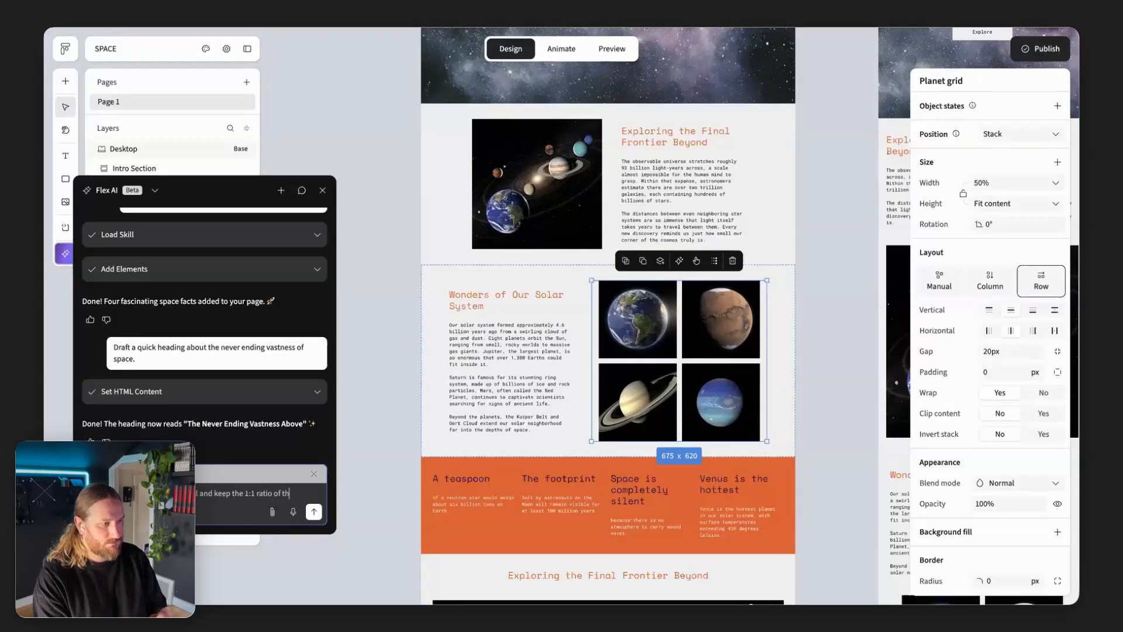
key(BackSpace)
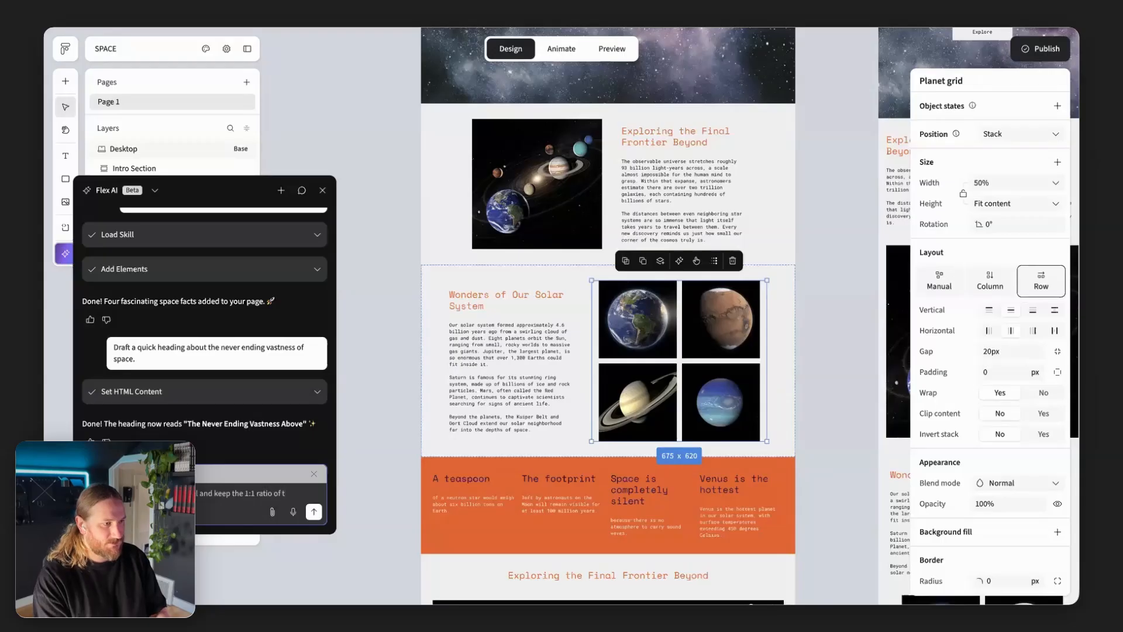
key(BackSpace)
key(BackSpace)
key(BackSpace)
key(BackSpace)
text(aspet)
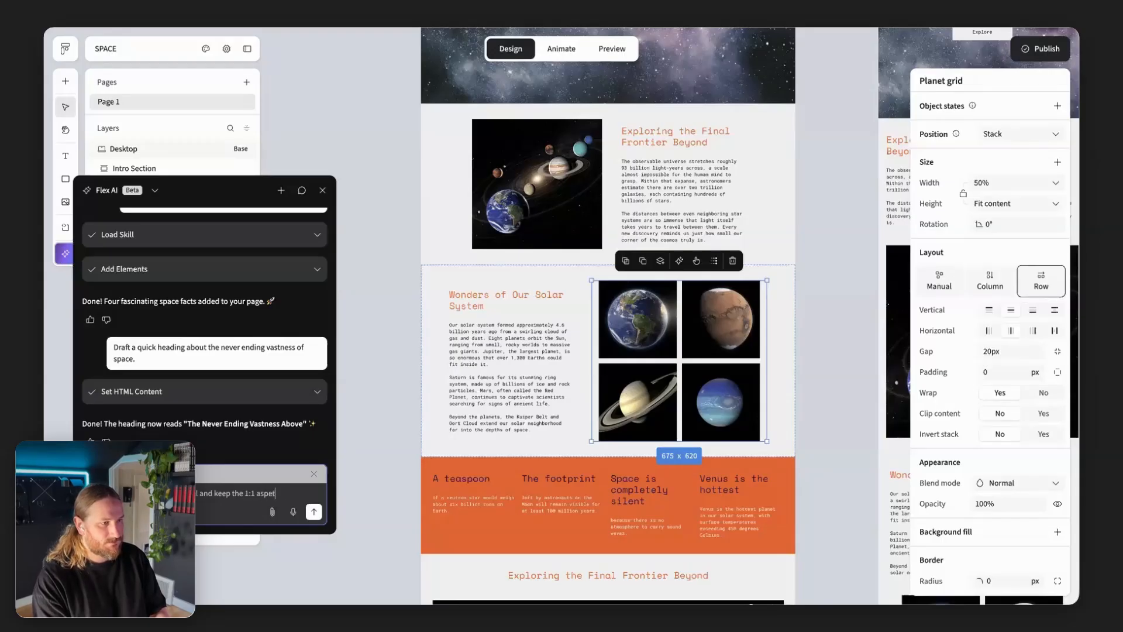
key(BackSpace)
text(ct ration)
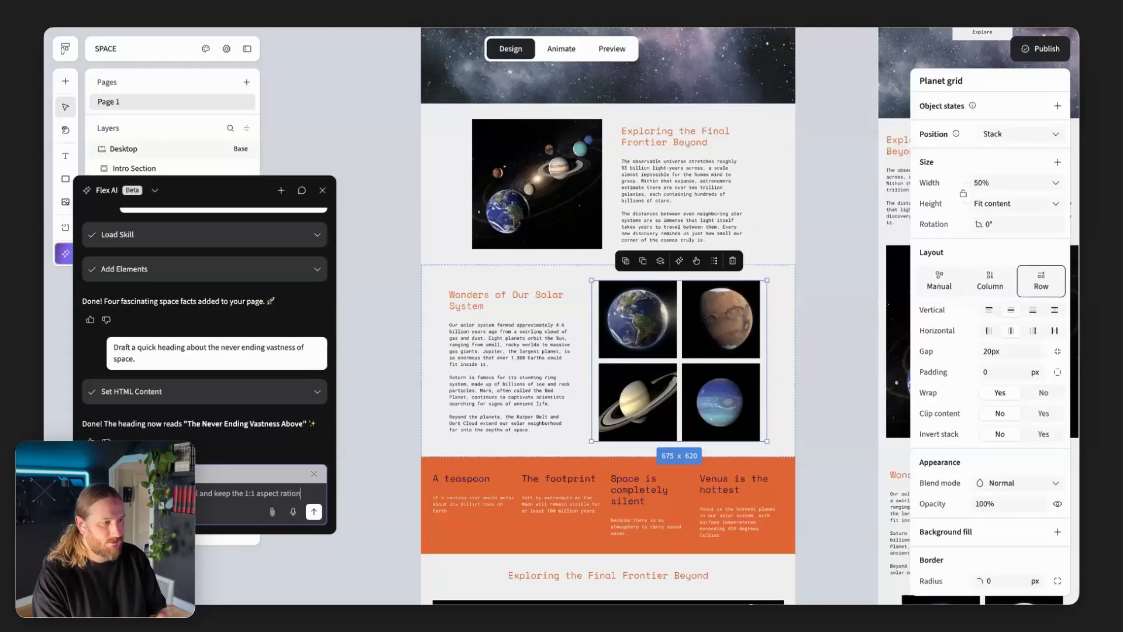
text( of the)
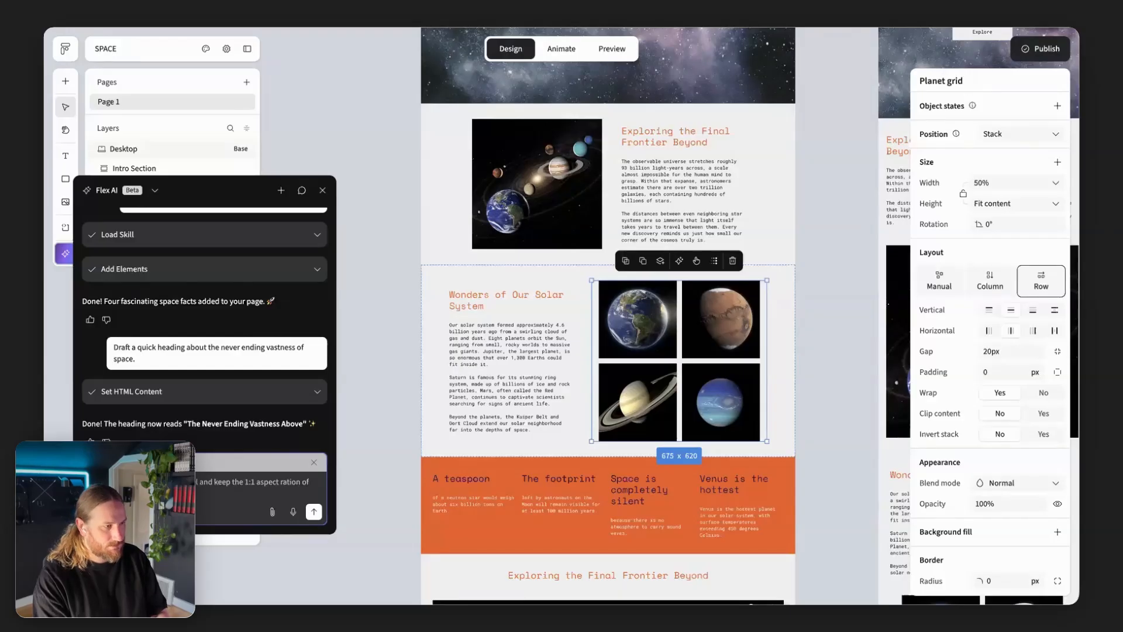
text(and interact)
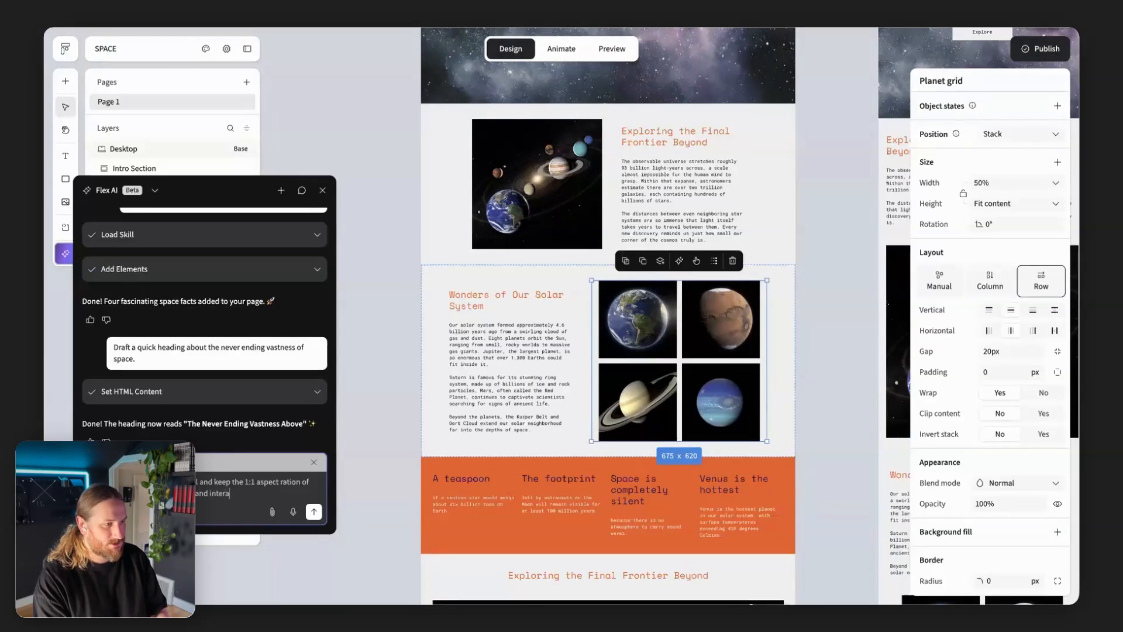
text(ions.)
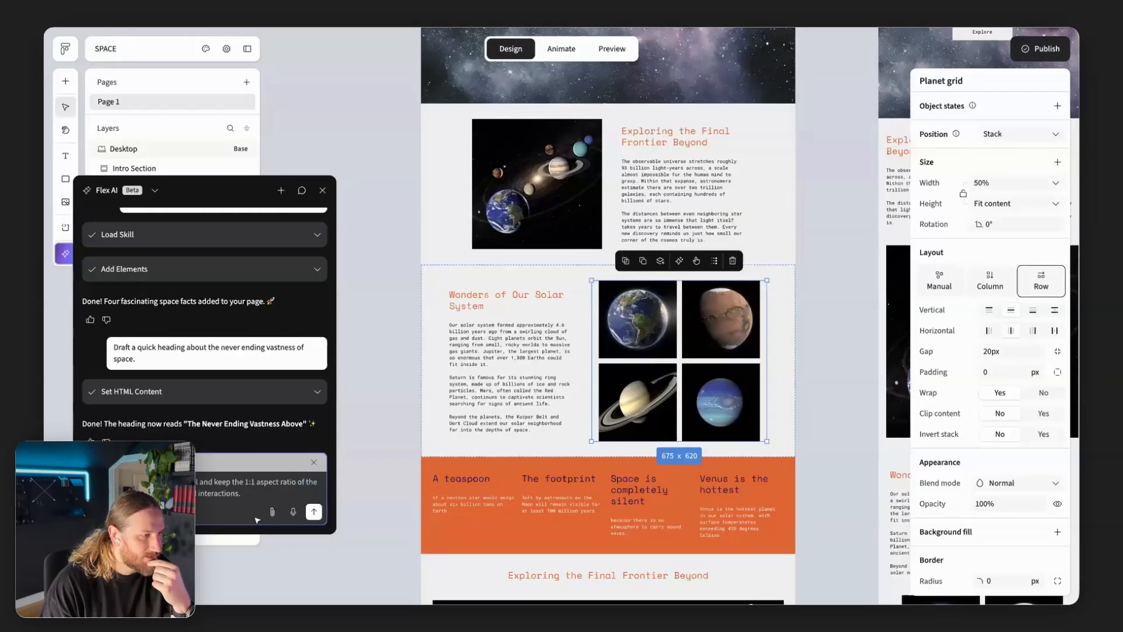
scroll(696, 361, up, 5)
click(315, 513)
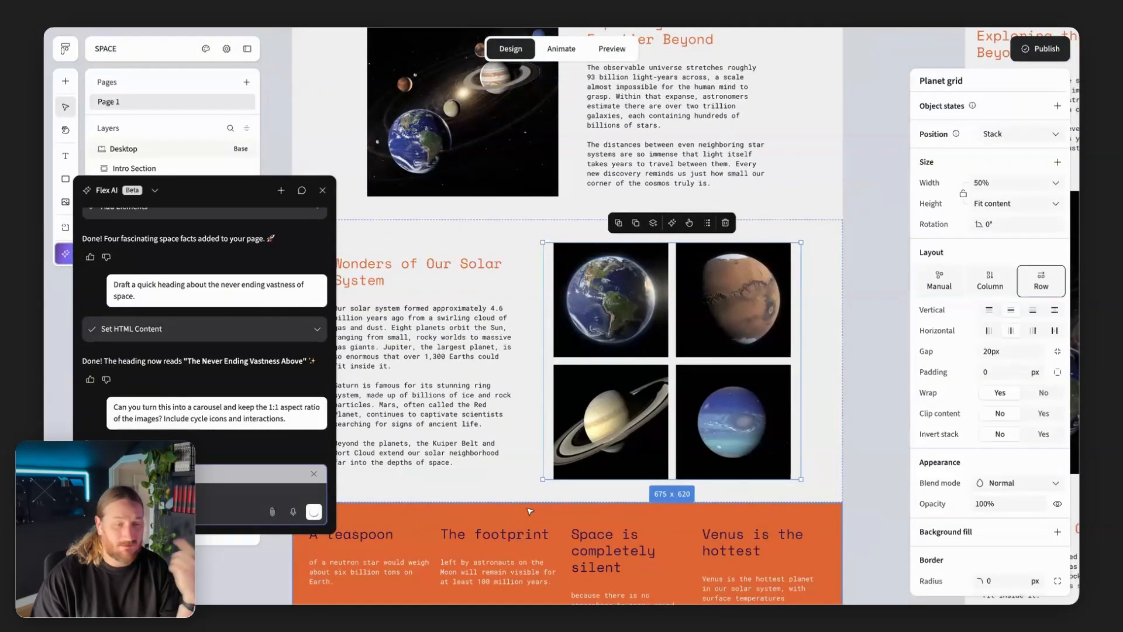
Examine the planet carousel being generated and its neighbouring sections across the desktop, tablet and mobile layouts
scroll(529, 510, left, 1)
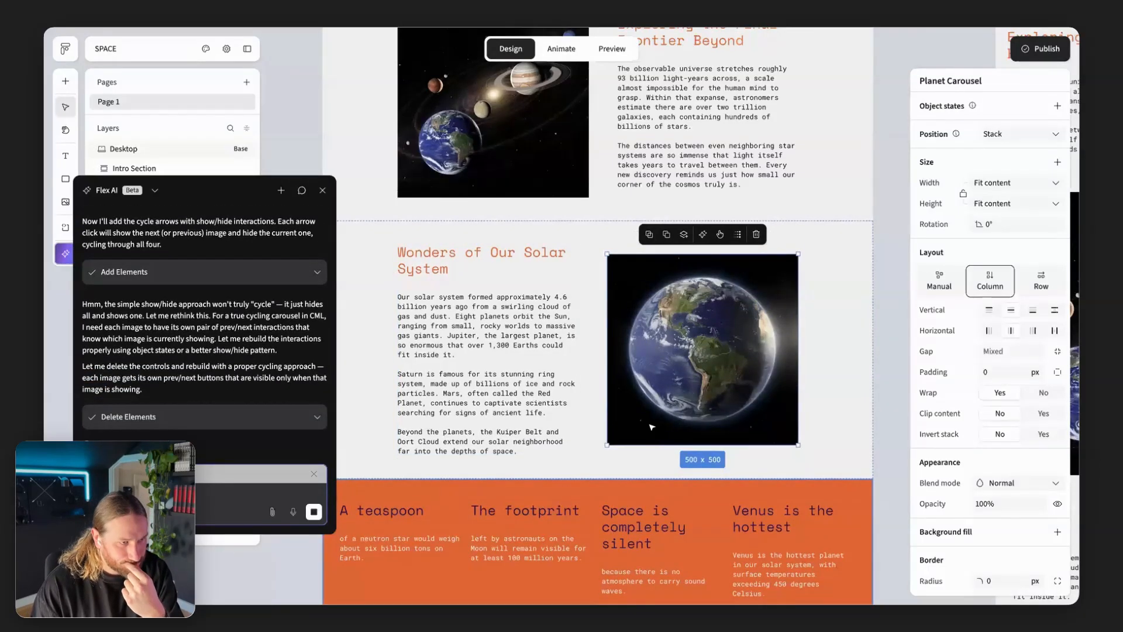
scroll(483, 357, down, 7)
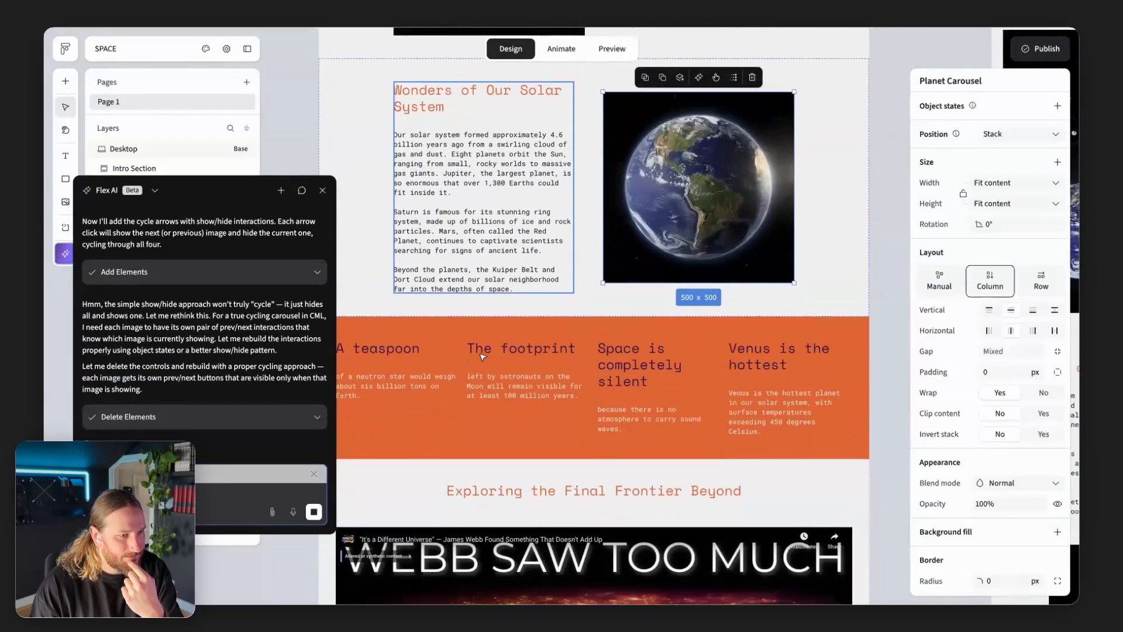
scroll(483, 357, down, 4)
scroll(483, 357, up, 5)
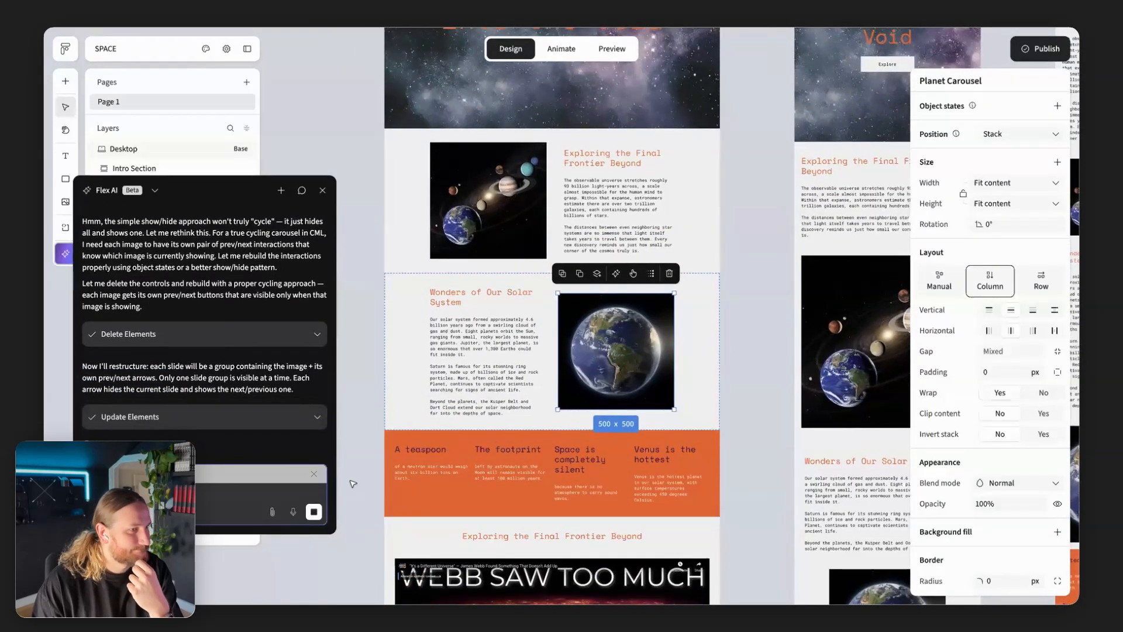
scroll(546, 383, up, 3)
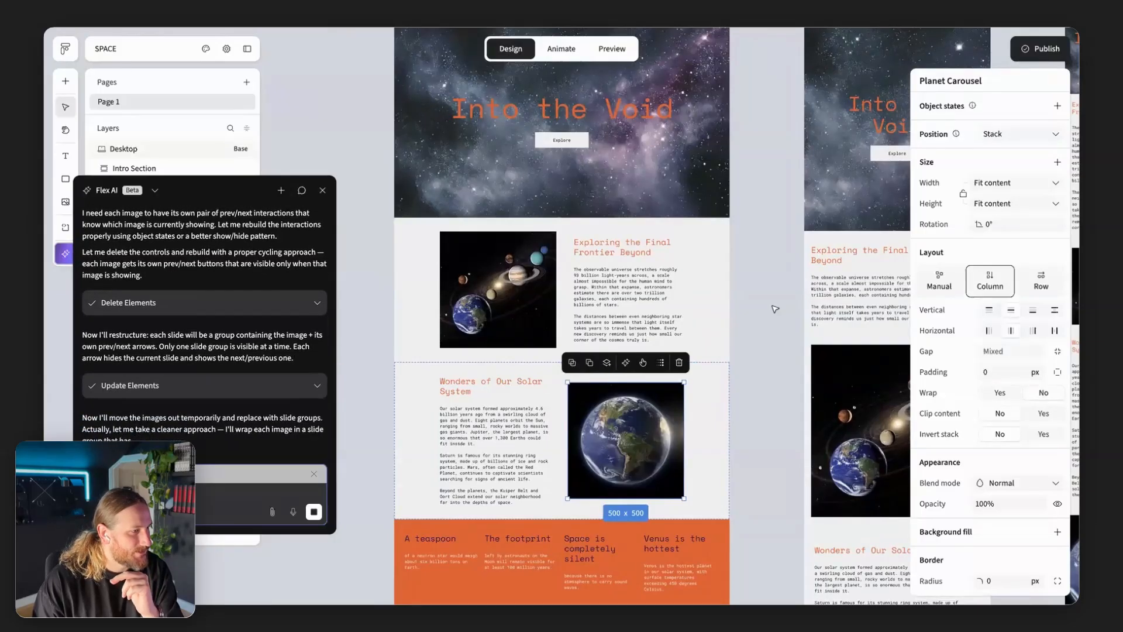
scroll(775, 309, down, 5)
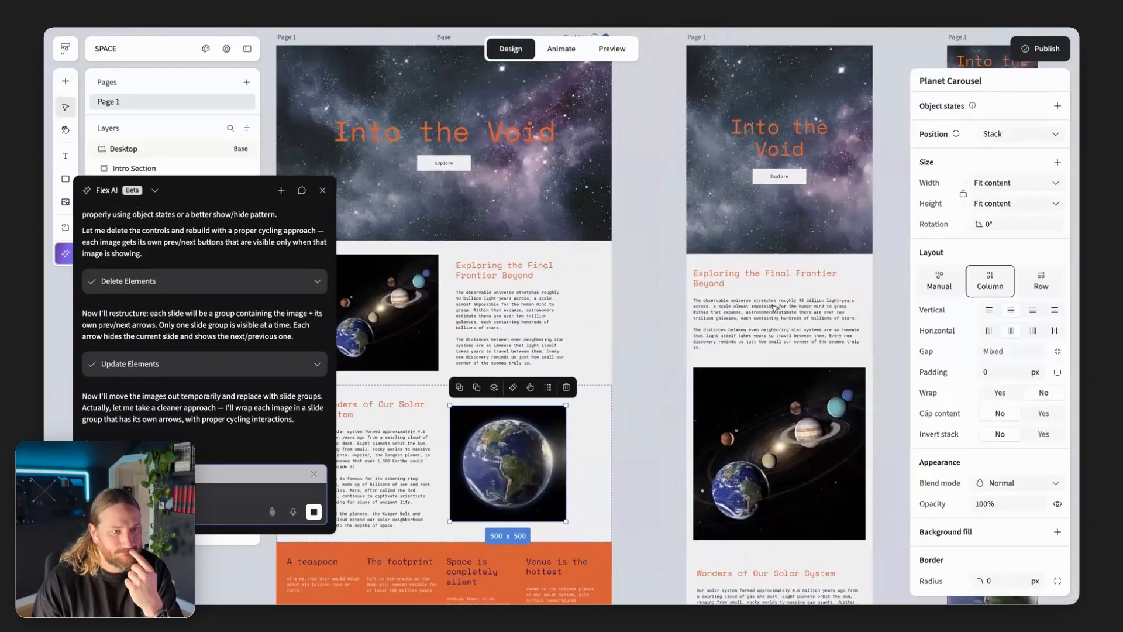
scroll(775, 309, down, 2)
scroll(775, 309, right, 1)
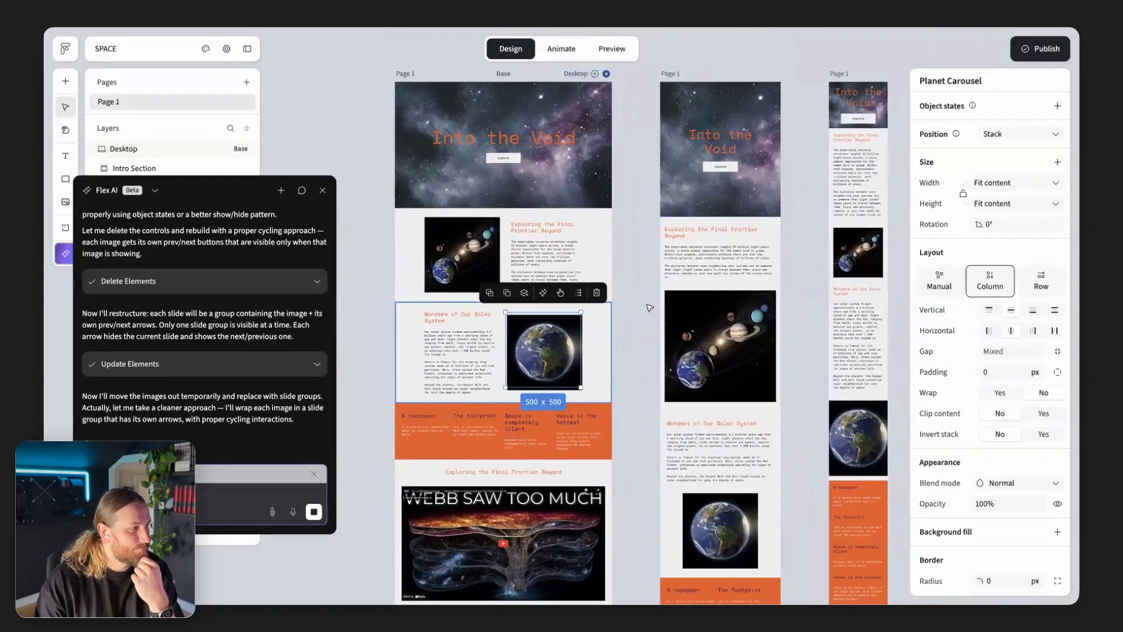
scroll(461, 386, down, 3)
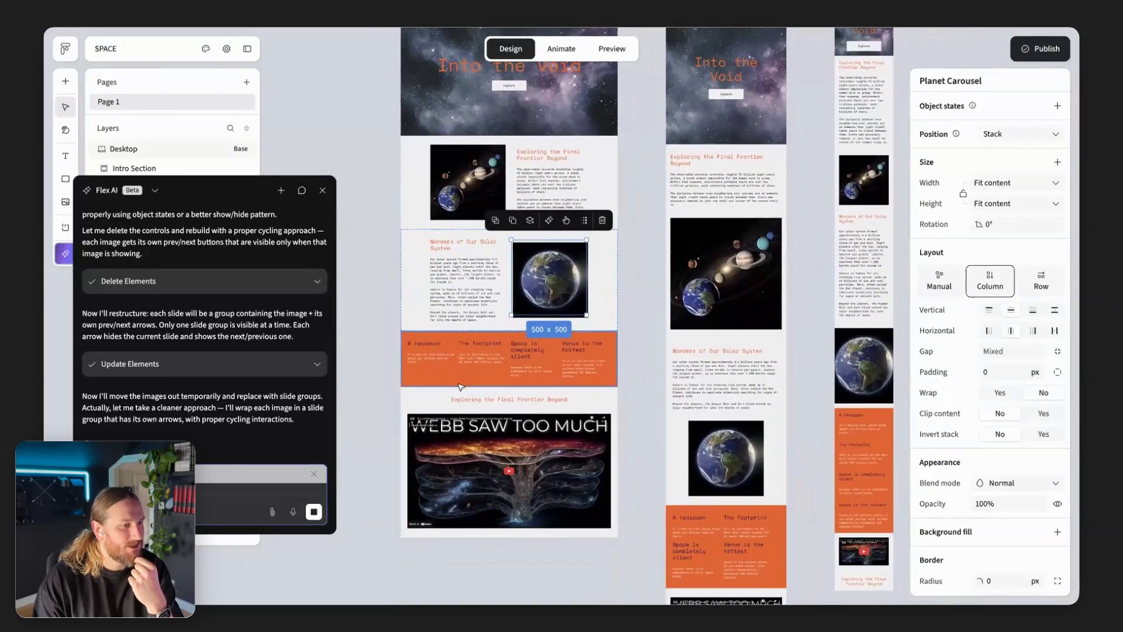
scroll(459, 388, down, 1)
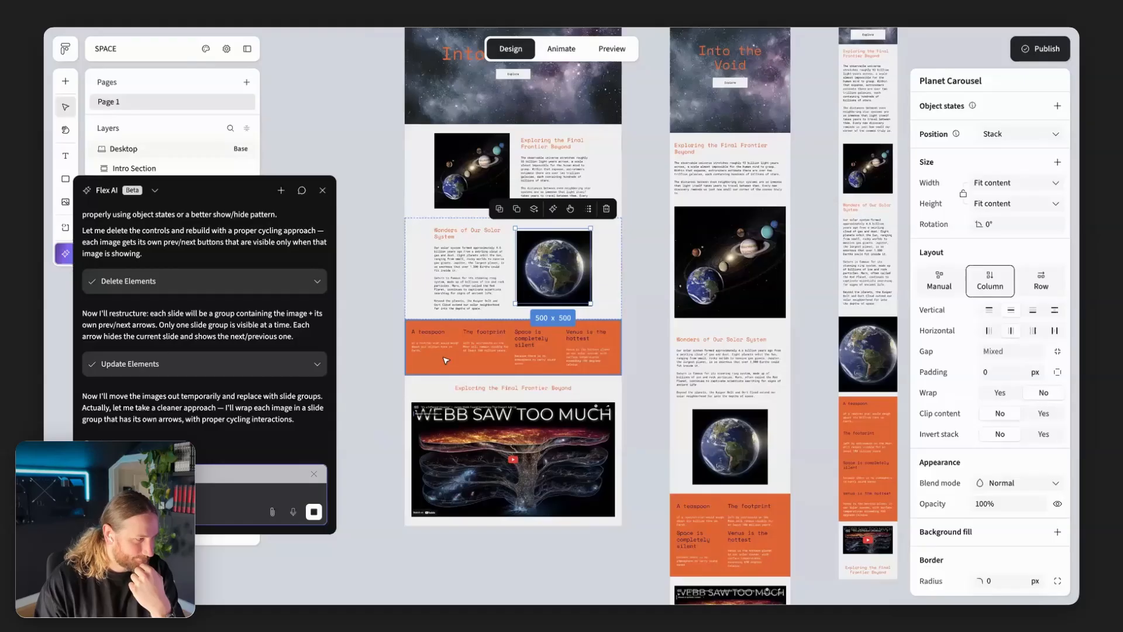
scroll(621, 364, up, 4)
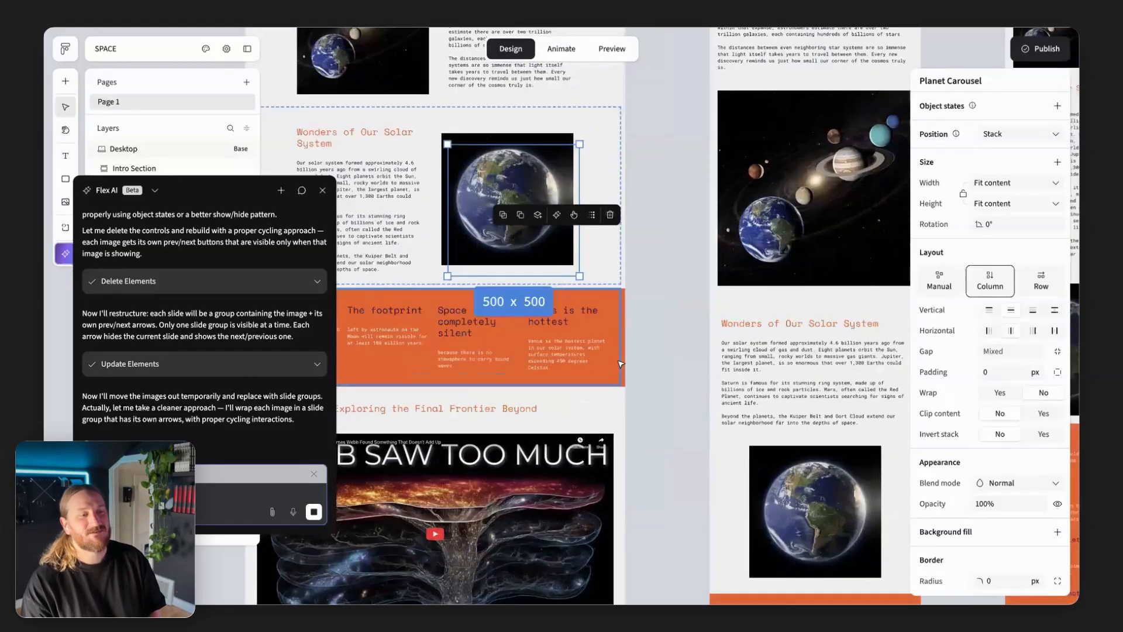
scroll(620, 364, left, 5)
scroll(621, 364, down, 1)
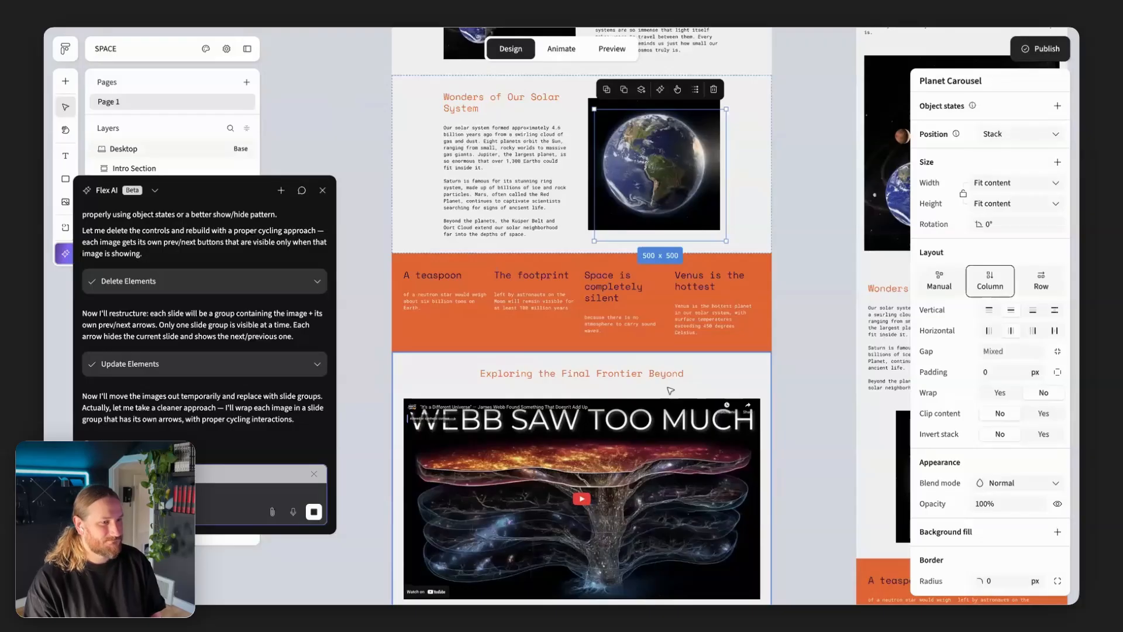
scroll(815, 396, right, 6)
scroll(815, 396, down, 2)
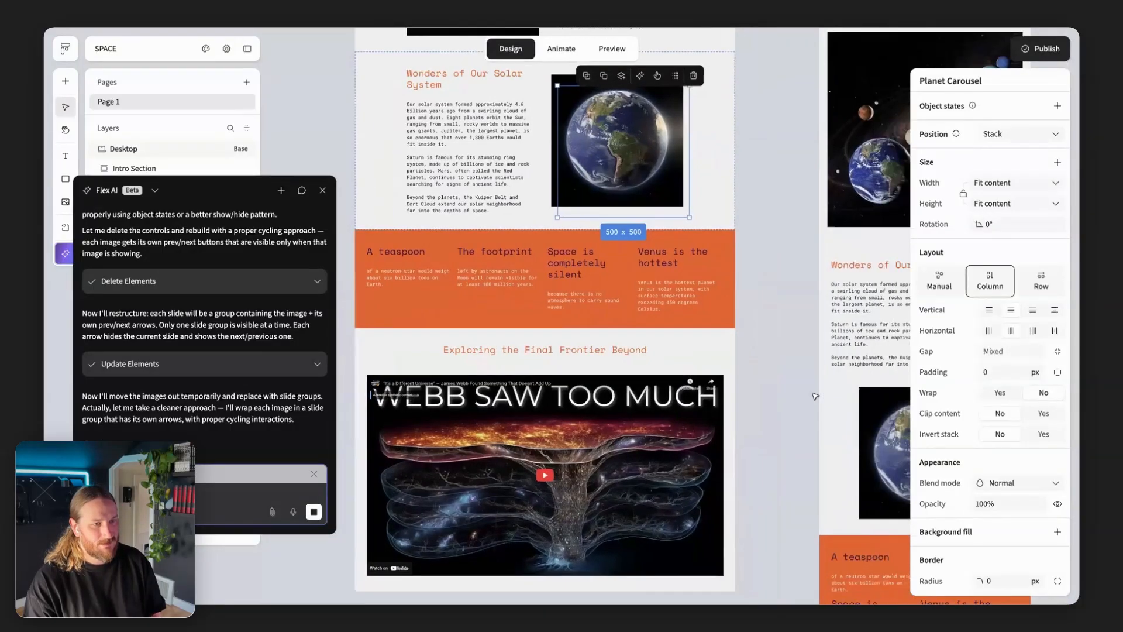
scroll(815, 396, up, 2)
scroll(815, 396, left, 1)
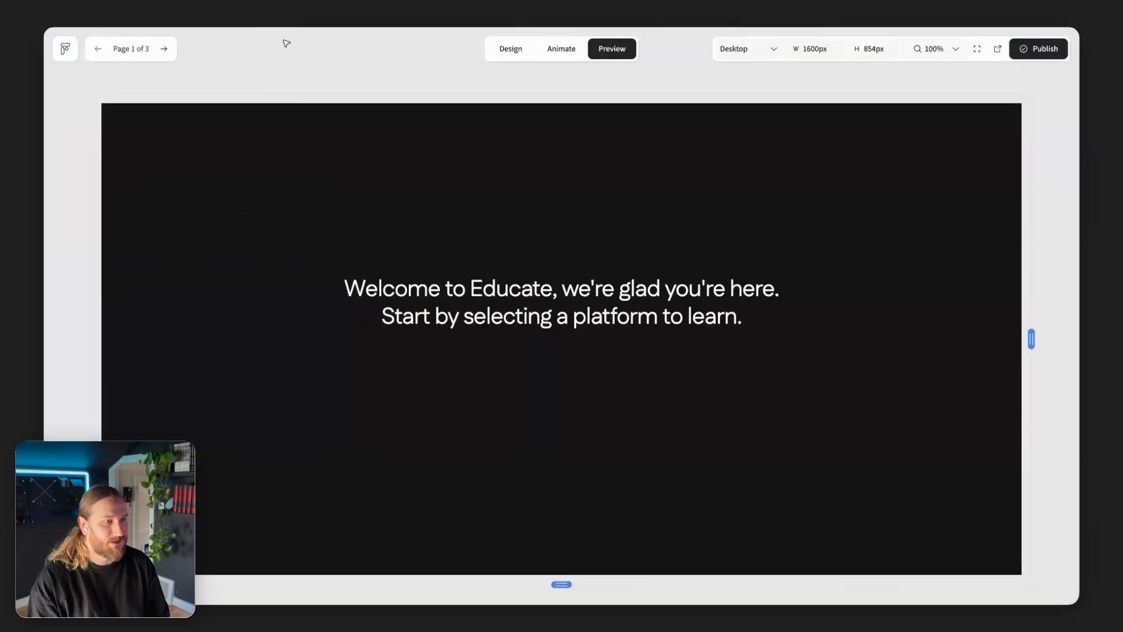
Follow the Flex path in the Educate project preview, examine its learning path cards and narrow the preview width
click(521, 371)
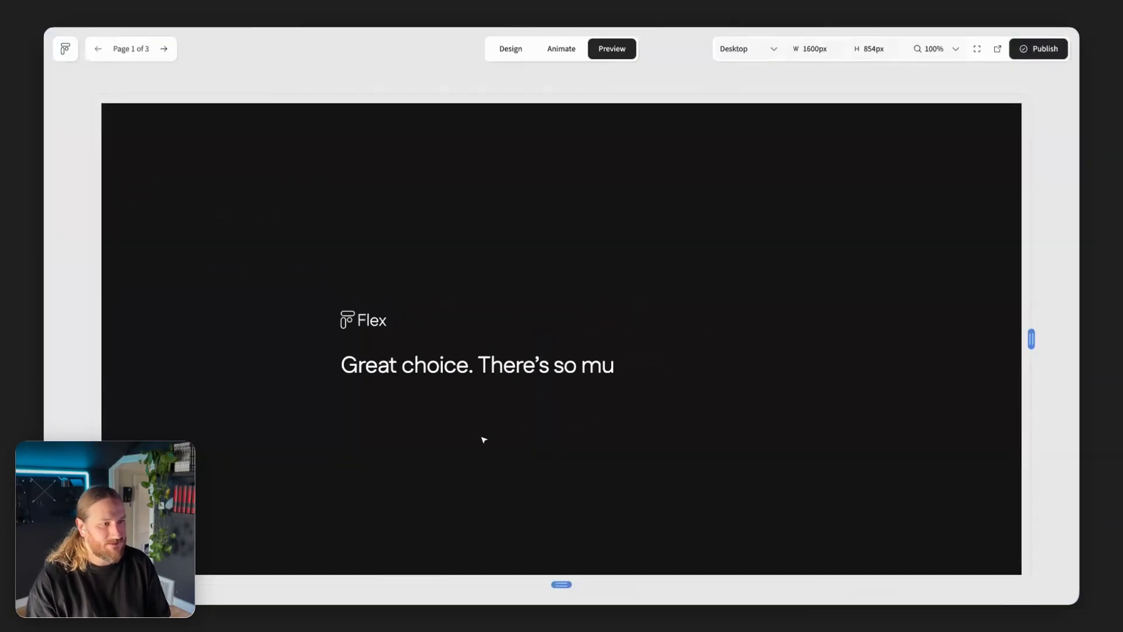
click(437, 370)
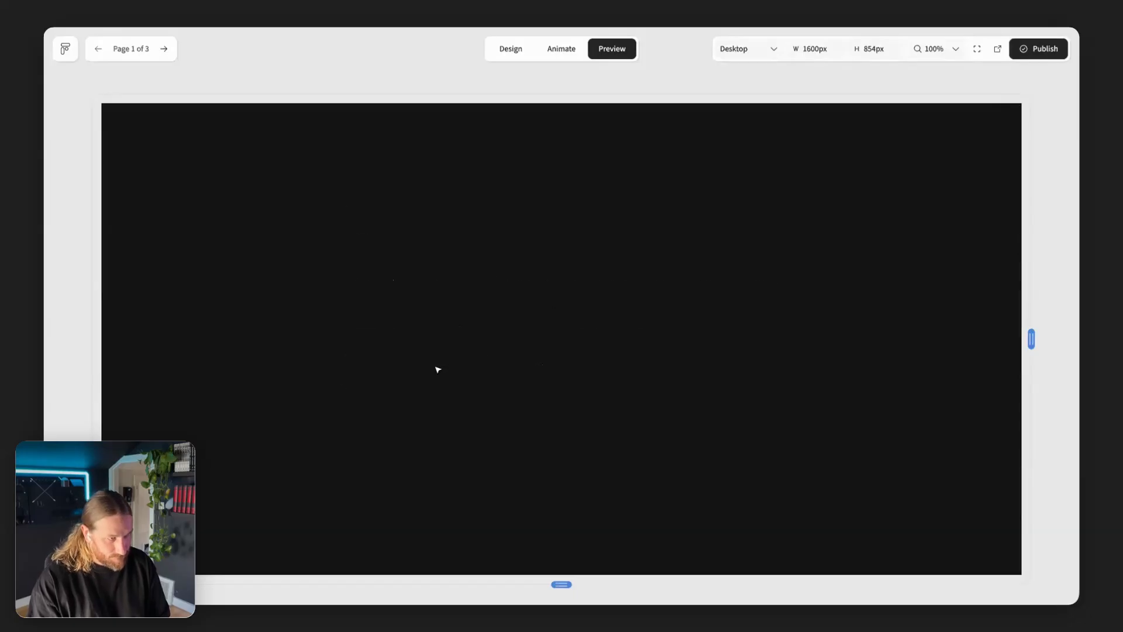
scroll(437, 370, down, 1)
scroll(436, 369, up, 1)
scroll(343, 282, down, 2)
scroll(343, 282, down, 1)
scroll(342, 282, up, 3)
scroll(343, 281, down, 2)
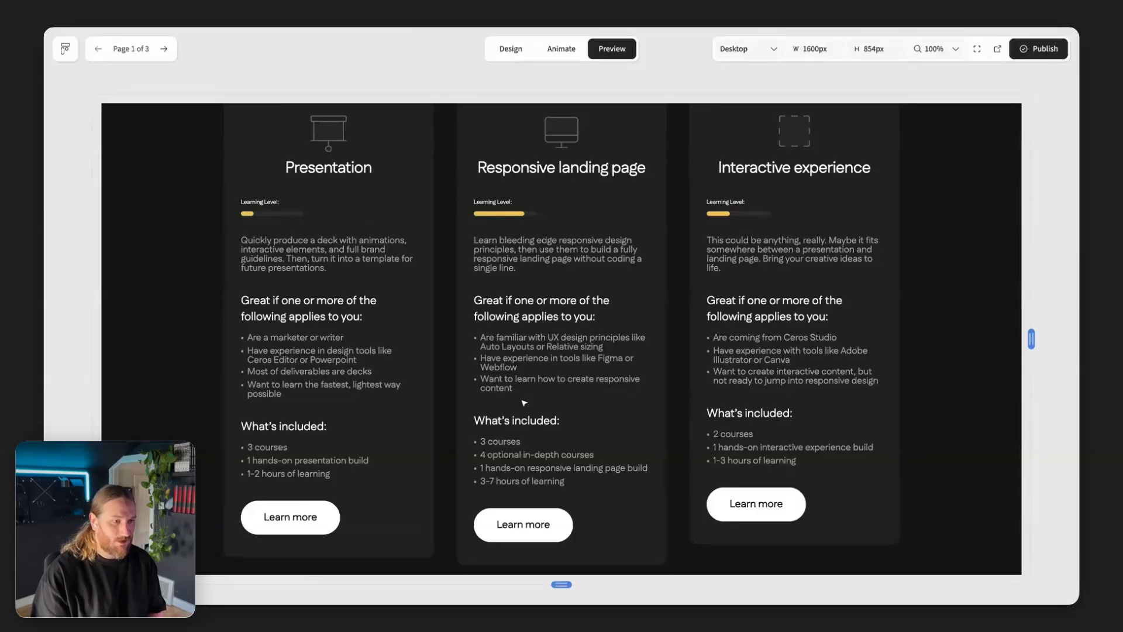
scroll(524, 403, down, 3)
scroll(603, 447, up, 4)
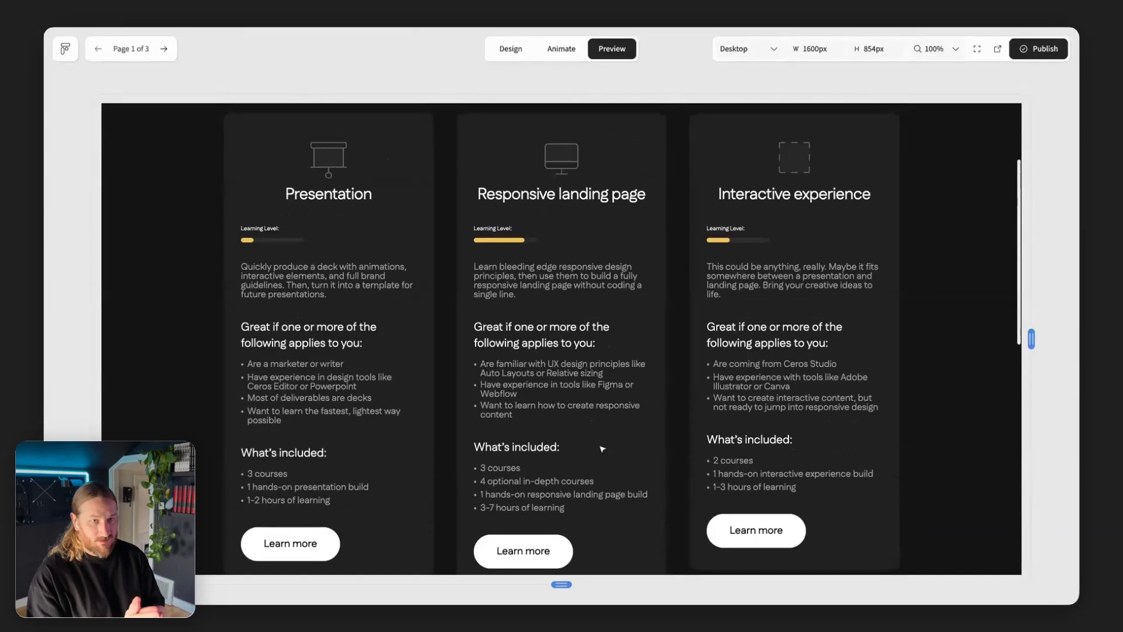
scroll(602, 449, up, 1)
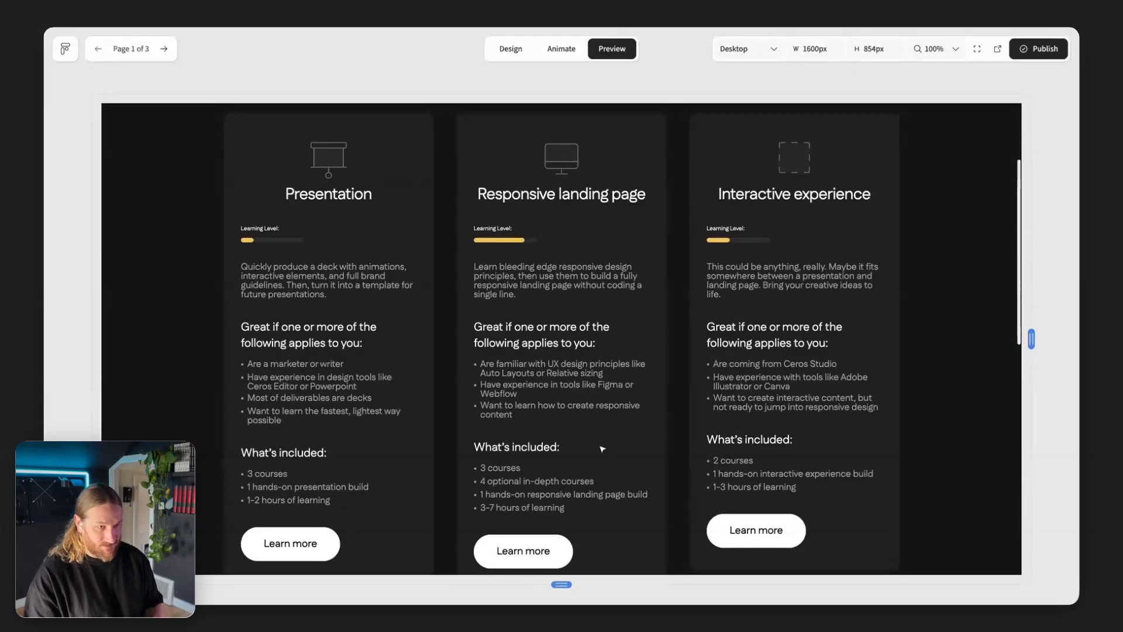
drag(1032, 338, 977, 335)
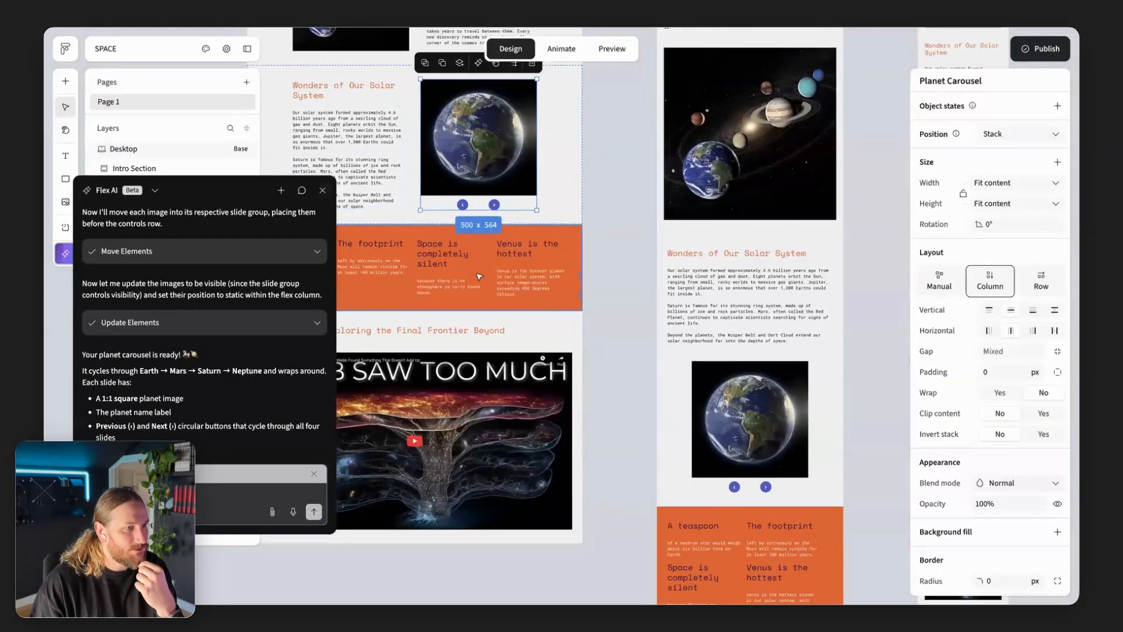
Inspect the planet carousel and its arrow controls in the desktop Grid Section and open the SPACE page preview
scroll(479, 275, up, 3)
scroll(479, 275, up, 5)
scroll(479, 275, left, 3)
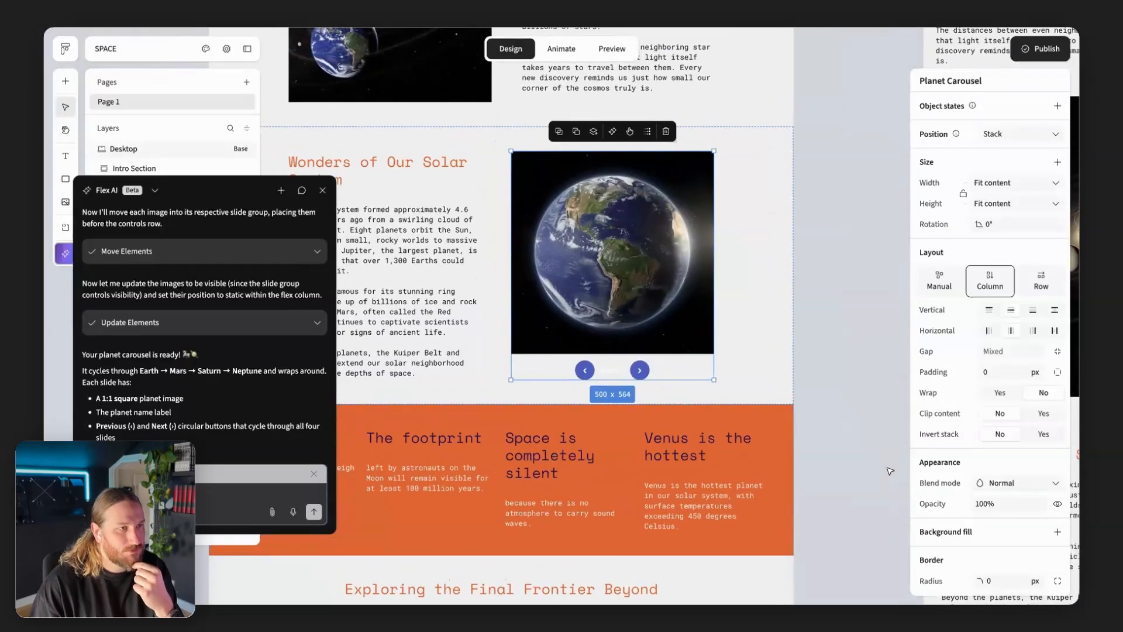
click(614, 51)
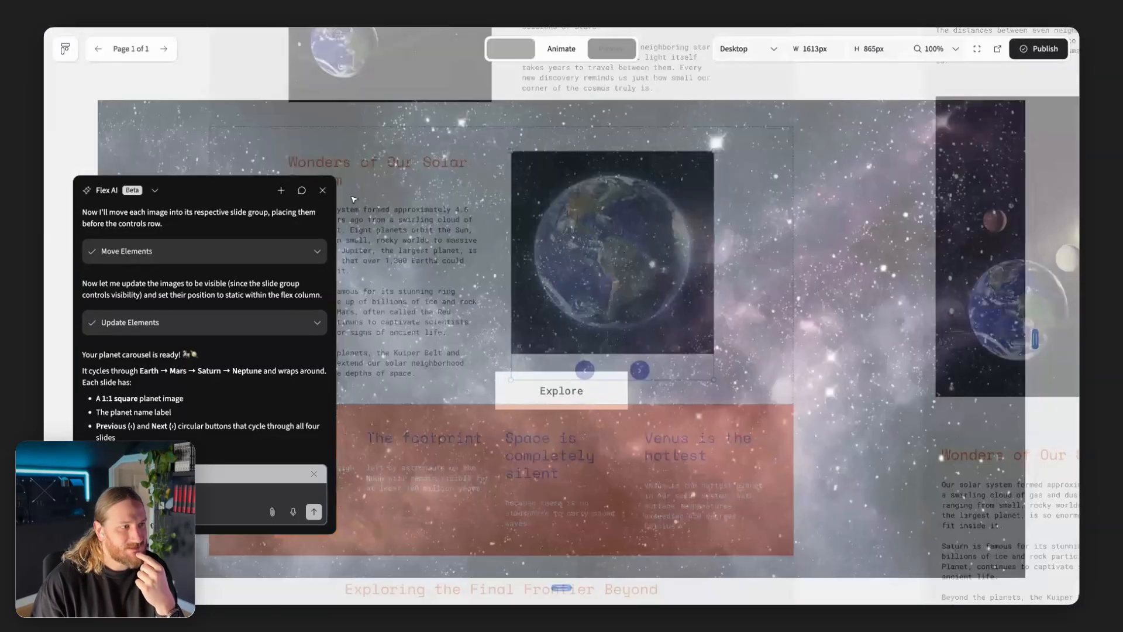
Locate the planet carousel in the desktop preview and advance repeatedly through its planet slides with the next control
click(322, 190)
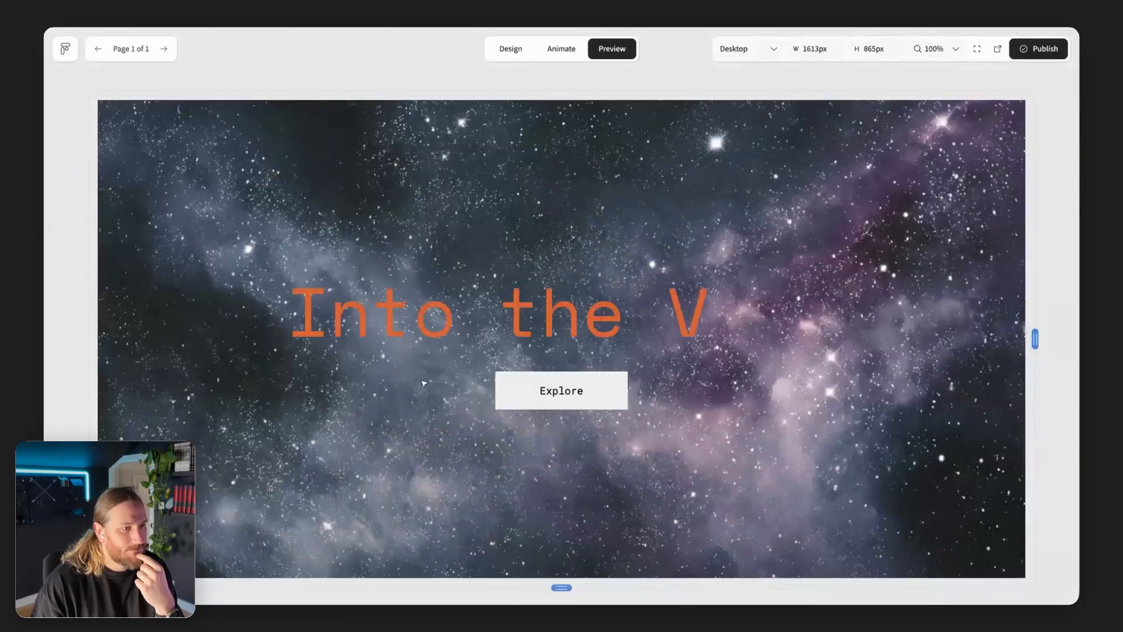
scroll(423, 383, down, 2)
scroll(424, 383, down, 10)
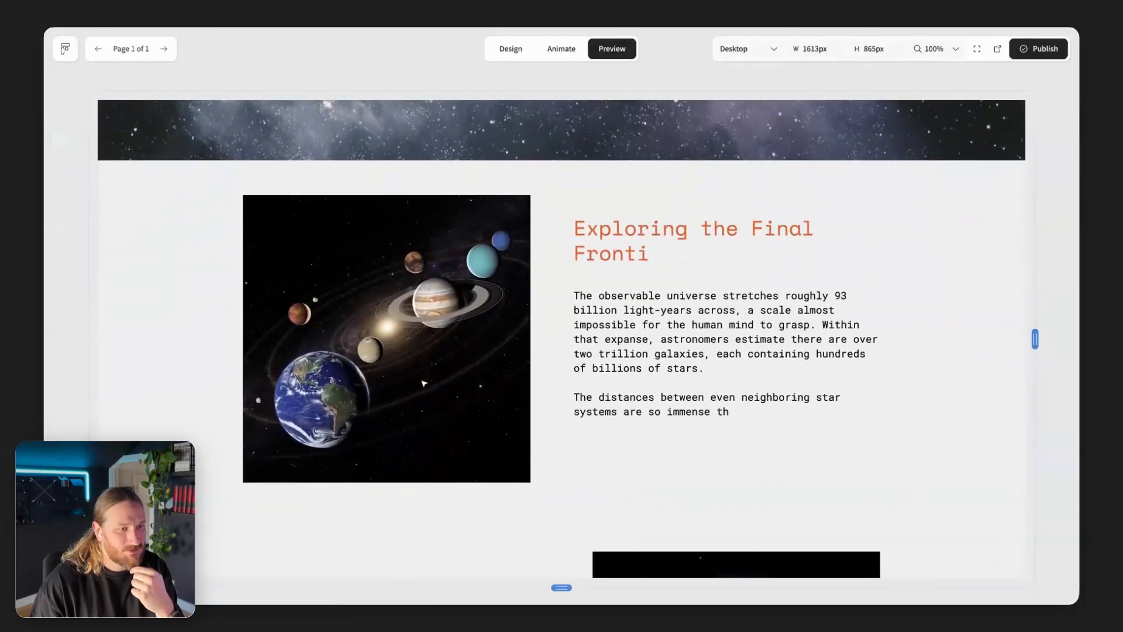
scroll(423, 384, down, 5)
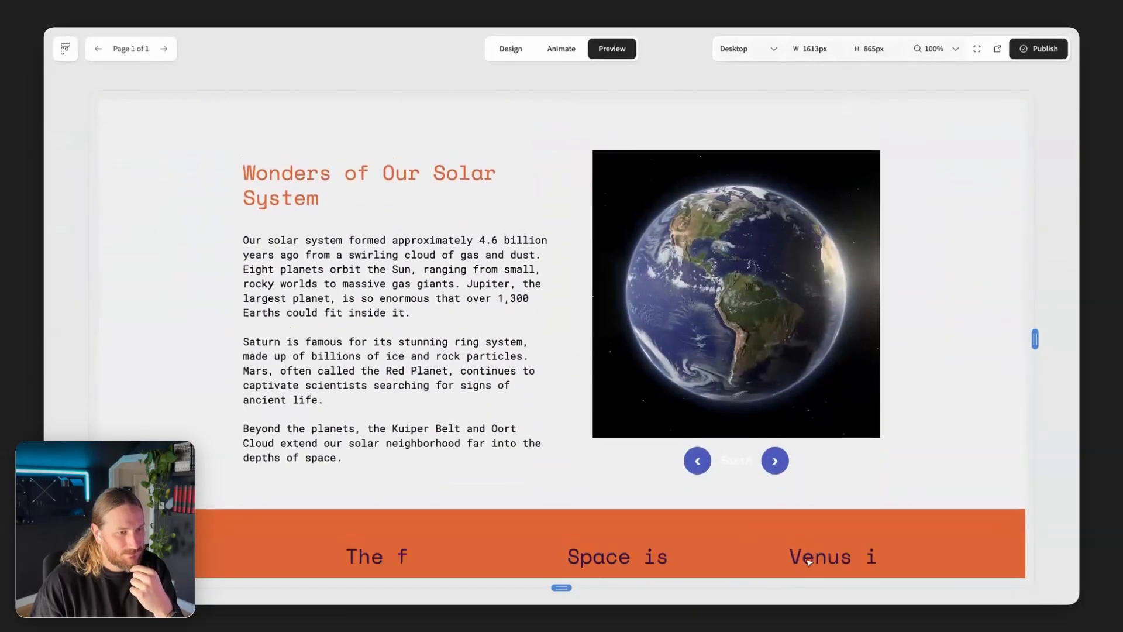
click(771, 461)
click(774, 464)
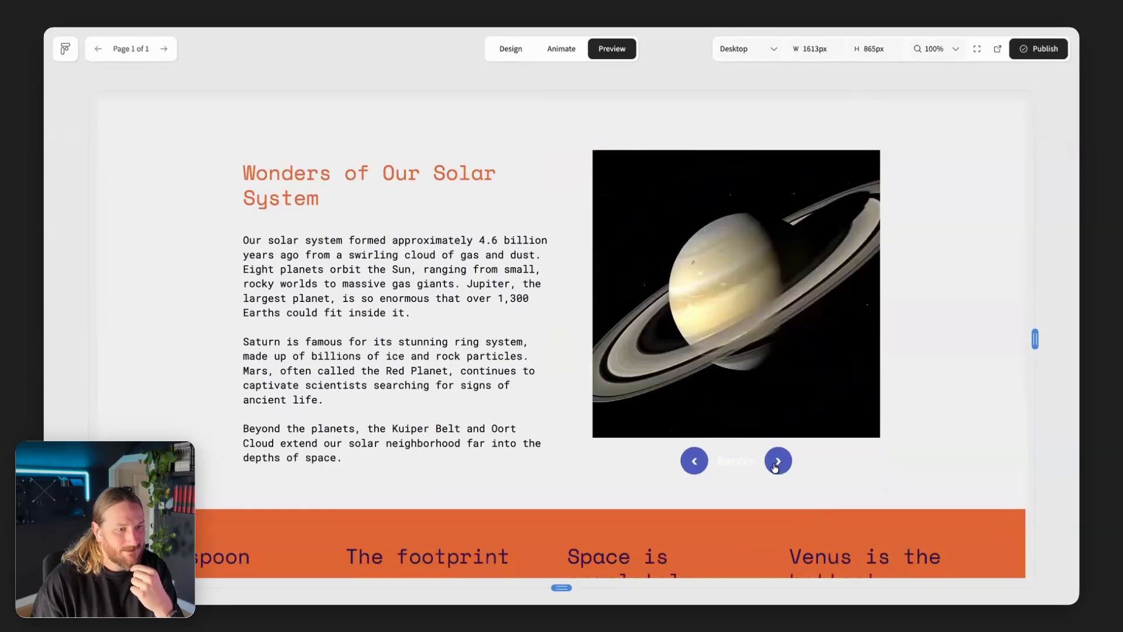
click(774, 465)
click(775, 465)
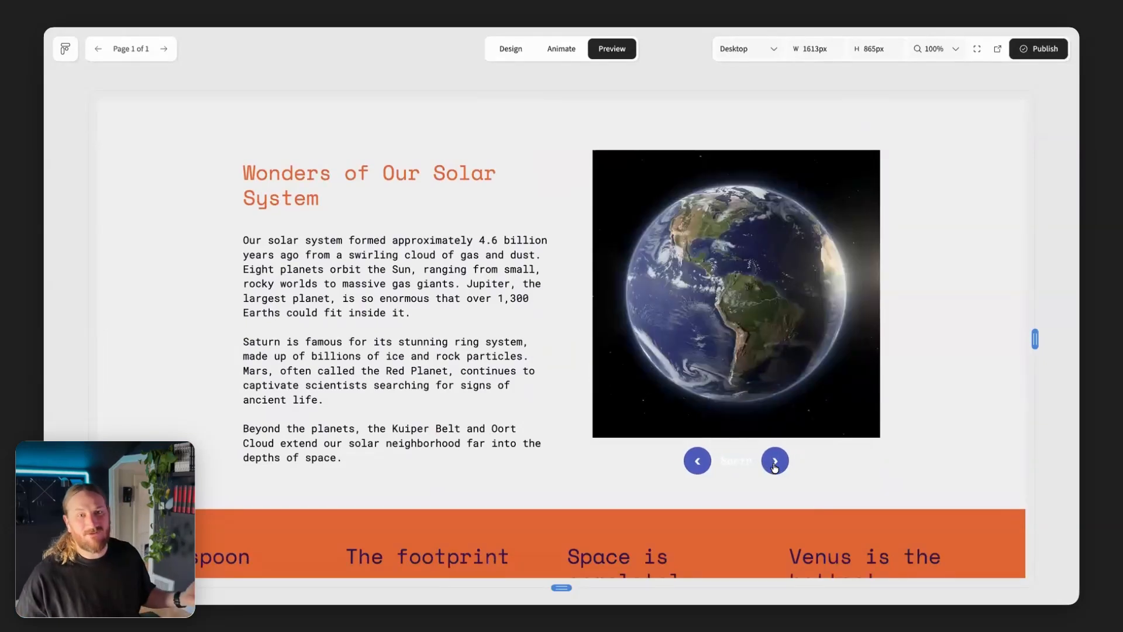
click(774, 464)
click(775, 464)
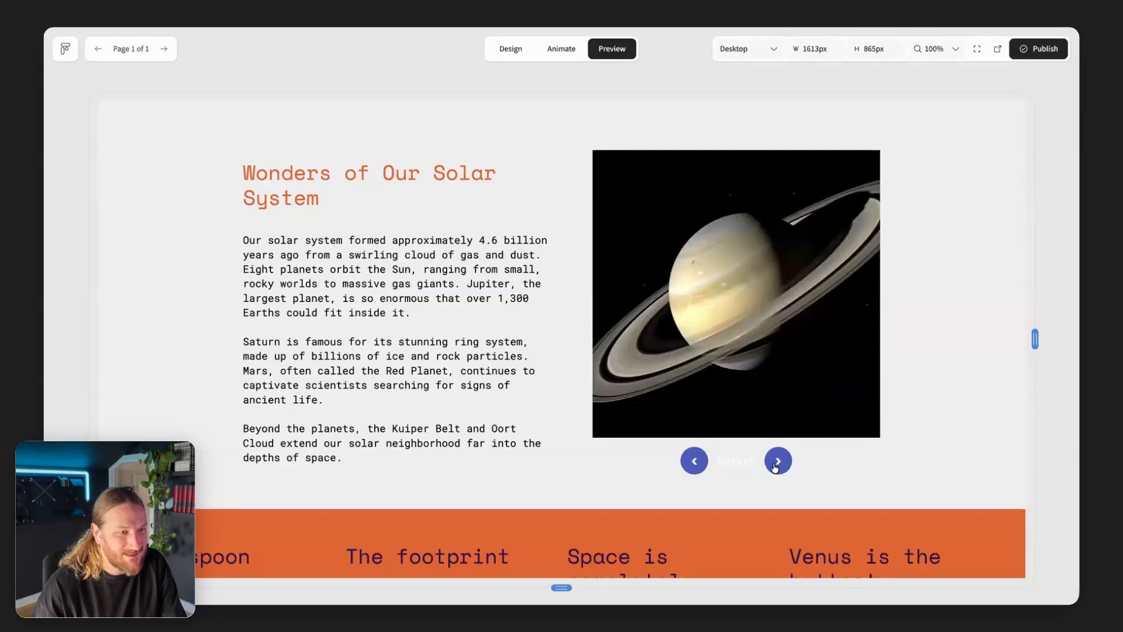
click(775, 465)
click(775, 465)
click(775, 464)
click(775, 465)
click(775, 465)
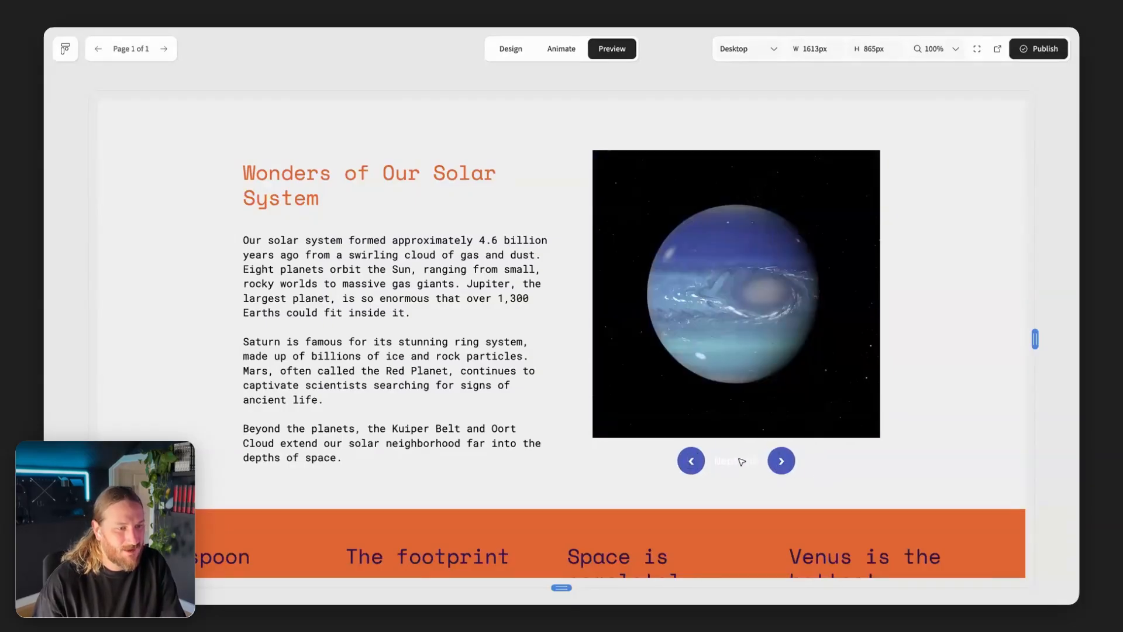
click(783, 464)
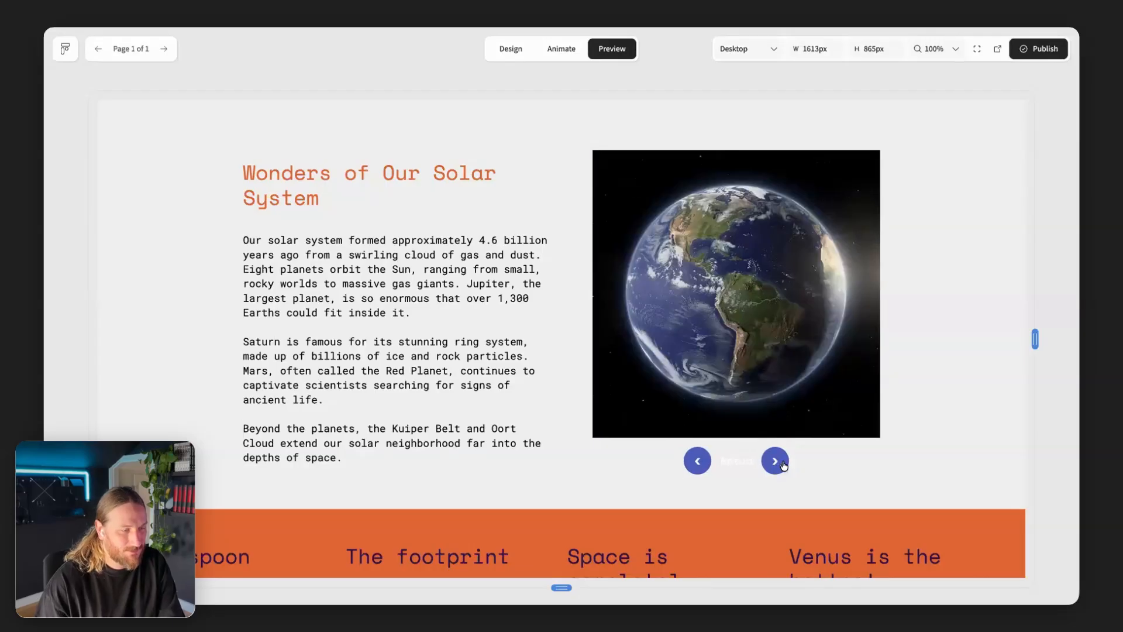
click(784, 465)
click(774, 465)
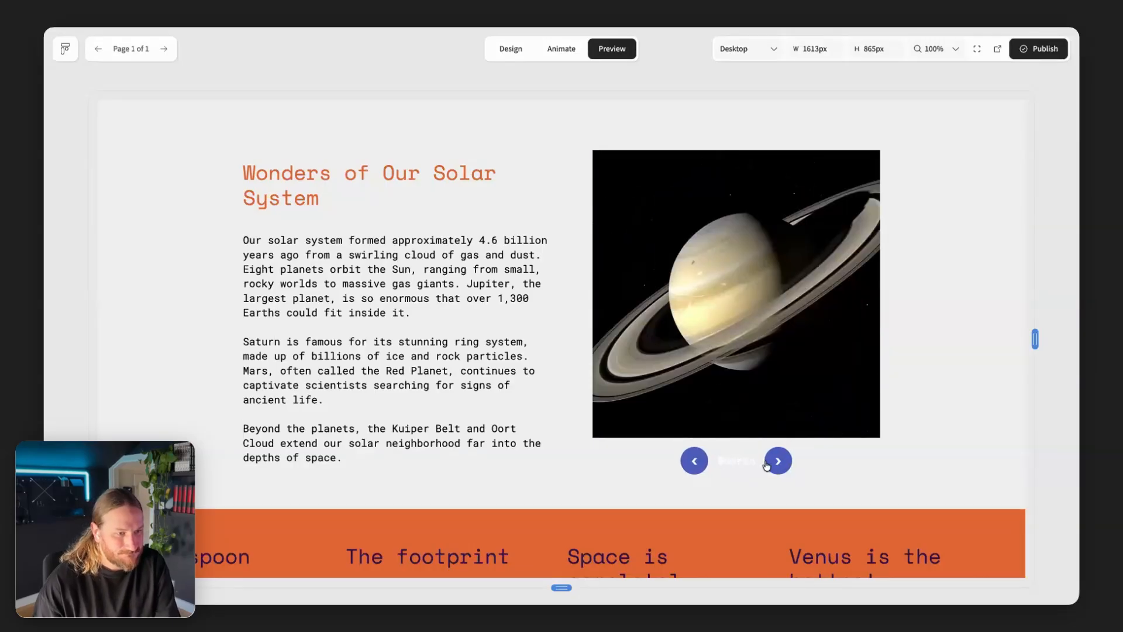
Step backward through the planet carousel's slides in the preview and return to the design view
click(694, 463)
double_click(695, 462)
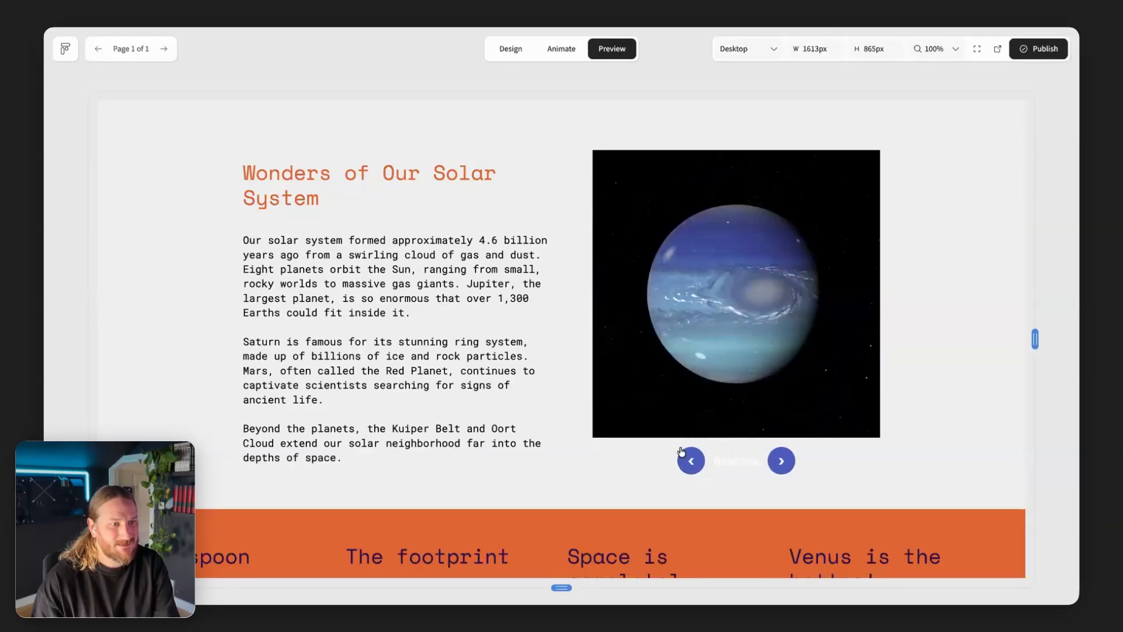
click(509, 52)
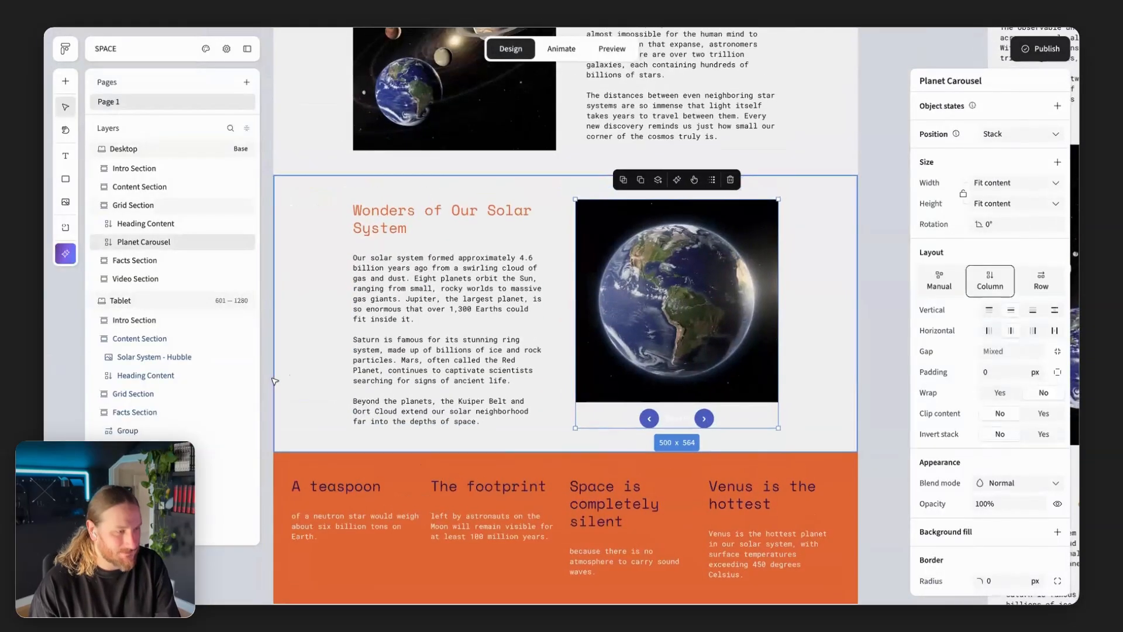
Review the desktop page's upper sections and select the Slide 1 - Earth group inside the Planet Carousel
click(224, 578)
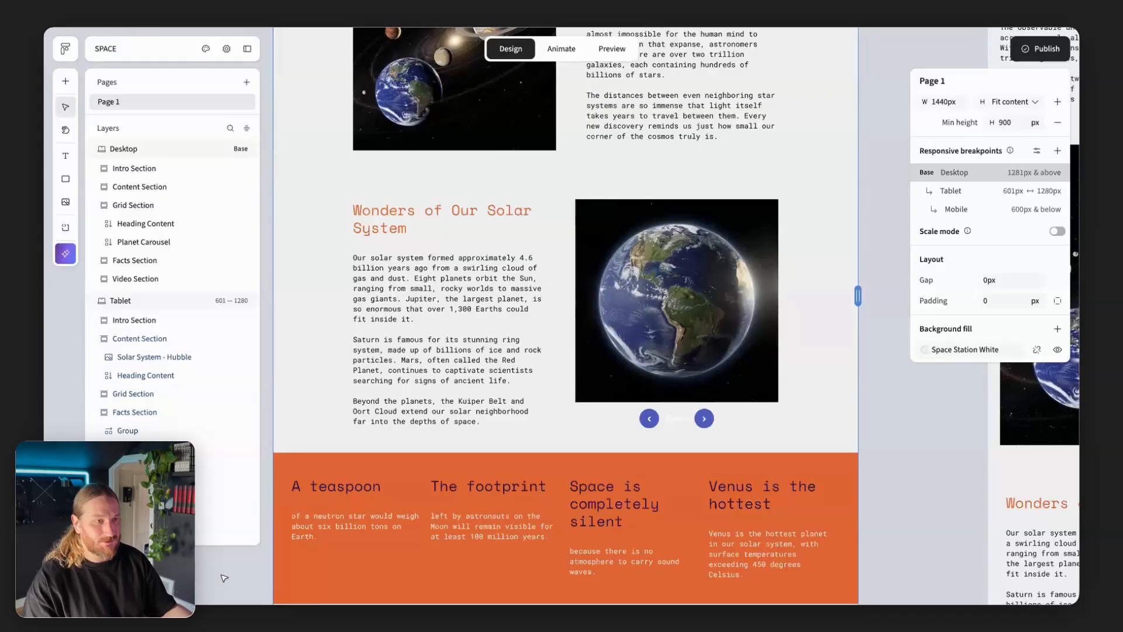
scroll(225, 578, up, 10)
scroll(224, 578, down, 2)
scroll(224, 578, up, 1)
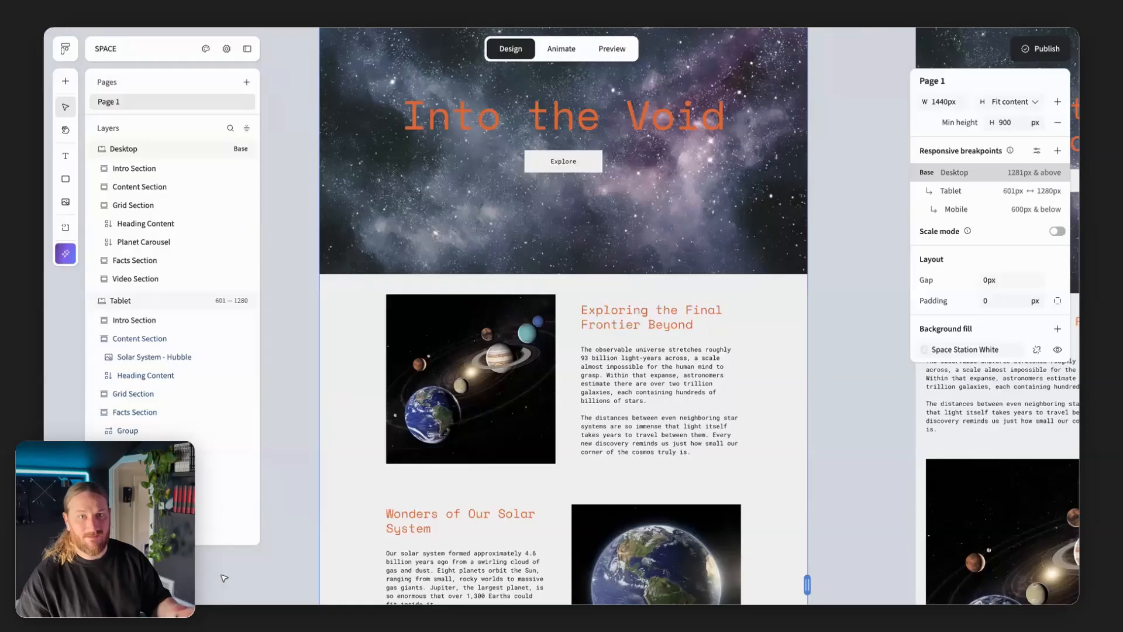
scroll(224, 579, down, 3)
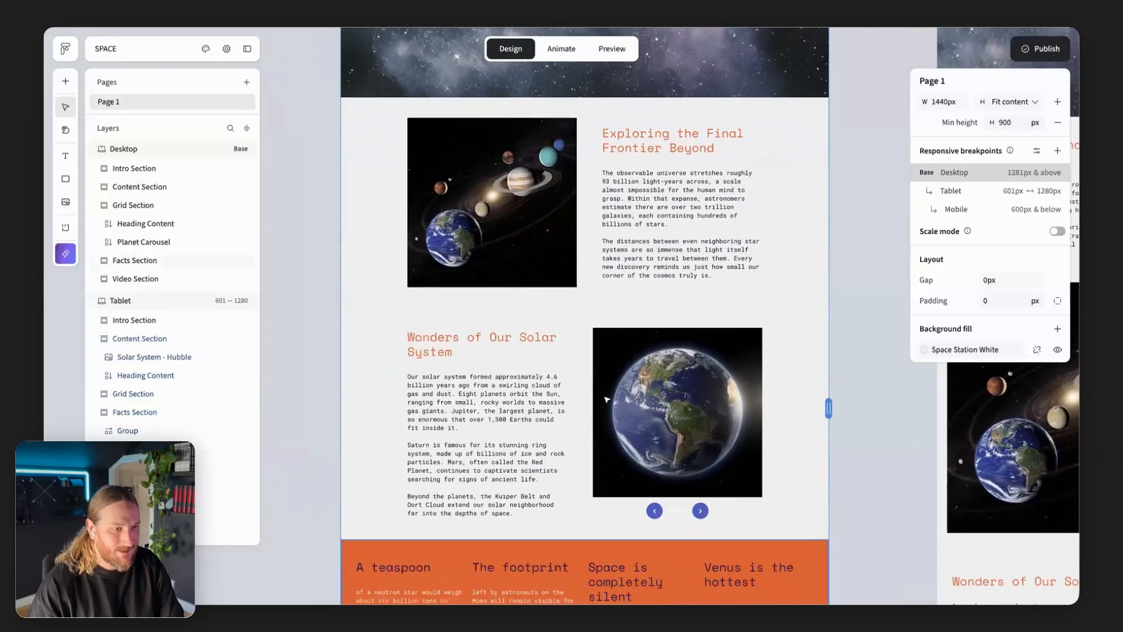
click(621, 398)
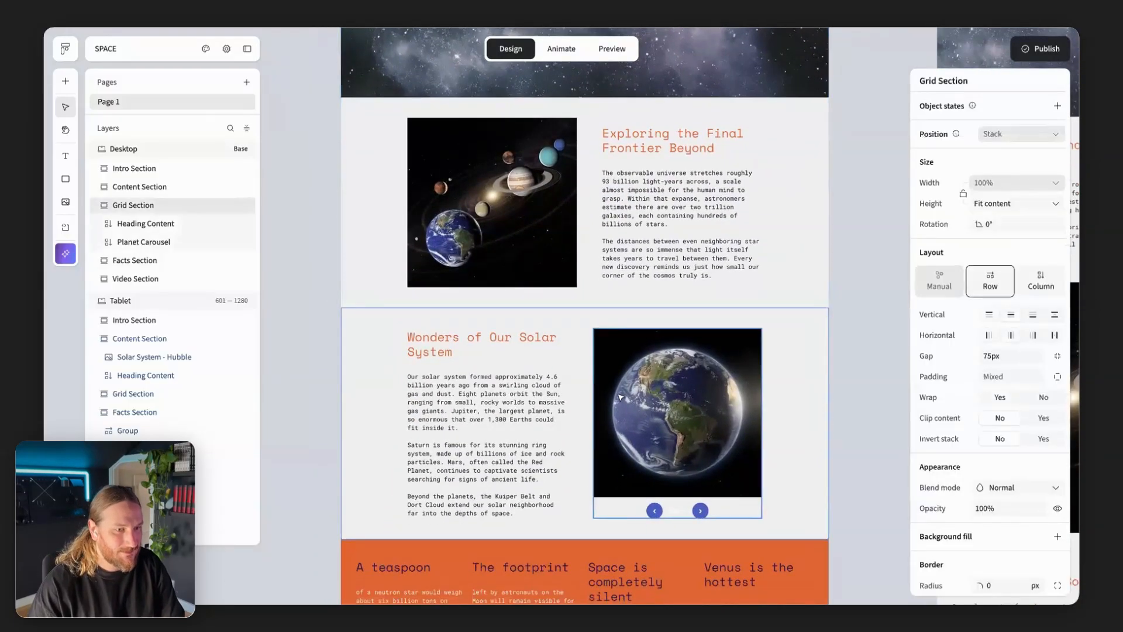
click(679, 396)
click(679, 396)
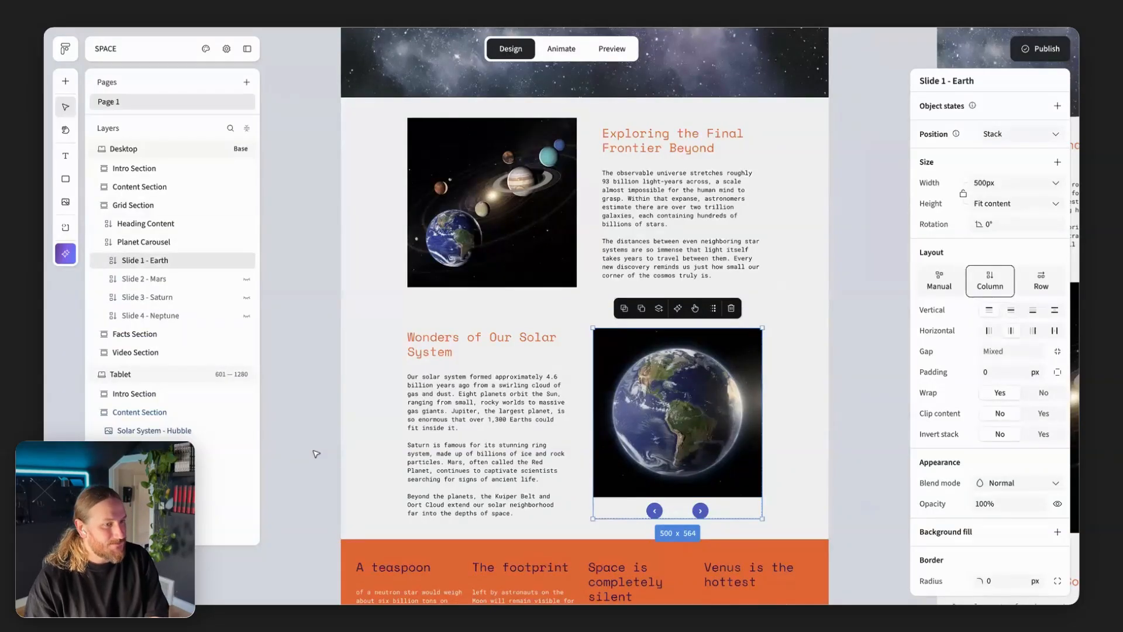
Compare the planet carousel and its surrounding sections across the desktop, tablet and mobile layouts
scroll(316, 454, right, 10)
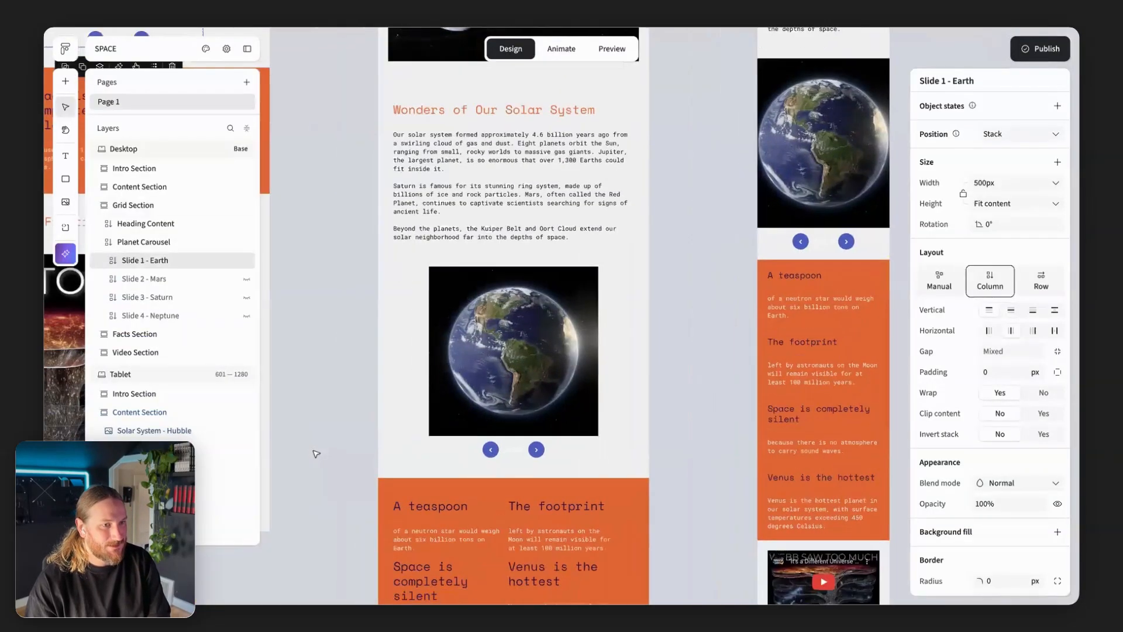
scroll(316, 454, up, 7)
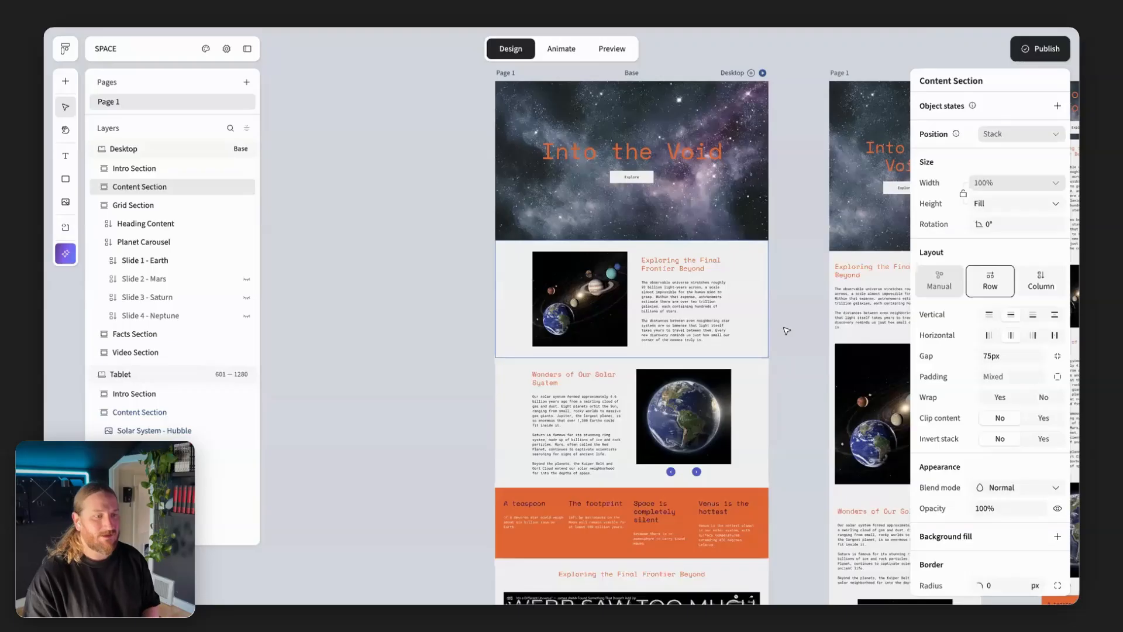
click(787, 330)
scroll(785, 331, down, 5)
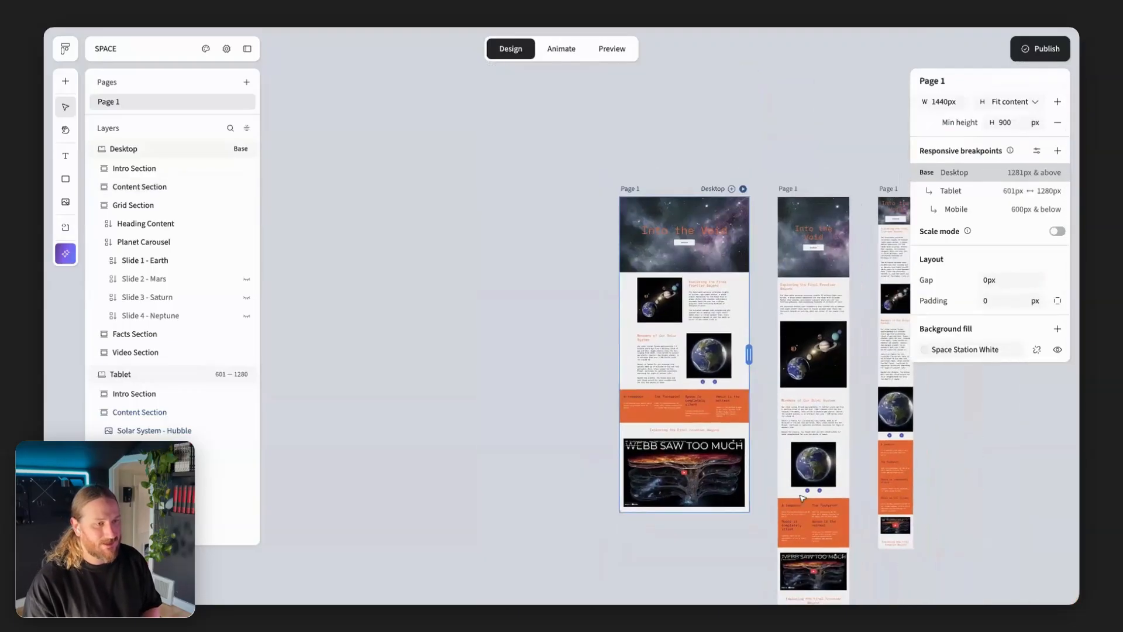
scroll(803, 497, up, 5)
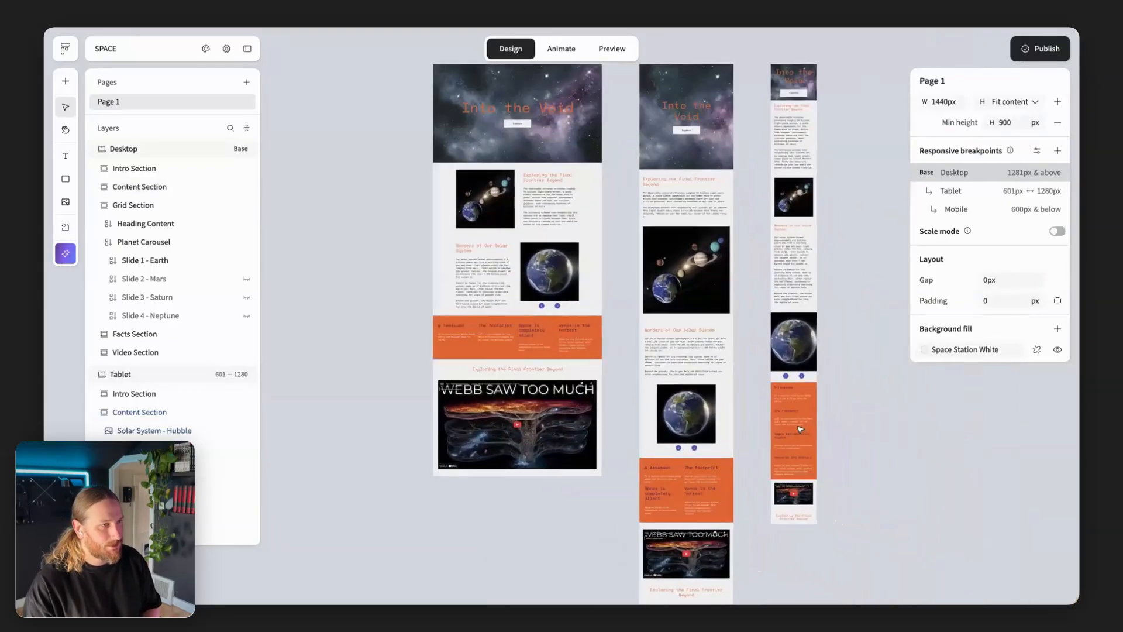
scroll(801, 430, up, 5)
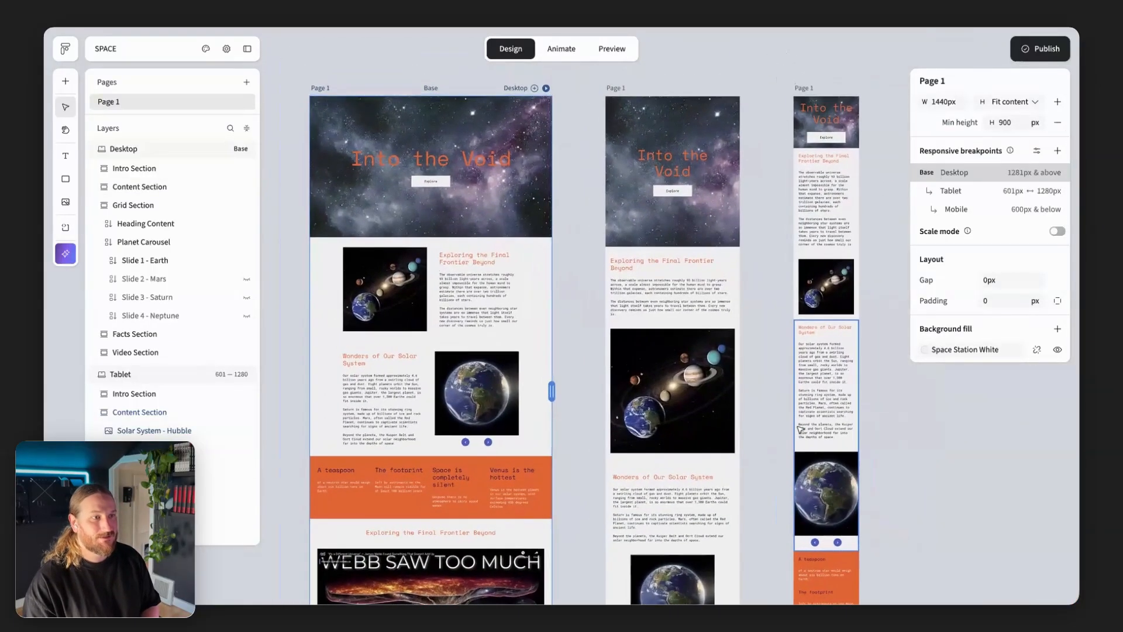